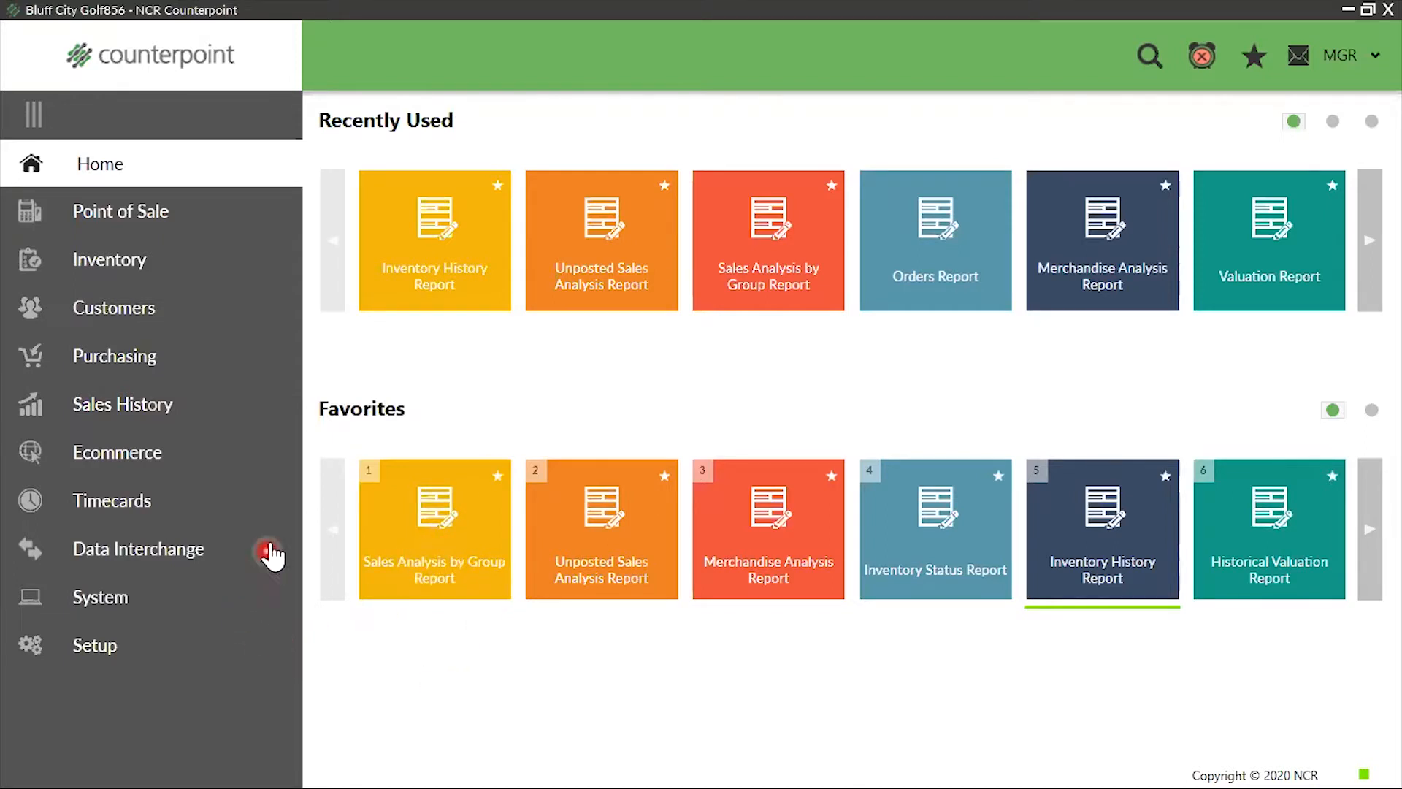
Open the Sales Analysis by Group report from the Sales History reports and choose the Wide (7 column) format
click(190, 400)
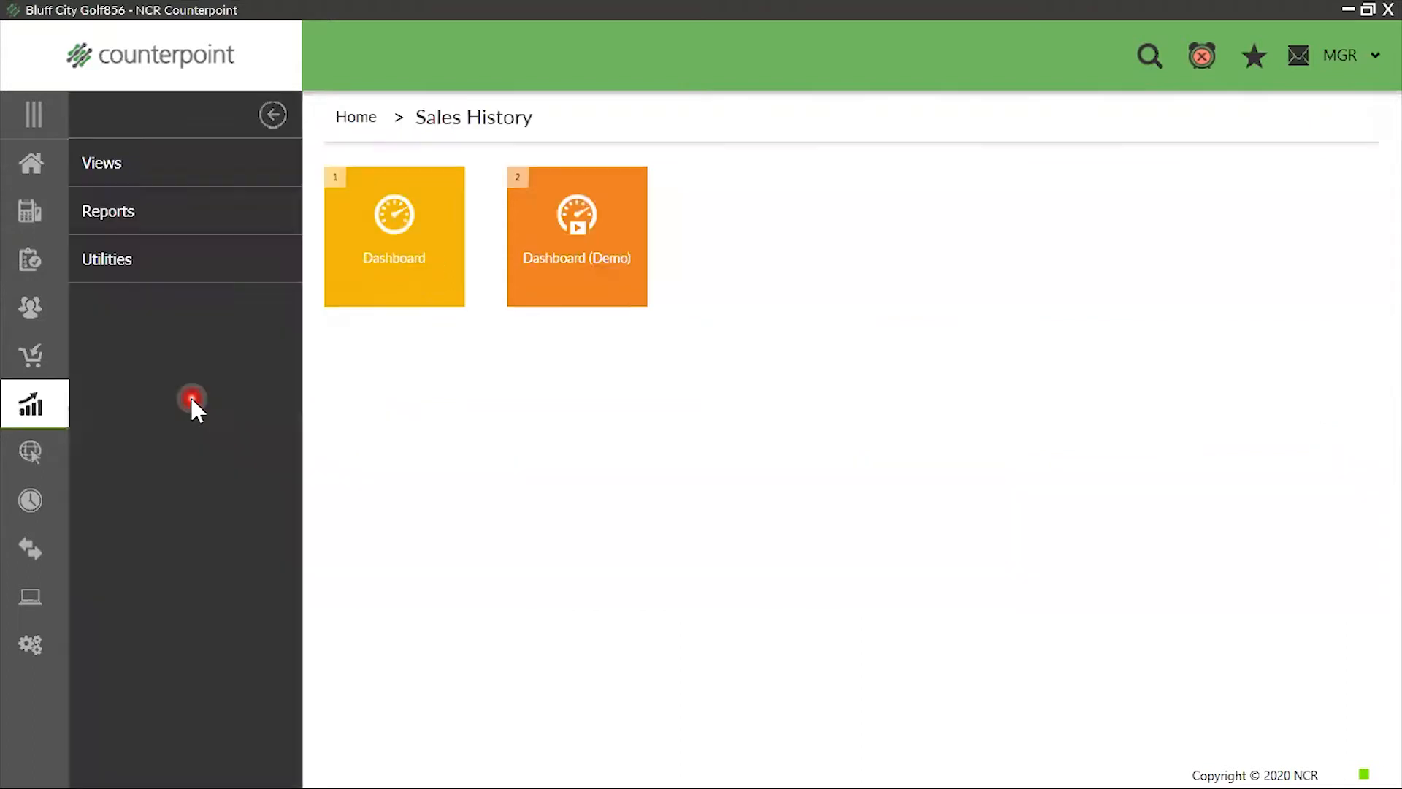
click(217, 212)
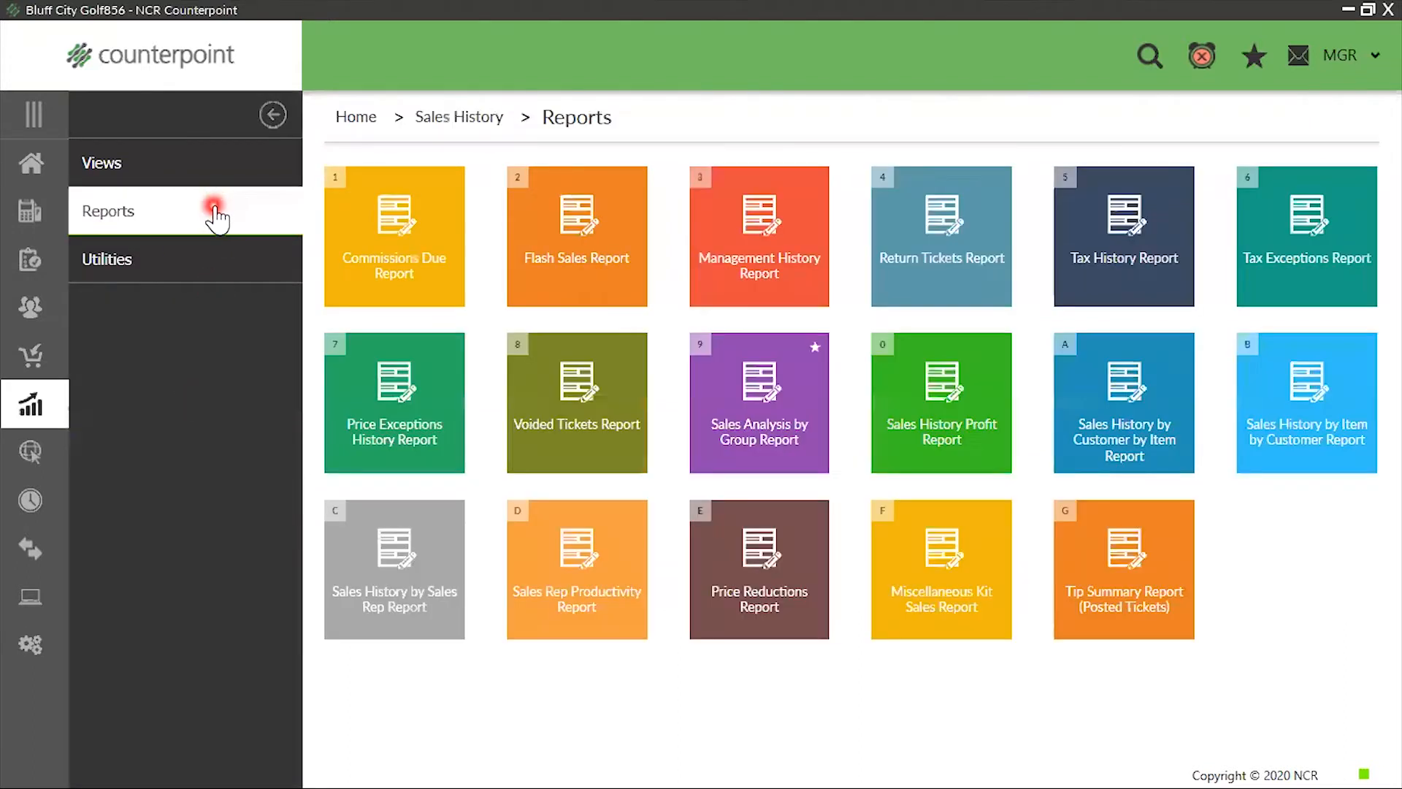
click(758, 422)
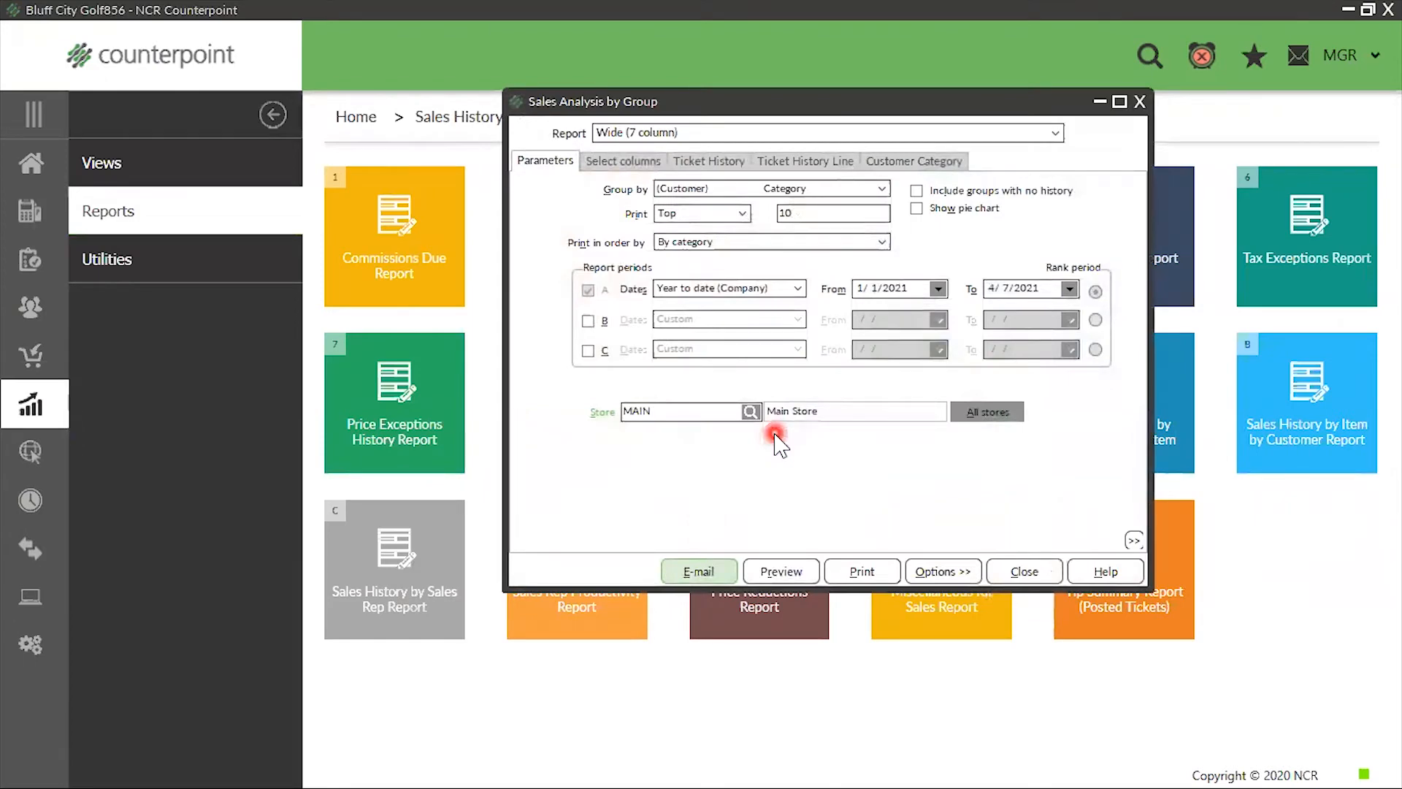
click(1044, 132)
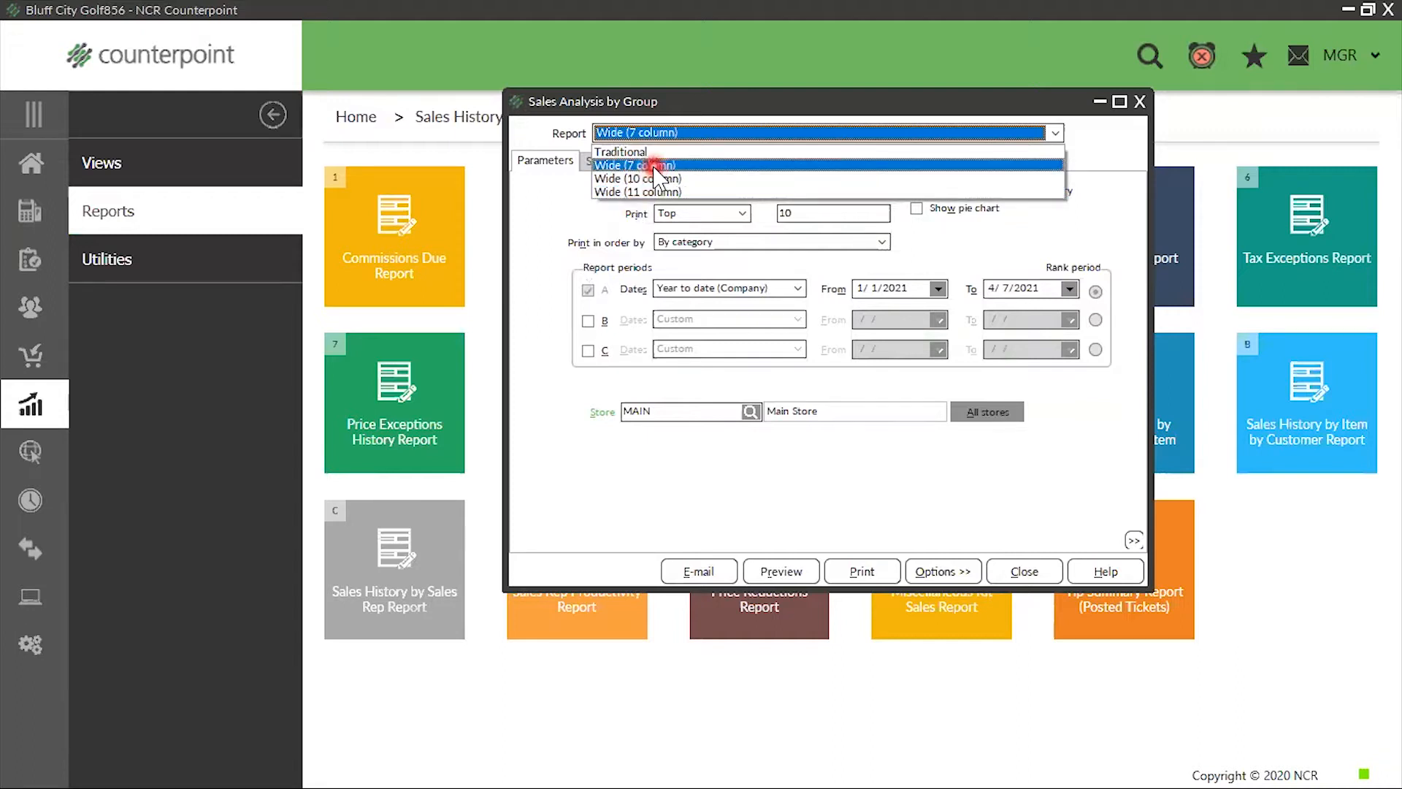
click(647, 167)
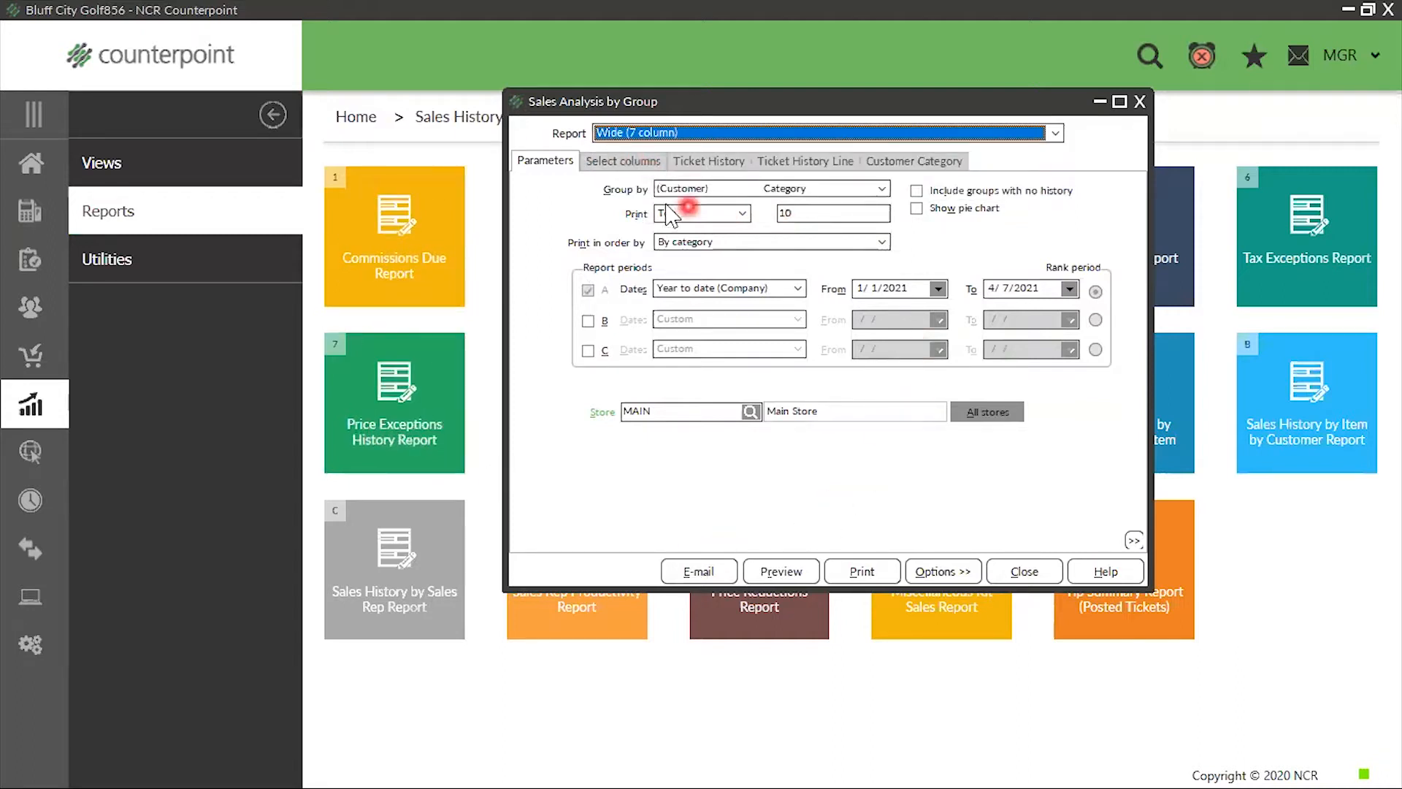
Group the report by the ticket history line's item number
click(881, 189)
scroll(847, 252, down, 4)
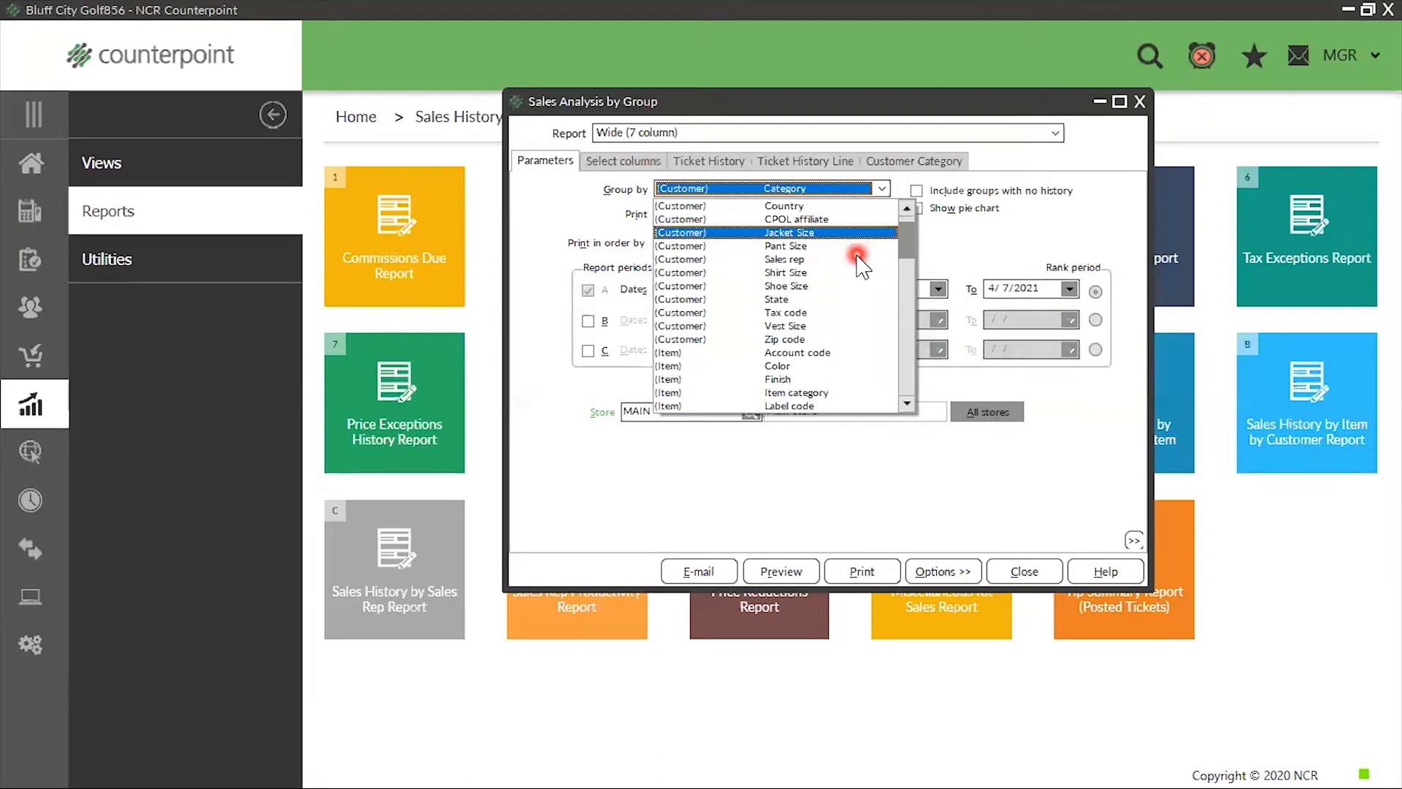
scroll(851, 269, down, 4)
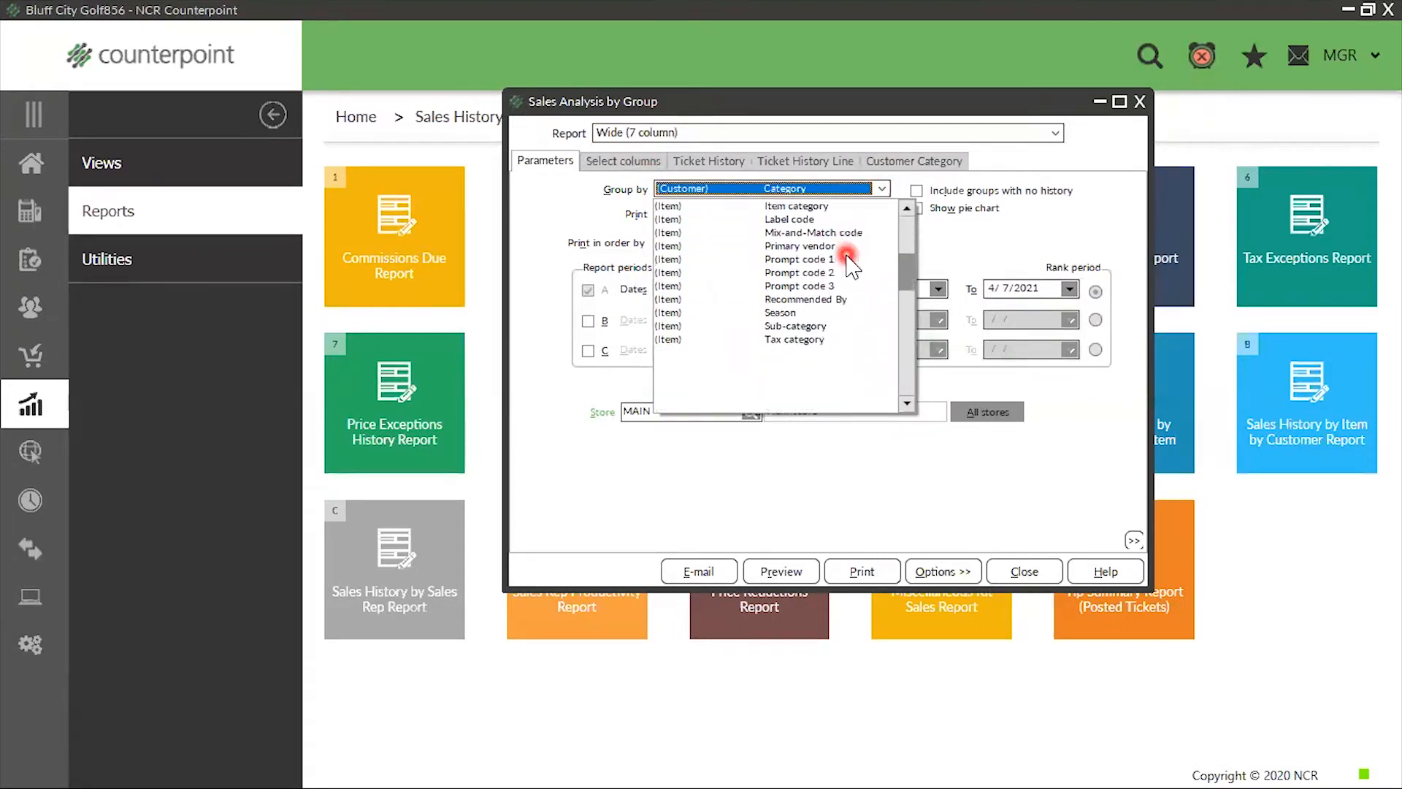
scroll(849, 267, down, 3)
scroll(844, 267, down, 1)
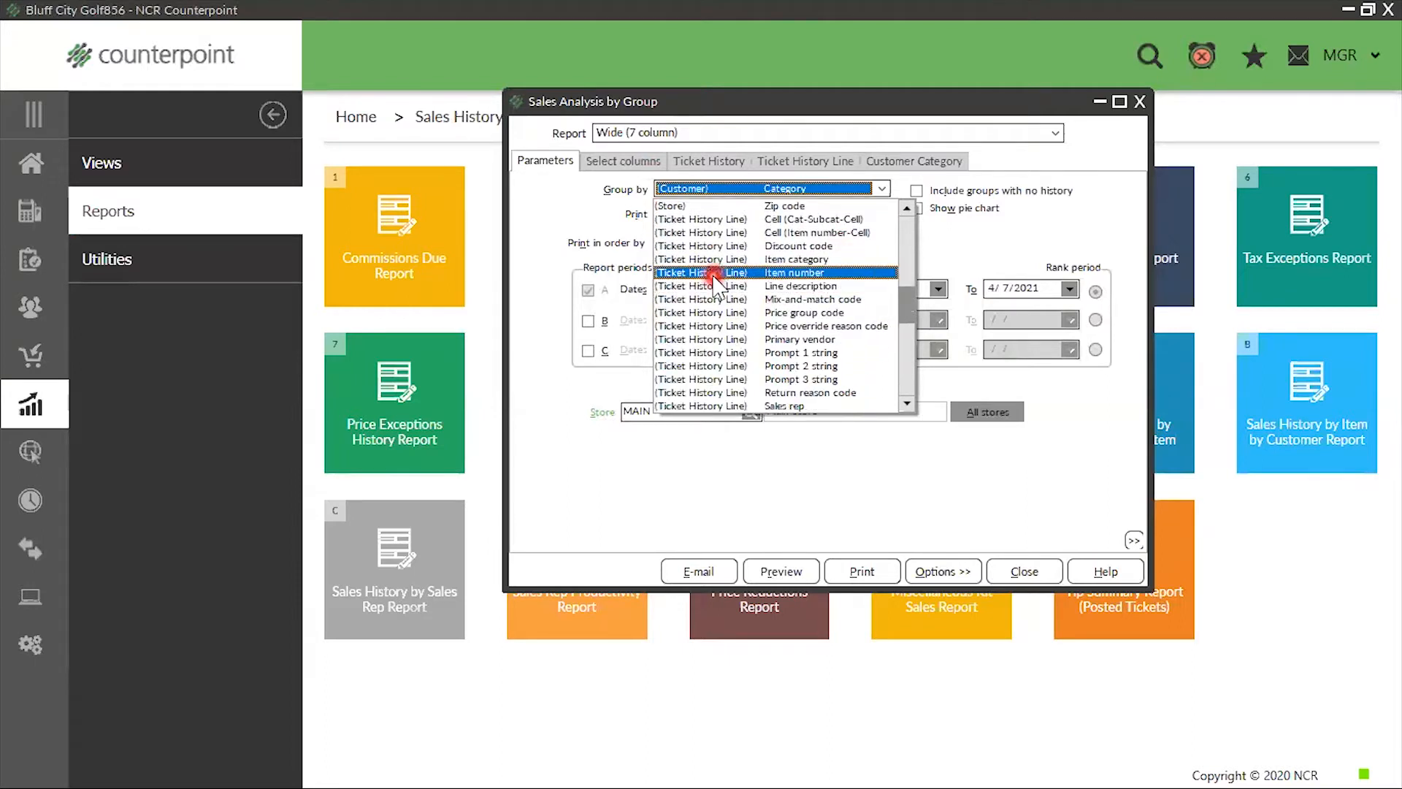
scroll(715, 285, down, 4)
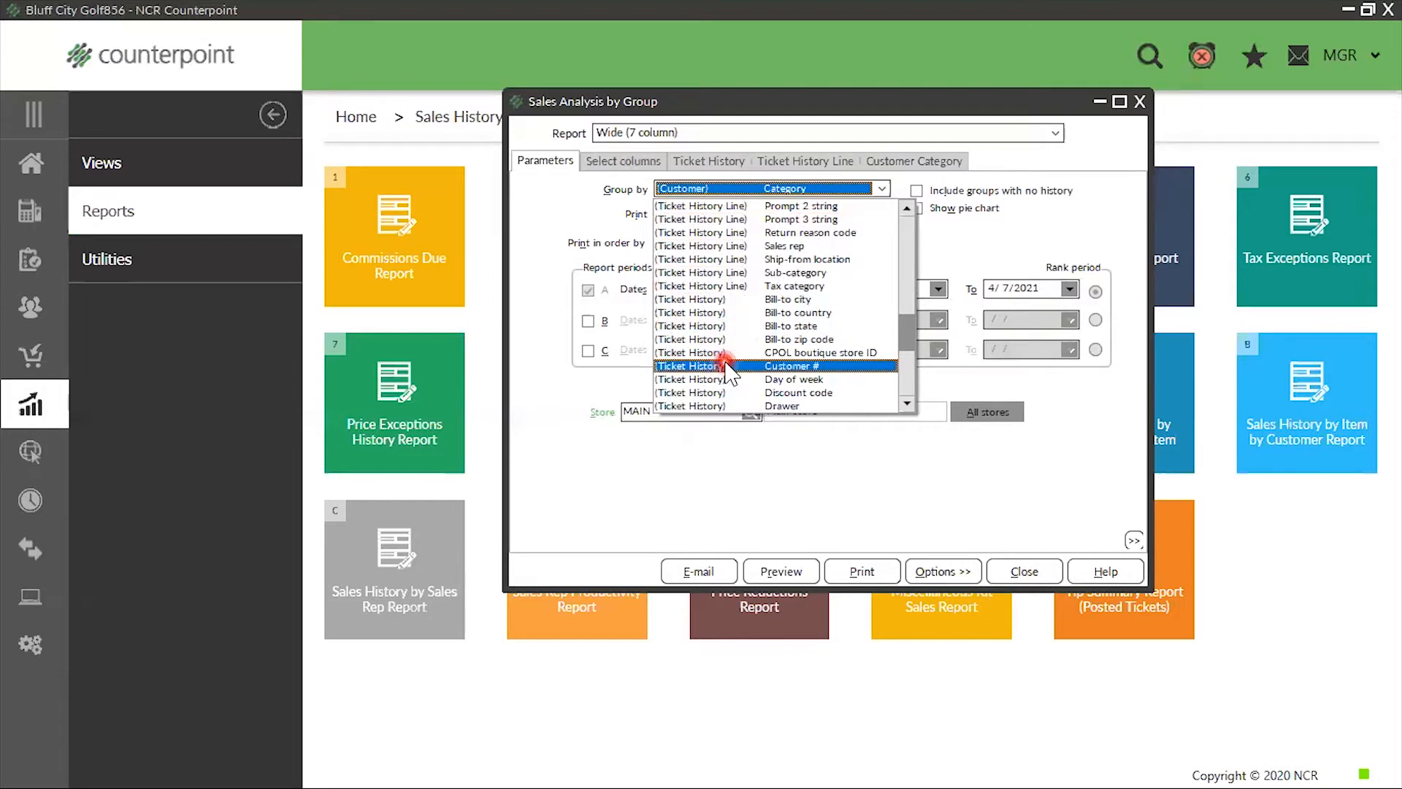
scroll(727, 369, up, 3)
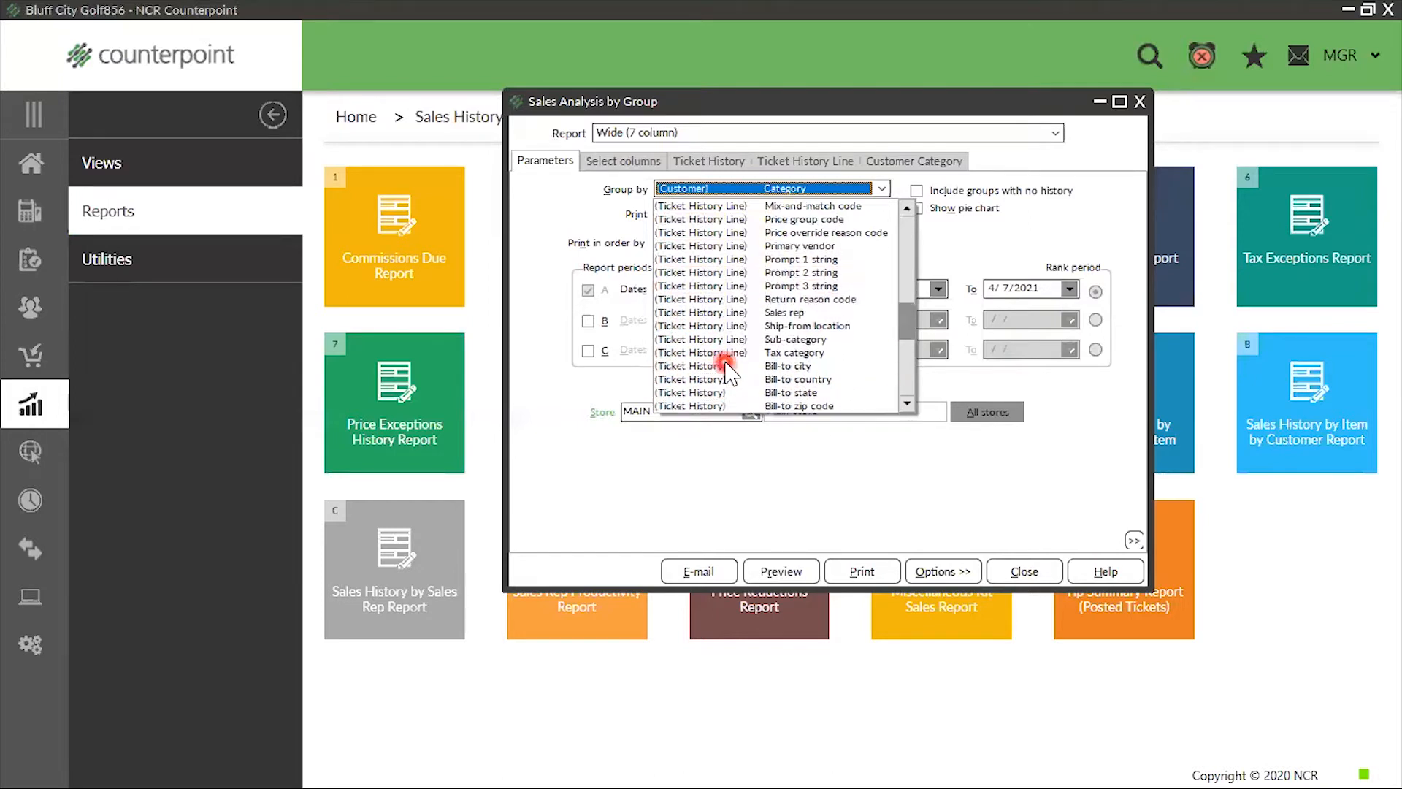
scroll(727, 368, up, 3)
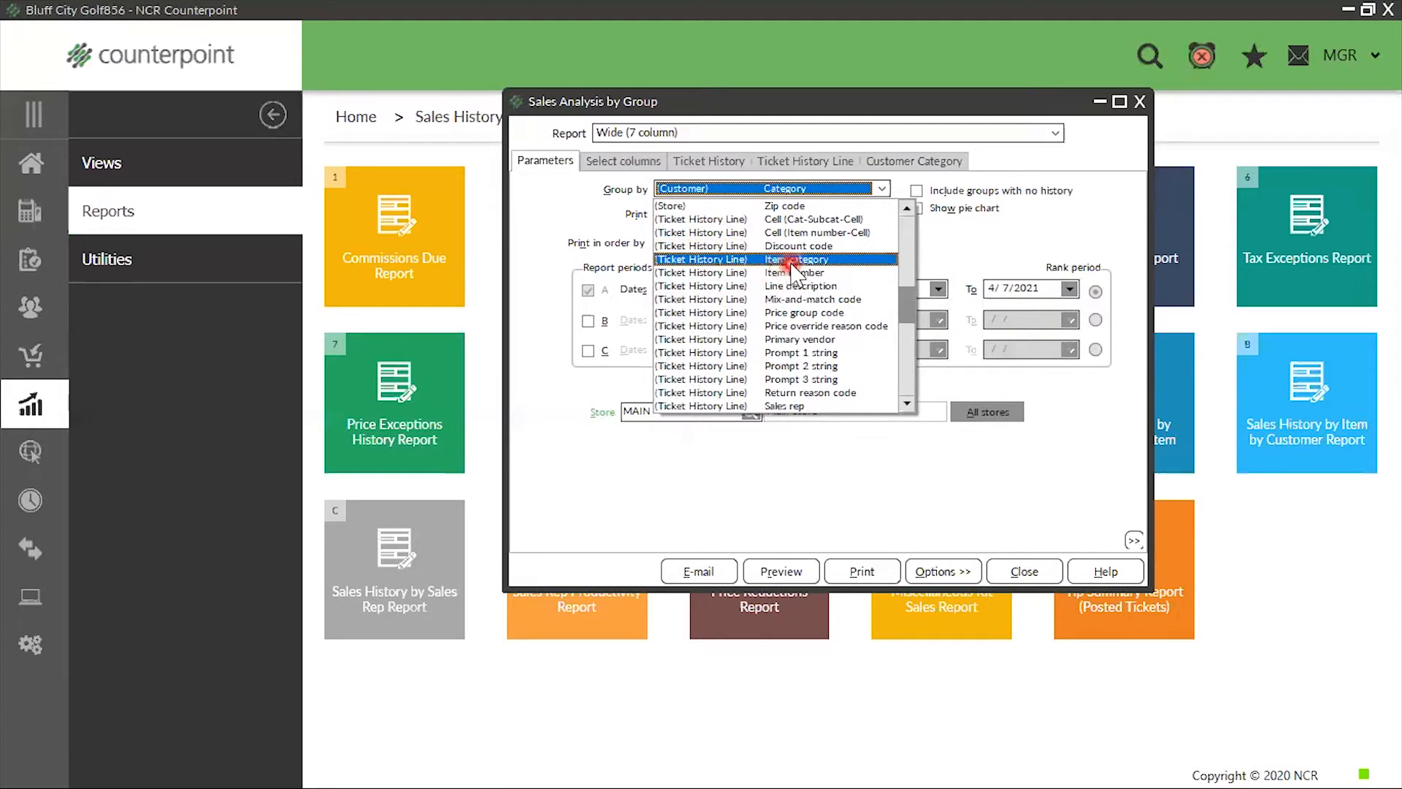
click(793, 274)
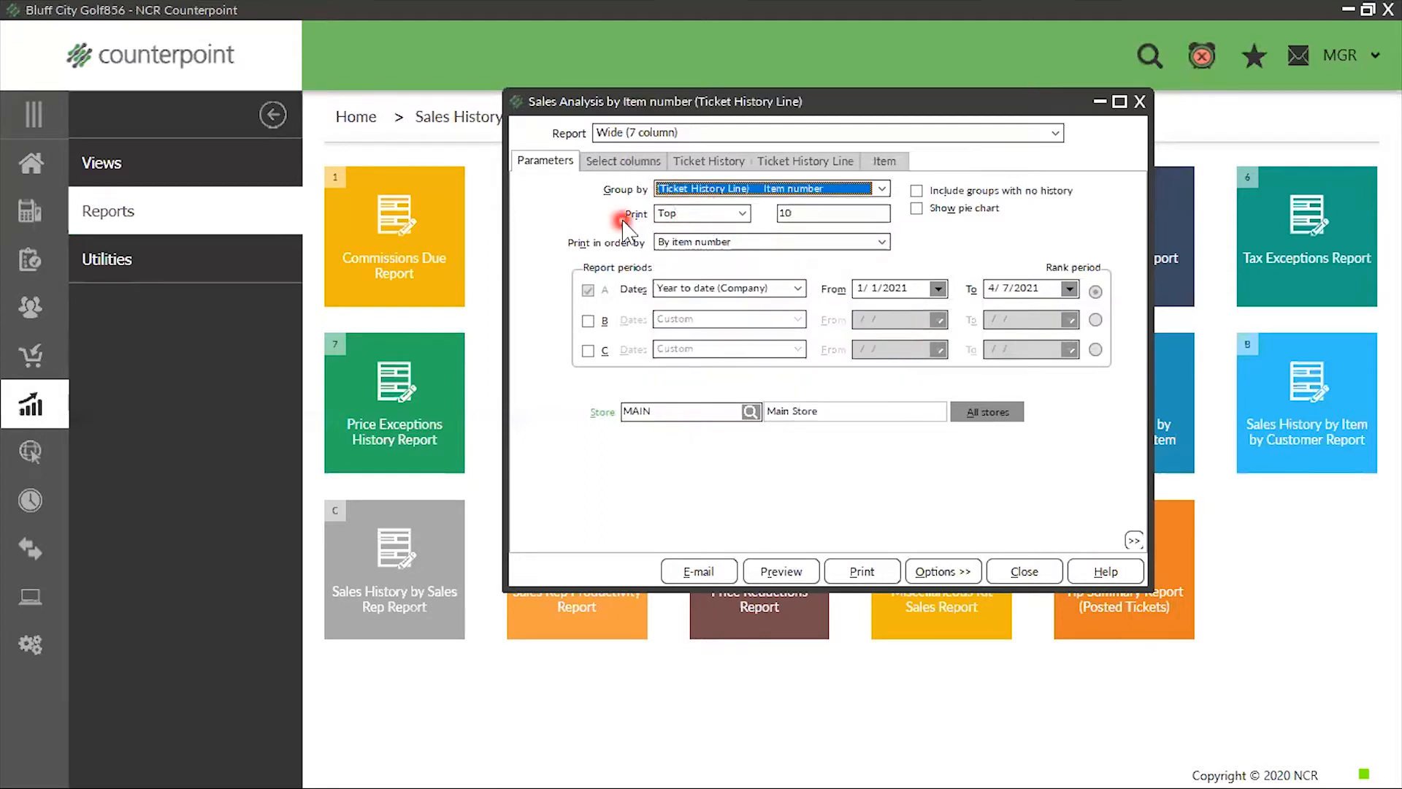
Try limiting the printed item groups to the bottom 10
click(743, 213)
click(706, 246)
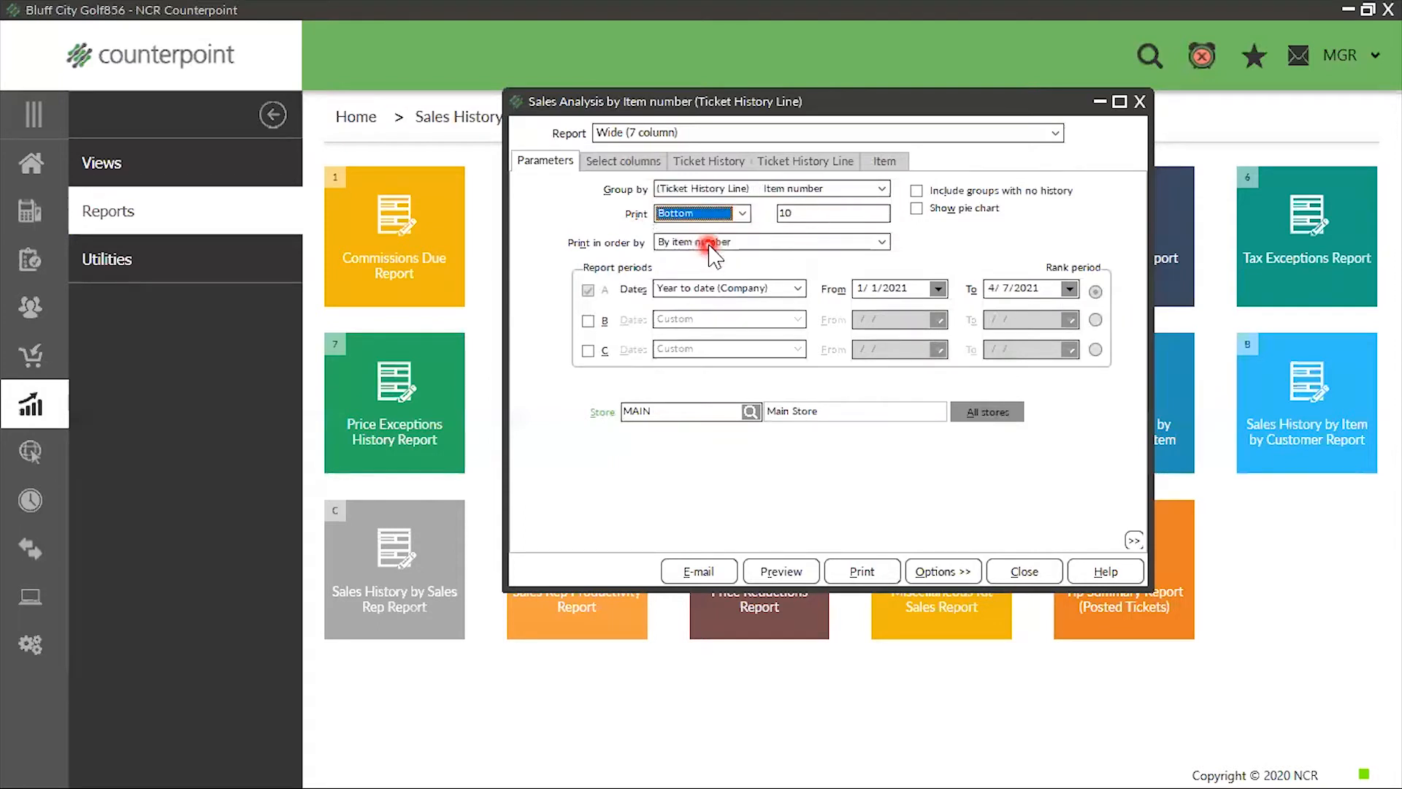
click(813, 219)
double_click(813, 219)
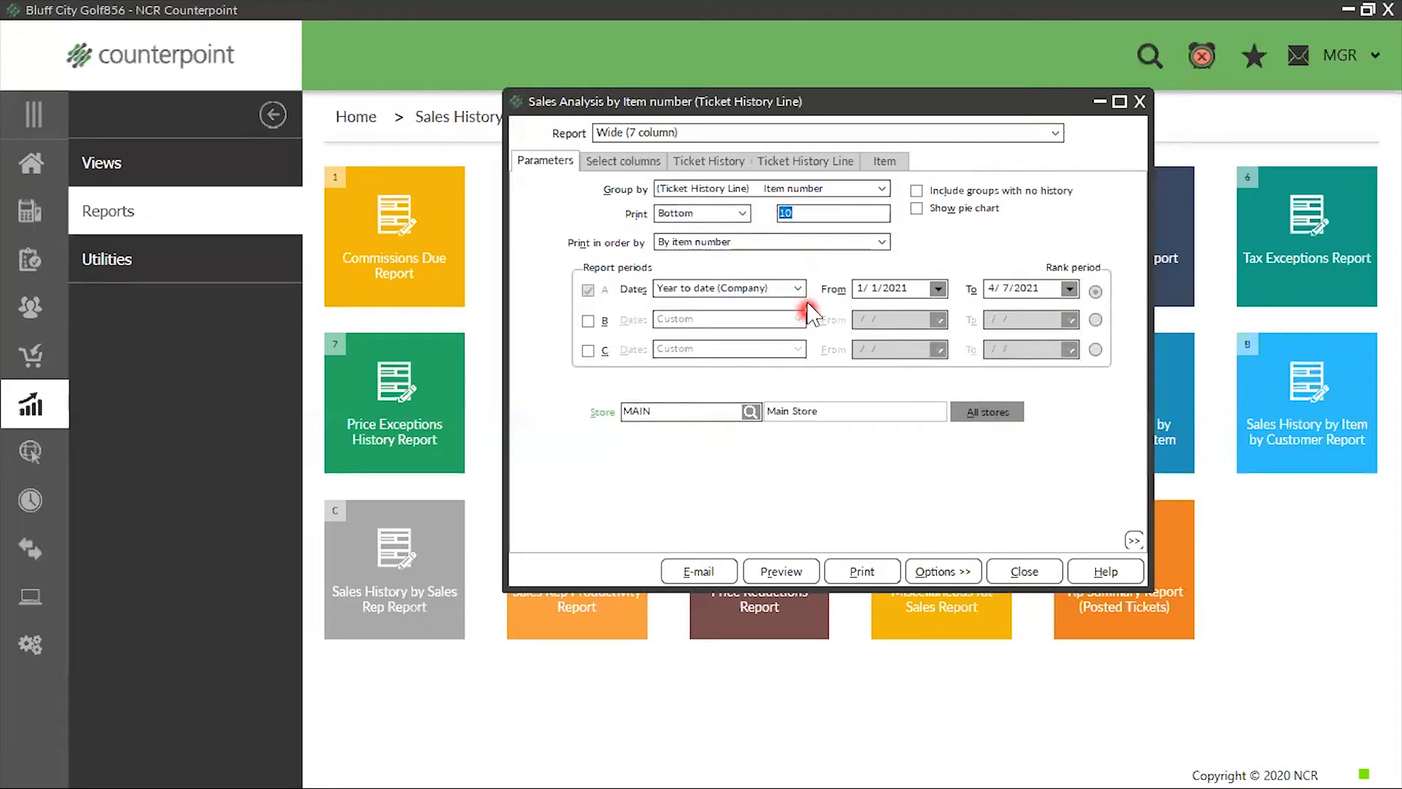
Set the report to print all item groups and order them by Sales
click(739, 215)
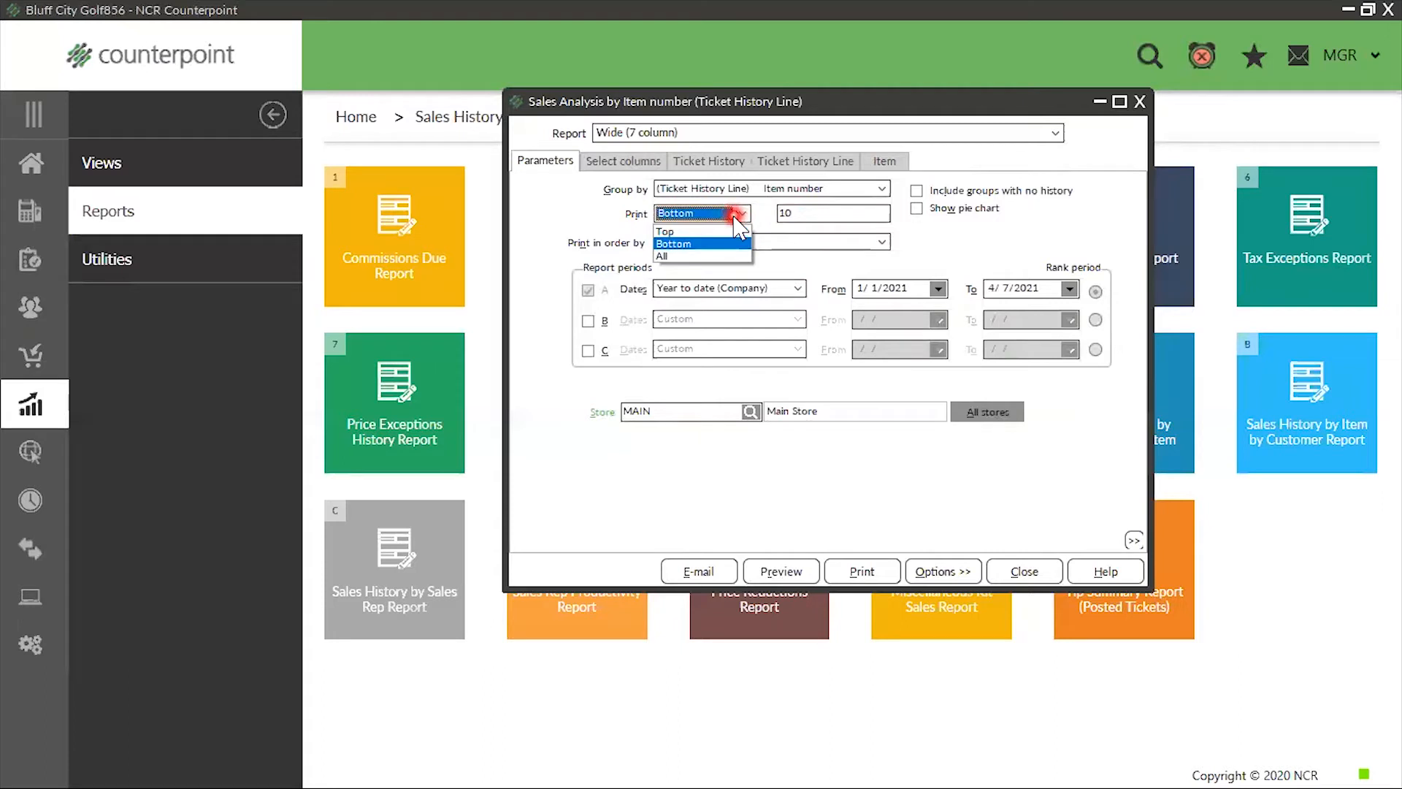
click(666, 250)
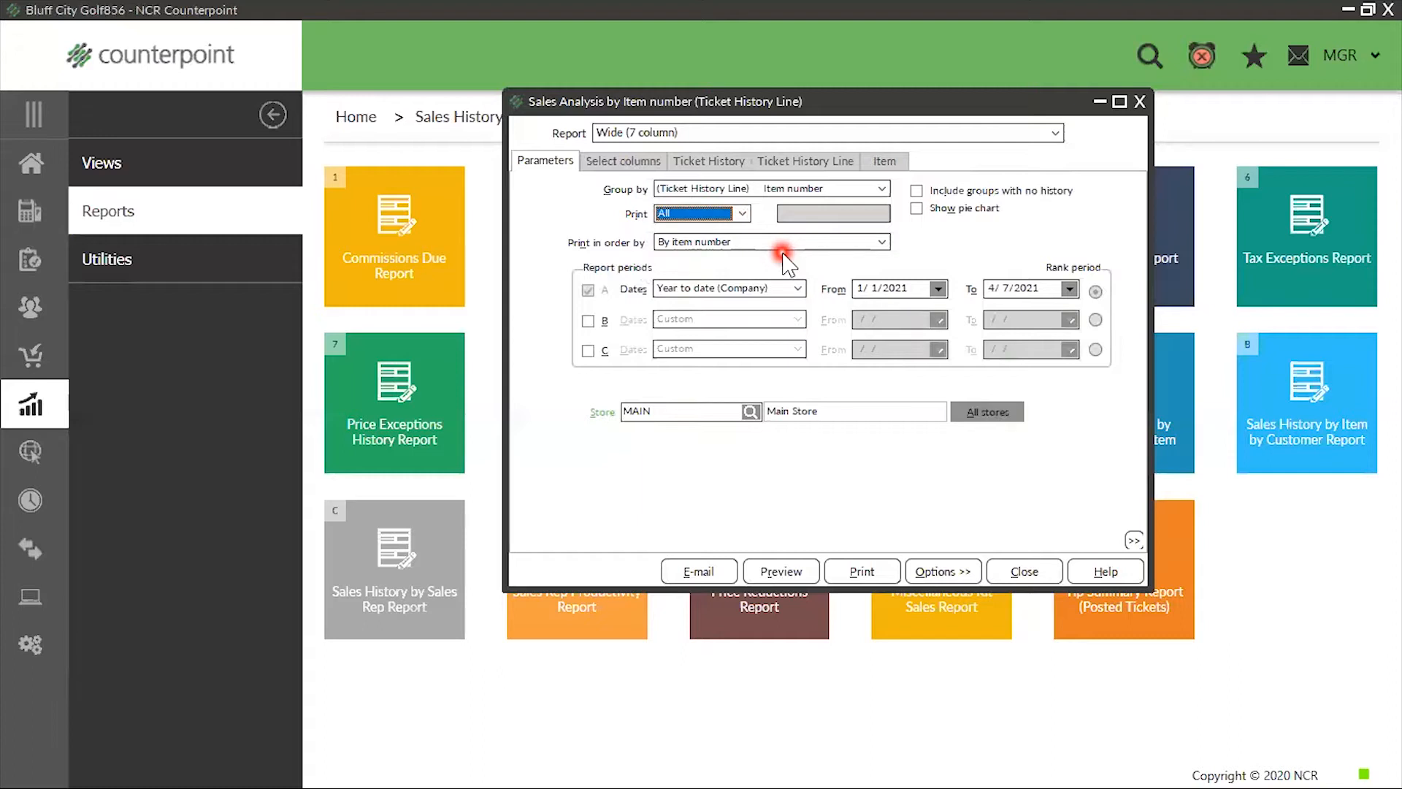
click(882, 242)
scroll(860, 299, down, 6)
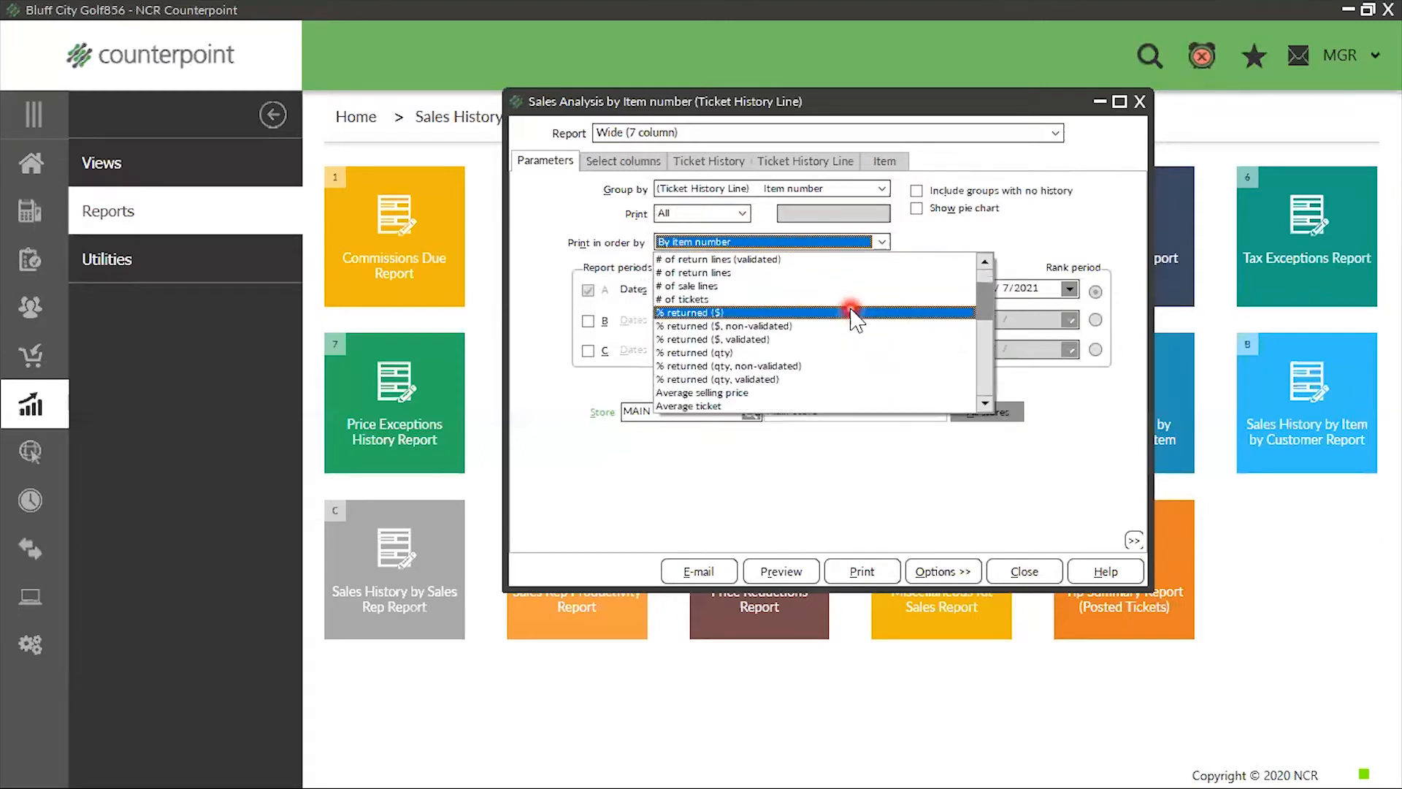
scroll(858, 304, down, 5)
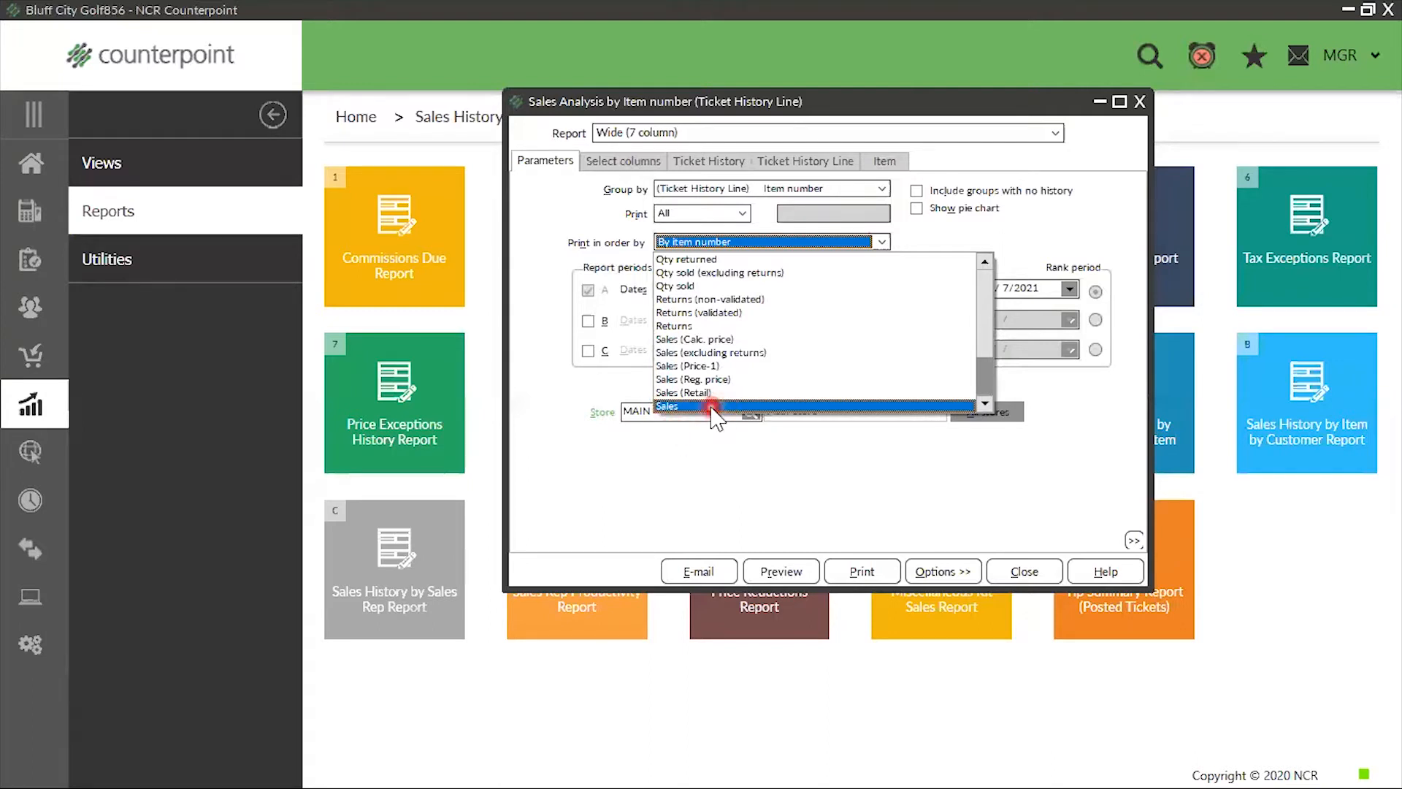
click(688, 287)
click(691, 404)
click(762, 213)
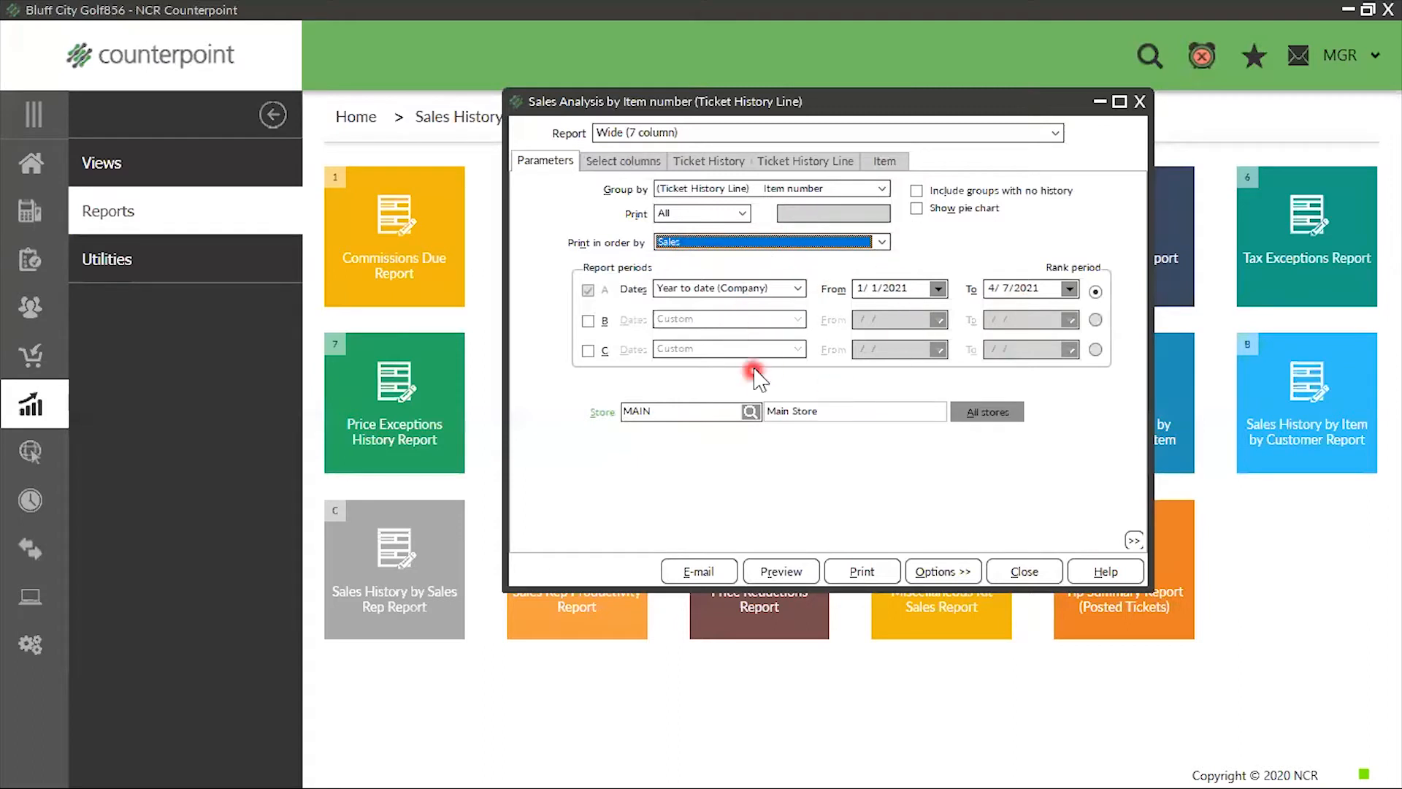
Set the date range of report period A to Year to date
click(798, 291)
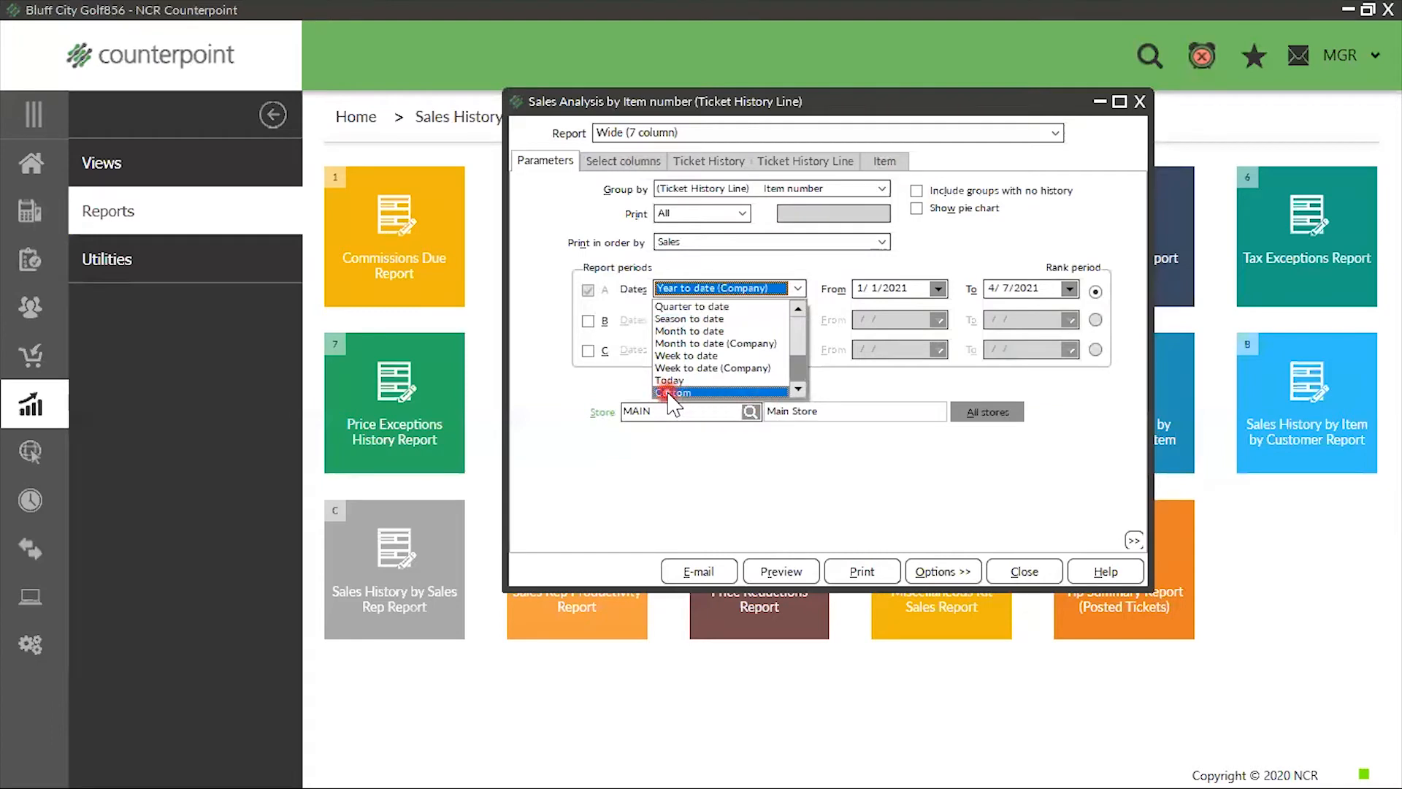
scroll(734, 342, up, 2)
scroll(732, 342, up, 1)
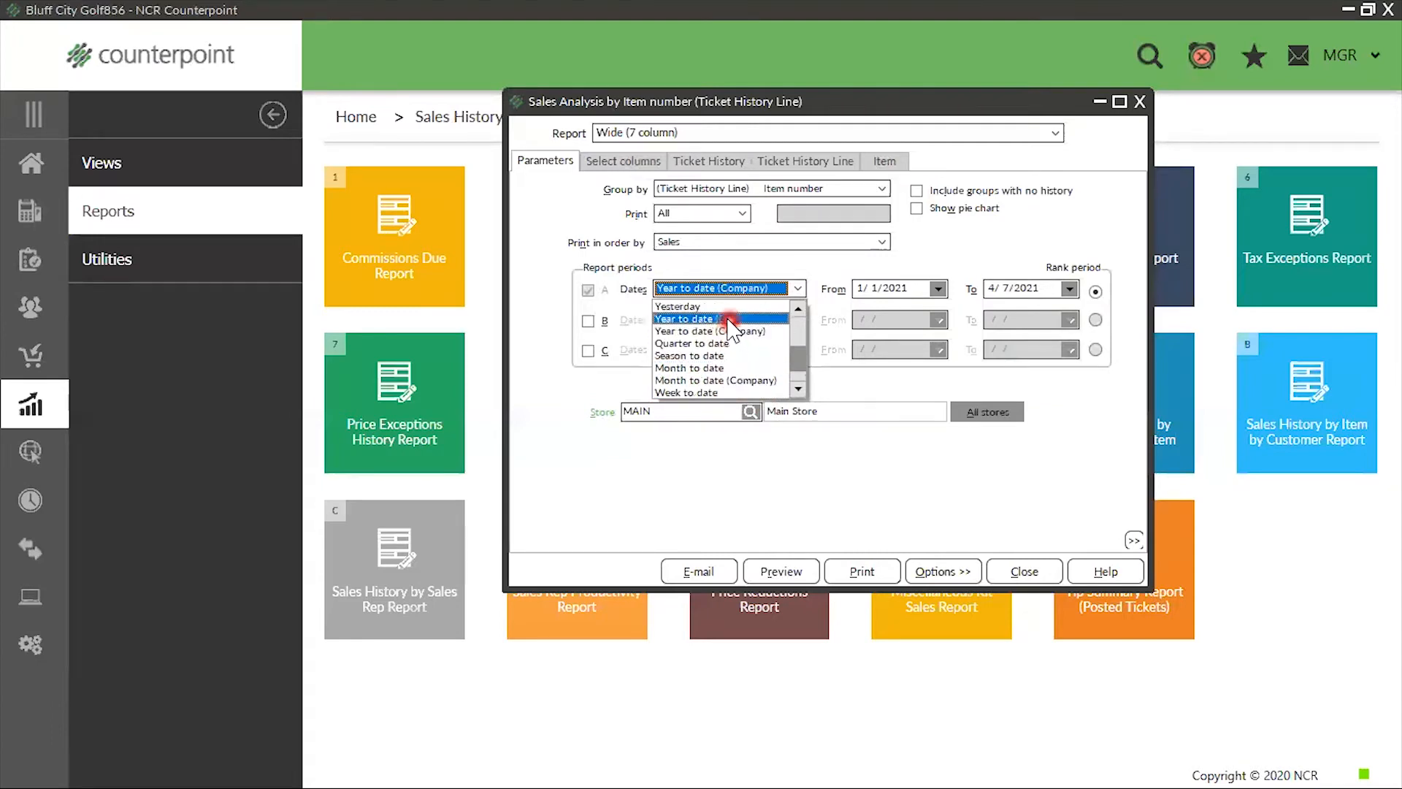
click(726, 320)
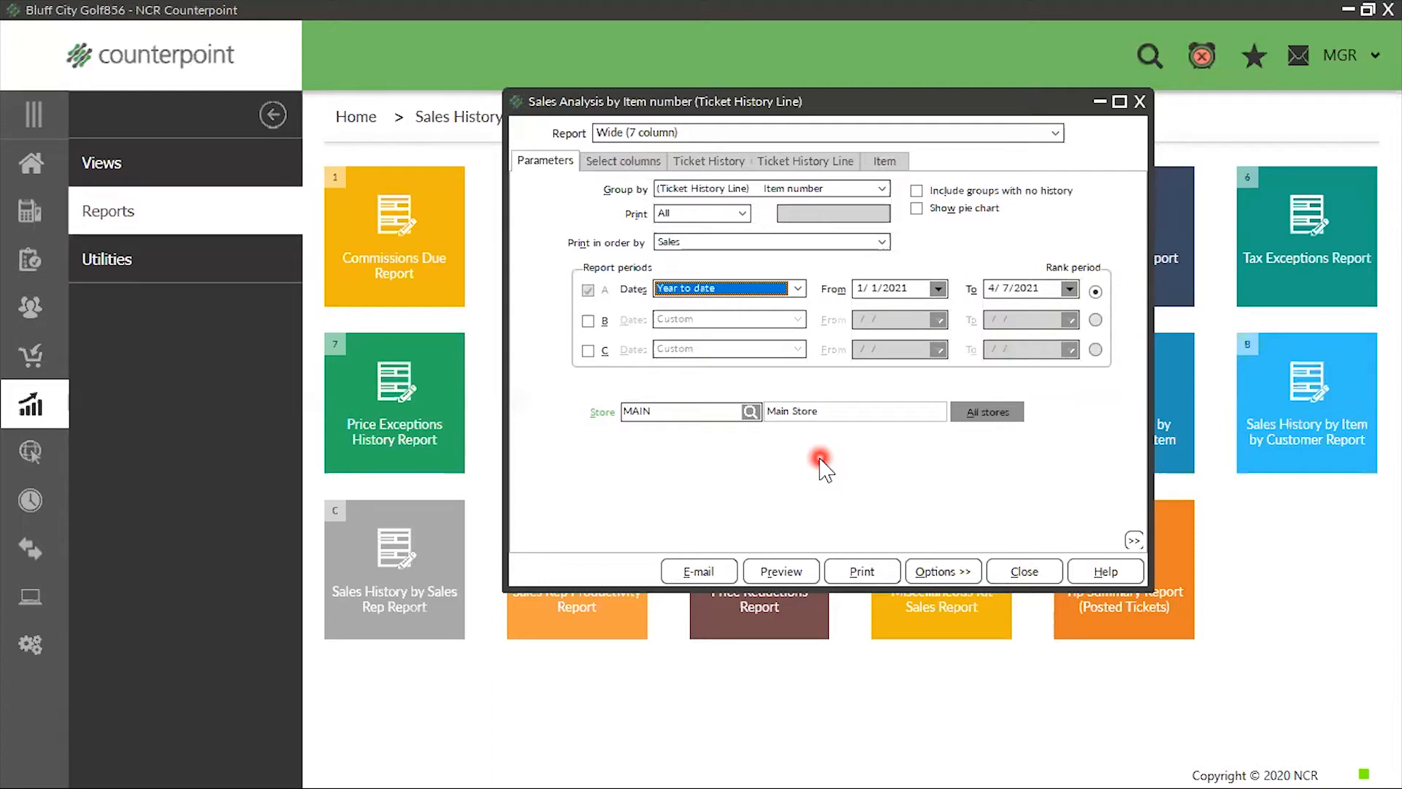
click(802, 289)
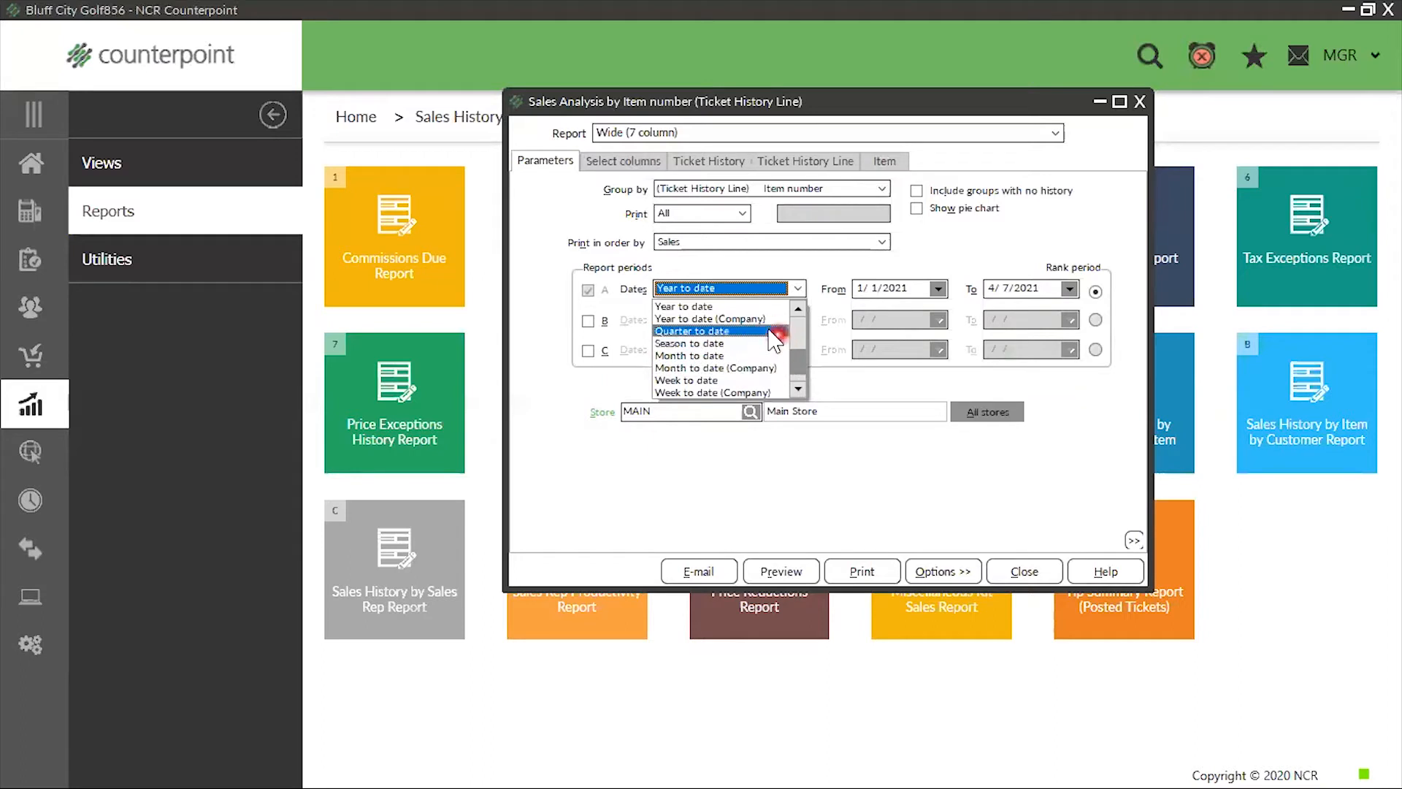
click(905, 451)
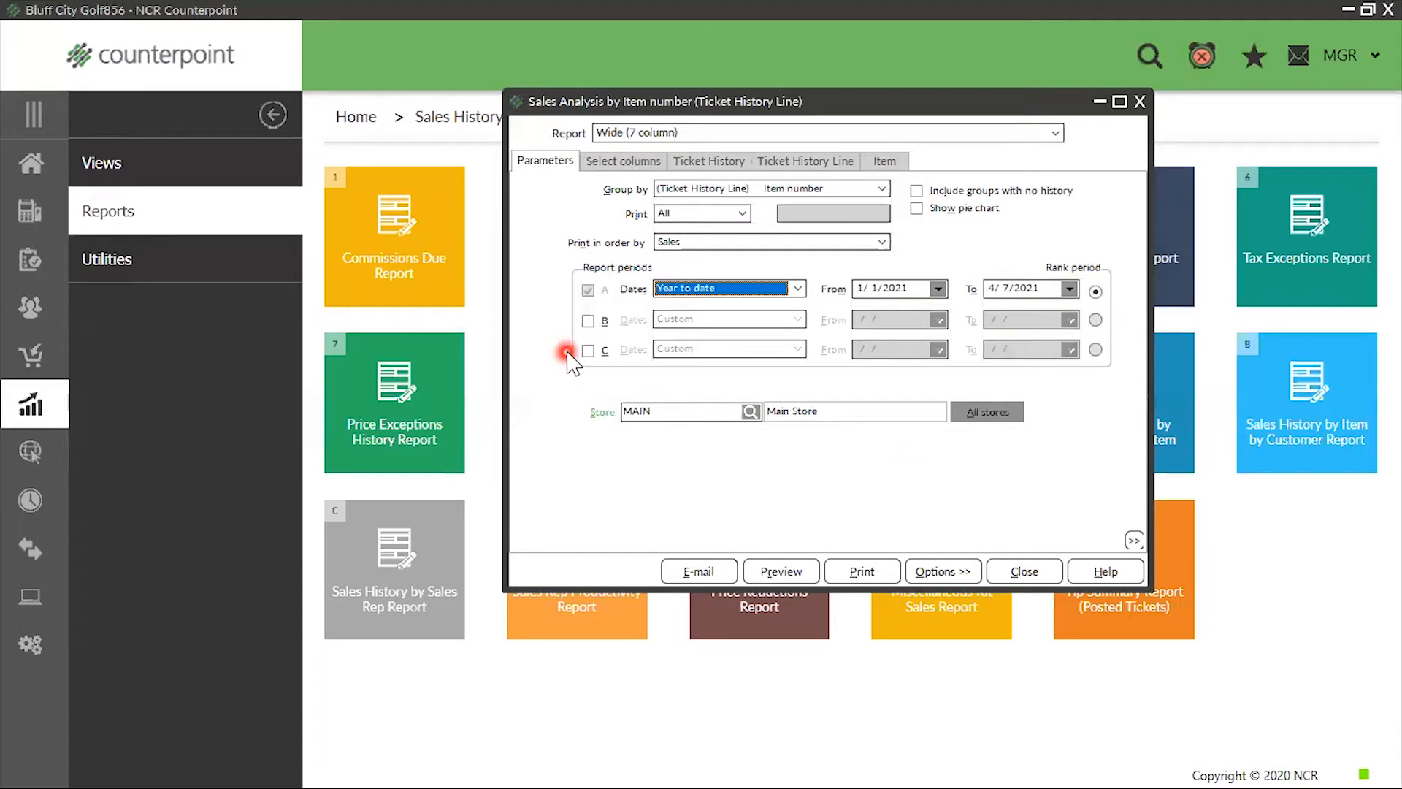
Try enabling comparison periods B and C, and turn both off again
click(589, 321)
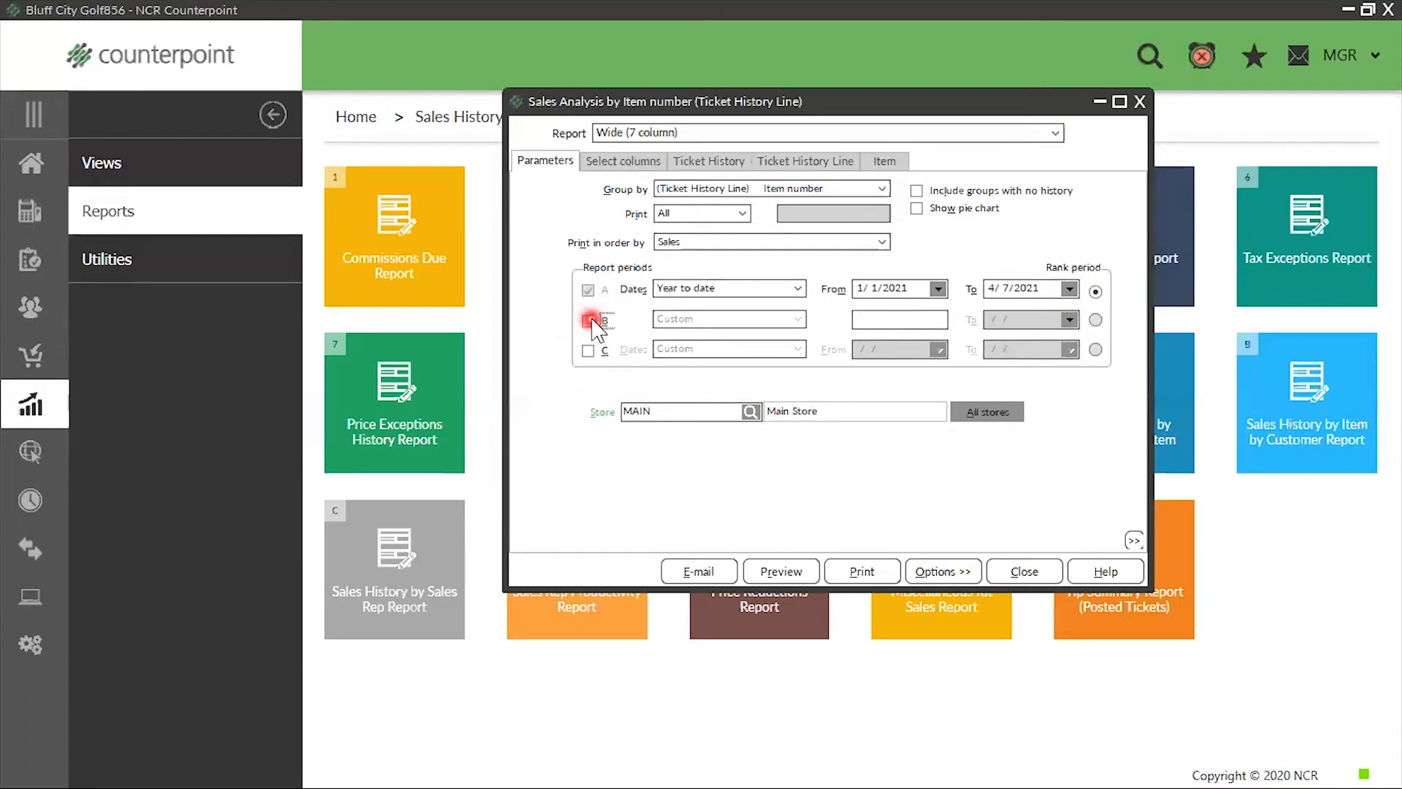
click(587, 350)
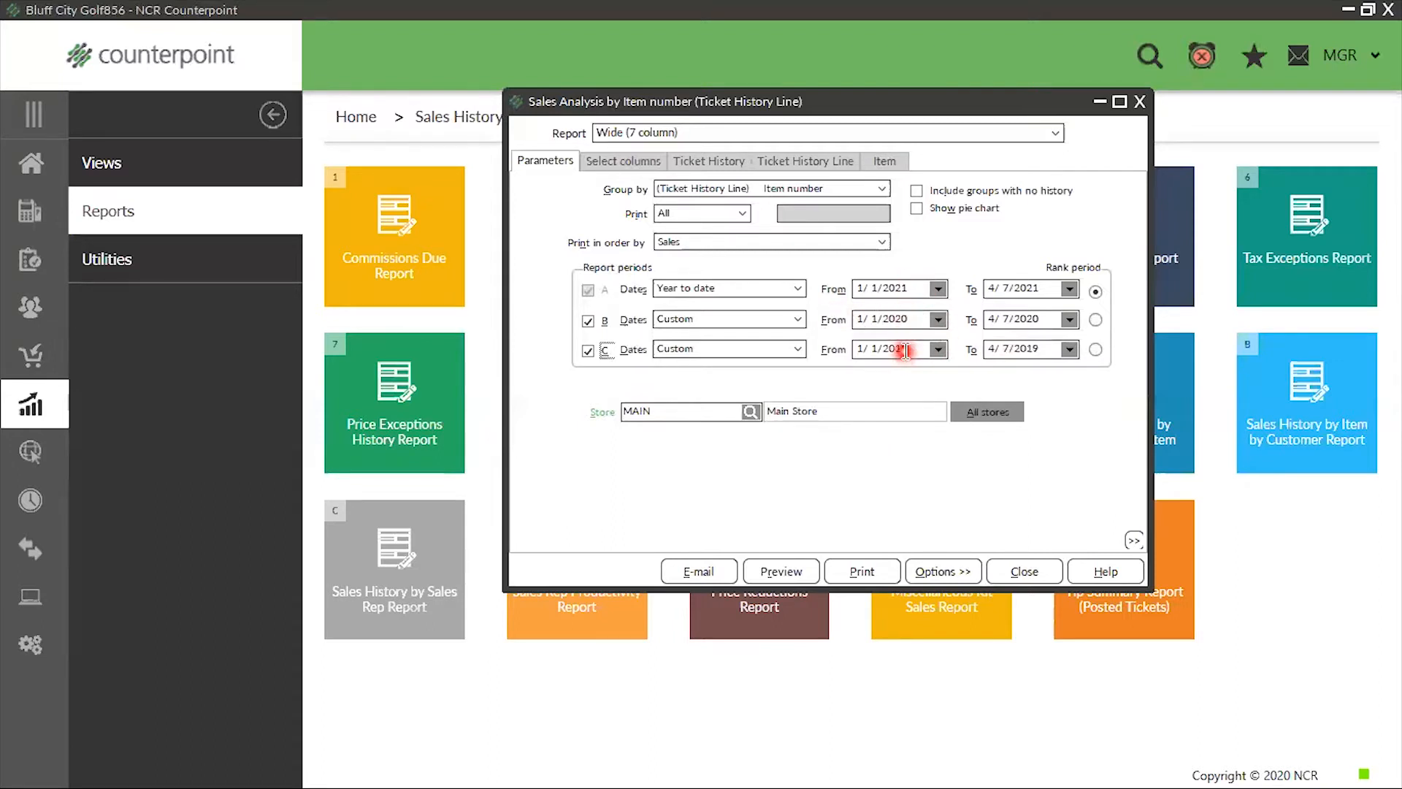
click(588, 321)
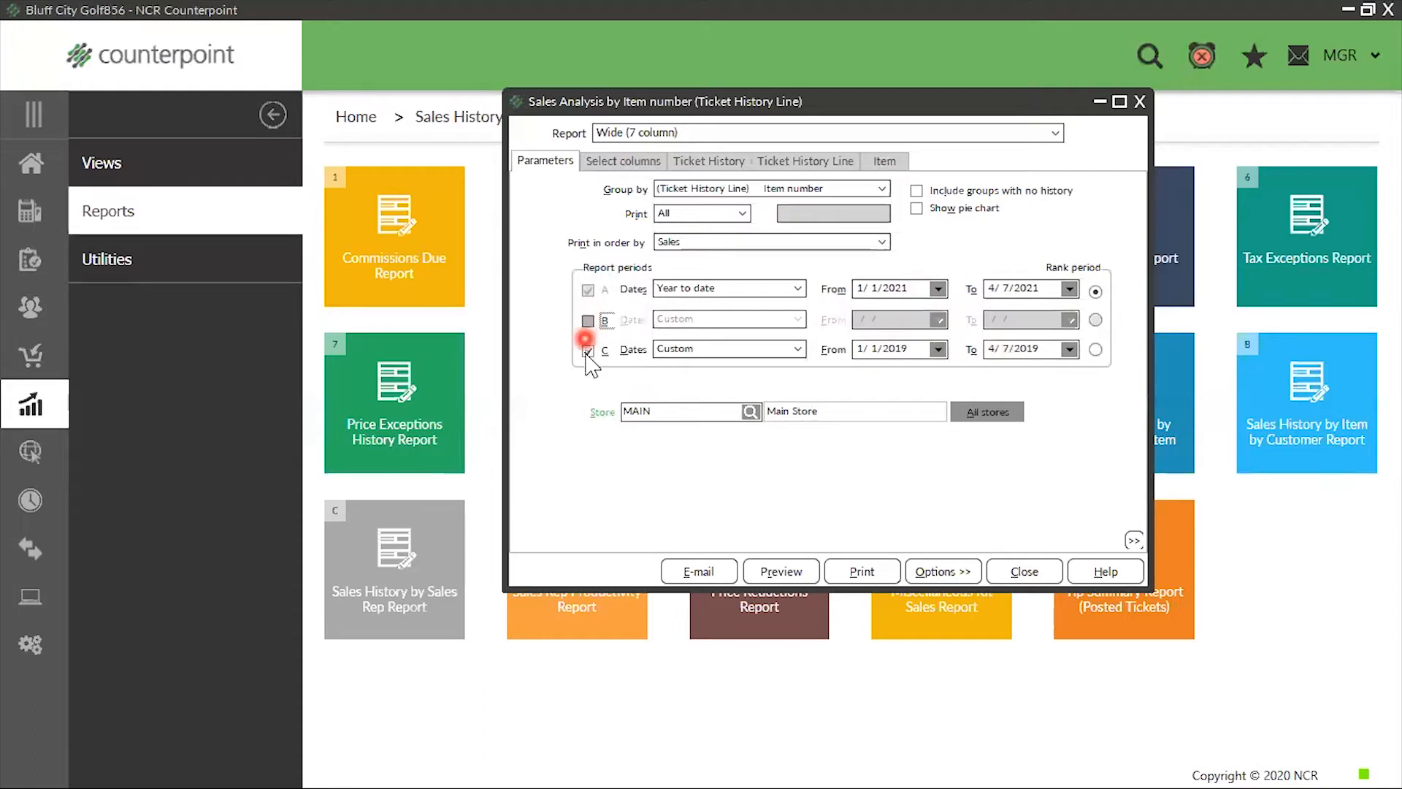
click(588, 350)
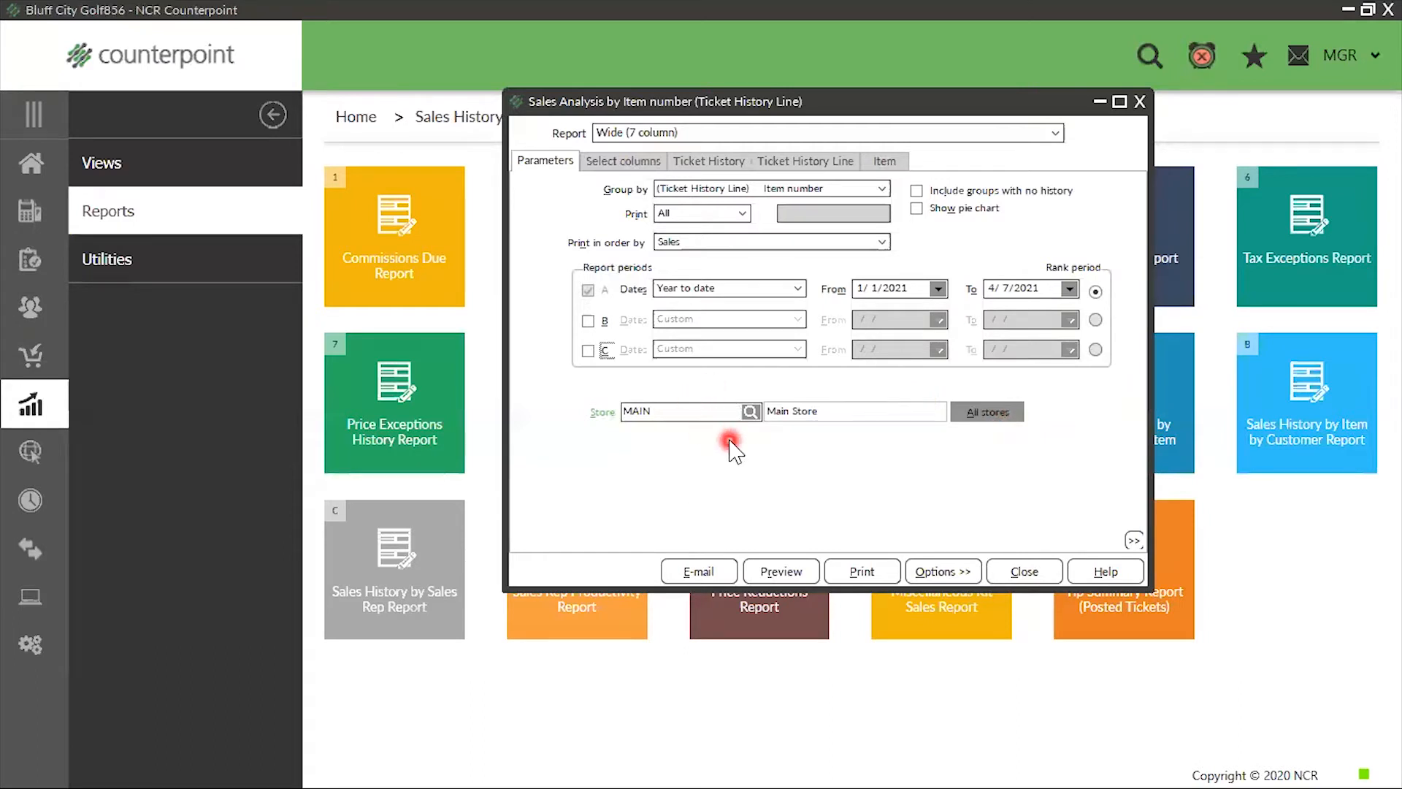
Add the Cost column to the report's visible columns
click(619, 162)
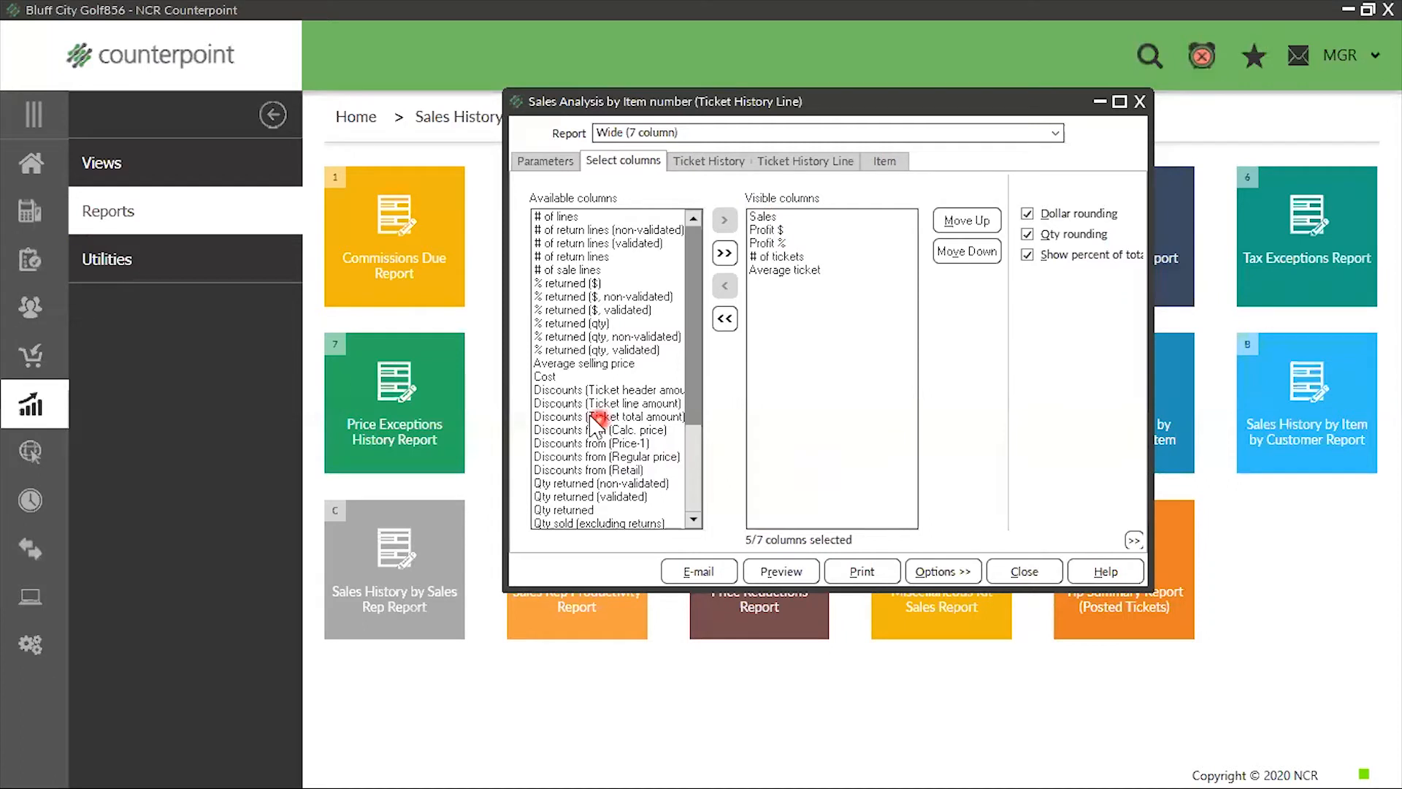
double_click(543, 377)
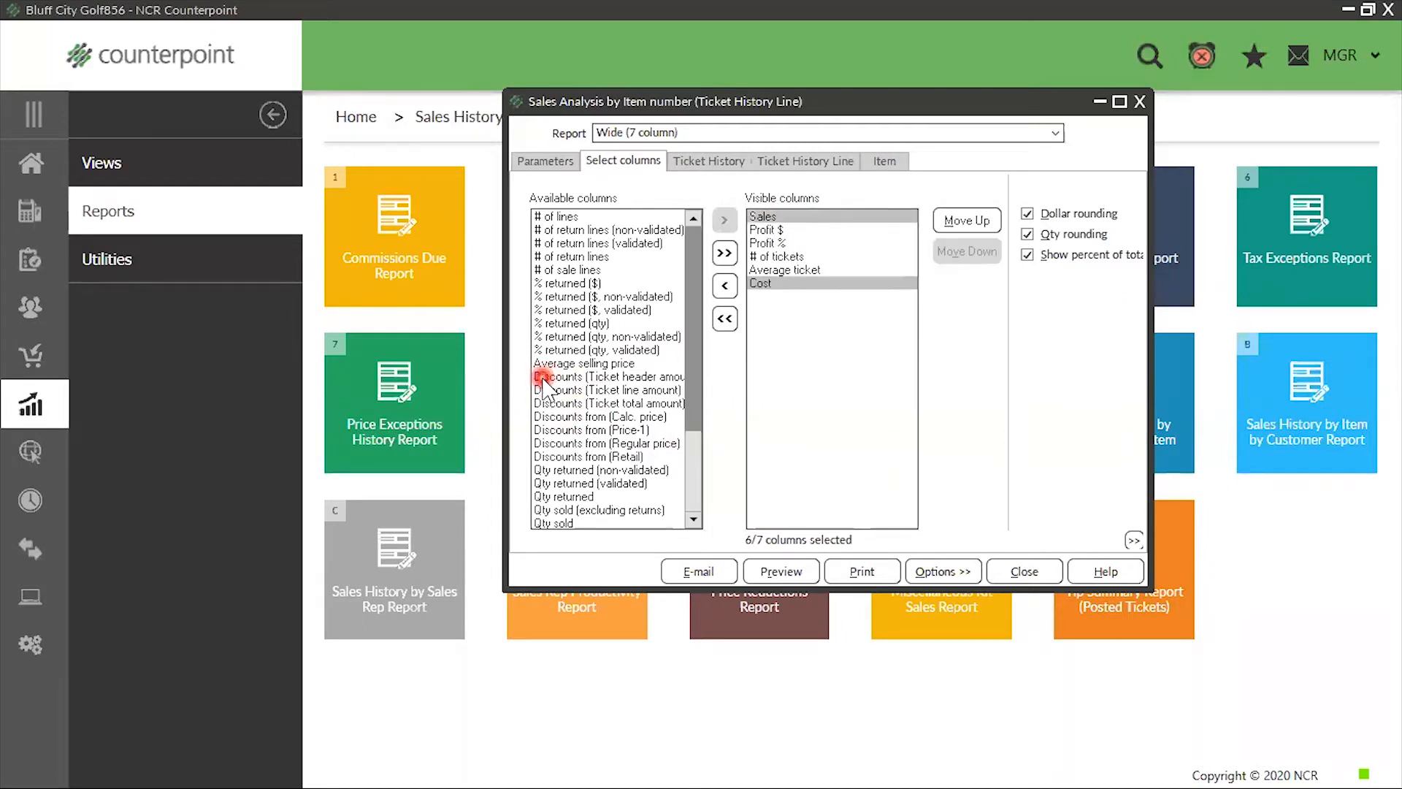
Try adding the Discounts (Ticket header amount) column to the visible columns, and remove it again
click(597, 378)
click(724, 220)
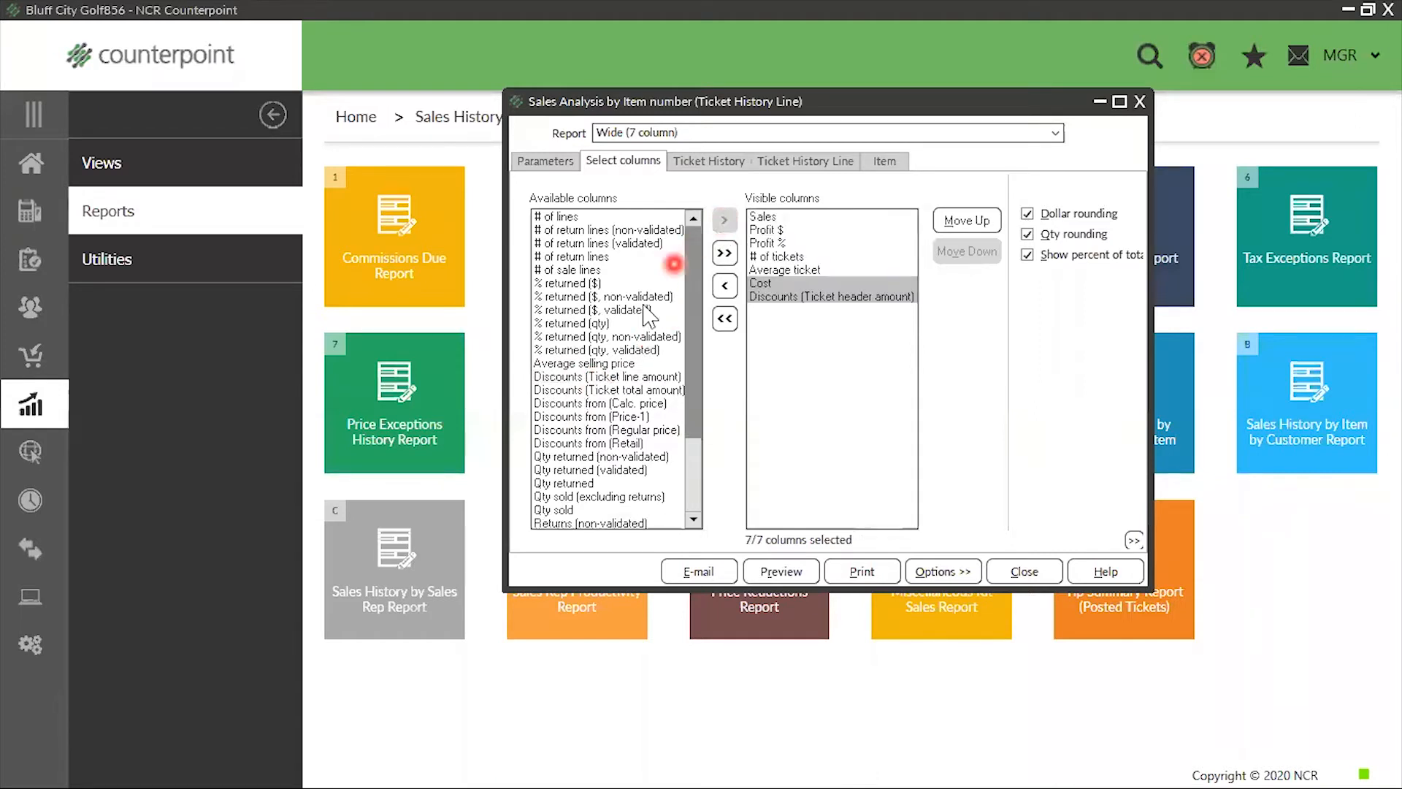
click(812, 300)
double_click(812, 300)
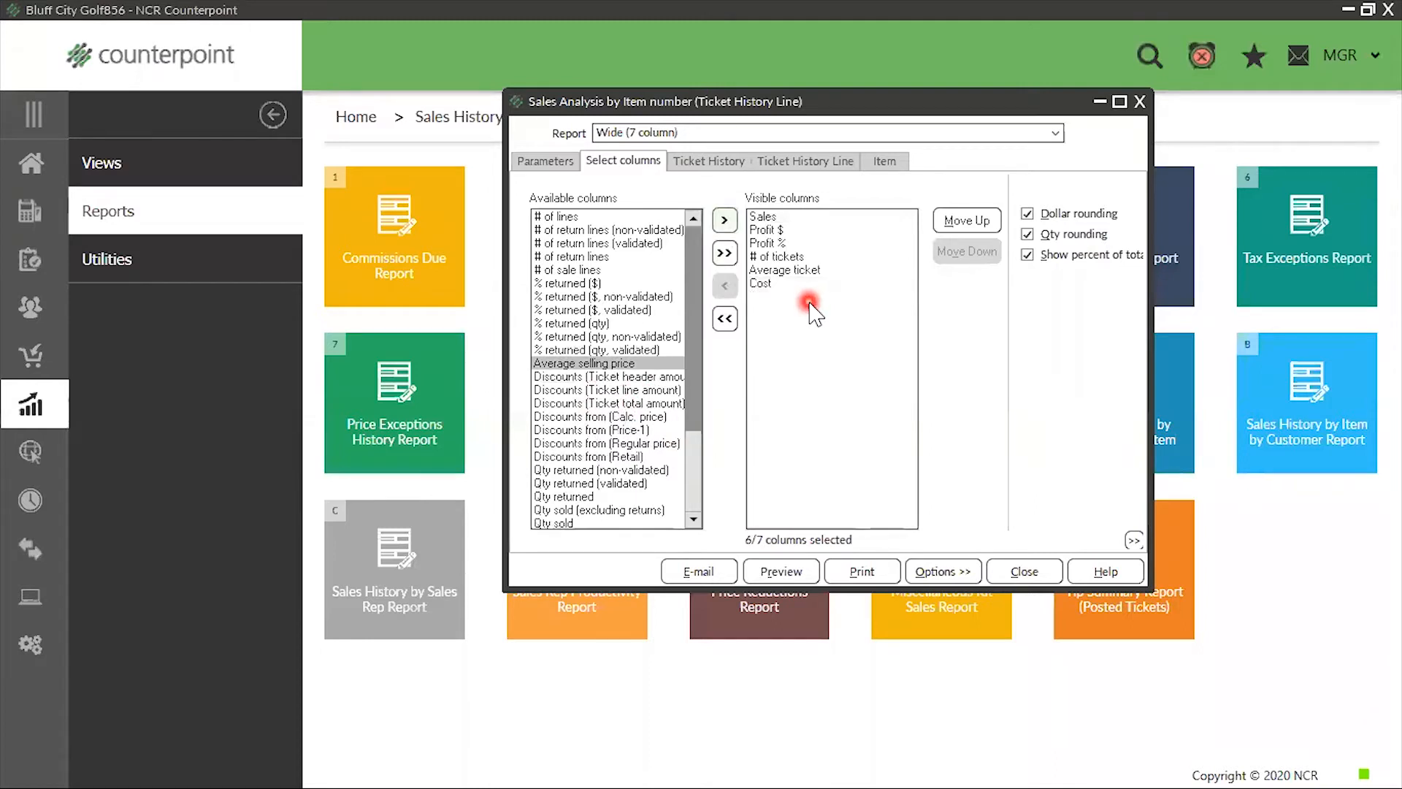
Remove the Cost column from the visible columns and add it back
click(763, 284)
click(725, 286)
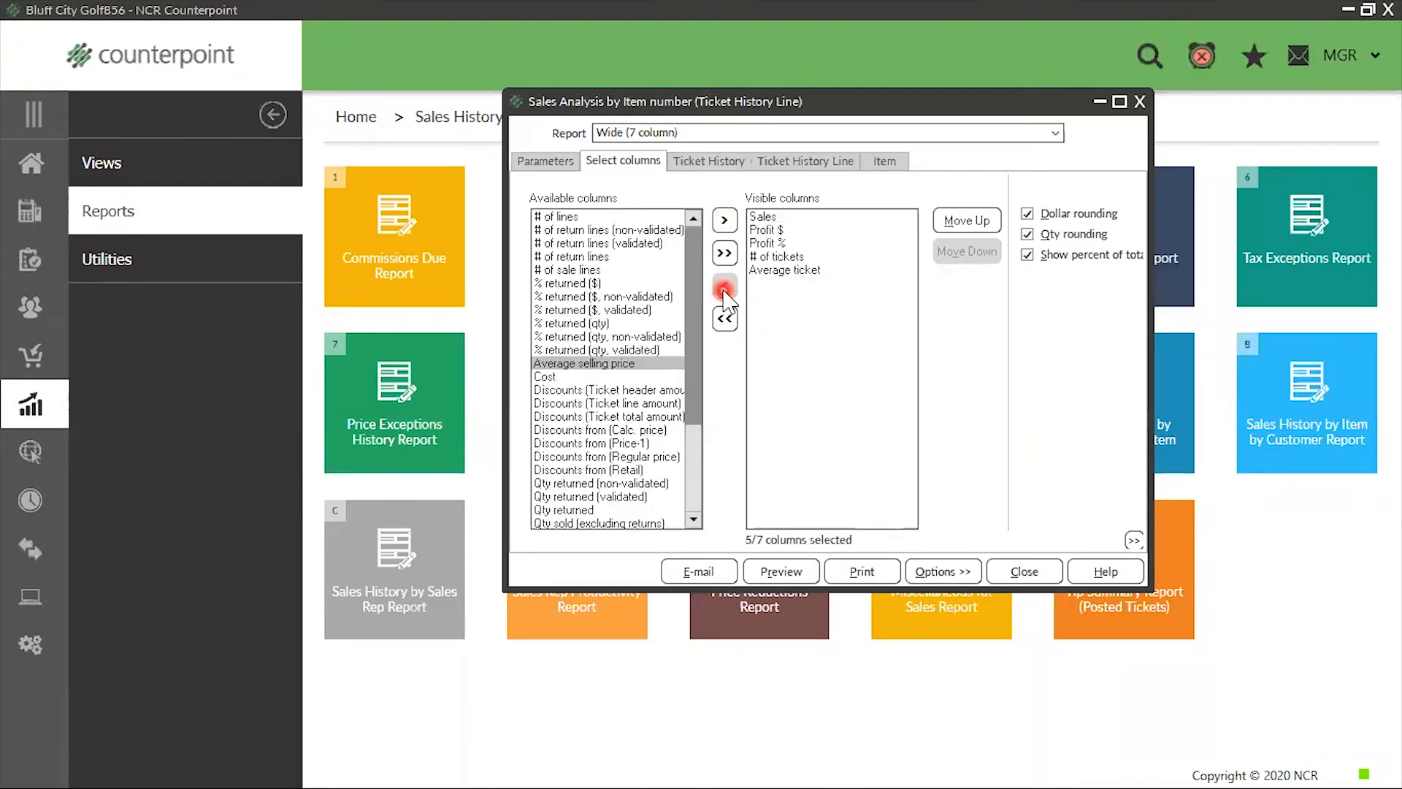
click(554, 386)
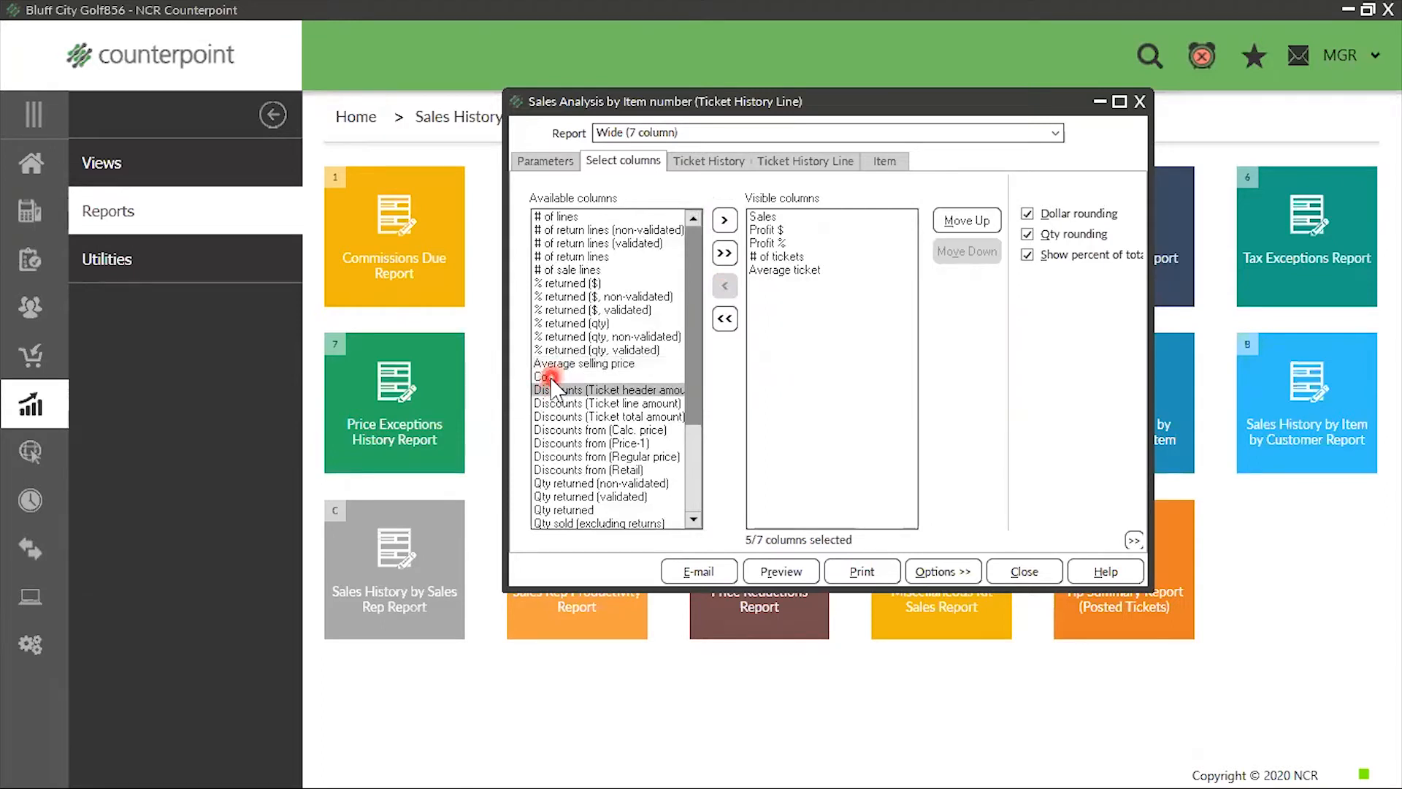
double_click(551, 377)
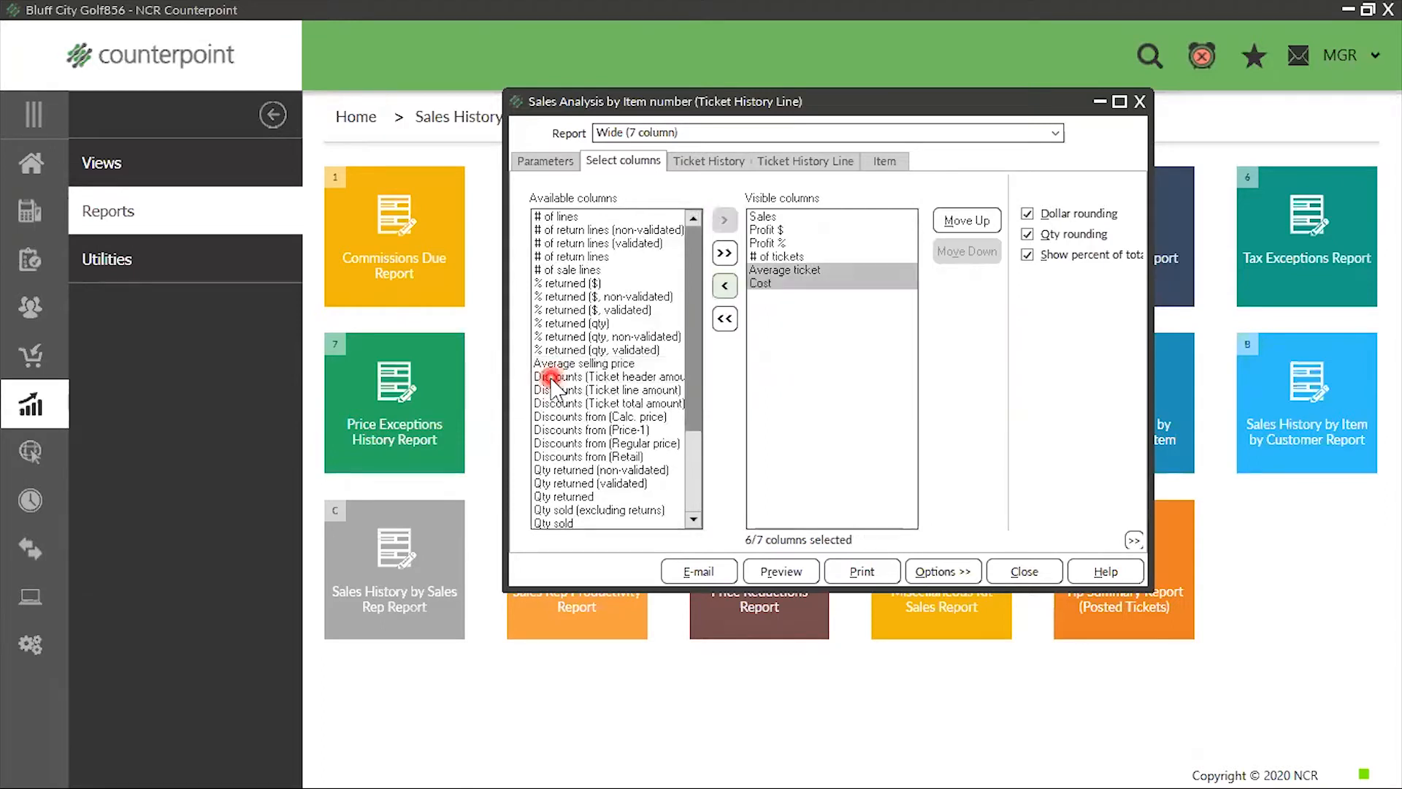
Remove the Average ticket column from the visible columns and add the Qty sold column
double_click(797, 270)
scroll(564, 449, down, 3)
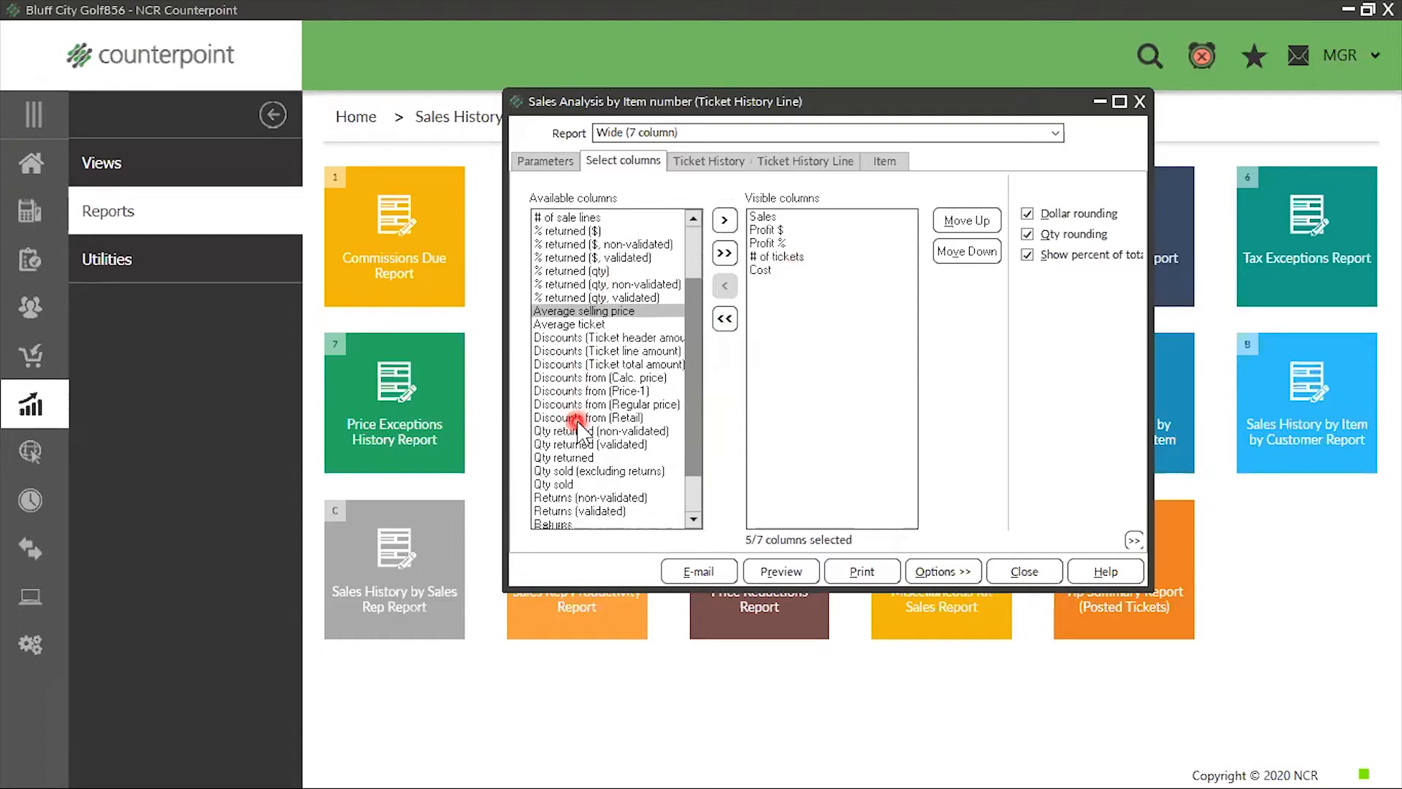
double_click(574, 404)
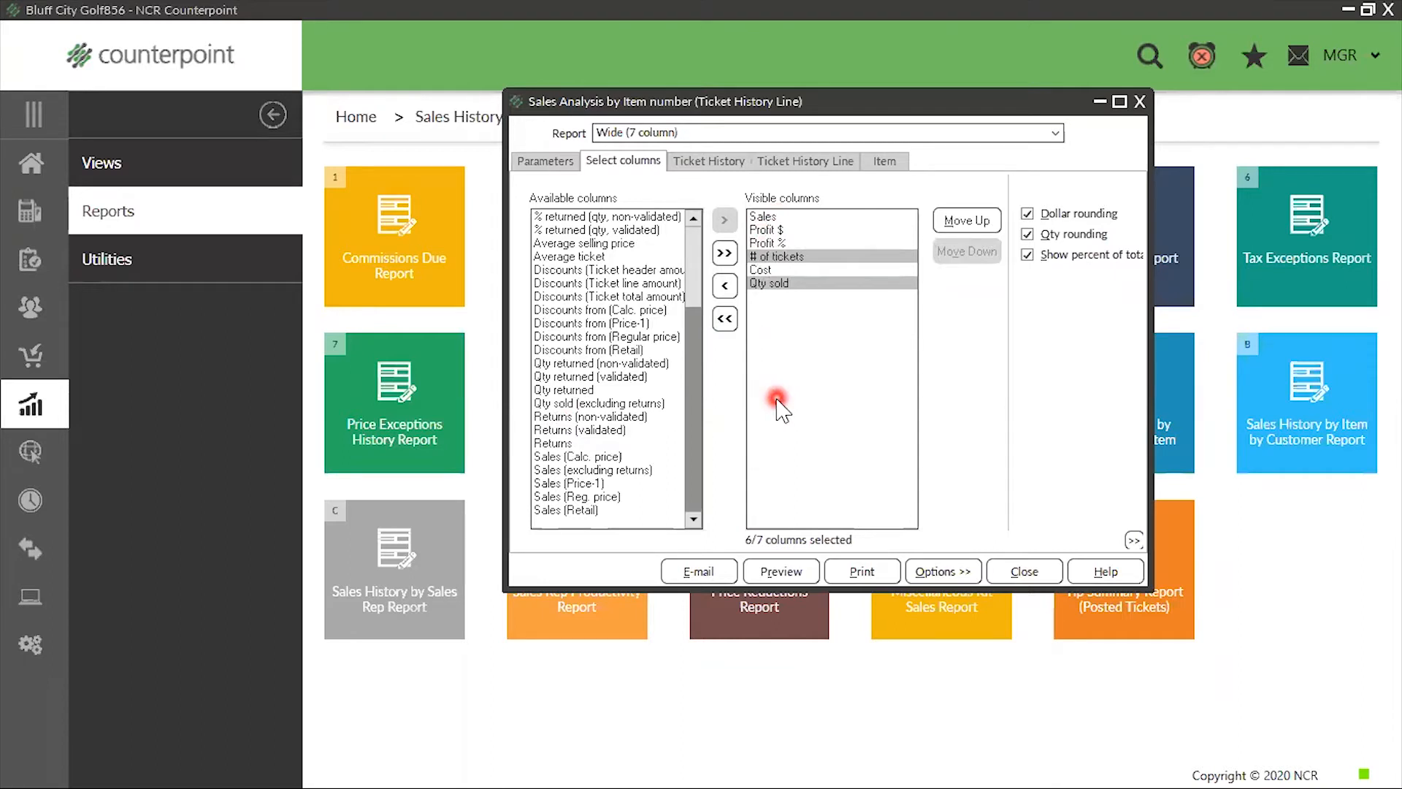
Move the Cost column up in the visible columns to sit directly below Sales
click(782, 271)
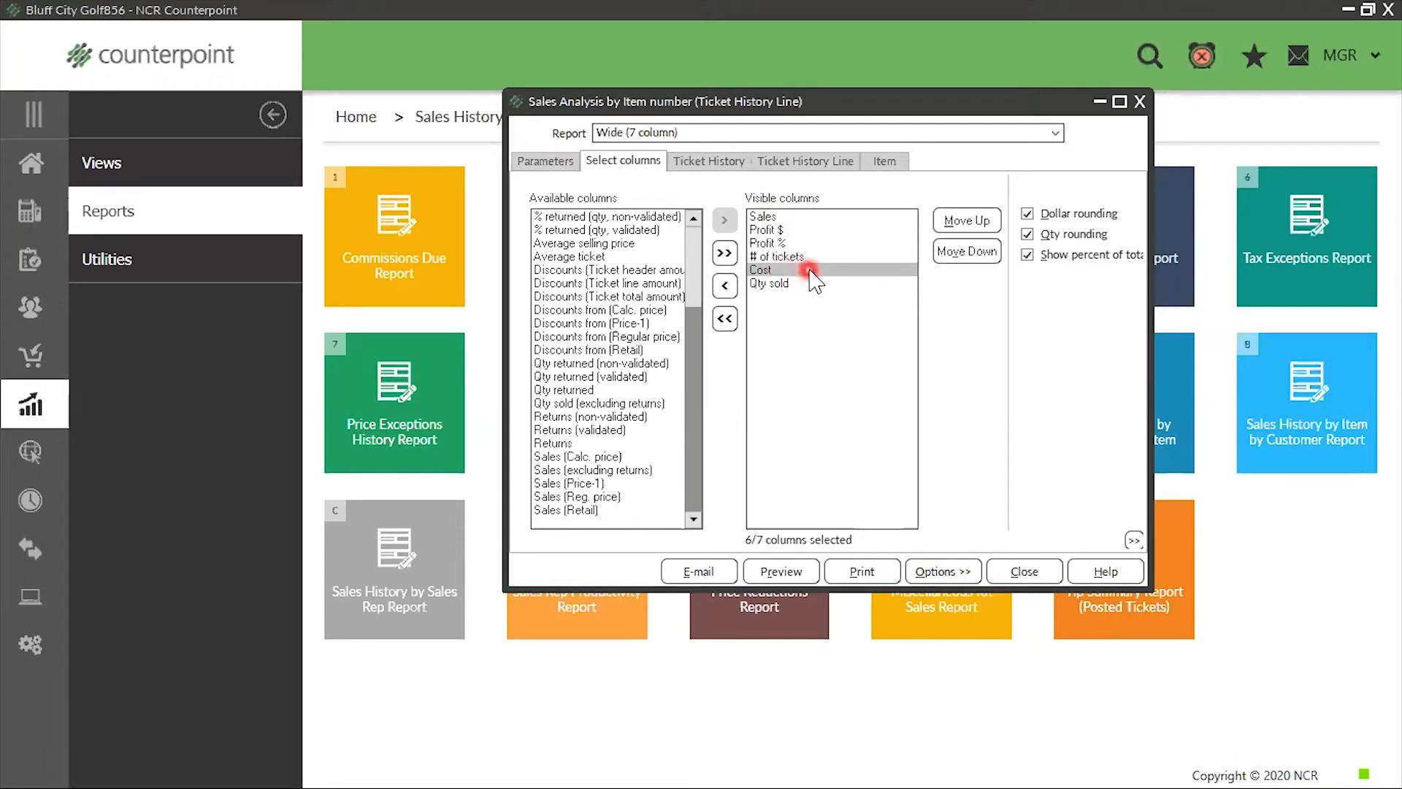
drag(811, 274, 800, 237)
click(854, 385)
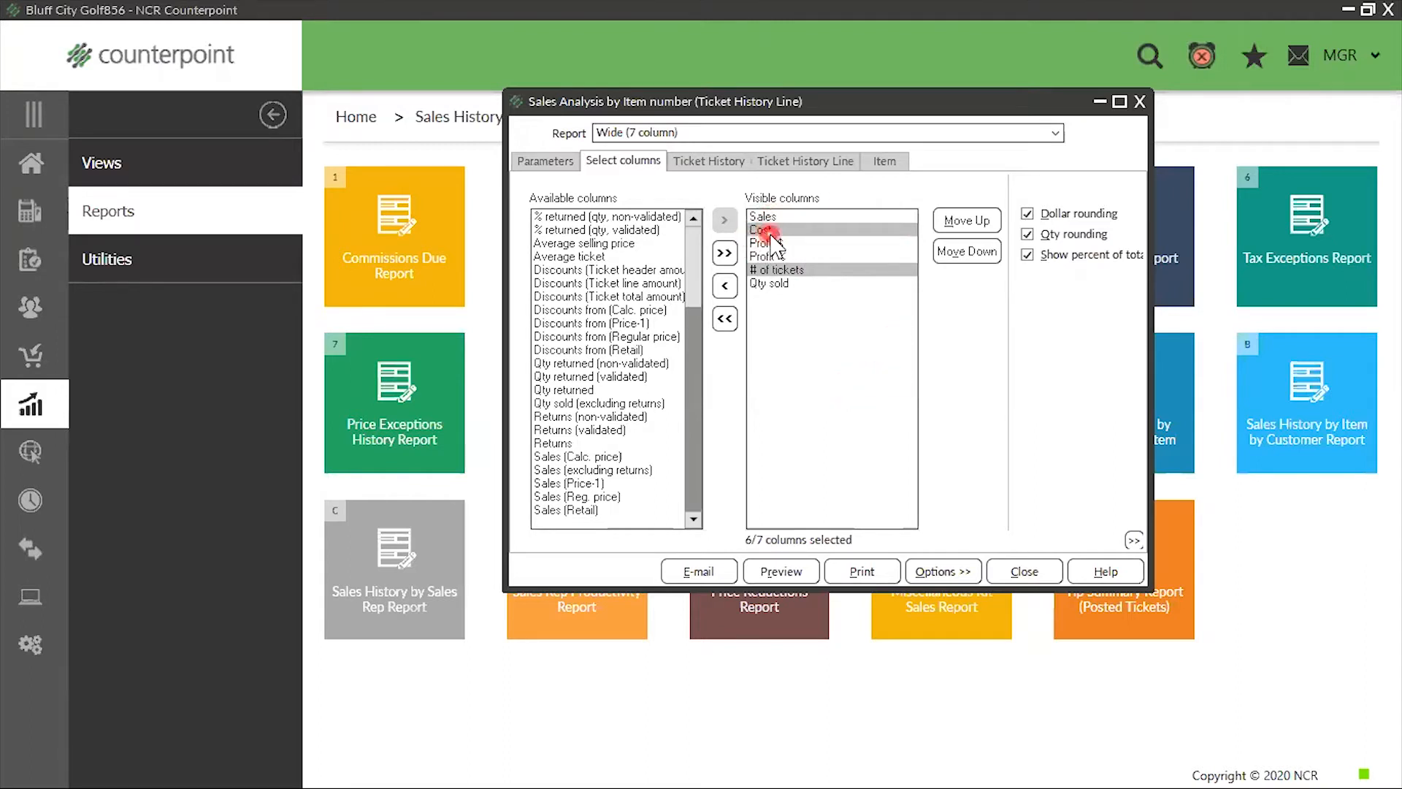
Move the Qty sold column up in the visible columns to sit directly below Cost
click(775, 284)
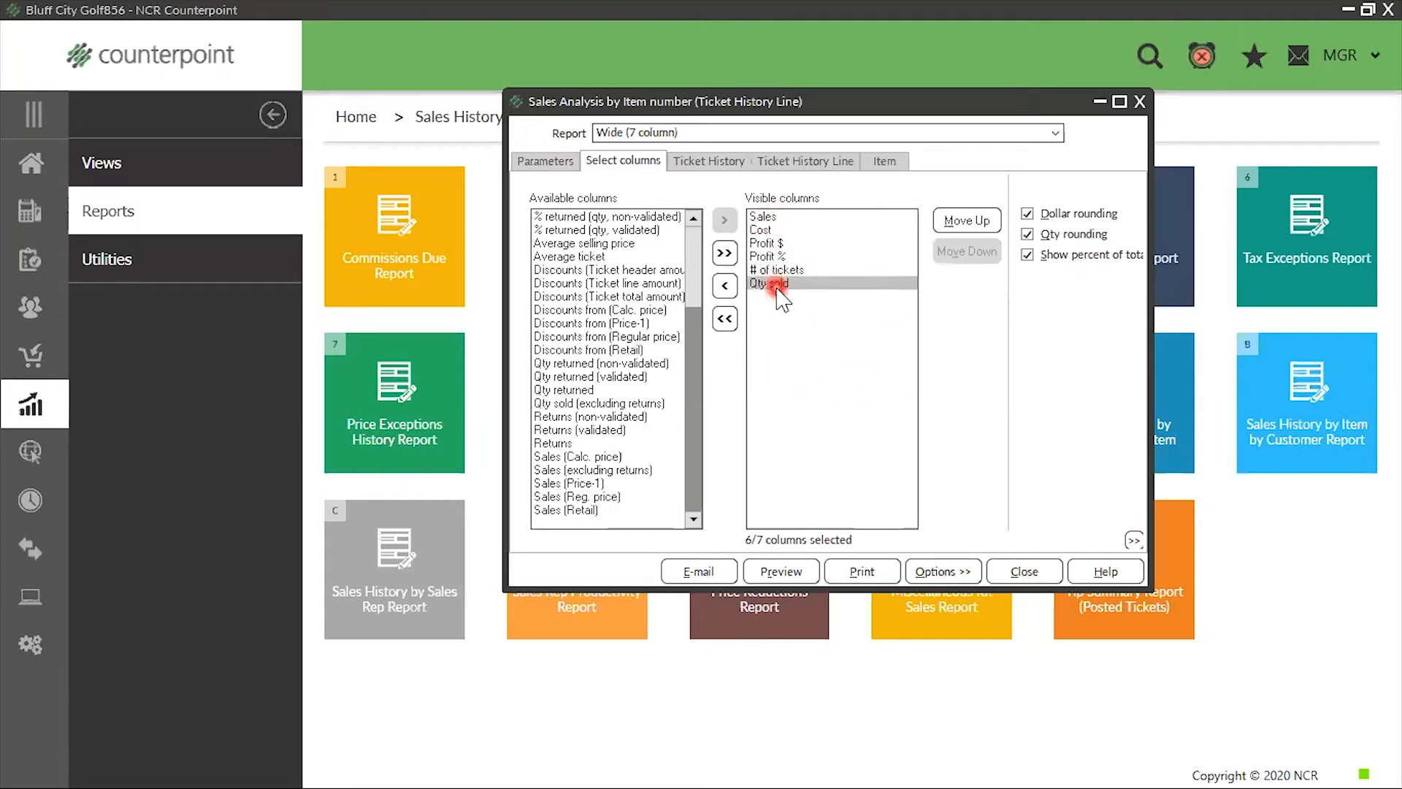
click(972, 220)
click(971, 221)
click(971, 221)
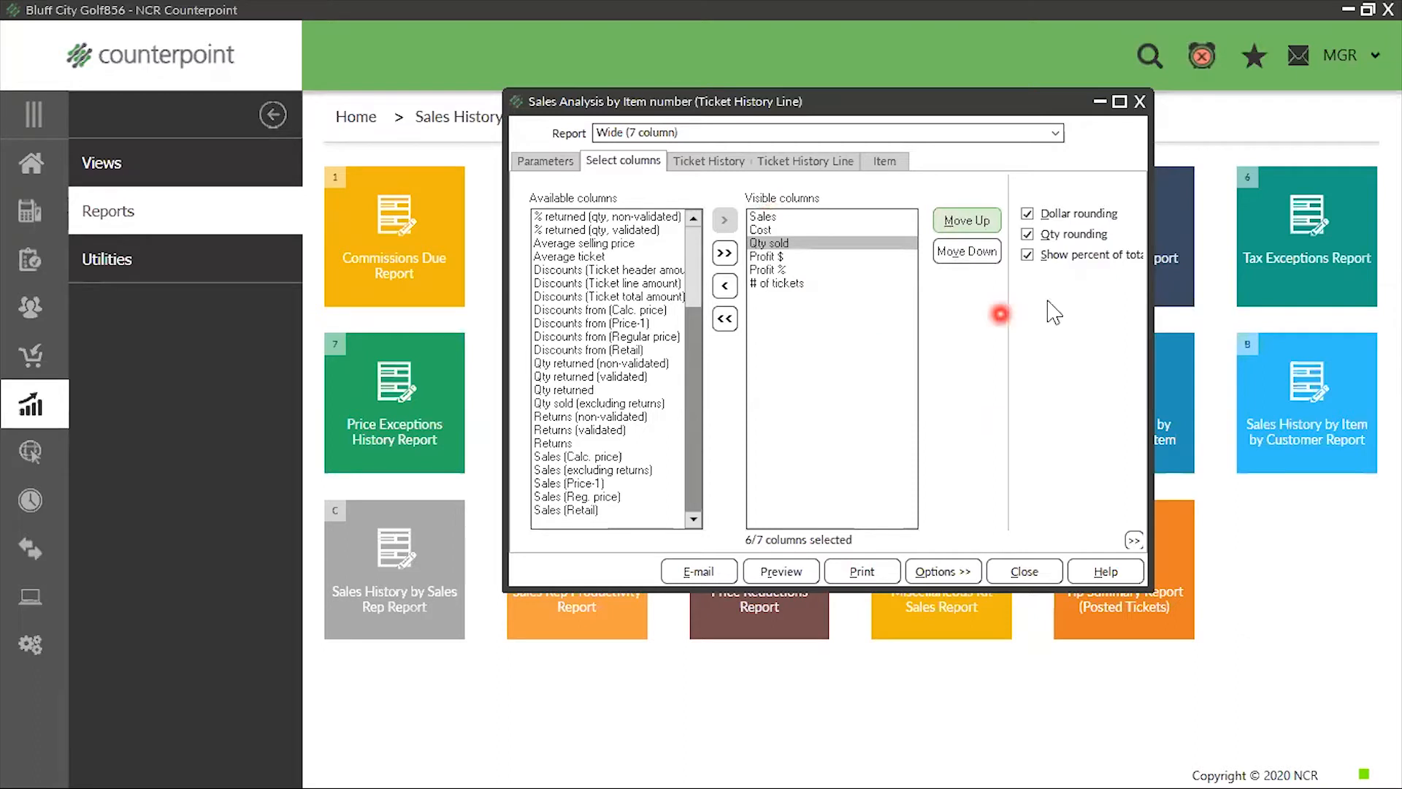
Turn off dollar rounding for the report
click(1027, 214)
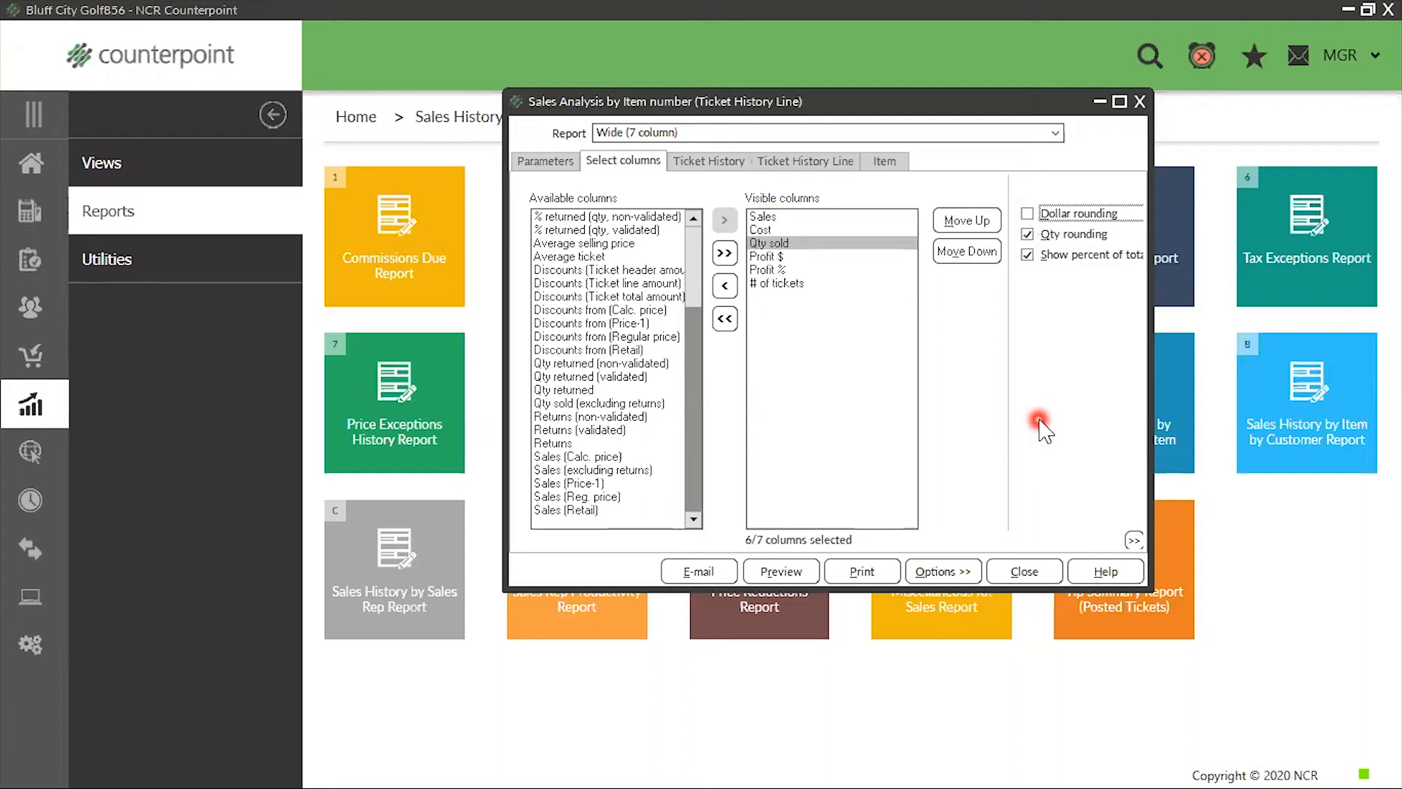
click(1027, 213)
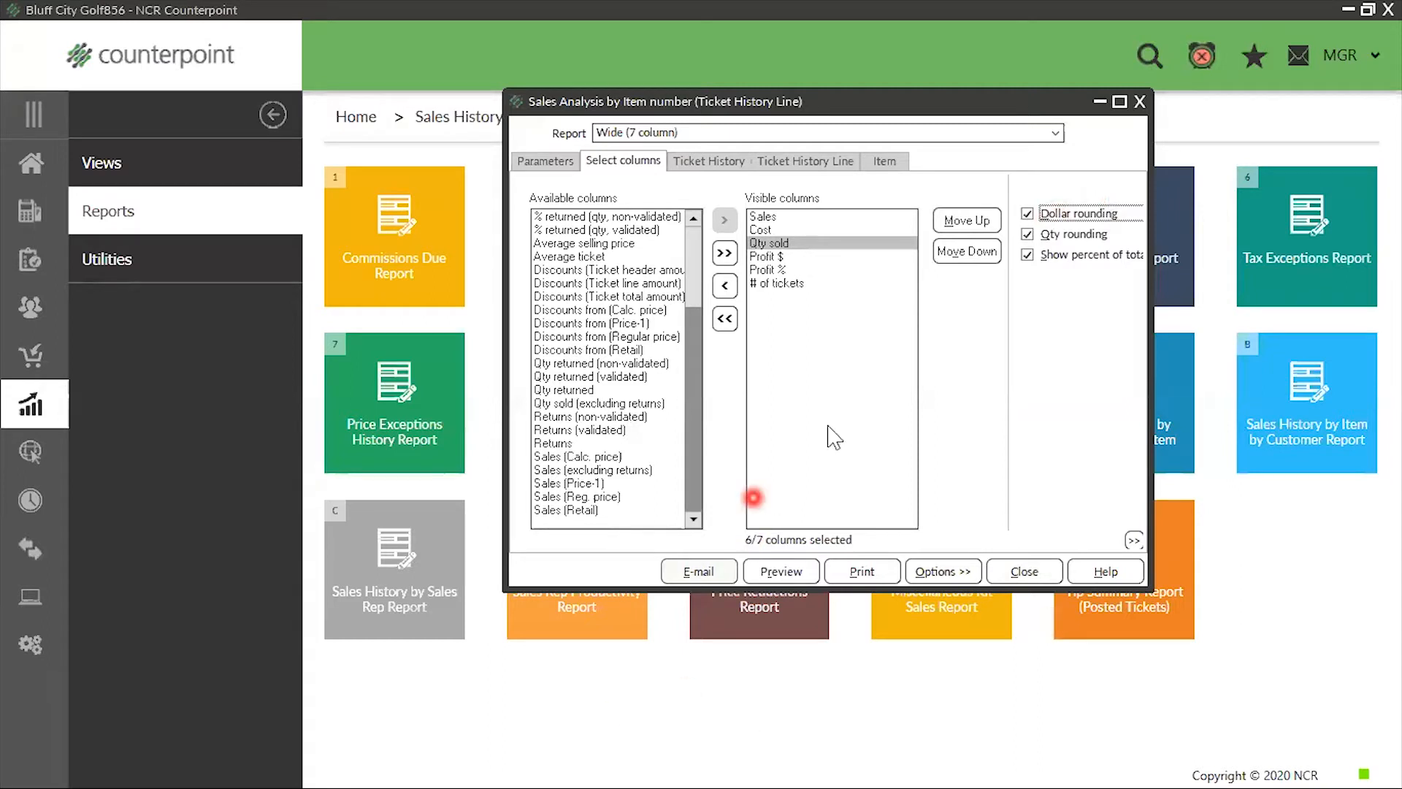
click(1028, 214)
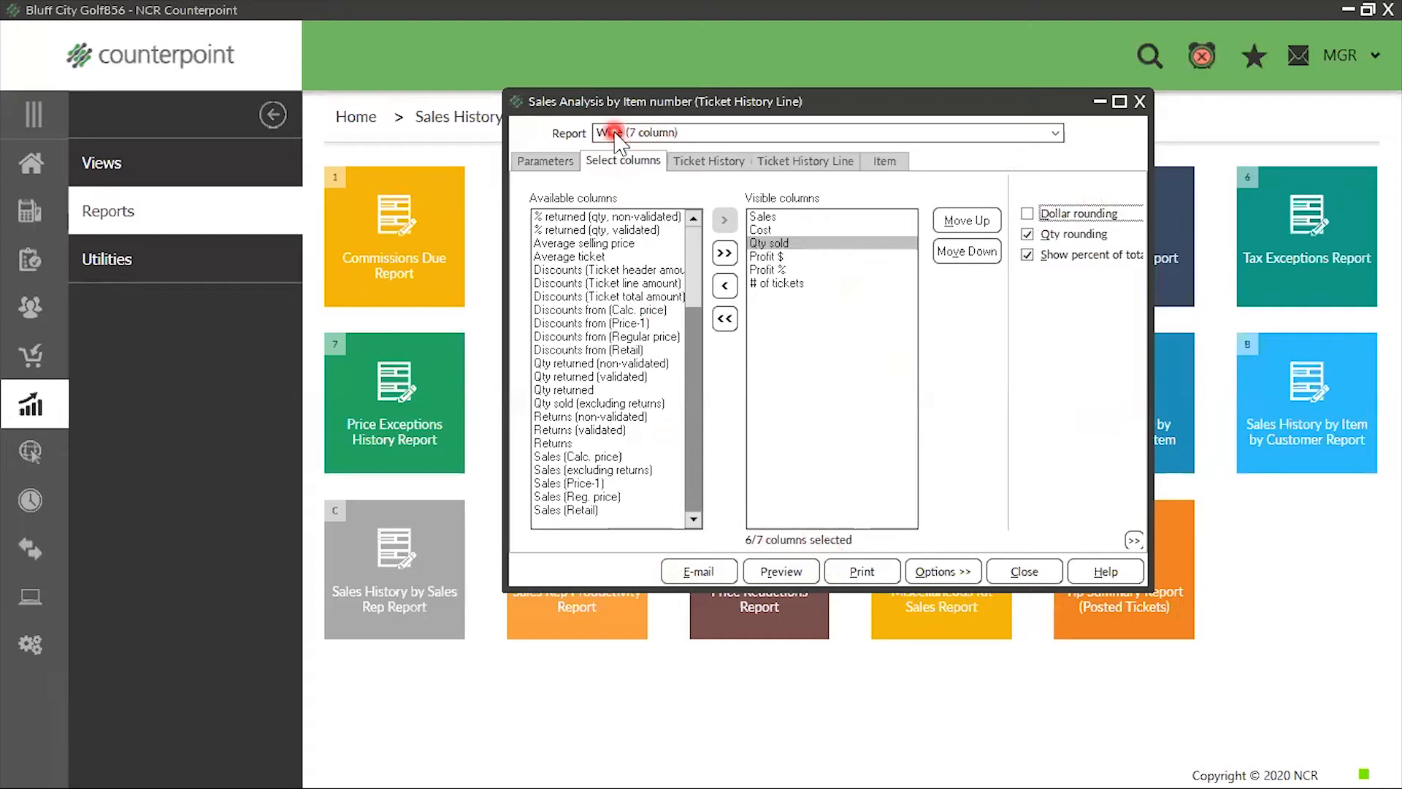
Try adding the Qty returned and Qty returned (validated) columns and turning off quantity rounding, and revert both changes
double_click(574, 391)
double_click(574, 391)
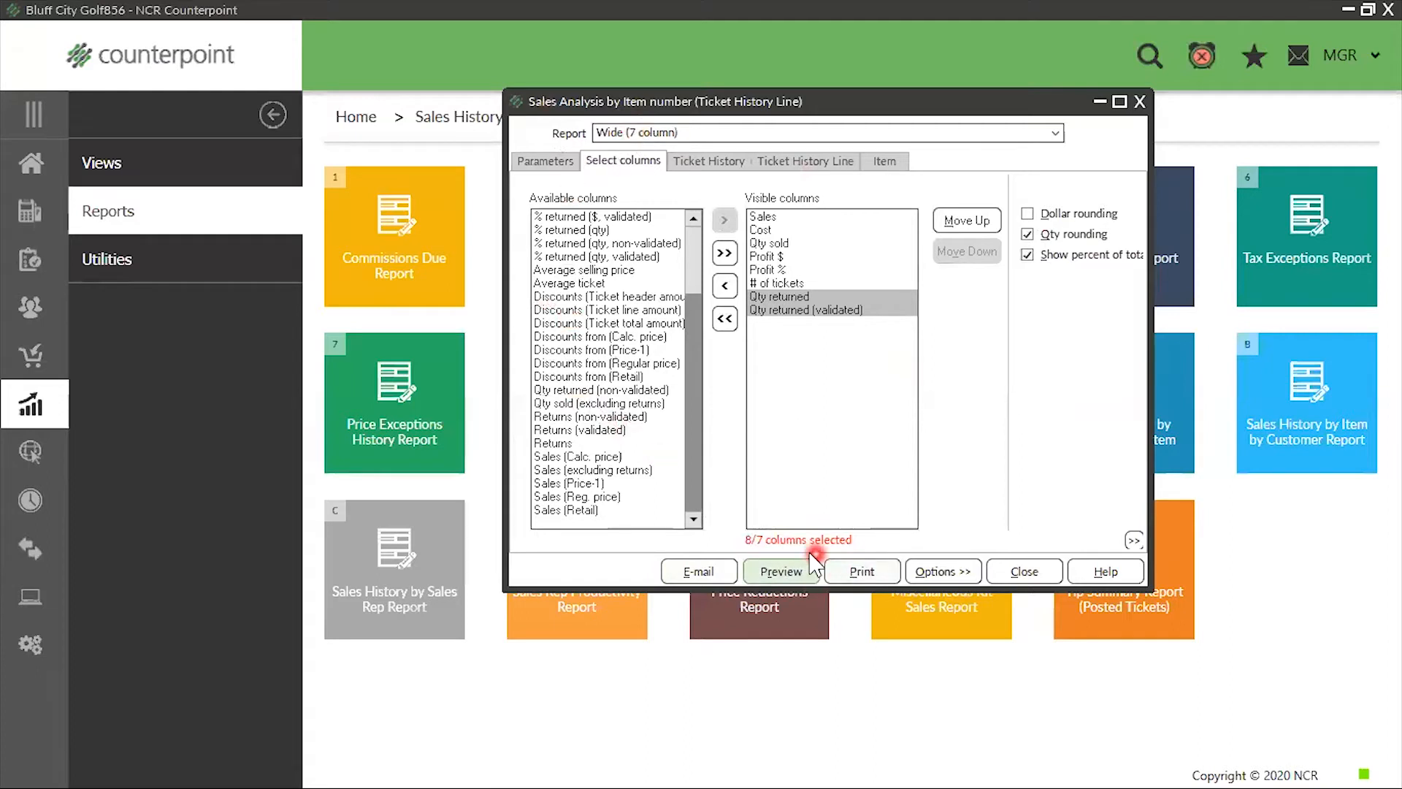
double_click(844, 310)
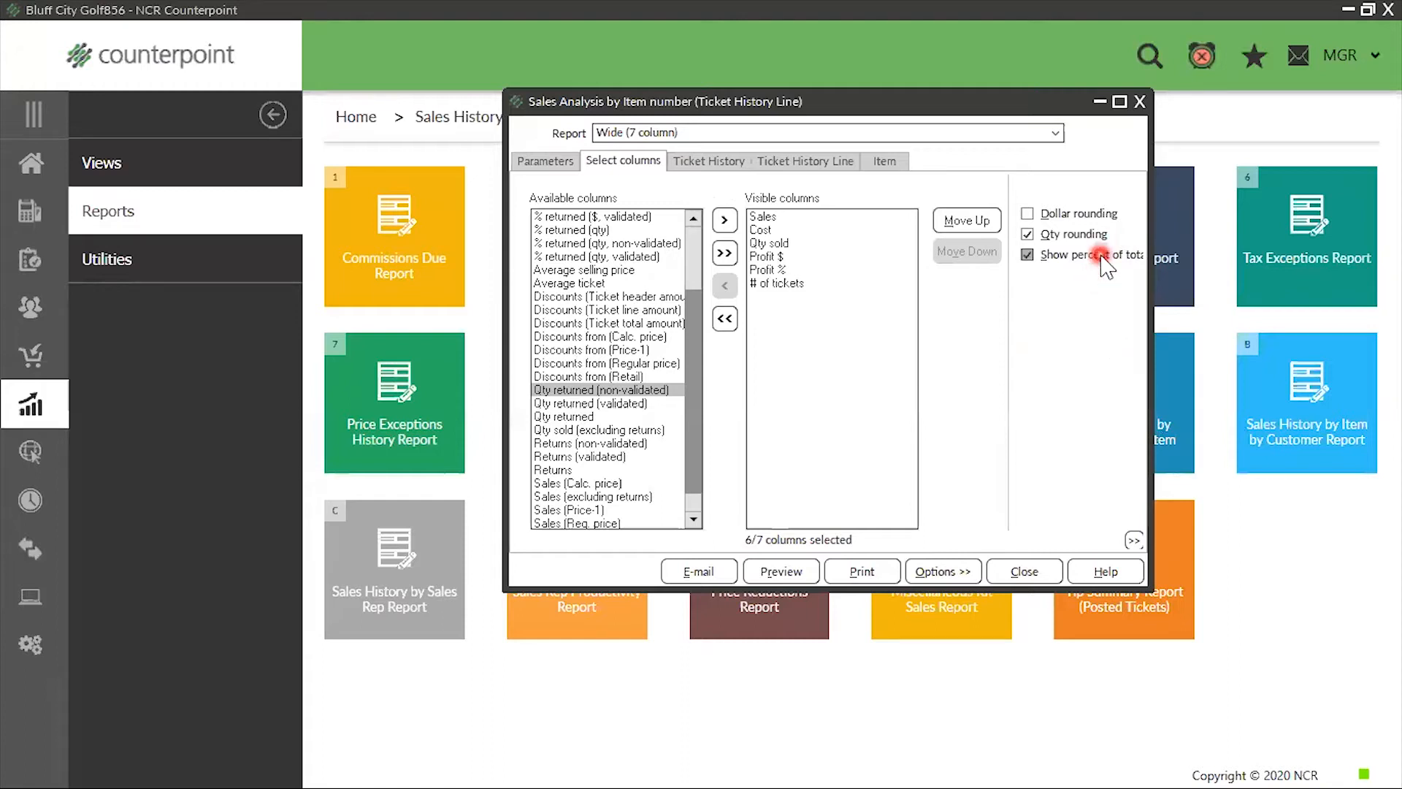
click(1030, 236)
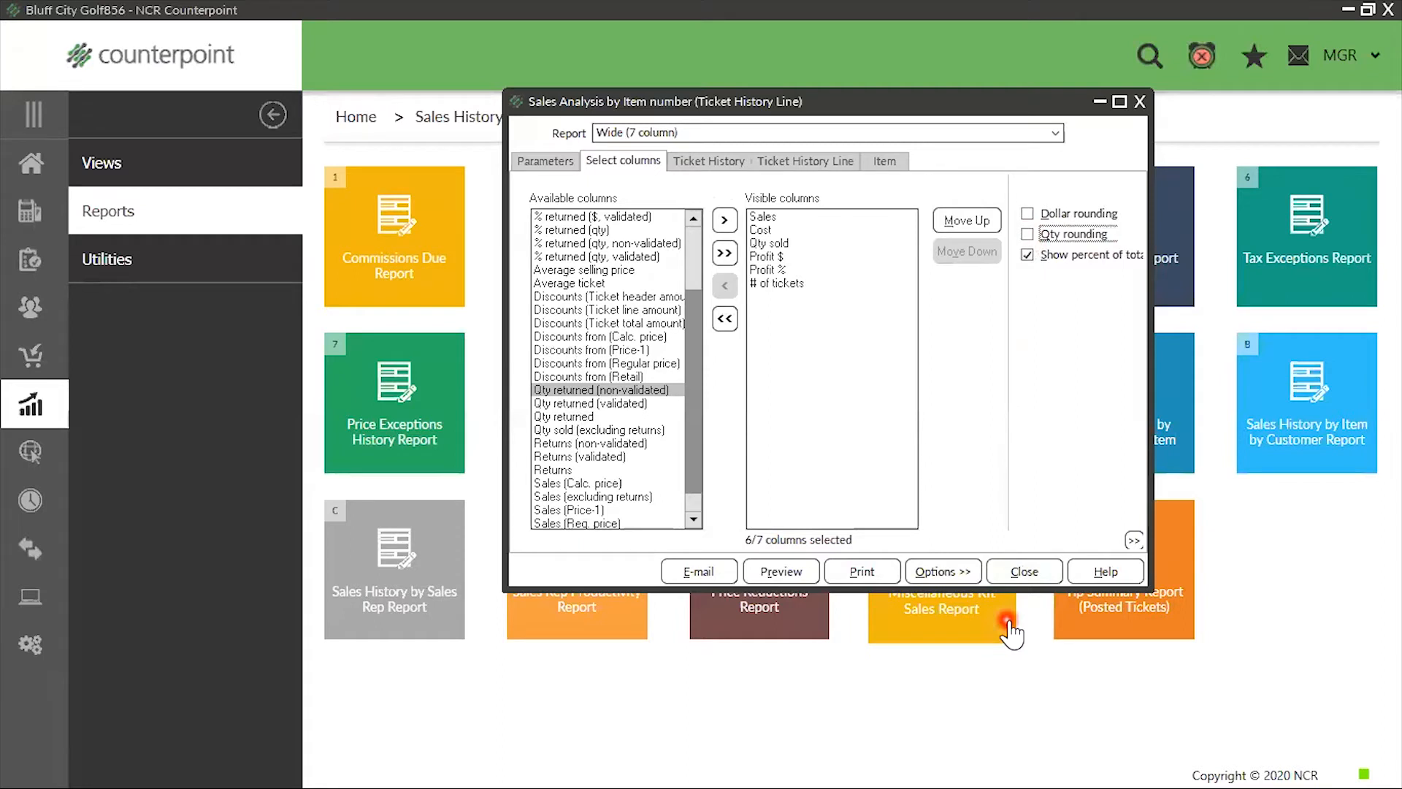
click(1030, 235)
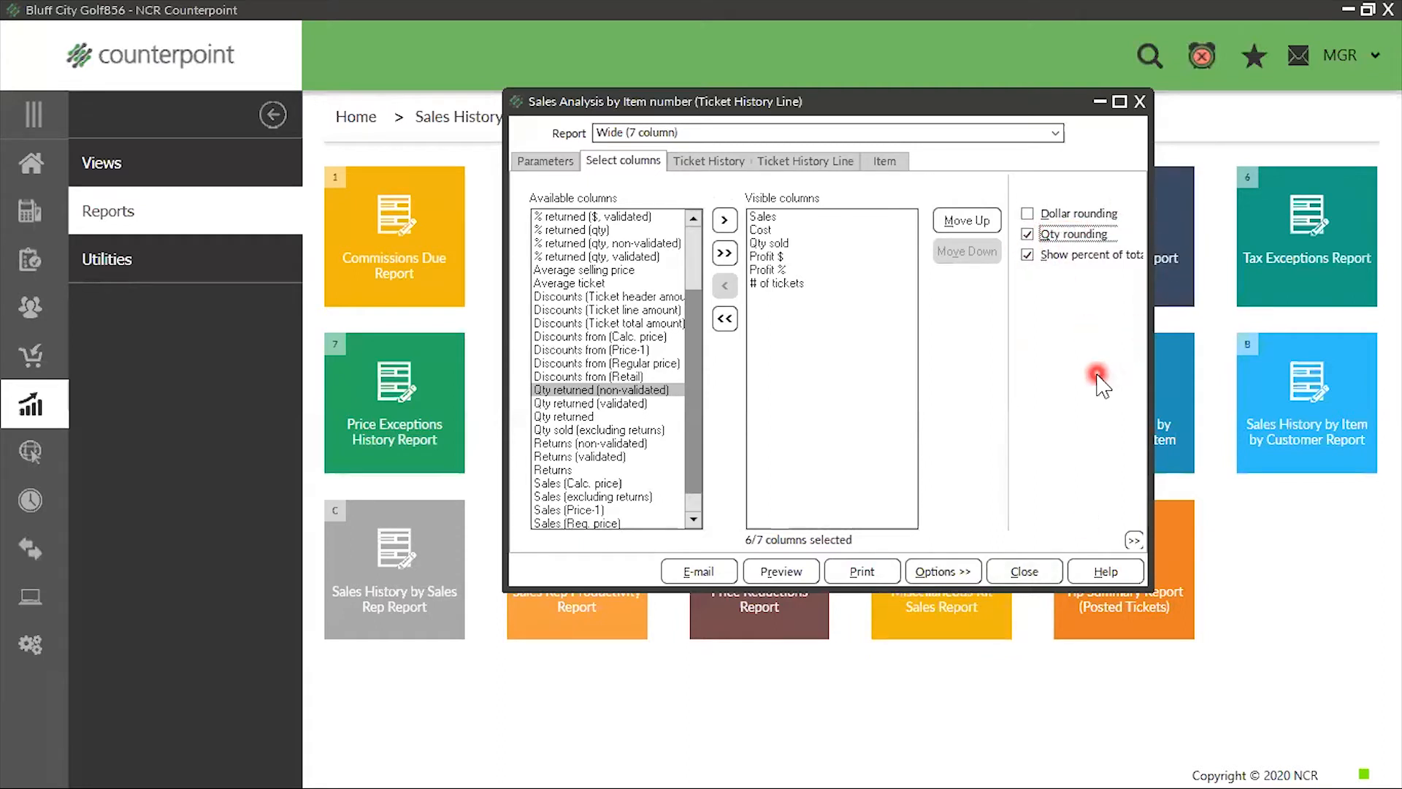
Review the Ticket History and Ticket History Line filters without setting any, and preview the report
click(719, 162)
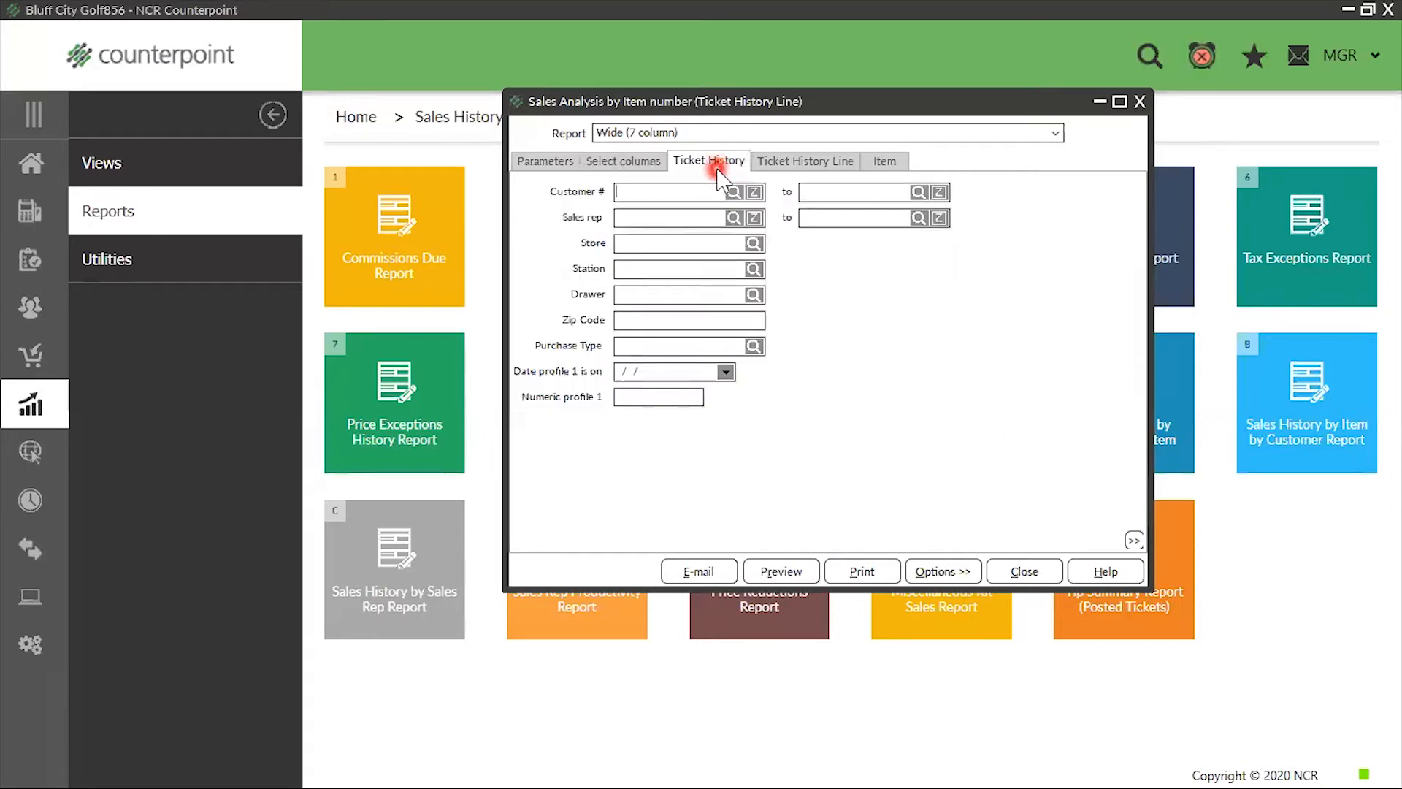
click(784, 166)
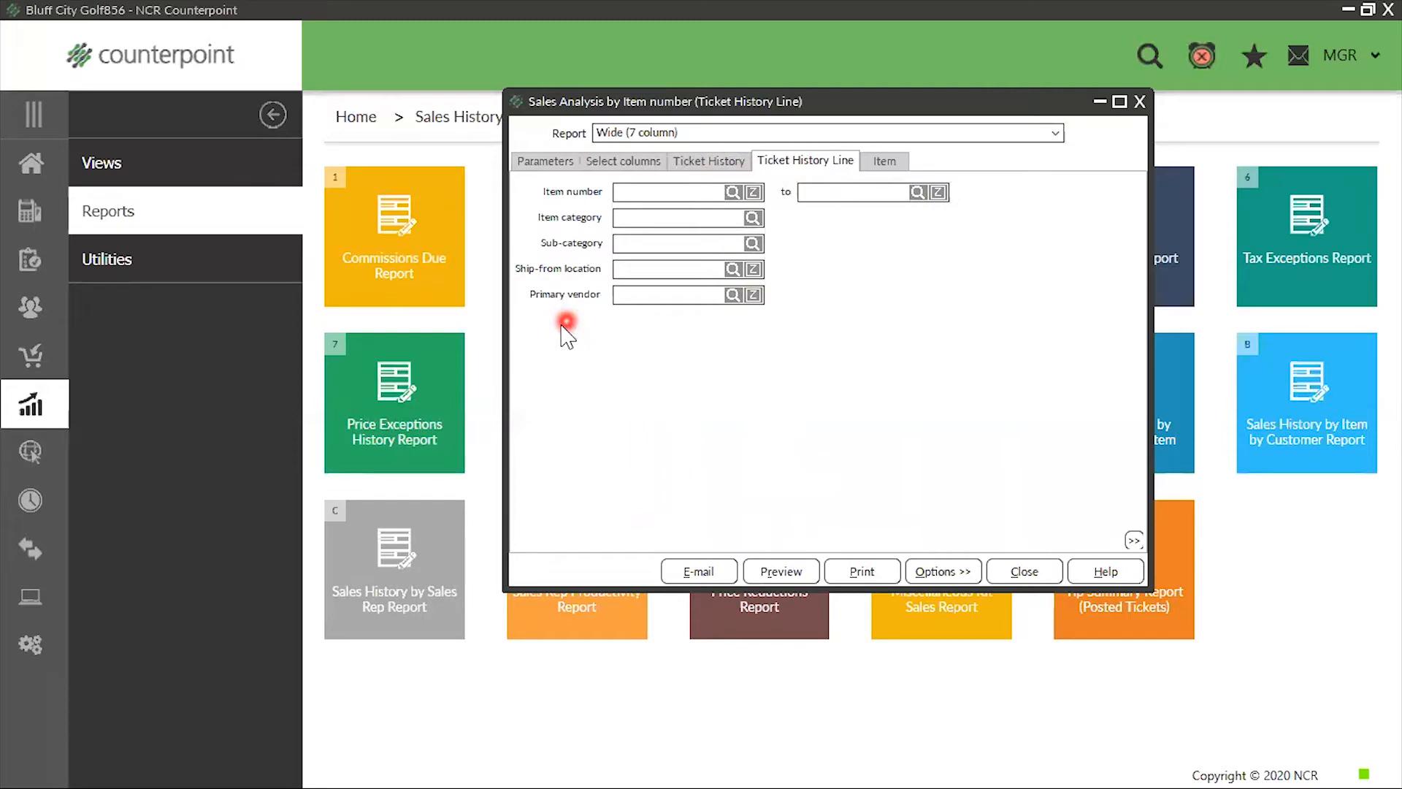
click(788, 573)
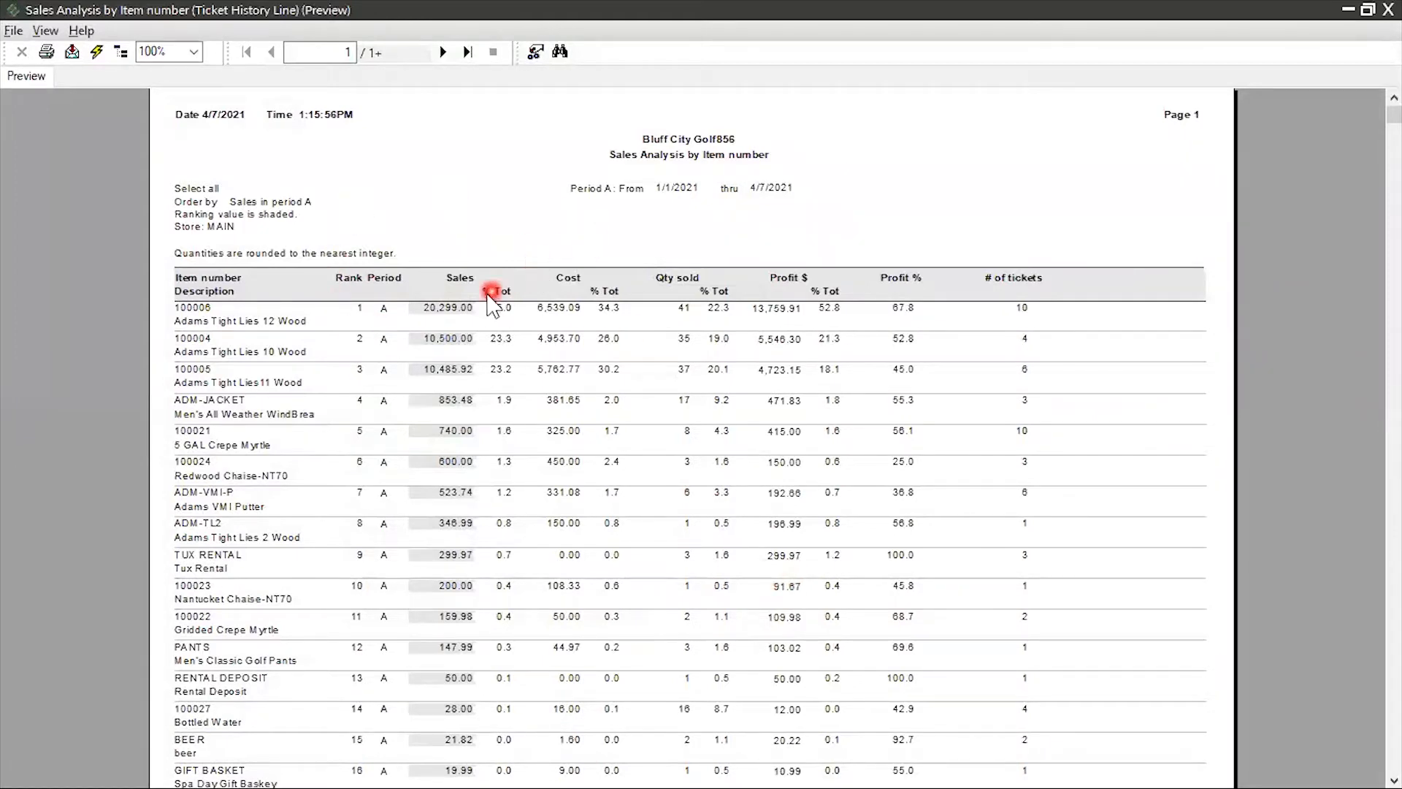
Examine the first item's description, sales and percent-of-total figures for sales, cost and quantity sold in the previewed report
click(461, 310)
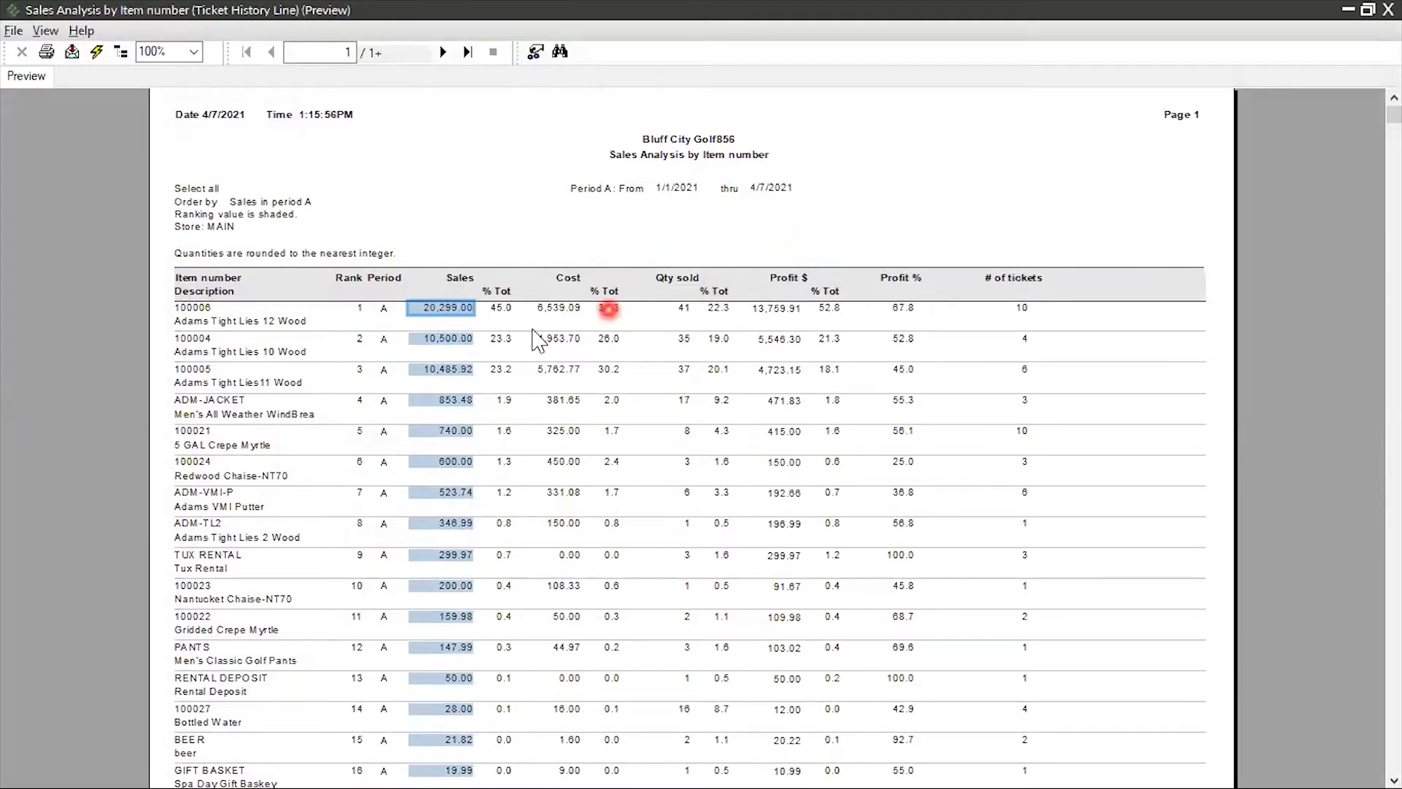
click(501, 309)
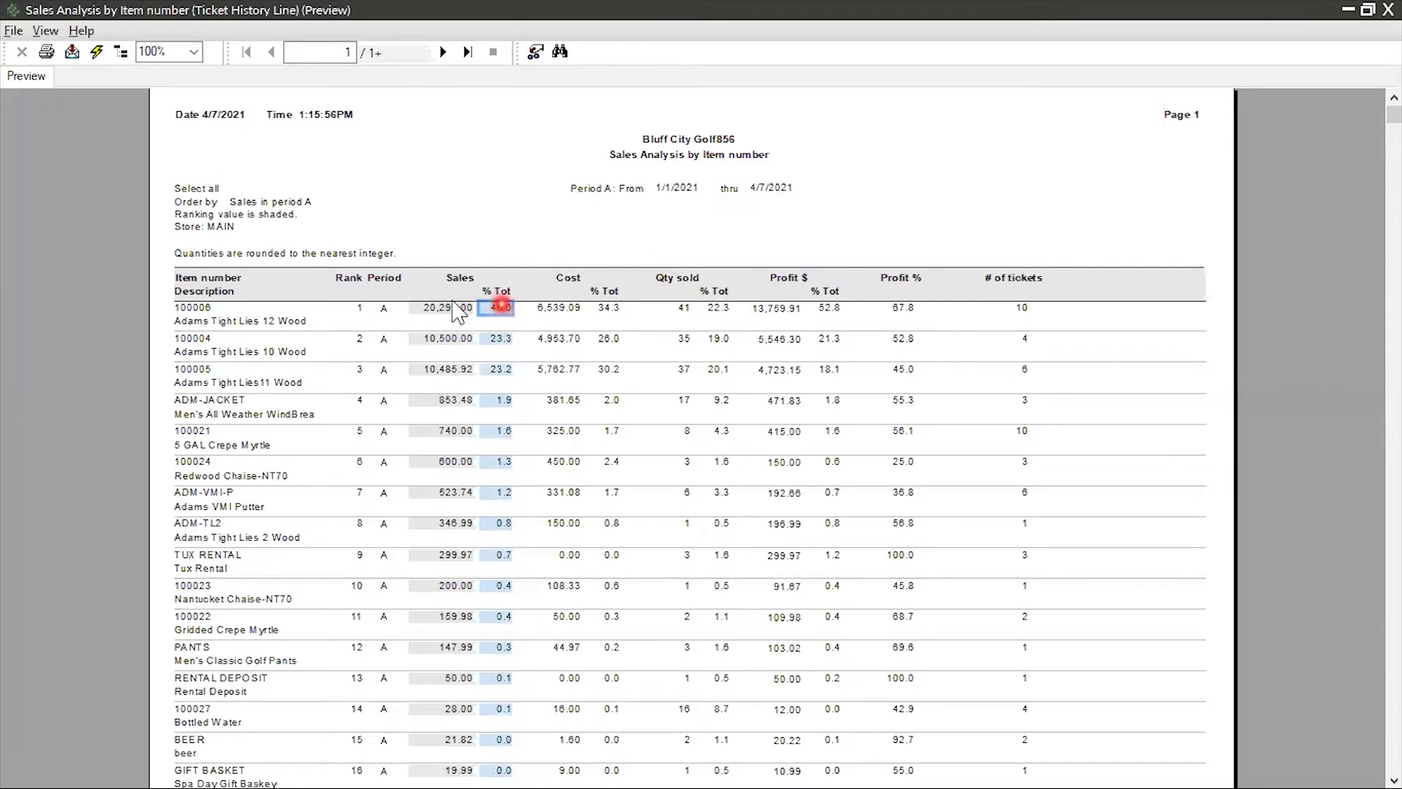
click(214, 322)
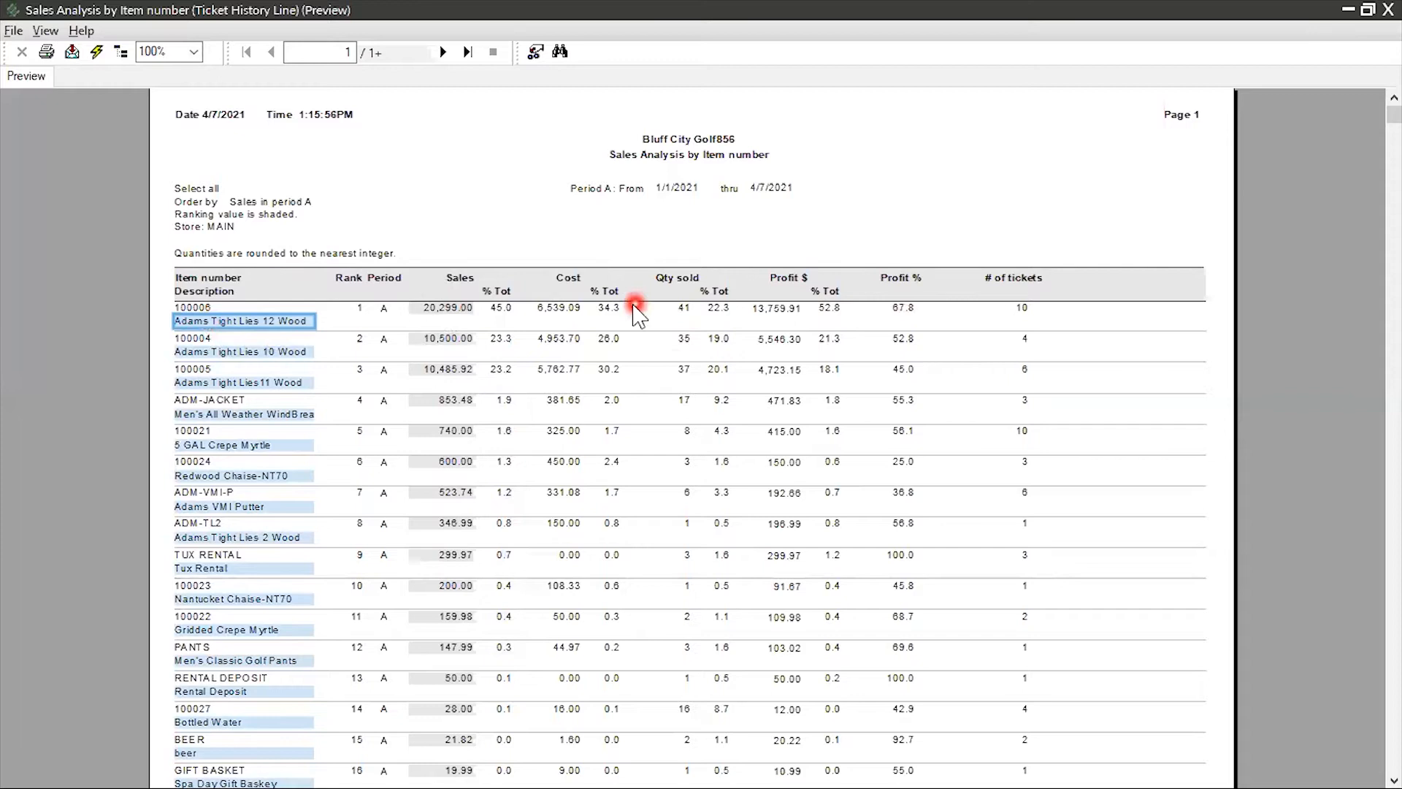
click(616, 314)
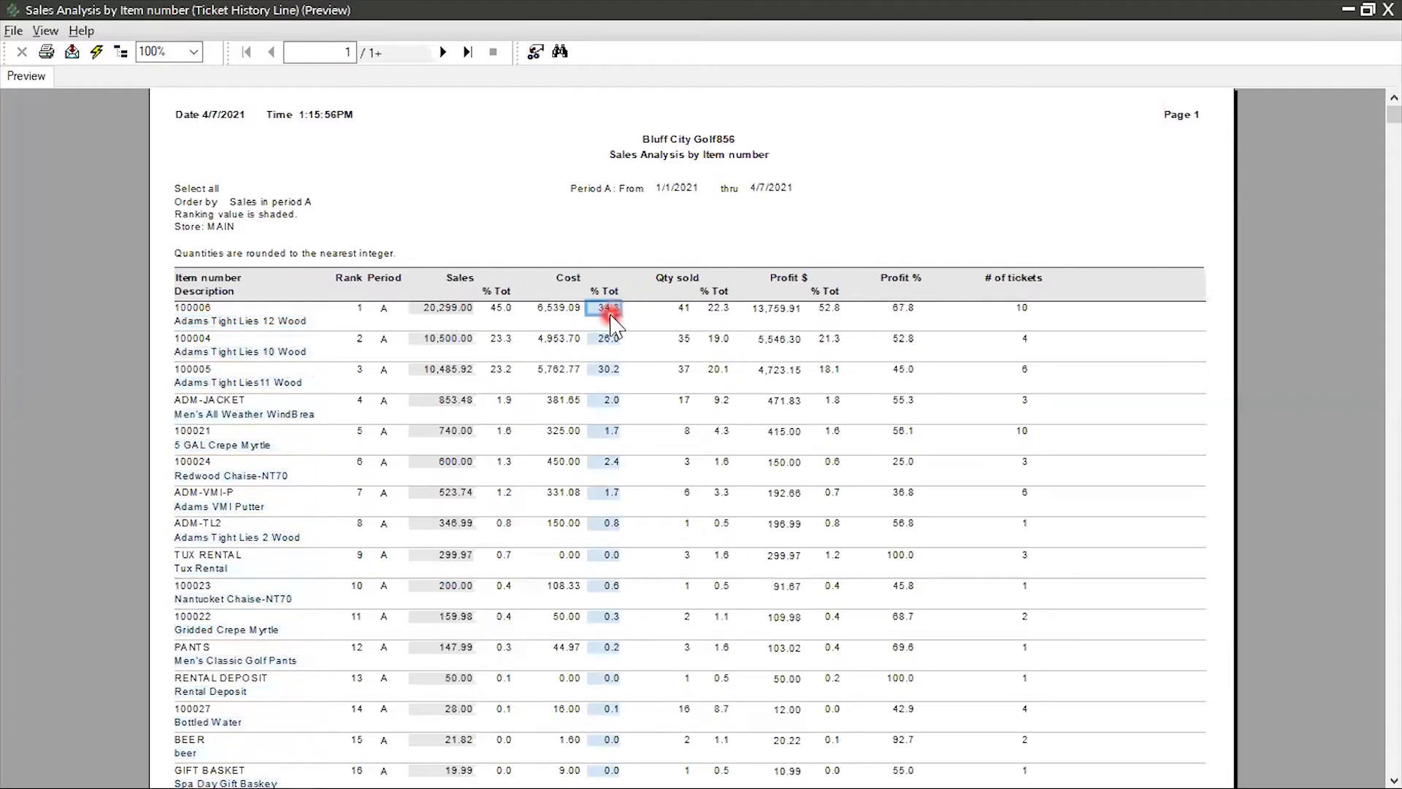
click(720, 312)
click(737, 309)
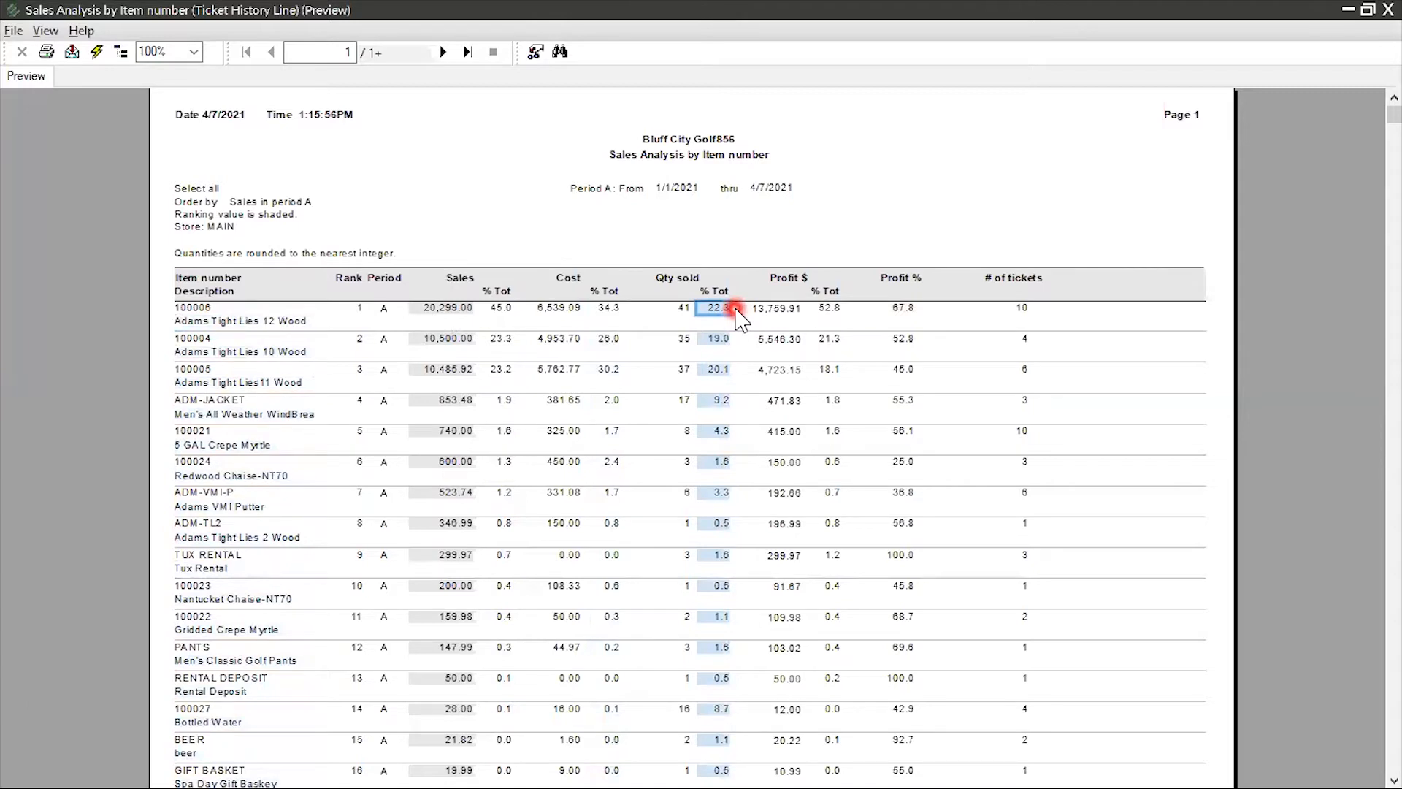
click(140, 109)
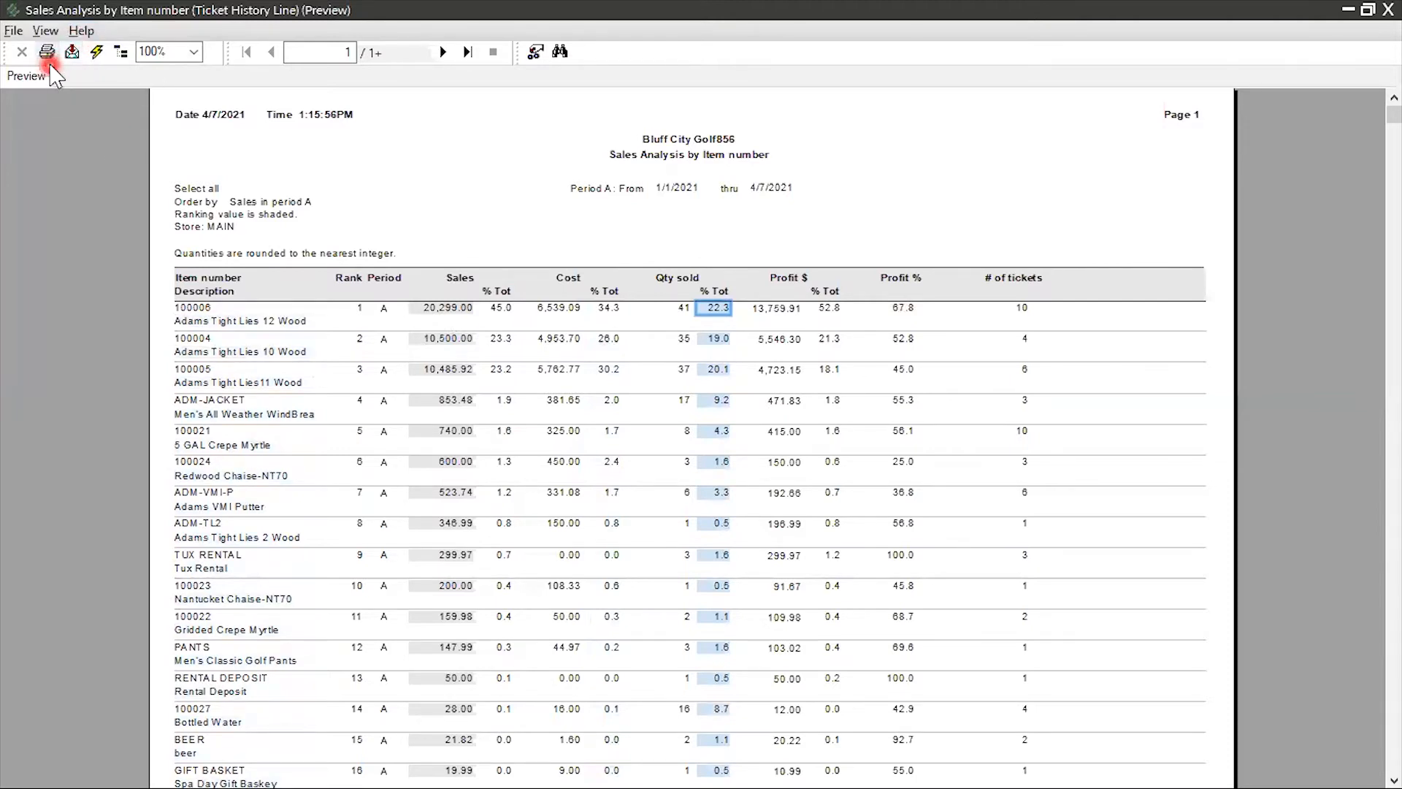
Review the export formats and destinations available for the previewed report, and close the export options without exporting
click(72, 54)
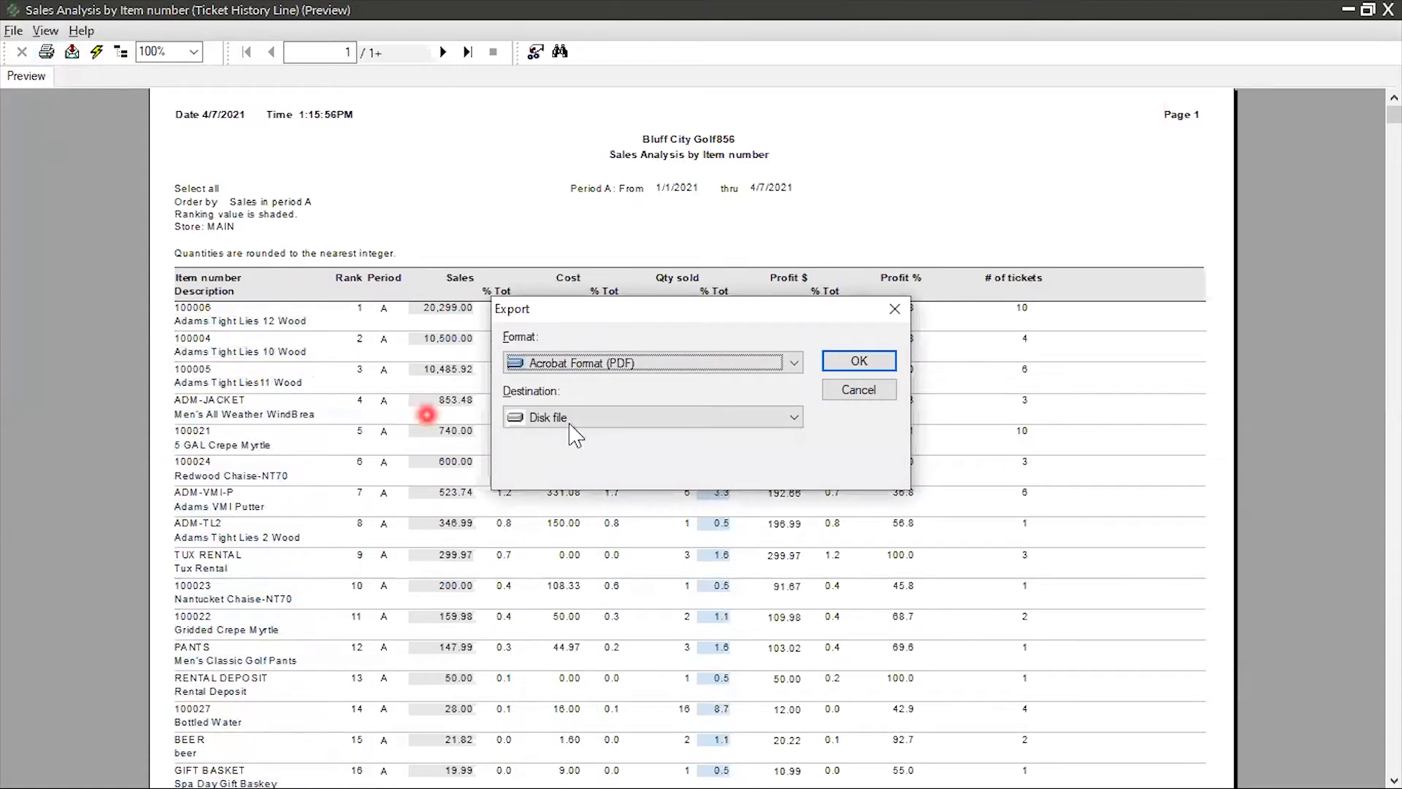
click(801, 362)
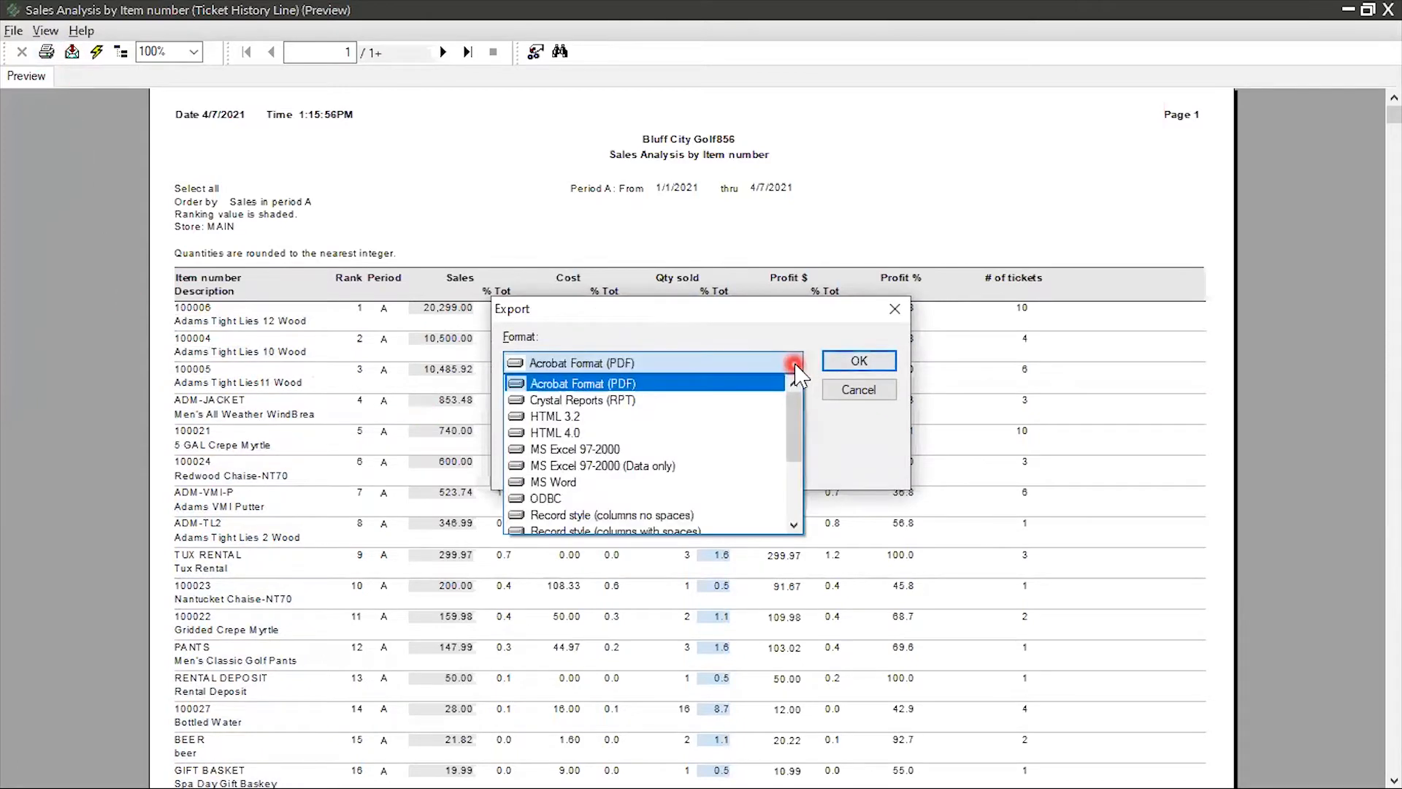
click(796, 363)
click(796, 417)
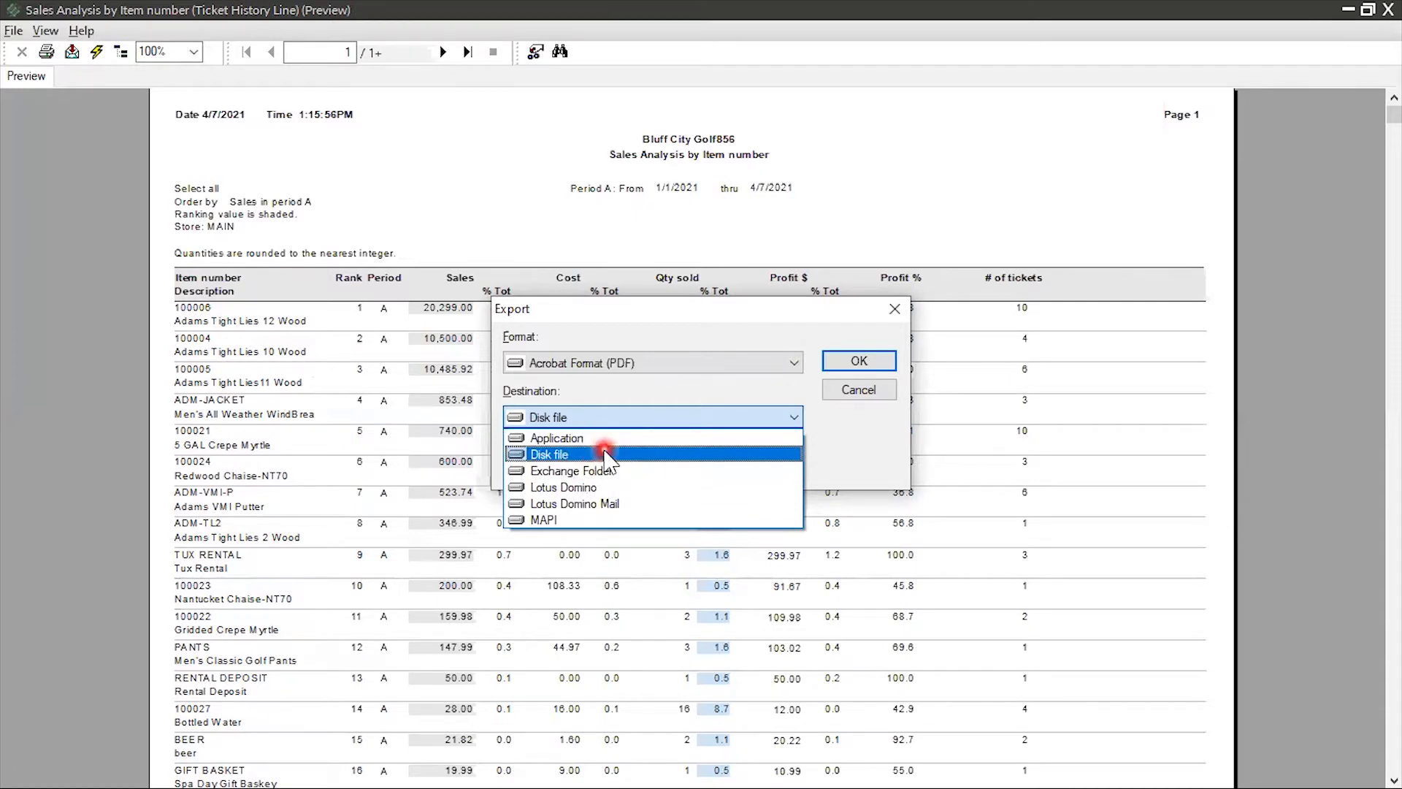
click(605, 456)
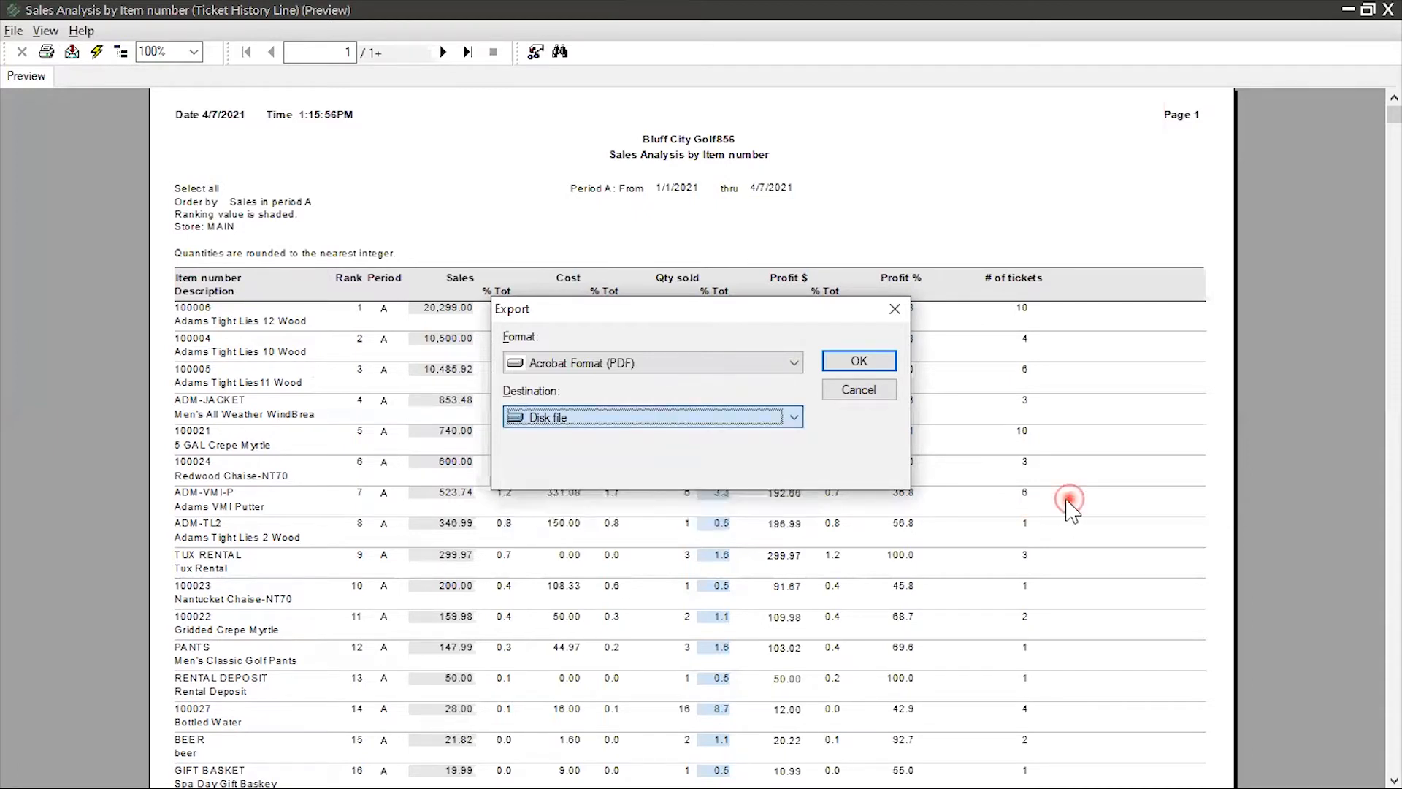
click(900, 312)
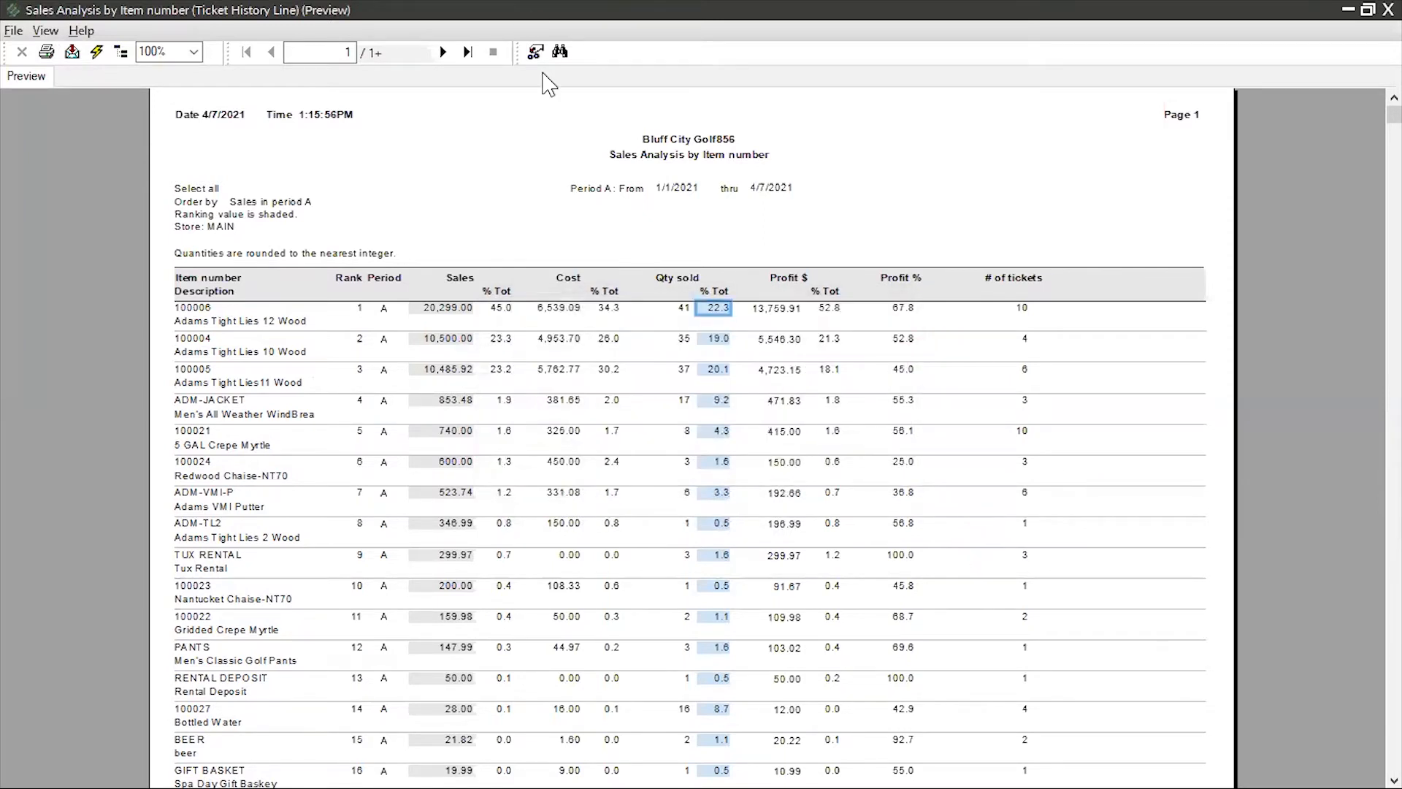
Search the previewed report for every occurrence of "pants"
click(560, 52)
click(564, 54)
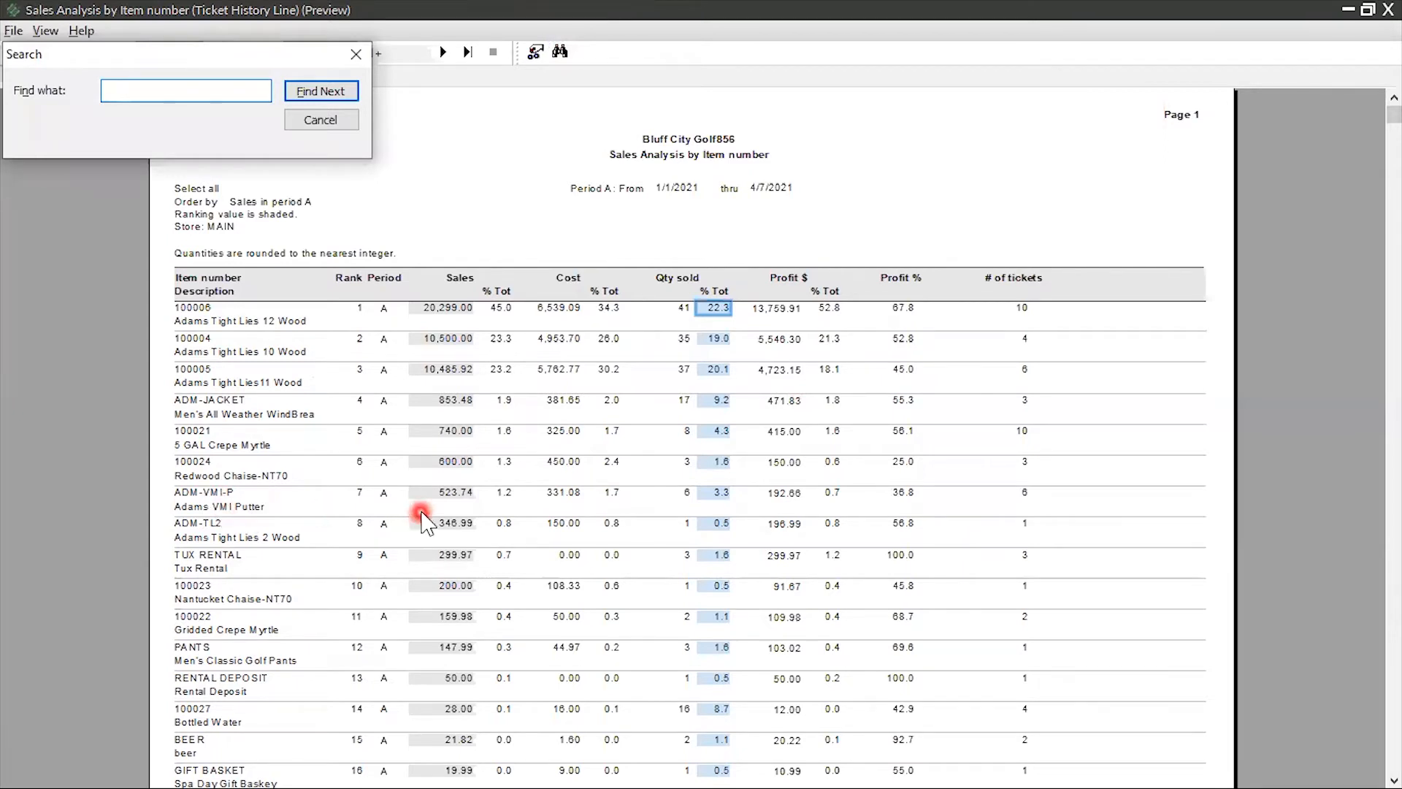
text(pants)
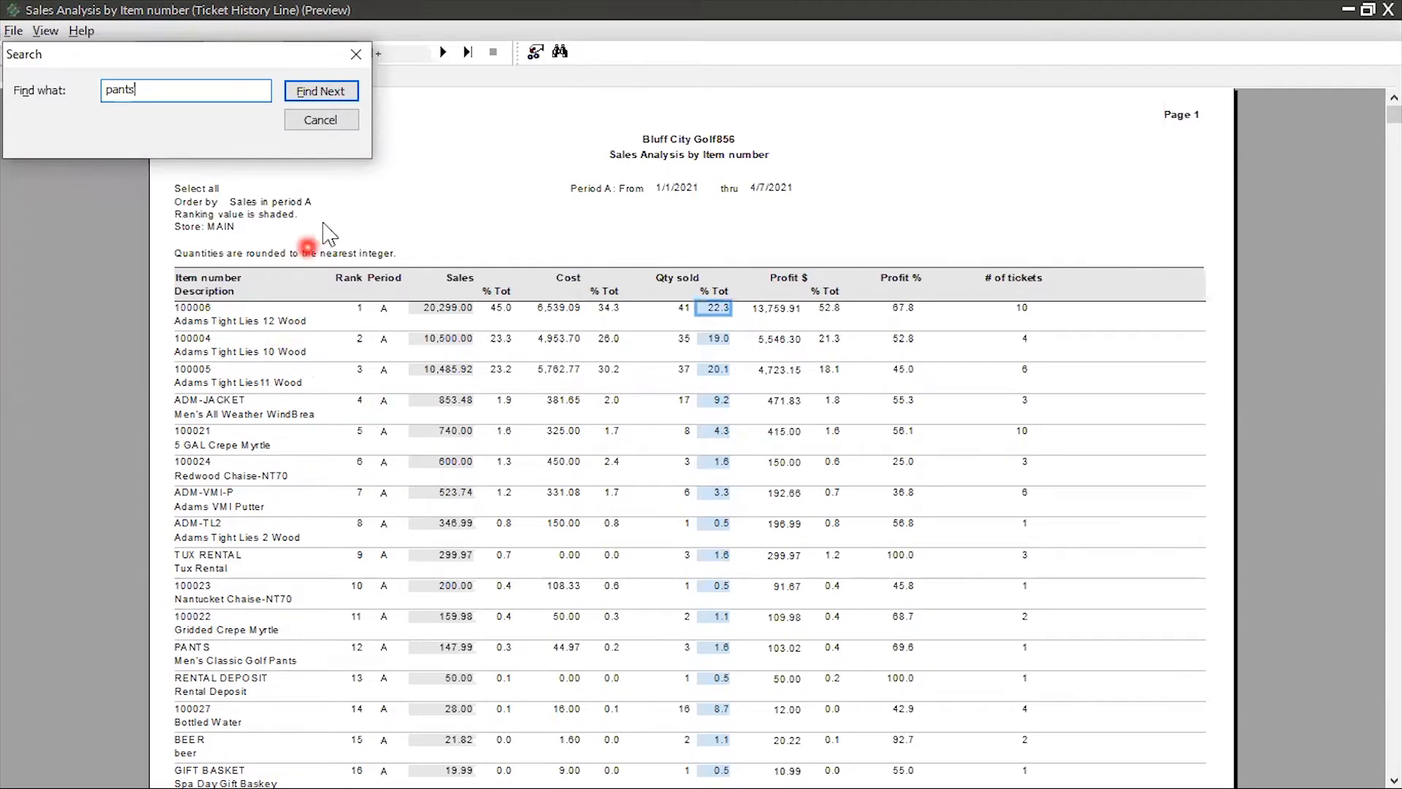
click(314, 91)
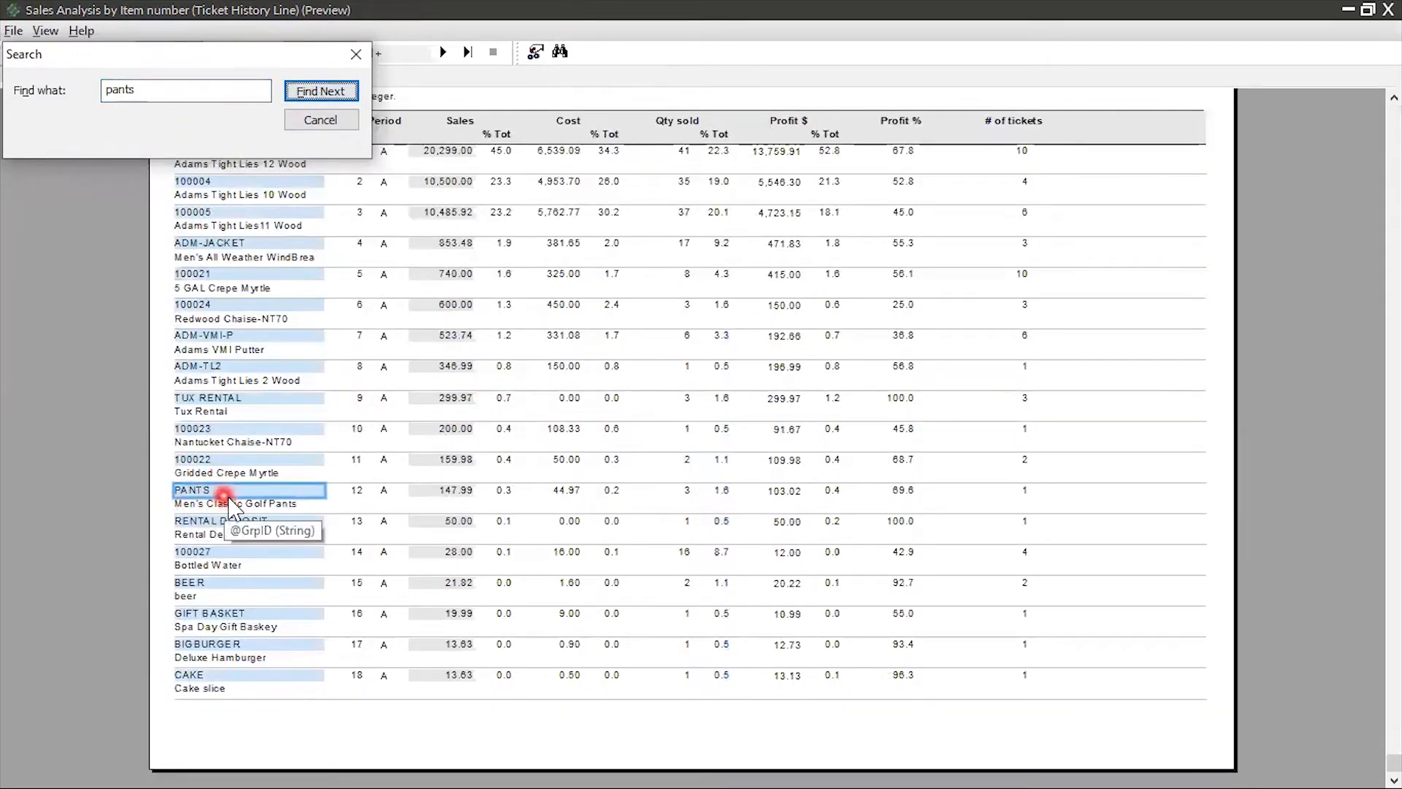
click(321, 92)
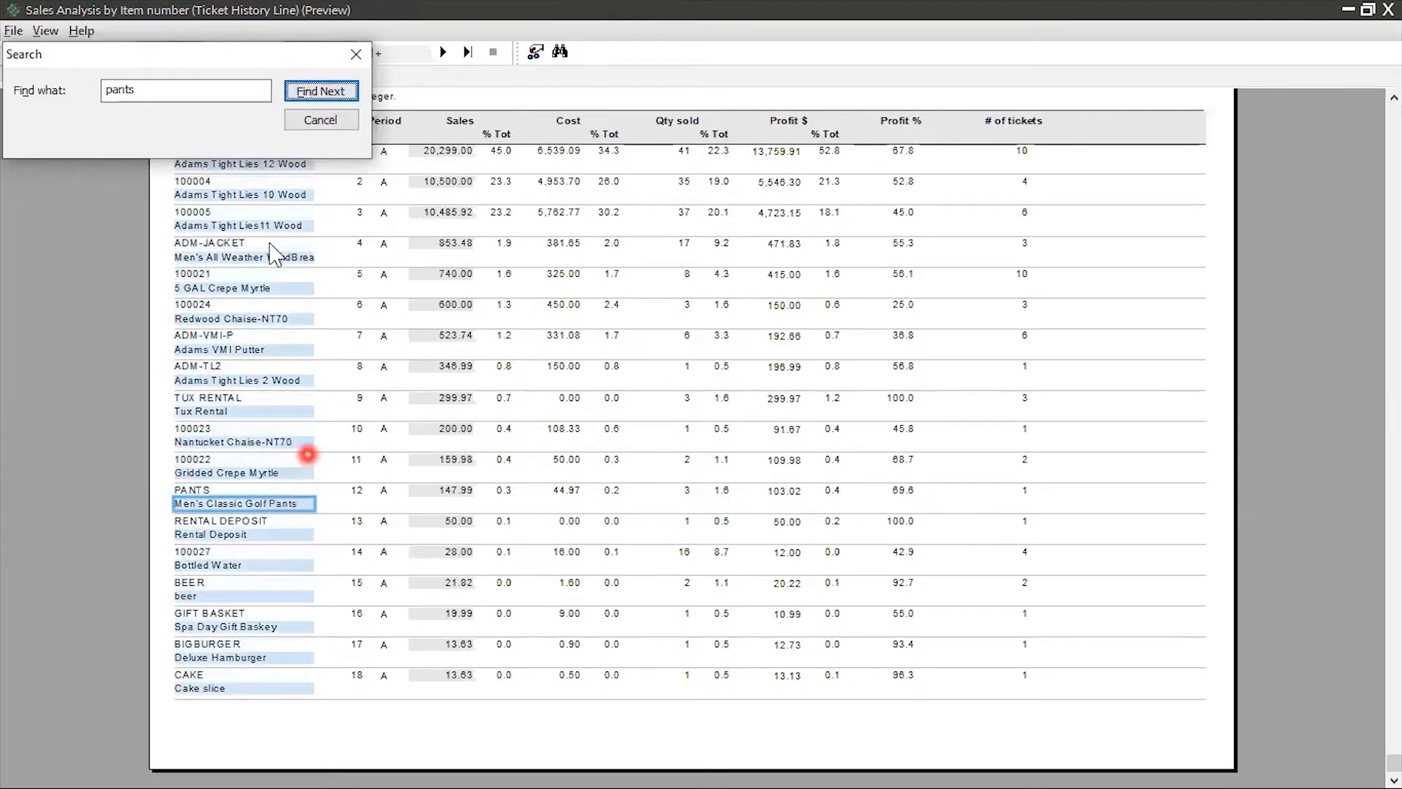
click(325, 99)
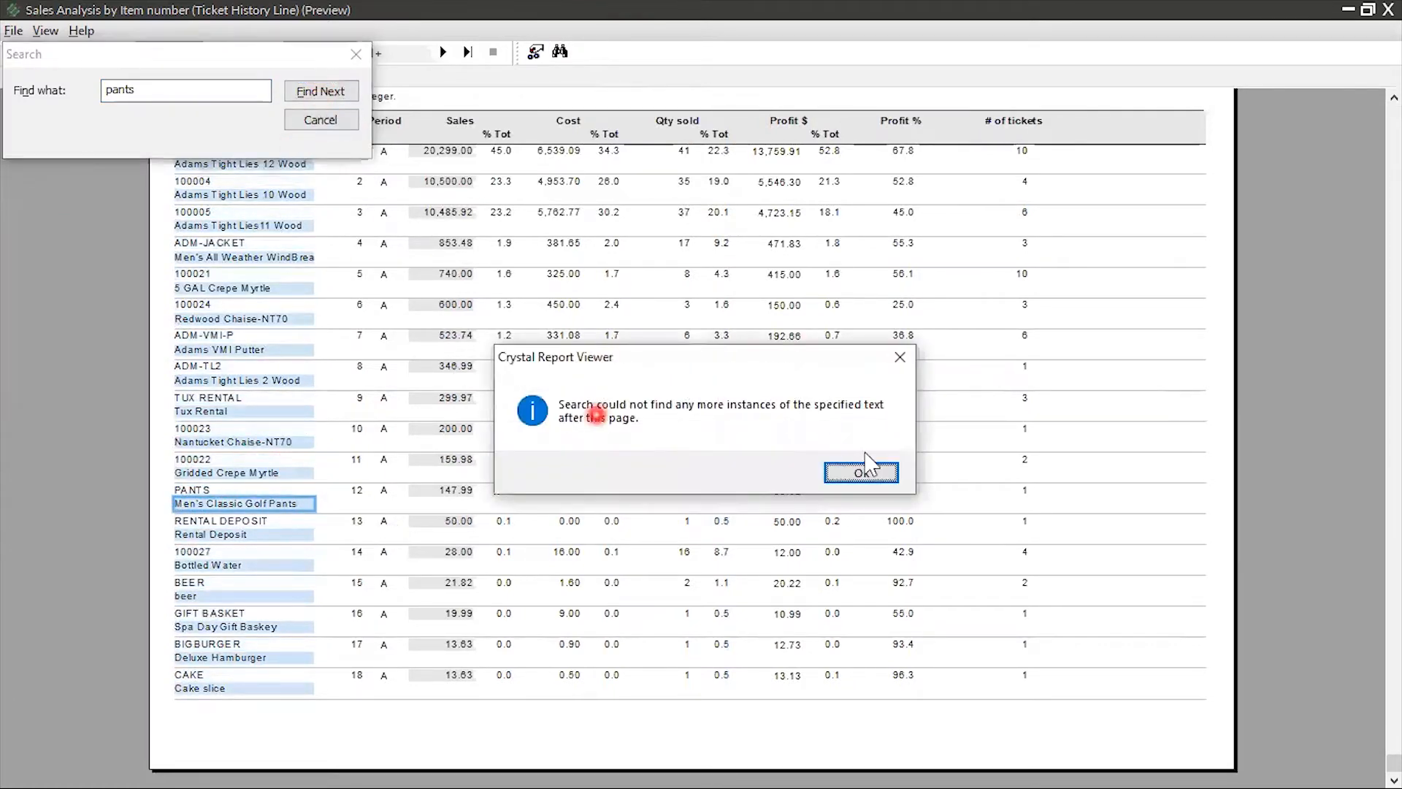
click(868, 475)
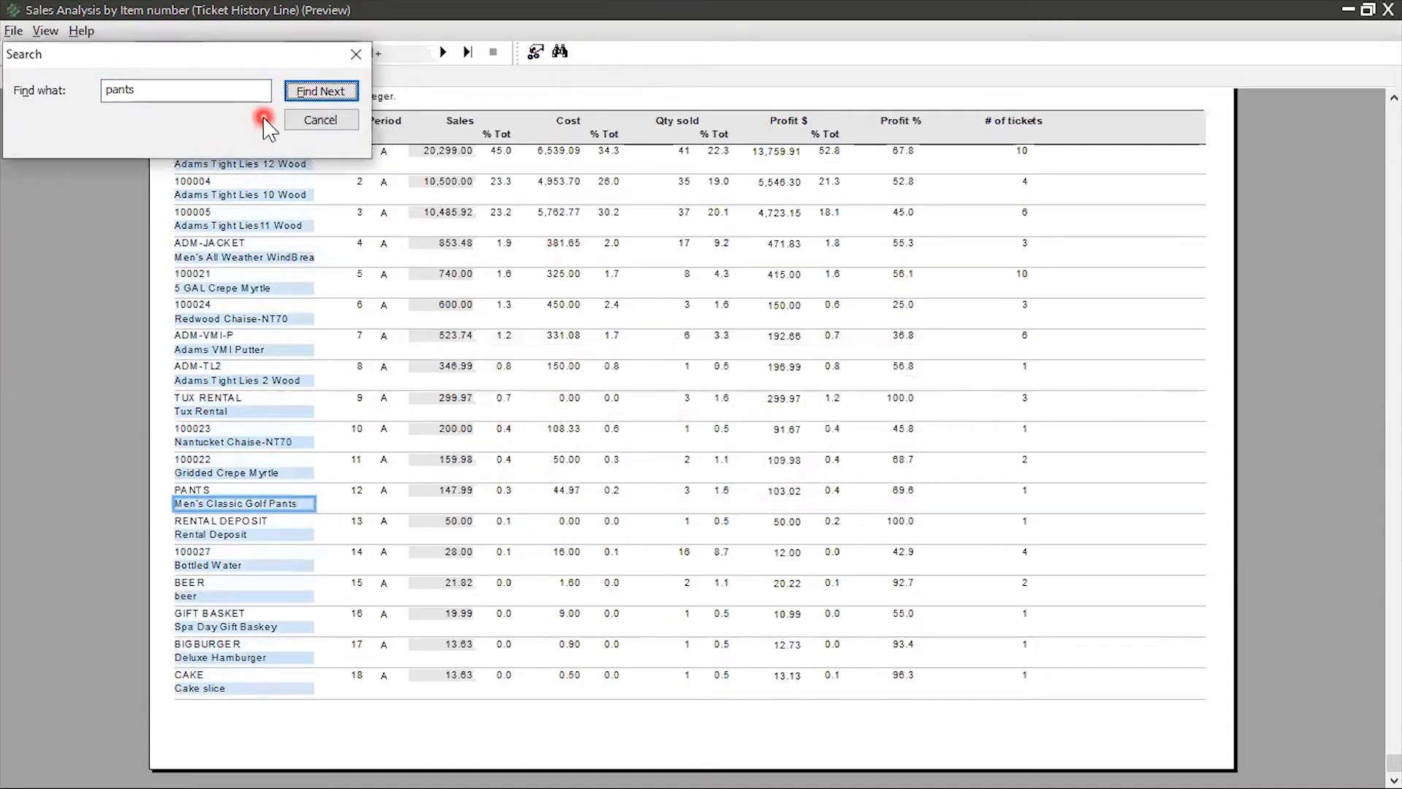
Search the previewed report for "N/a"
drag(150, 90, 75, 101)
text(N/a)
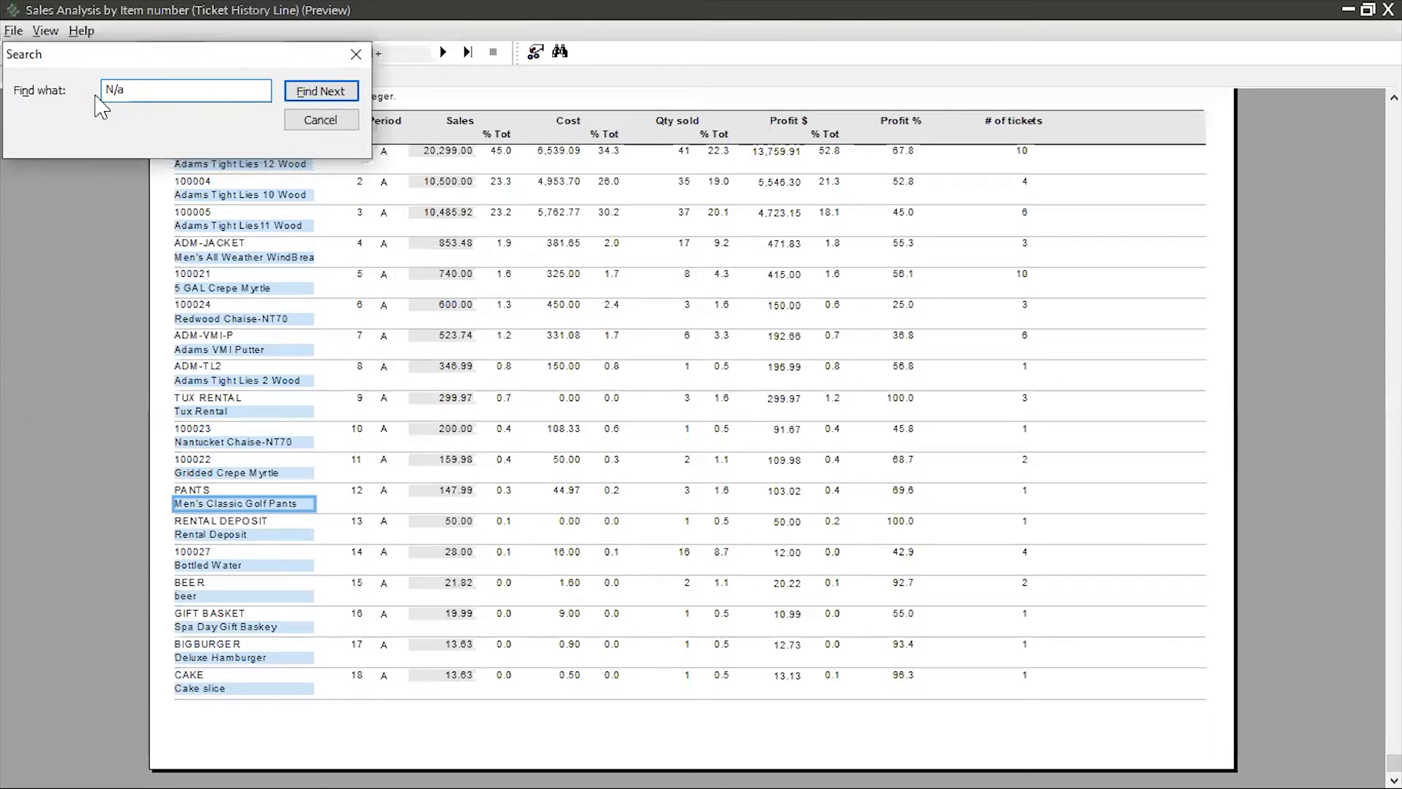
click(332, 89)
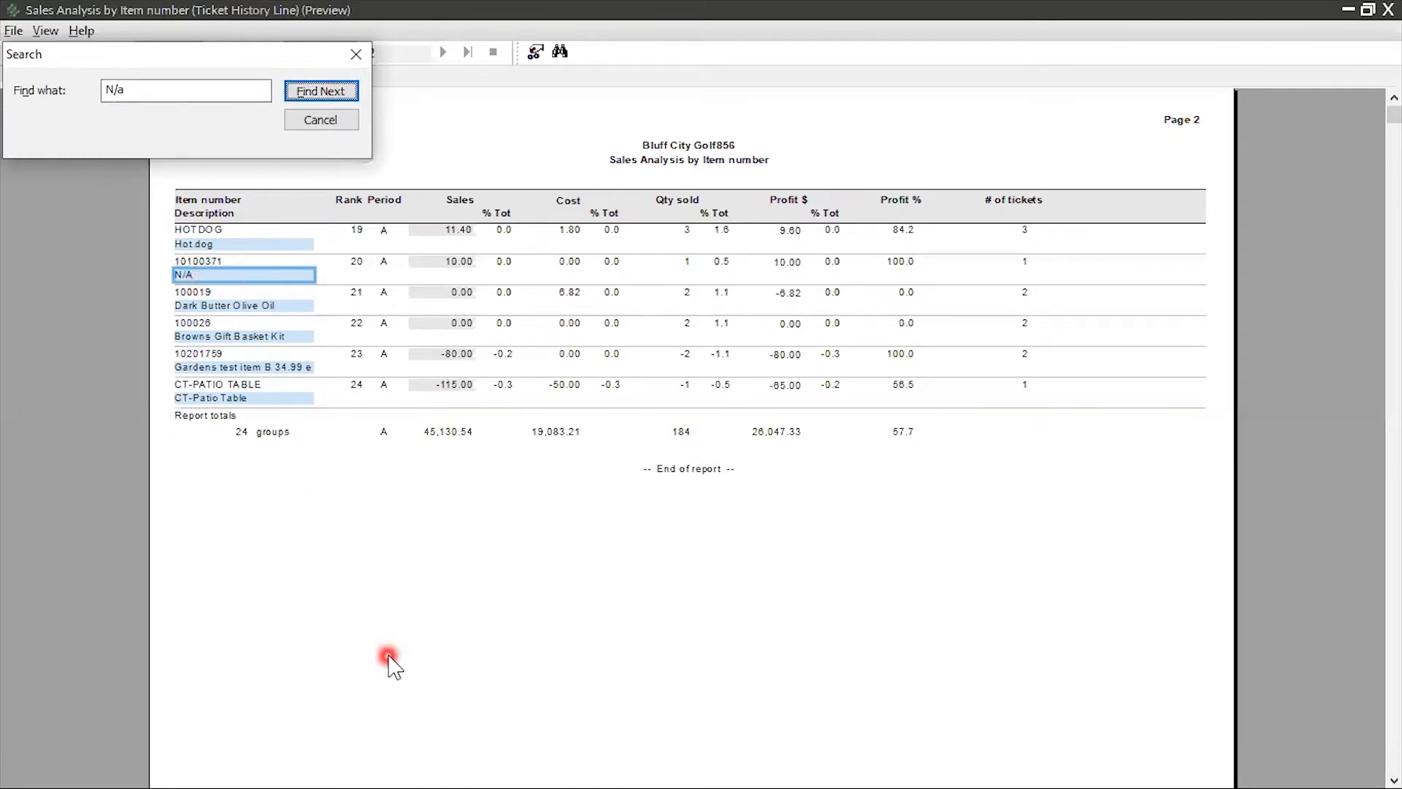
Close the search and the report preview, and return to the report's main parameters
click(355, 54)
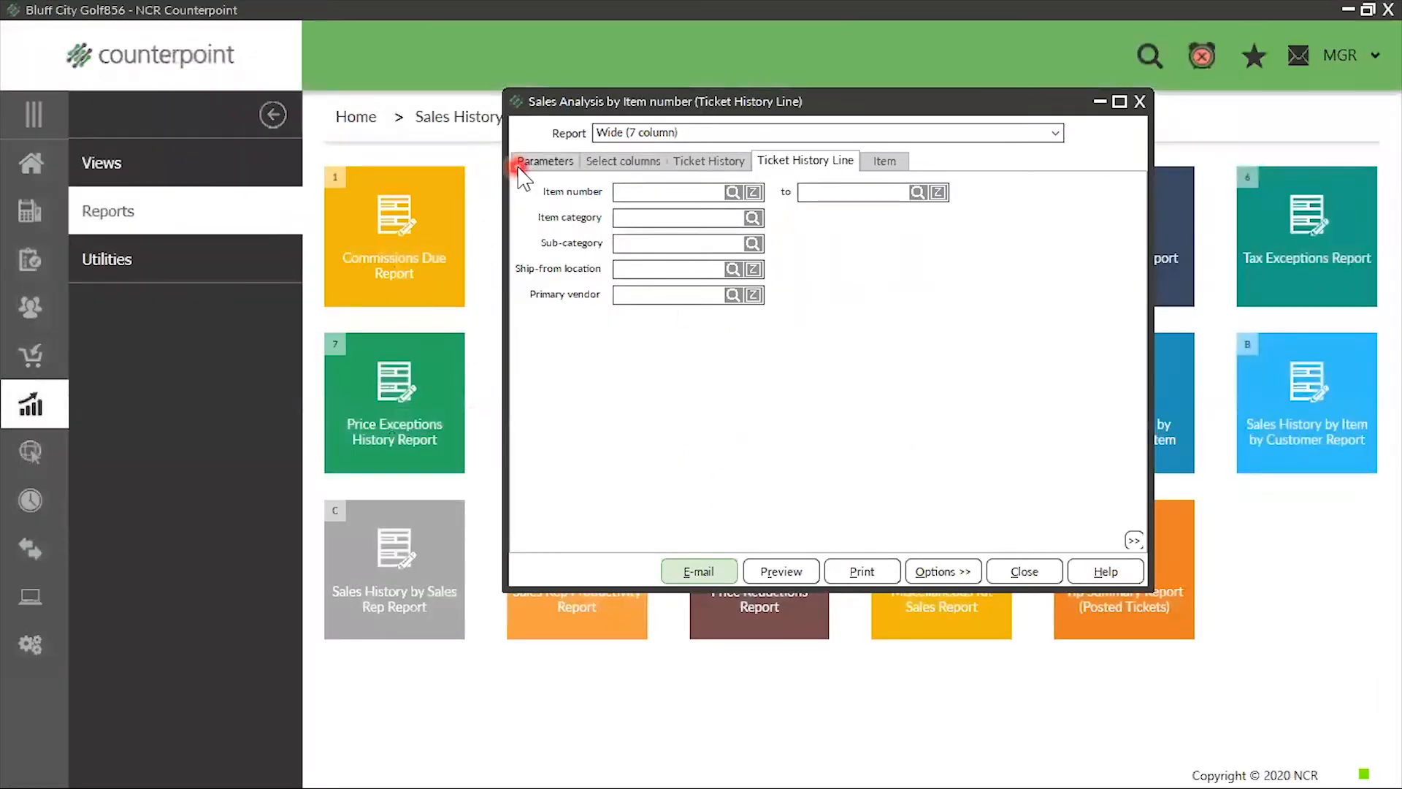
click(522, 168)
click(733, 541)
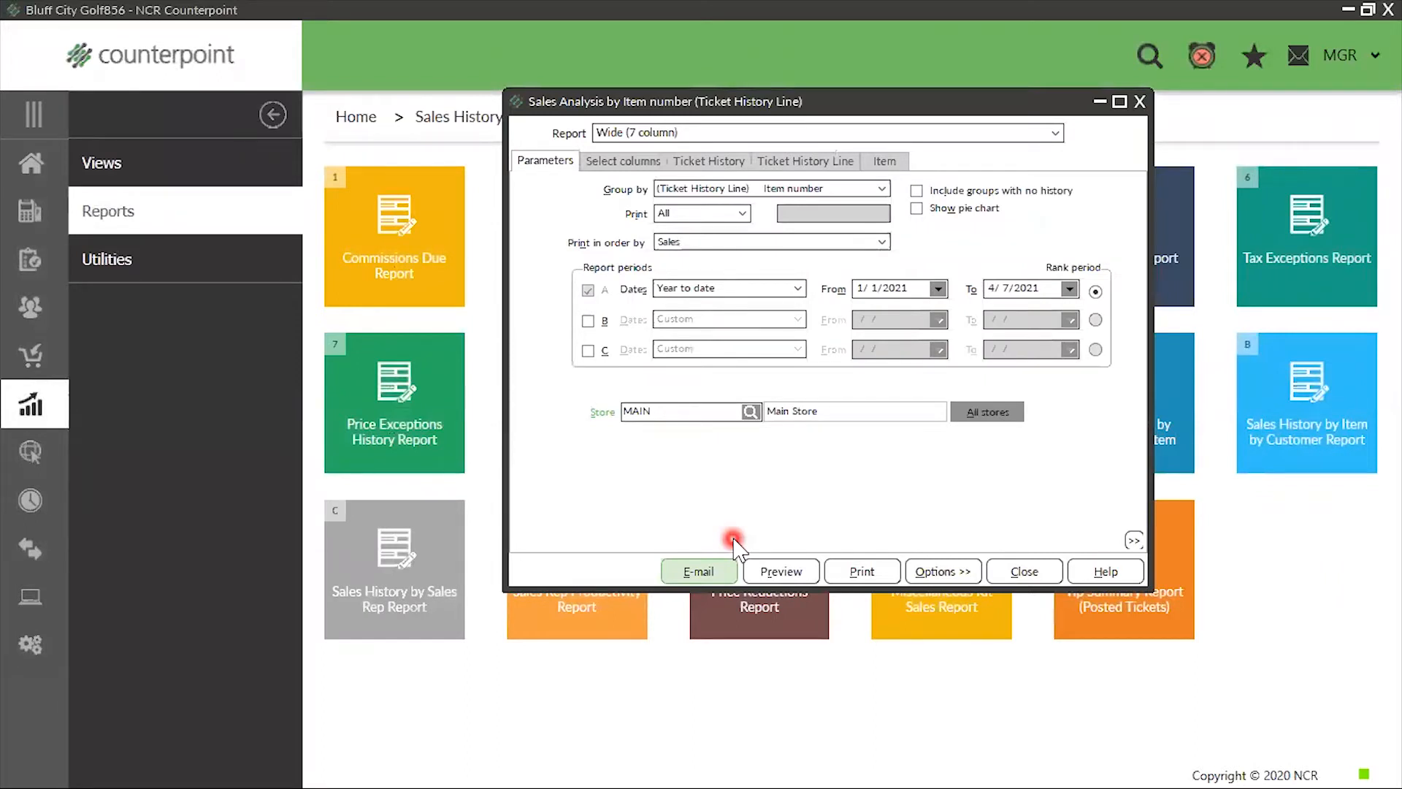
Save the current report parameters under the name "Item Sales", with "Item Sales" as the description as well
click(944, 571)
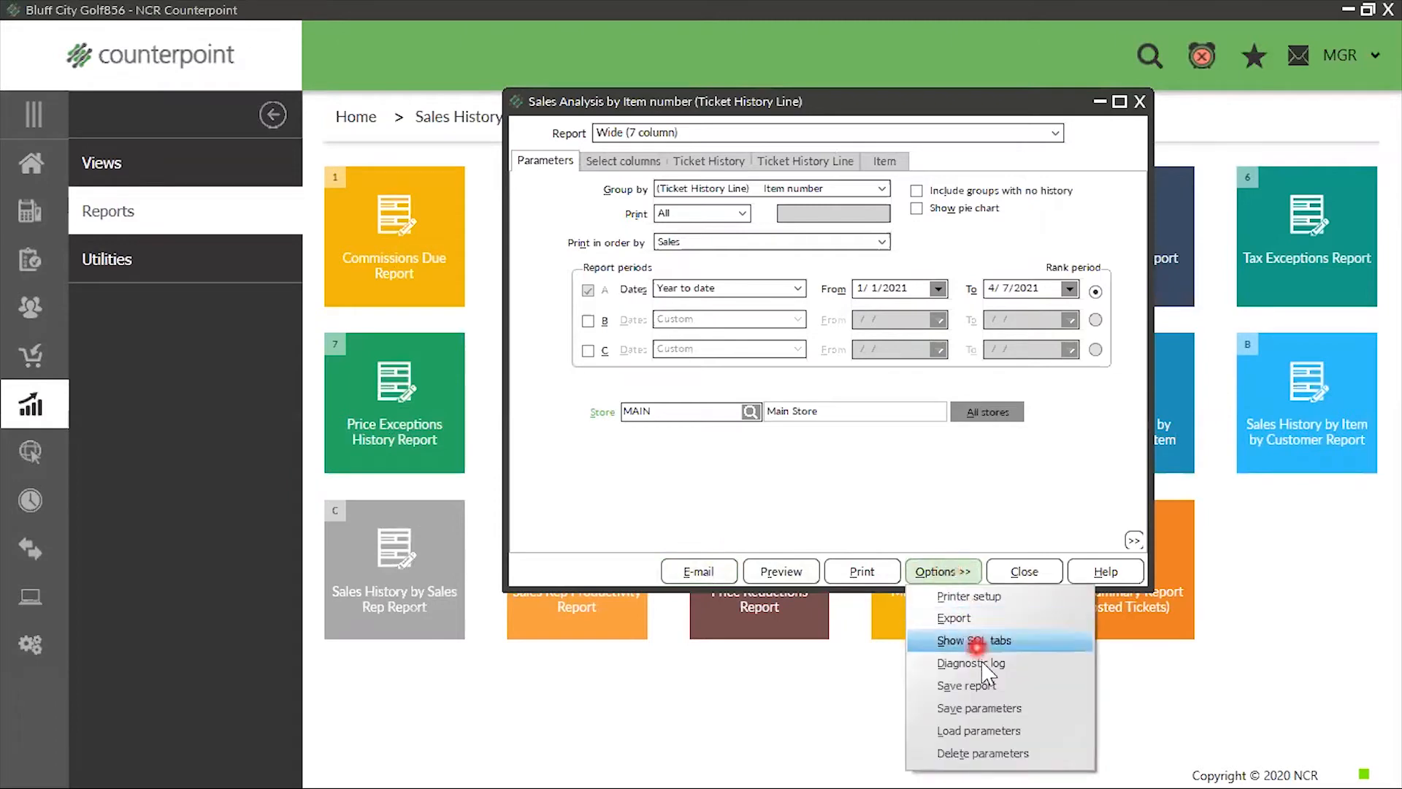
click(997, 709)
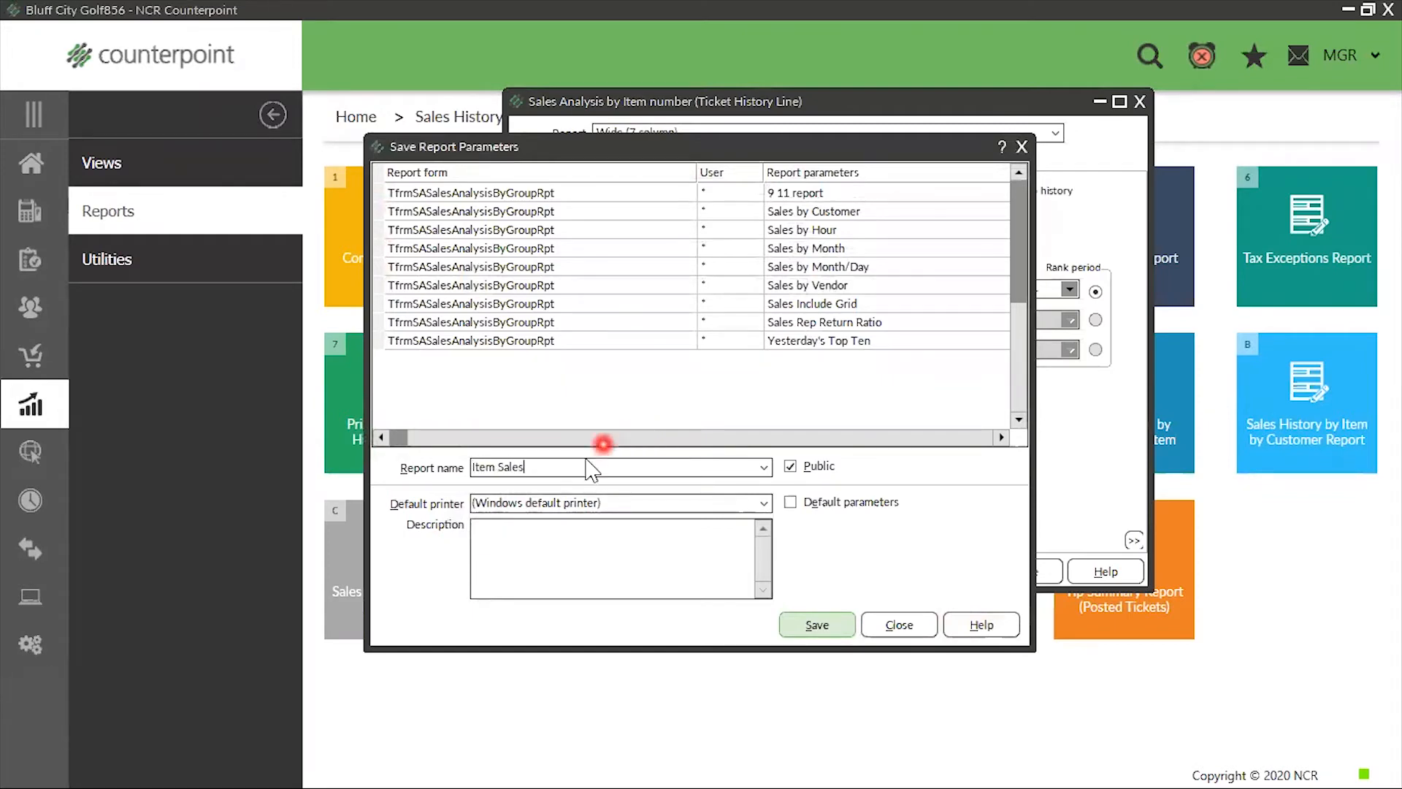
drag(543, 467, 400, 482)
key(ctrl+c)
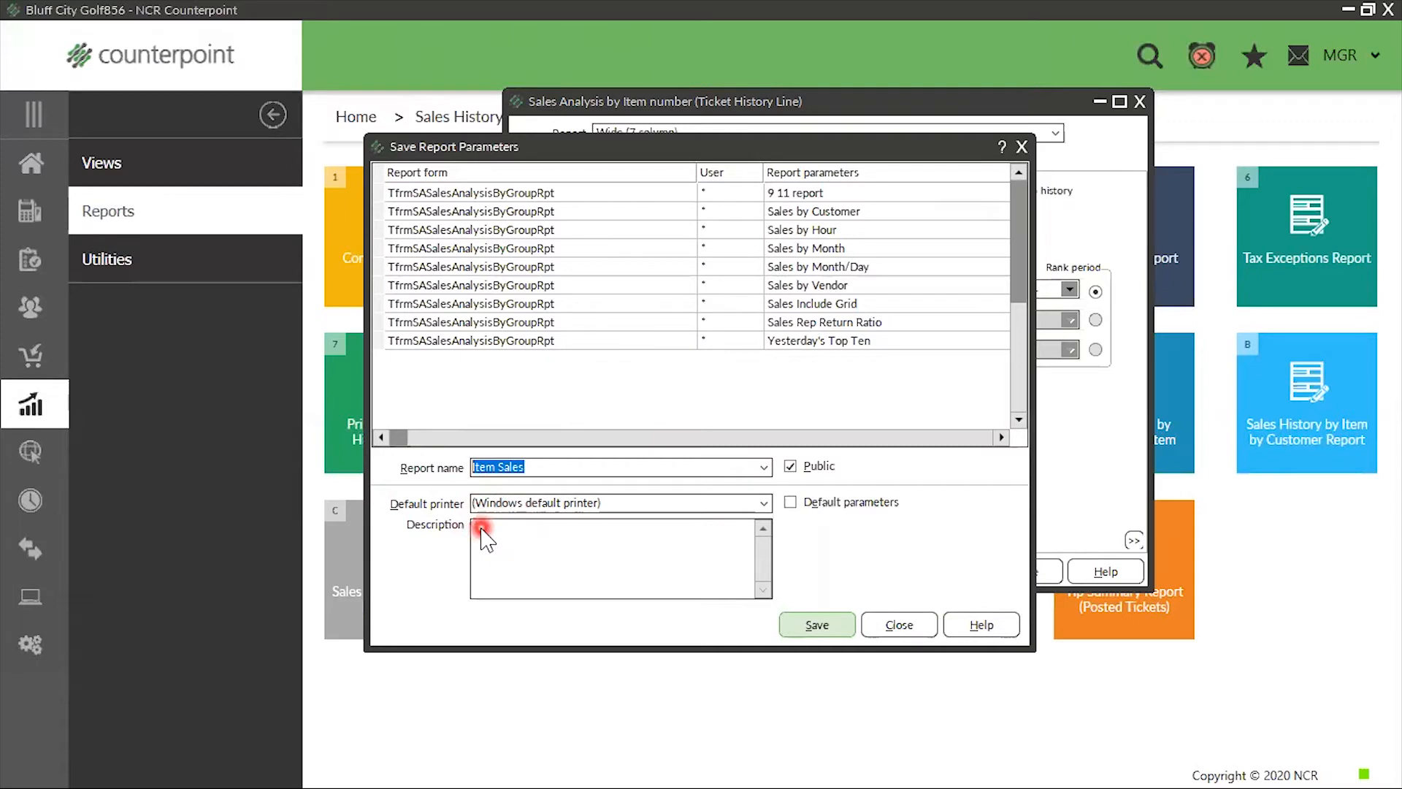
click(705, 593)
key(ctrl+v)
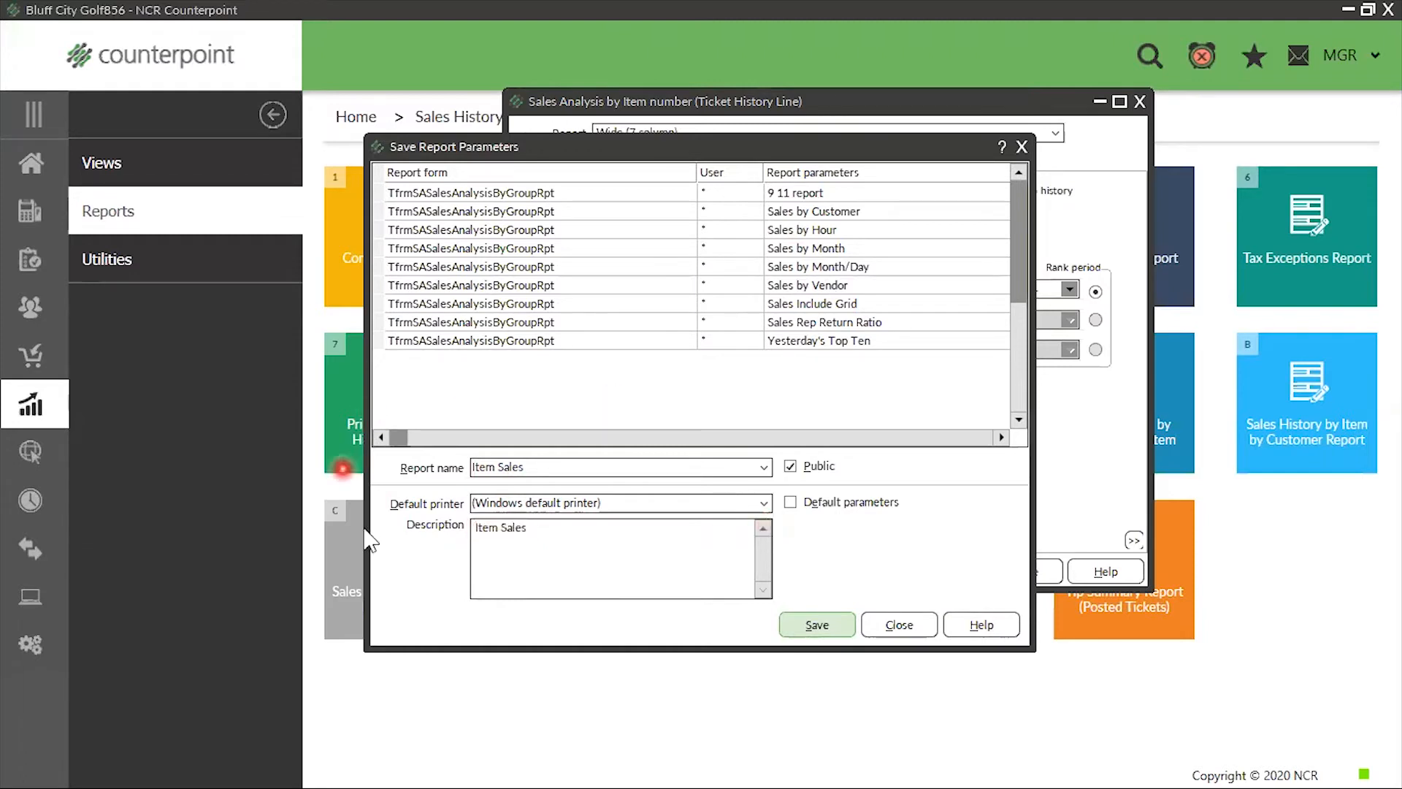
click(812, 626)
Check the saved Item Sales entry in the list of loadable report parameters, and close the list without loading anything
click(941, 570)
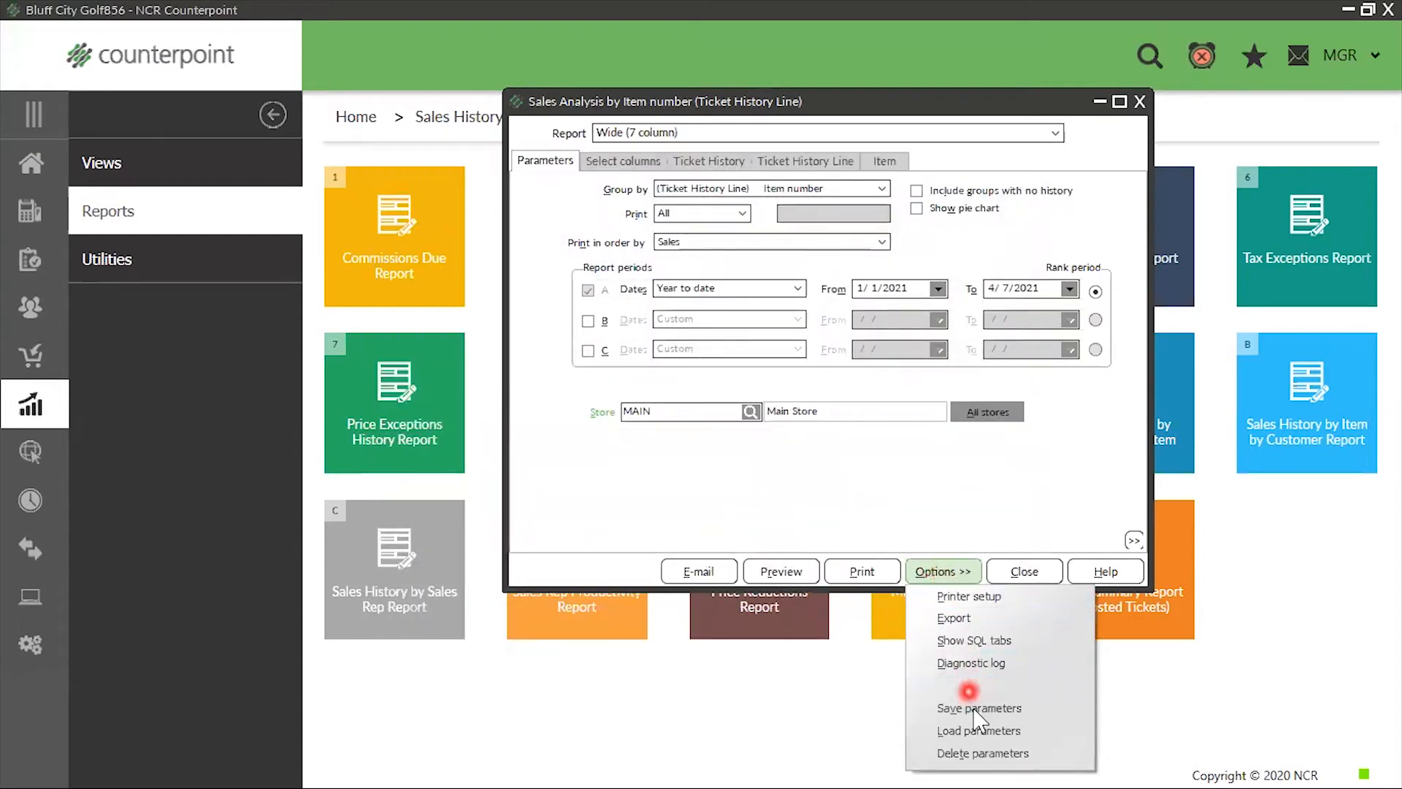
click(983, 730)
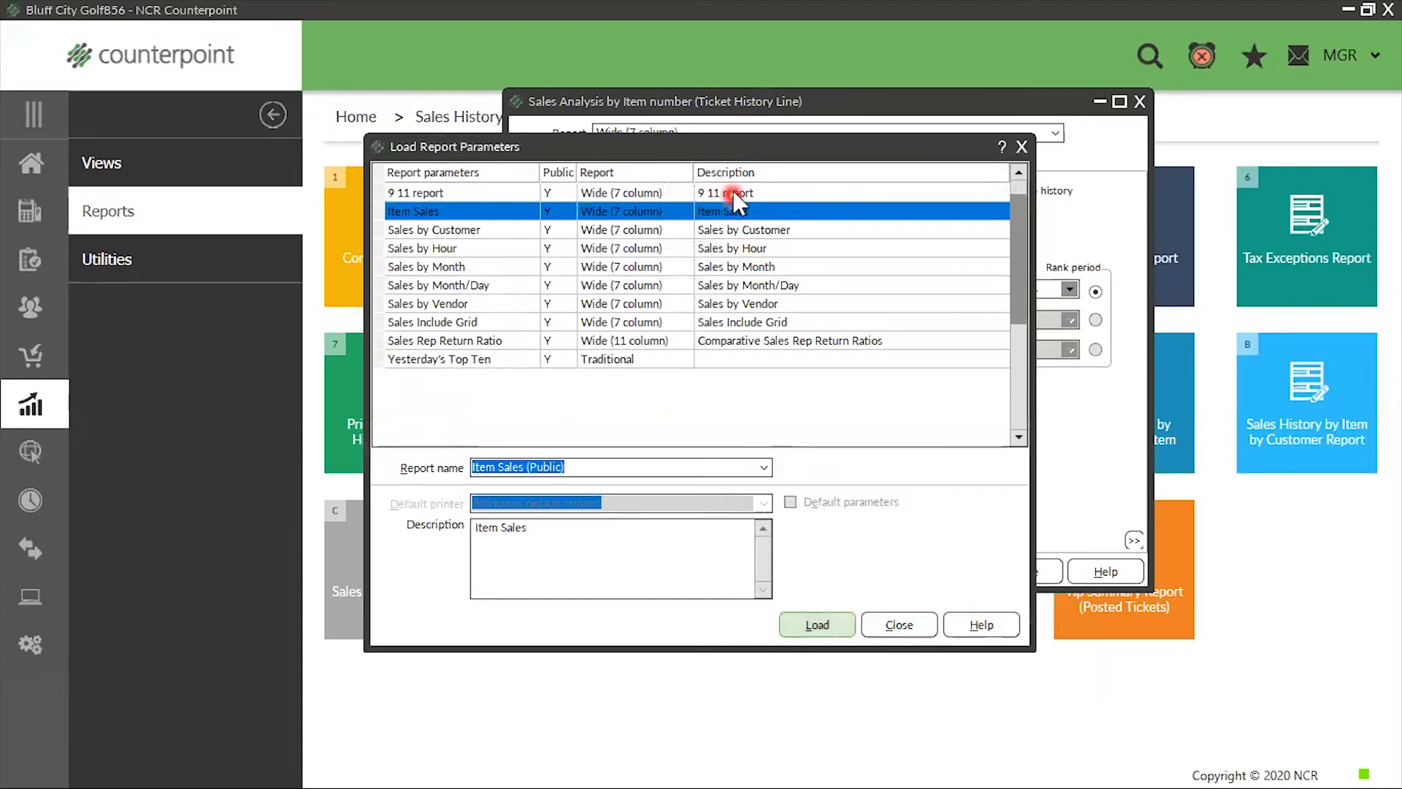
click(1021, 146)
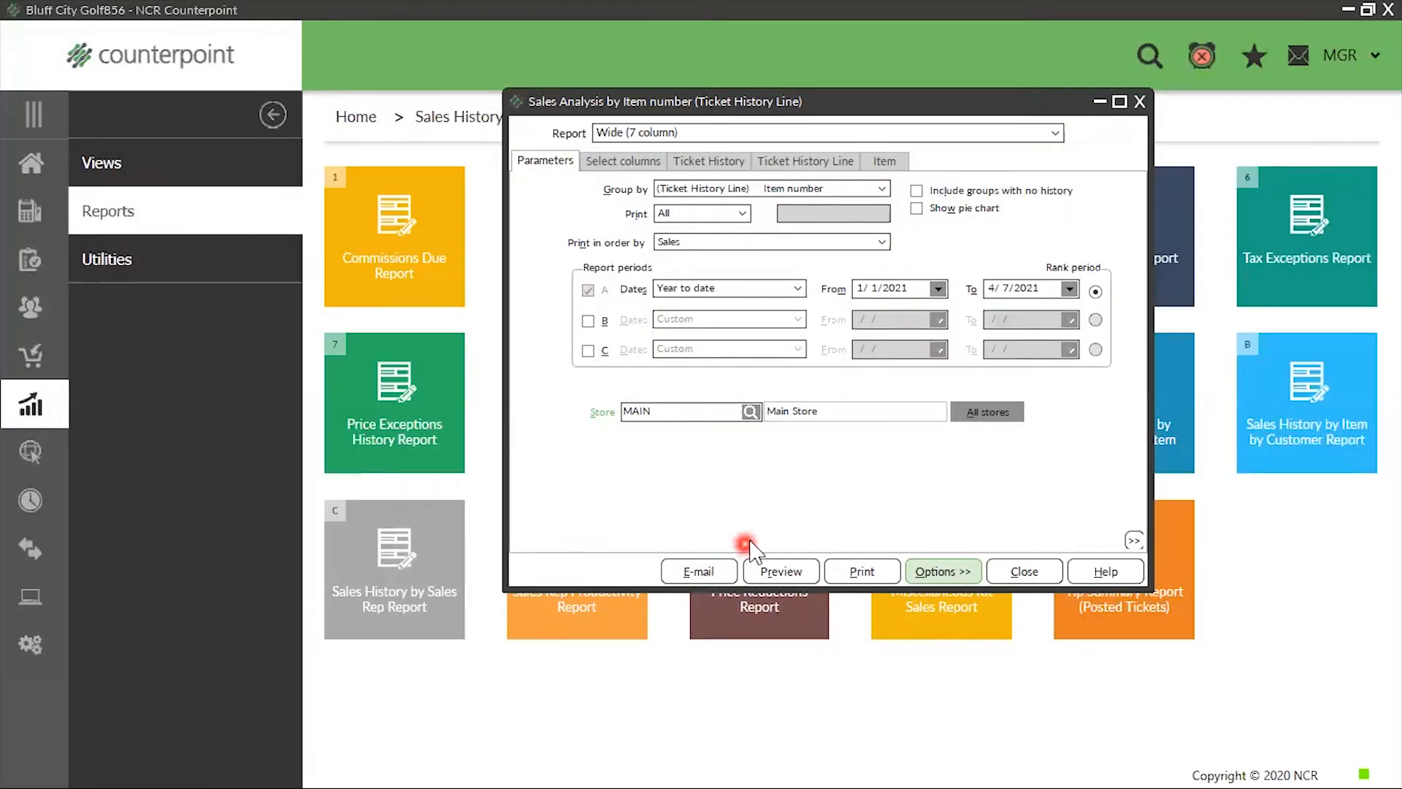
Group the report by the Ticket History Line item category and review its column selection
click(881, 188)
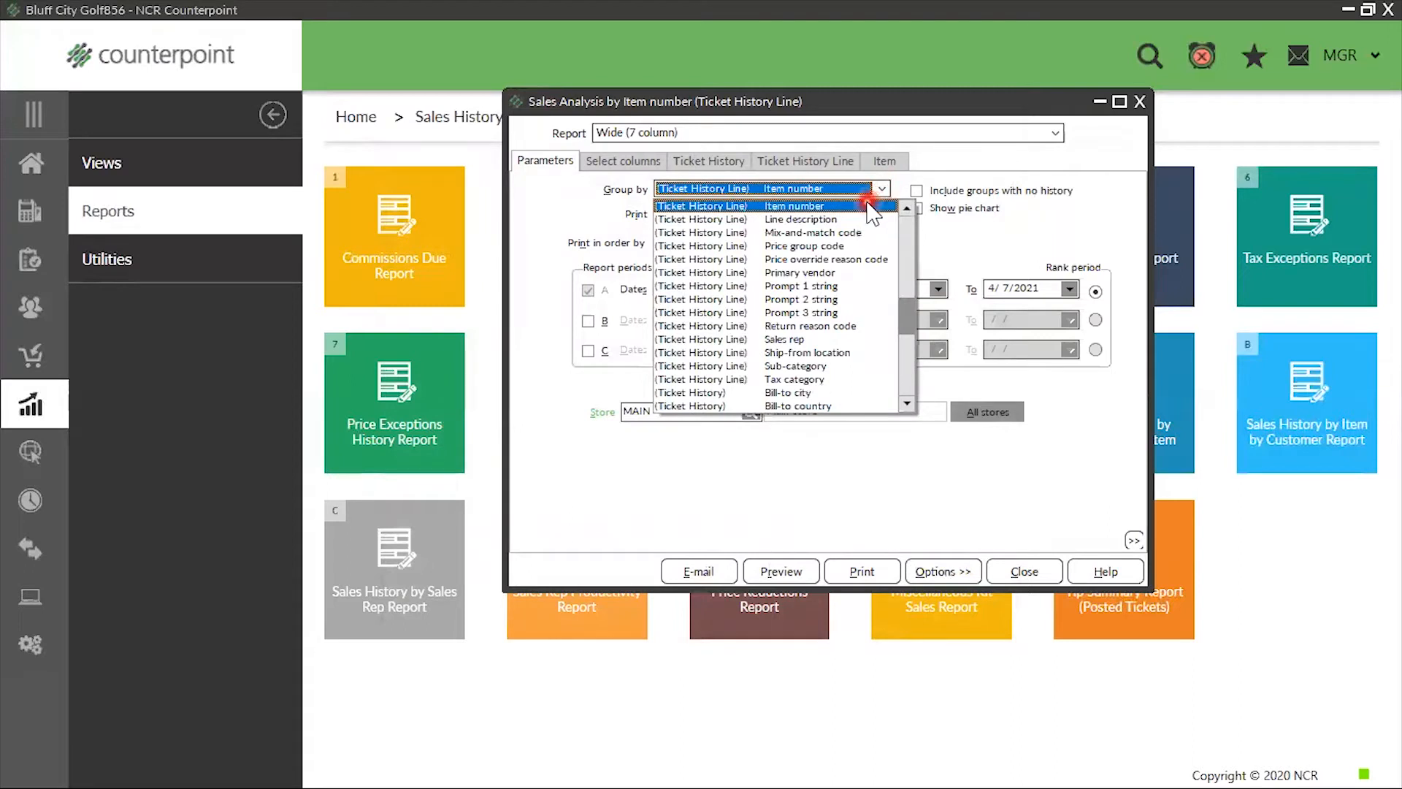
scroll(840, 300, up, 2)
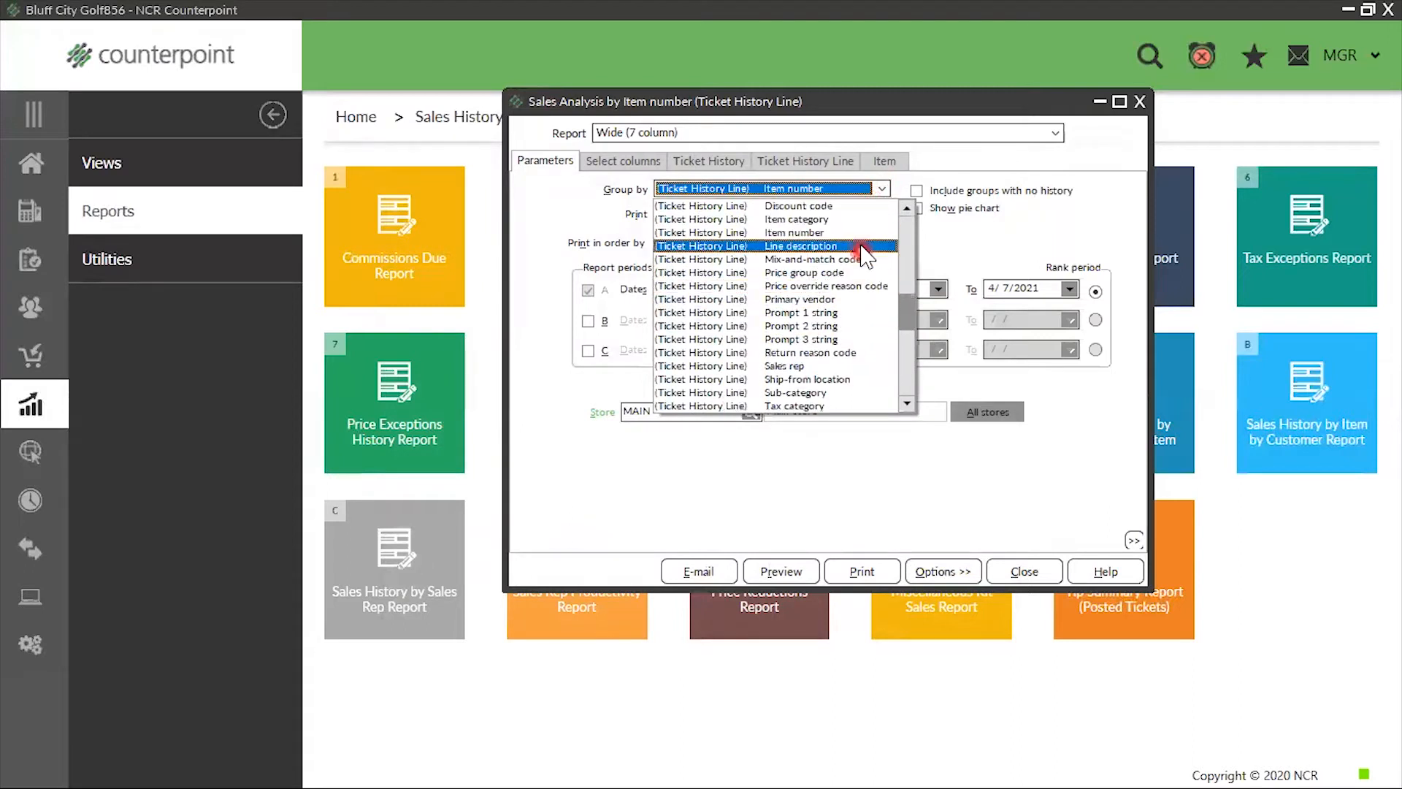
click(826, 219)
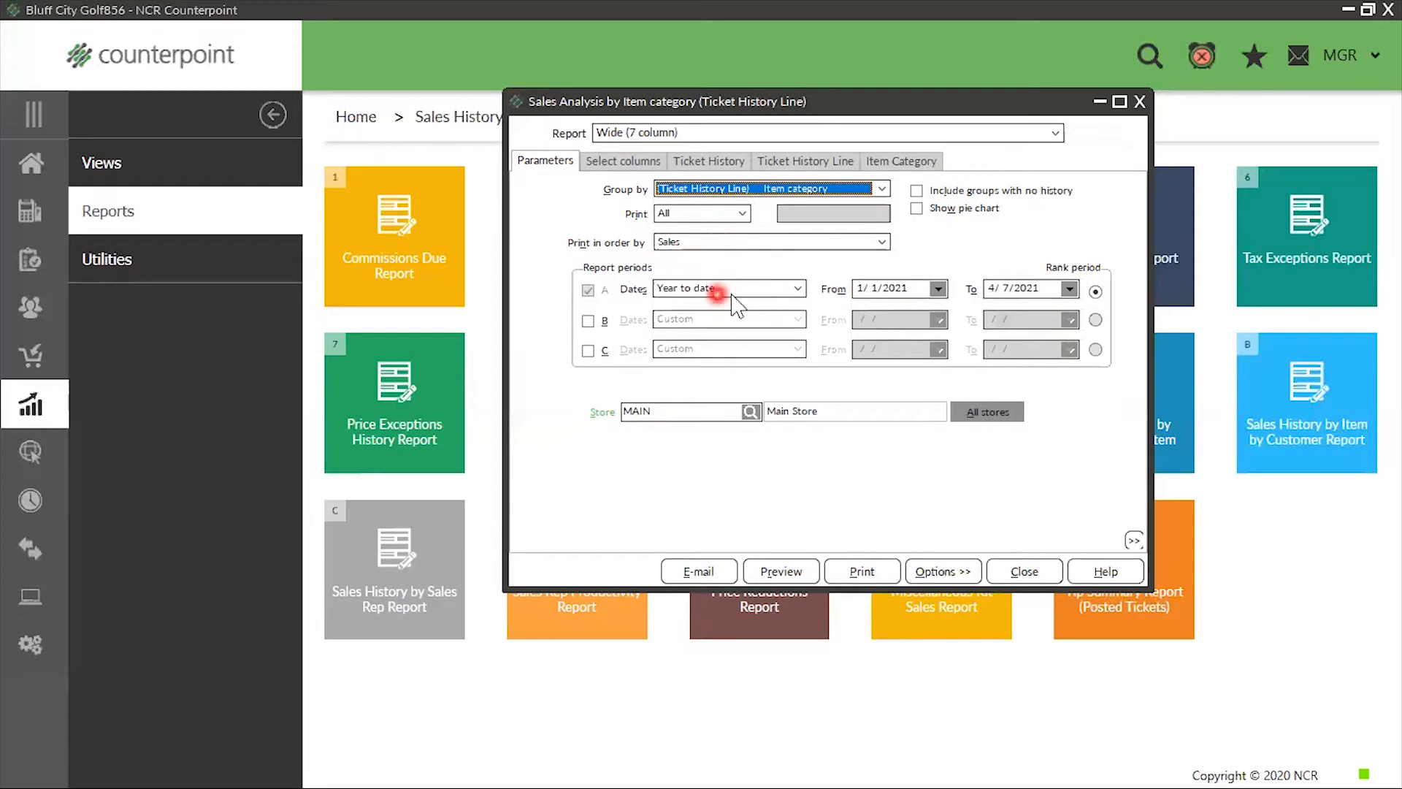
click(637, 160)
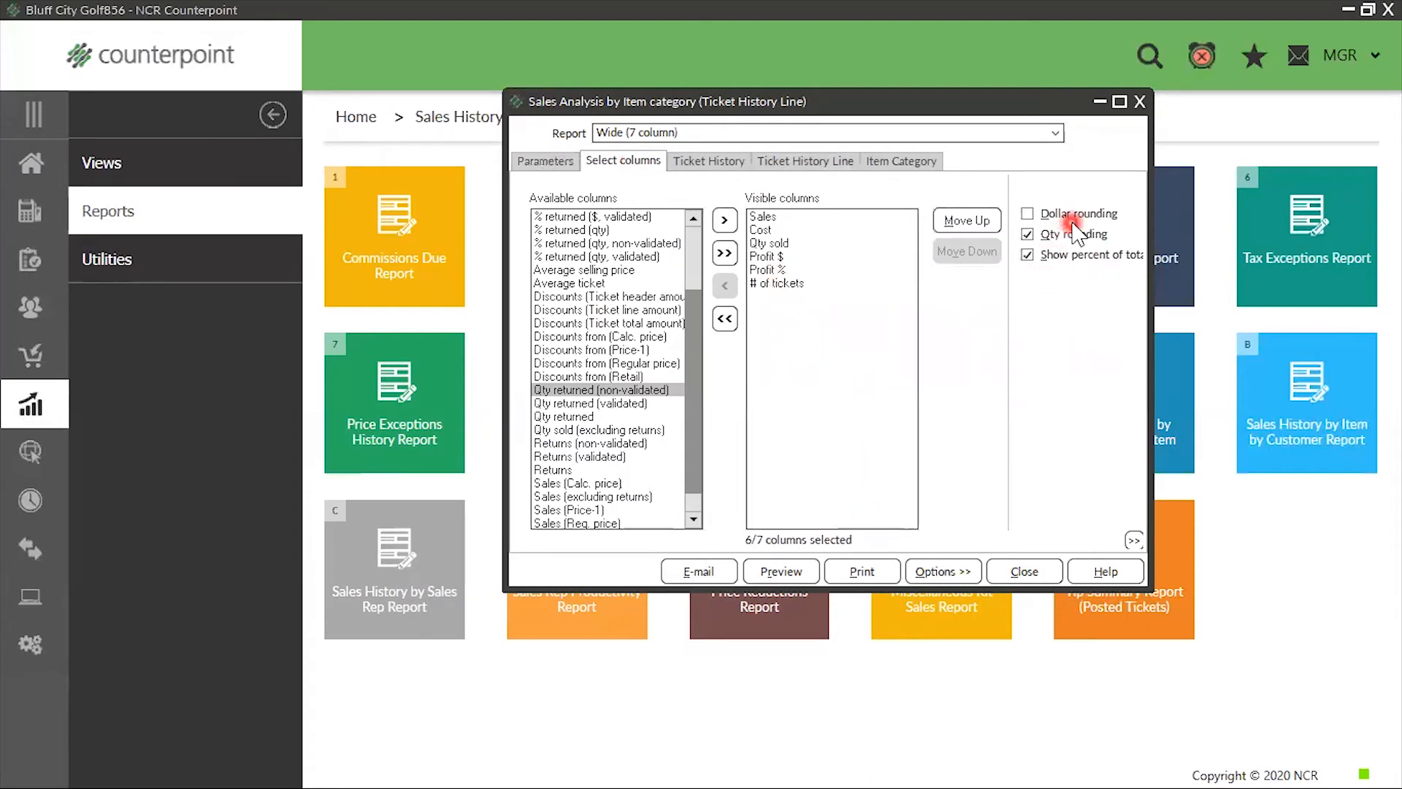
Save the category report's parameters as "Sales by Category", replacing the description with the same text
click(938, 576)
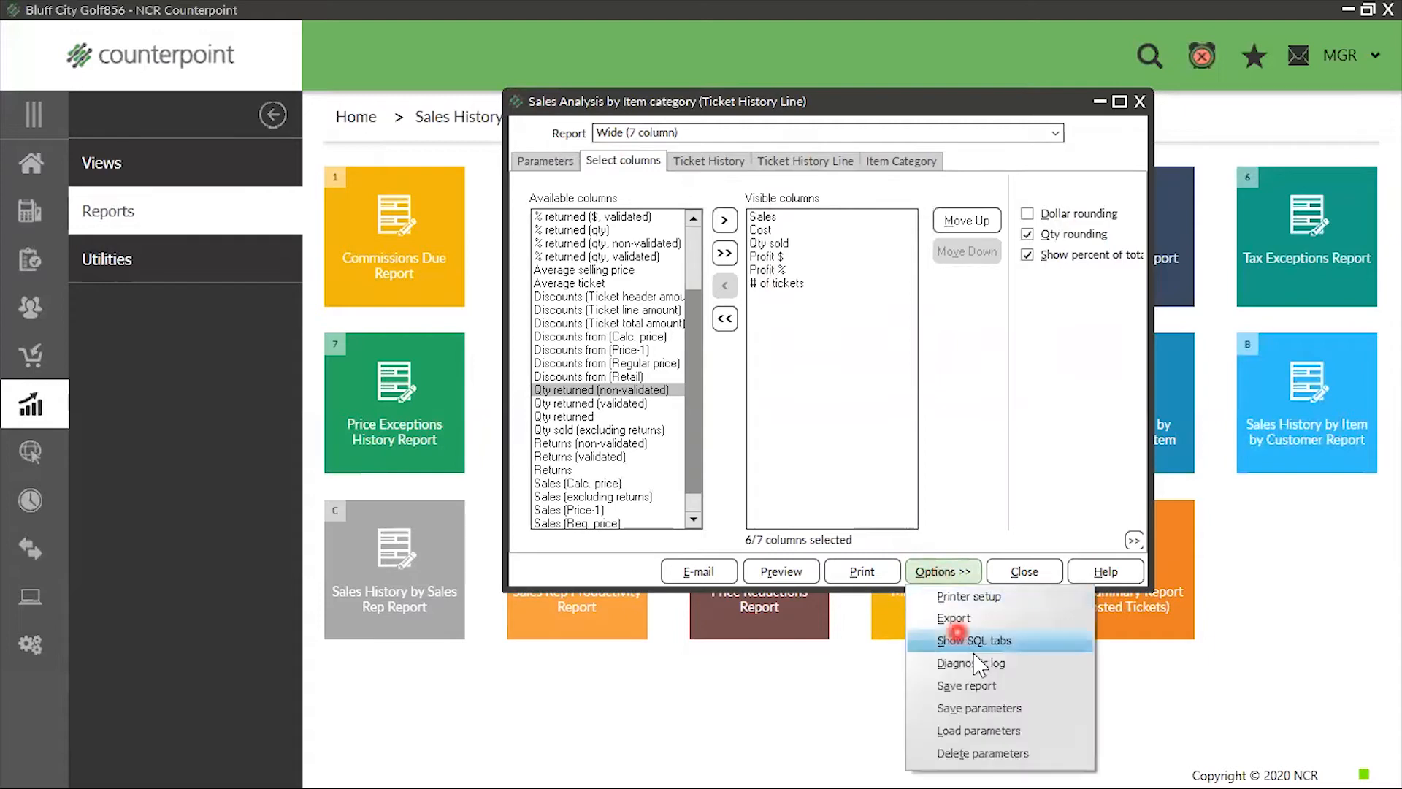
click(1005, 709)
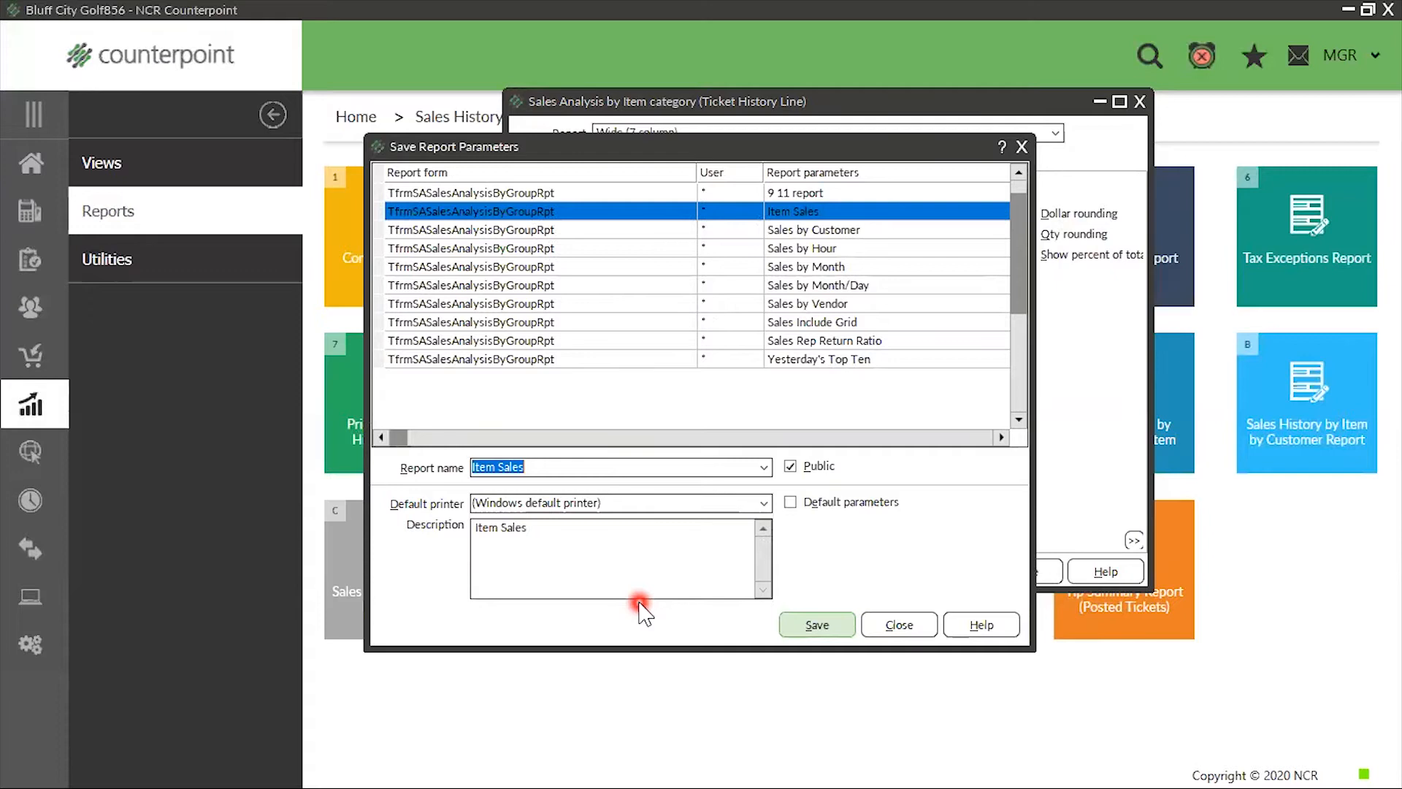
key(Down)
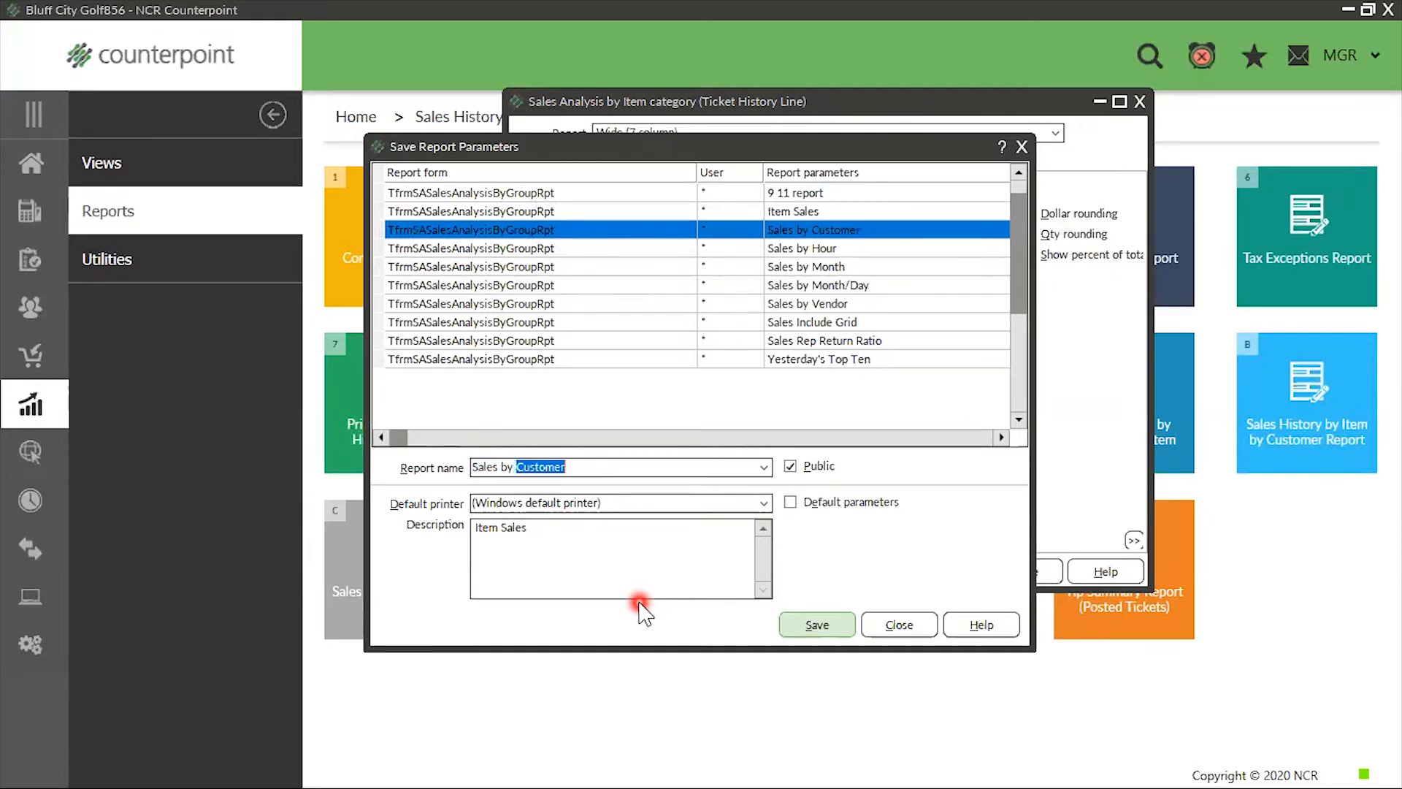
text(Category)
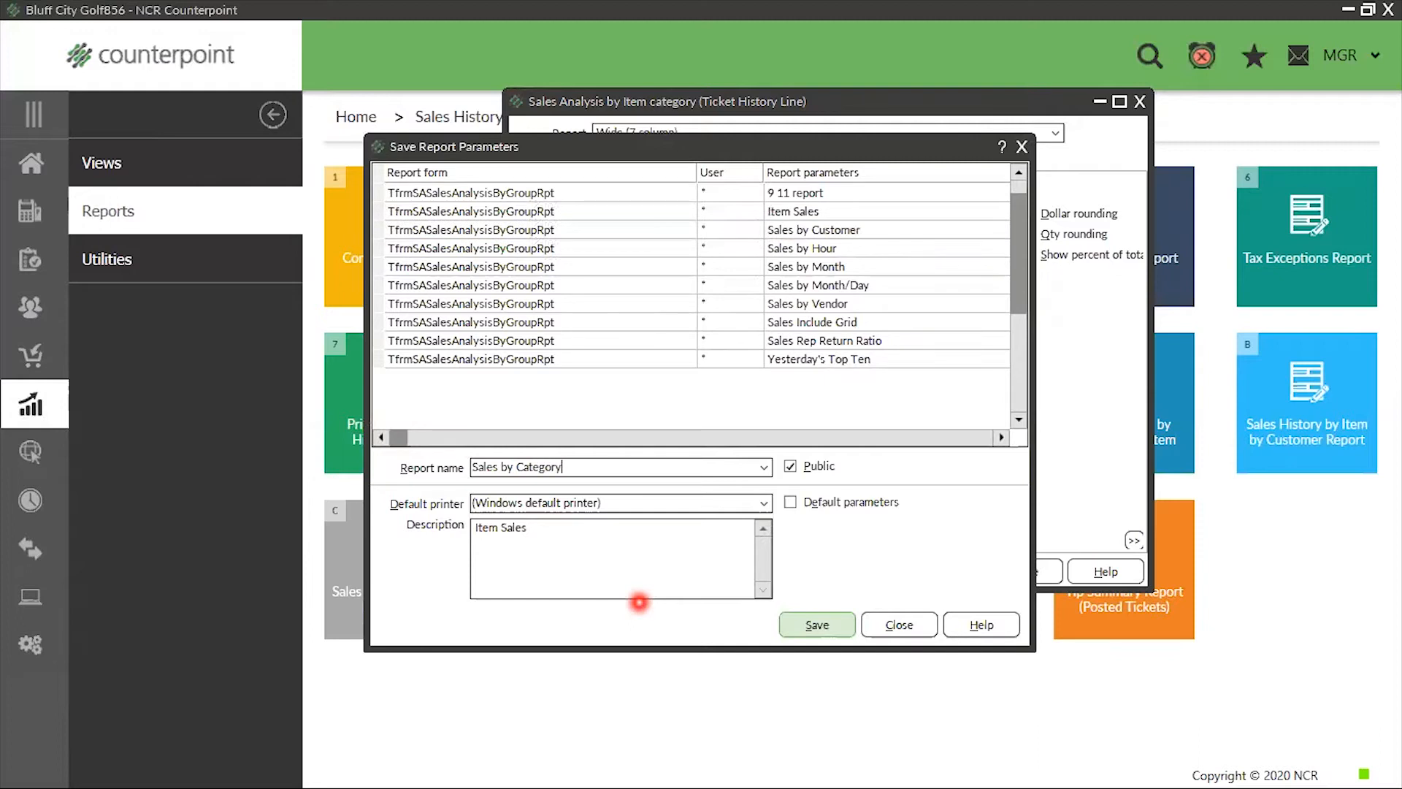
drag(583, 466, 371, 478)
key(ctrl+c)
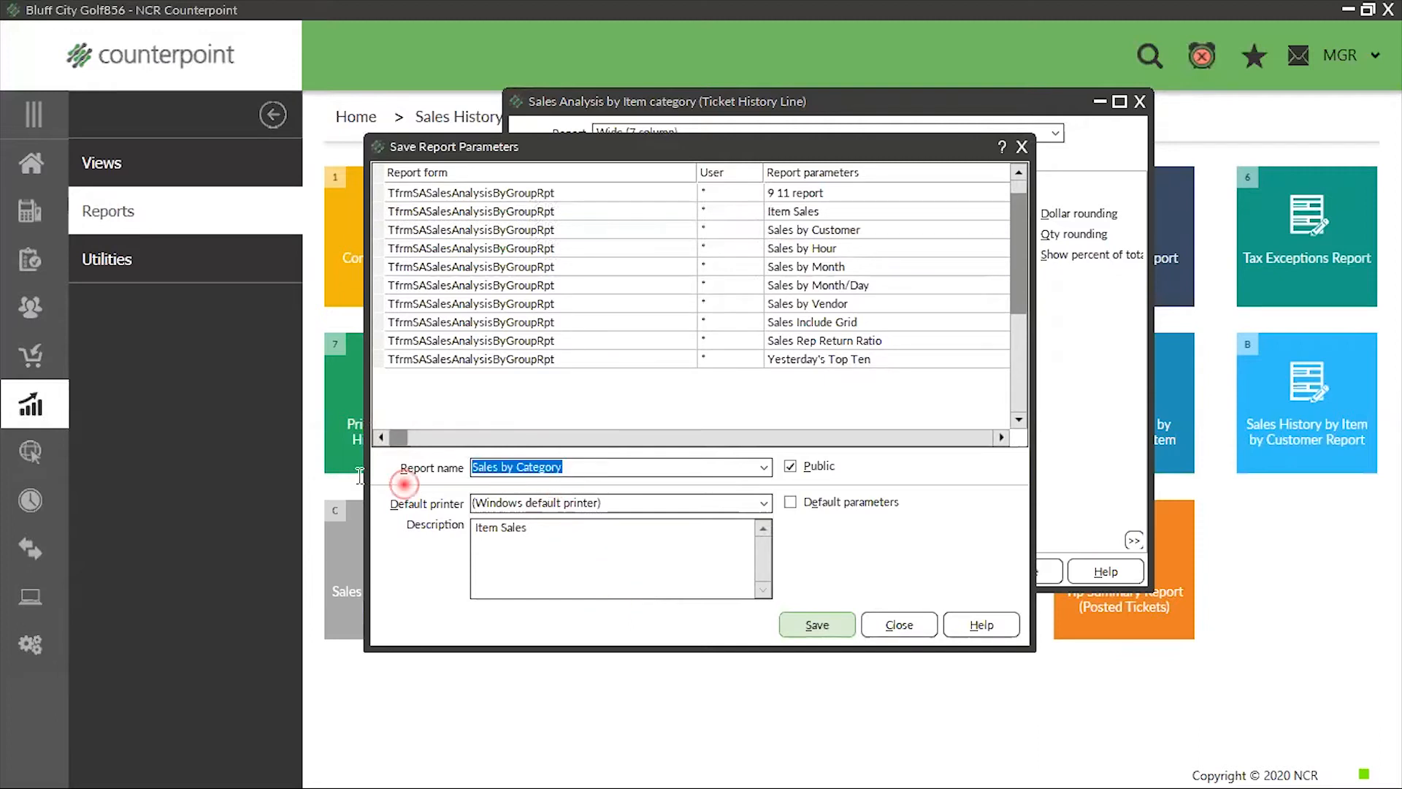
triple_click(543, 540)
key(ctrl+v)
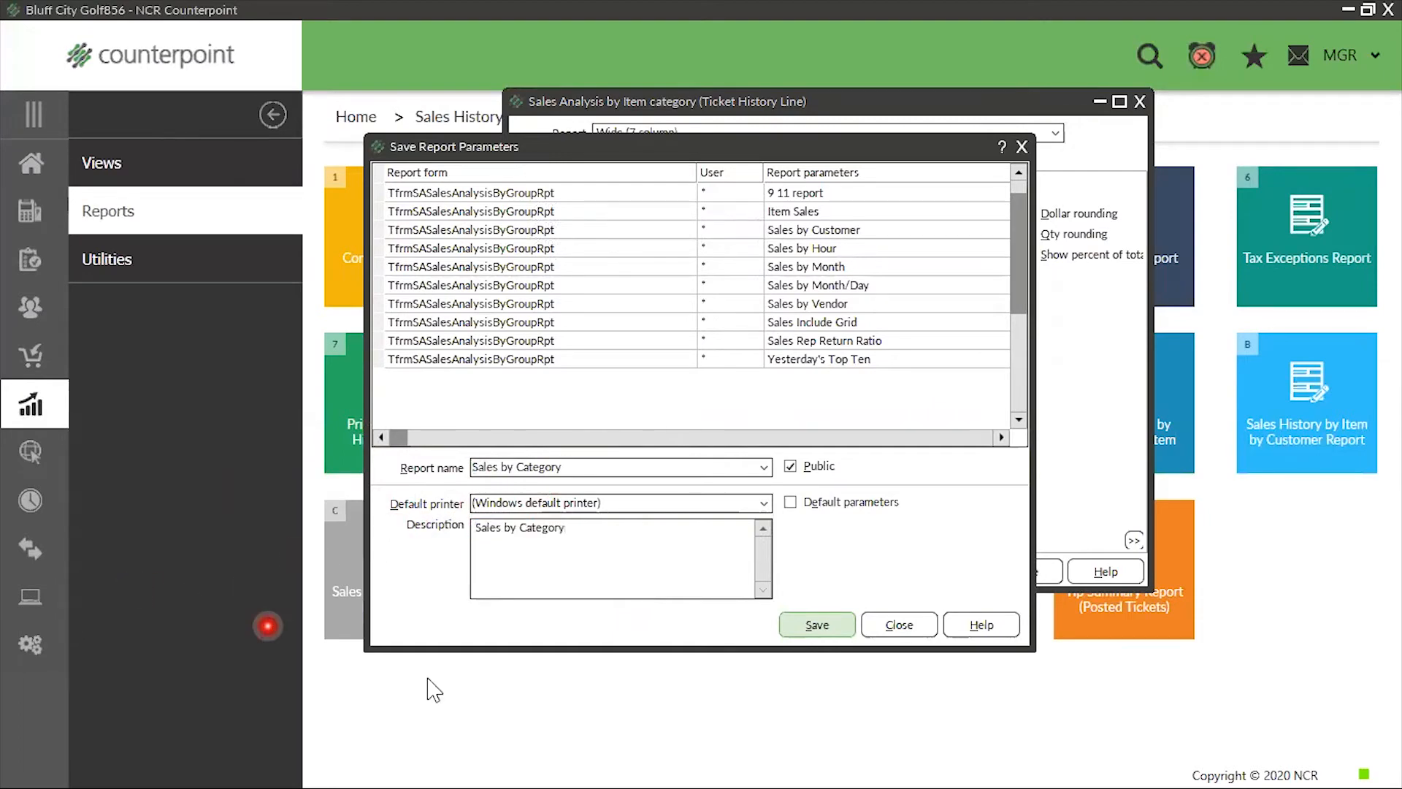
click(818, 624)
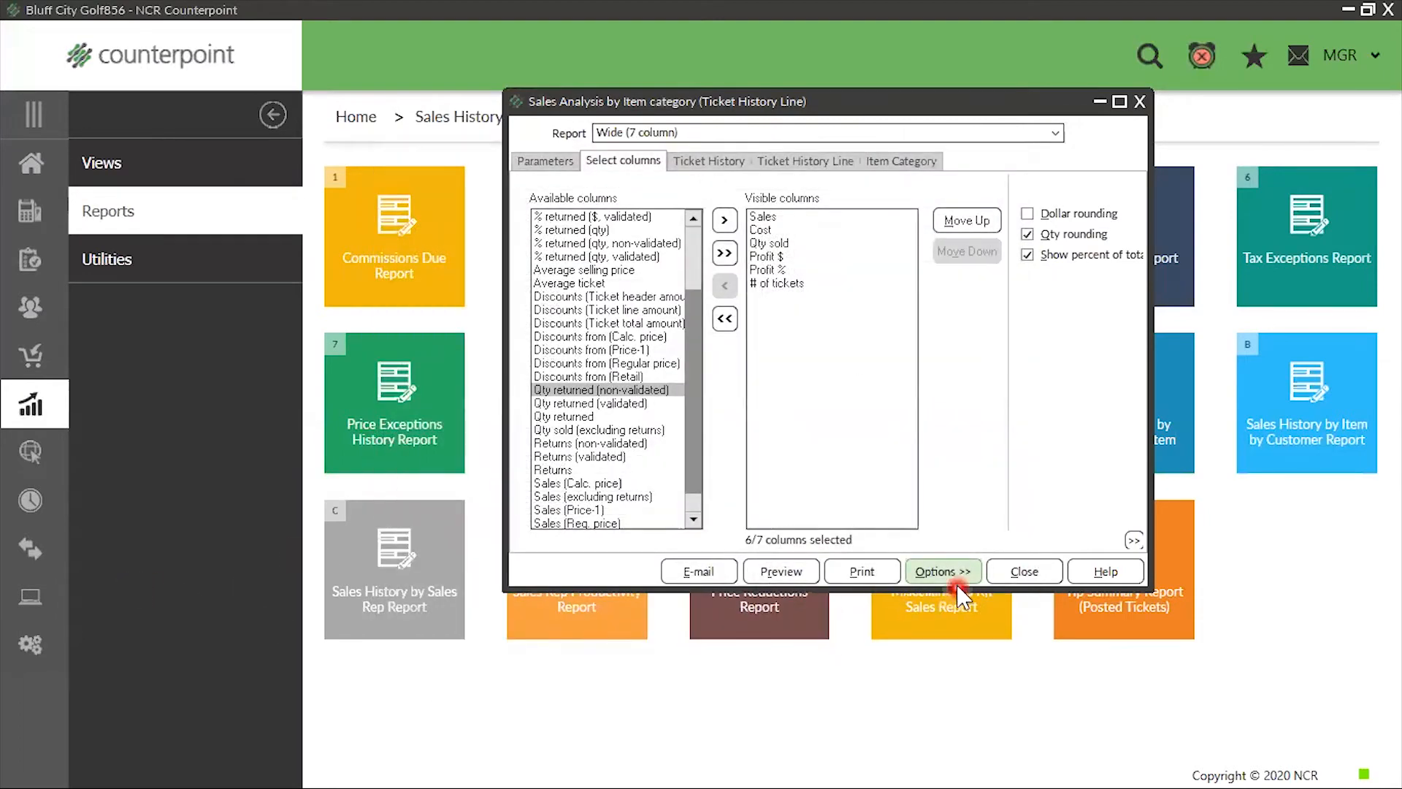
Compare the saved Item Sales and Sales by Category parameter sets, and load Item Sales
click(939, 573)
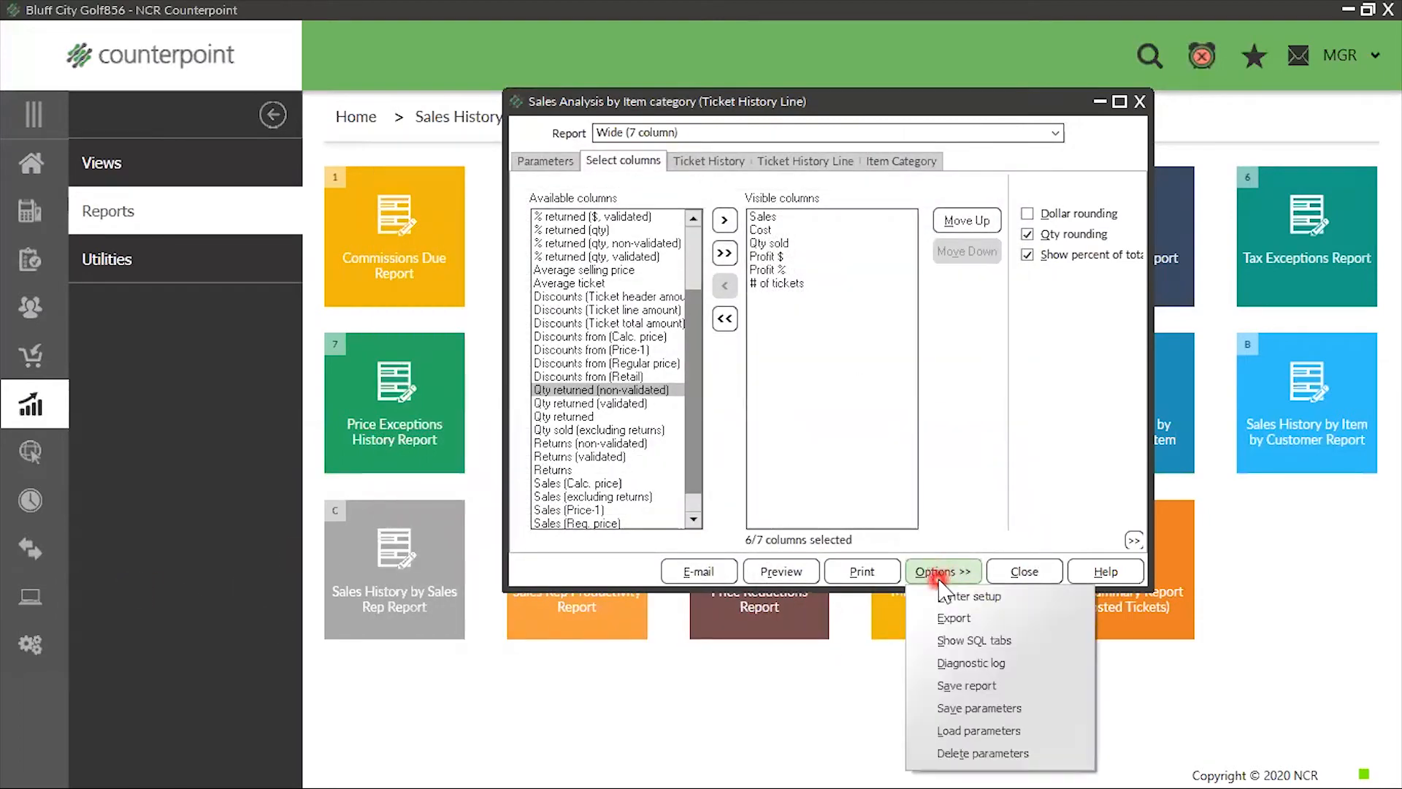
click(1022, 731)
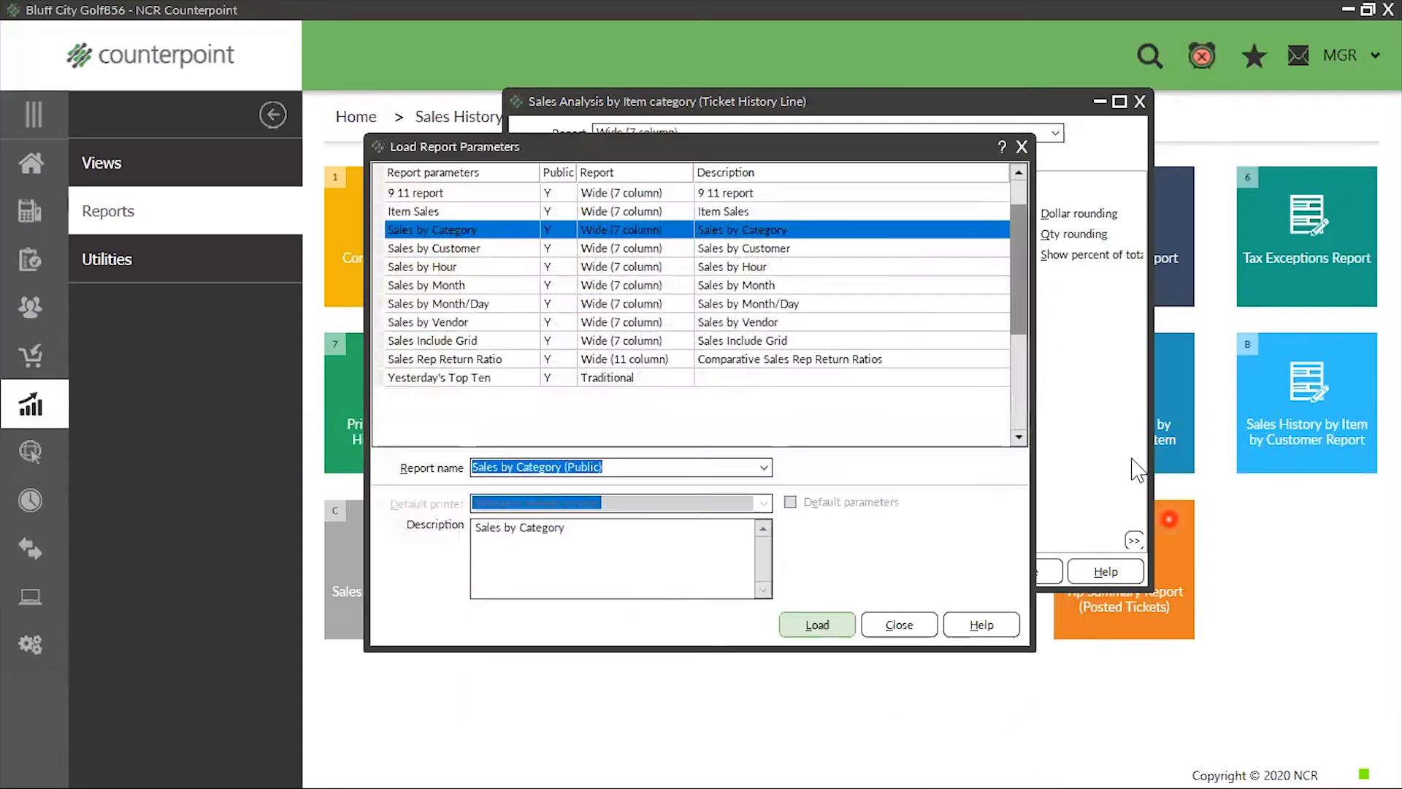
click(738, 223)
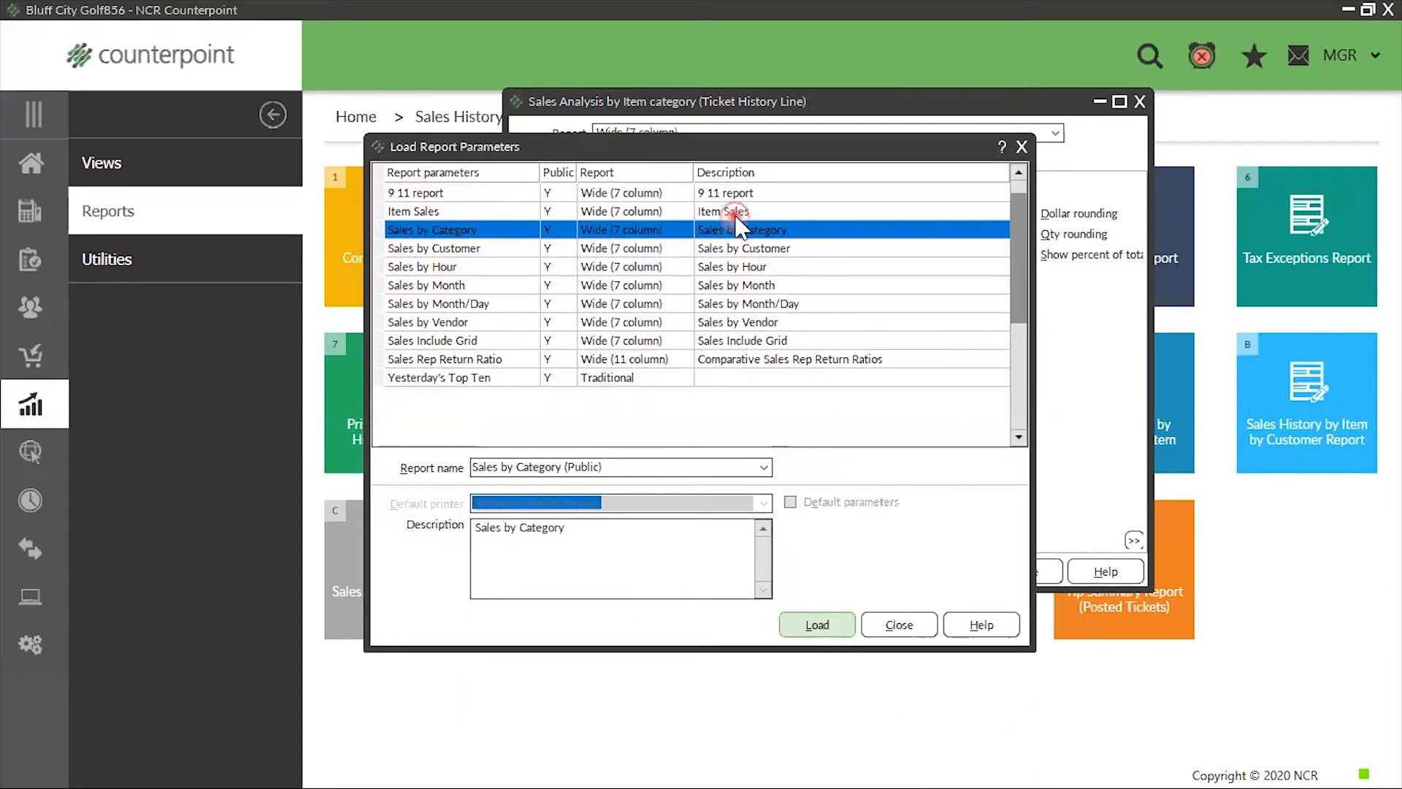
click(736, 215)
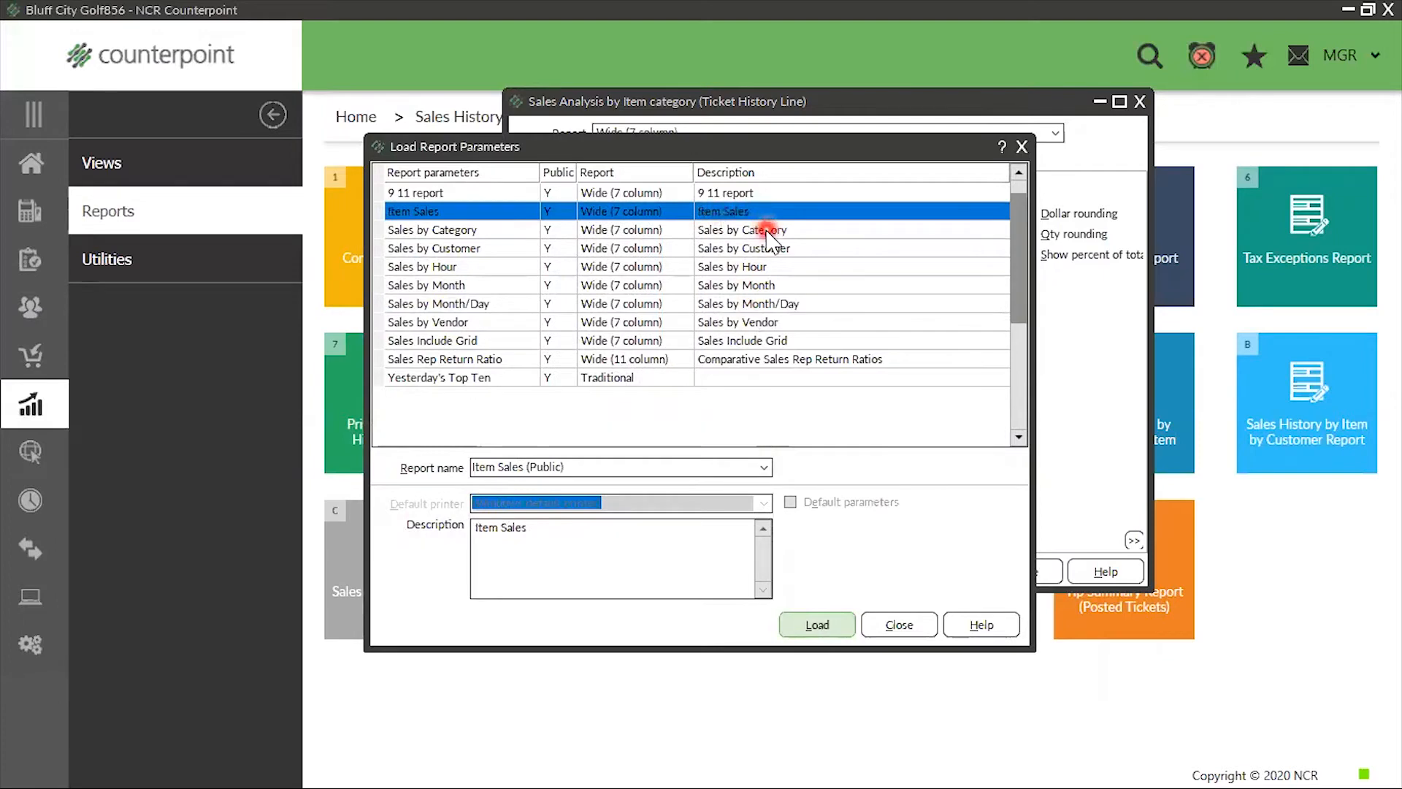
click(767, 230)
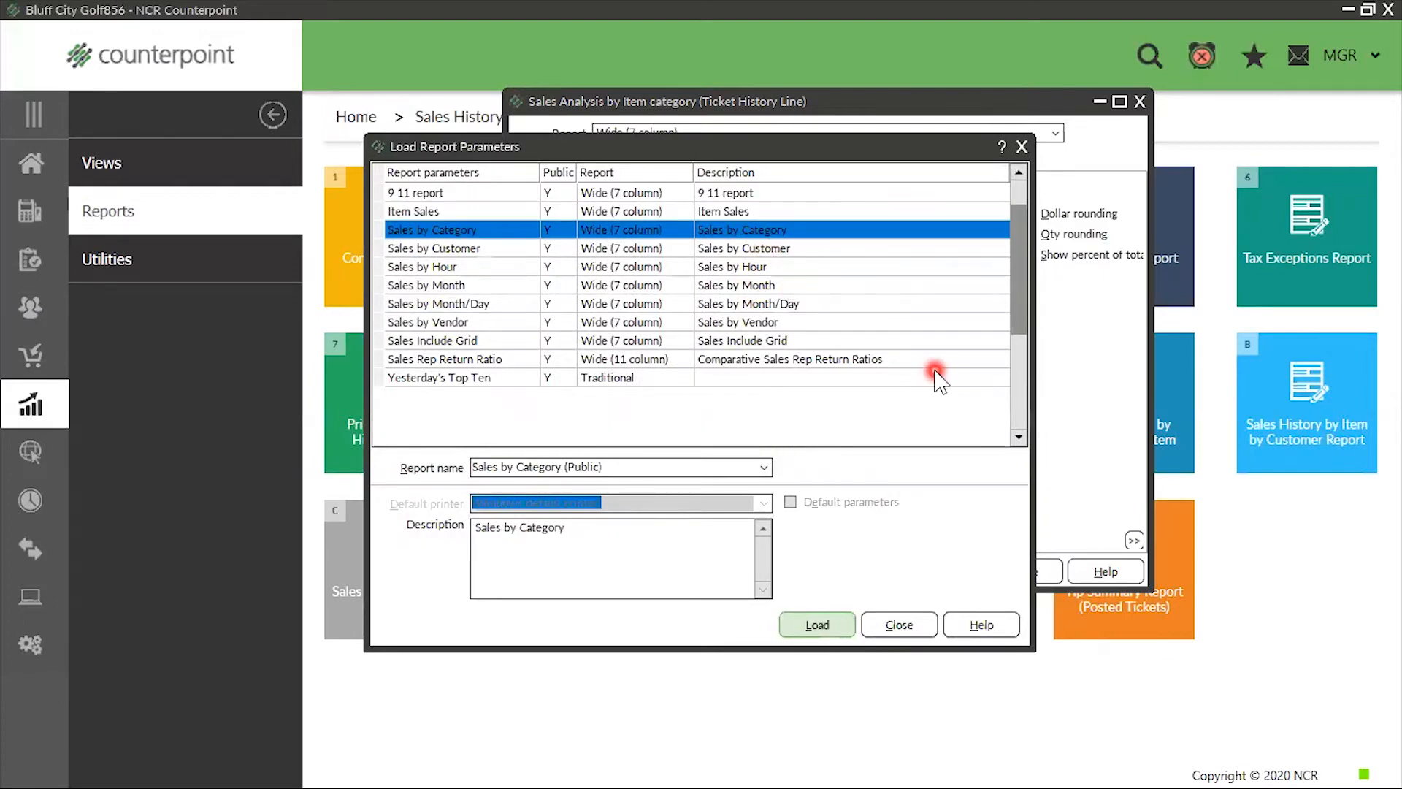
click(811, 211)
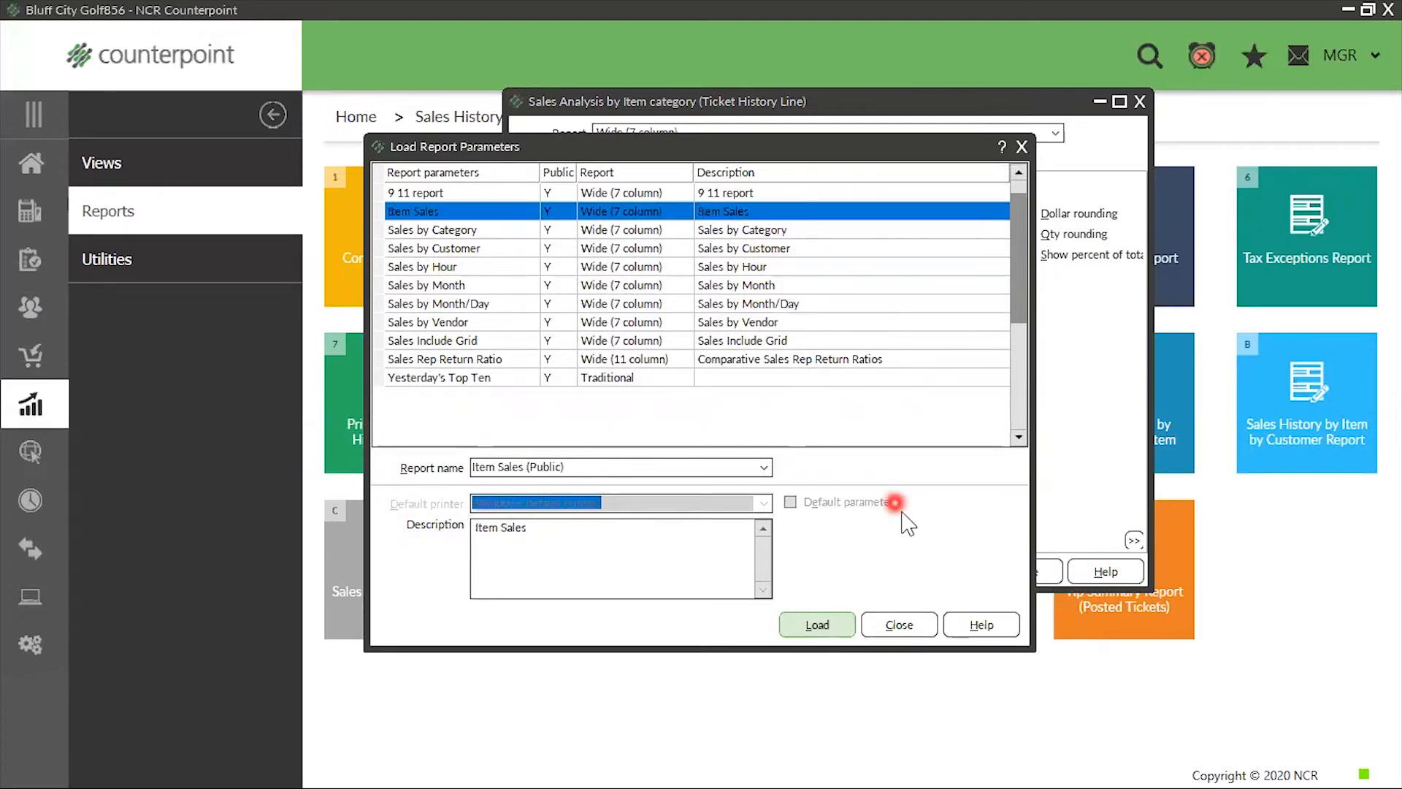
click(818, 625)
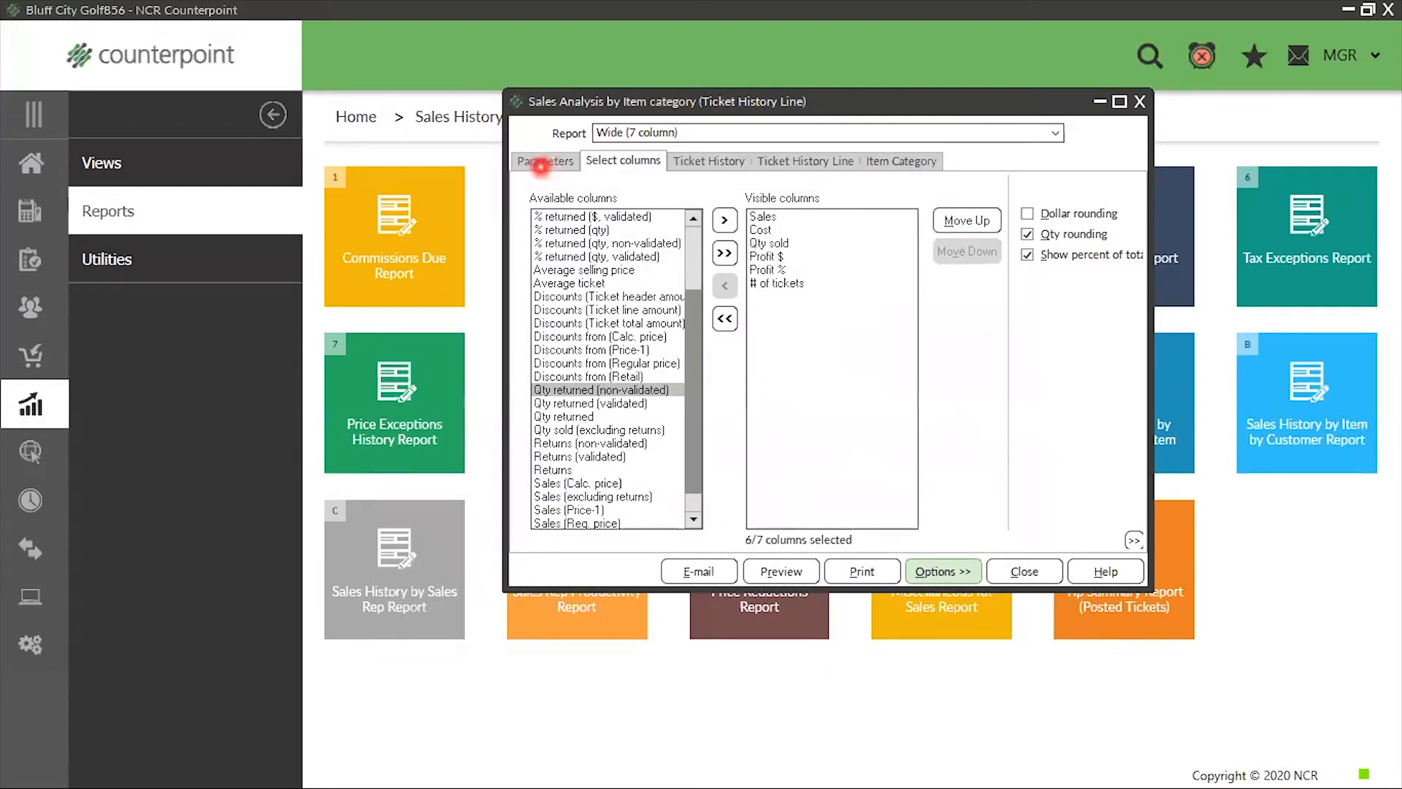
Limit the item report to the top 20 and preview it
click(541, 167)
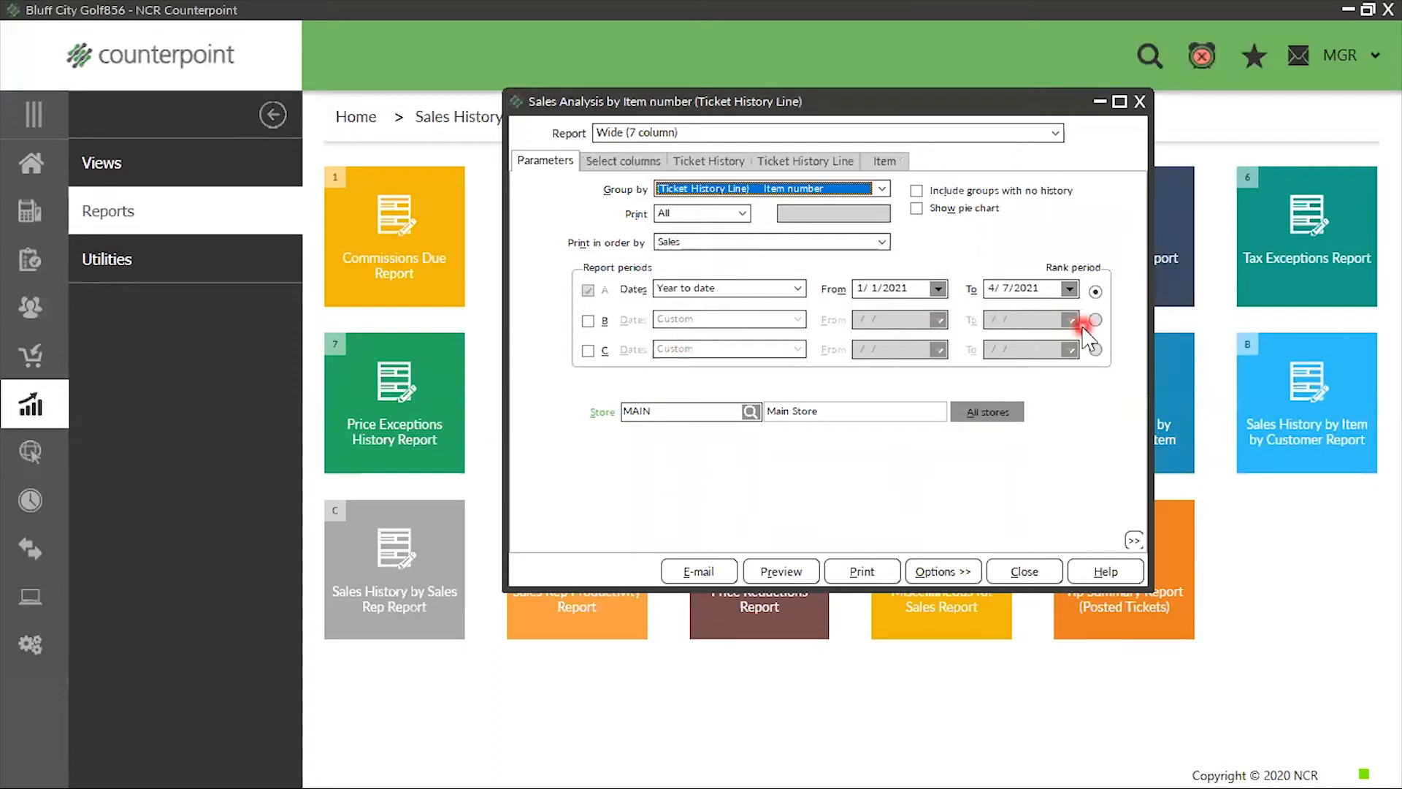
click(743, 216)
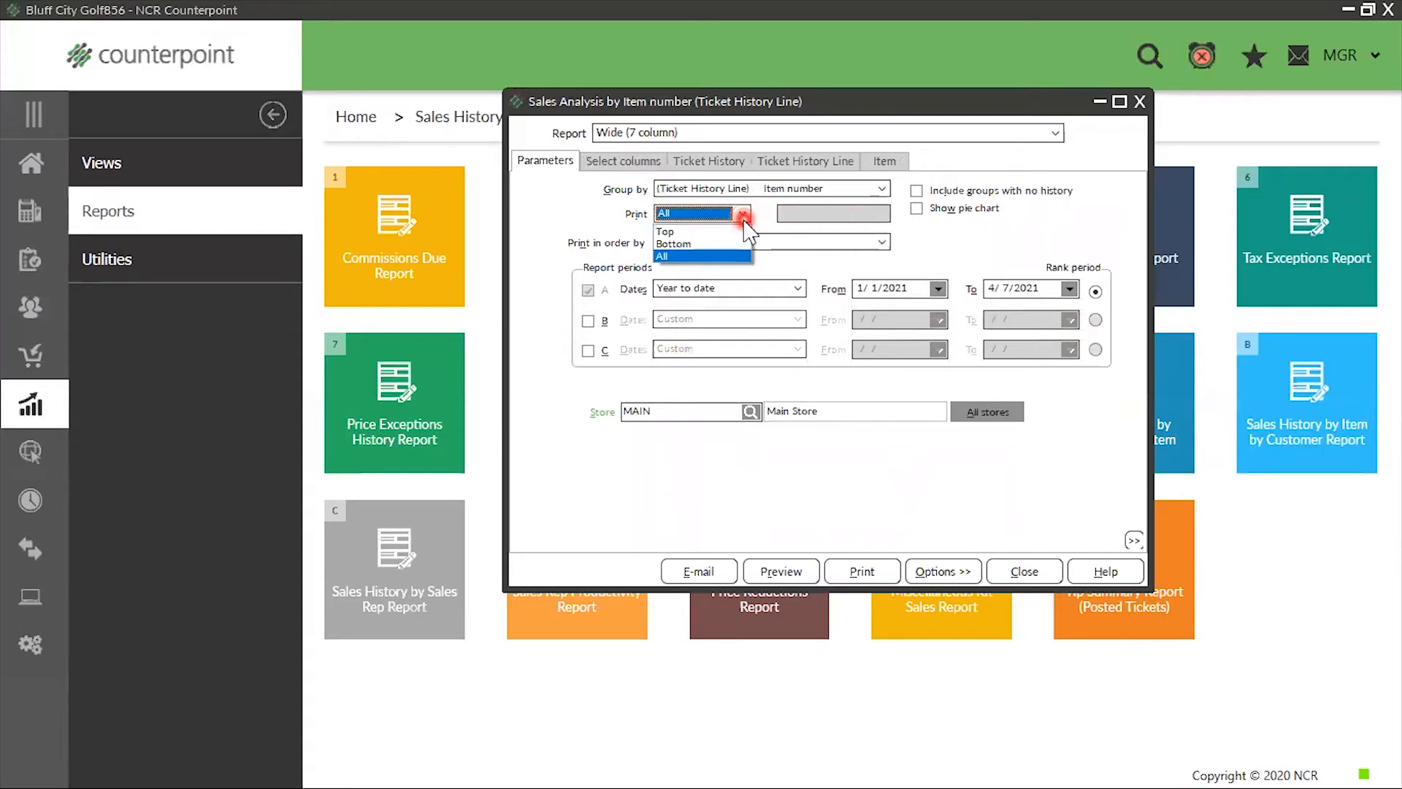
click(702, 231)
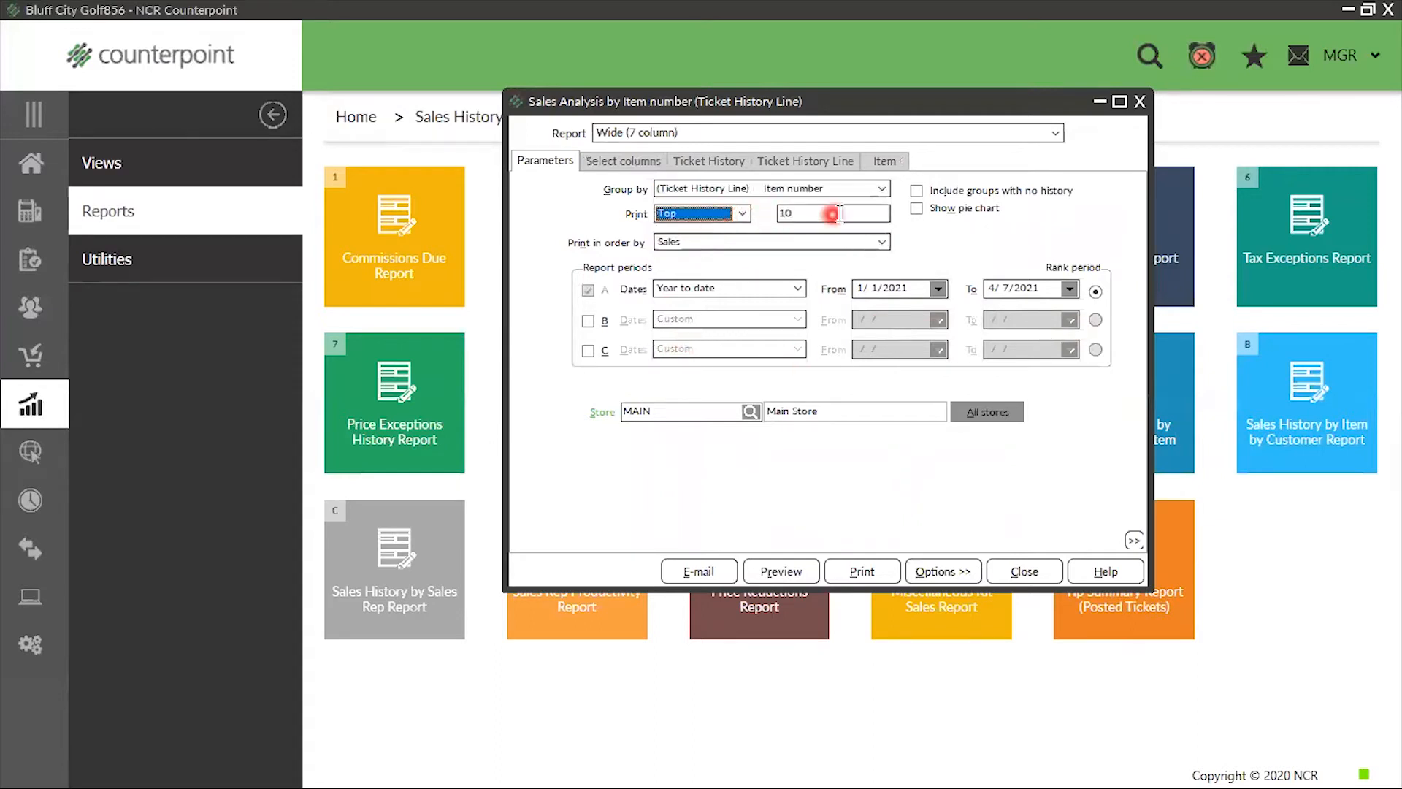
double_click(840, 212)
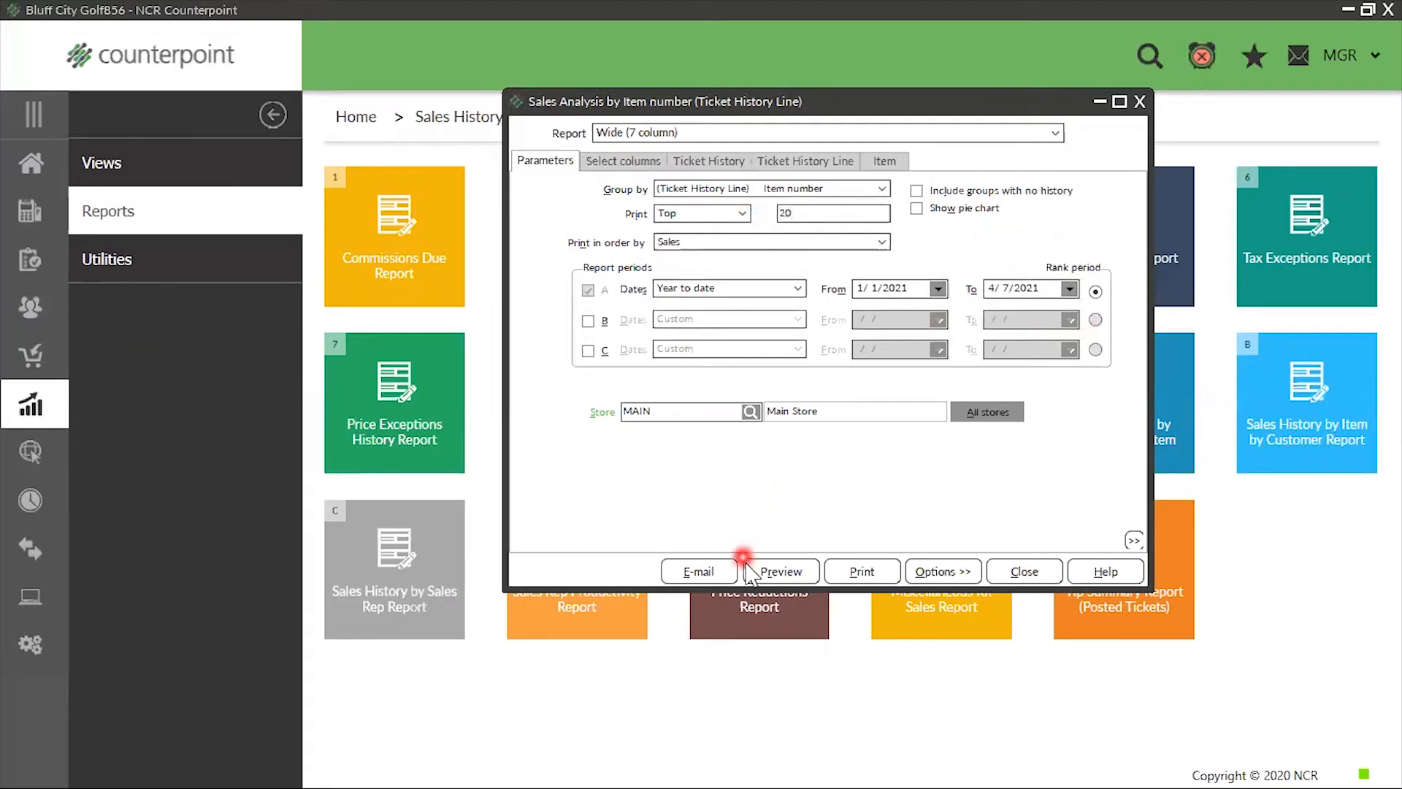
click(770, 572)
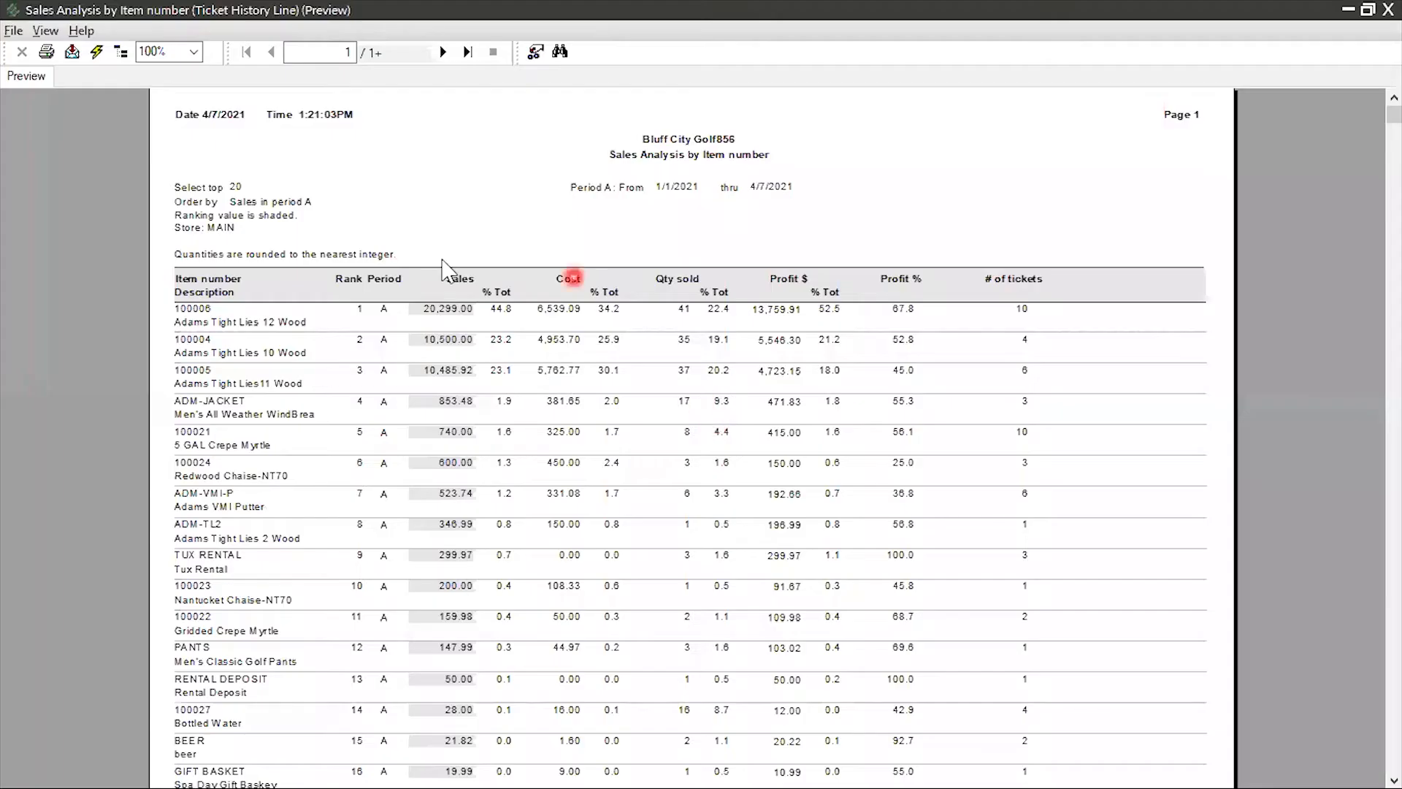
Examine the ranked items in the previewed top 20 report through to the totals on its last page
click(280, 327)
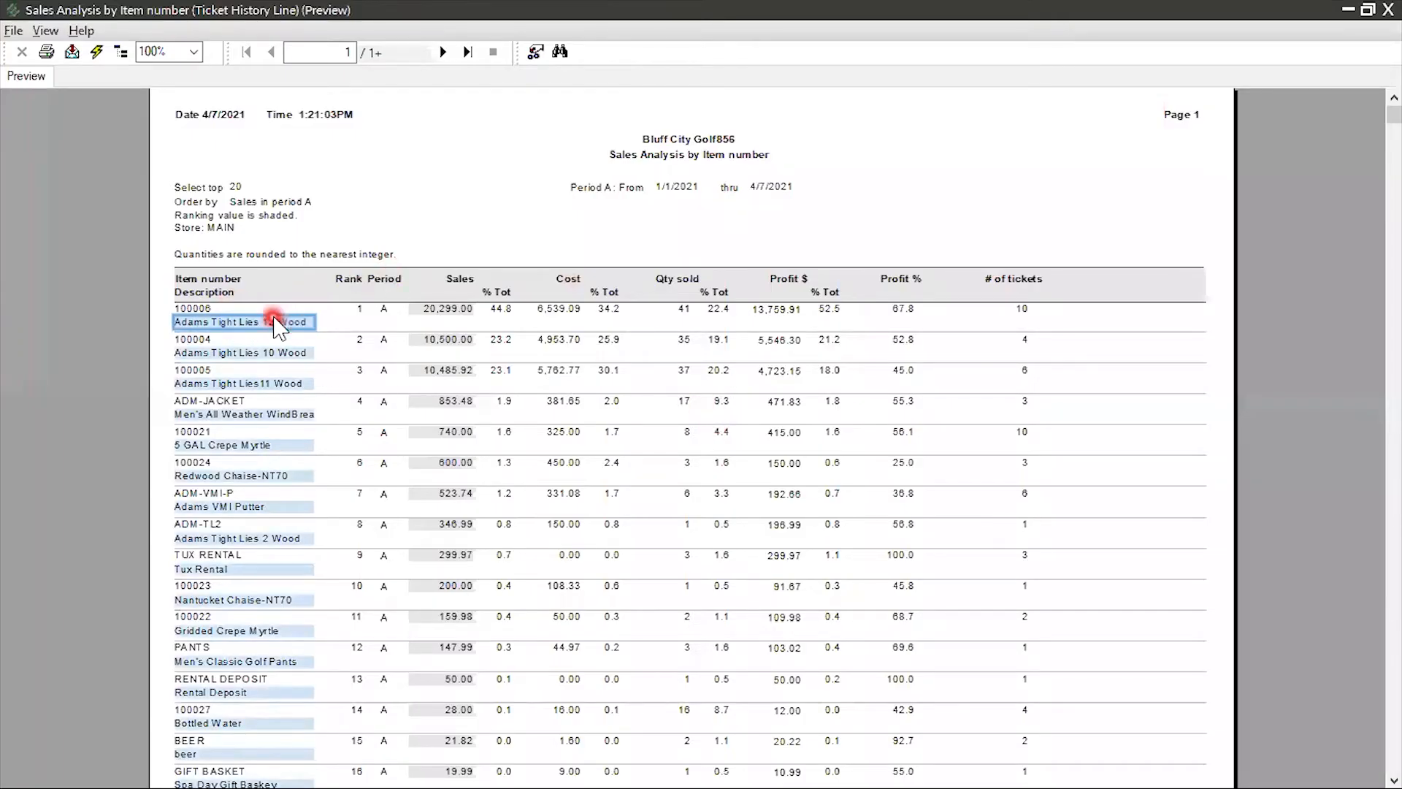
scroll(422, 349, down, 3)
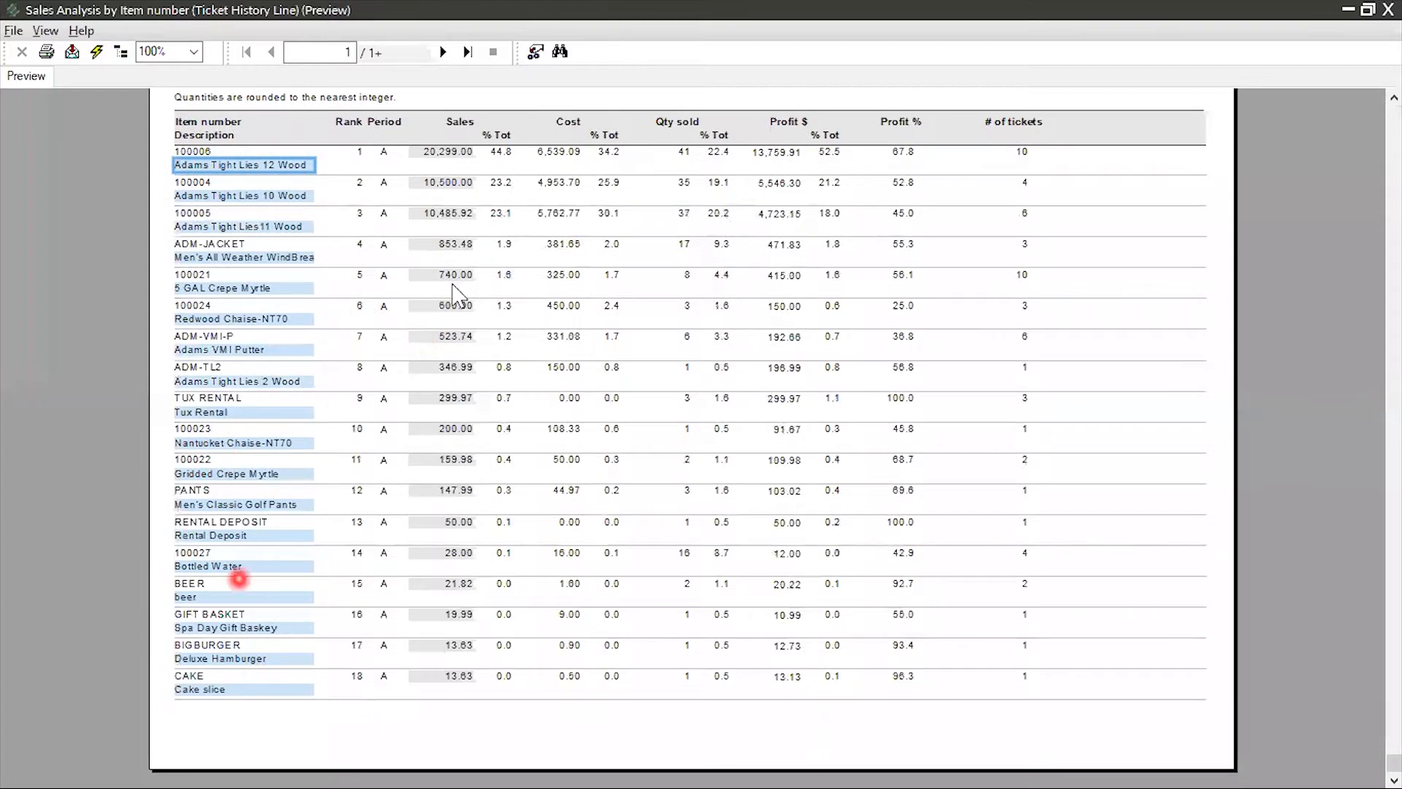
click(468, 51)
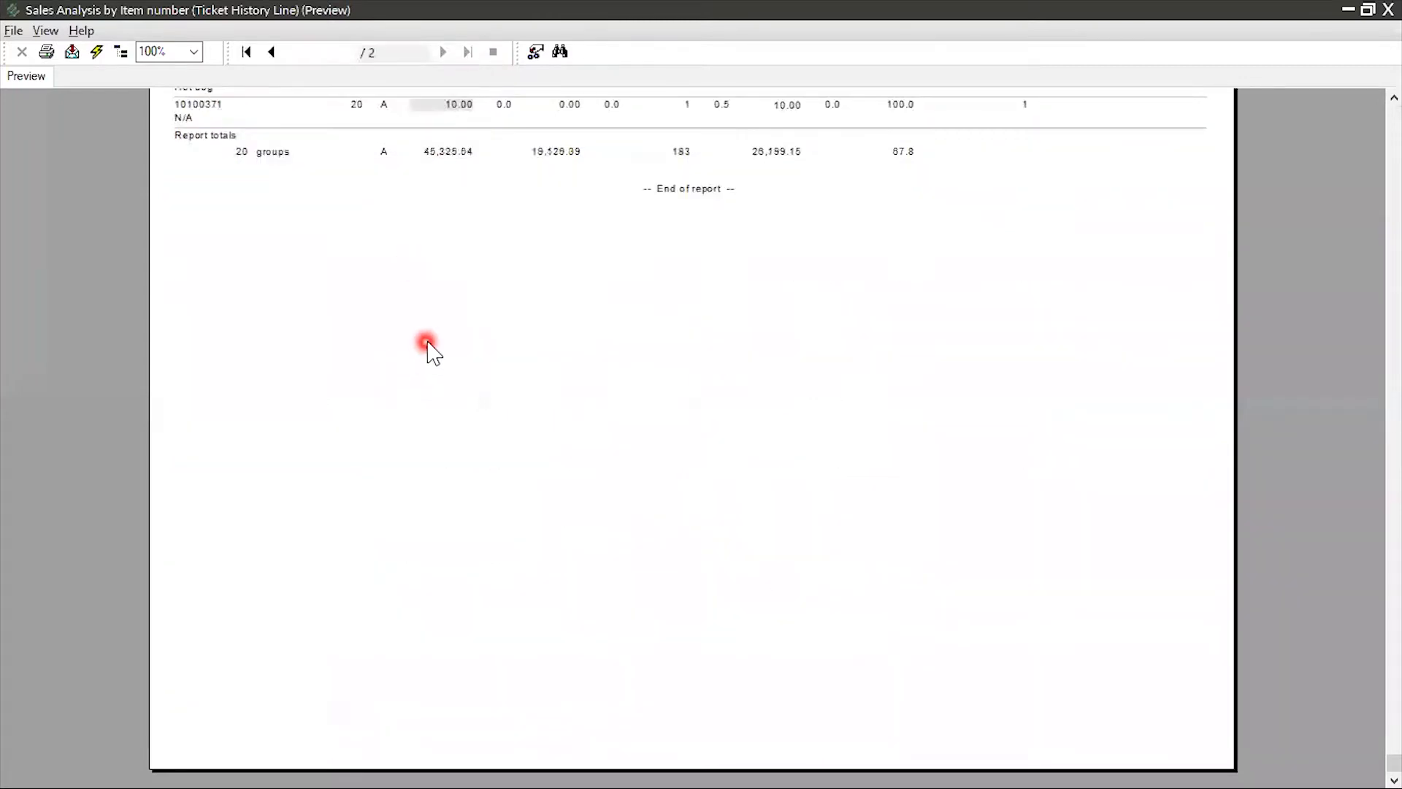
Close the item report, reopen the Sales Analysis by Group report, and load the saved Item Sales parameters
scroll(425, 344, up, 3)
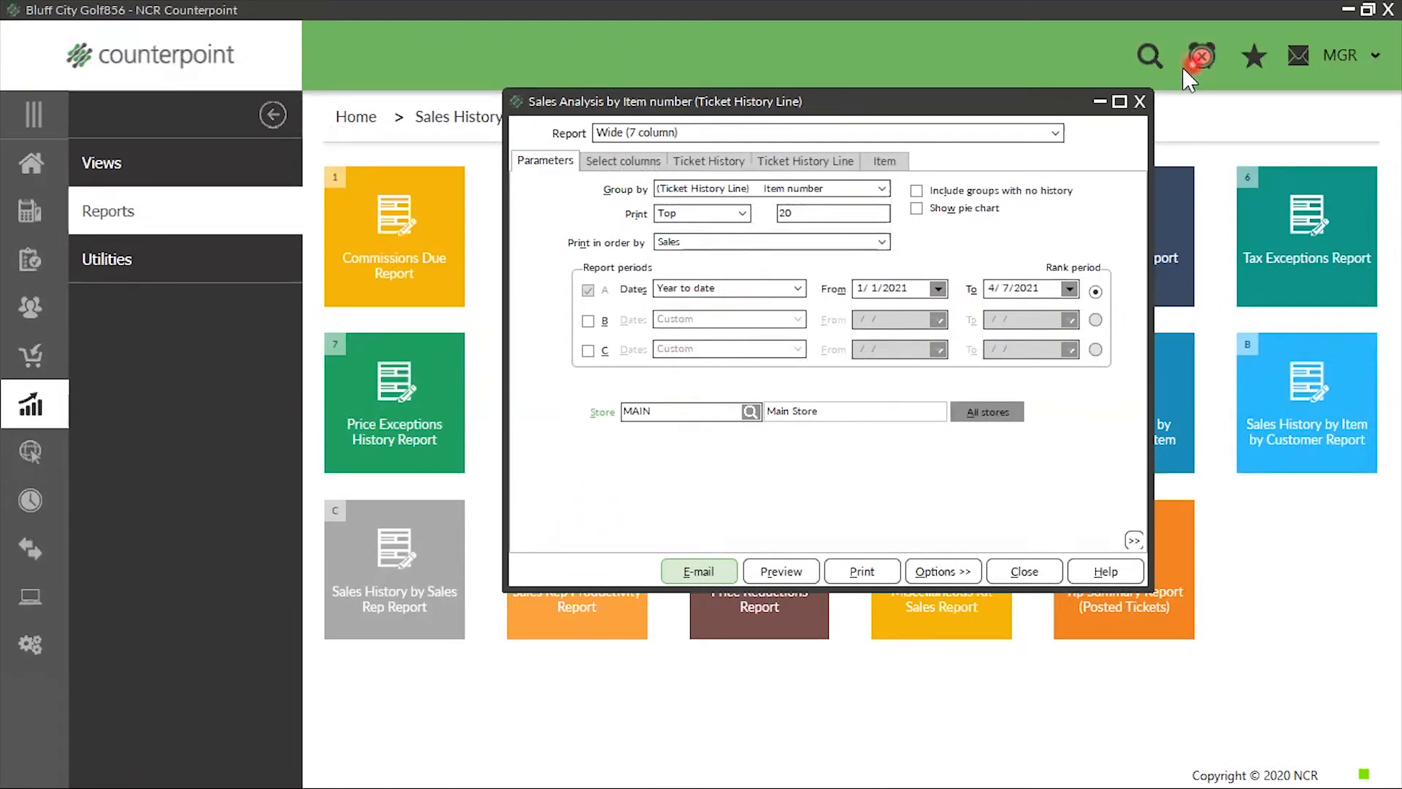
click(1139, 102)
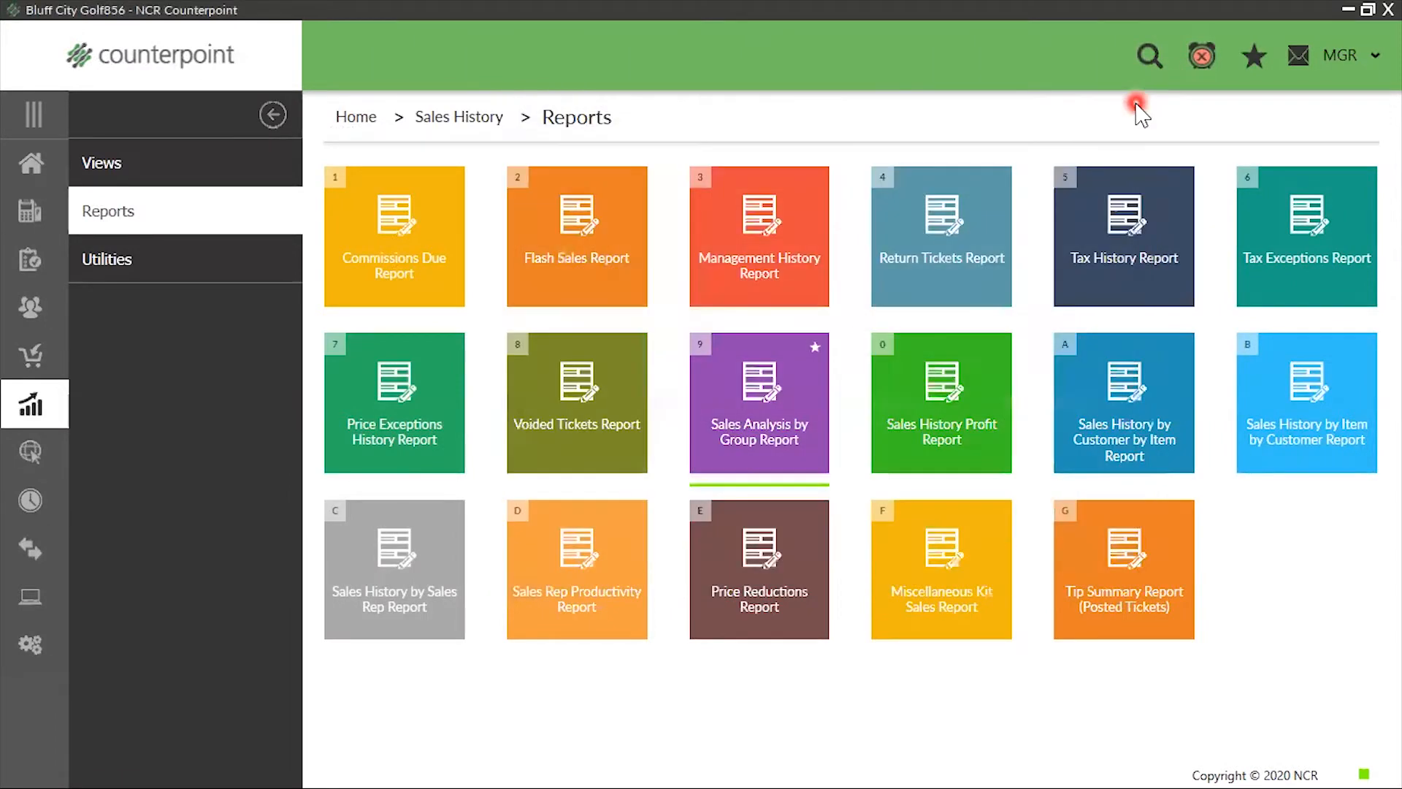
click(751, 388)
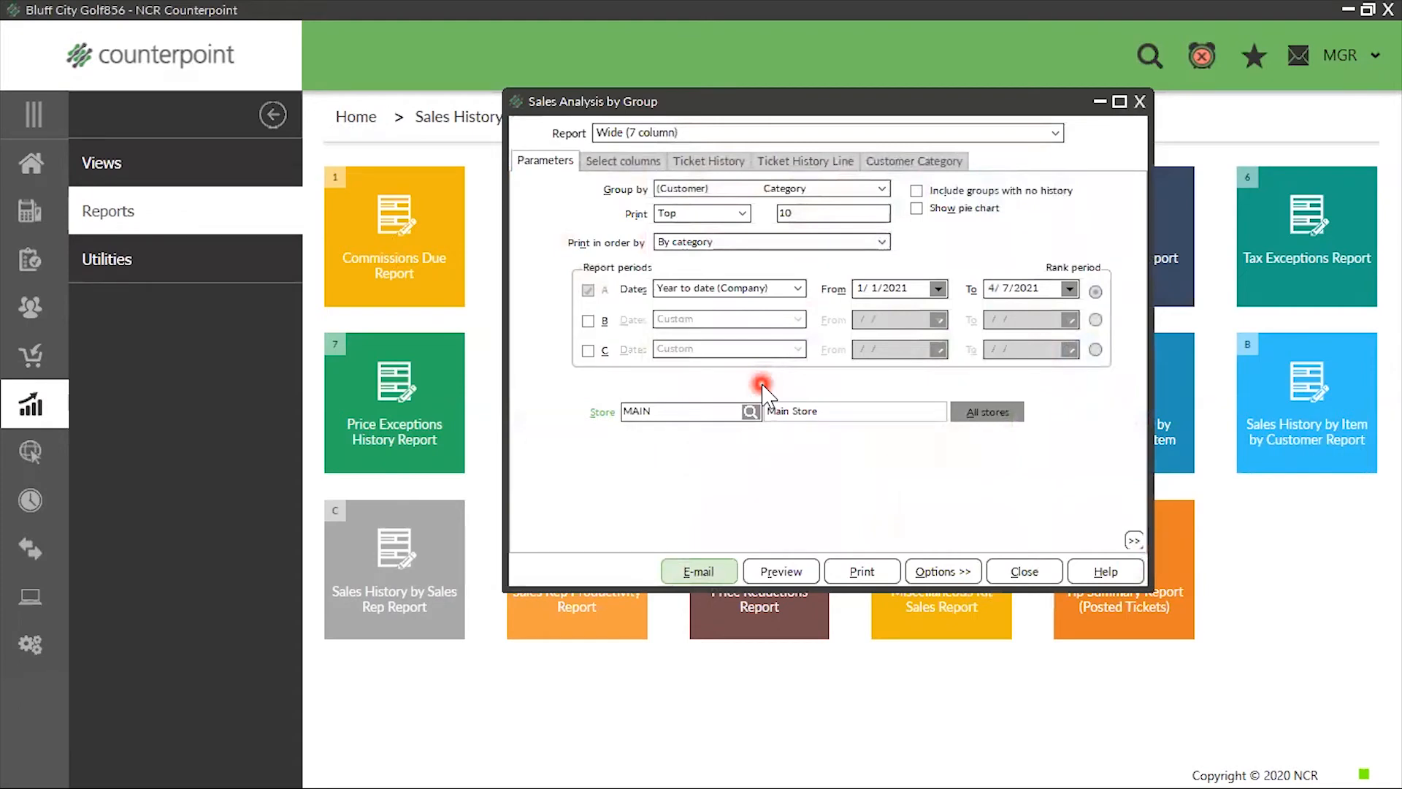
click(939, 571)
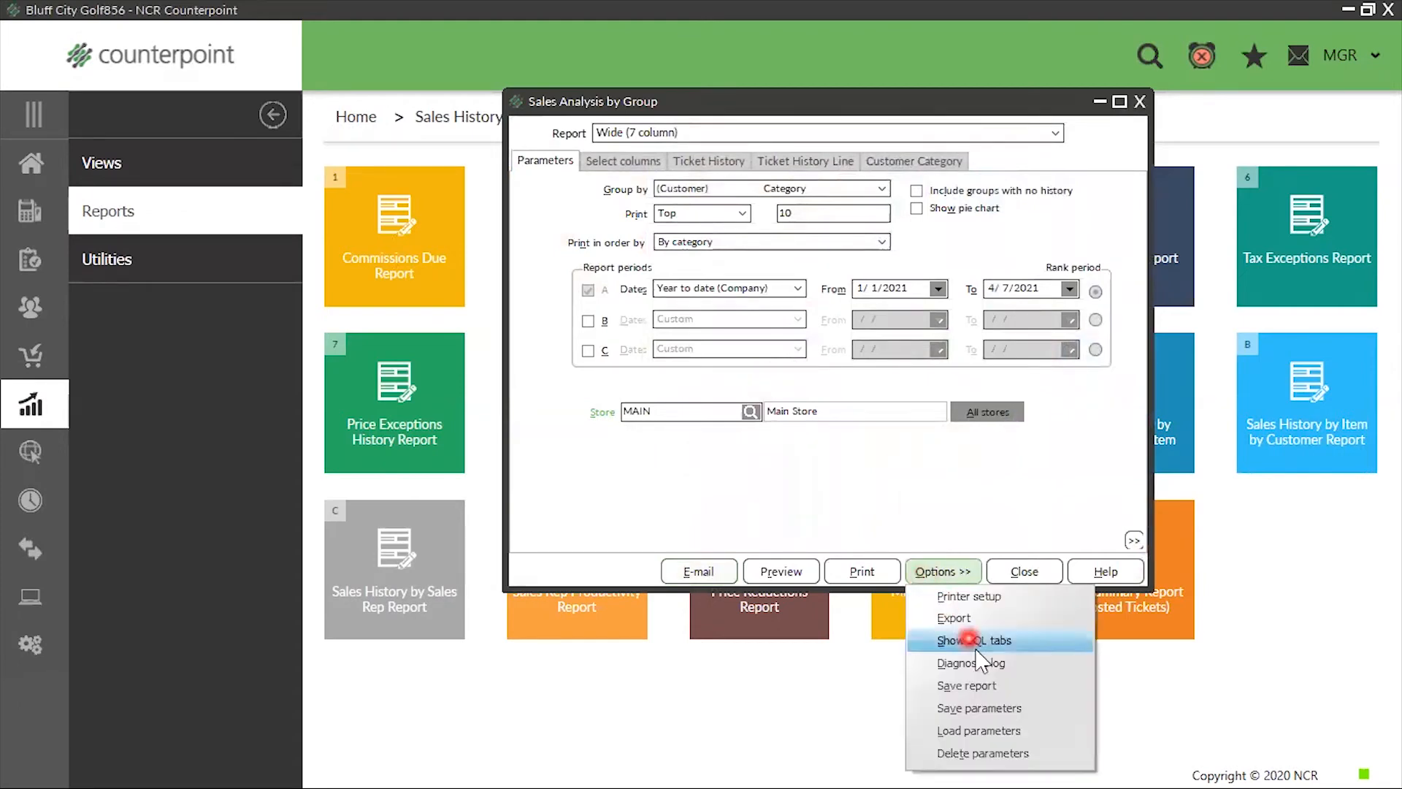
click(986, 732)
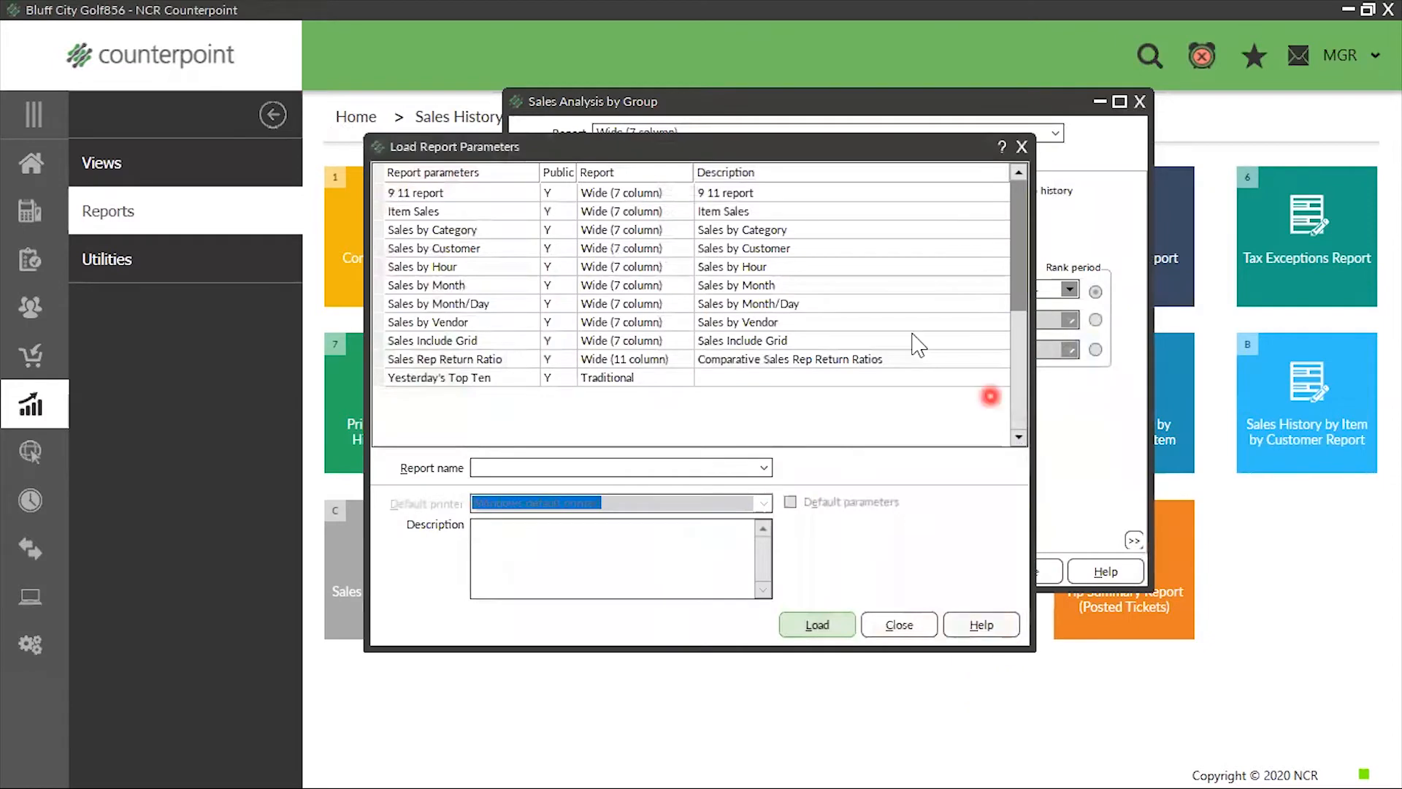
double_click(738, 215)
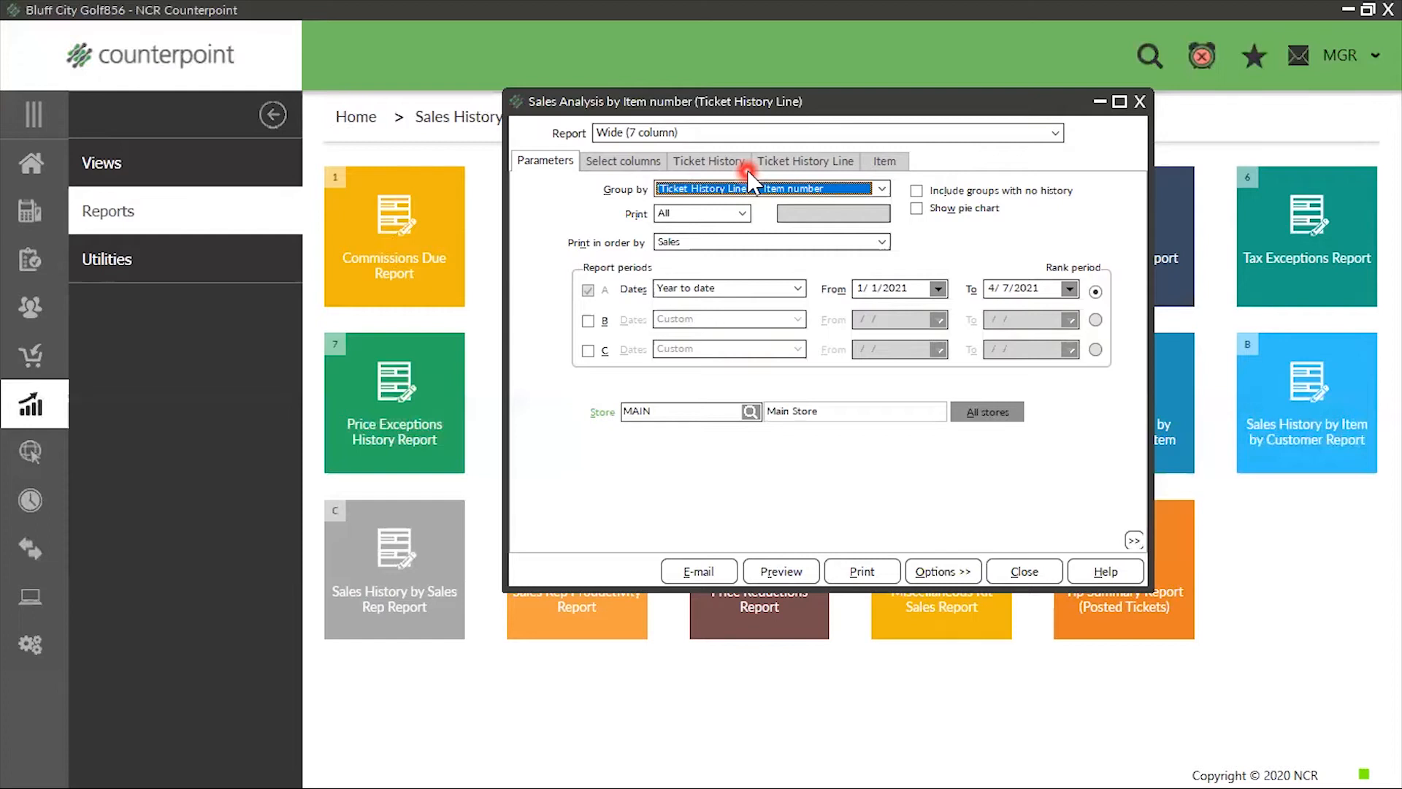
click(761, 580)
Group the sales analysis by the Ticket History Month/day field
click(881, 192)
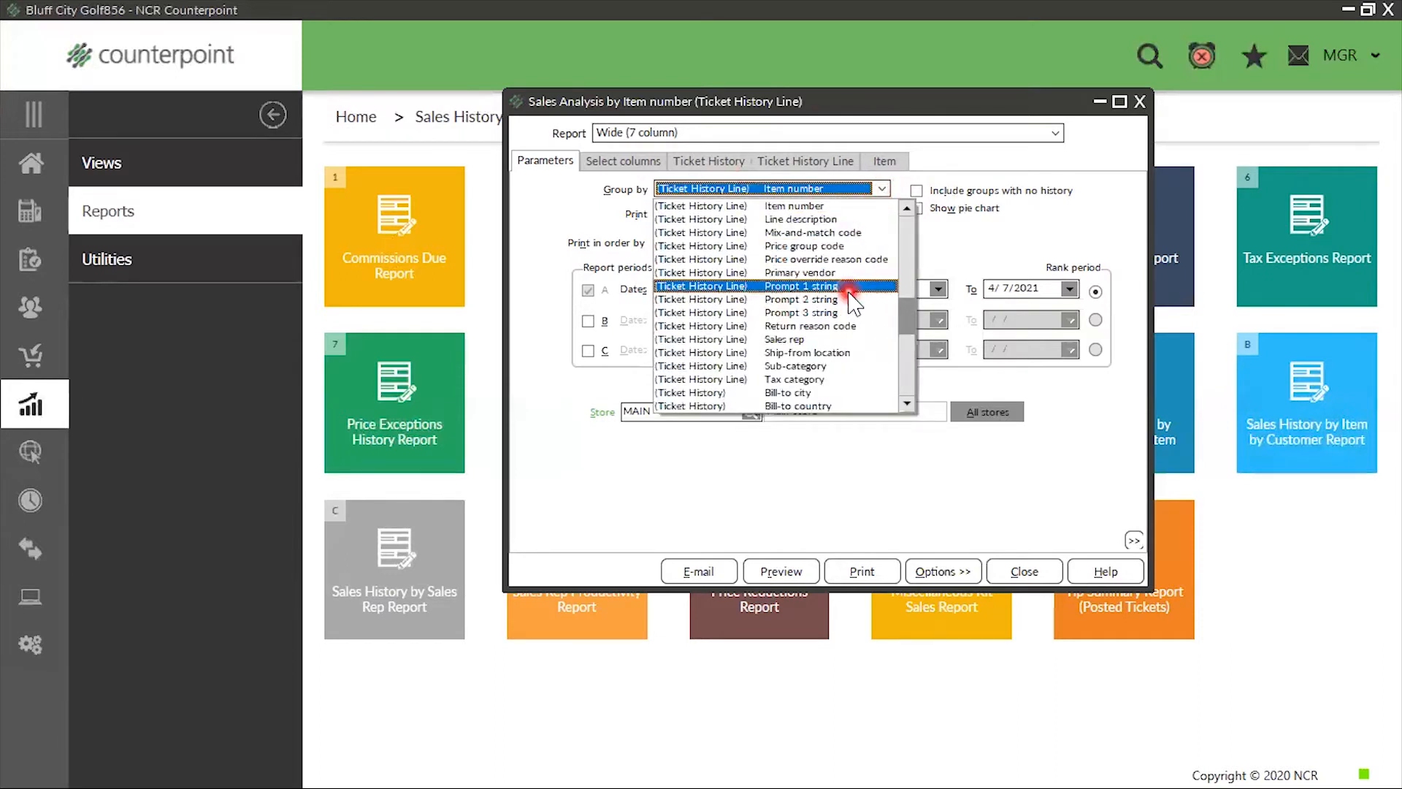
scroll(849, 300, up, 1)
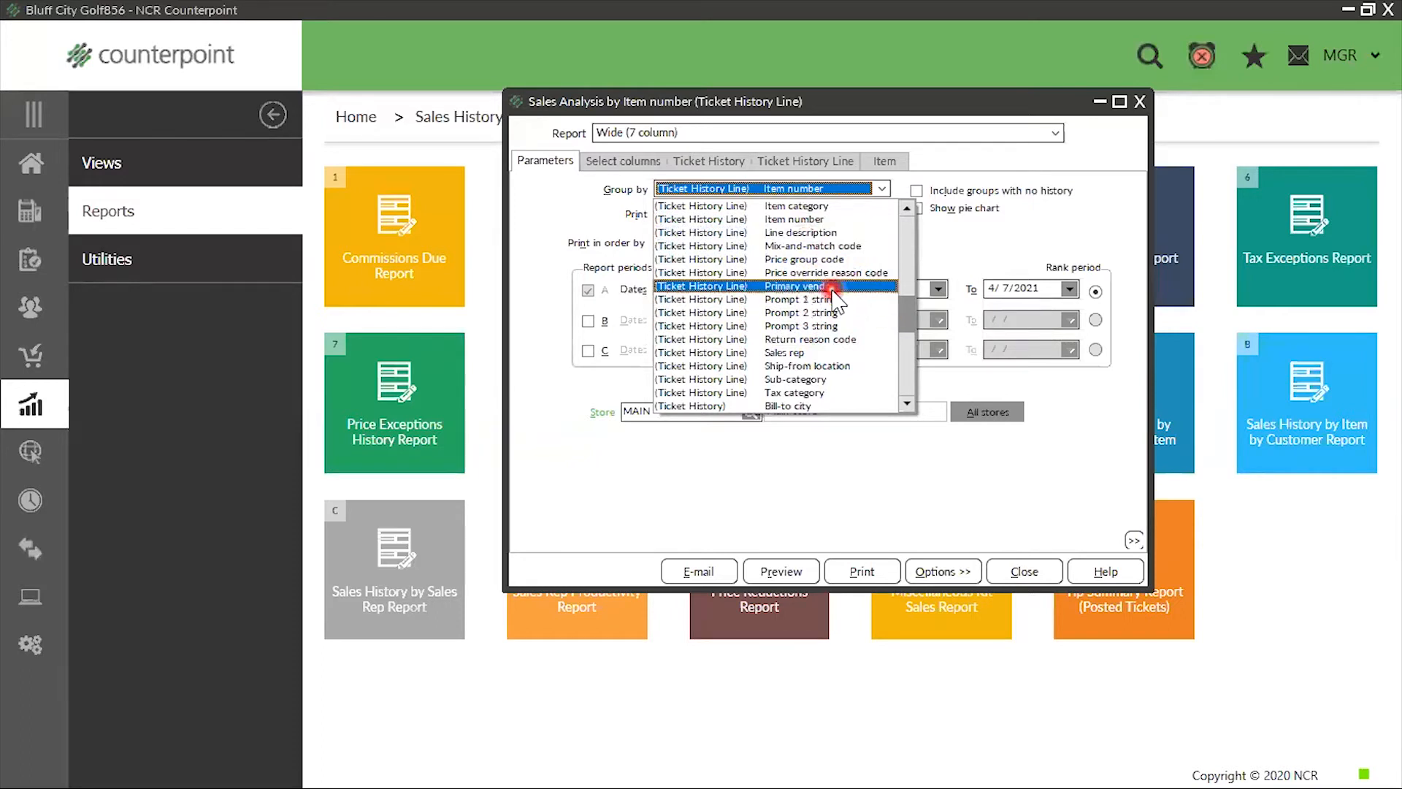
scroll(855, 307, down, 1)
scroll(855, 307, down, 3)
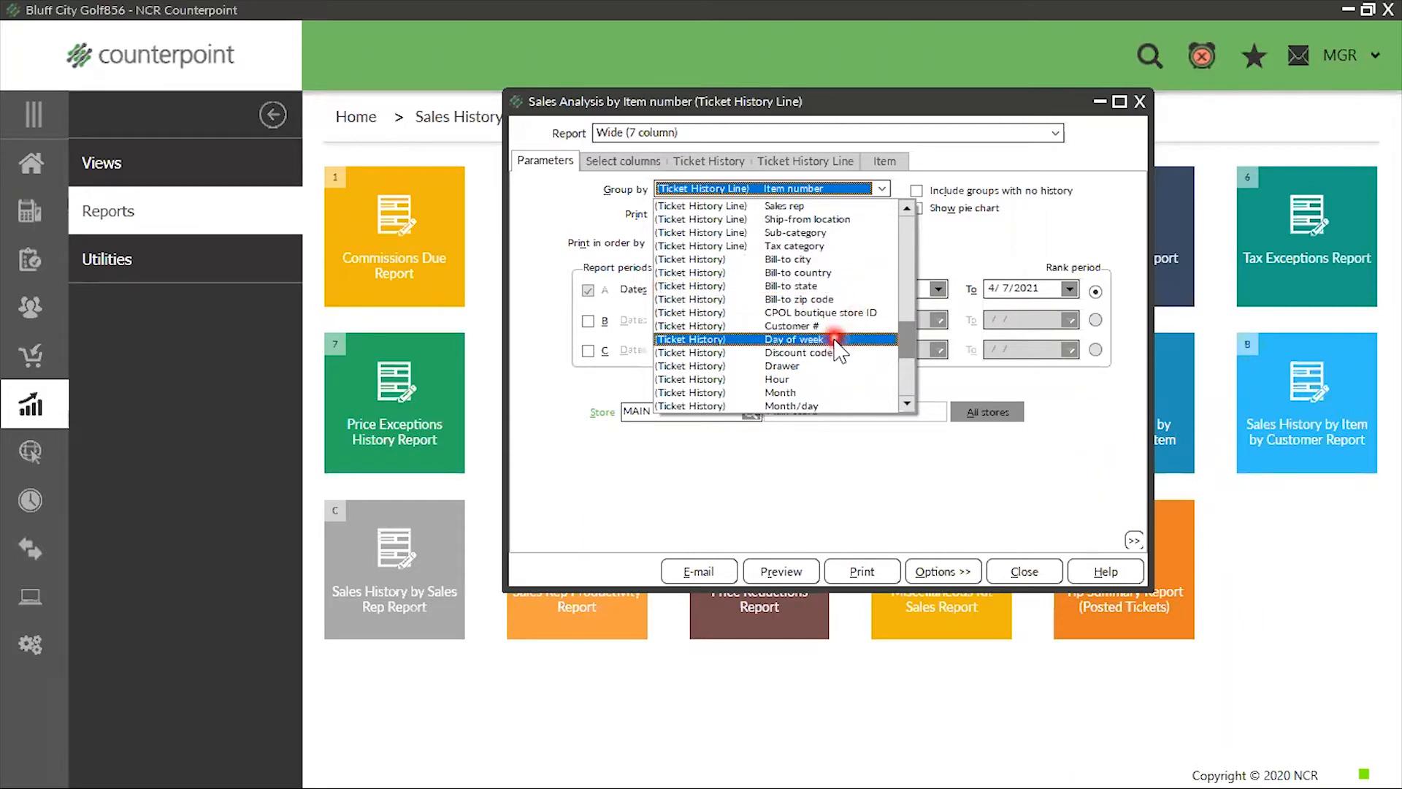
scroll(839, 344, down, 1)
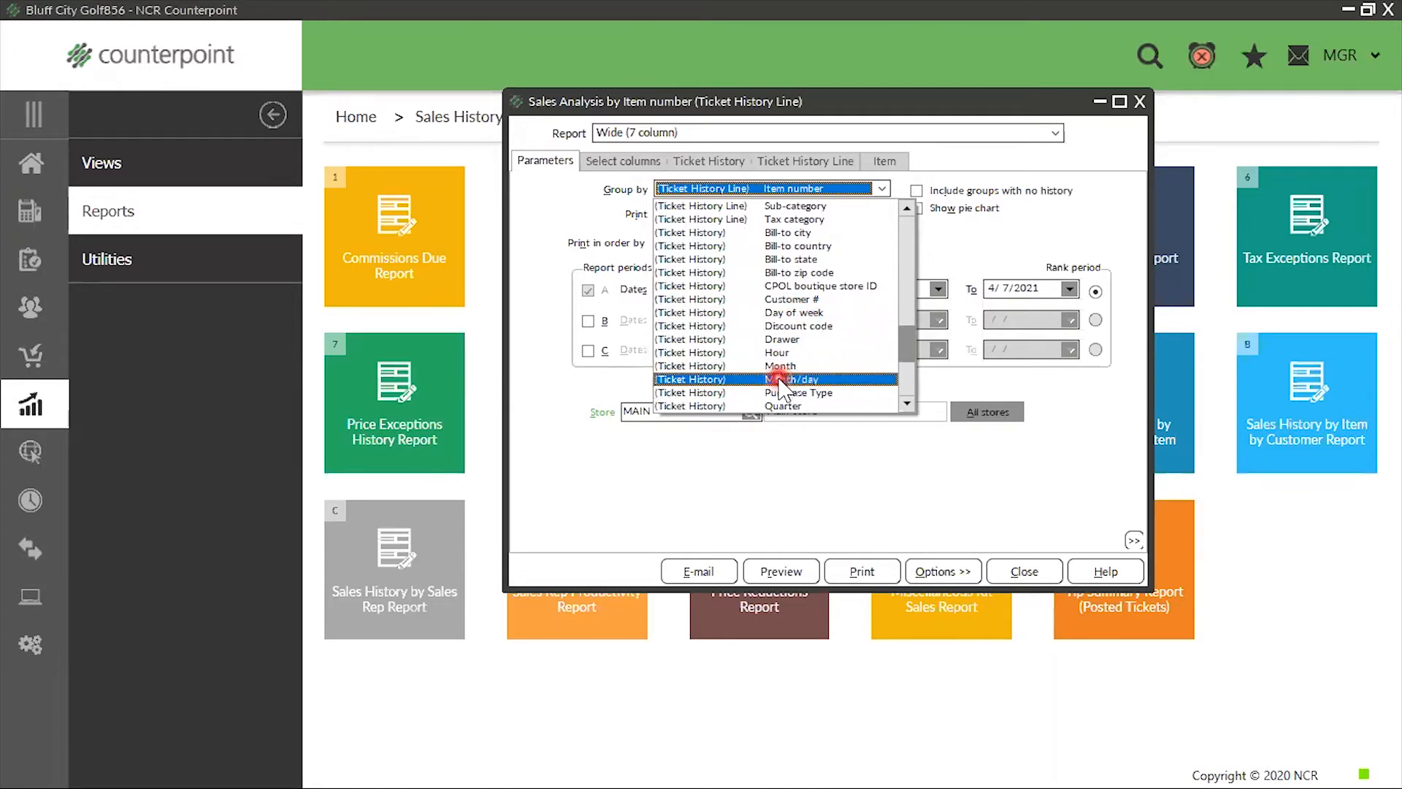
scroll(821, 384, down, 1)
scroll(818, 380, down, 2)
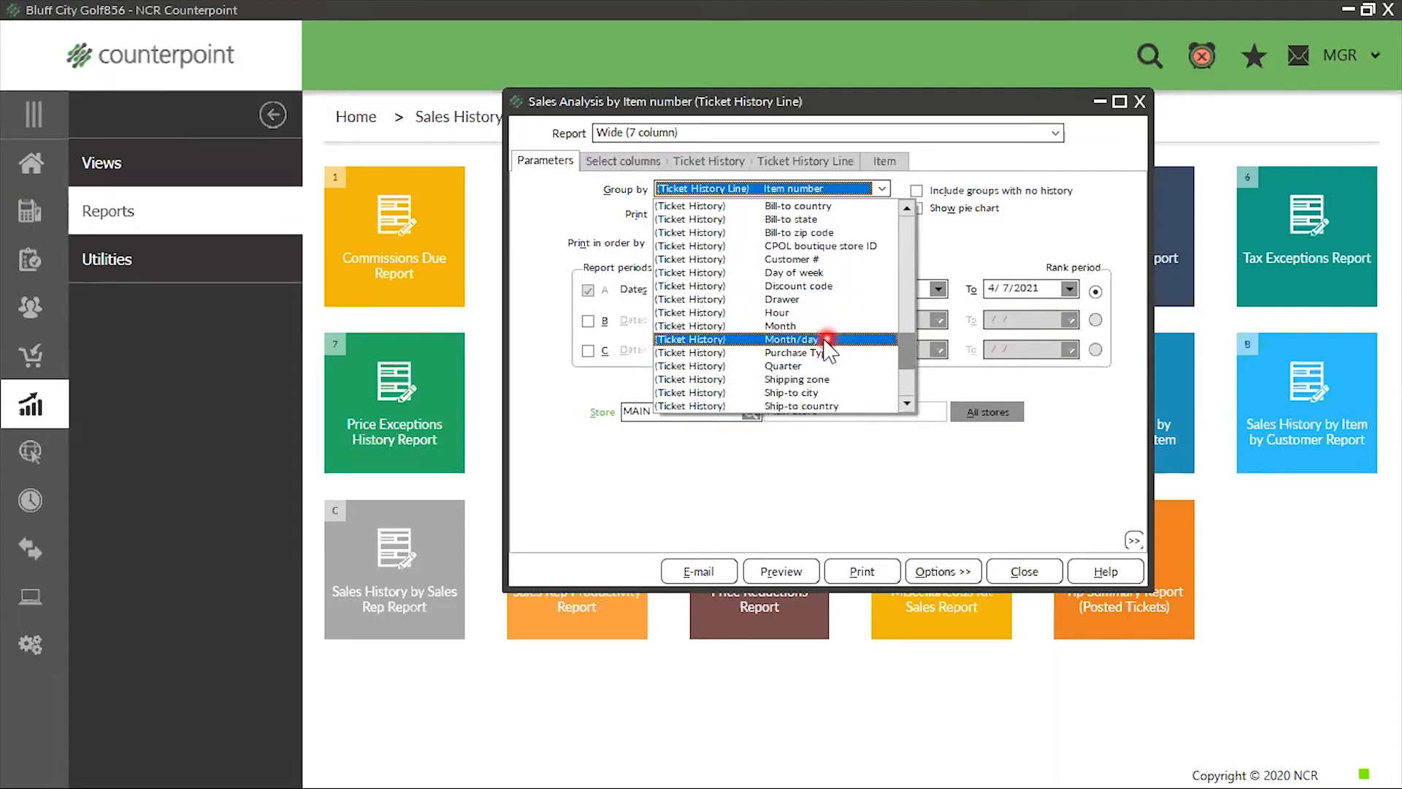
click(800, 339)
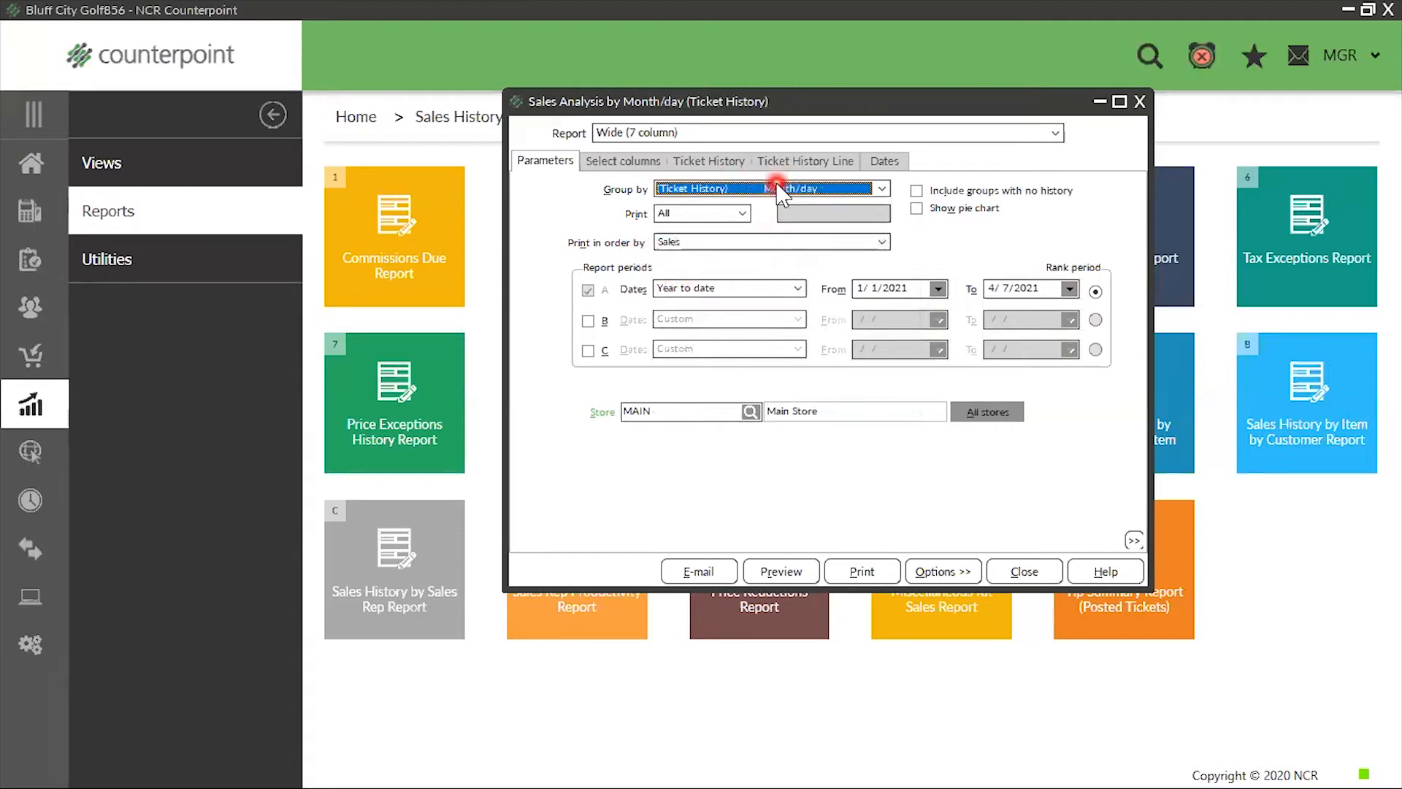
Set the report's print order to By month/day and close it without saving the parameters
click(883, 242)
scroll(840, 299, up, 10)
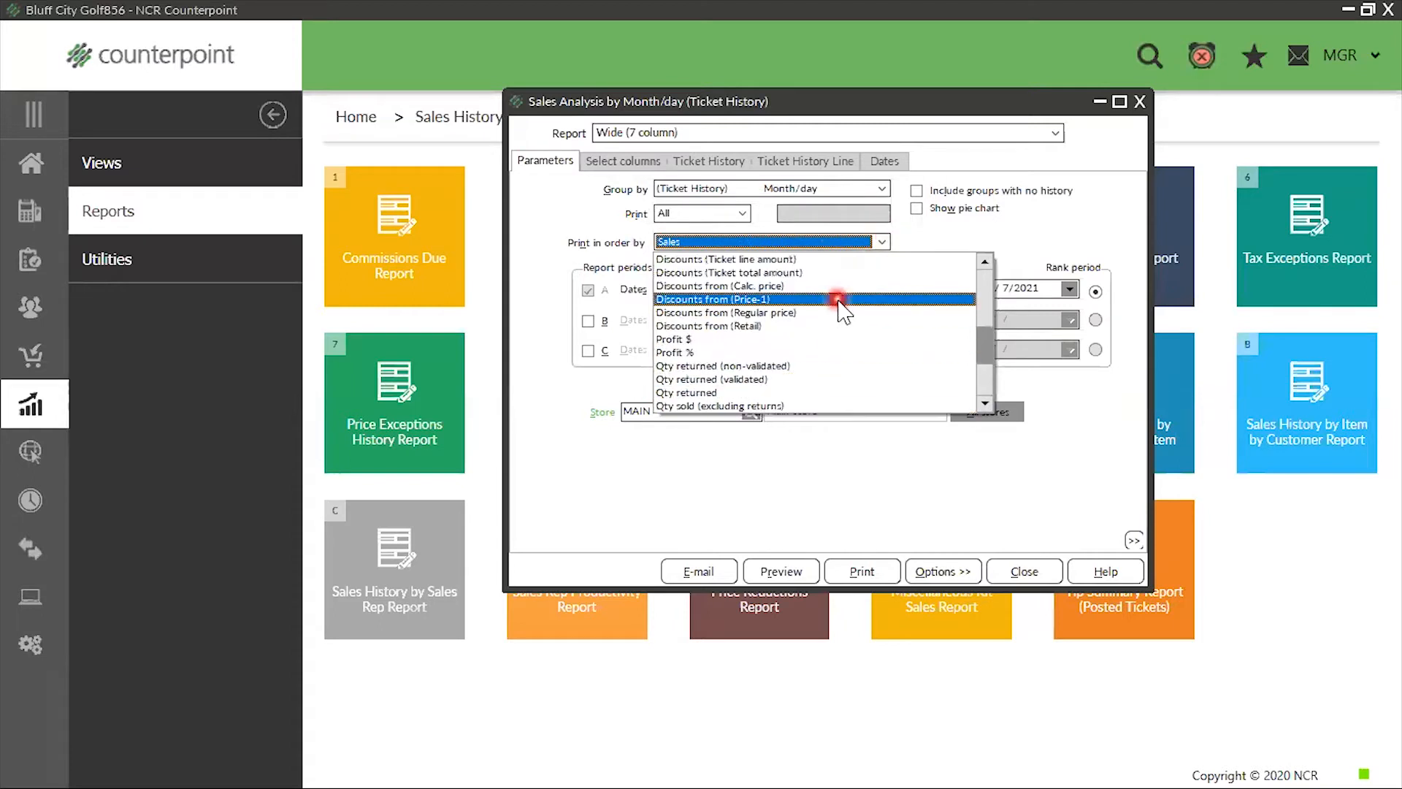
scroll(840, 301, up, 1)
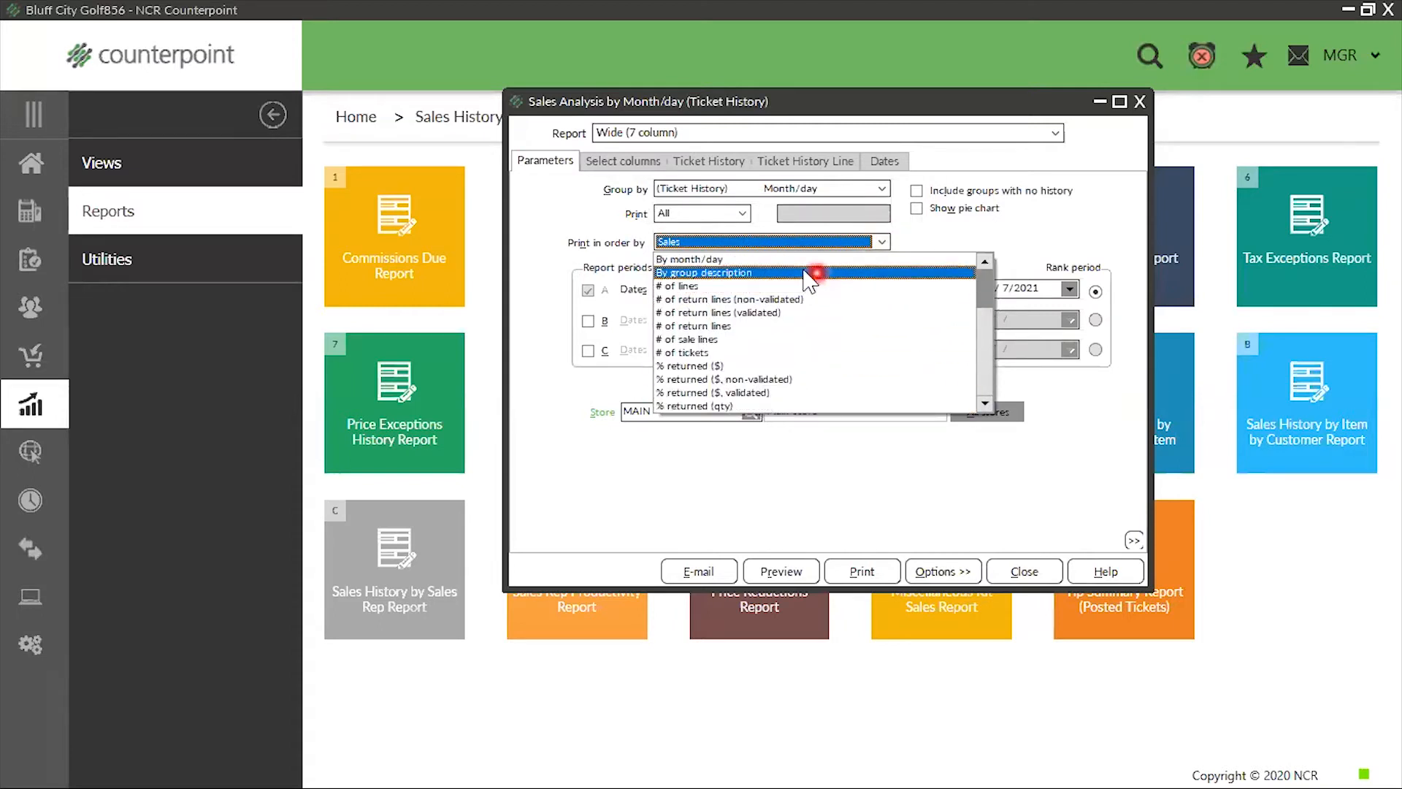
click(723, 260)
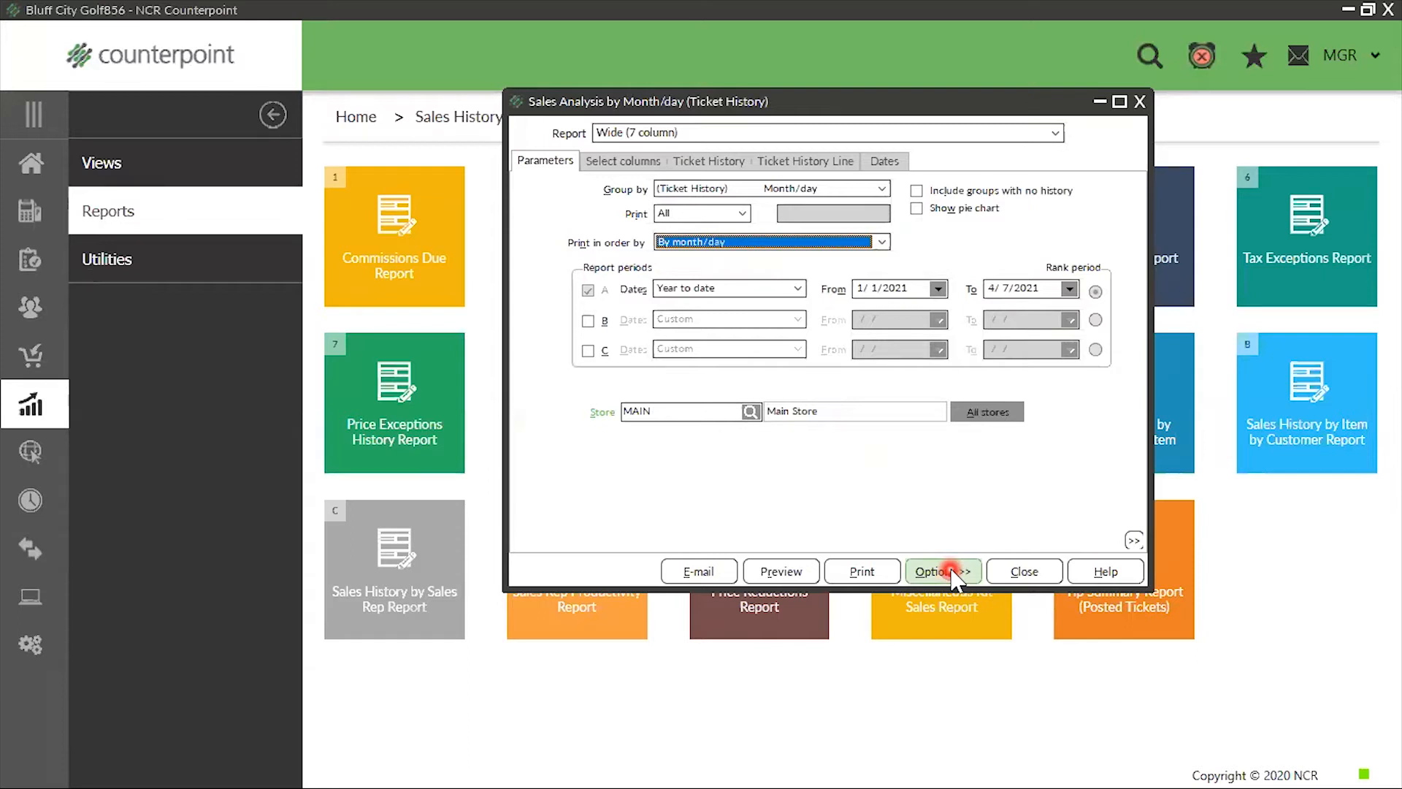
click(1141, 102)
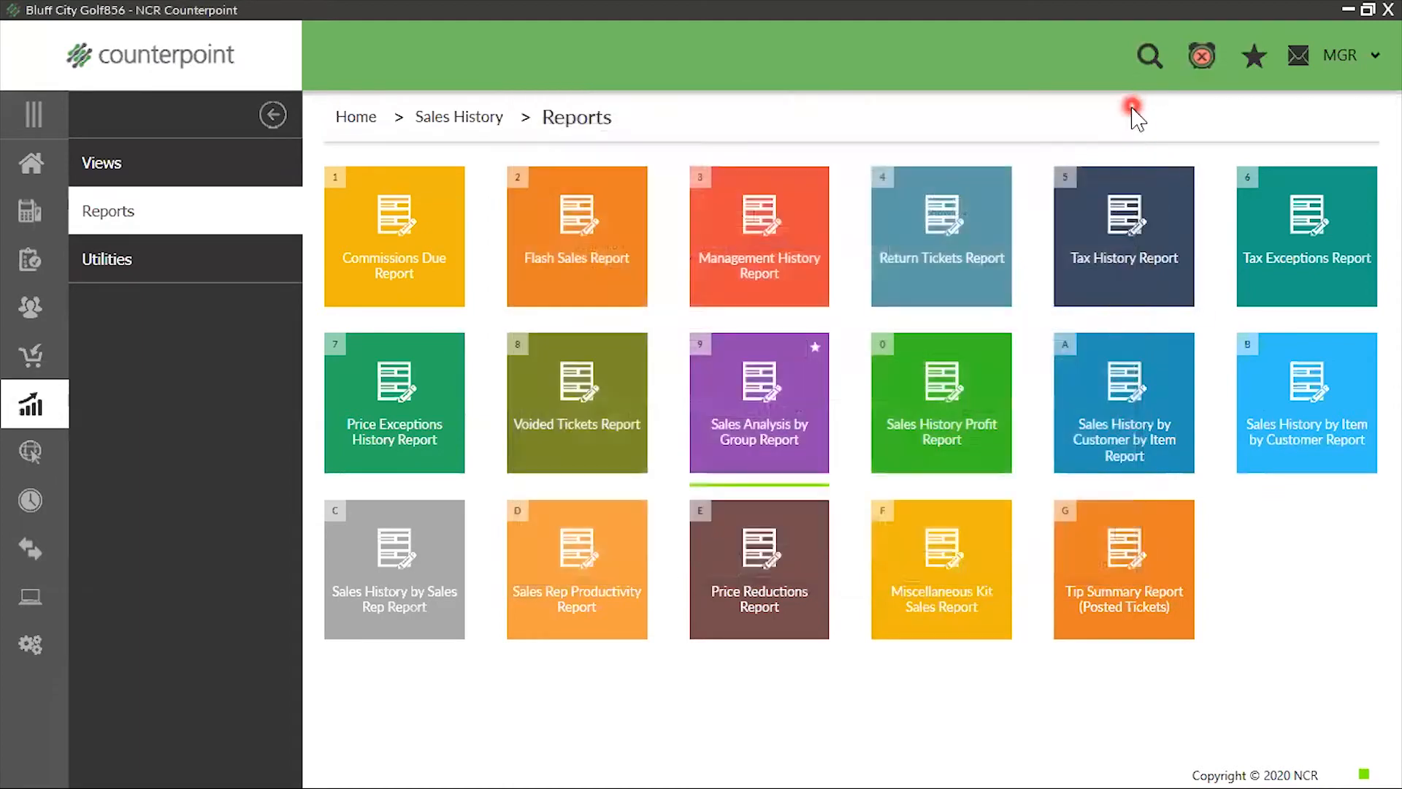
Open the Unposted Sales Analysis report from the Point of Sale reports
click(29, 164)
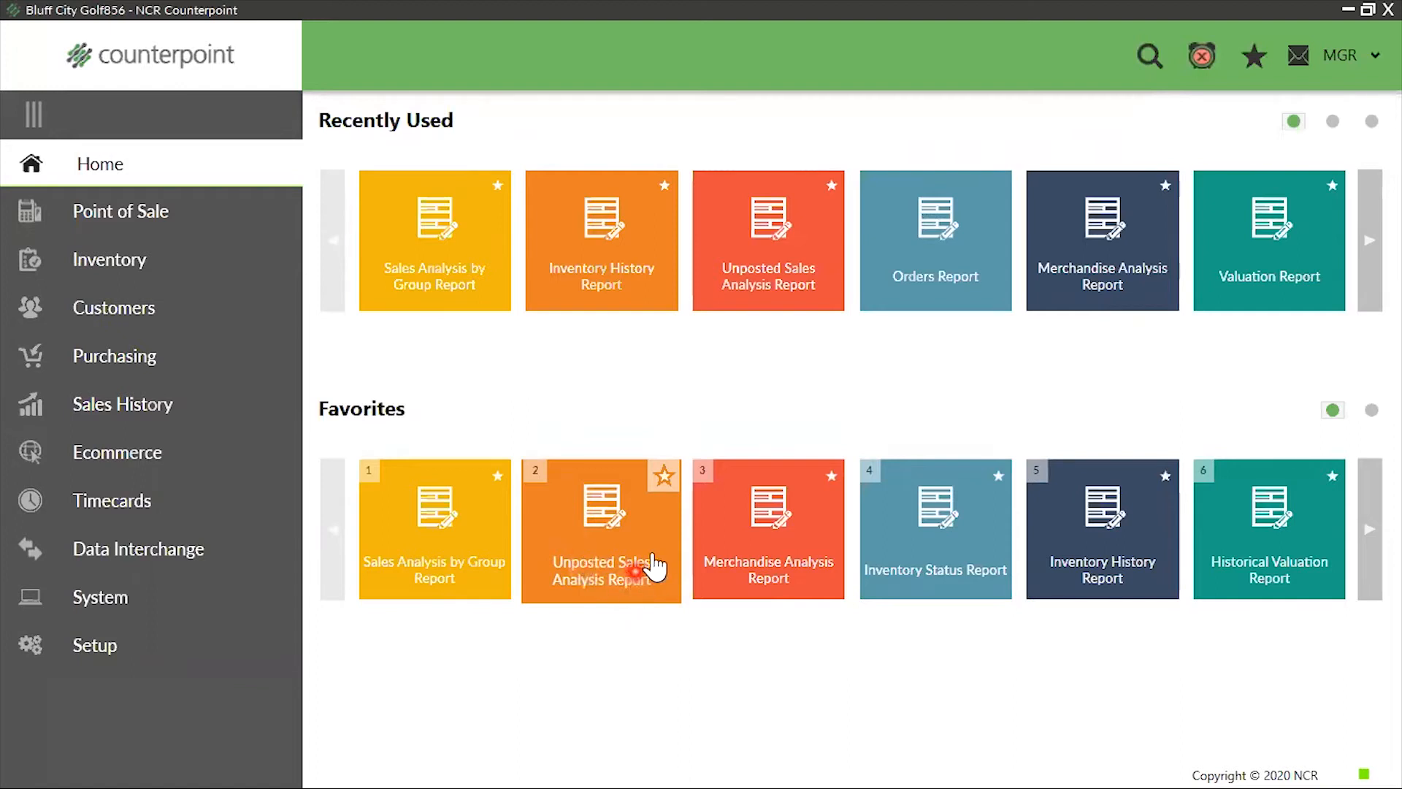
click(123, 212)
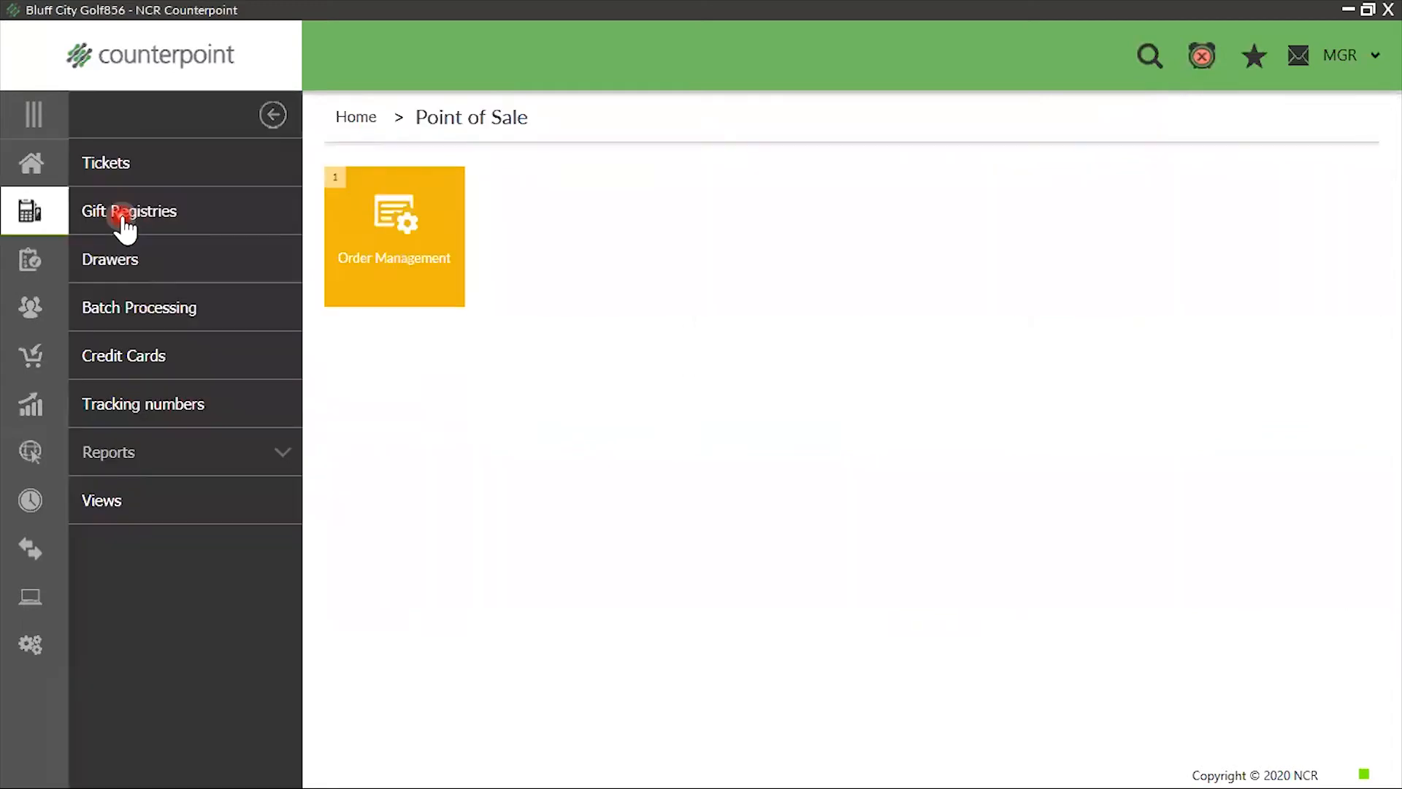
click(86, 454)
click(940, 411)
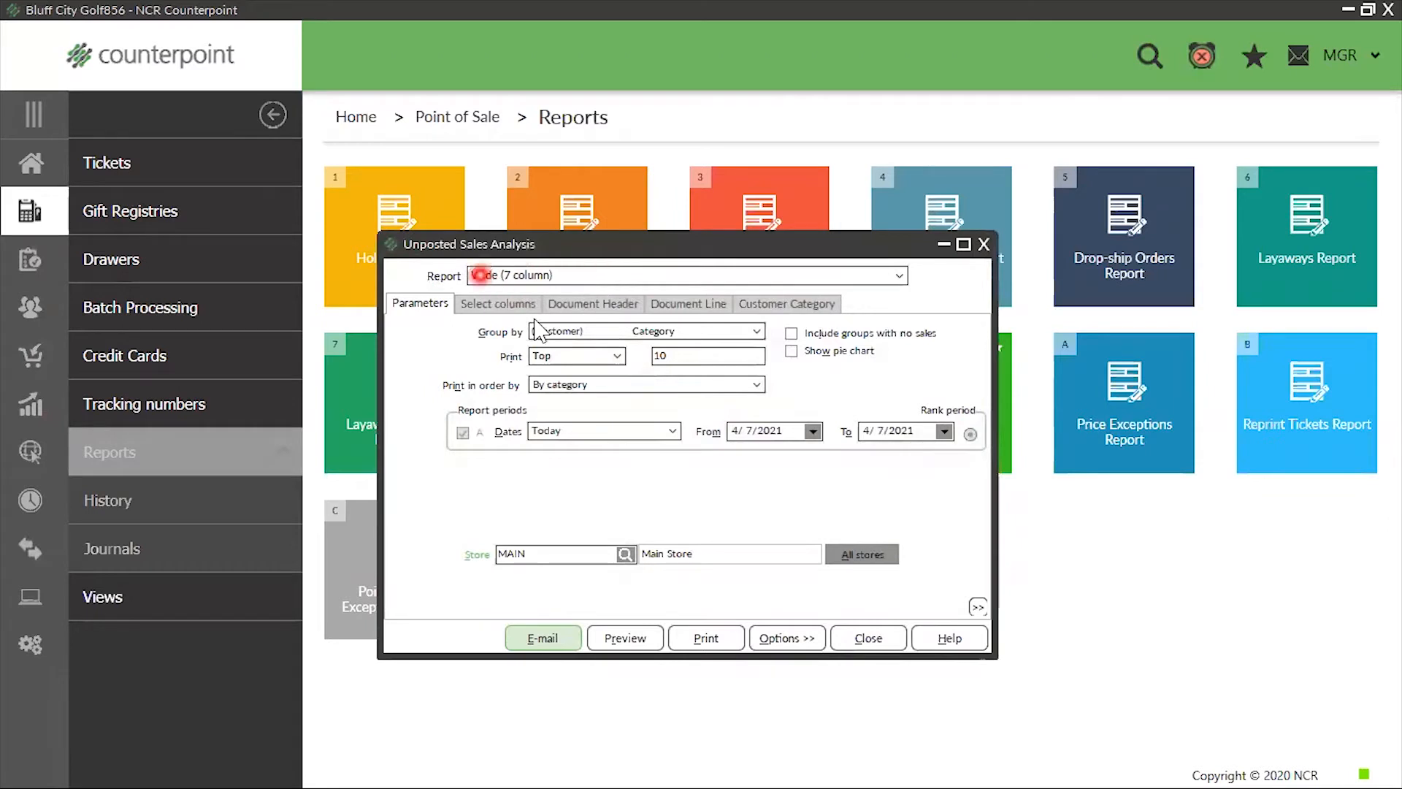
Examine the customer, document header and document line grouping options for Unposted Sales Analysis, leaving the Customer Category grouping selected
click(759, 334)
scroll(661, 420, down, 1)
scroll(661, 424, down, 1)
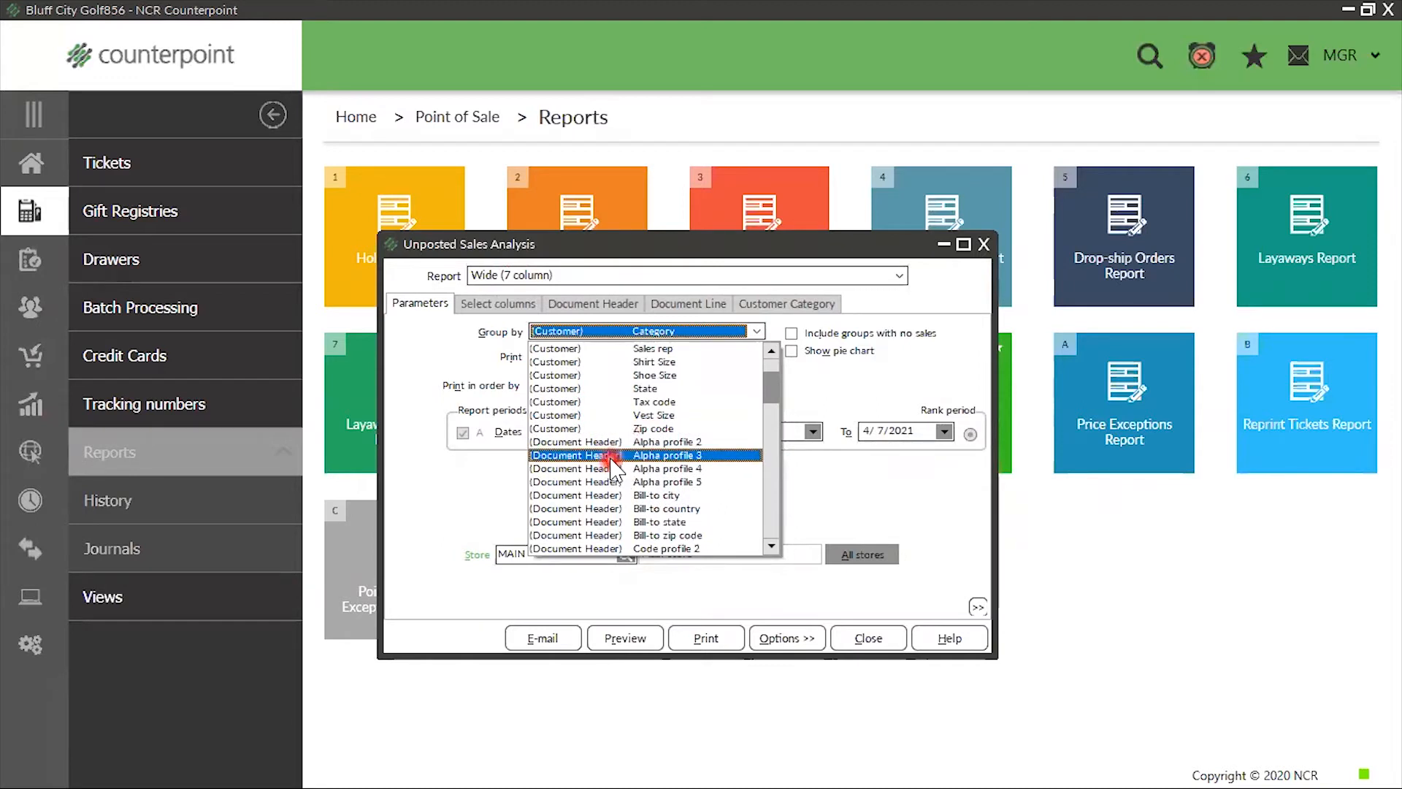
scroll(612, 462, down, 4)
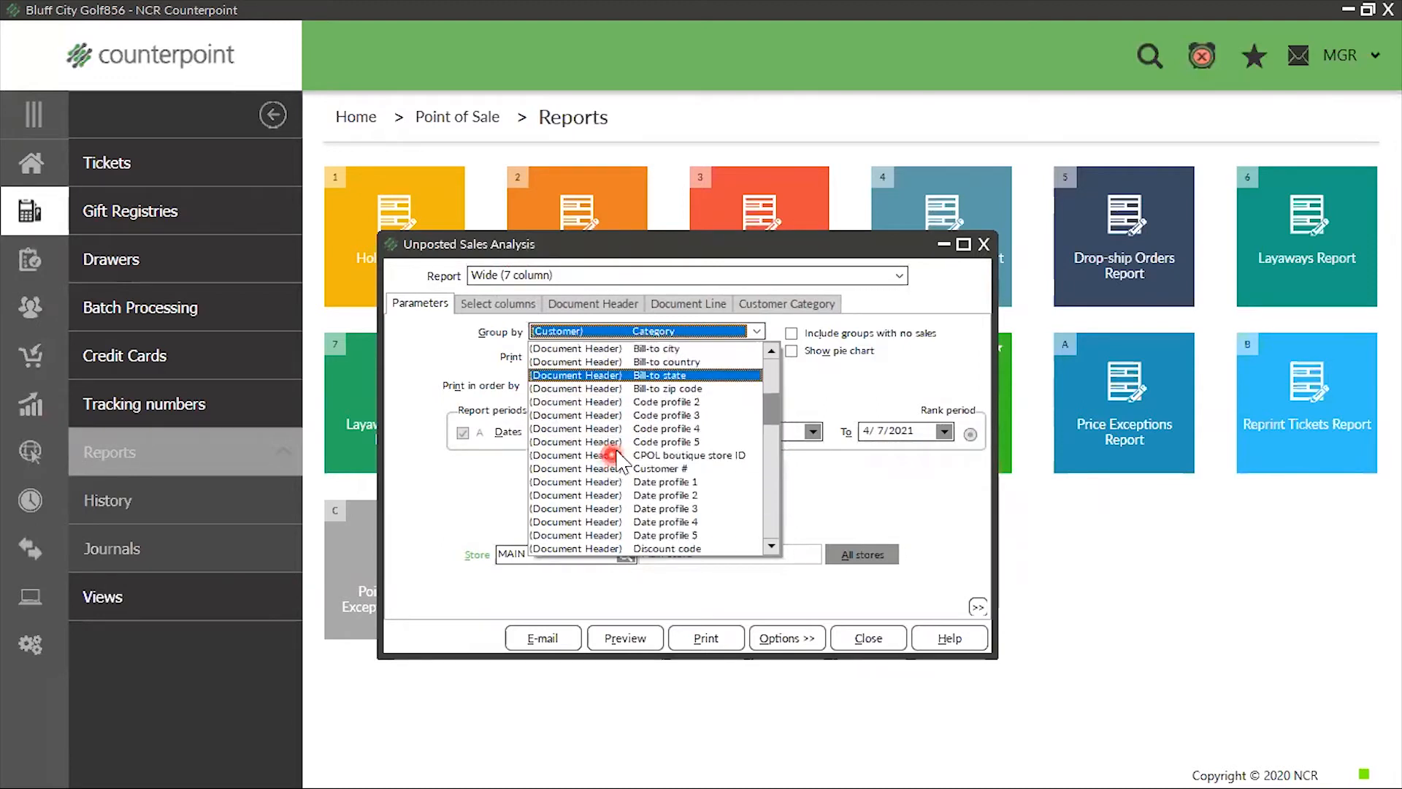
scroll(615, 466, down, 5)
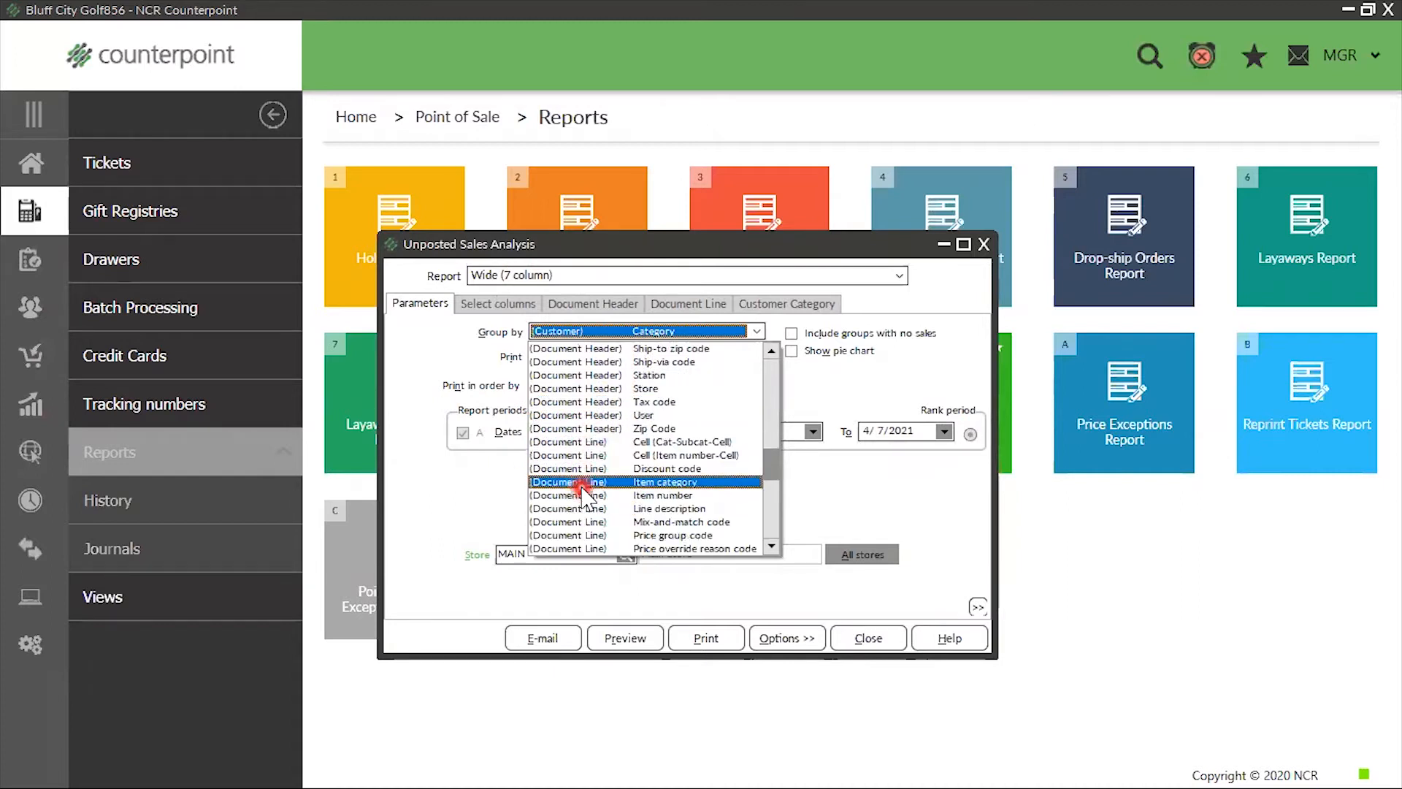
click(807, 477)
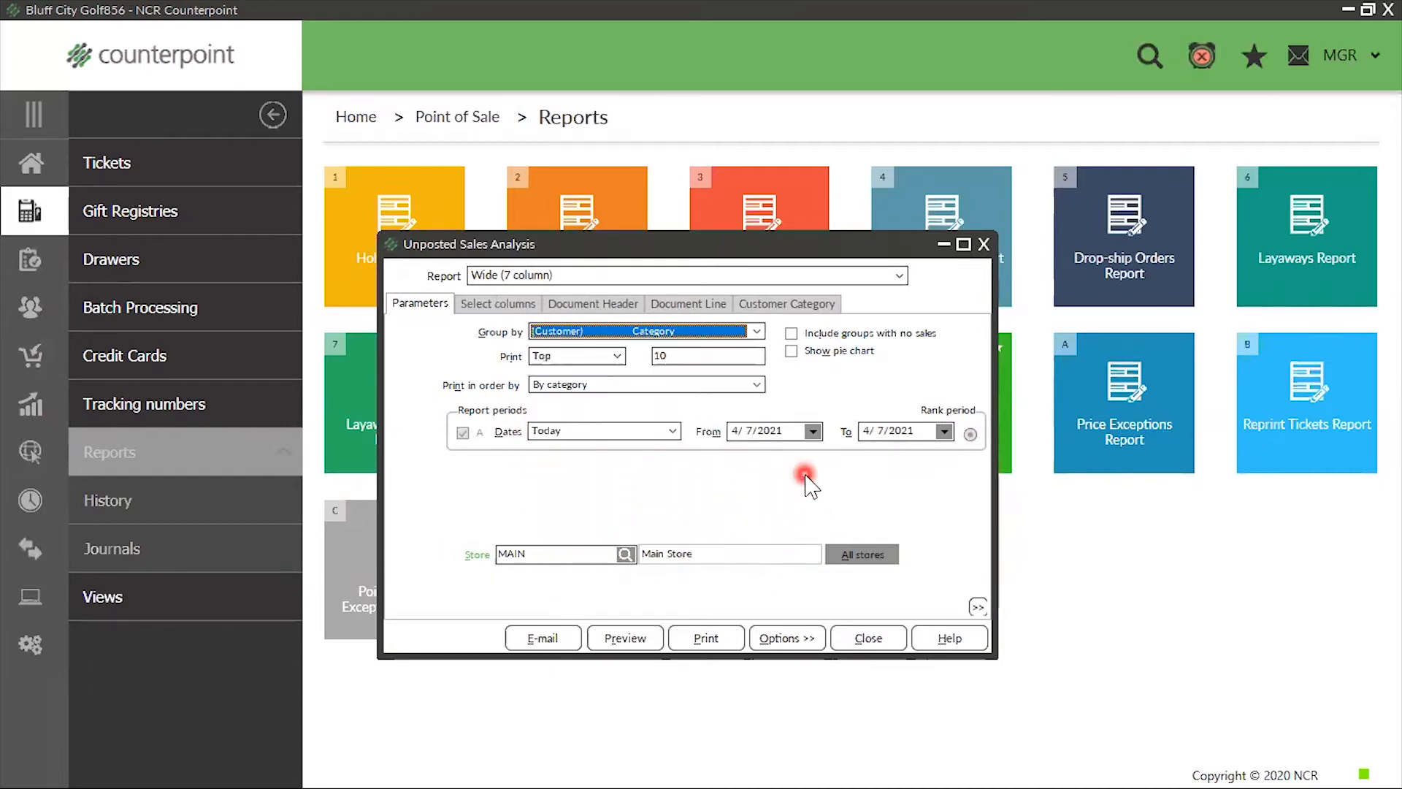
Load the saved "Sales by item" parameters into the Unposted Sales Analysis report
click(792, 640)
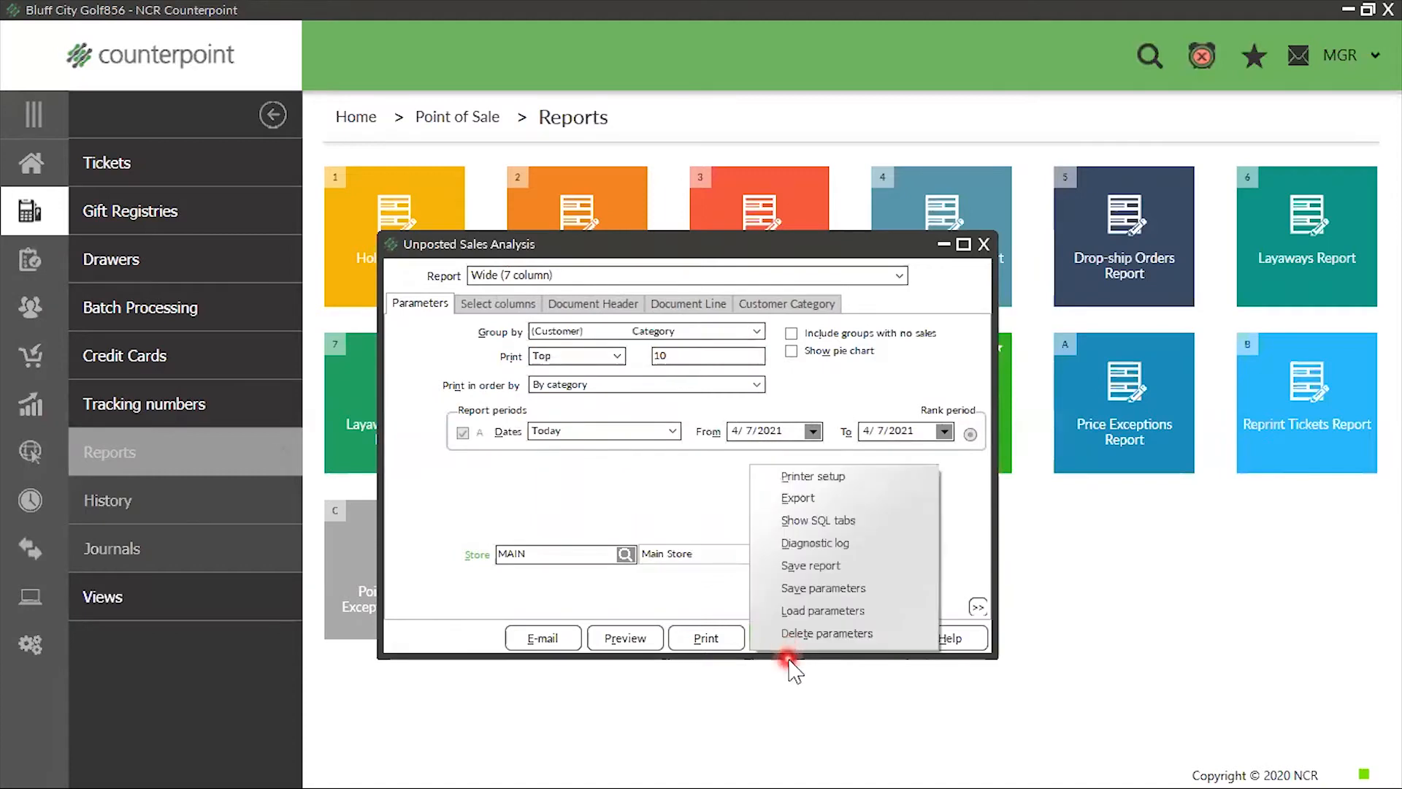
click(807, 612)
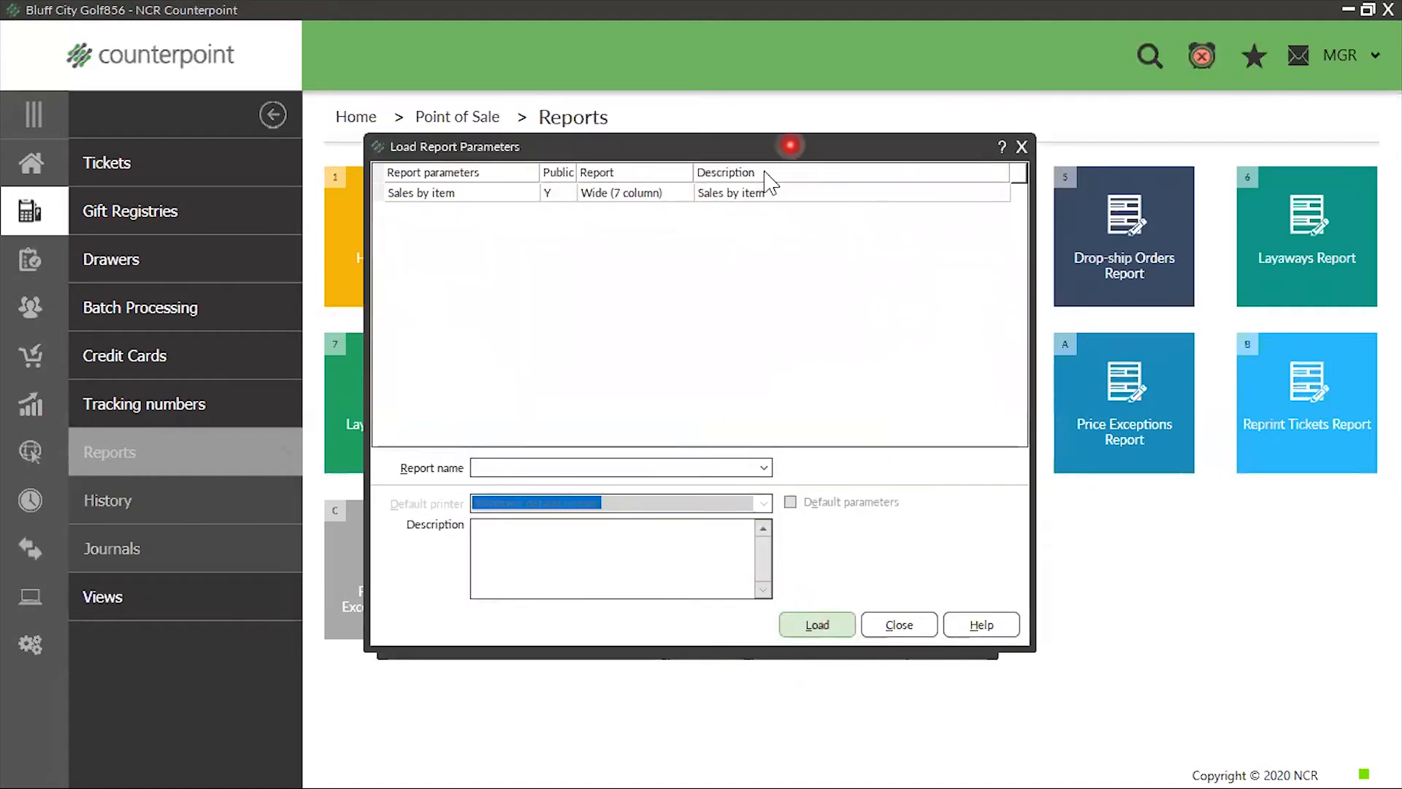
click(783, 193)
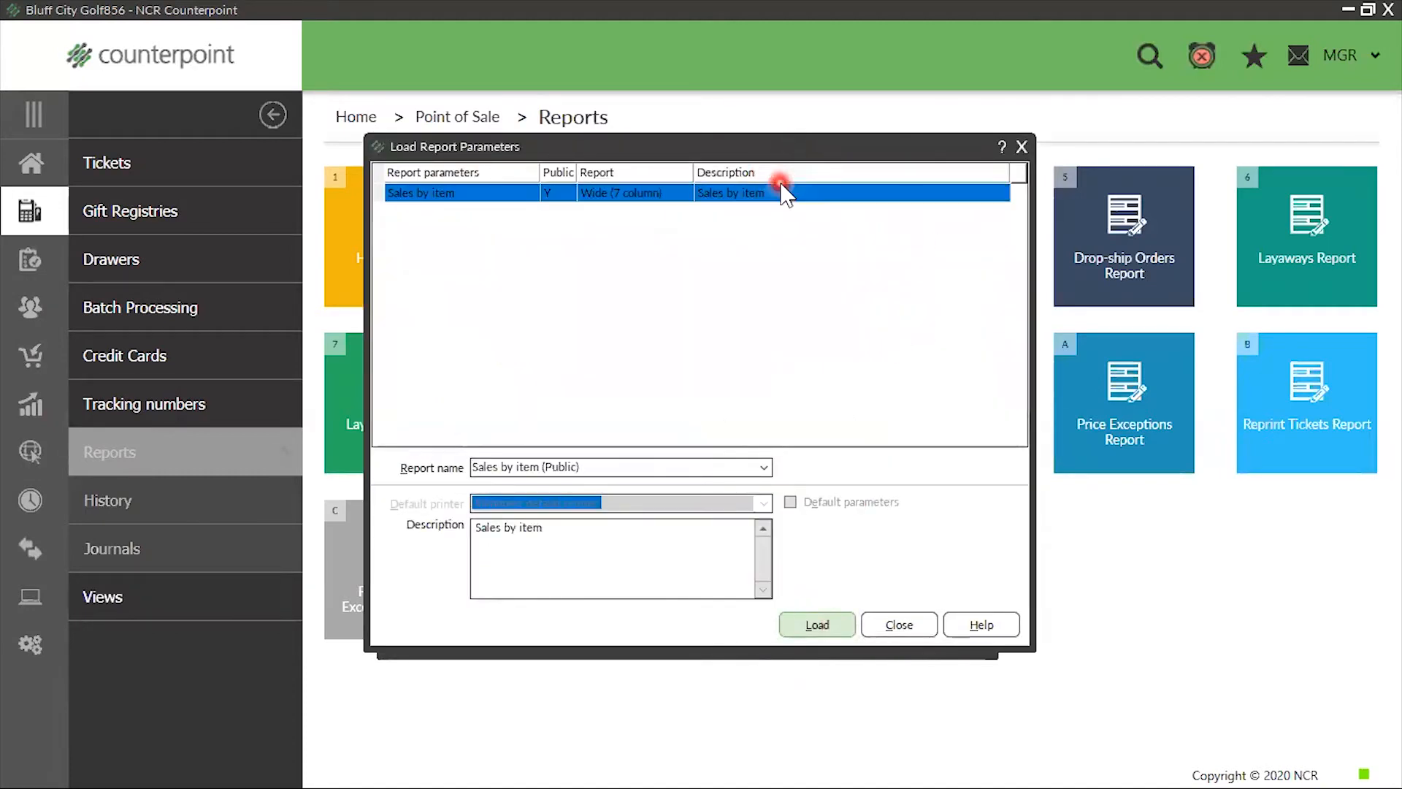
click(821, 626)
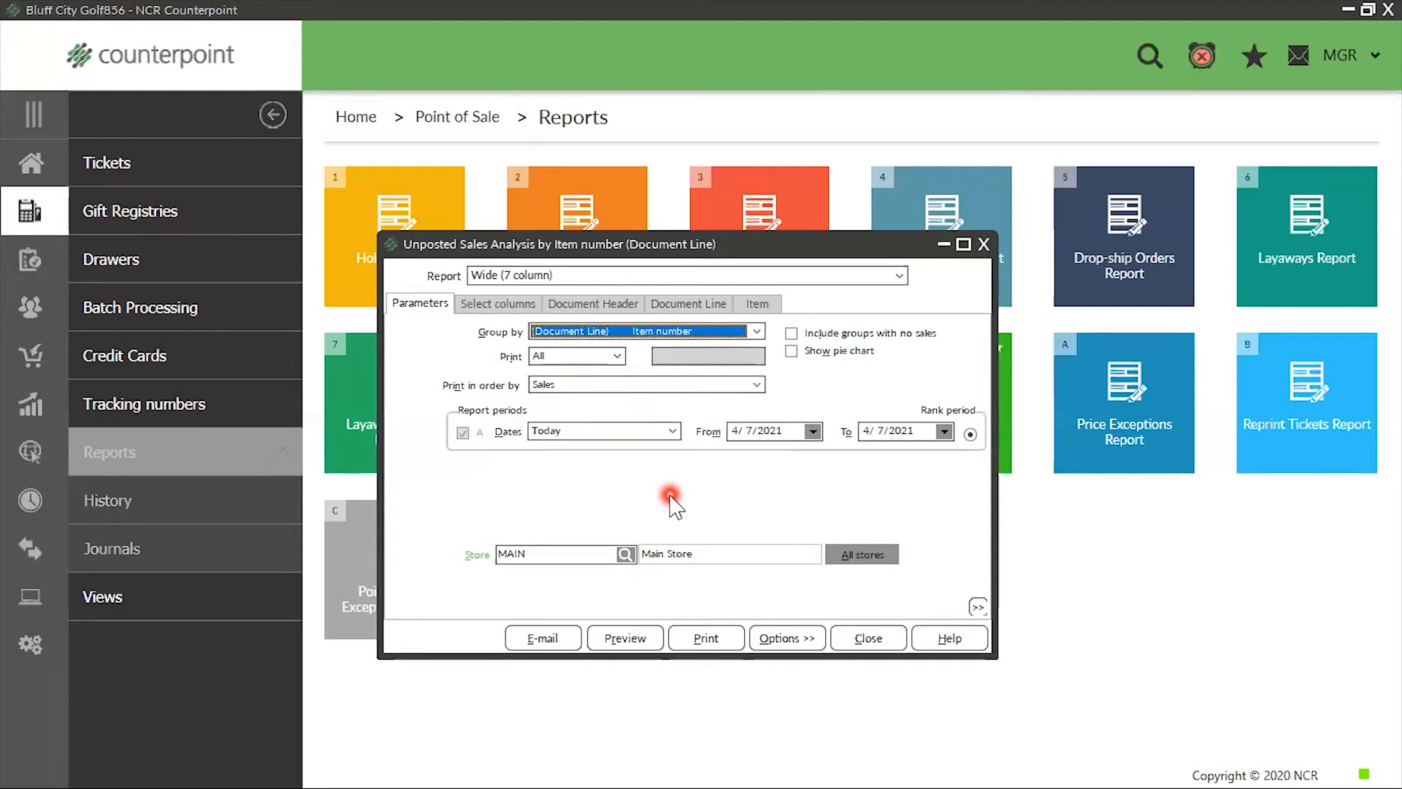
Turn off dollar rounding for the report's columns, and review the Document Header and Document Line filters
click(499, 304)
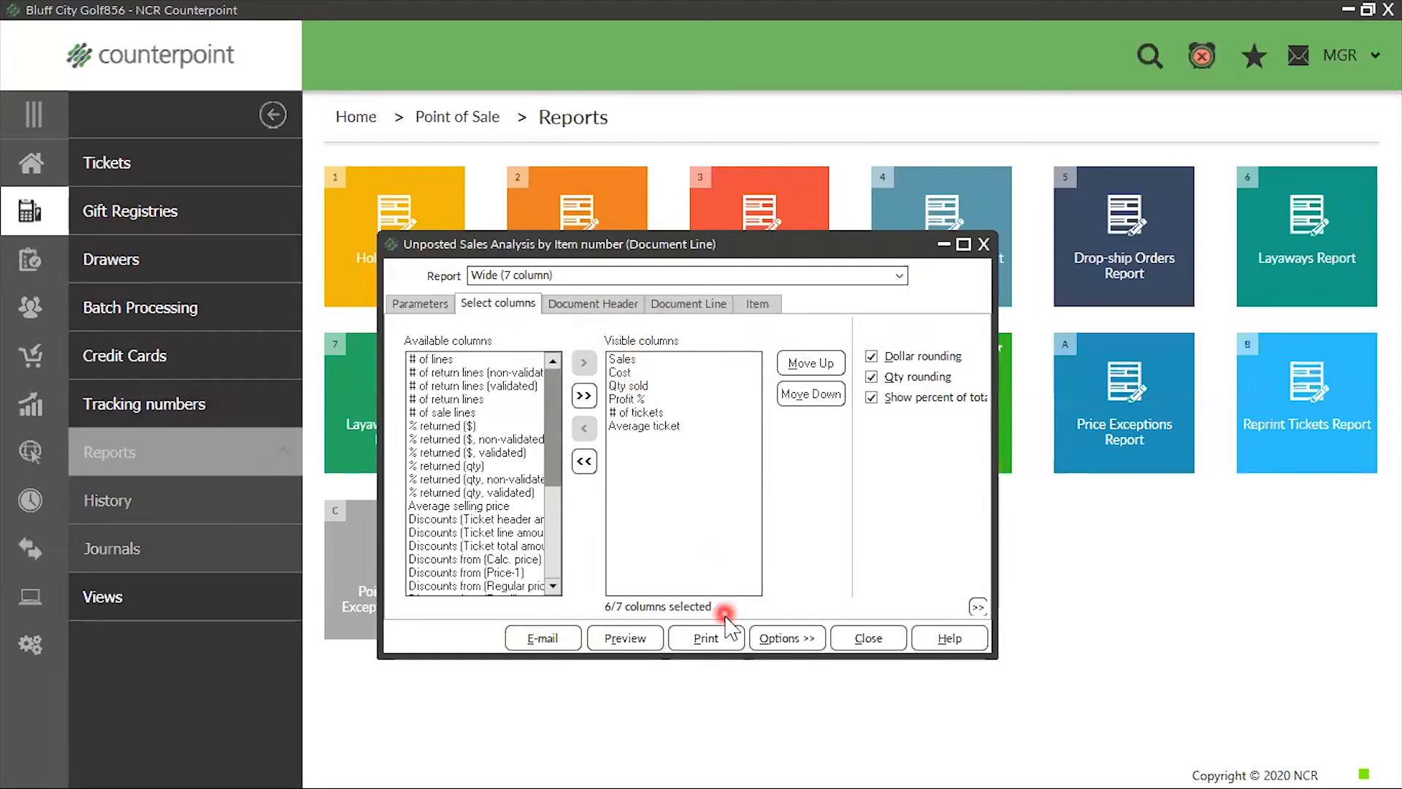
click(872, 356)
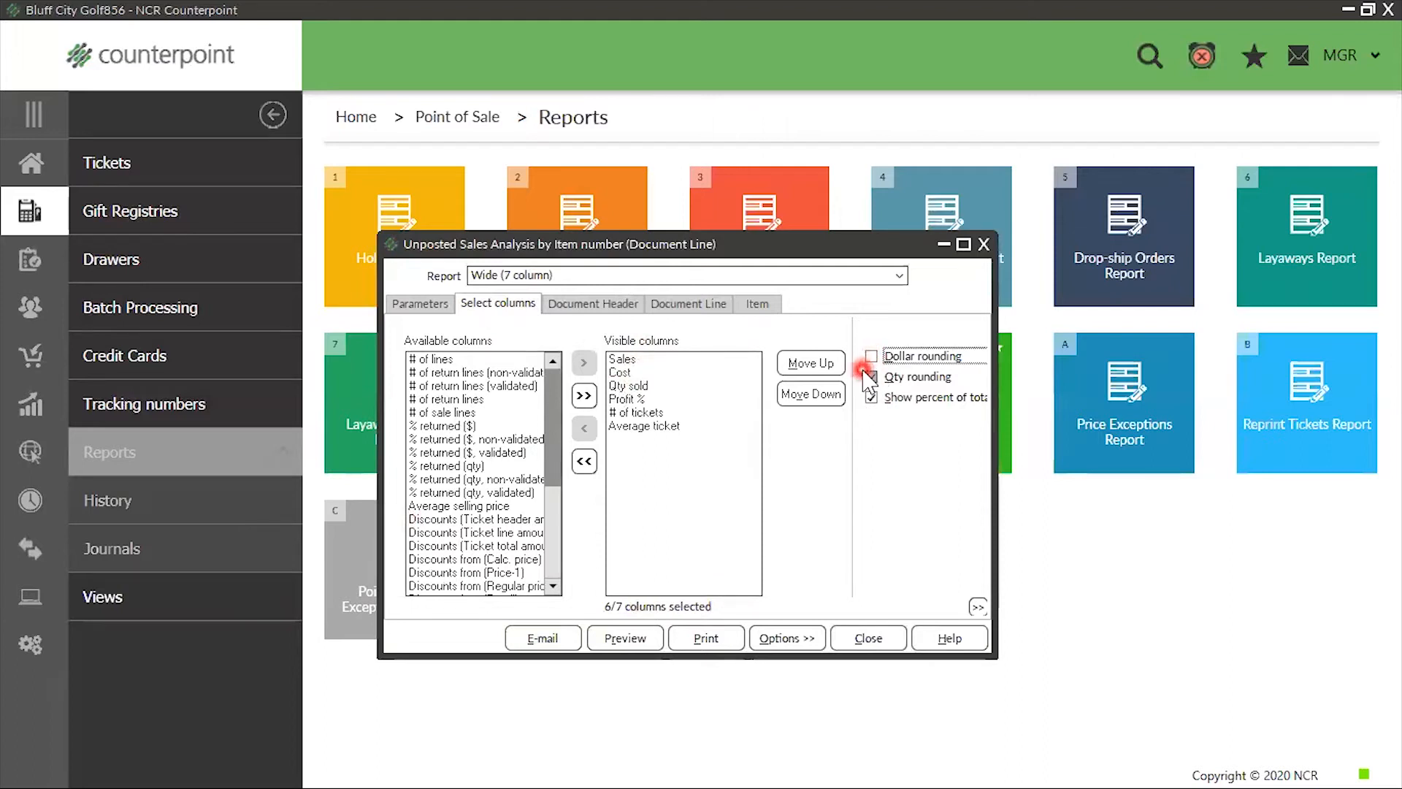
click(589, 304)
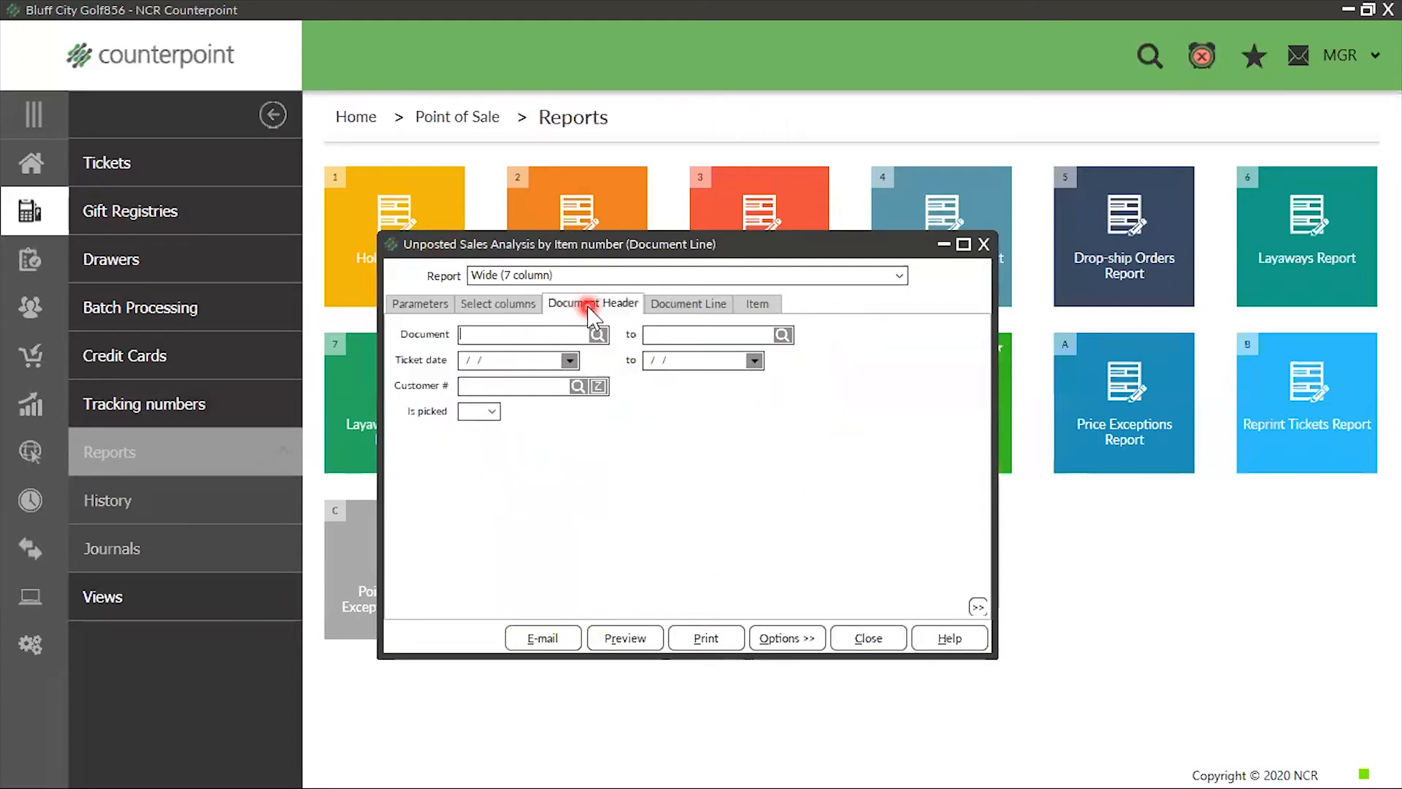
click(700, 305)
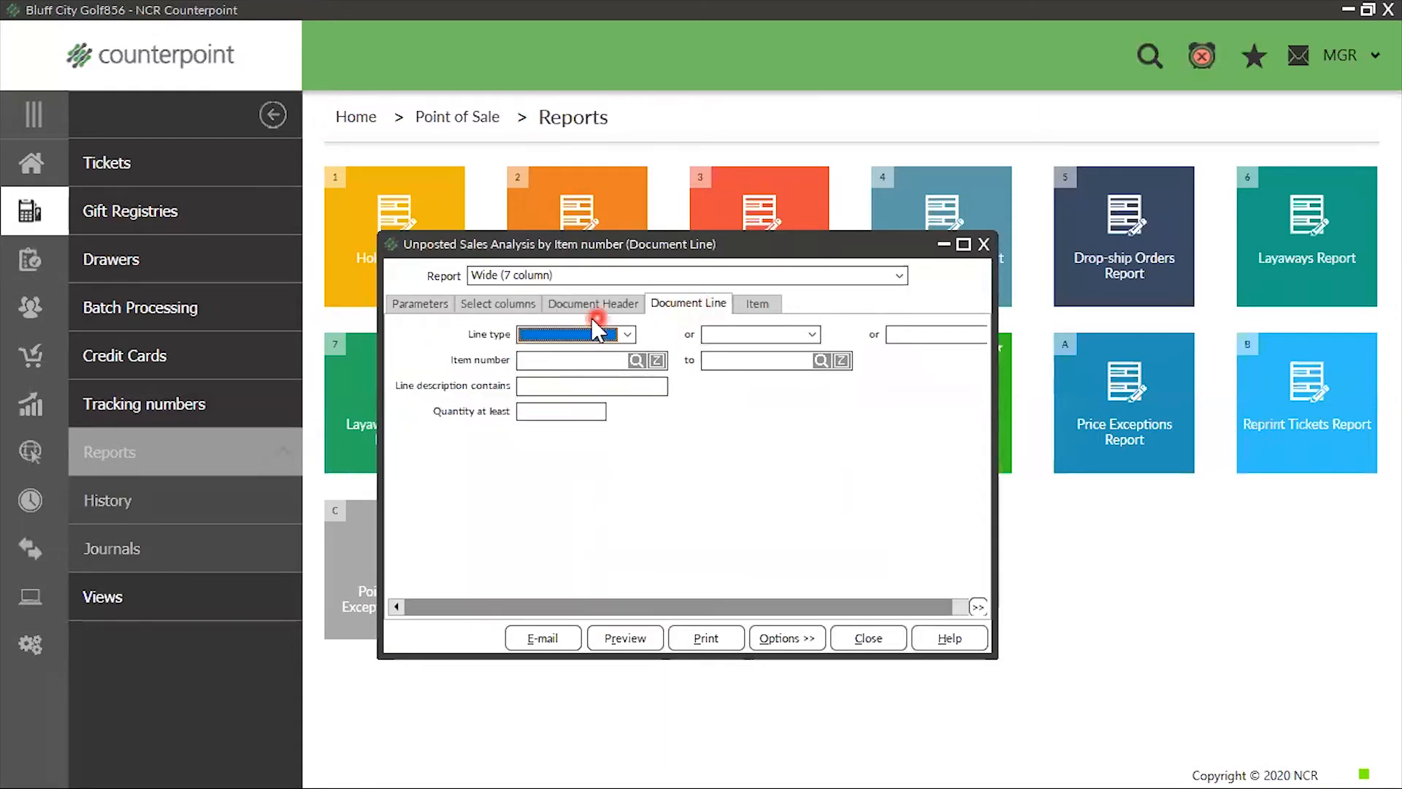
click(420, 303)
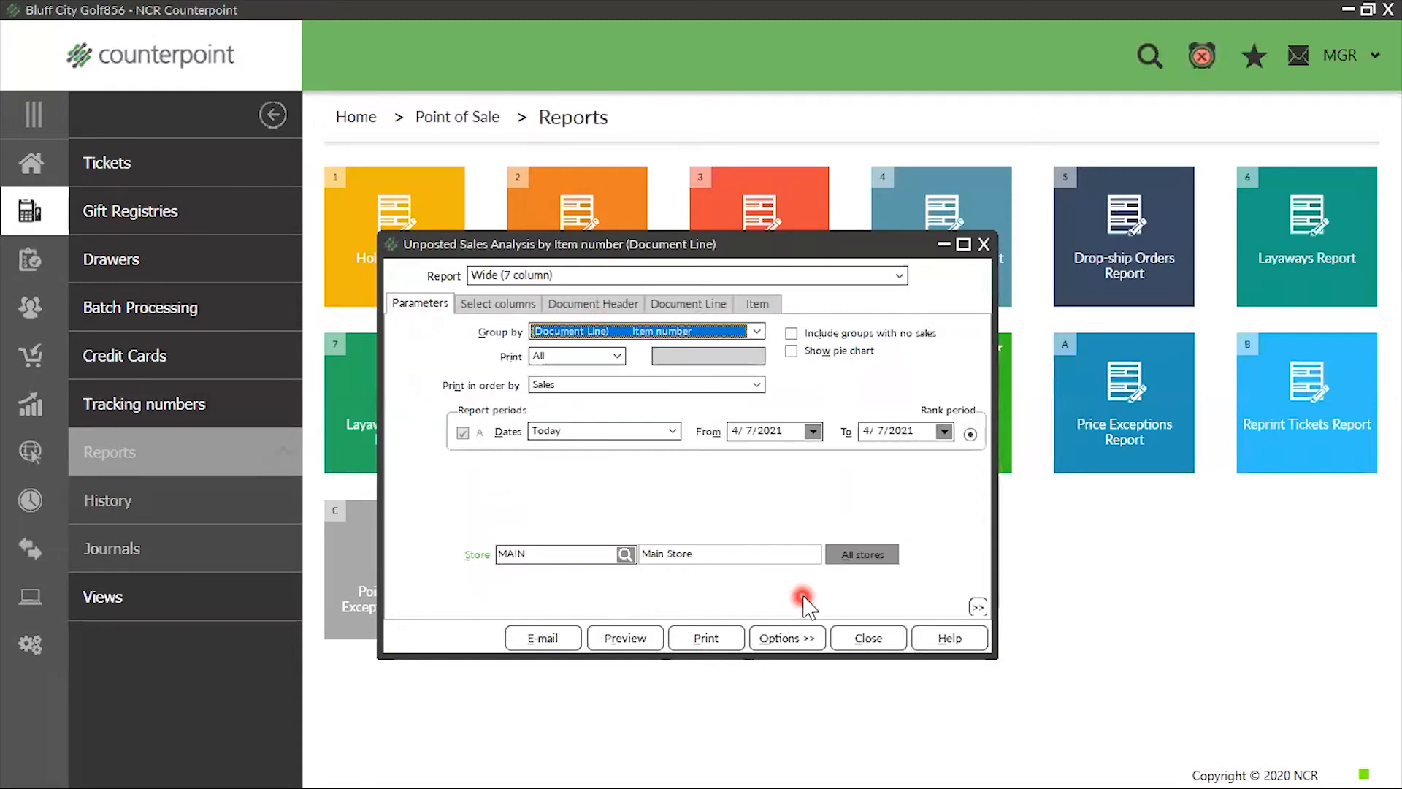
Save the current settings to the public "Sales by item" parameter set
click(796, 639)
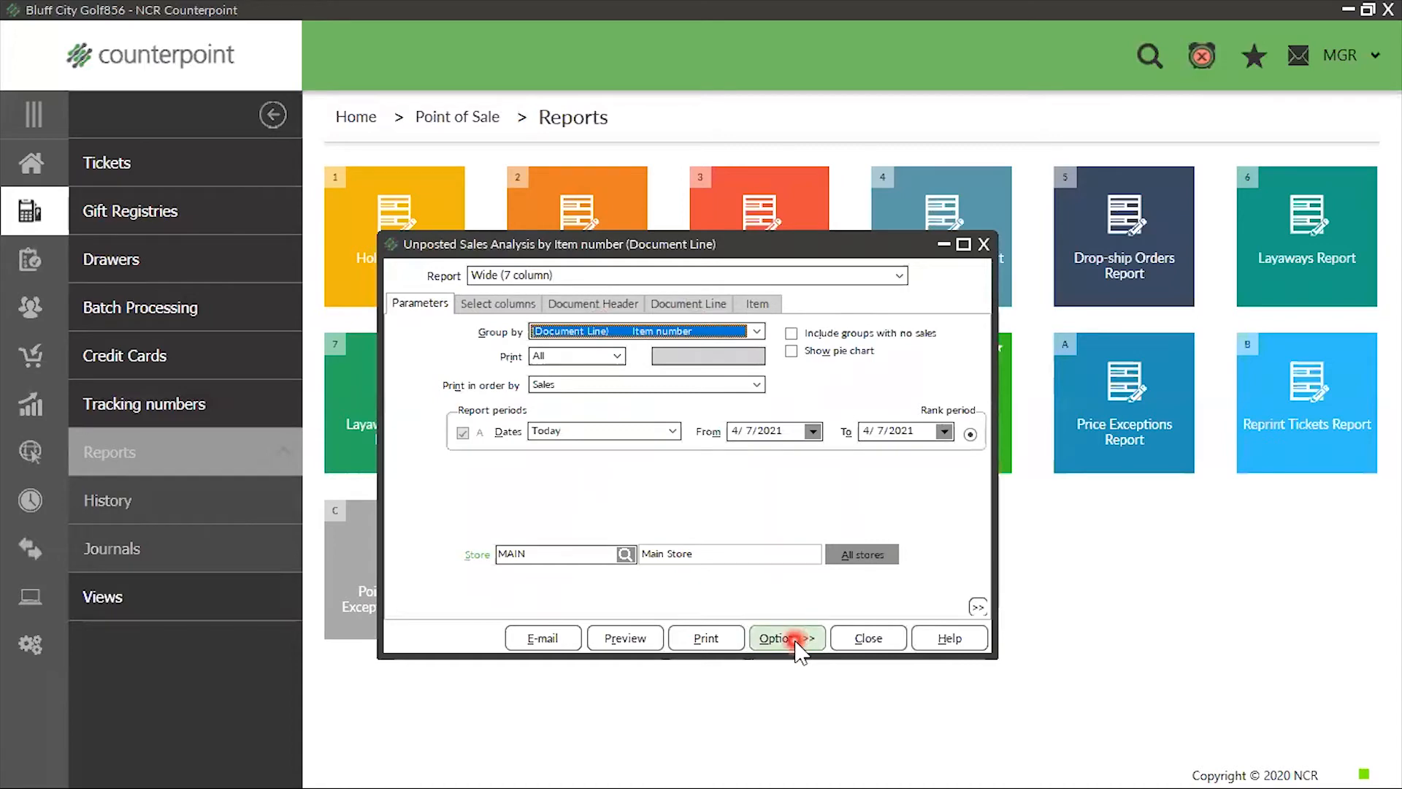
click(808, 586)
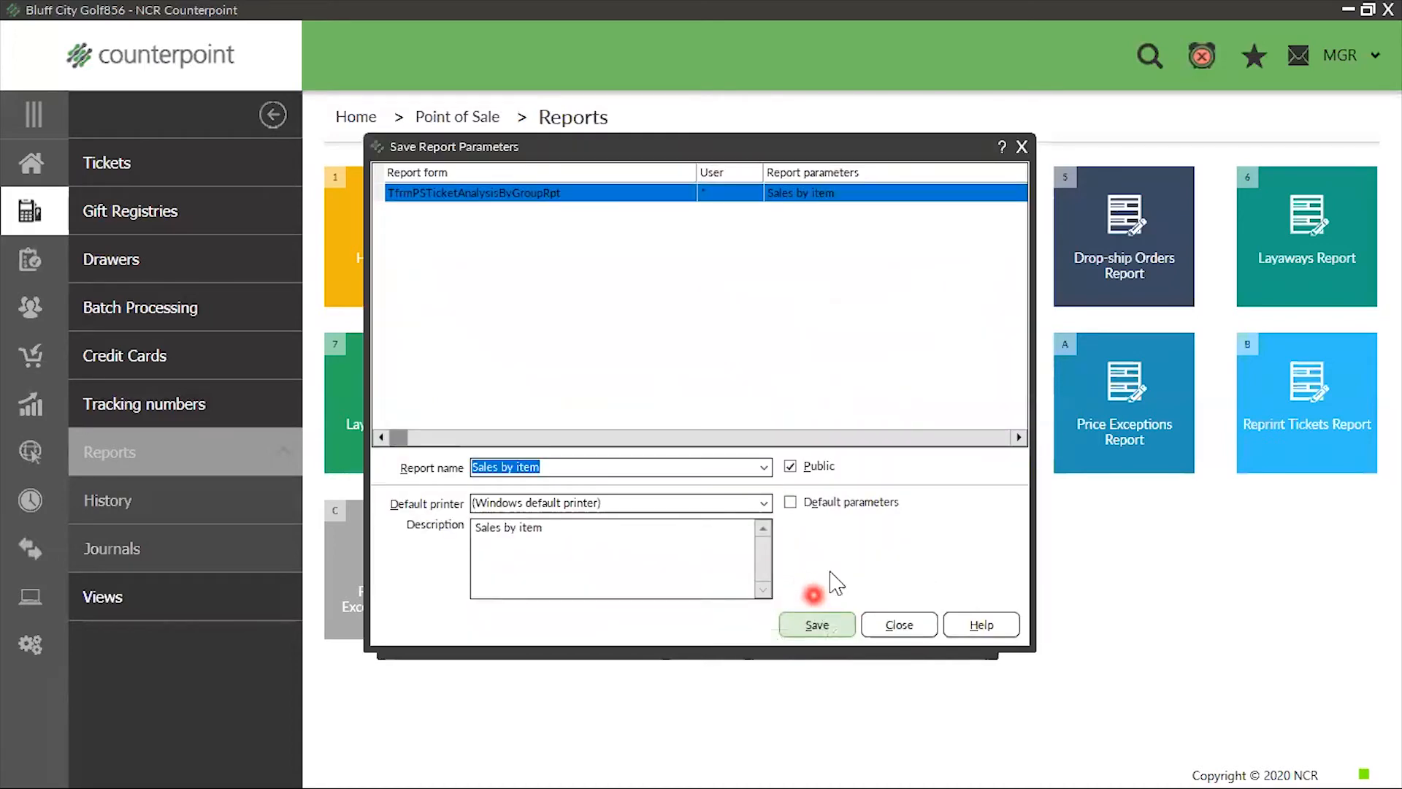
click(833, 630)
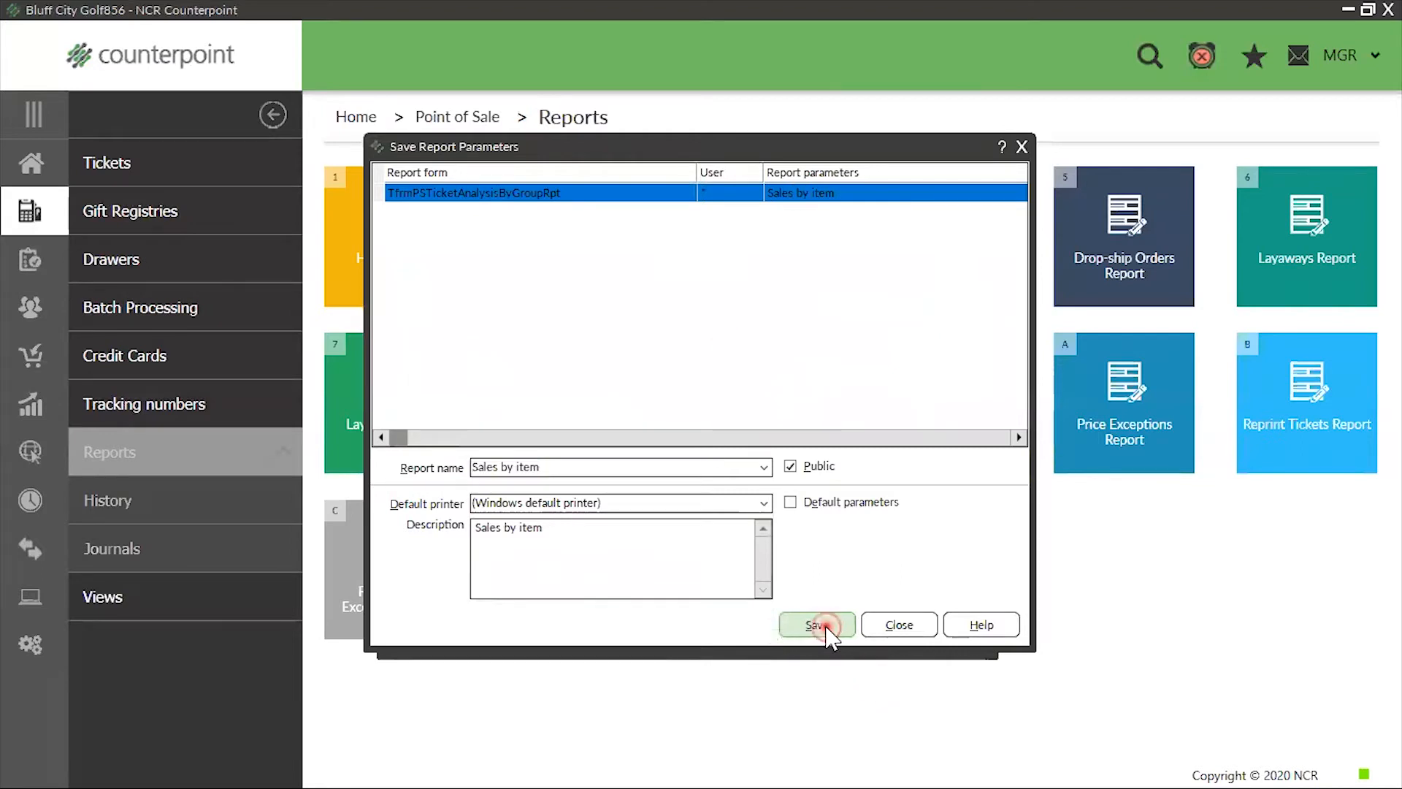
Finish saving the "Sales by item" parameters, and review the report's visible columns and parameters
click(768, 427)
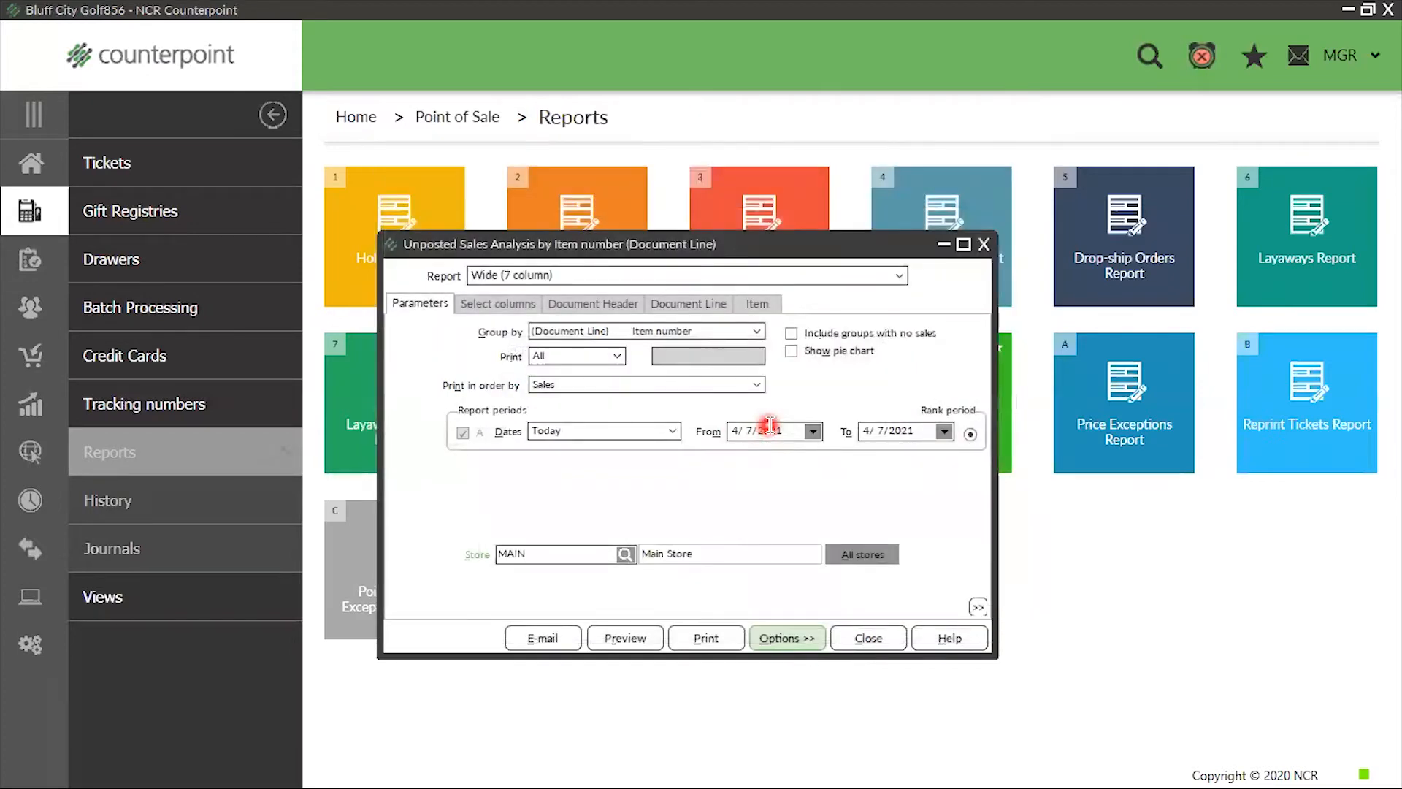
click(497, 302)
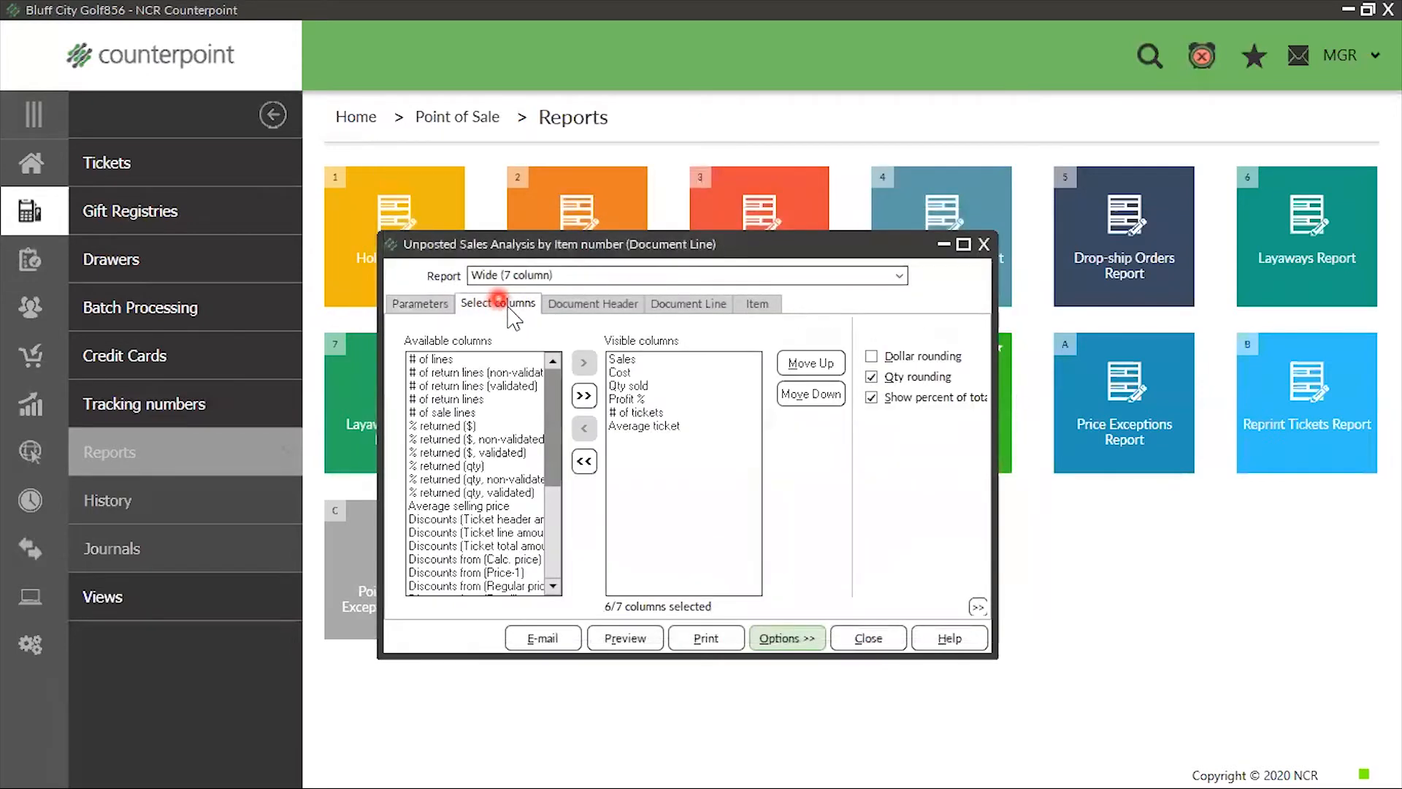
click(398, 308)
click(615, 652)
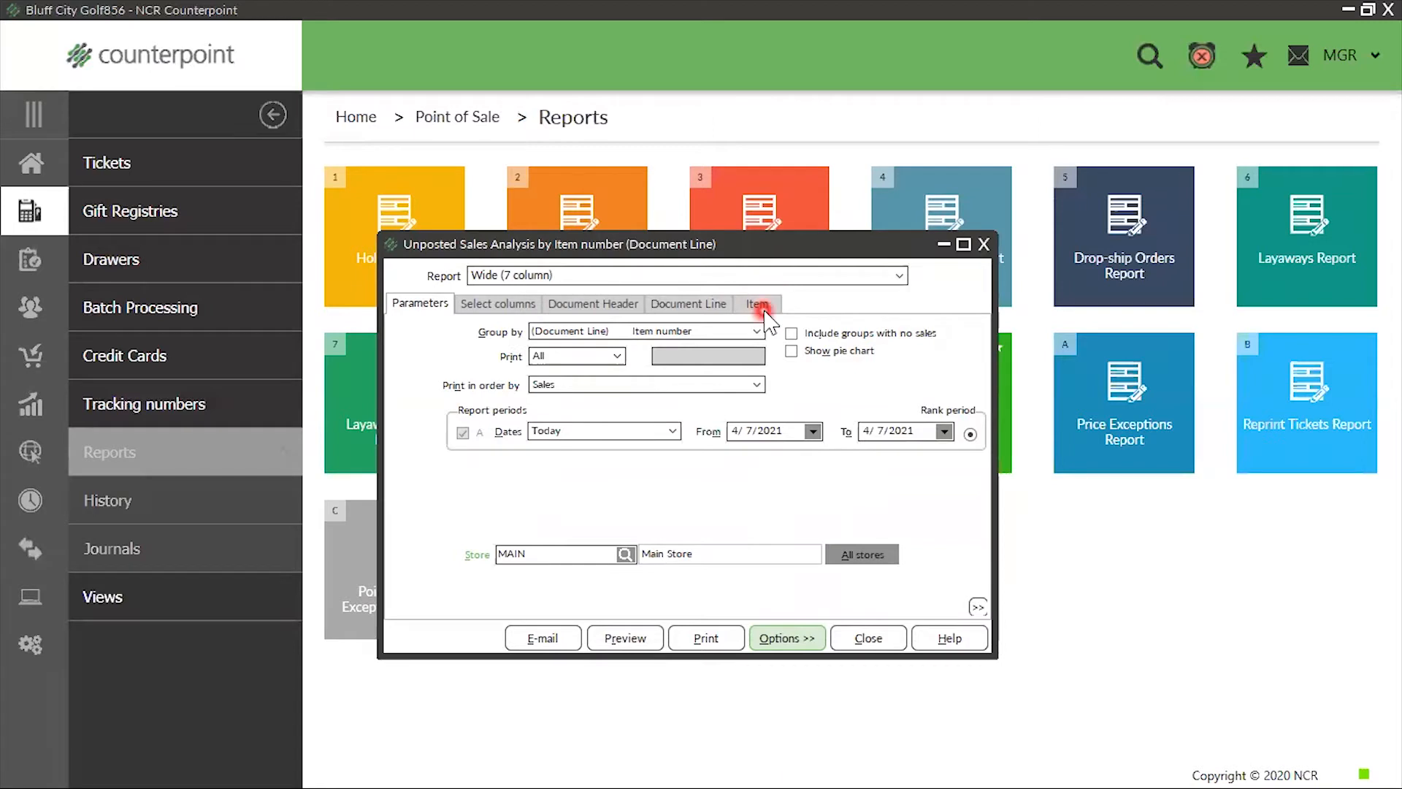
Group the Unposted Sales Analysis report by document line item category, and review its visible columns
click(753, 336)
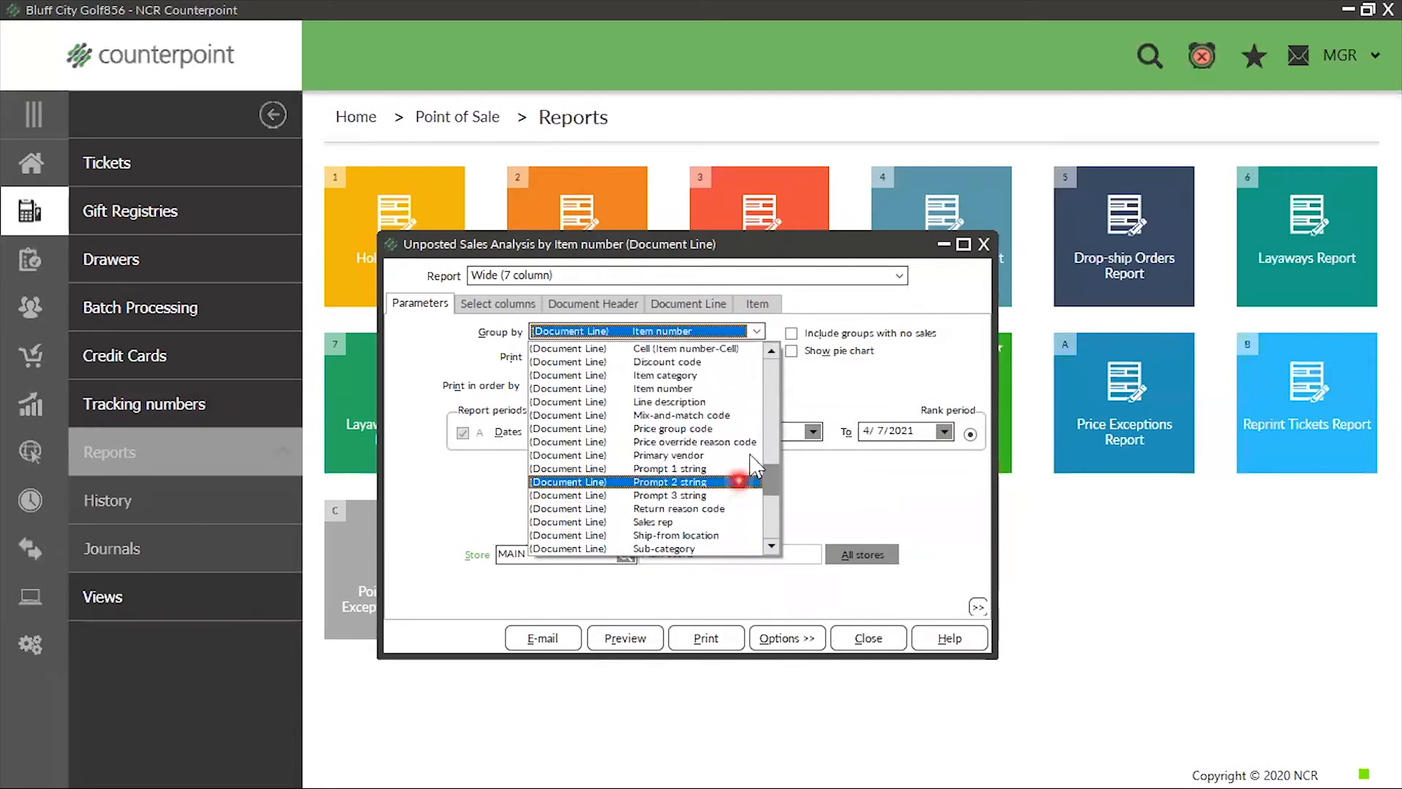
click(672, 375)
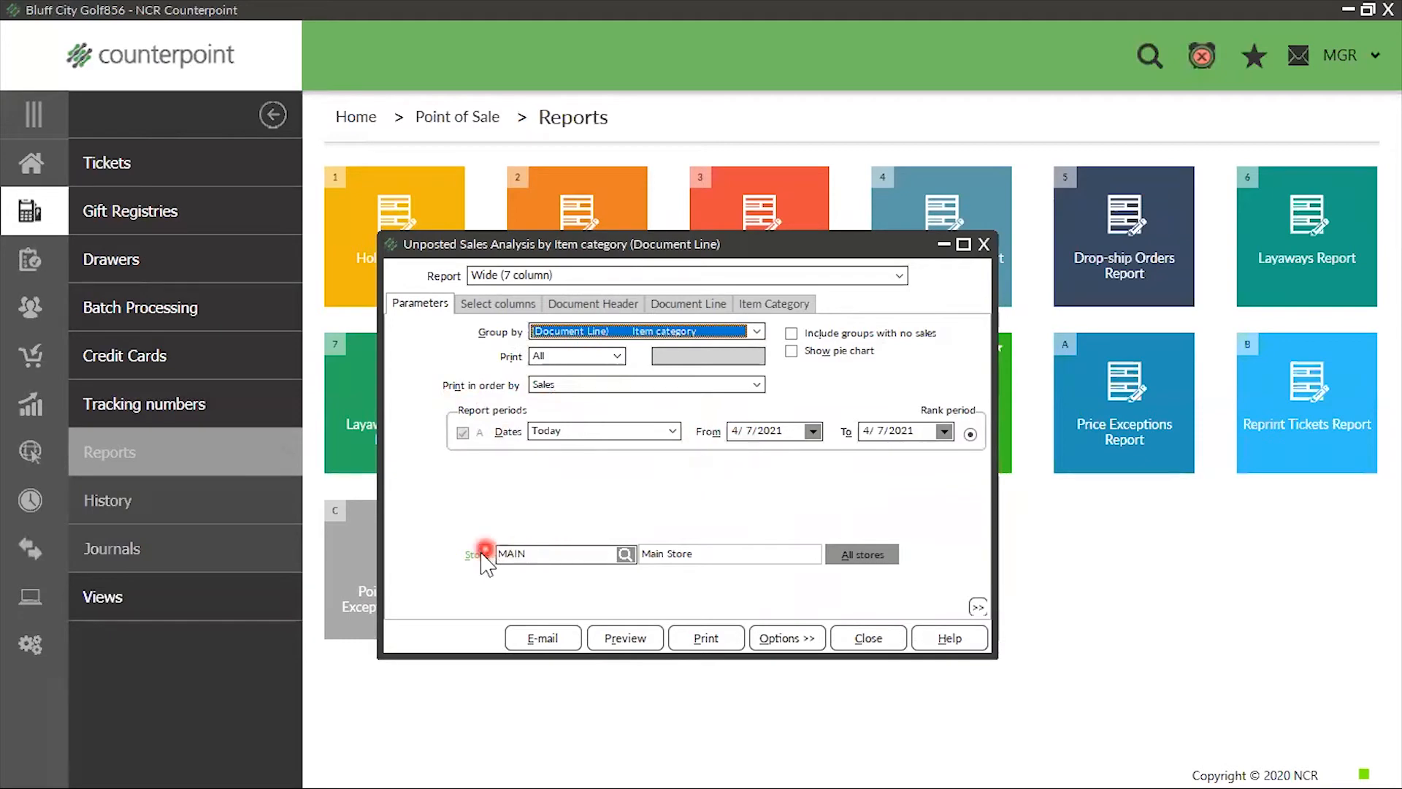
click(504, 304)
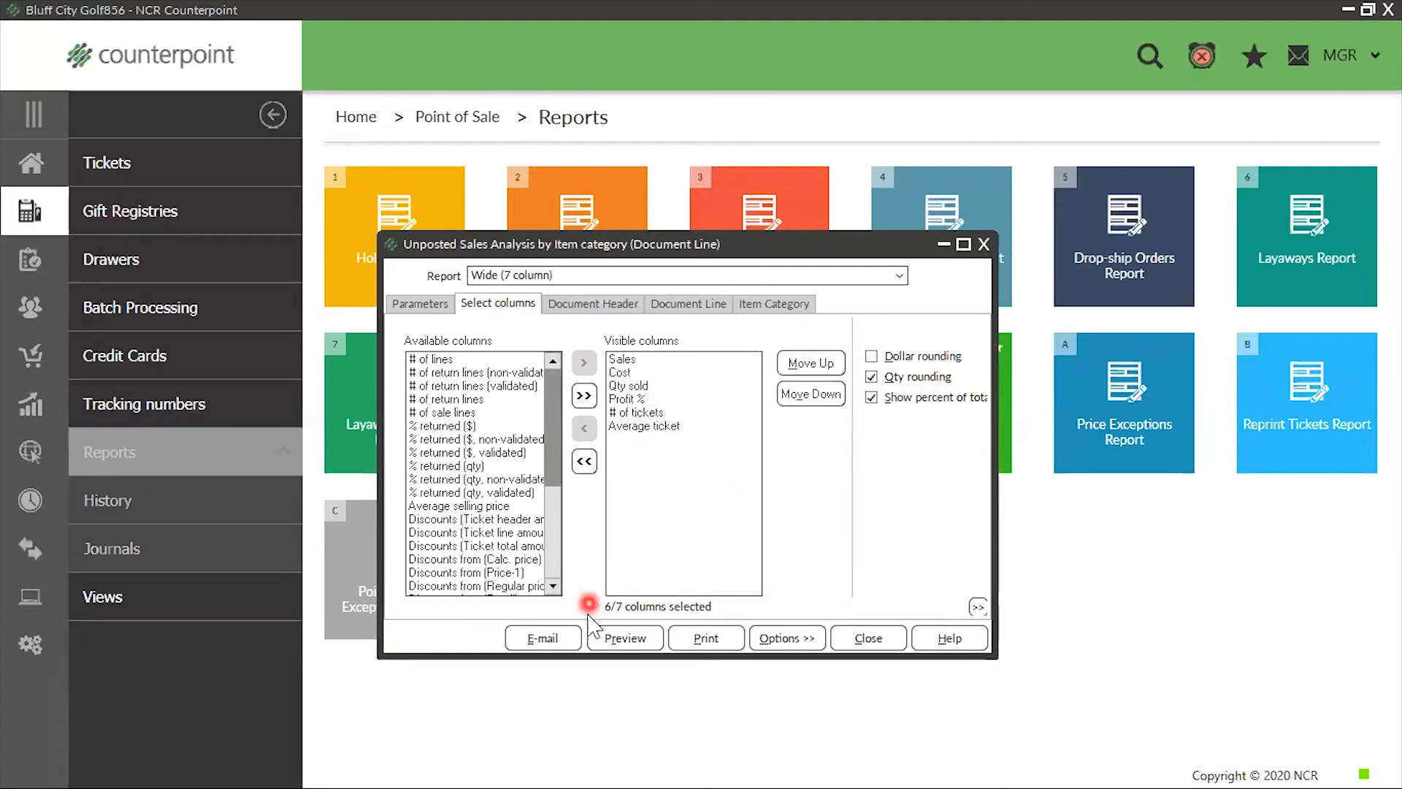
Start saving the report parameters under the new report name "Sales by Category"
click(802, 639)
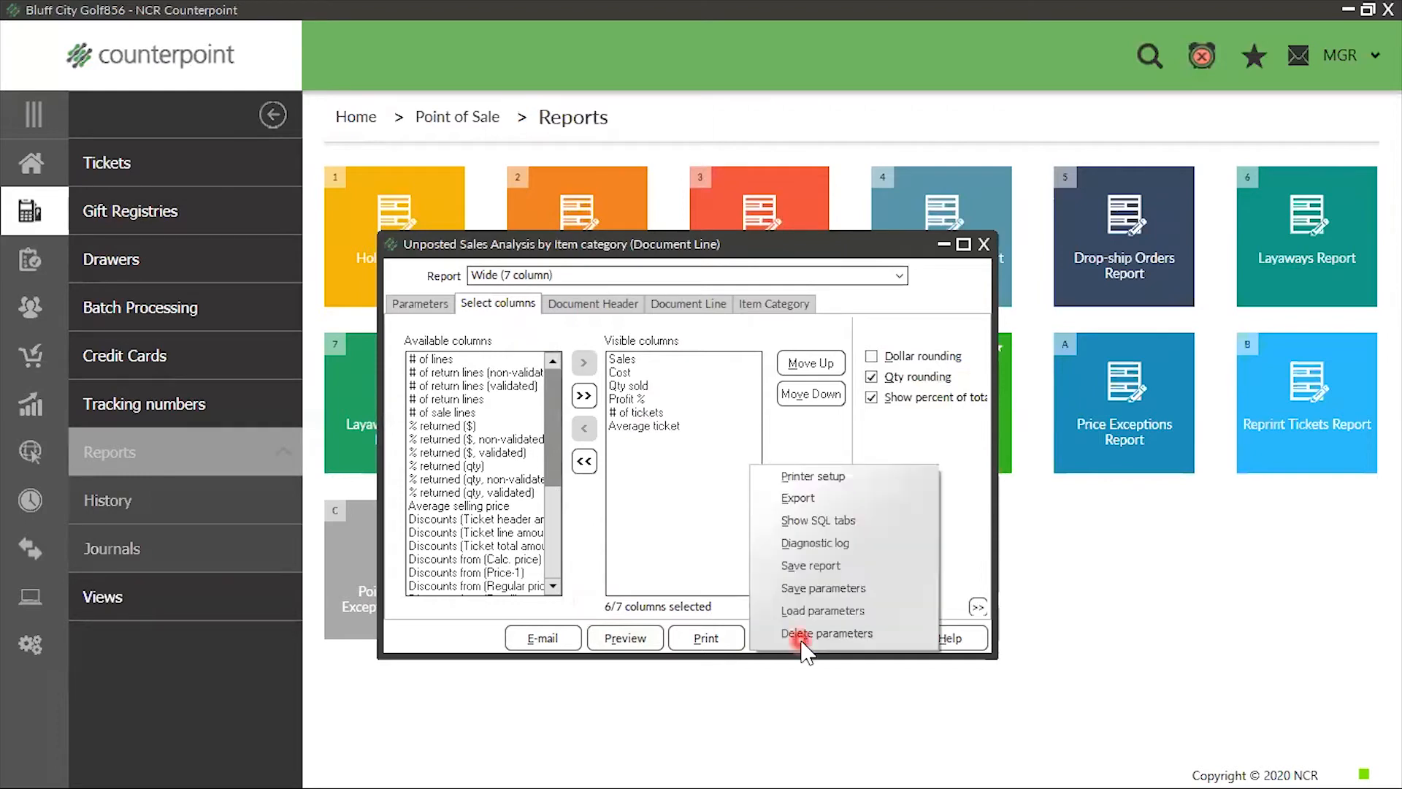
click(826, 588)
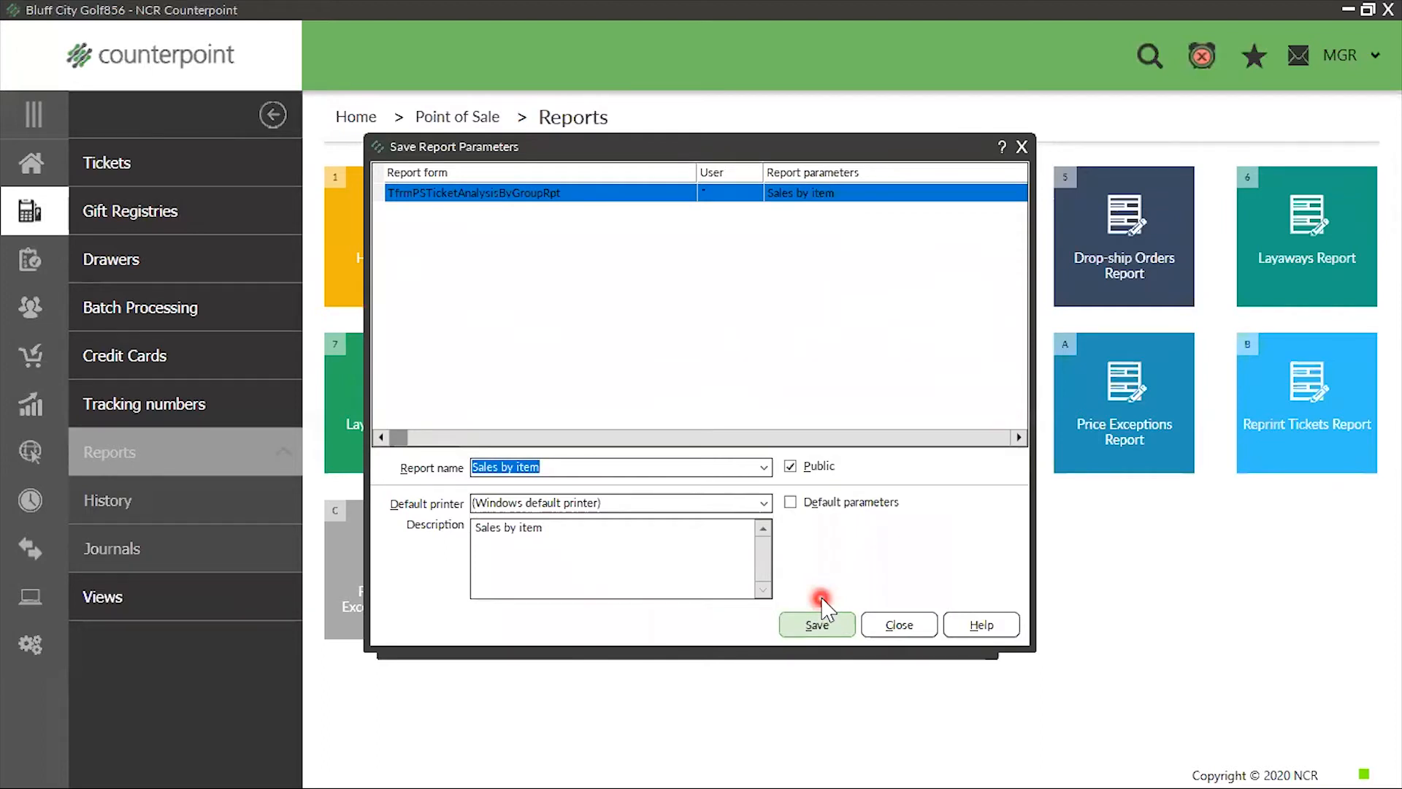
key(shift+Right)
key(shift+Right)
key(shift+Right)
key(shift+Right)
text(Cat)
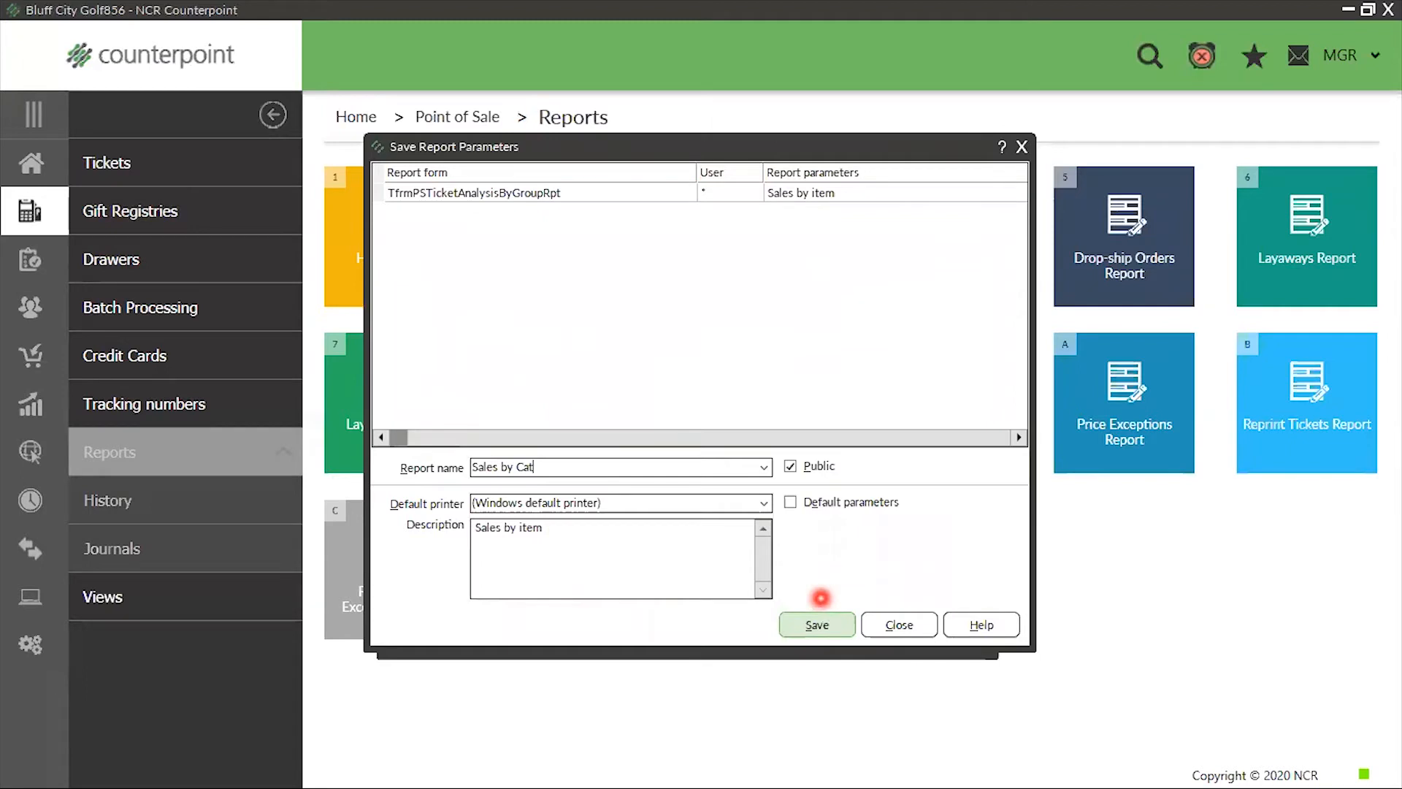
Replace the parameter set's description with "Sales by Category" and save it as a public set
key(Tab)
key(Tab)
key(Tab)
key(Tab)
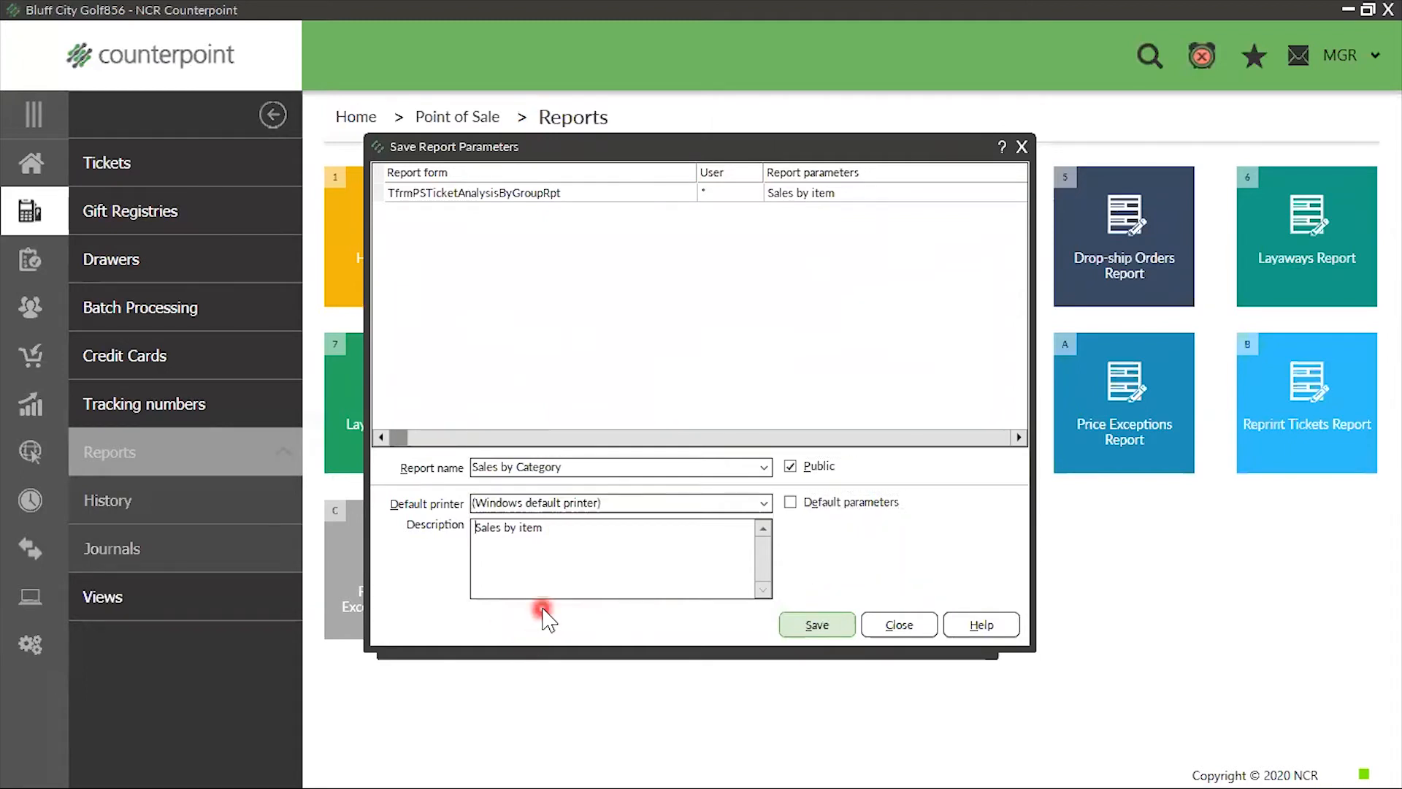
drag(567, 531, 473, 529)
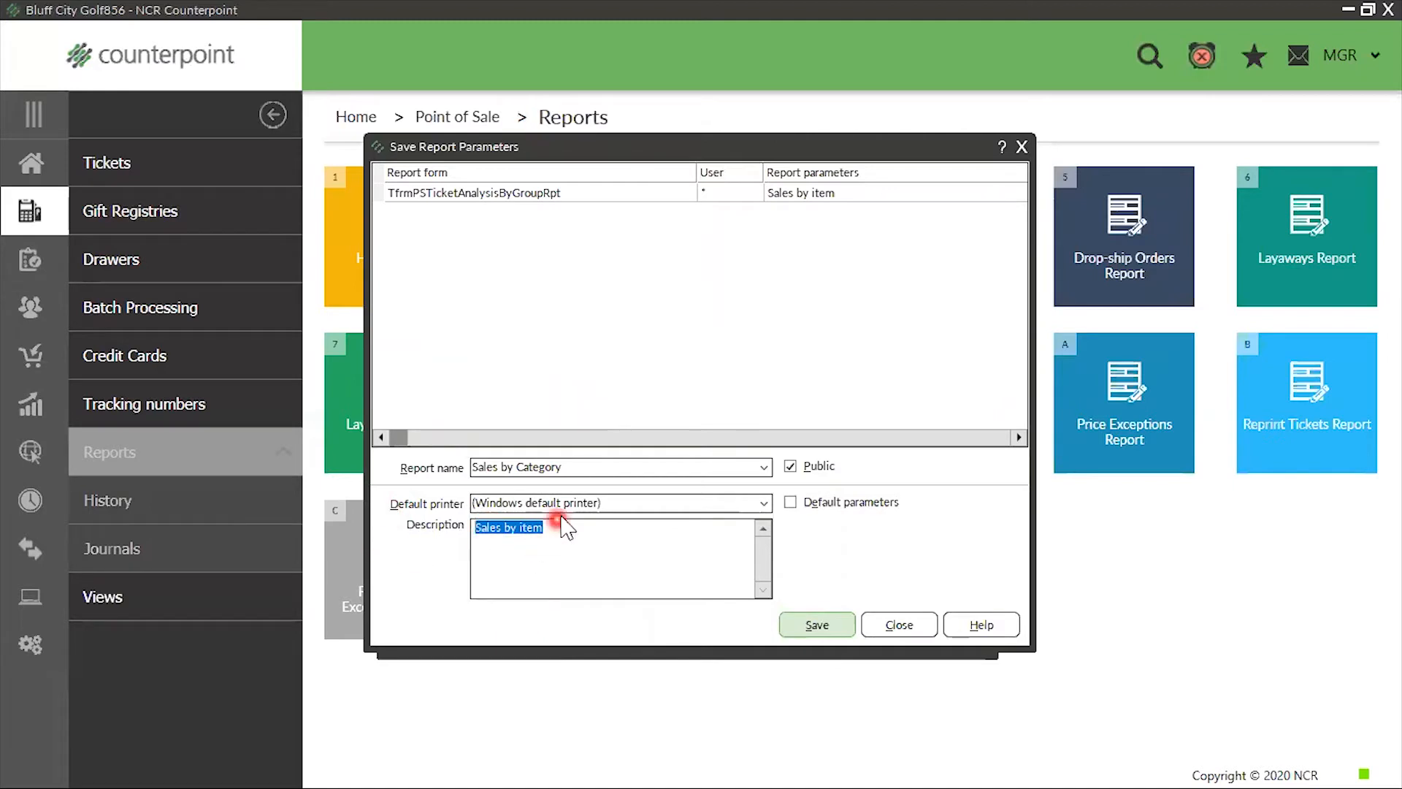
drag(579, 473, 74, 515)
key(ctrl+c)
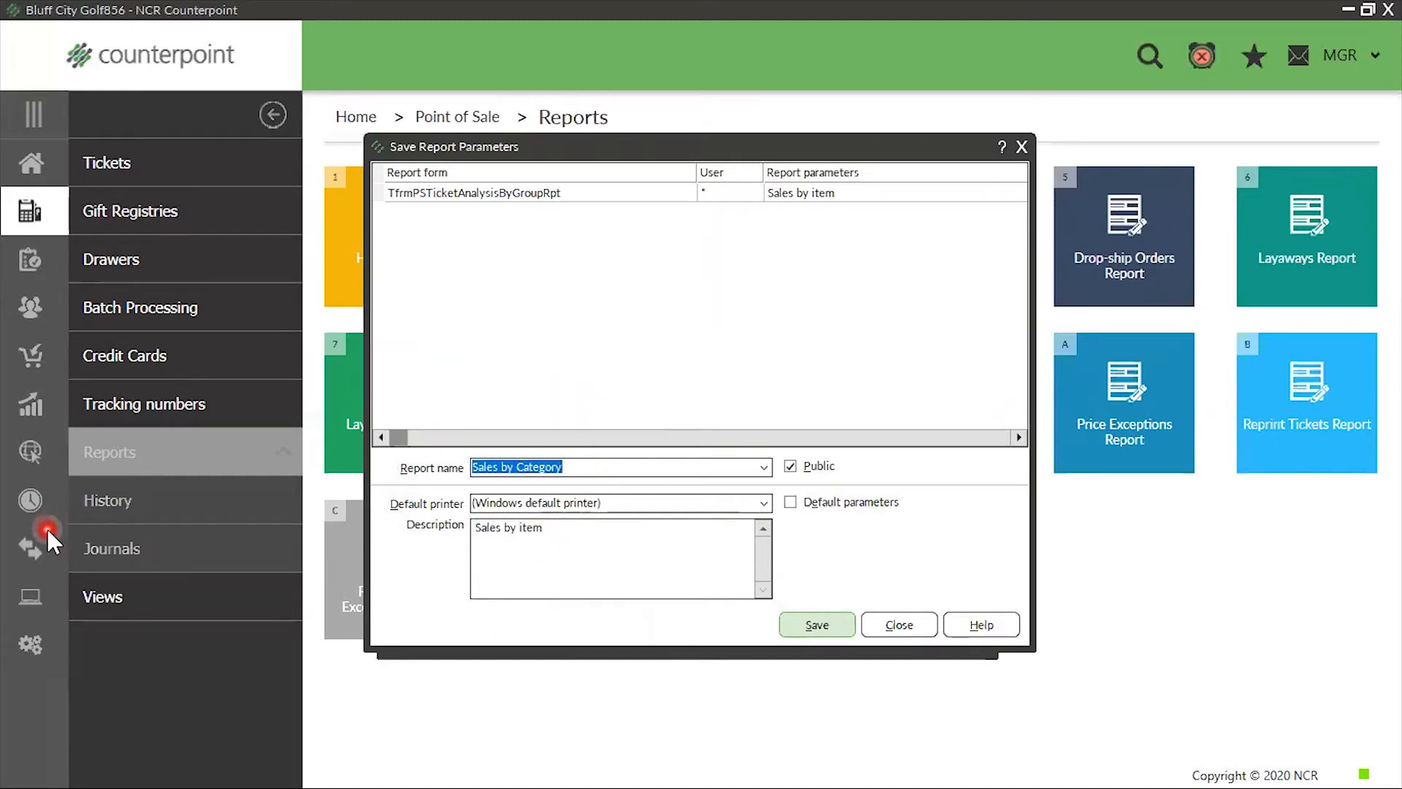
drag(573, 532, 188, 506)
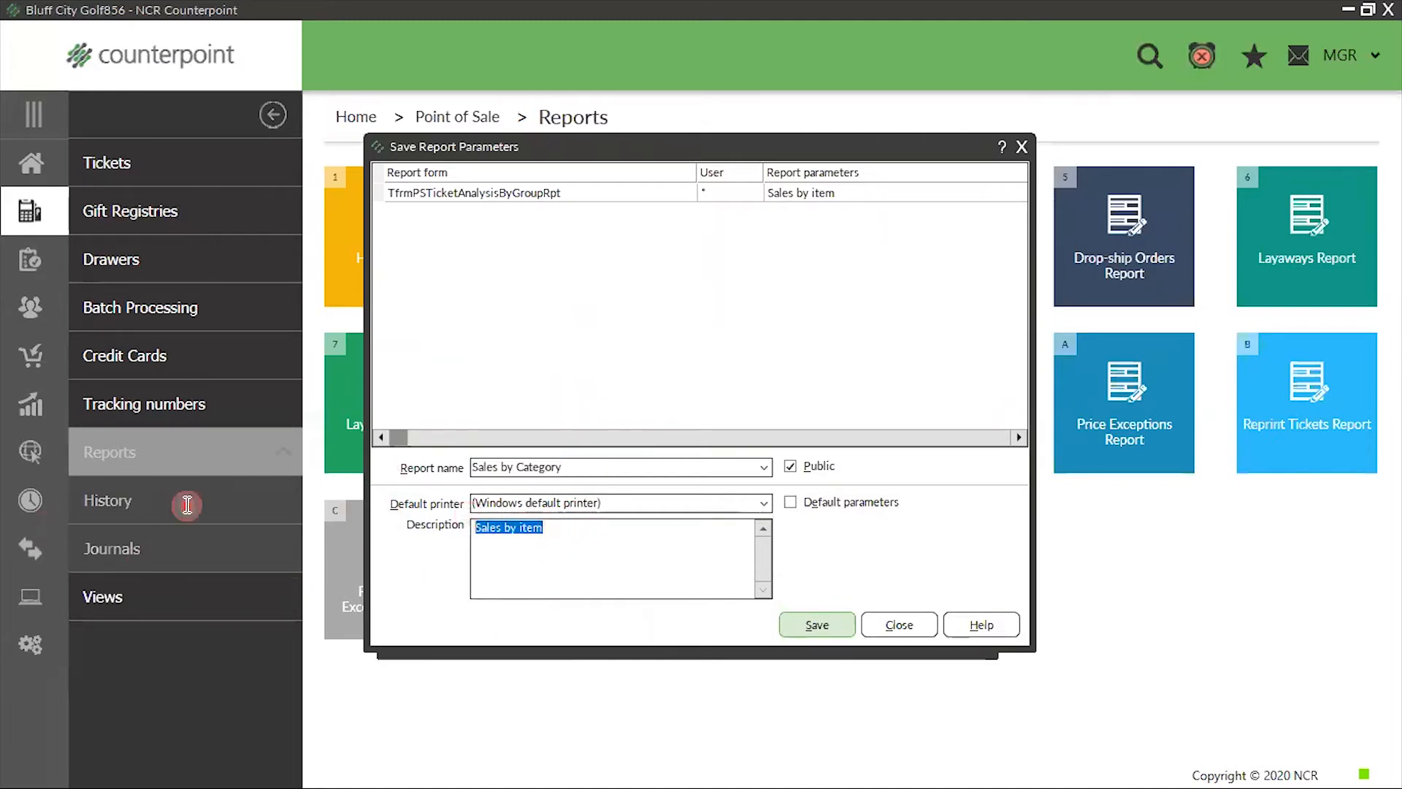
key(ctrl+v)
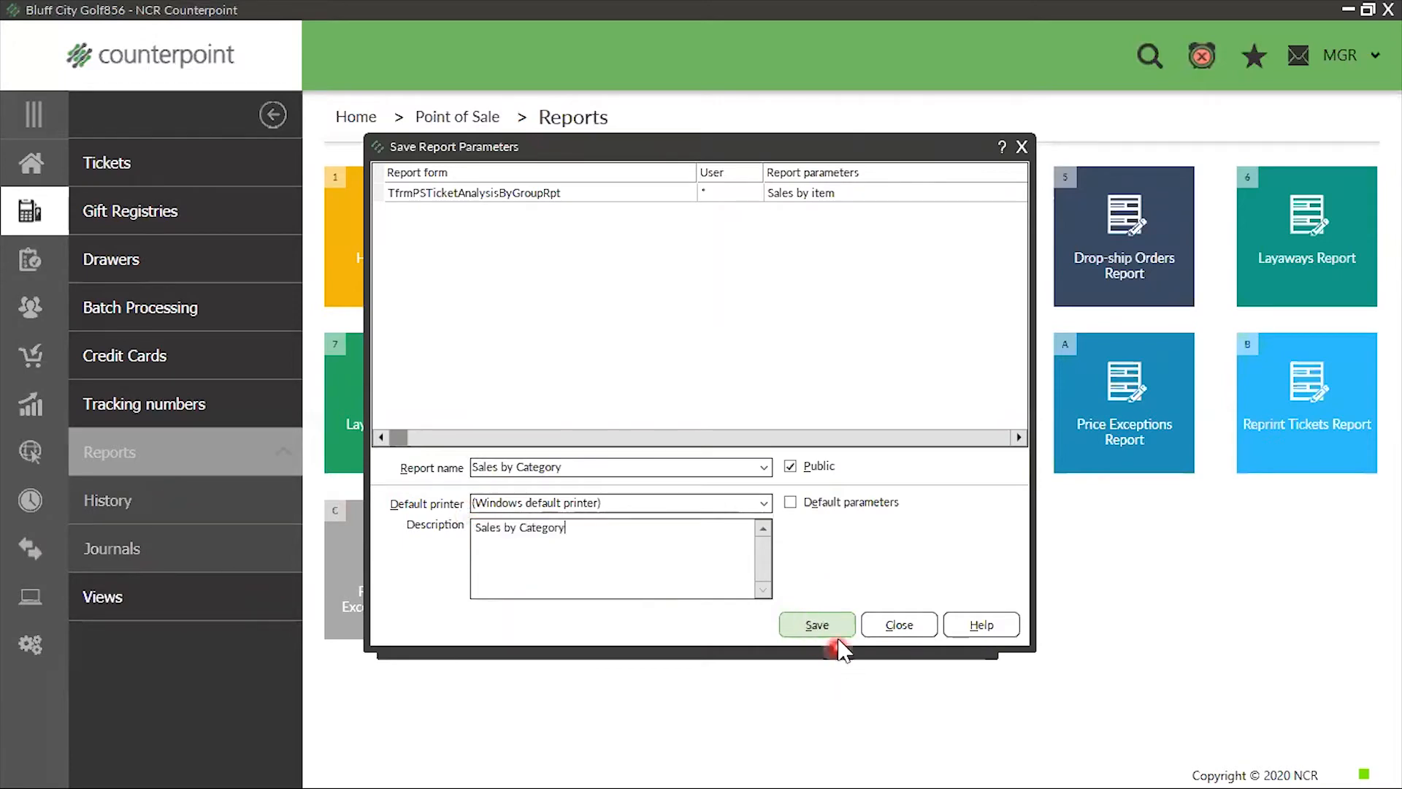
click(817, 625)
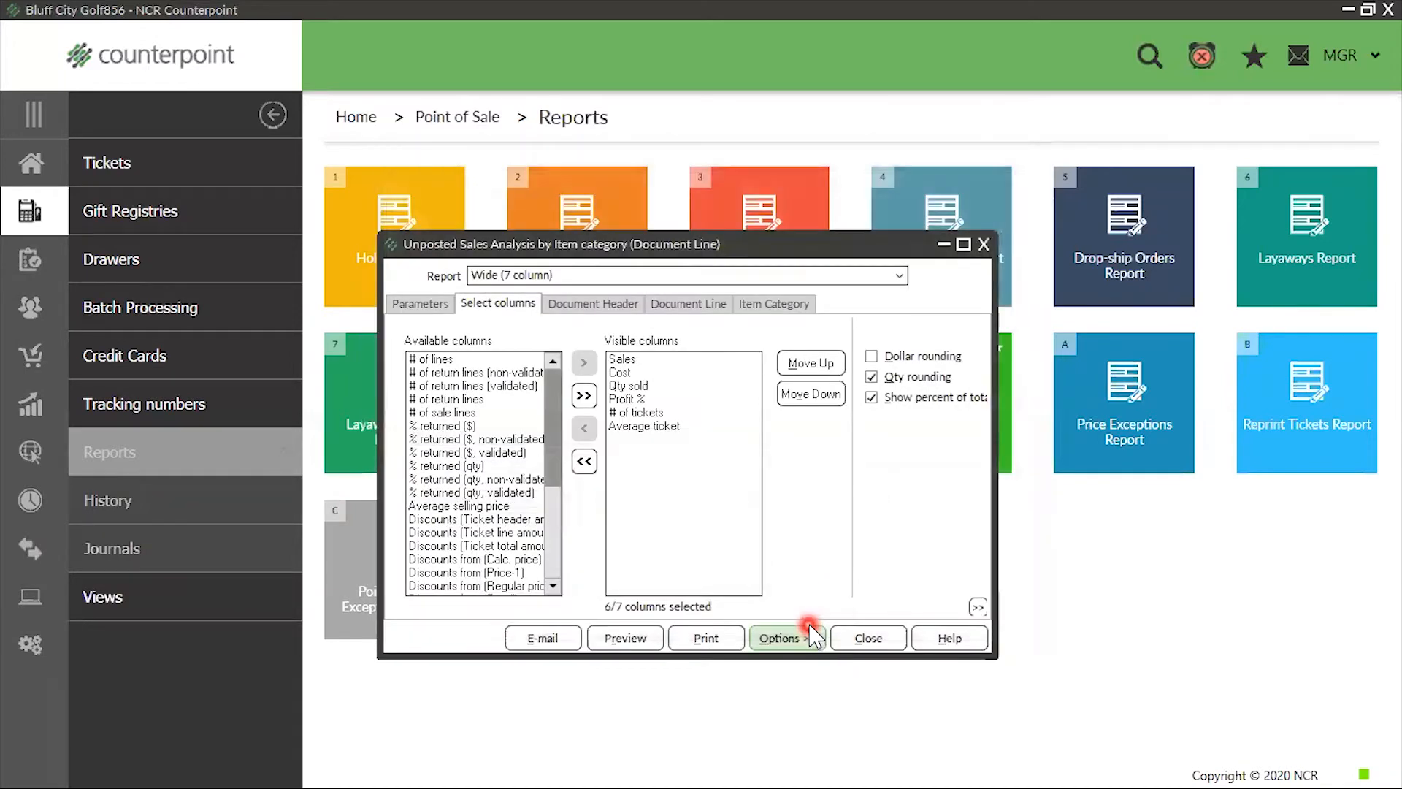
Include a pie chart in the item category report and preview it
click(398, 303)
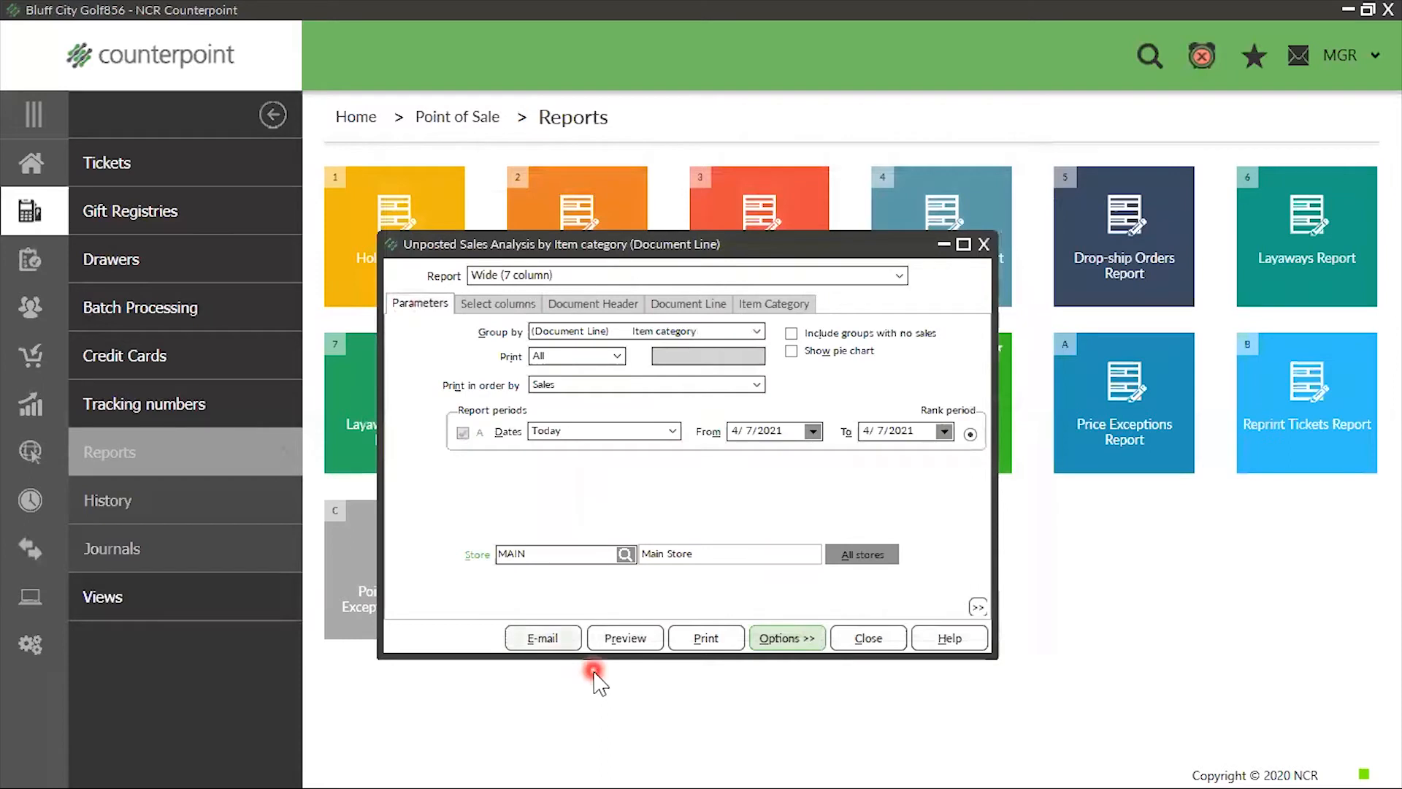
click(791, 351)
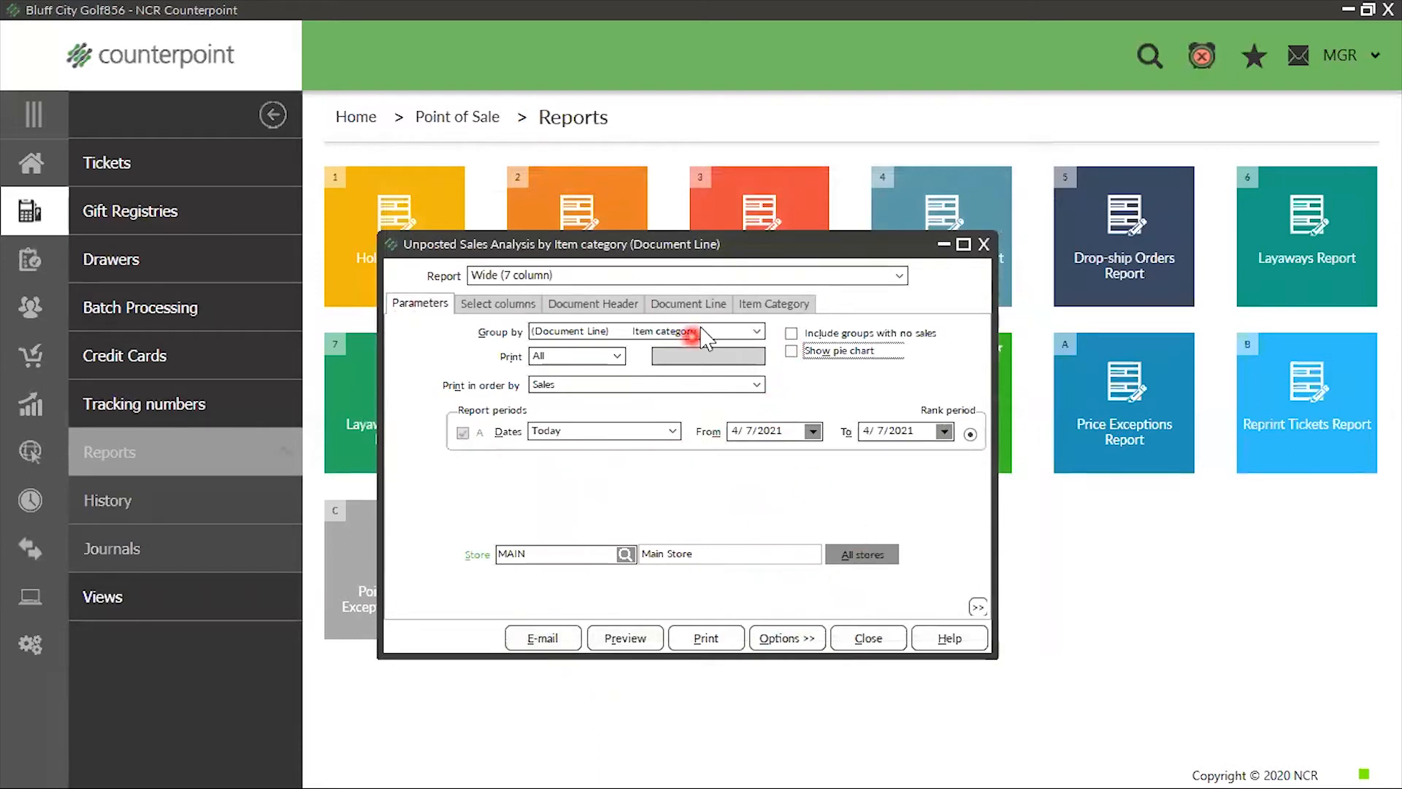
click(792, 351)
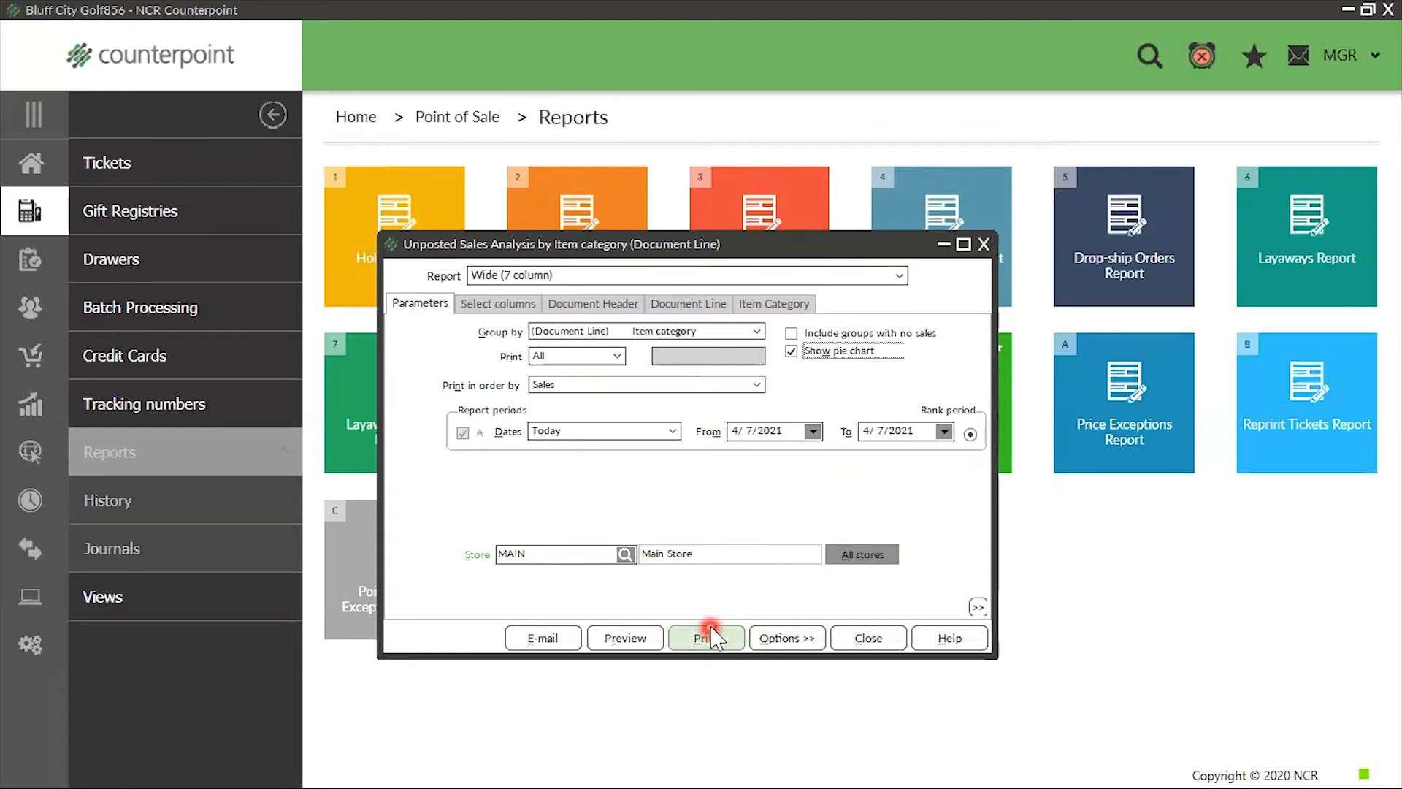
click(642, 647)
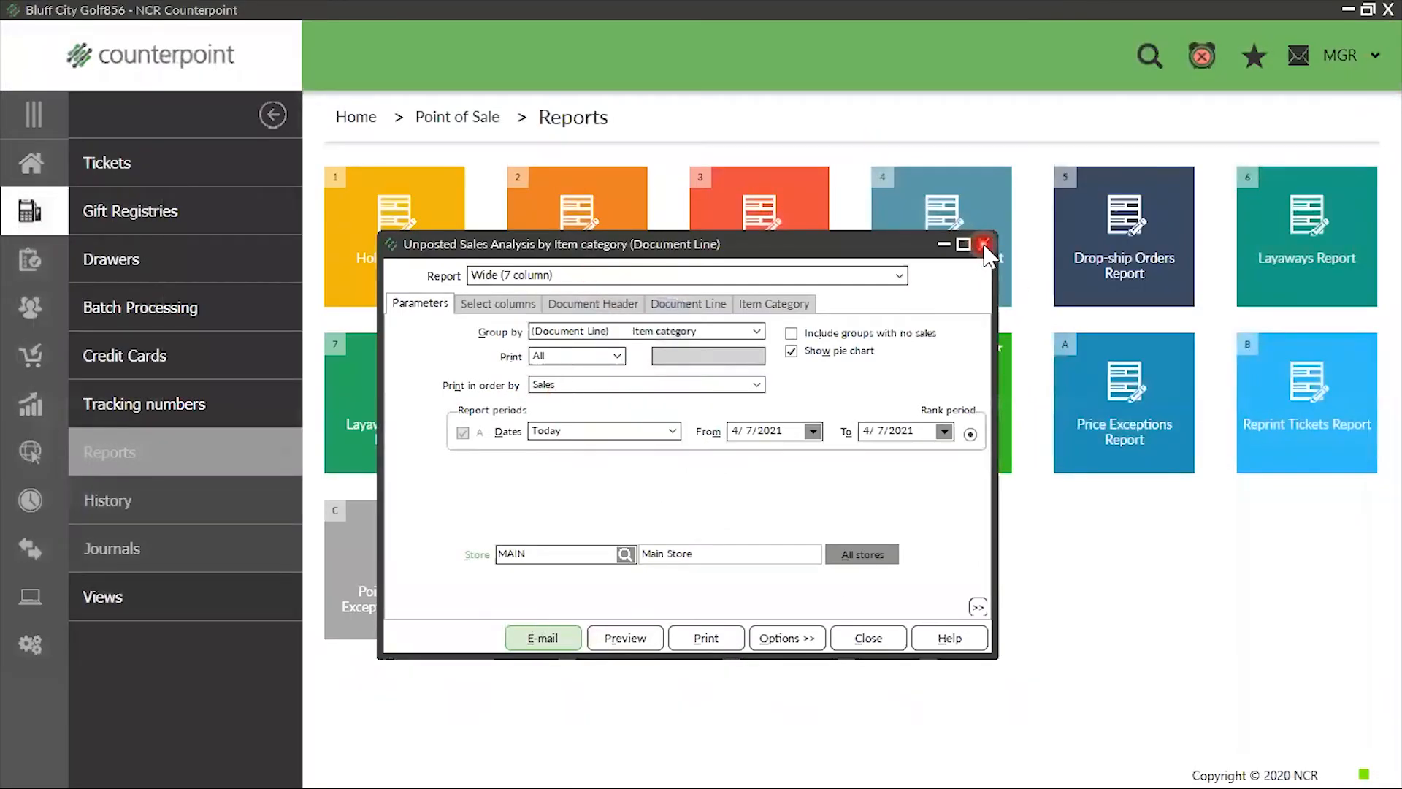
Close the Unposted Sales Analysis report and open the Merchandise Analysis Report from the Inventory reports
click(984, 244)
click(28, 163)
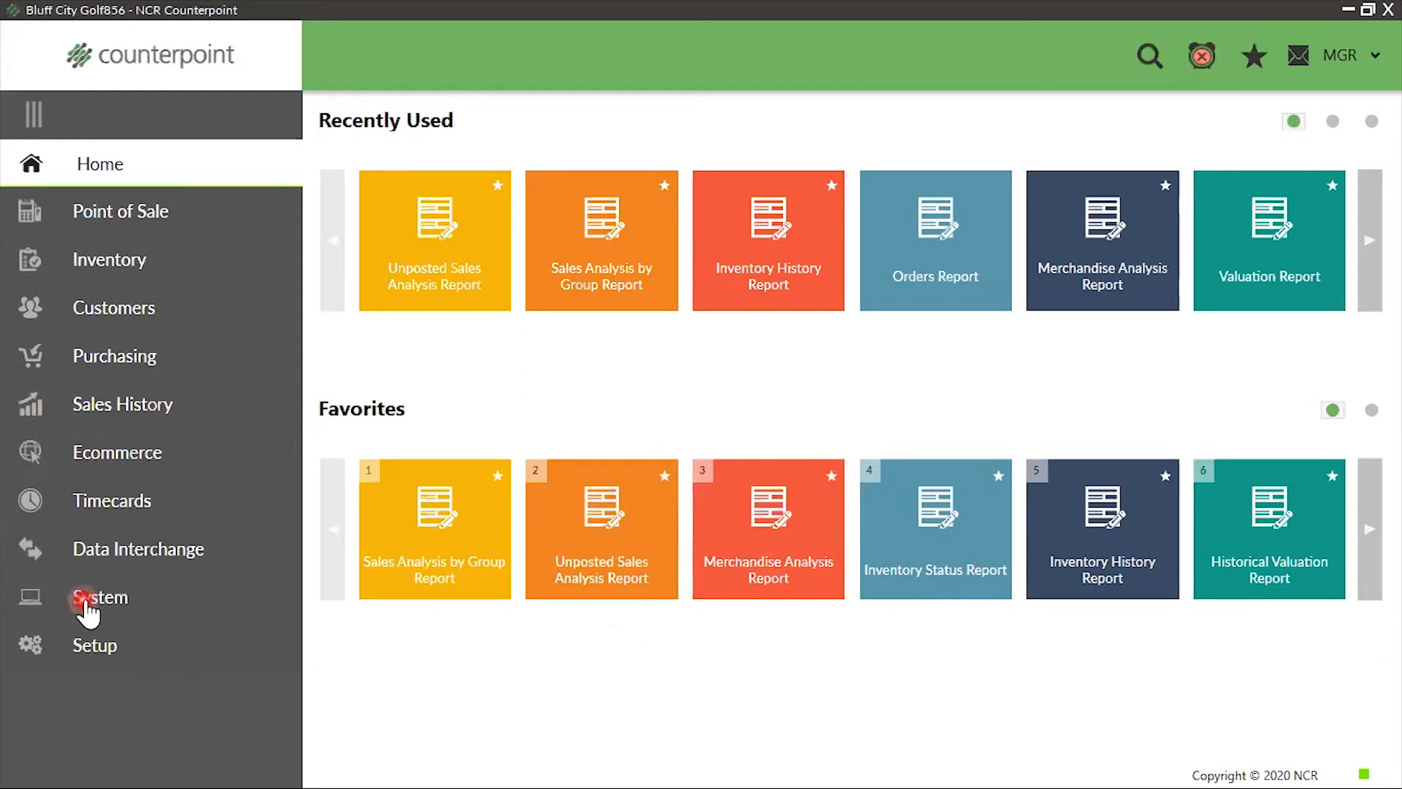
click(93, 265)
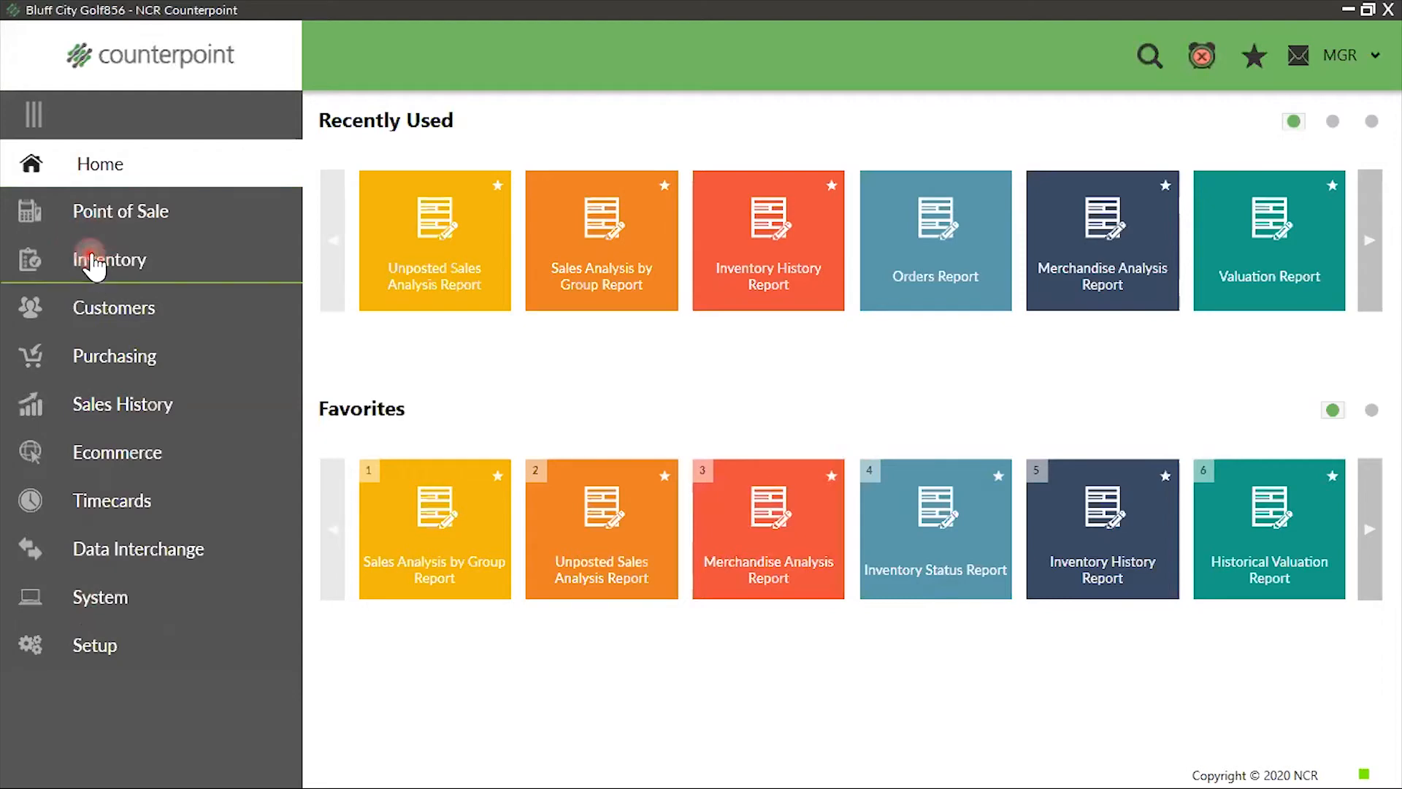
click(124, 501)
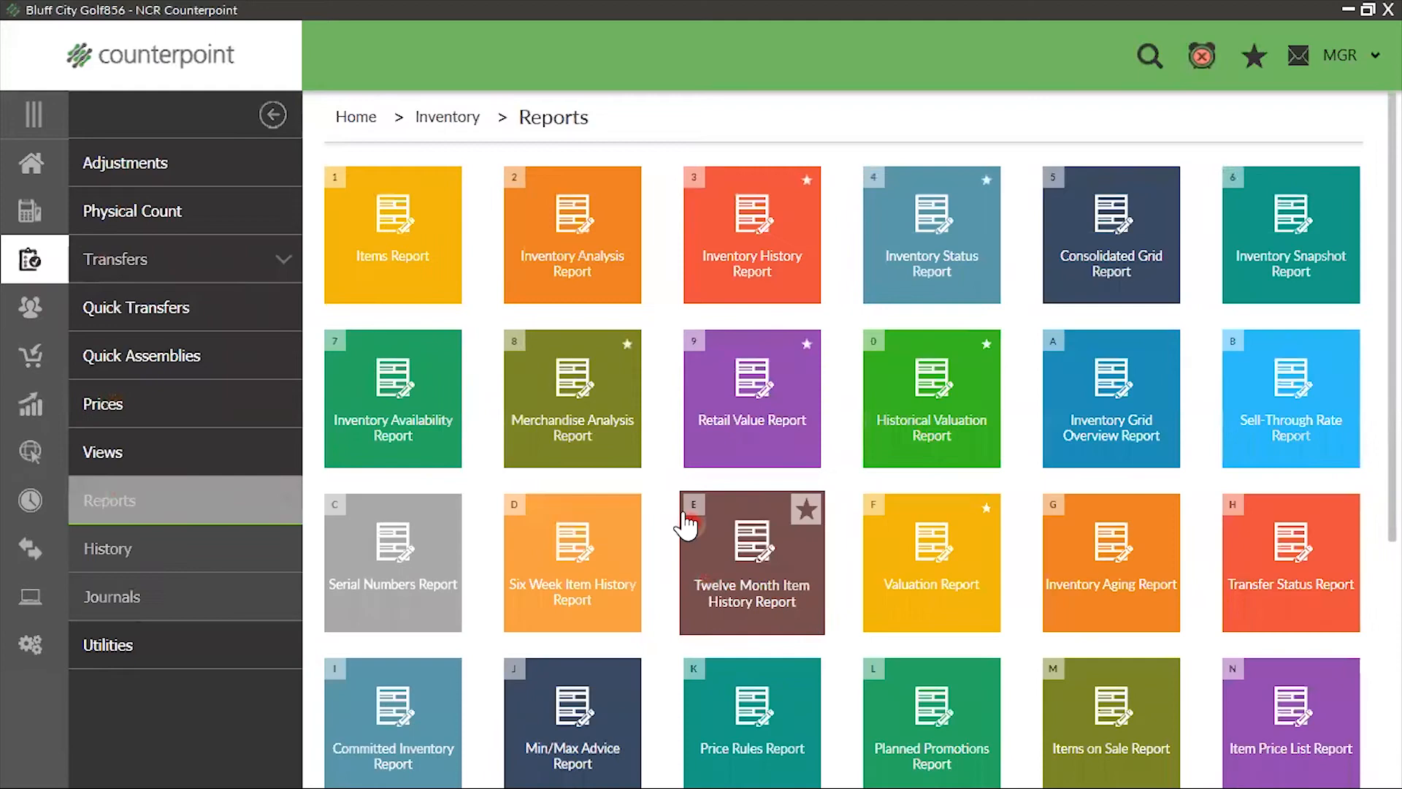
click(612, 431)
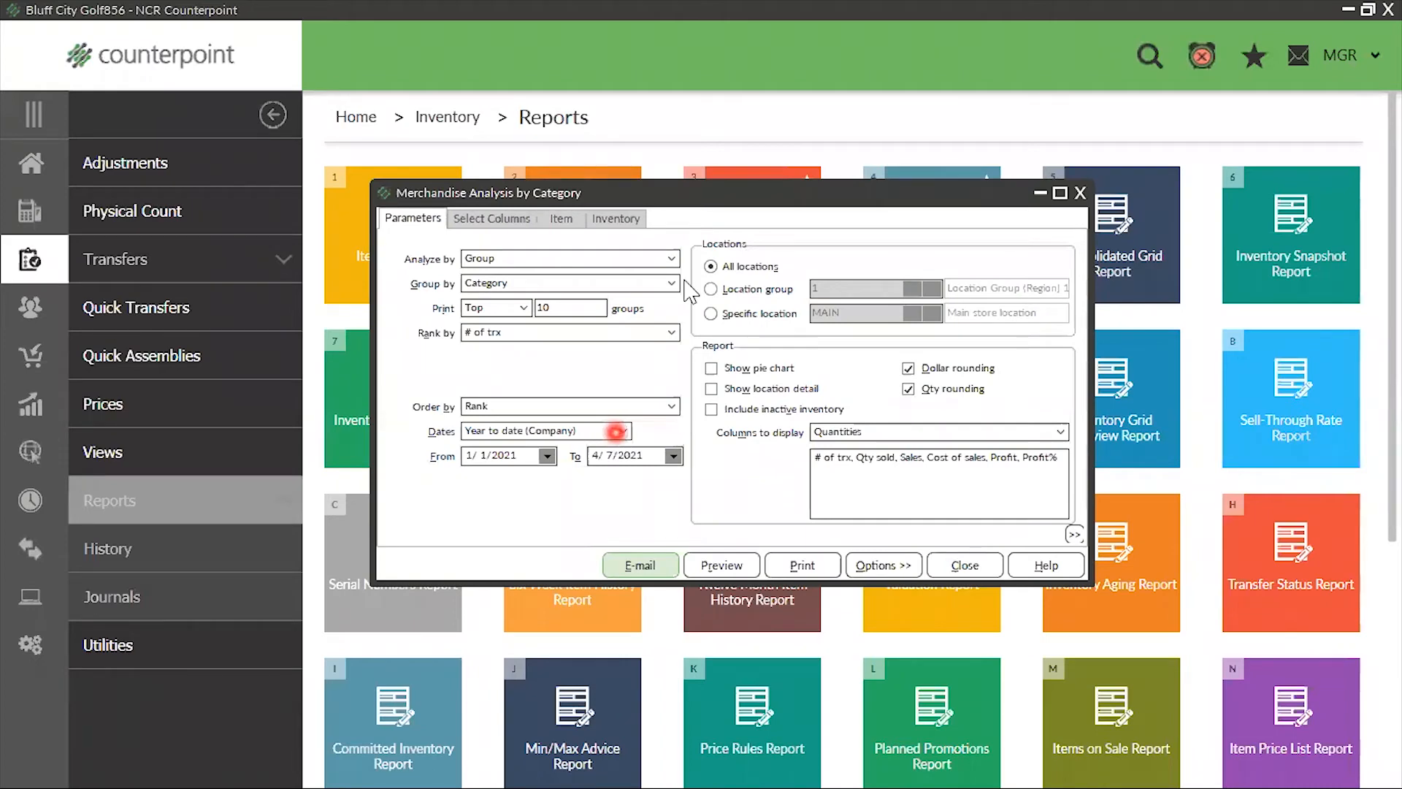
Set the merchandise analysis to analyze by Item, printing all items ranked by Sales and grouped by Category
click(651, 260)
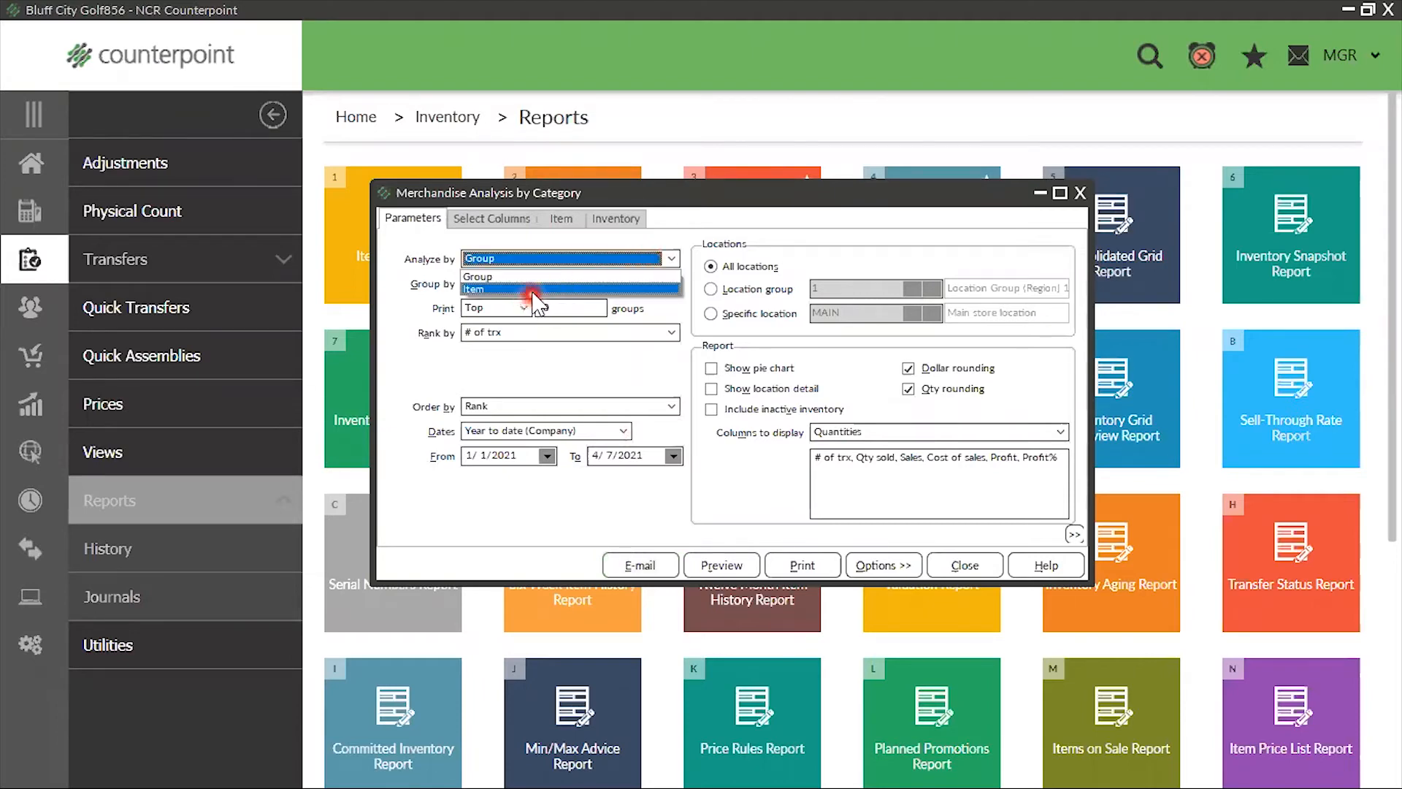
click(527, 290)
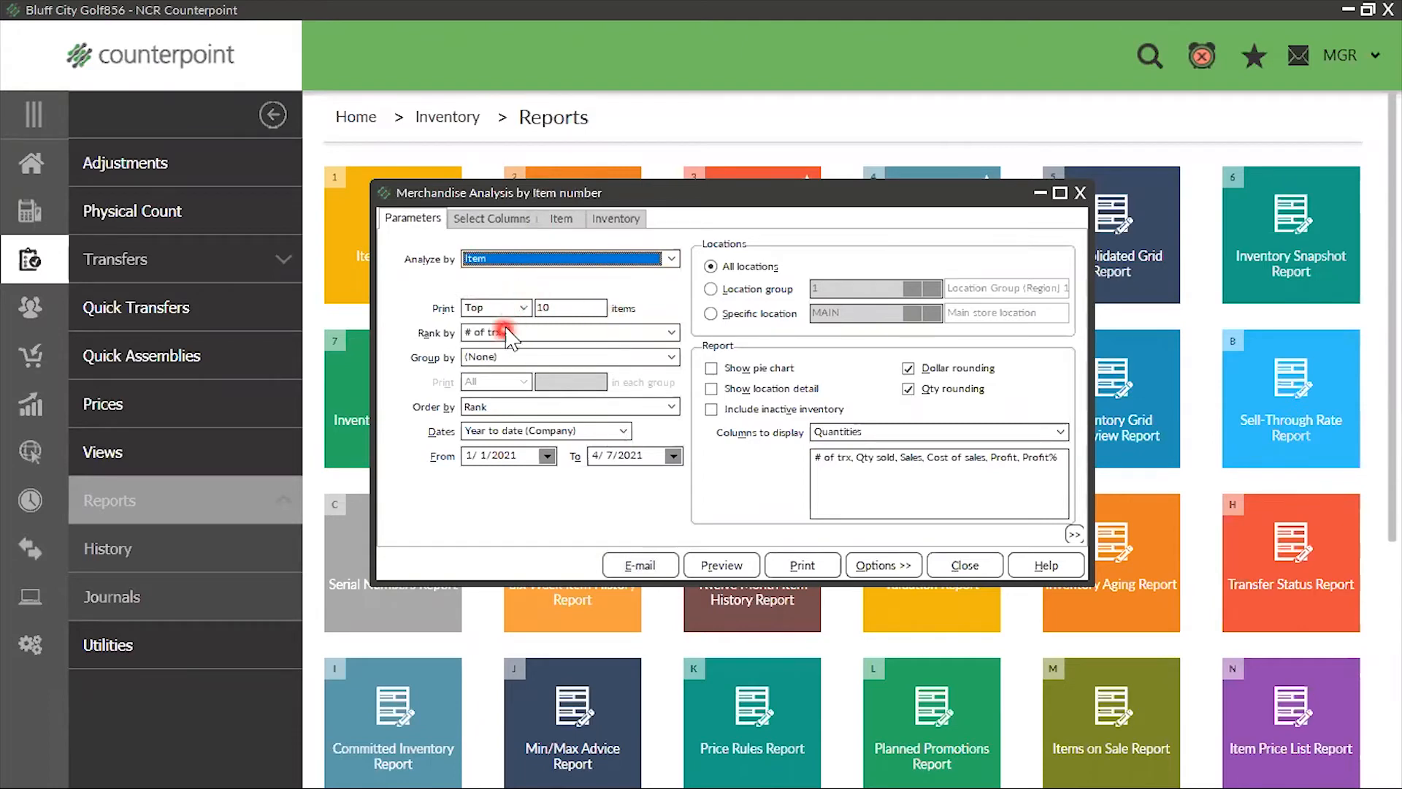
click(523, 308)
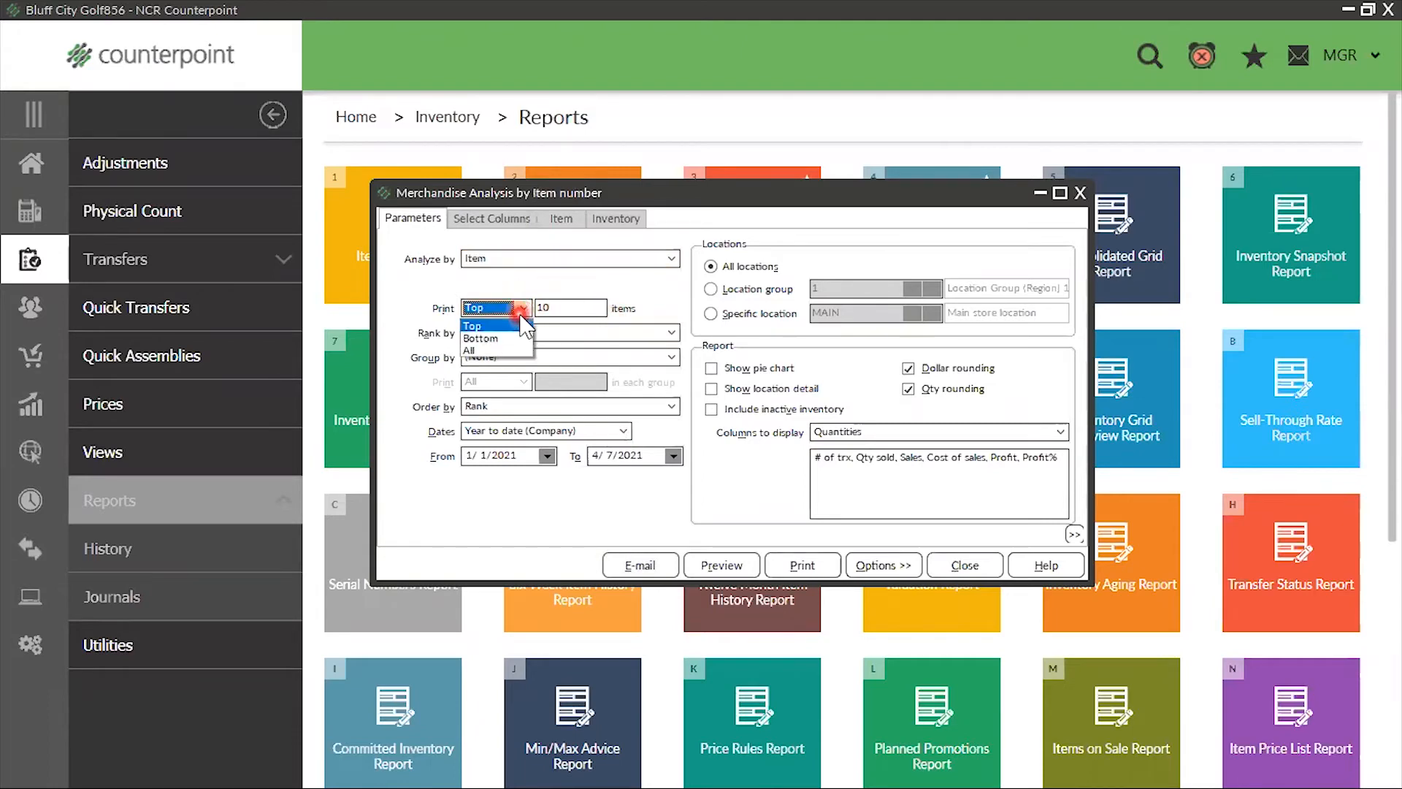
click(493, 351)
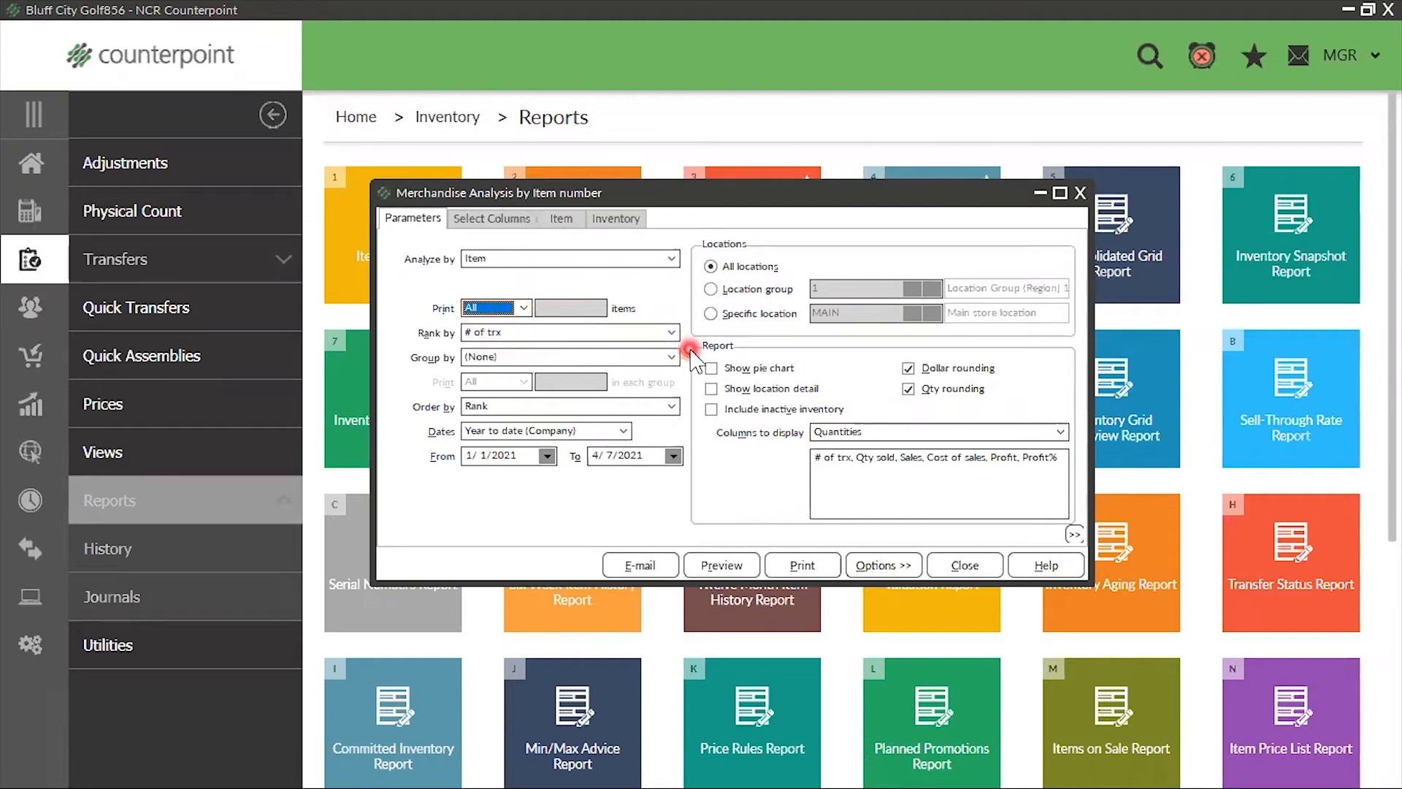
click(667, 338)
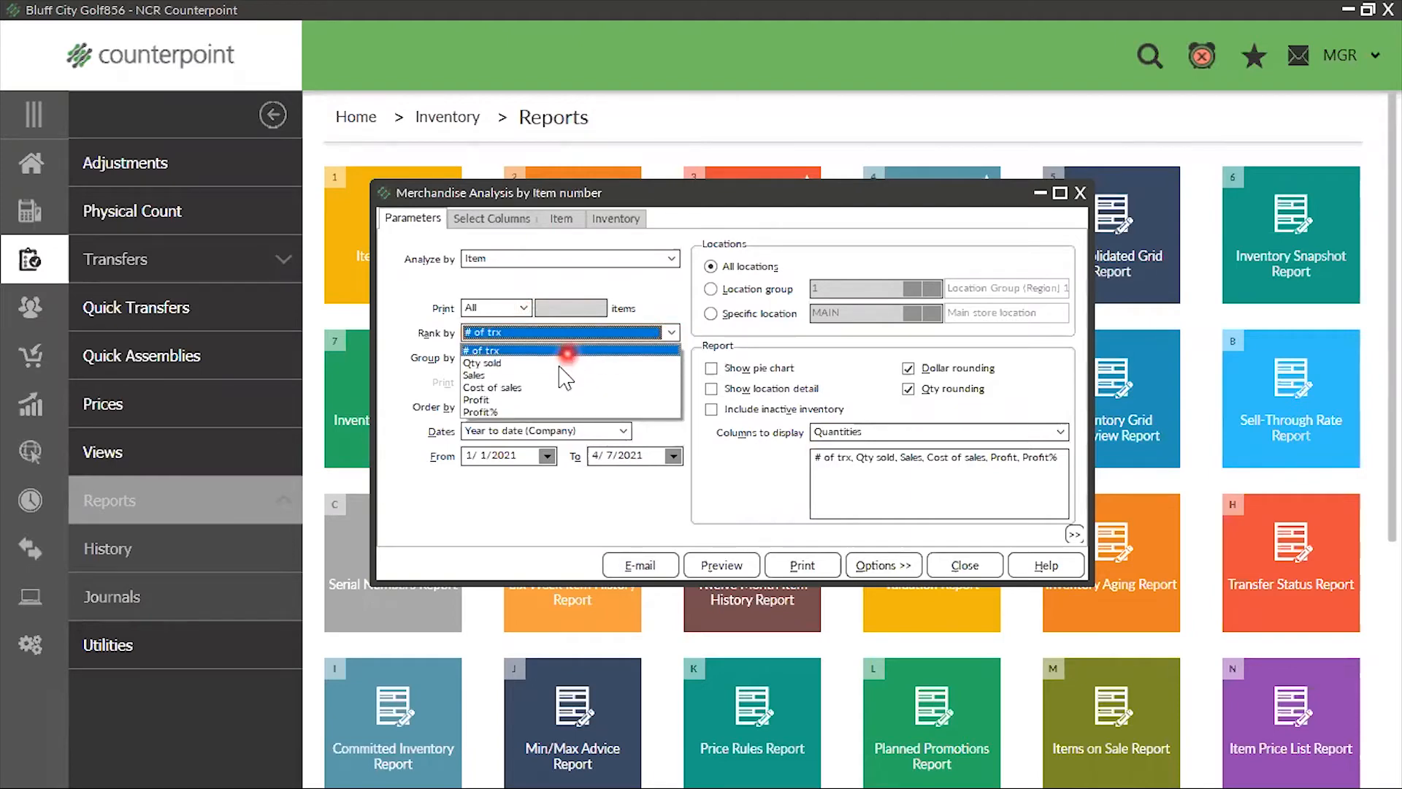
click(481, 376)
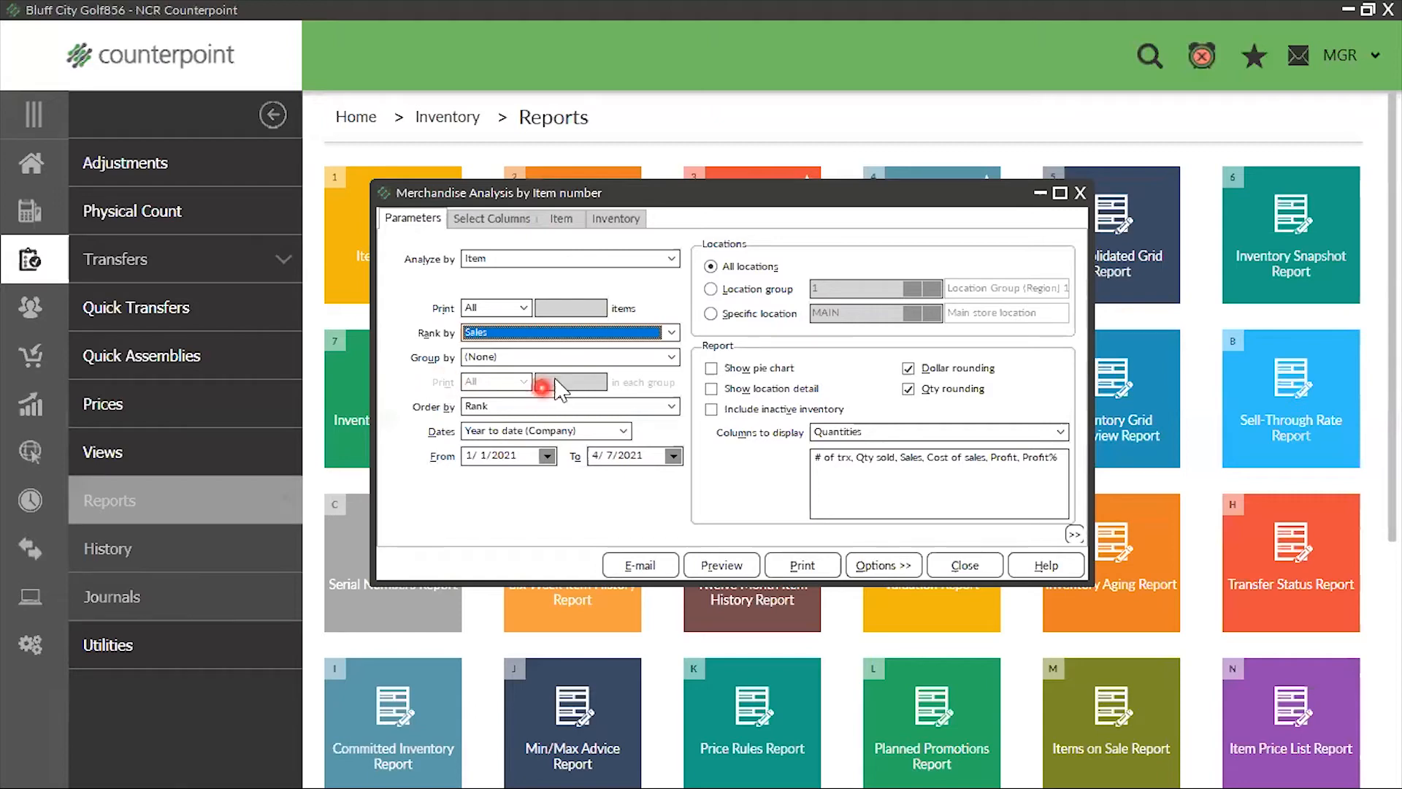
click(666, 358)
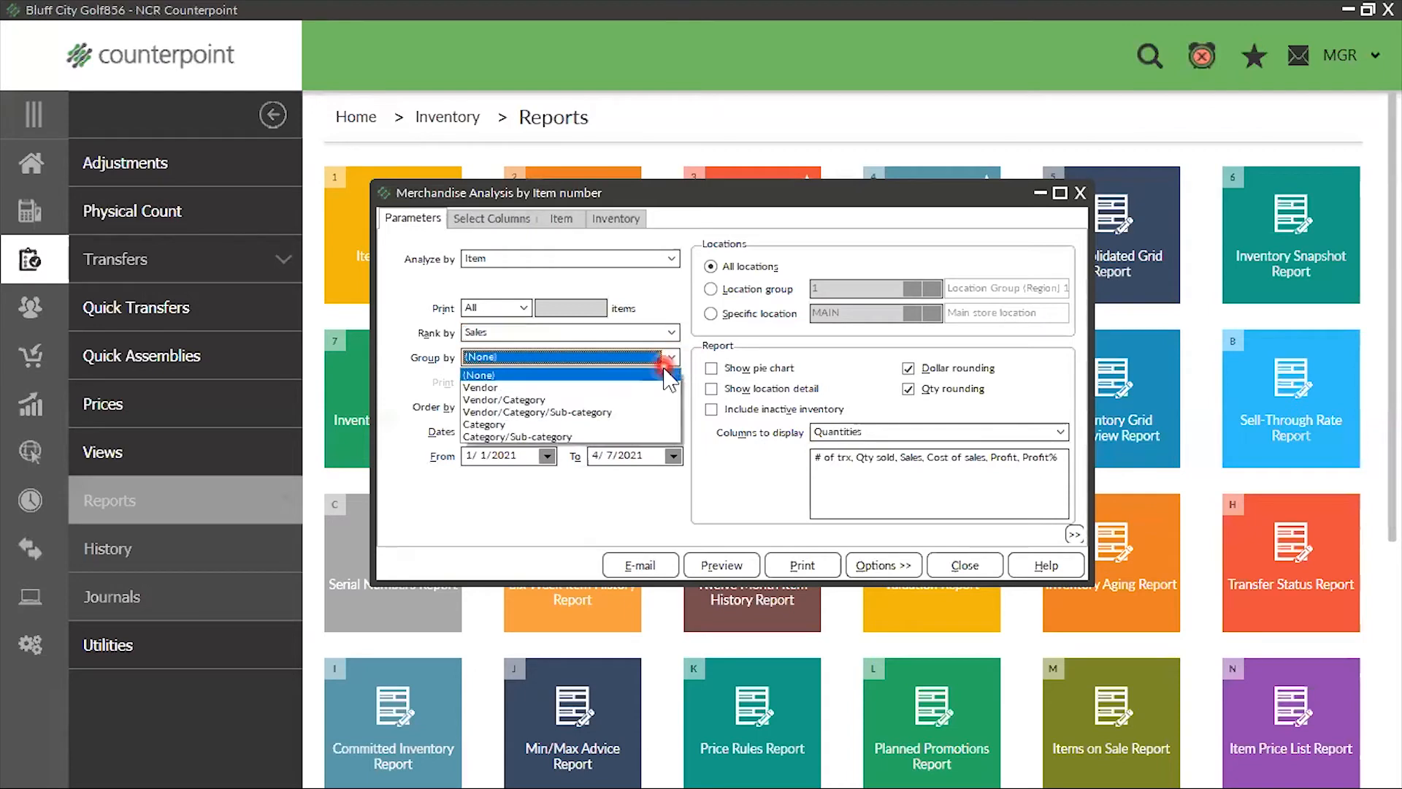
click(504, 426)
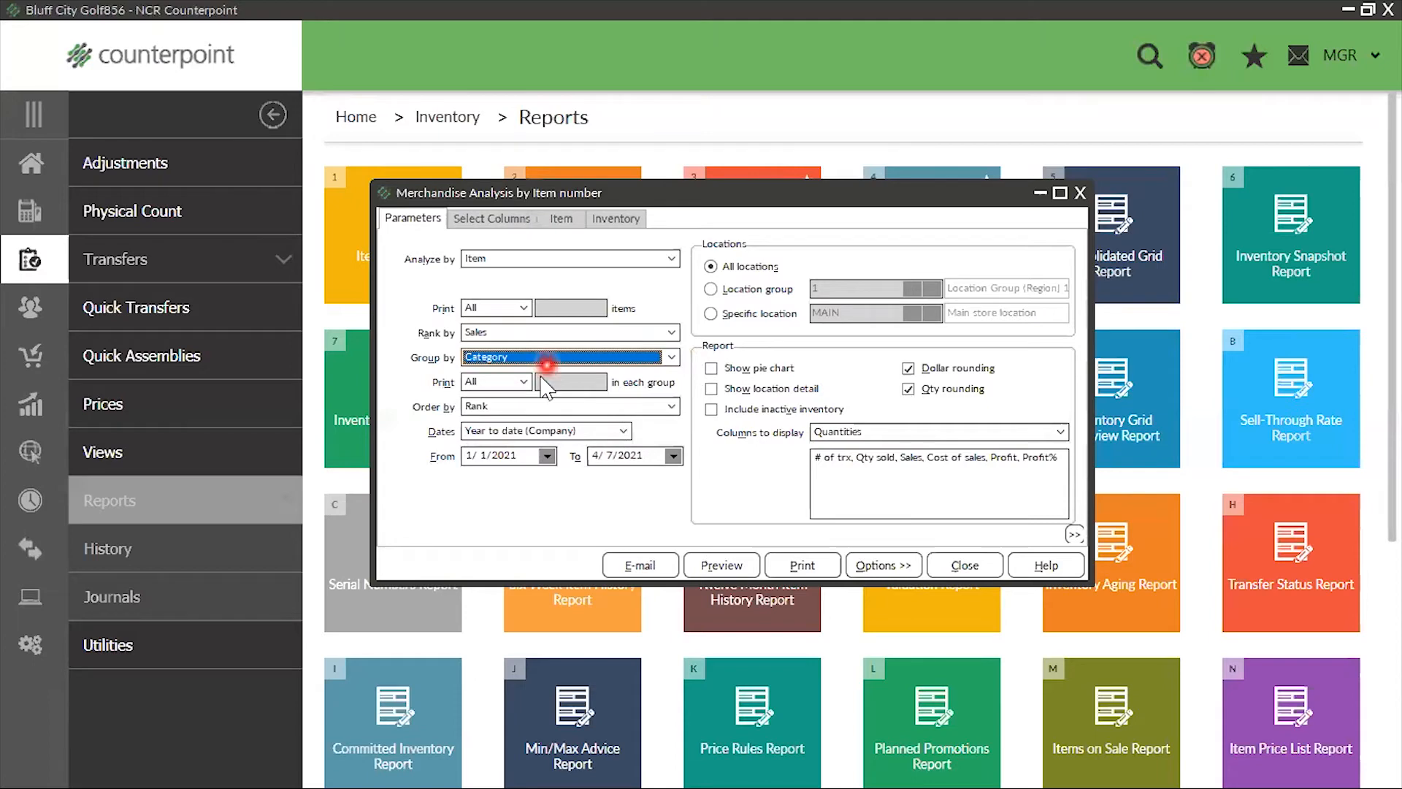
Show location detail without dollar rounding, try the location group option, and limit the report to the specific location MAIN
click(751, 293)
click(711, 389)
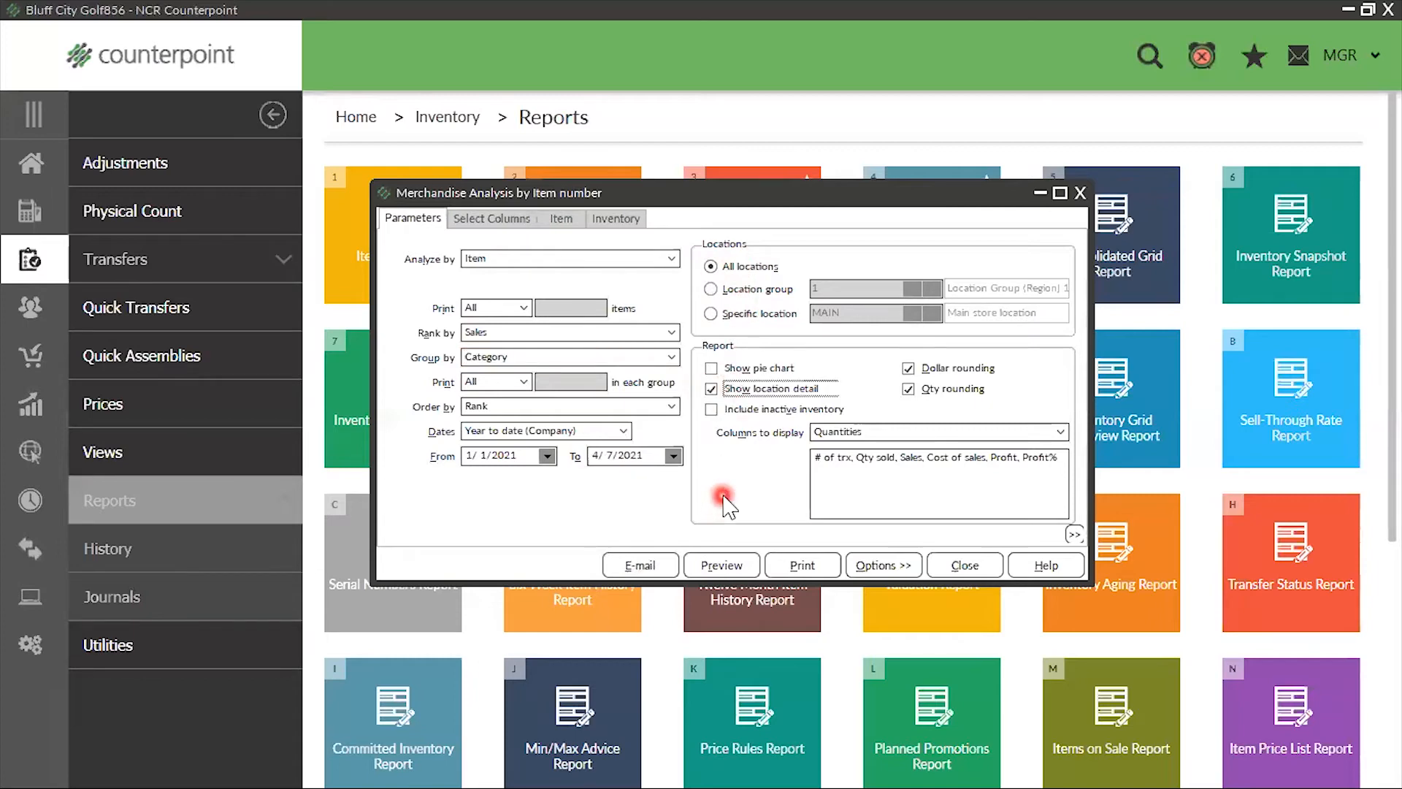
click(909, 368)
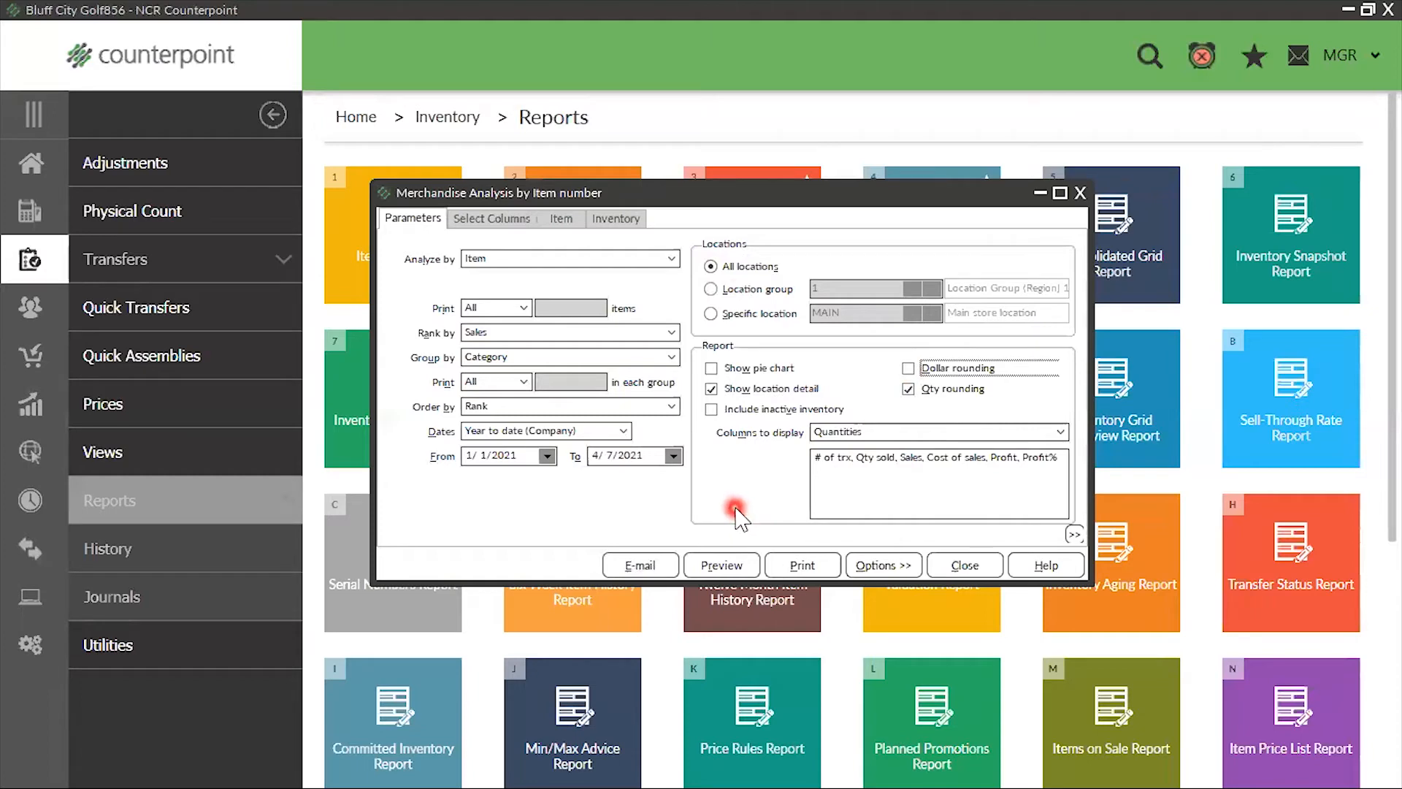
click(710, 290)
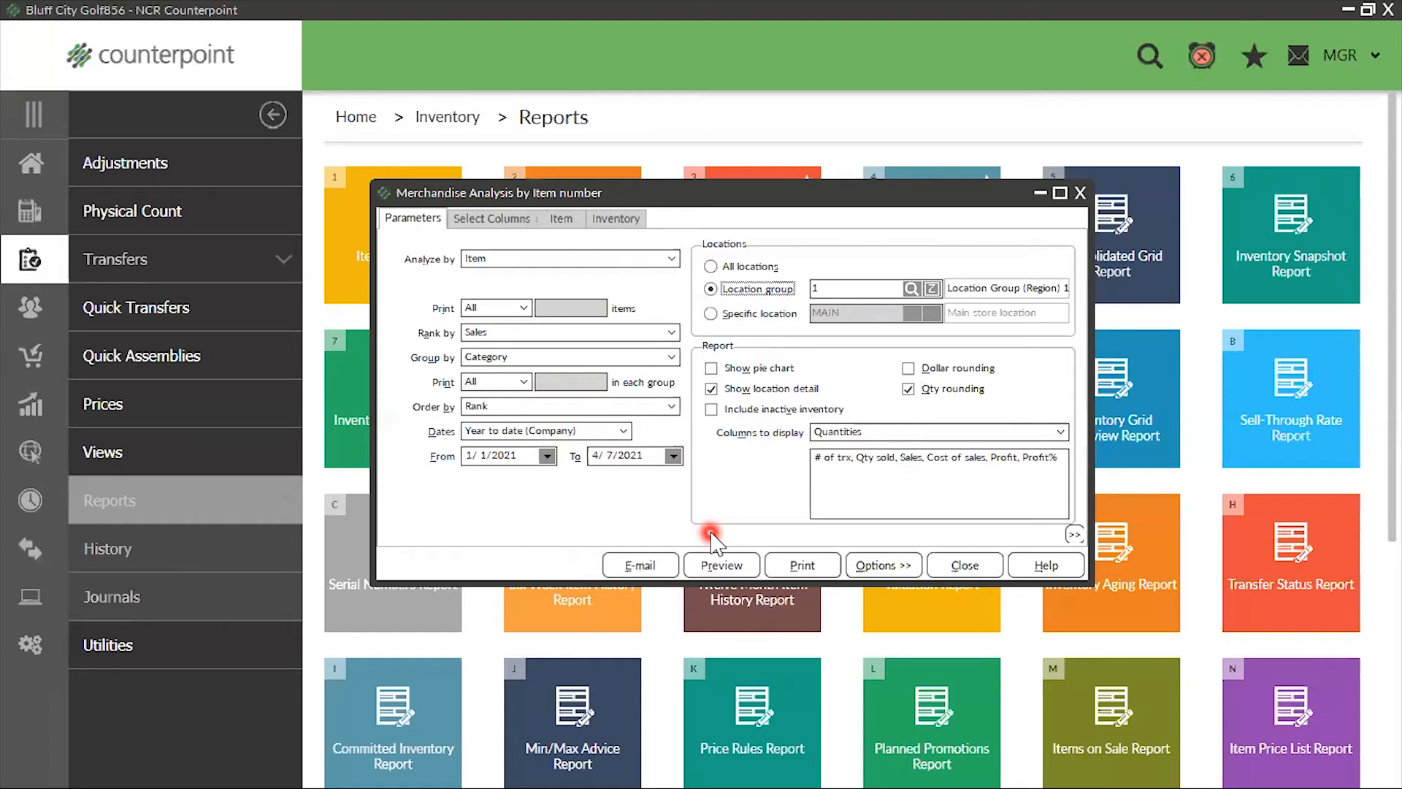
click(710, 313)
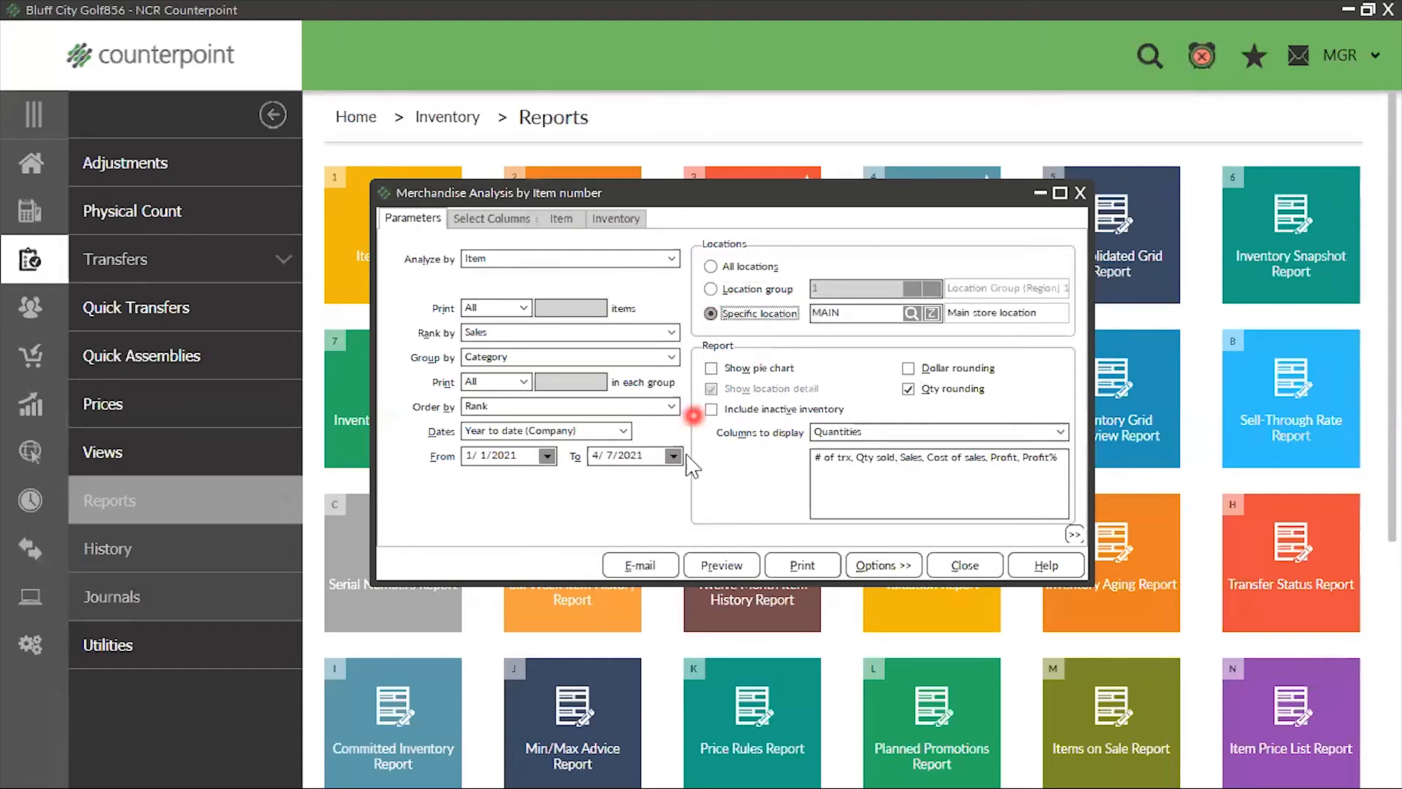
Include all locations in the merchandise analysis and browse the full list of available report columns with all columns shown
click(711, 266)
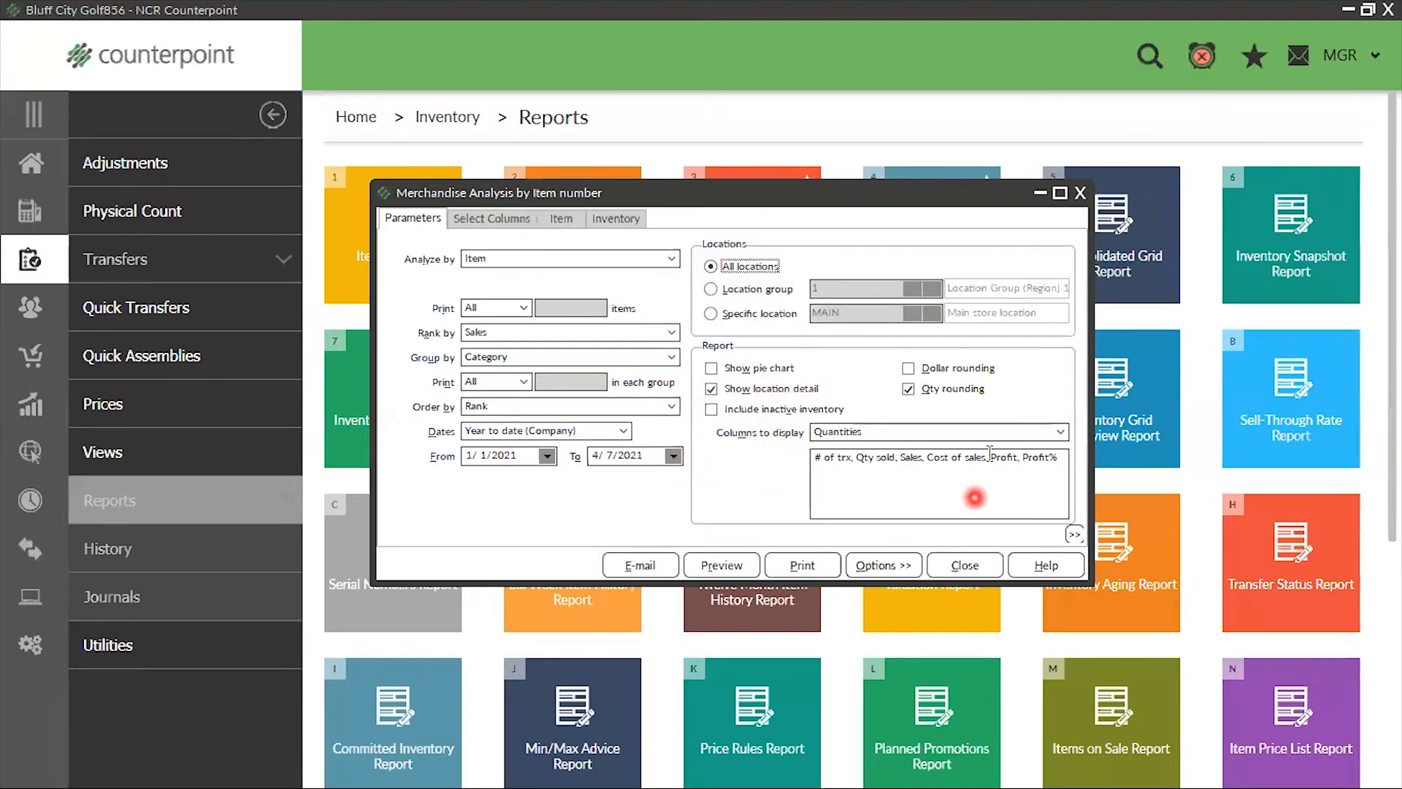
click(504, 219)
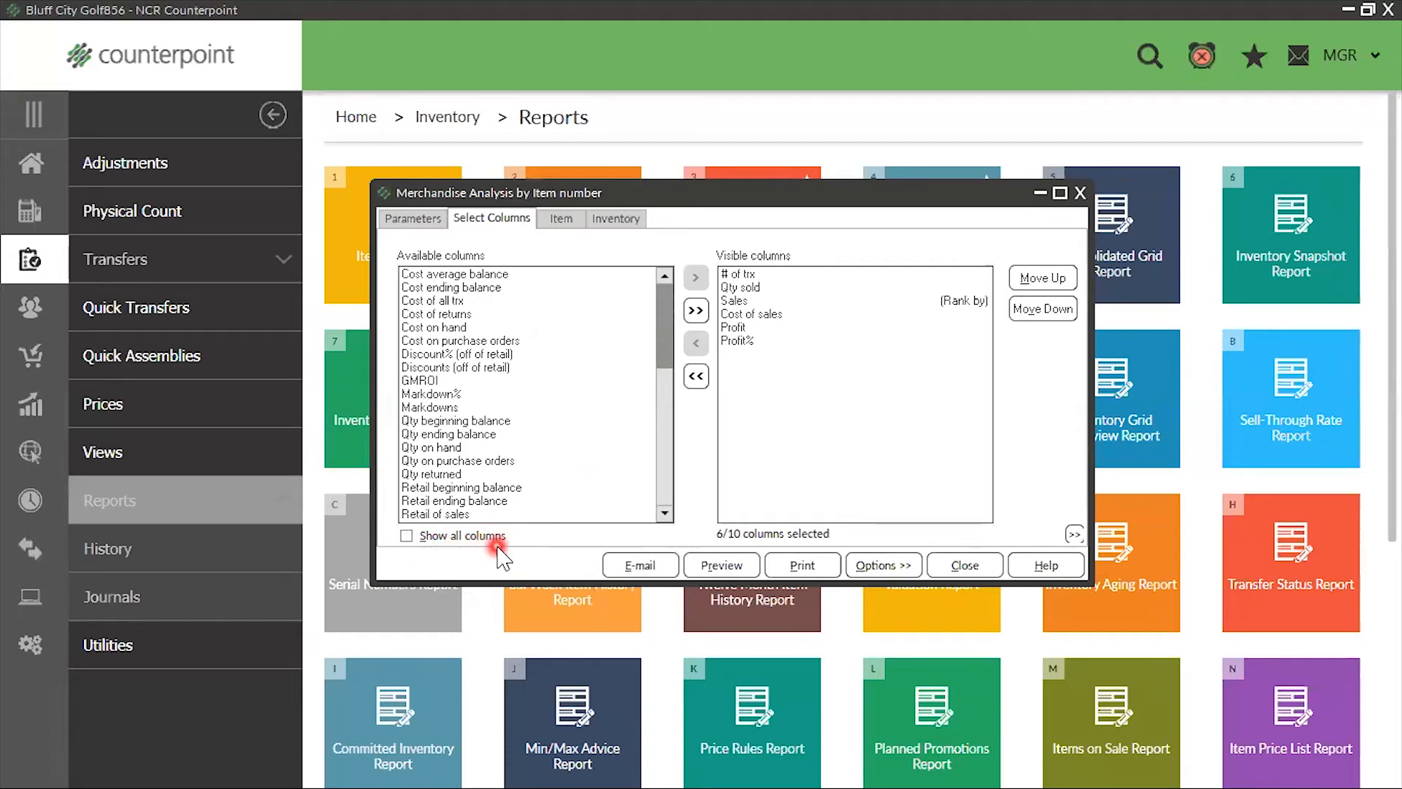
click(406, 537)
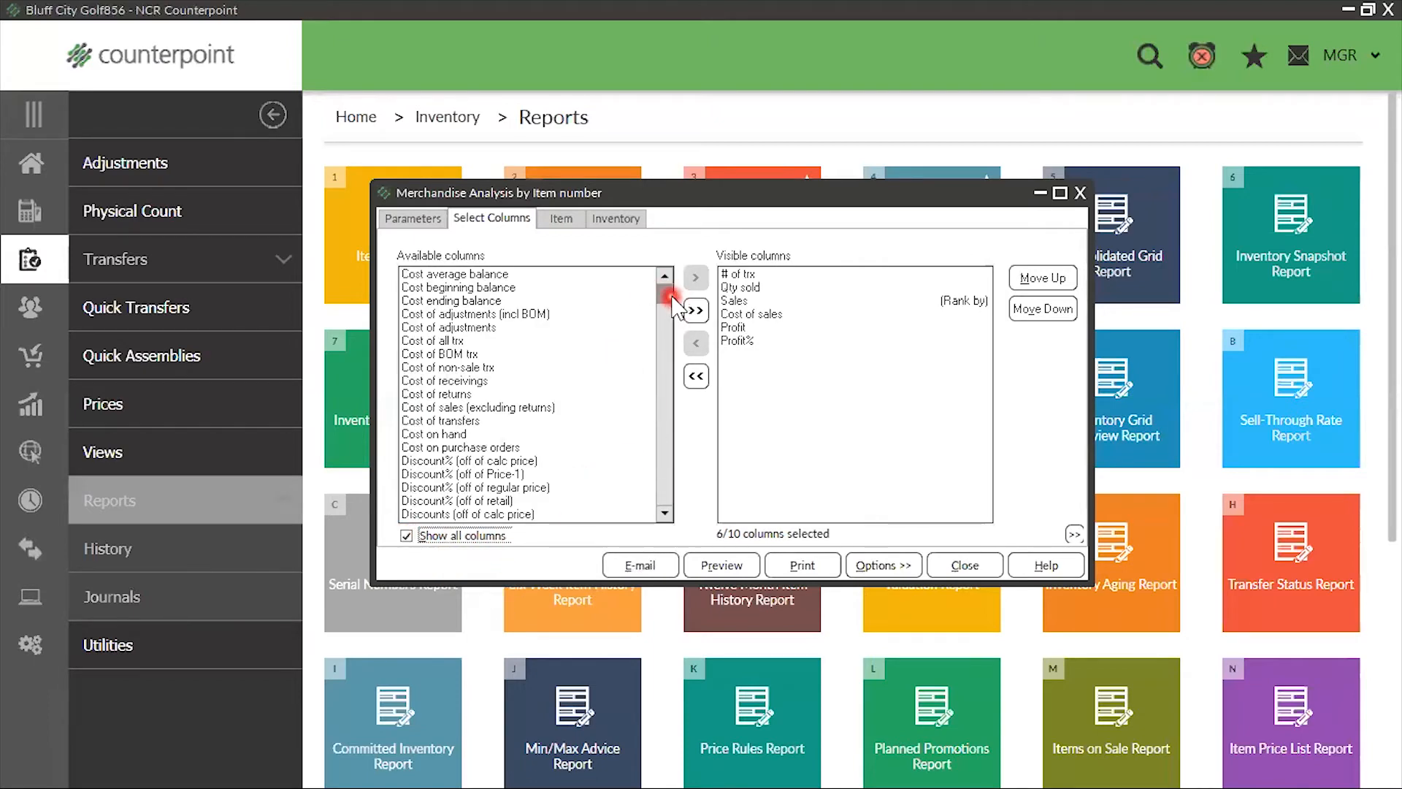
scroll(449, 427, down, 5)
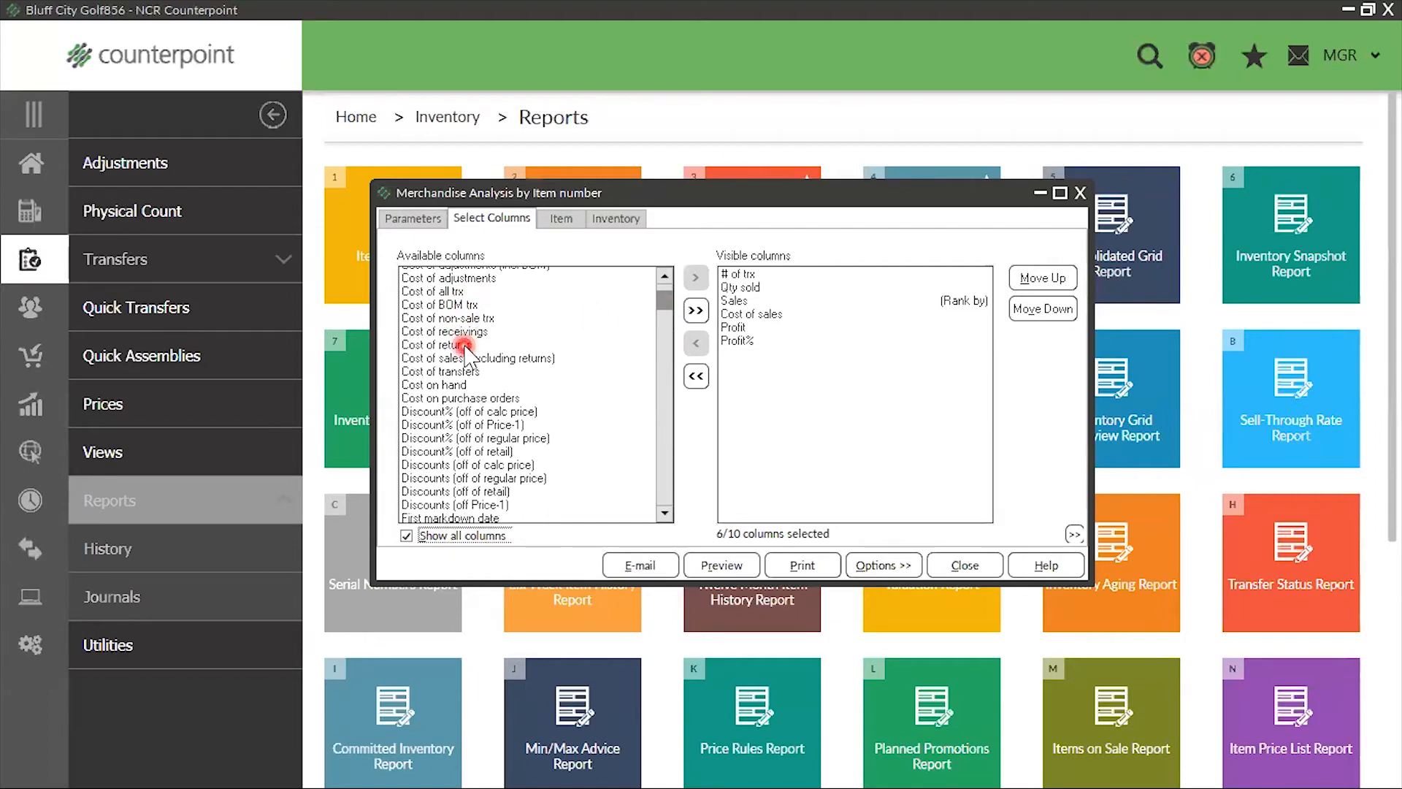
scroll(457, 364, down, 12)
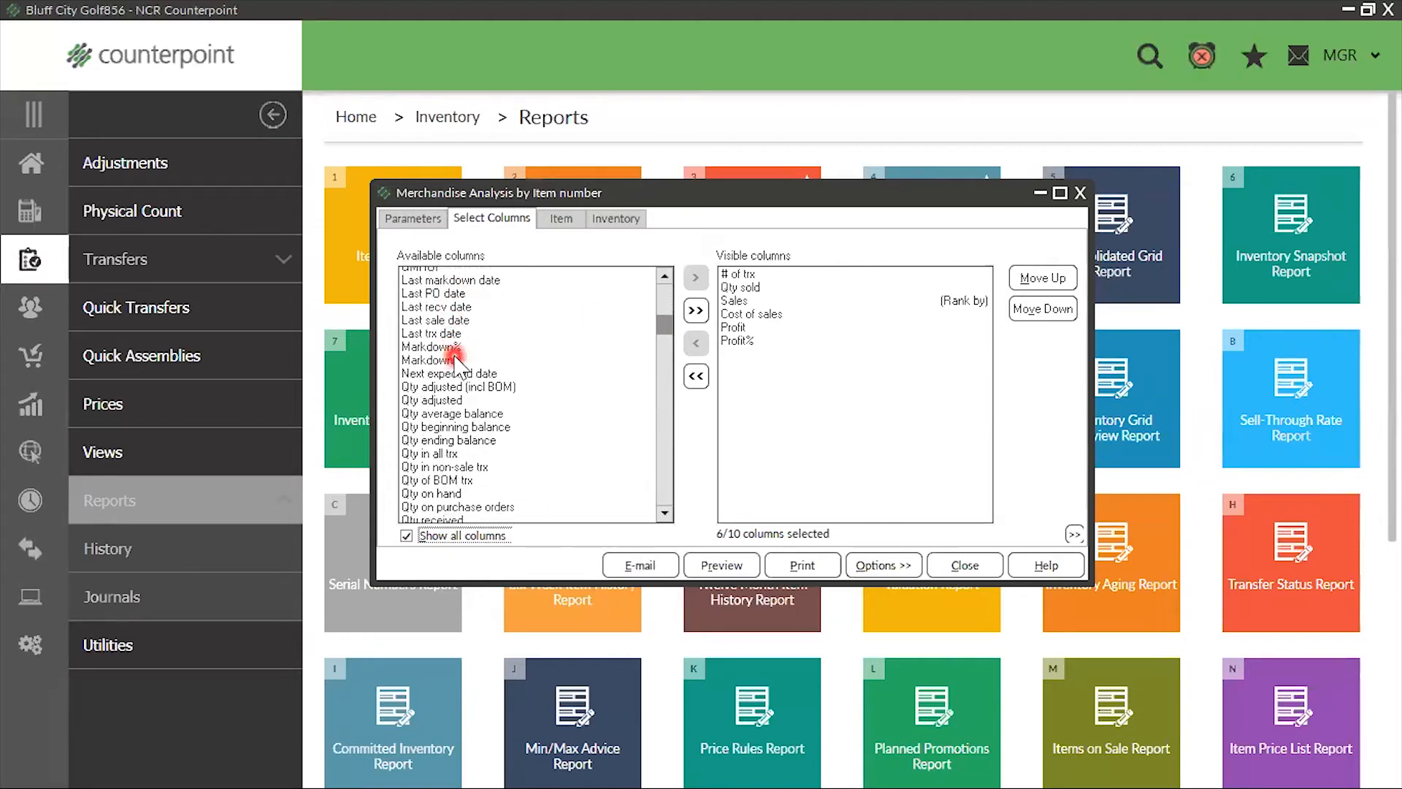
scroll(452, 362, down, 5)
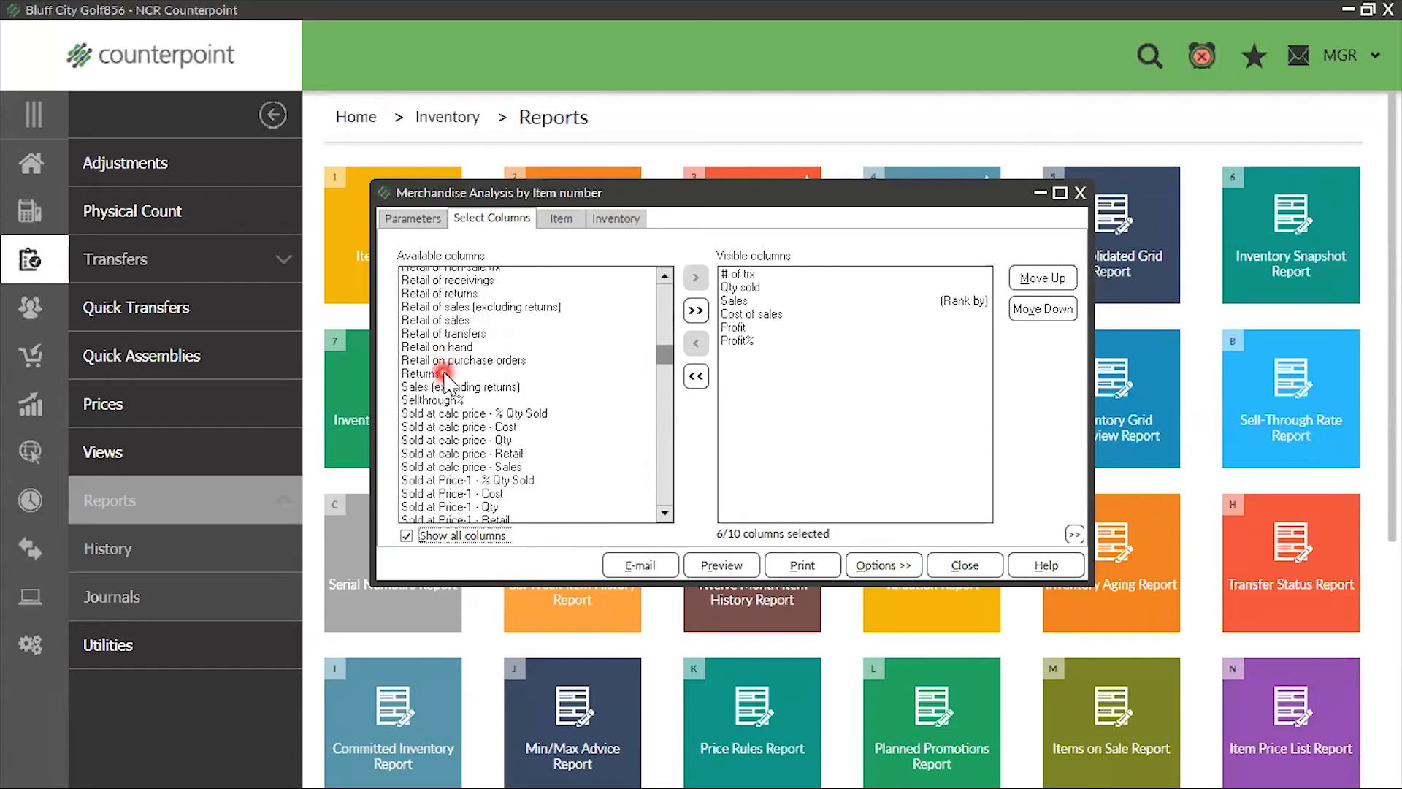
scroll(442, 400, down, 8)
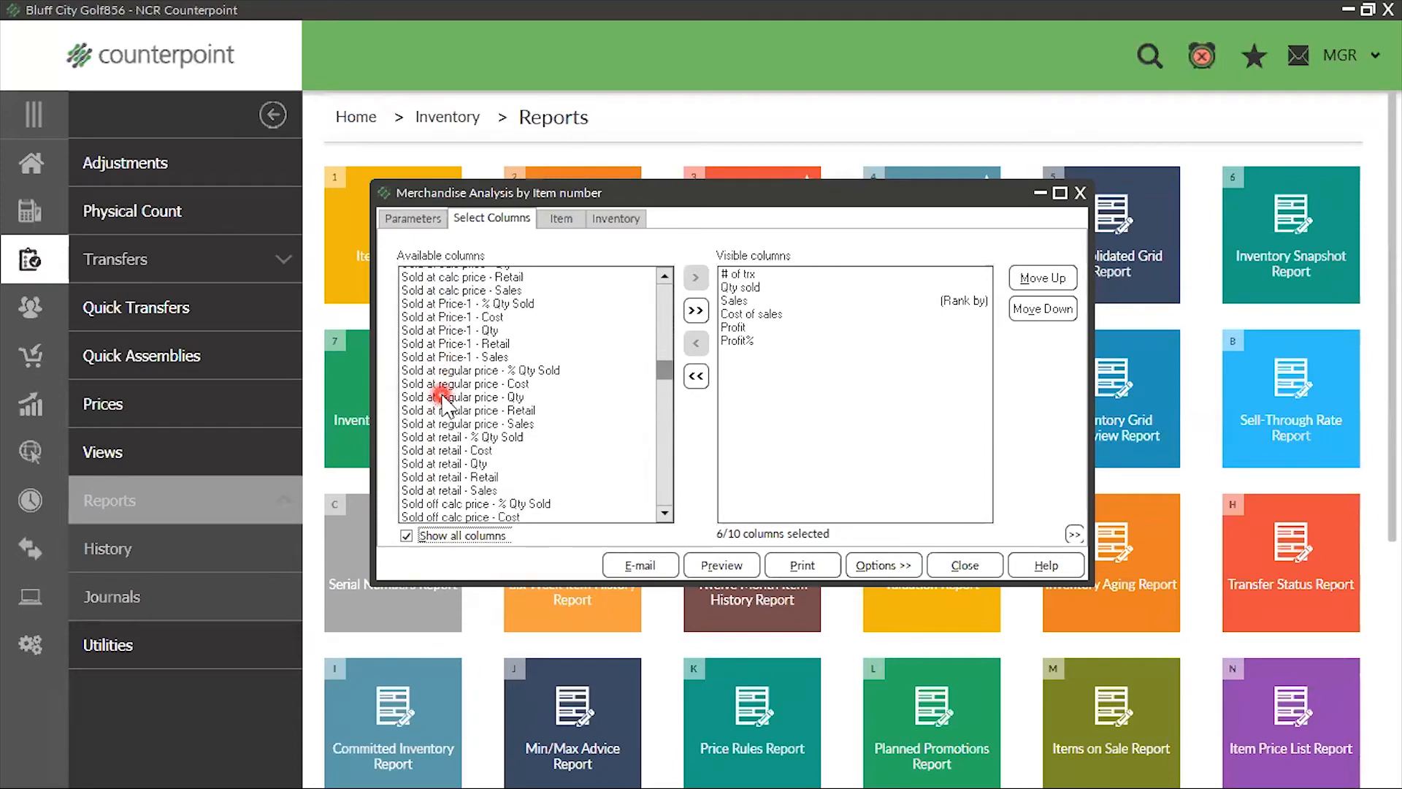
scroll(442, 406, down, 6)
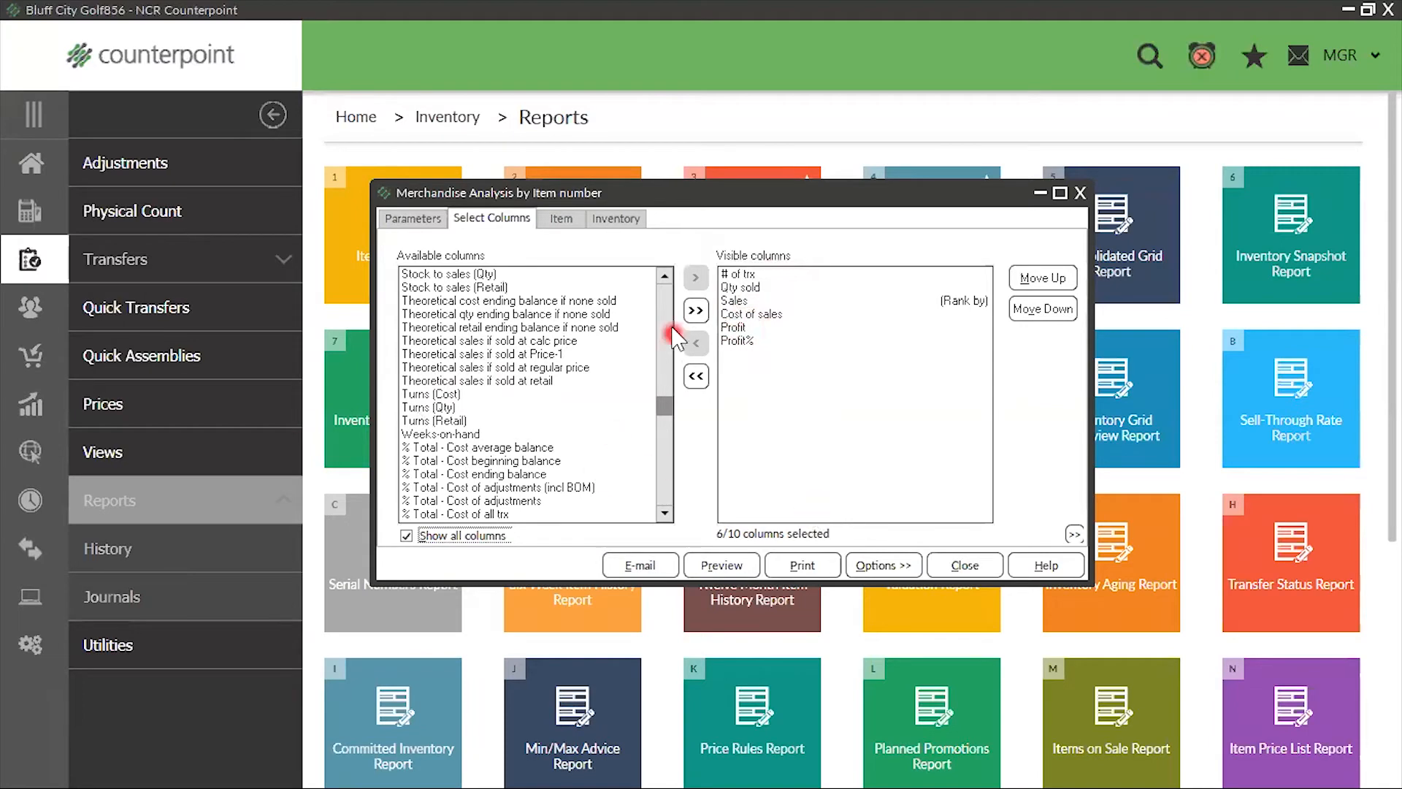
Preview the merchandise analysis and examine the ADM-JACKET item's description, locations and quantity sold in the APPAREL category
click(714, 565)
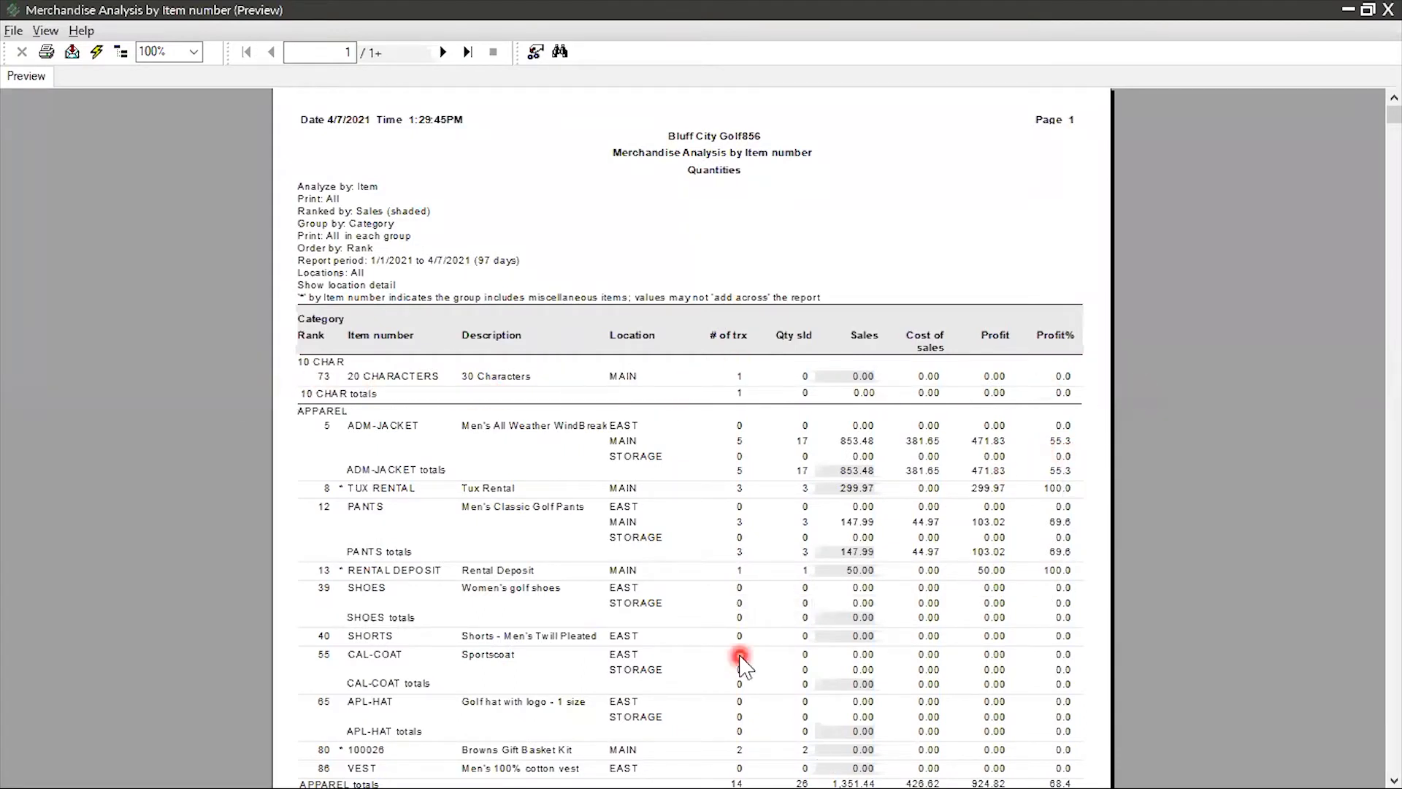
scroll(933, 552, down, 3)
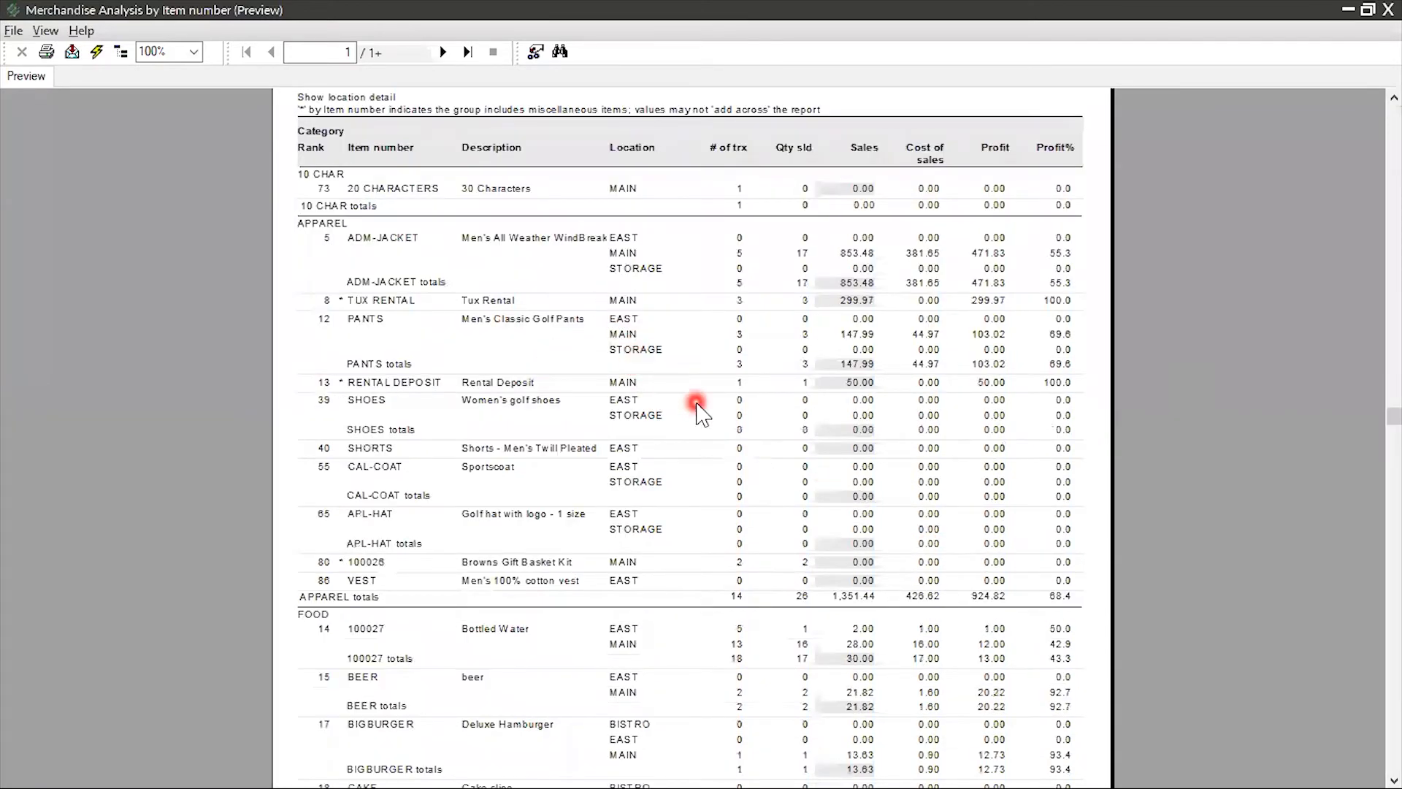
click(374, 239)
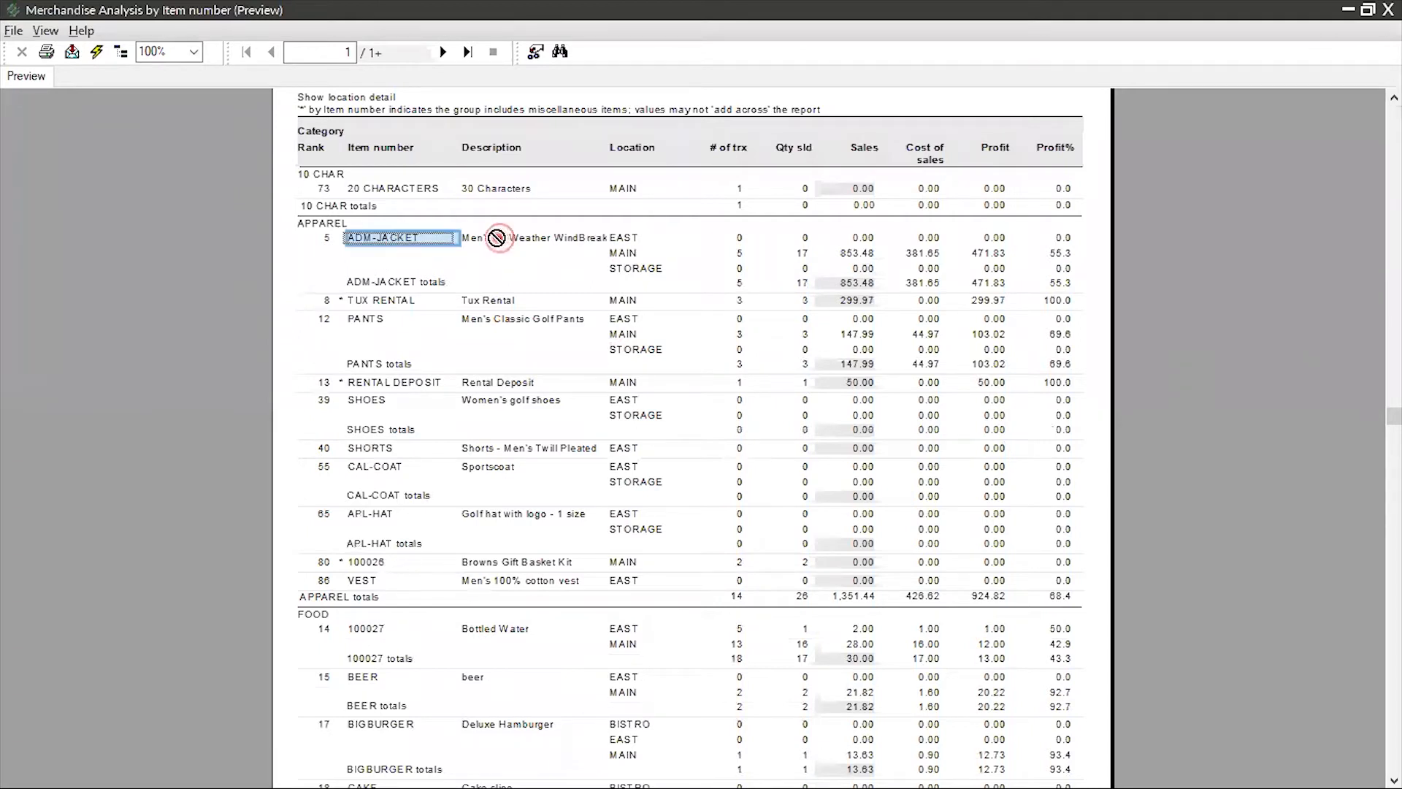
click(485, 239)
drag(617, 243, 802, 283)
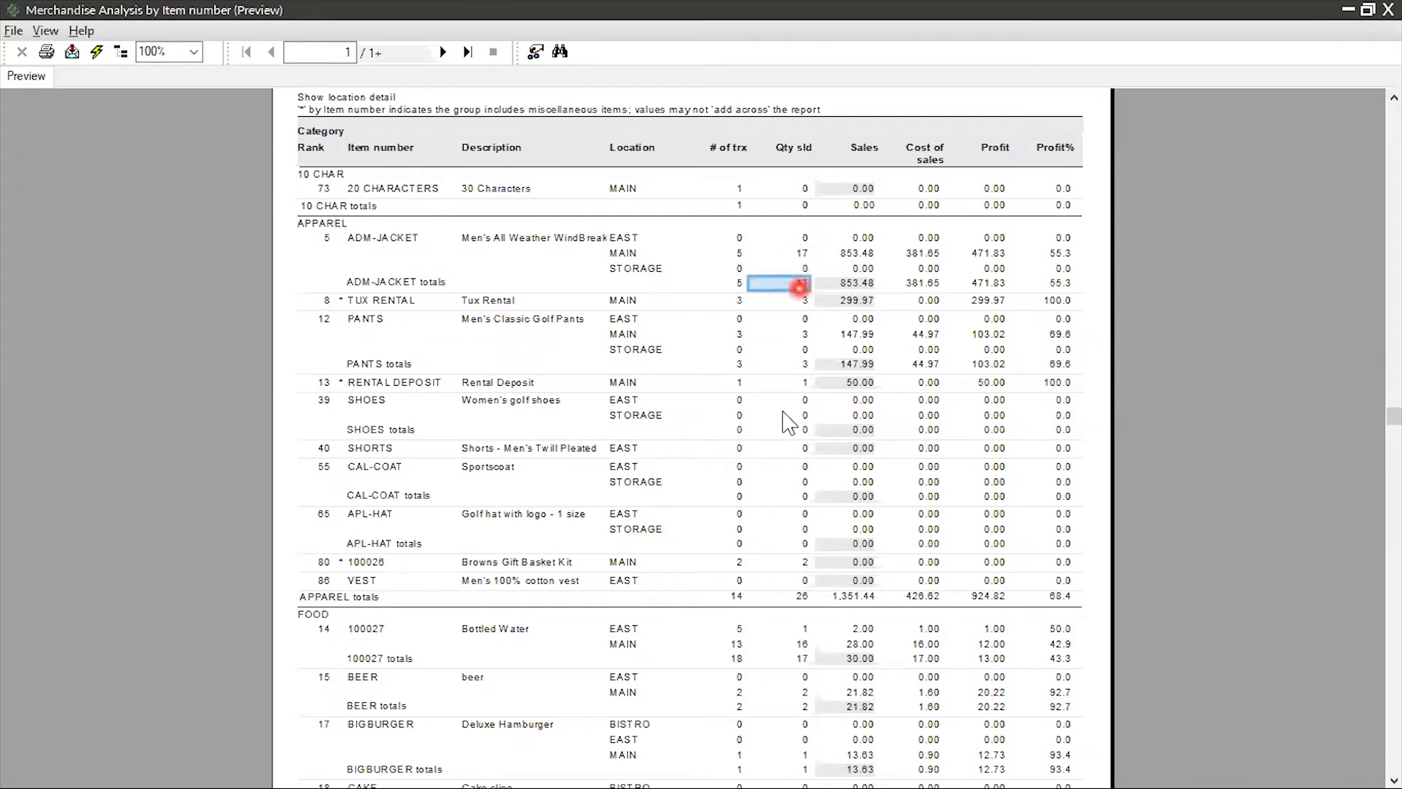
Compare ADM-JACKET's sales and cost of sales at each location with the item's totals row
click(860, 236)
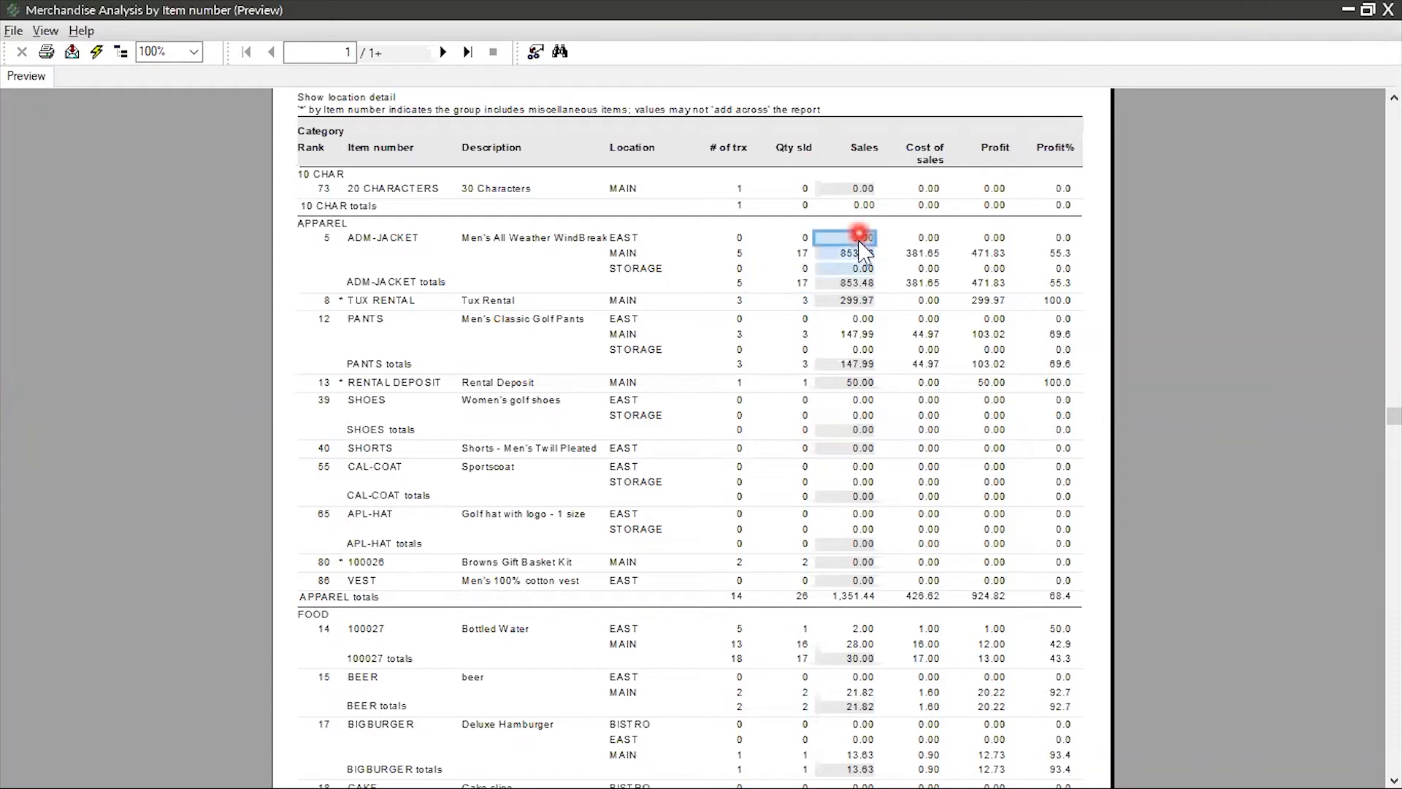
click(860, 254)
click(859, 269)
click(849, 292)
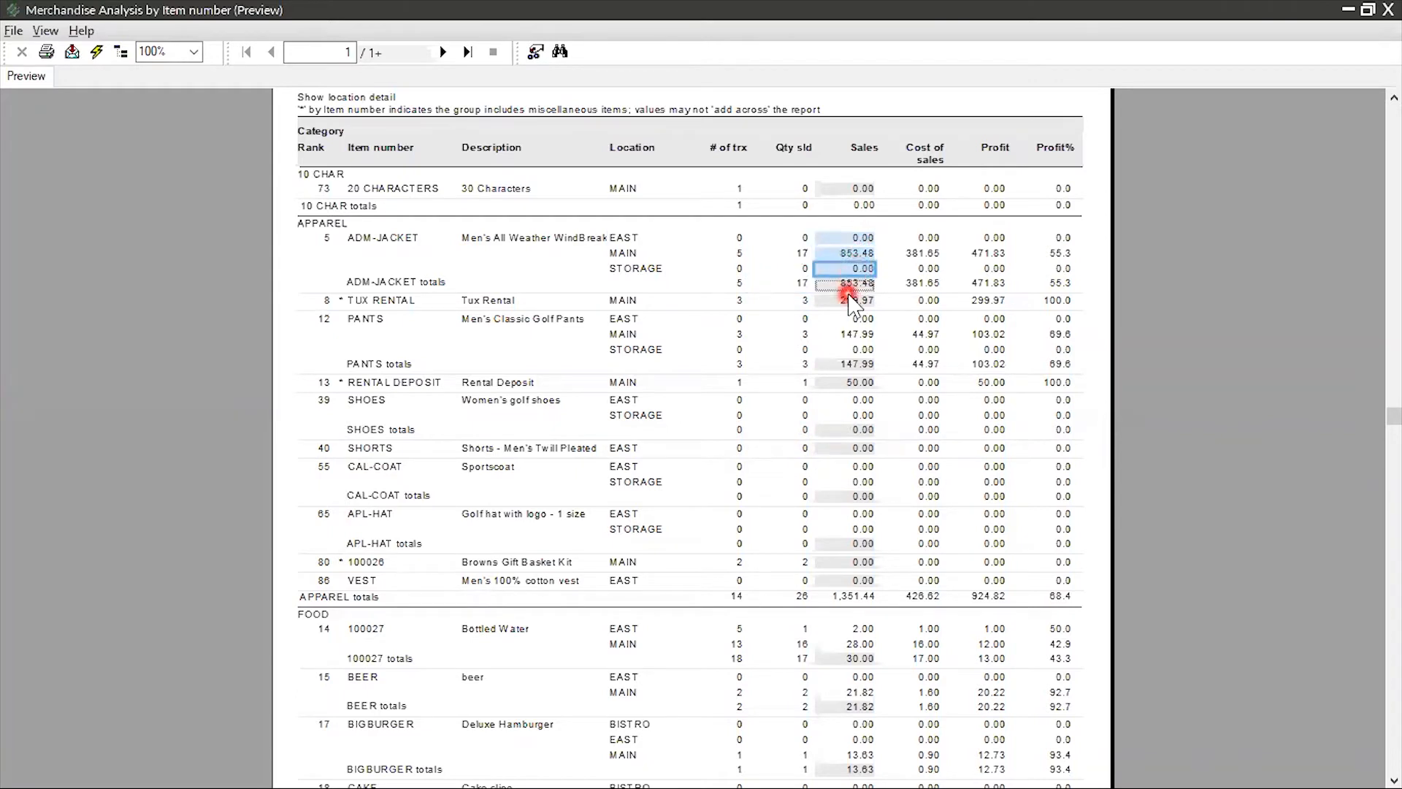
click(932, 238)
click(928, 256)
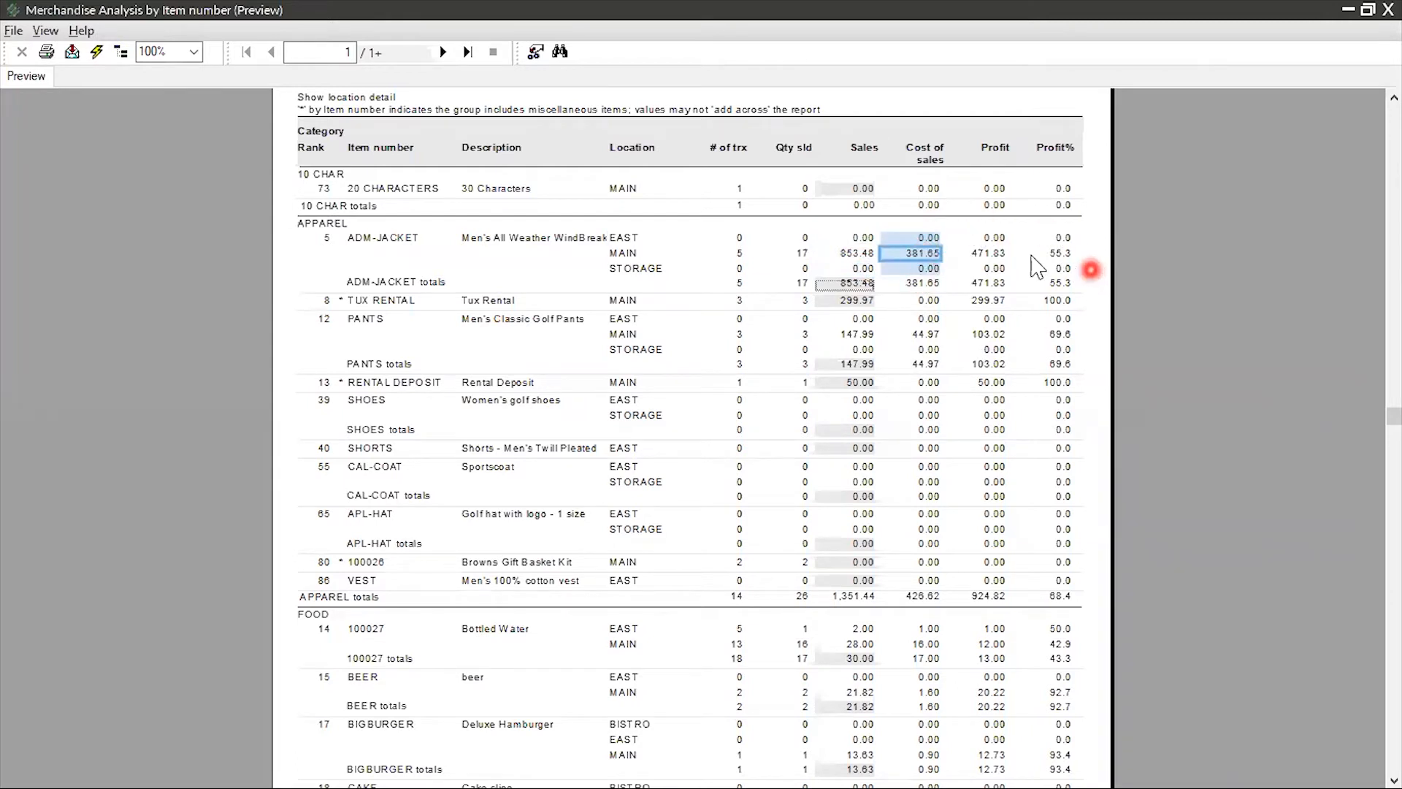
click(743, 289)
click(780, 294)
click(802, 286)
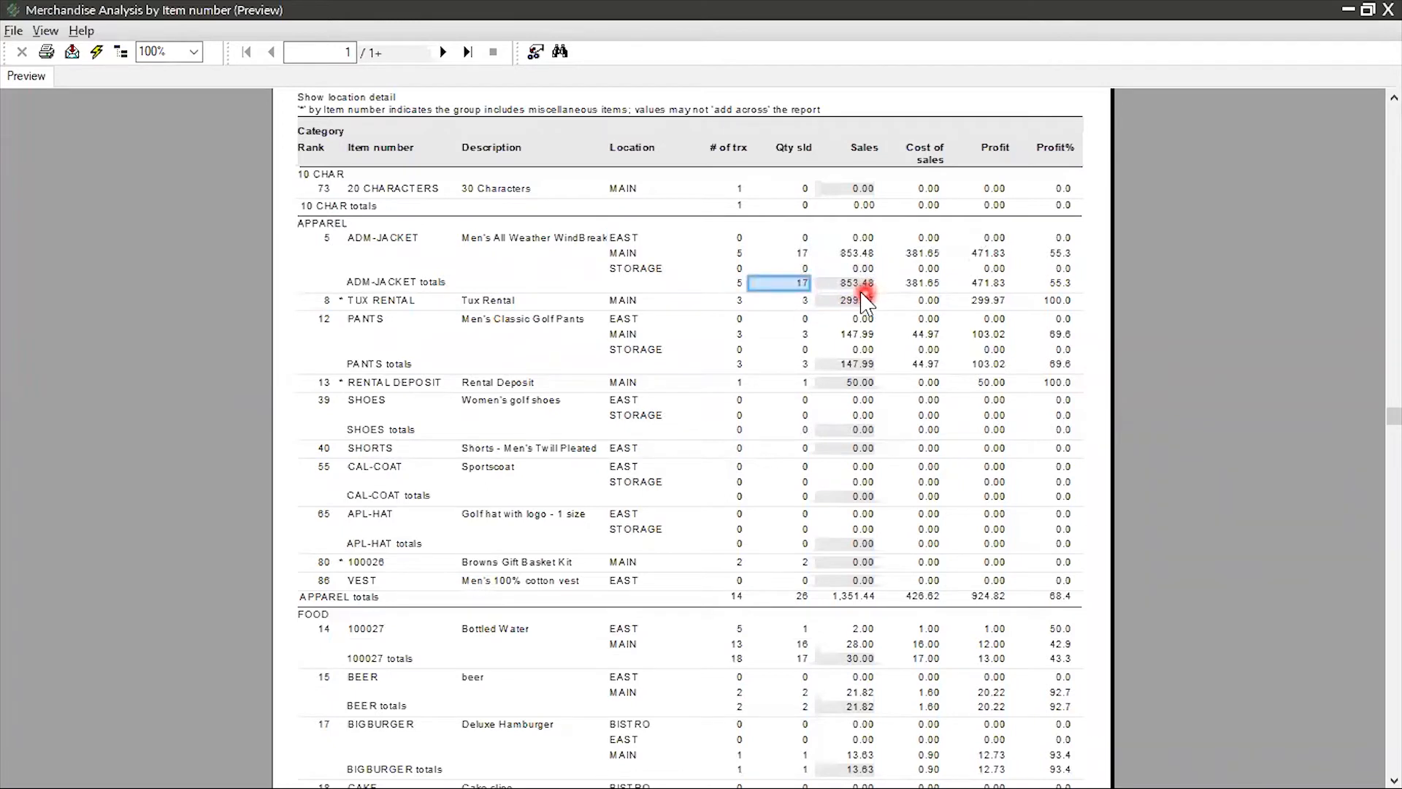
click(863, 298)
click(923, 288)
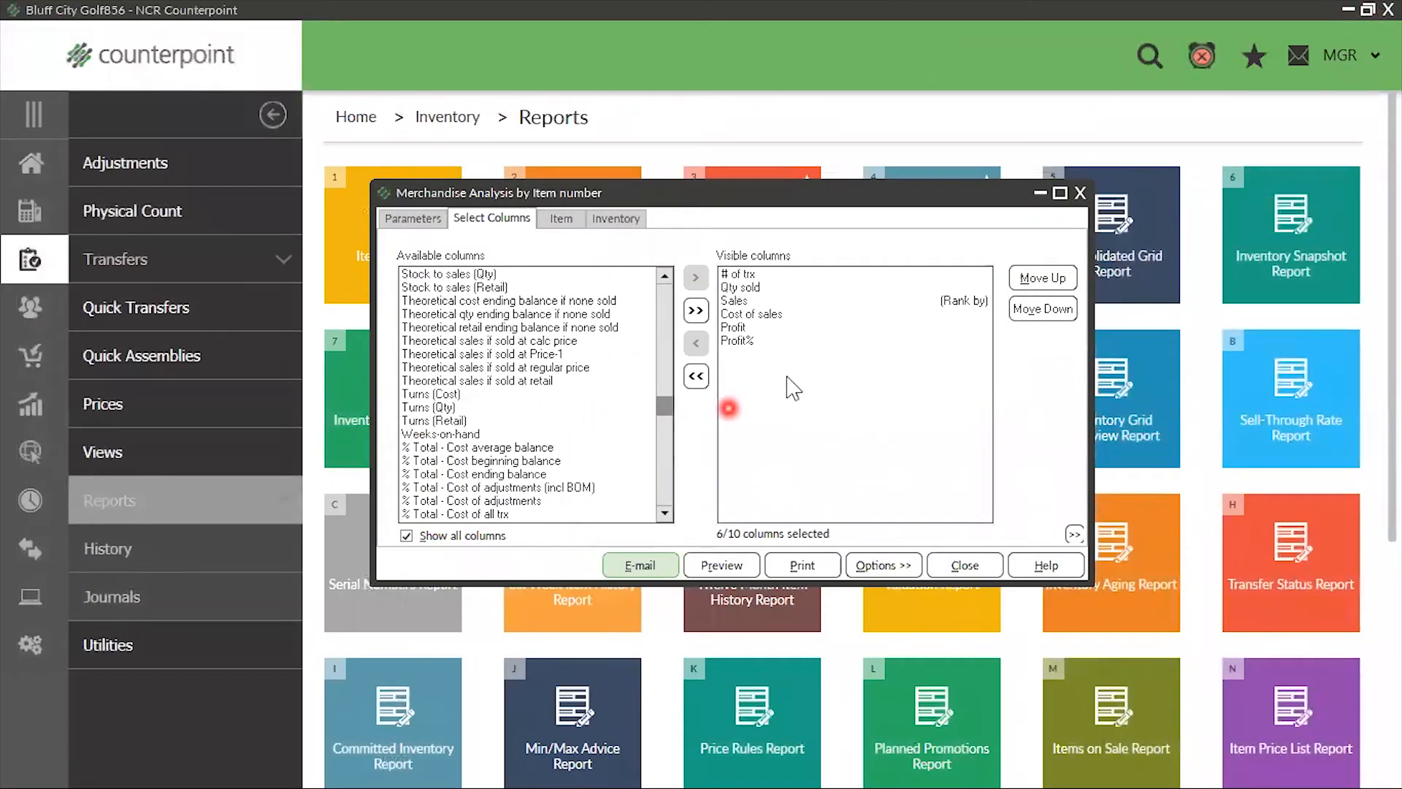
Close the preview and remove the Profit%, Profit and # of trx columns from the visible columns
click(732, 340)
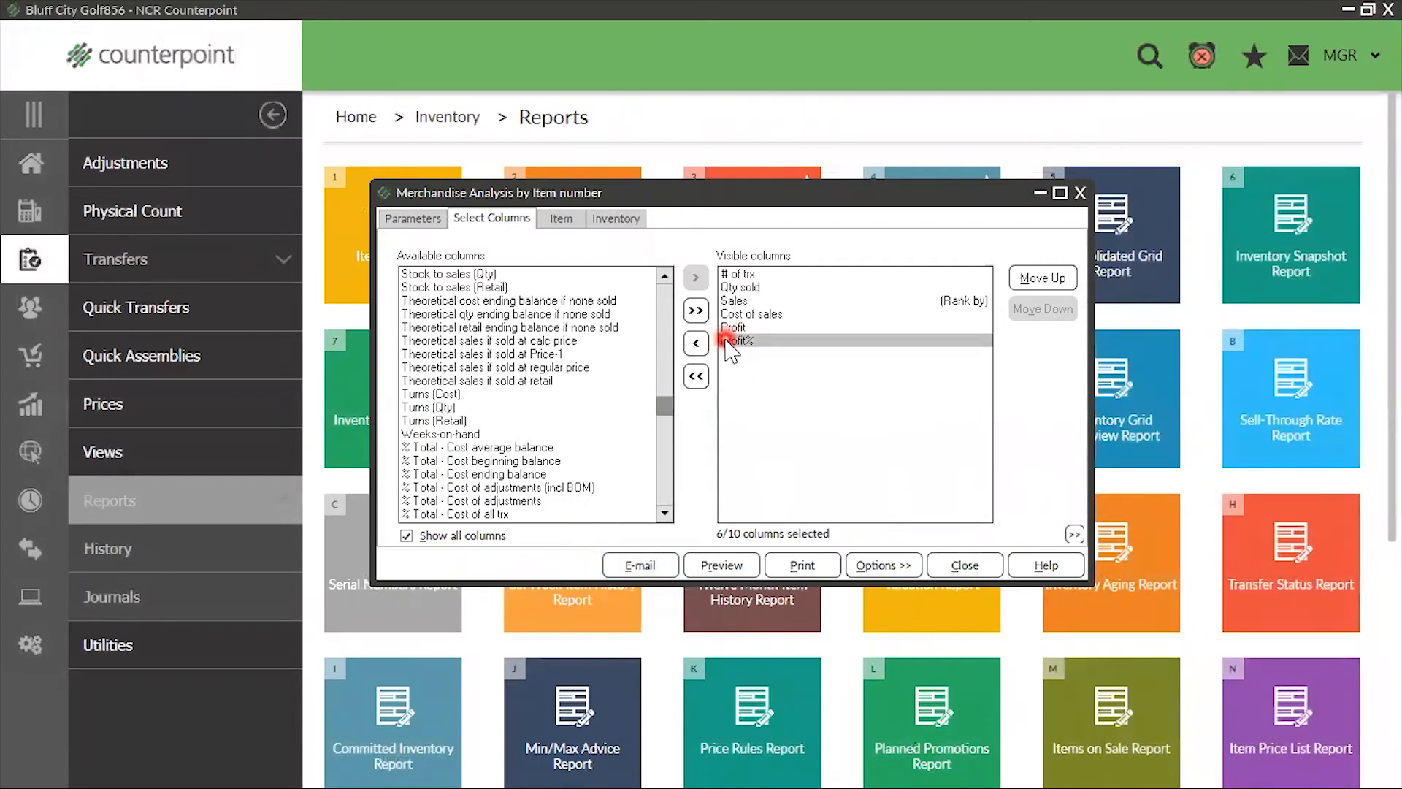
double_click(733, 340)
double_click(733, 328)
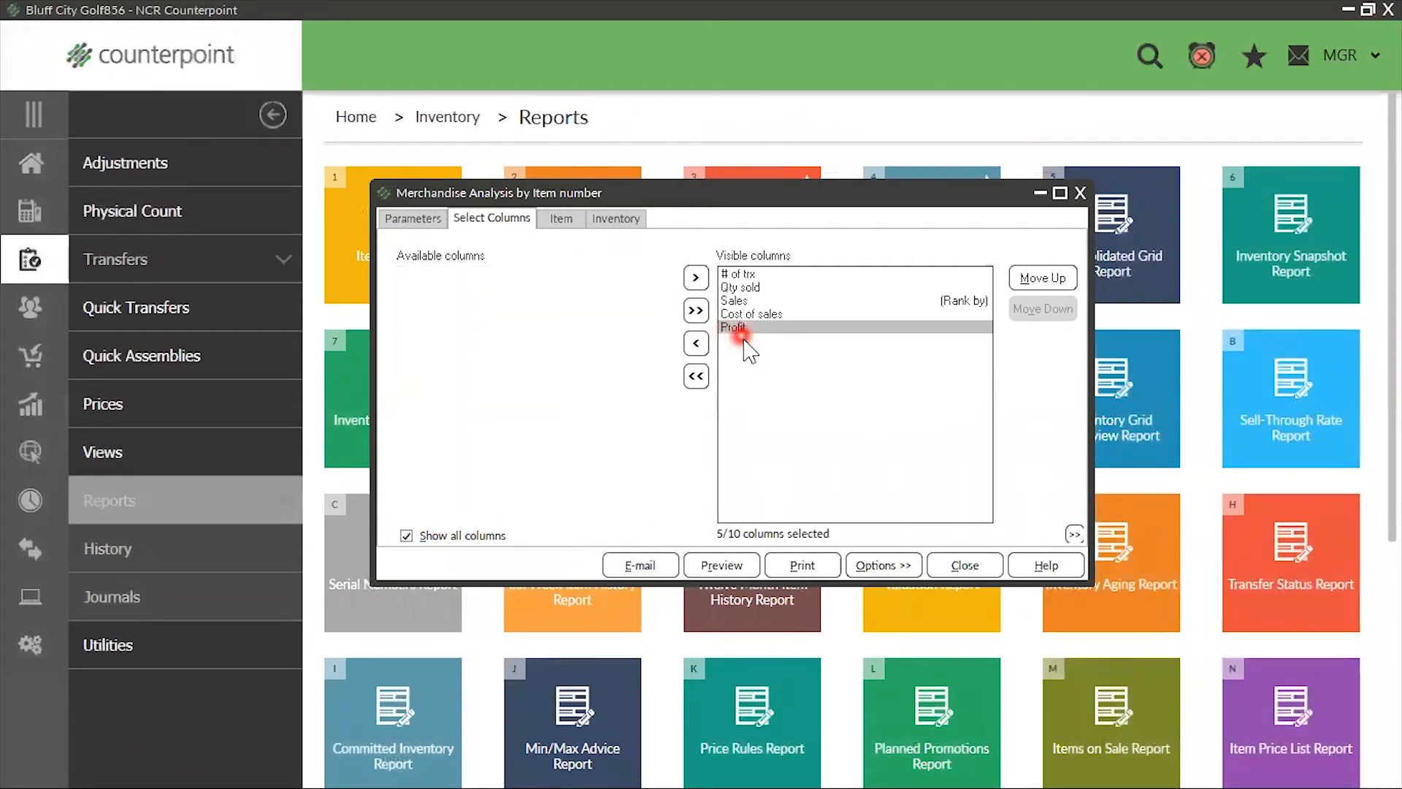
click(731, 275)
double_click(730, 275)
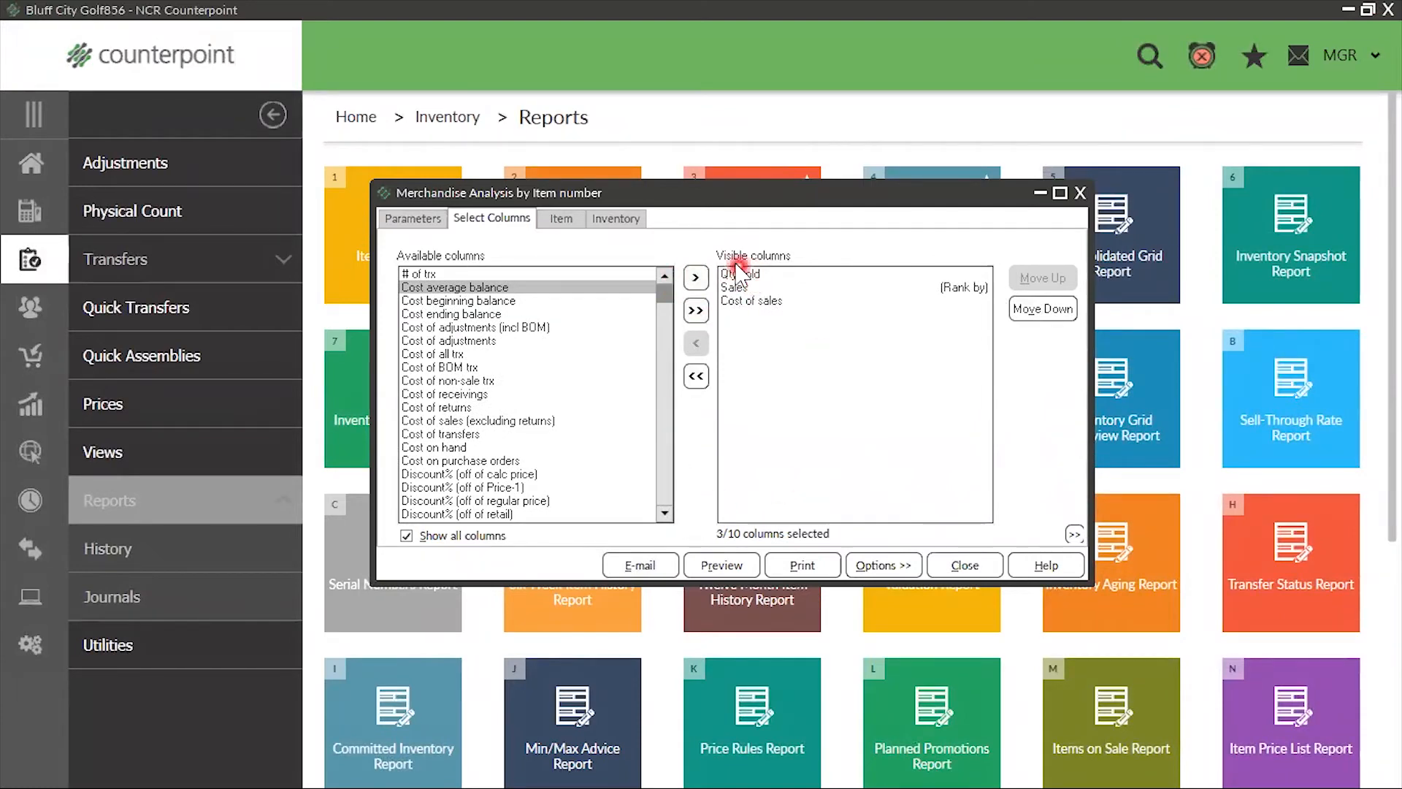
Add Weeks-on-hand to the visible columns and check the custom column list in the report parameters
scroll(541, 409, down, 7)
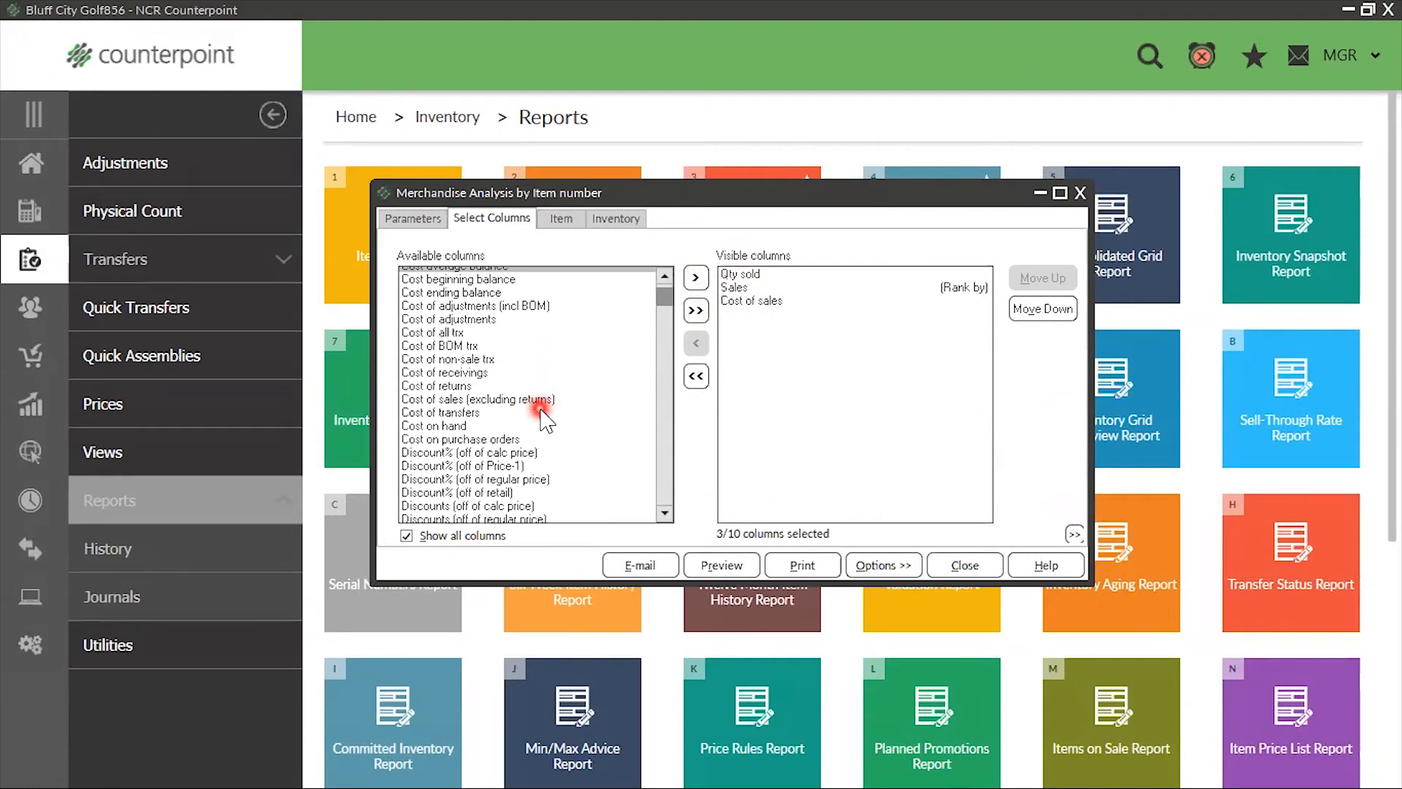
scroll(544, 423, down, 10)
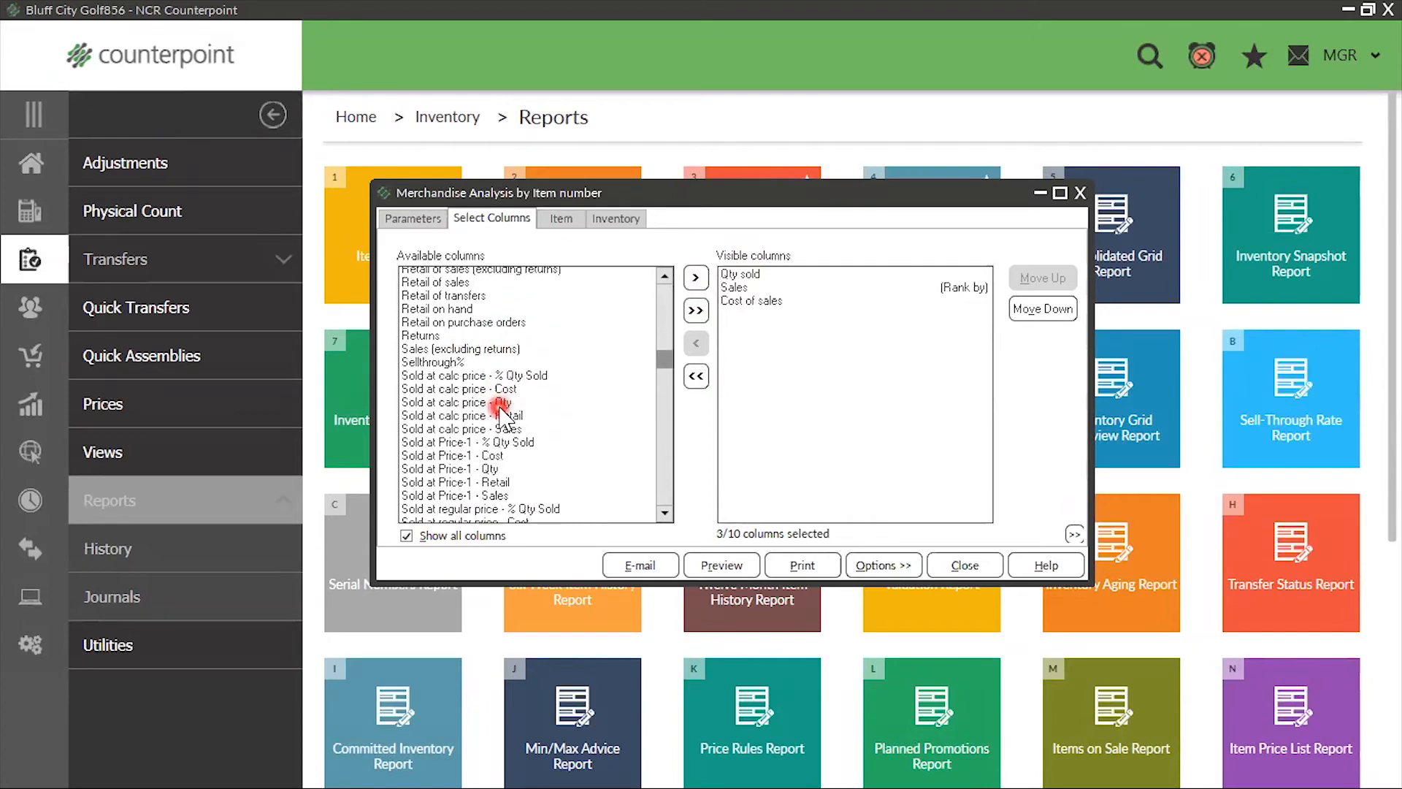
scroll(501, 416, down, 12)
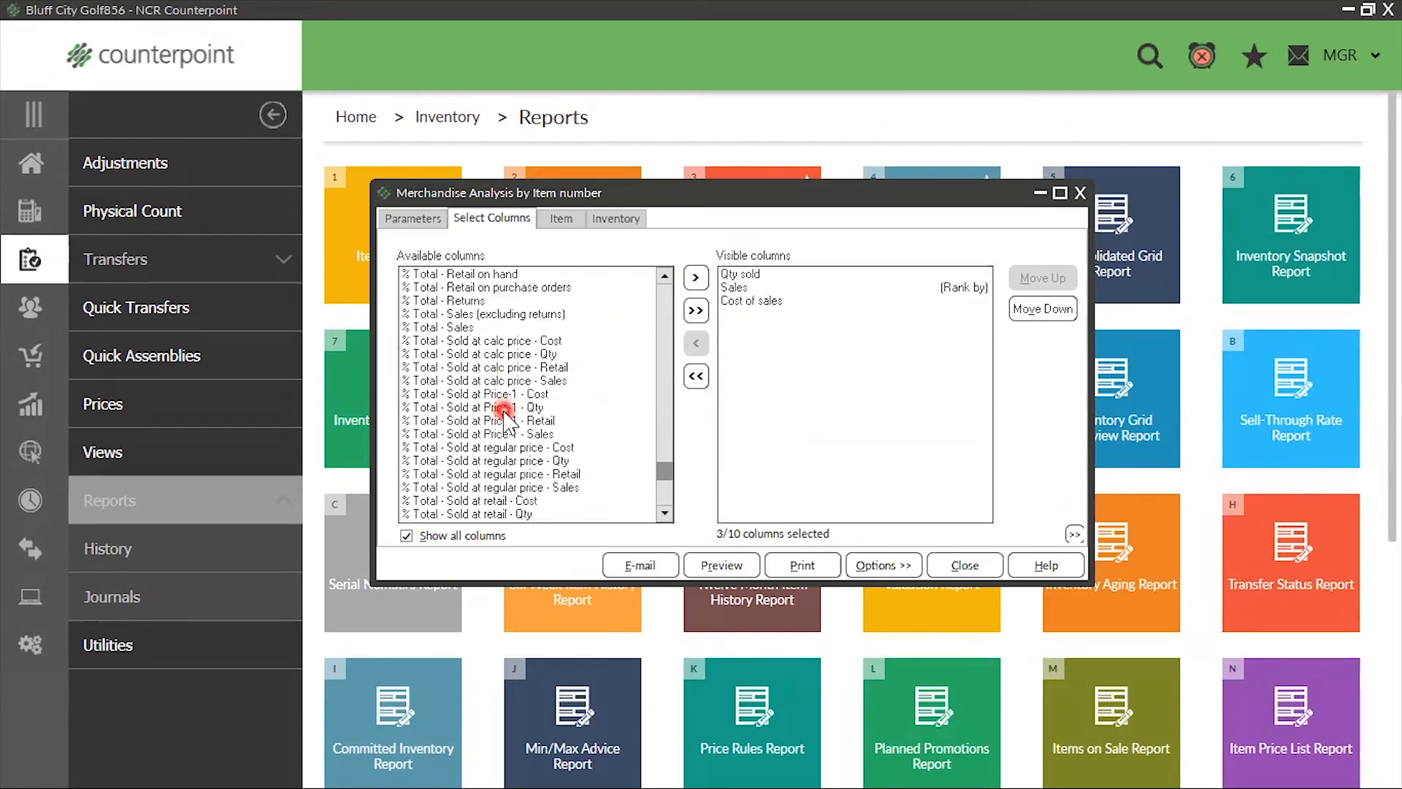
scroll(501, 415, down, 4)
scroll(501, 415, up, 10)
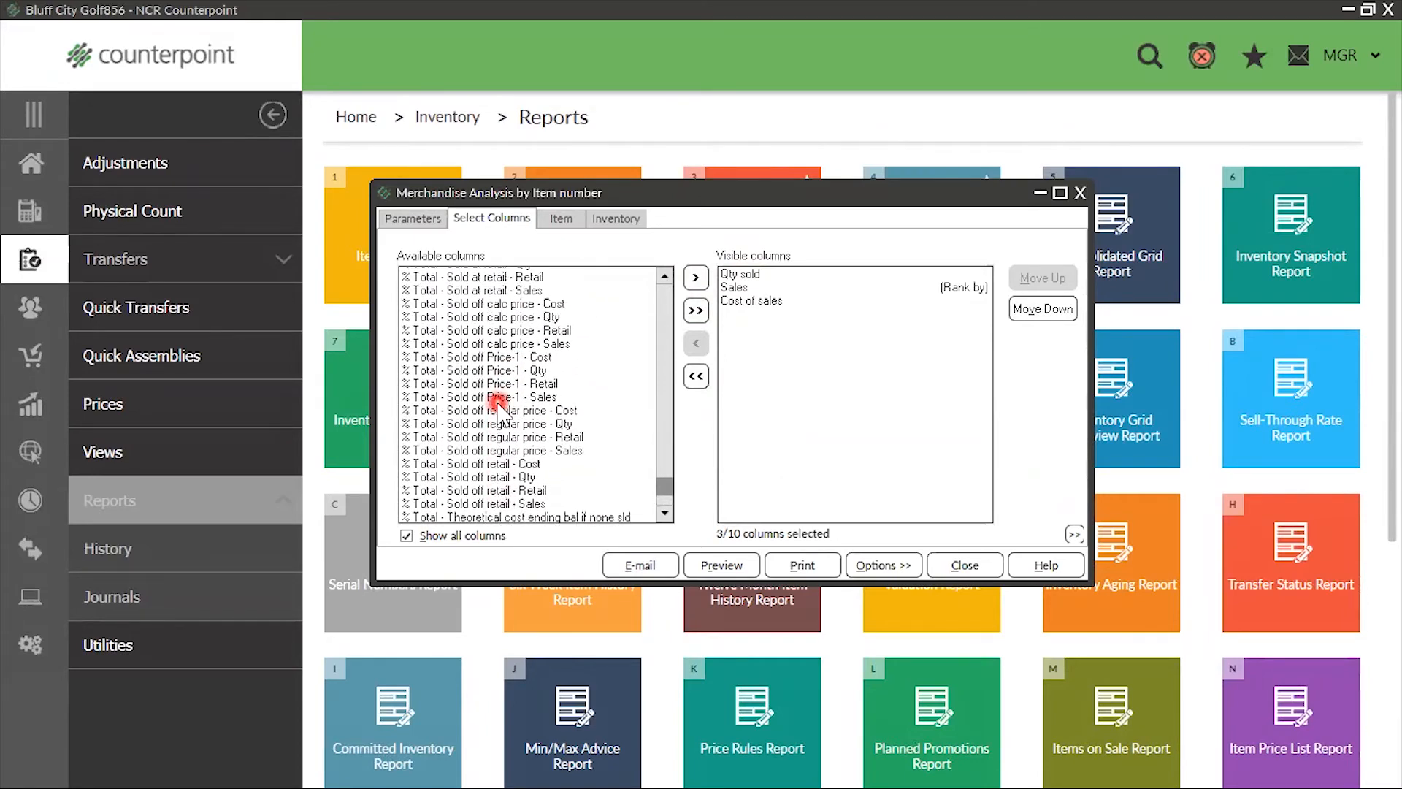
scroll(508, 409, up, 15)
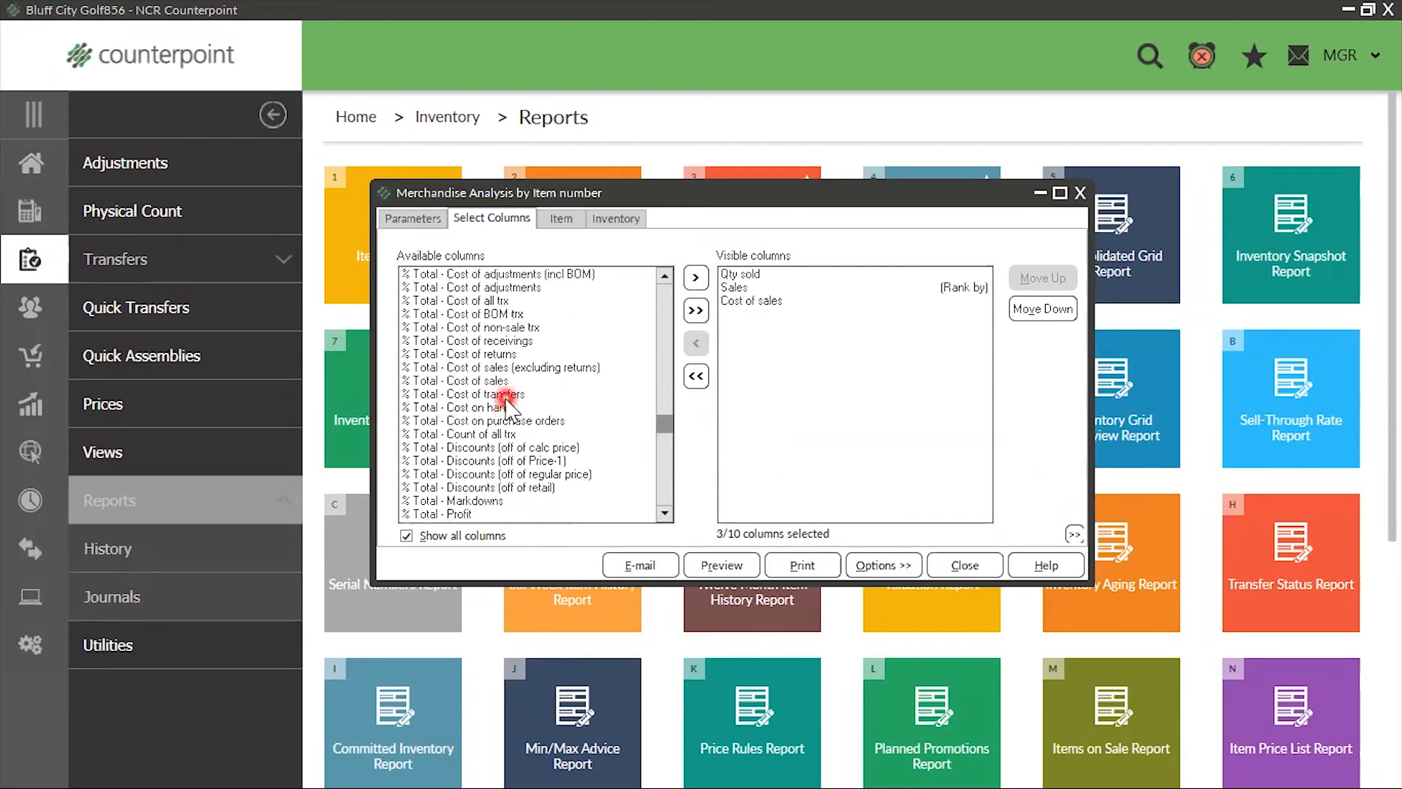
scroll(508, 408, down, 1)
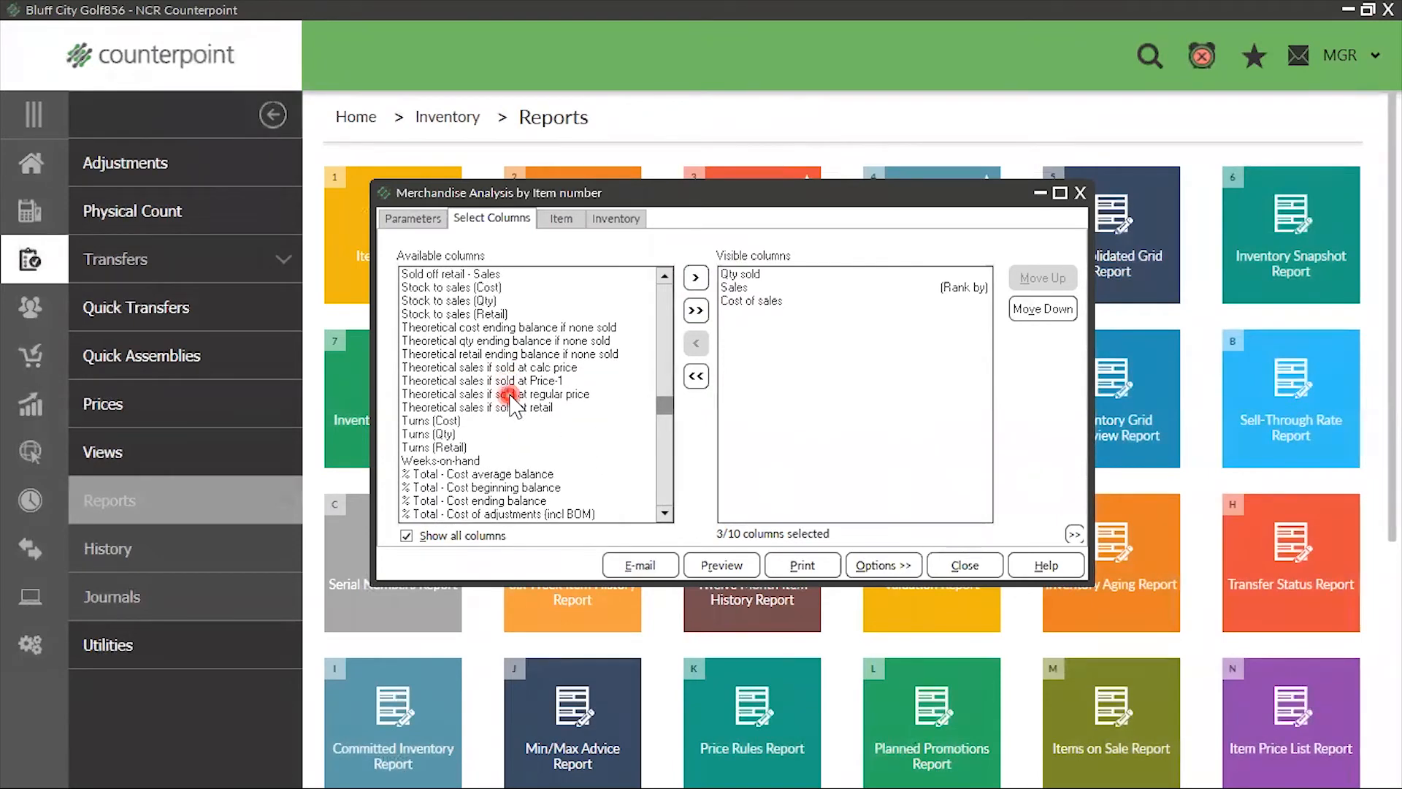
double_click(464, 462)
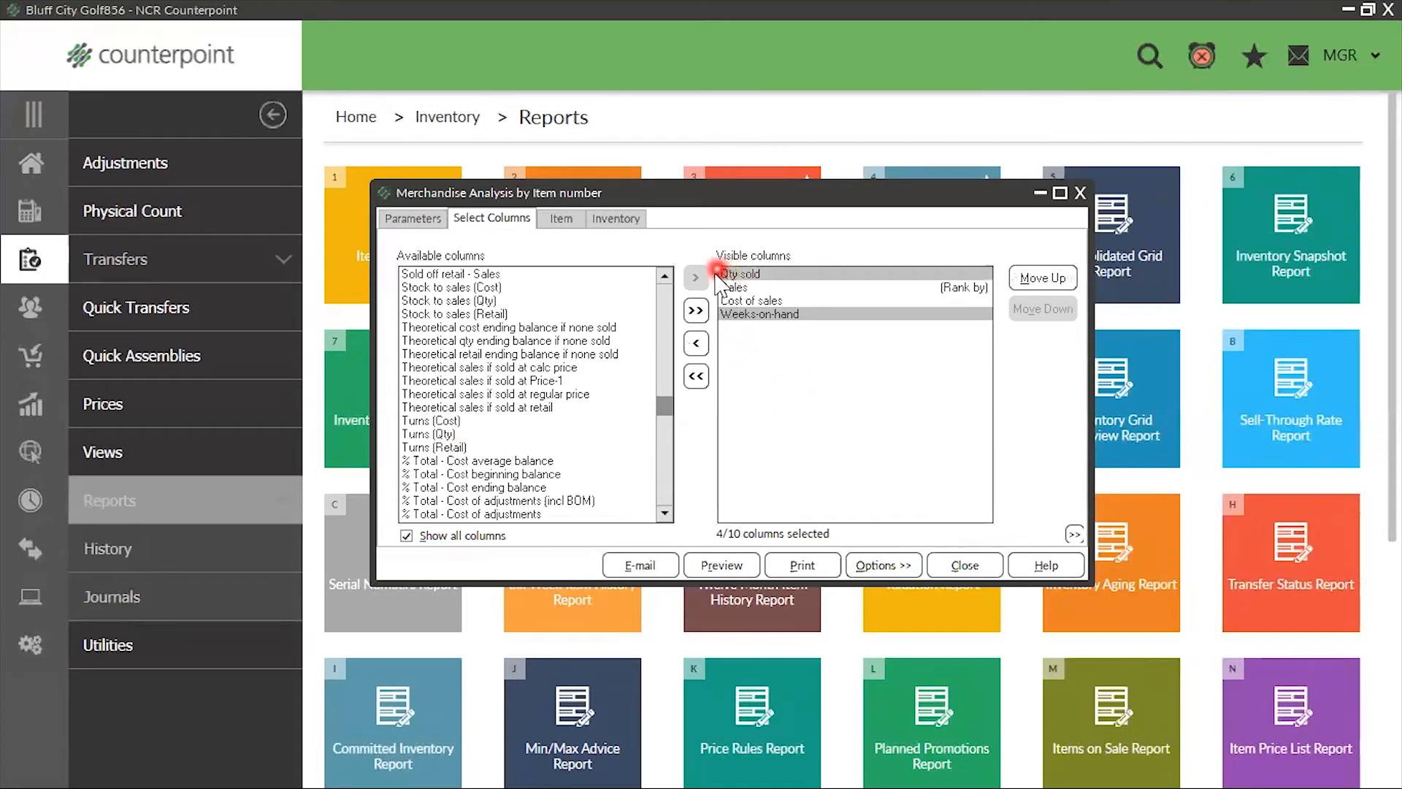
click(409, 218)
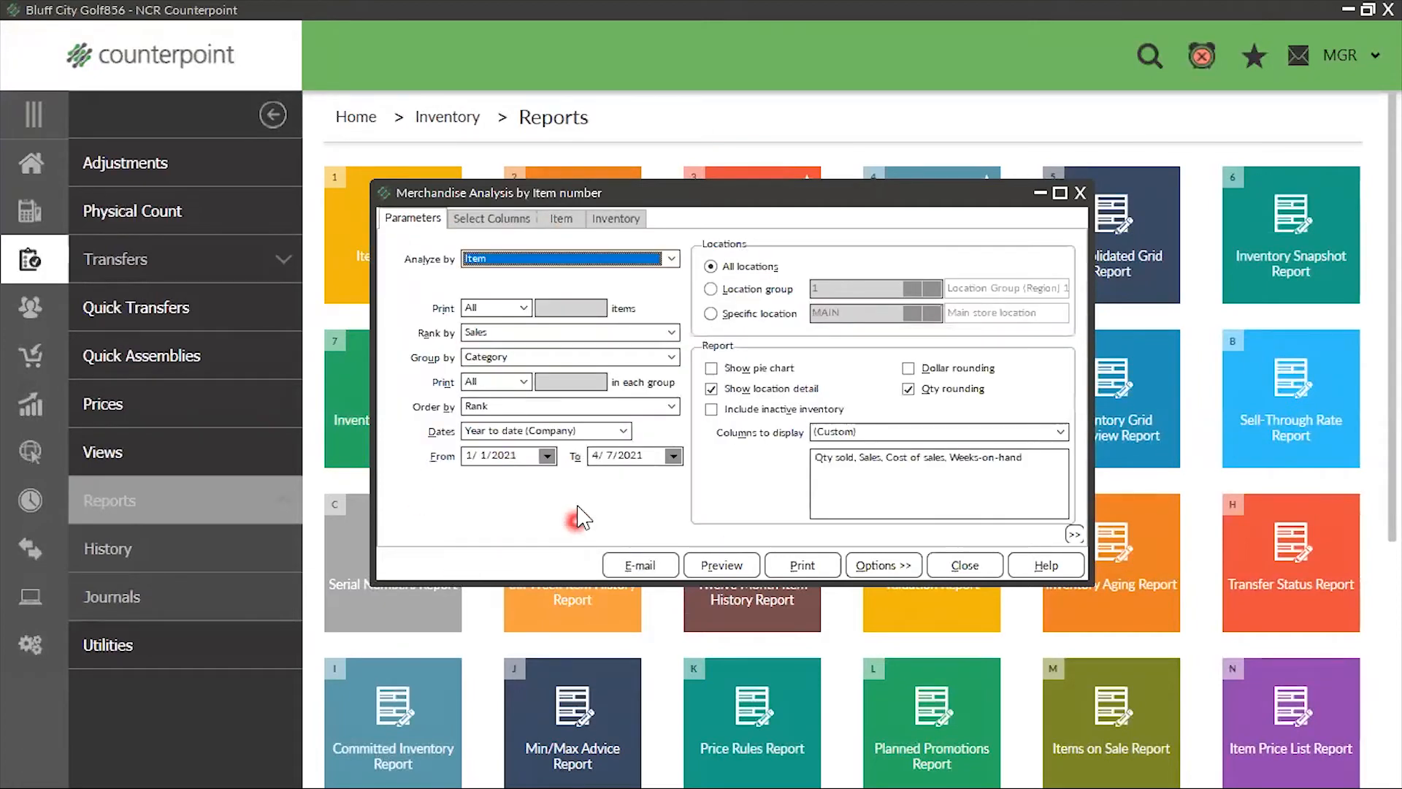
Return to the column selection and add Qty on hand to the visible columns
click(477, 219)
click(796, 274)
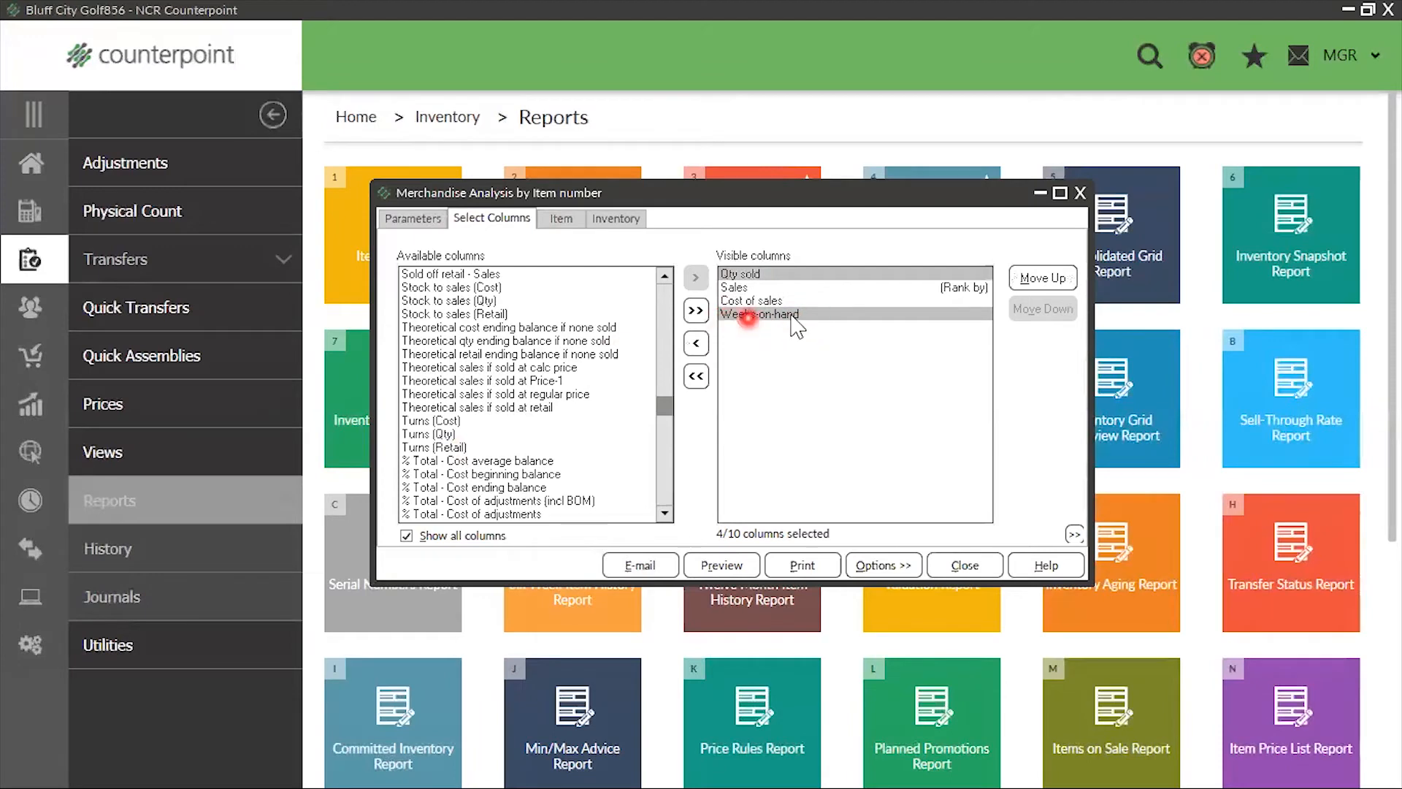
scroll(413, 398, up, 10)
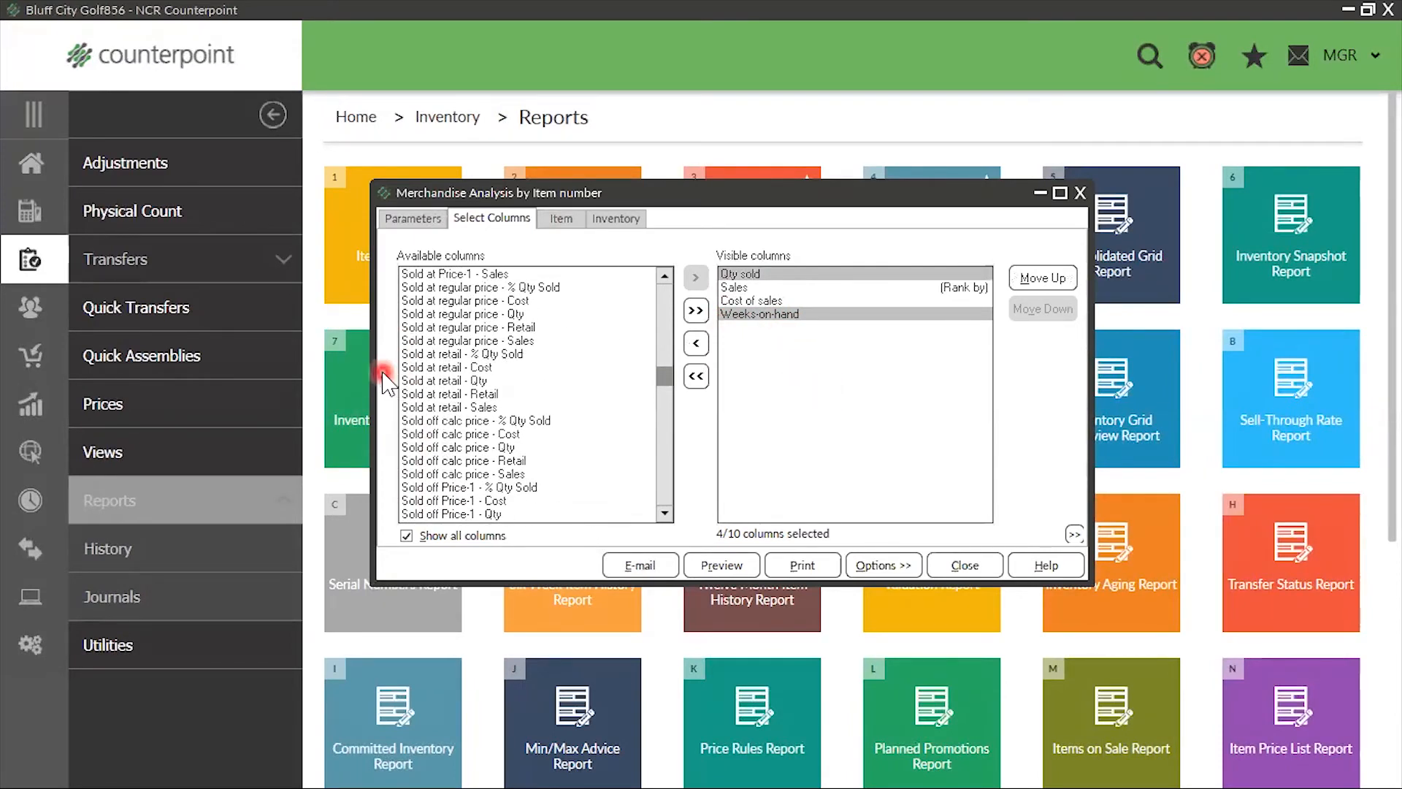
scroll(438, 328, up, 12)
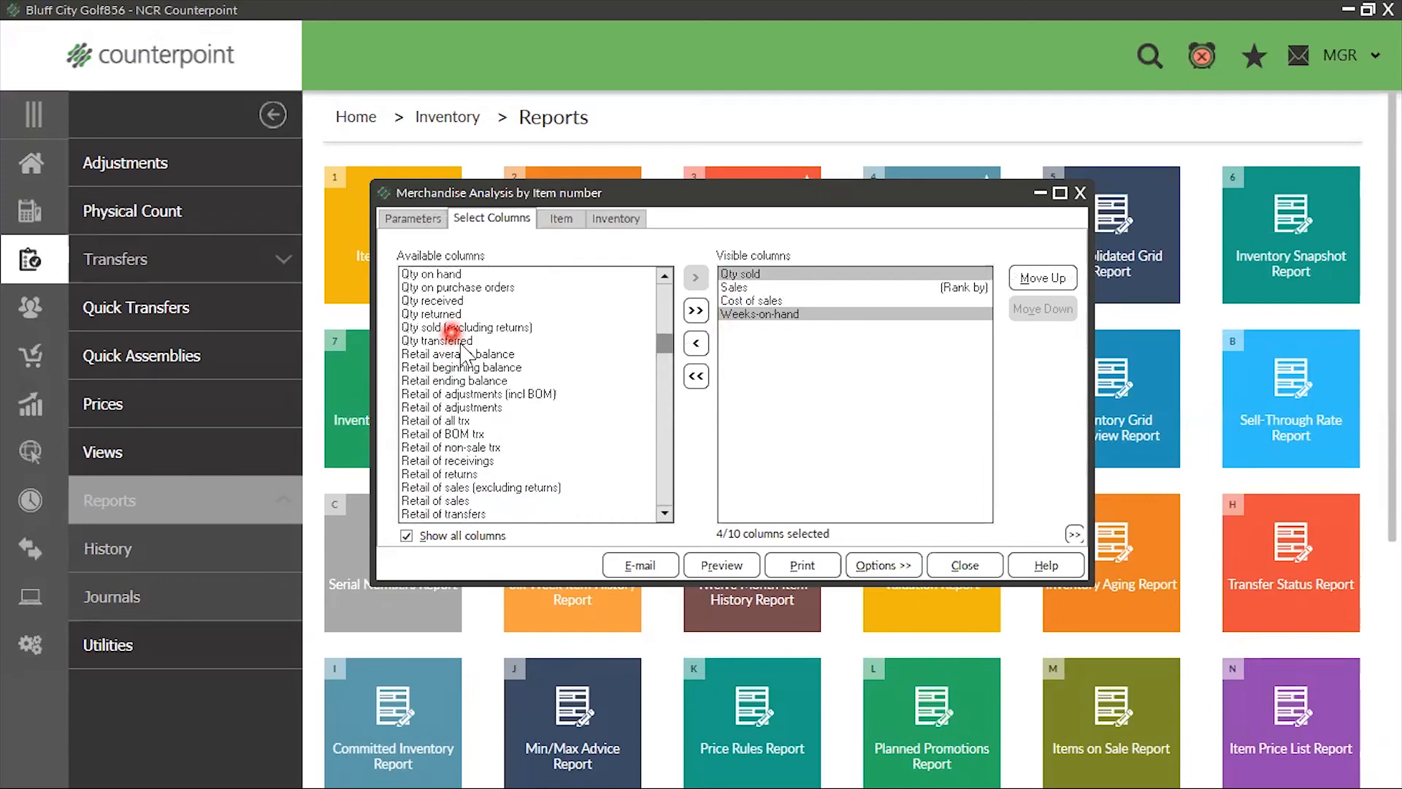
scroll(520, 314, up, 1)
double_click(415, 316)
click(762, 334)
click(826, 335)
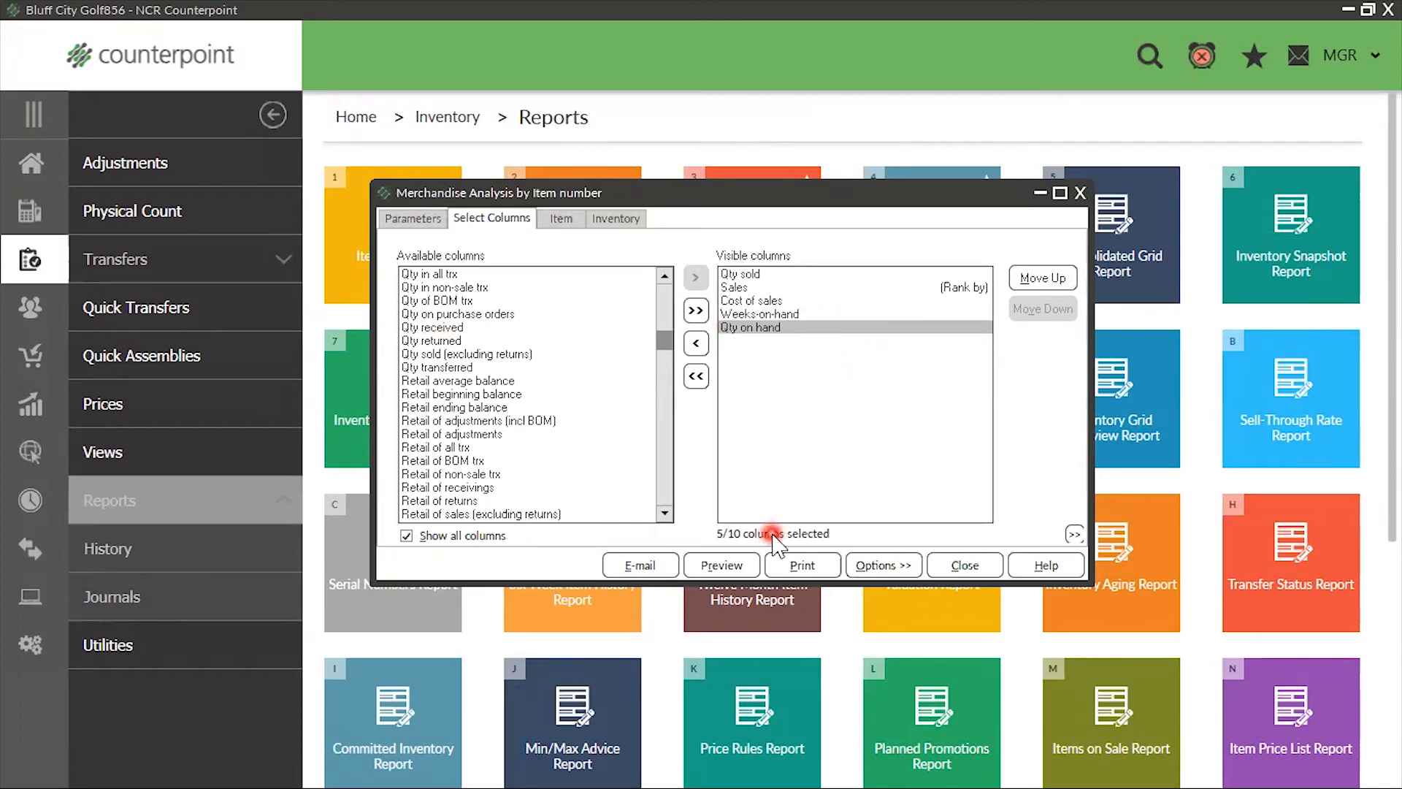
Add Qty on purchase orders to the visible columns and review the updated column list in the report parameters
scroll(482, 420, up, 1)
scroll(484, 417, up, 2)
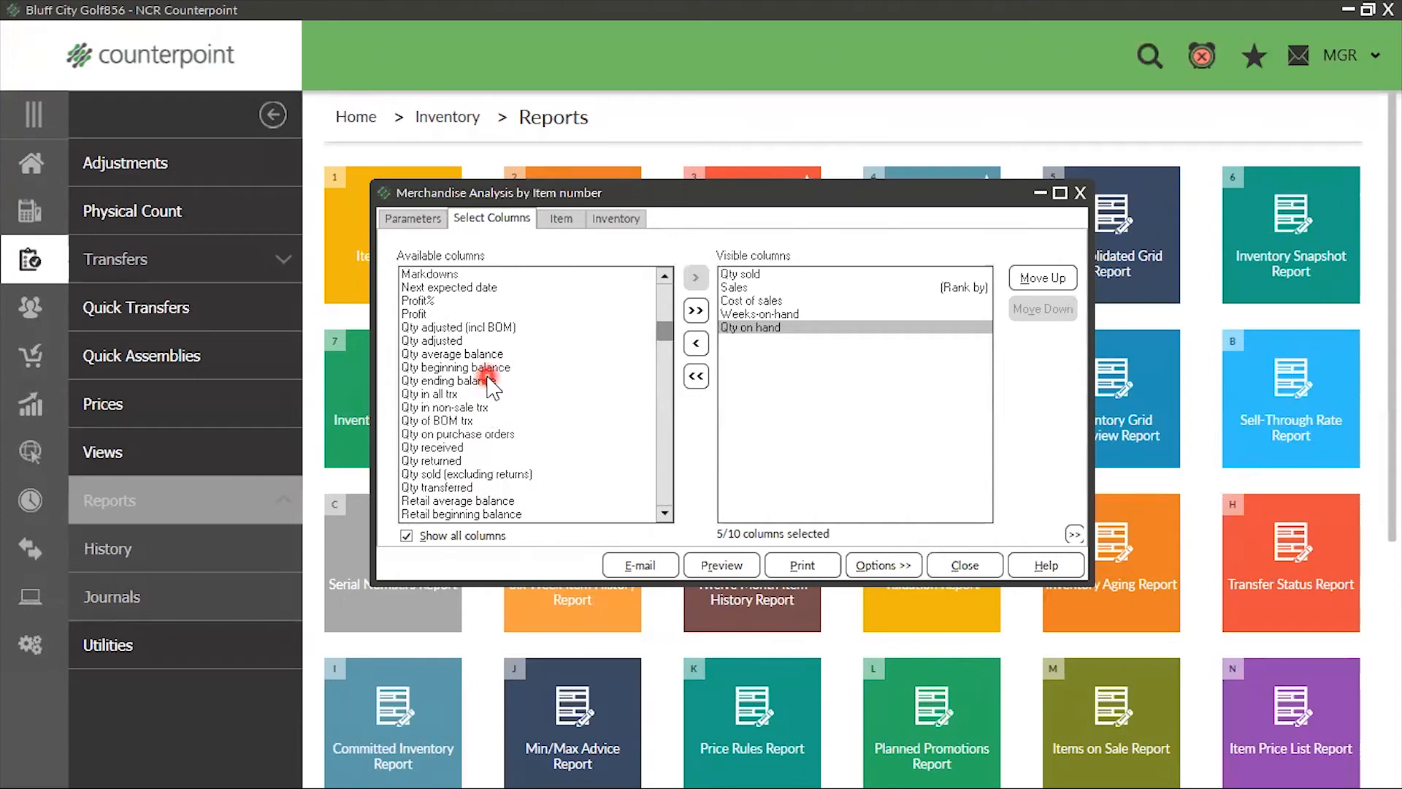
double_click(474, 434)
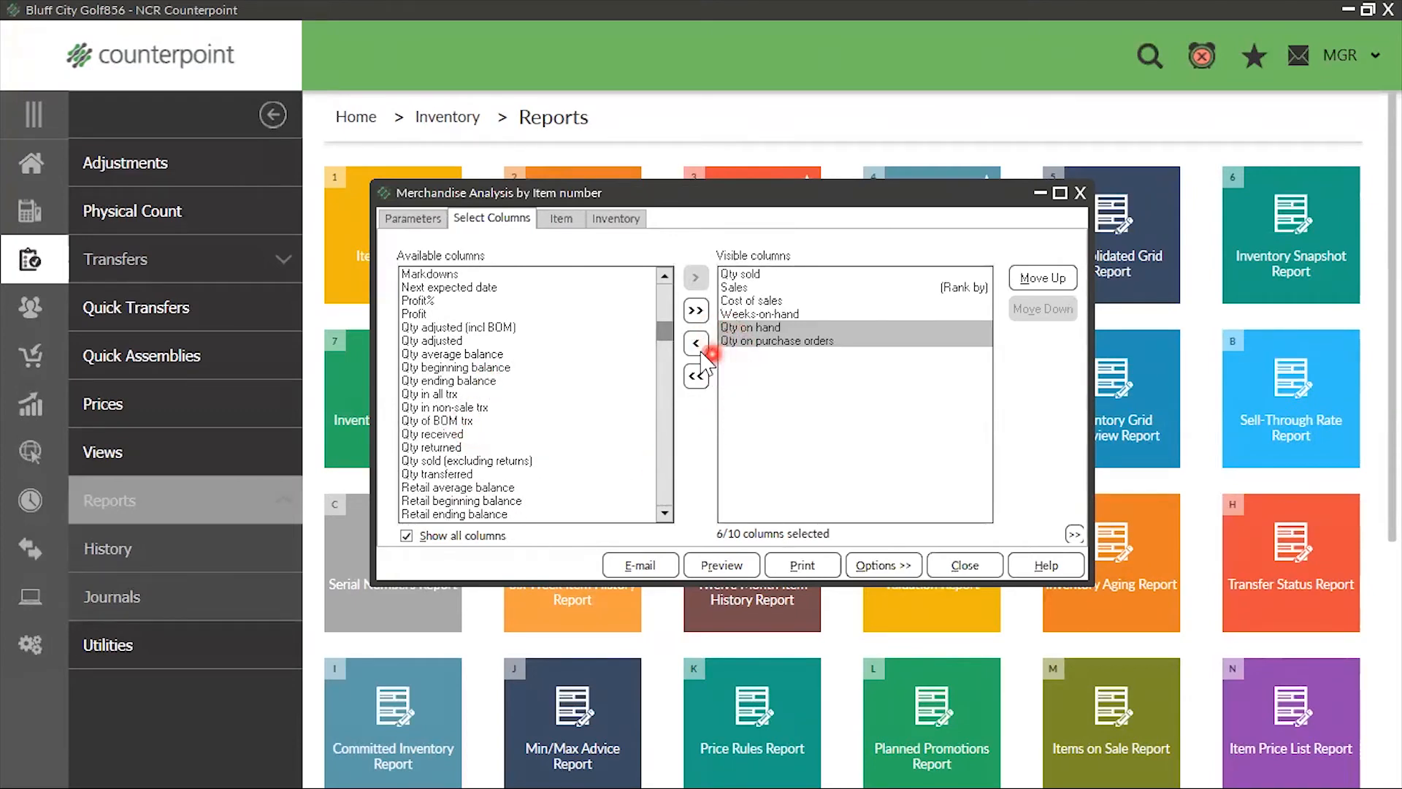
click(394, 218)
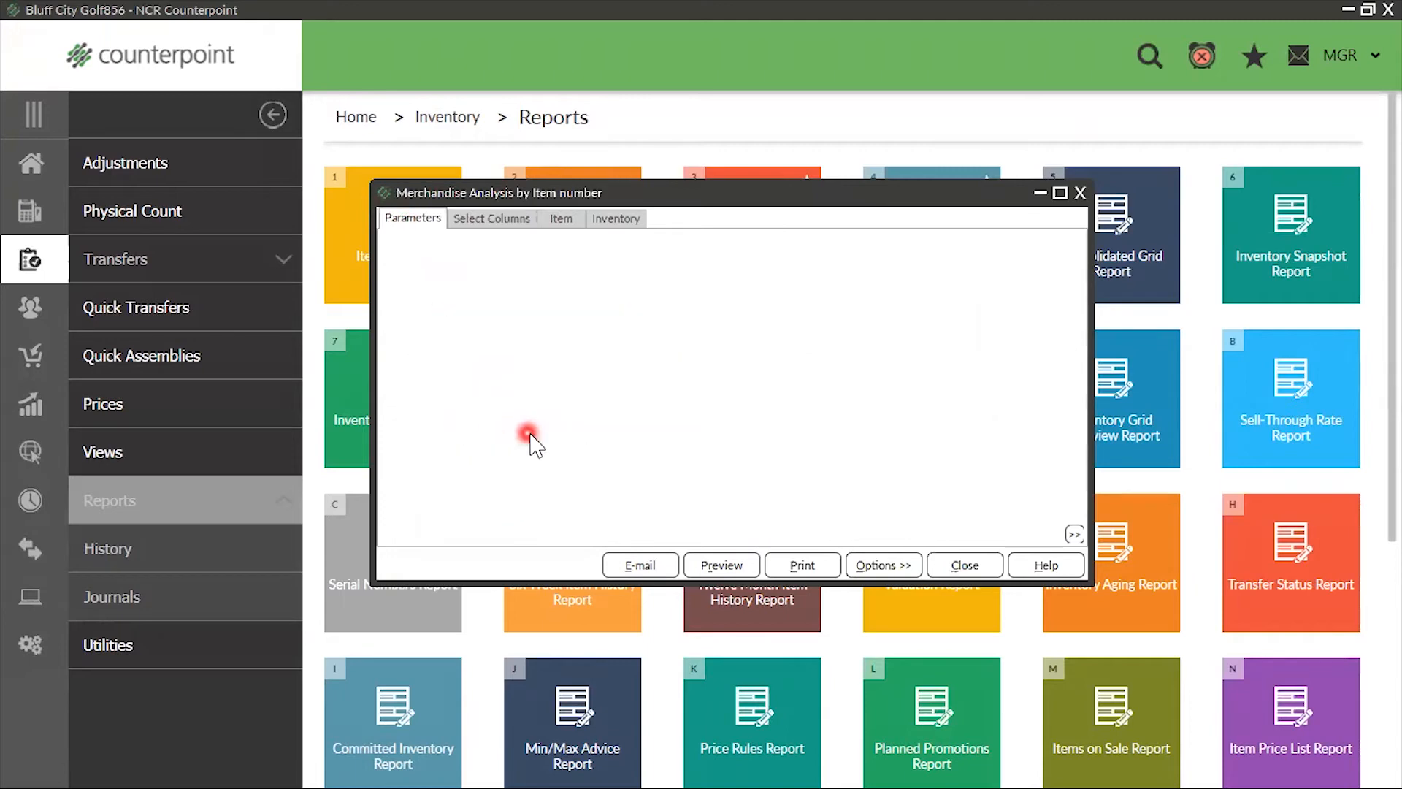
click(775, 239)
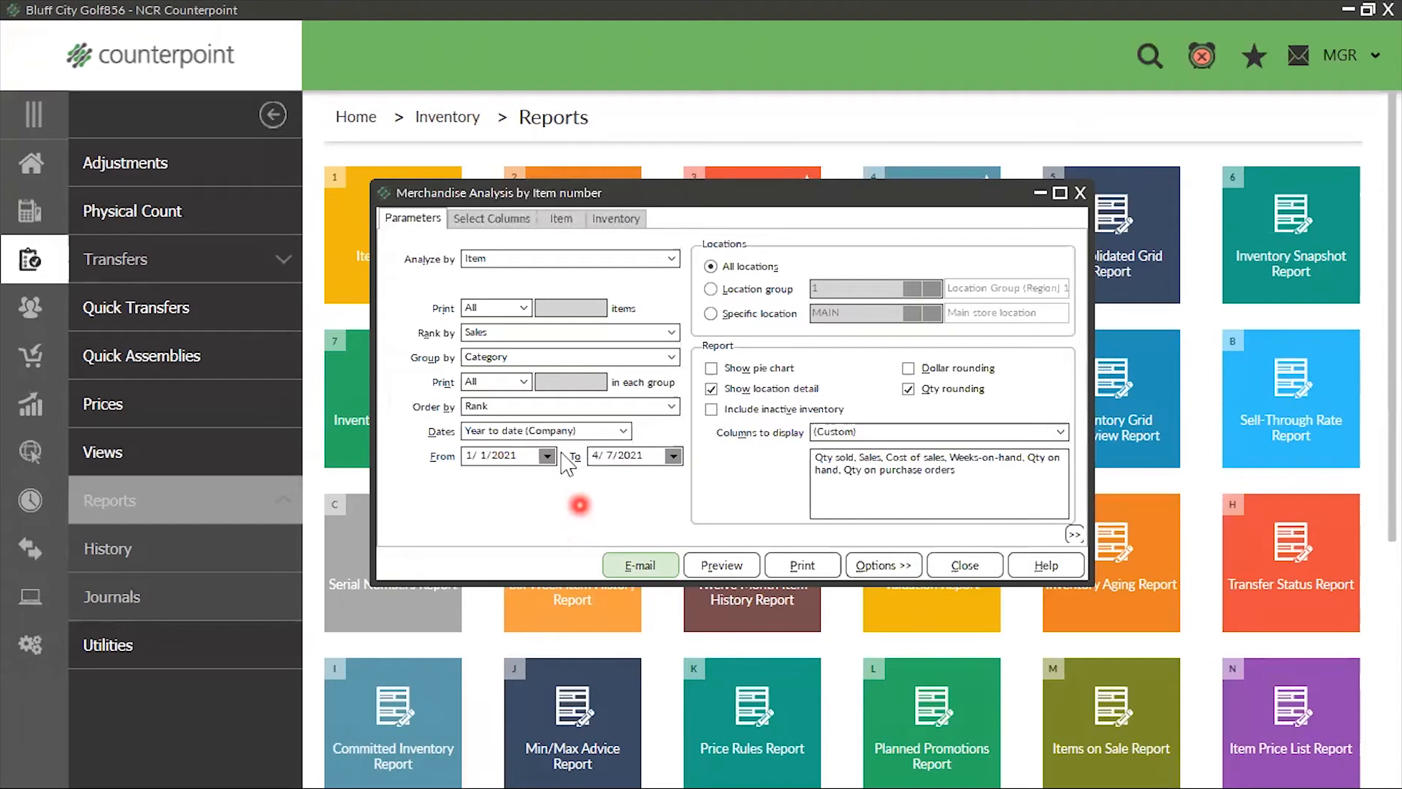
Reorder the visible columns so that Qty on hand and Qty on purchase orders come before Weeks-on-hand
click(491, 219)
click(773, 275)
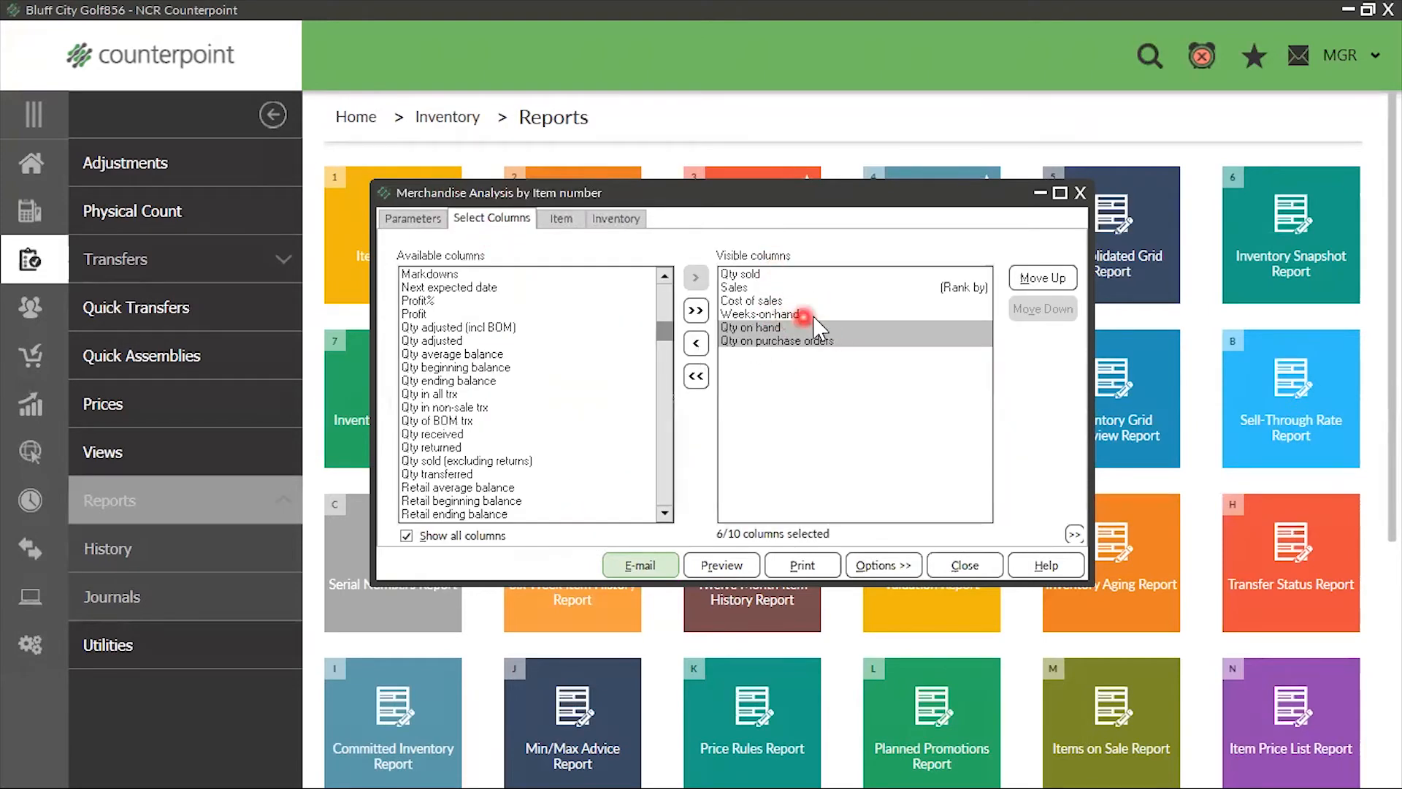
drag(823, 338, 808, 324)
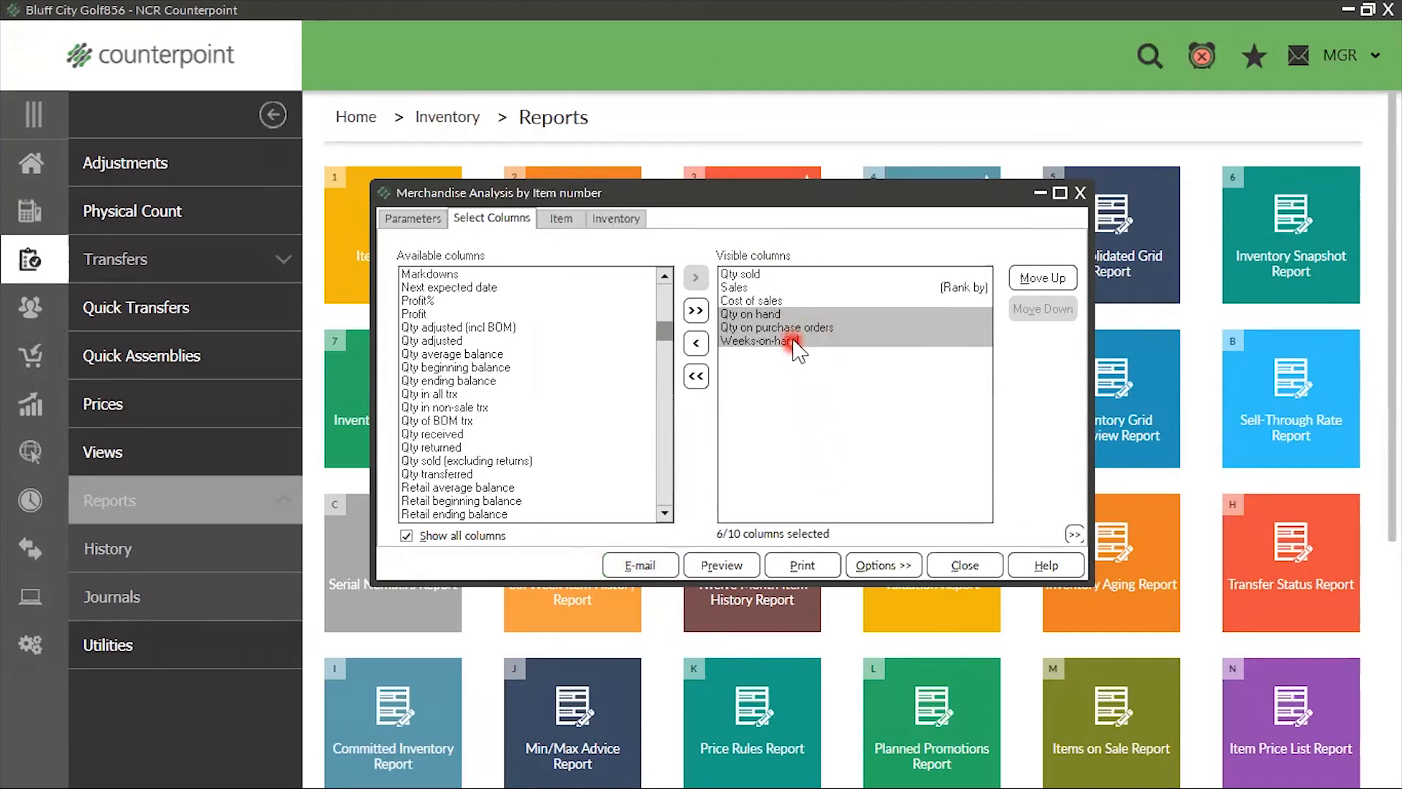
click(883, 327)
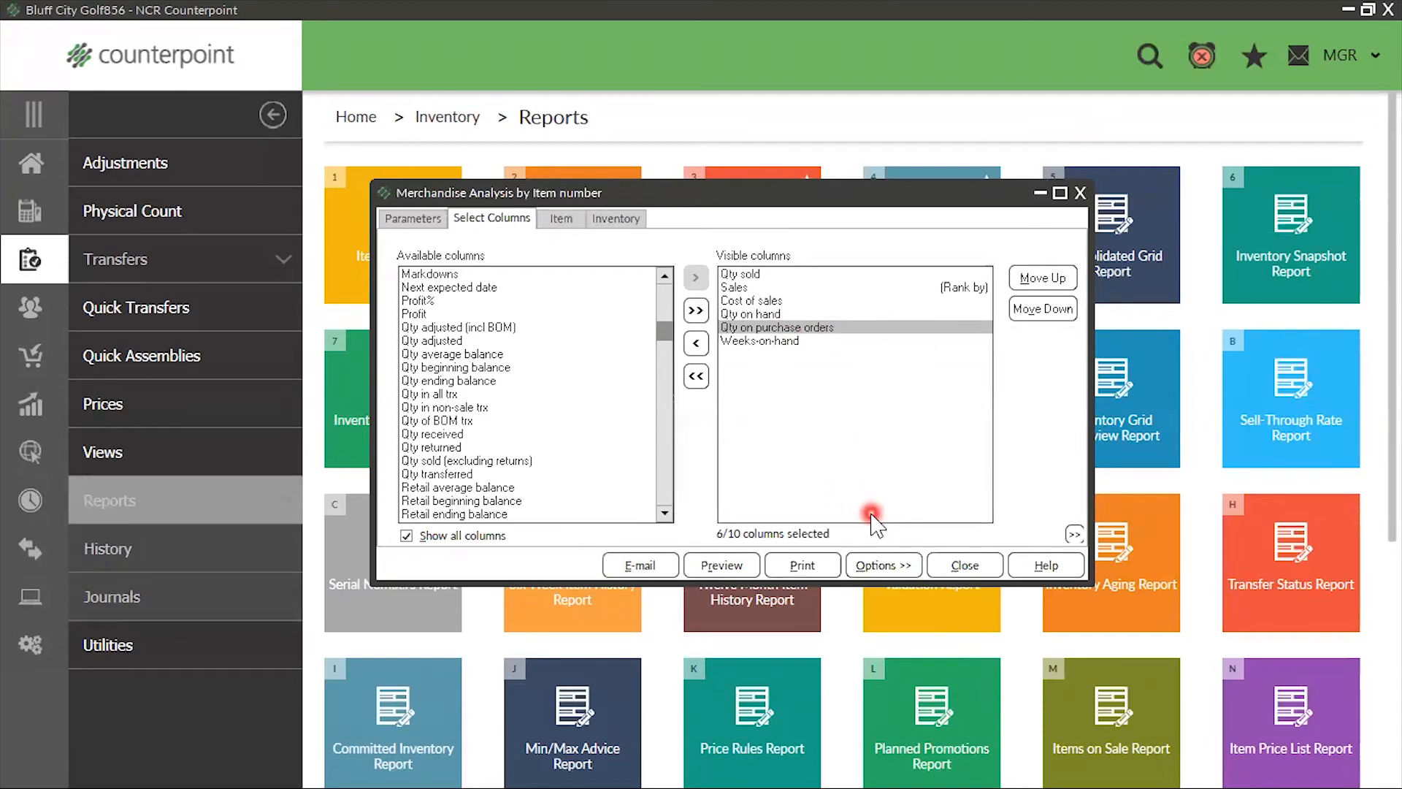
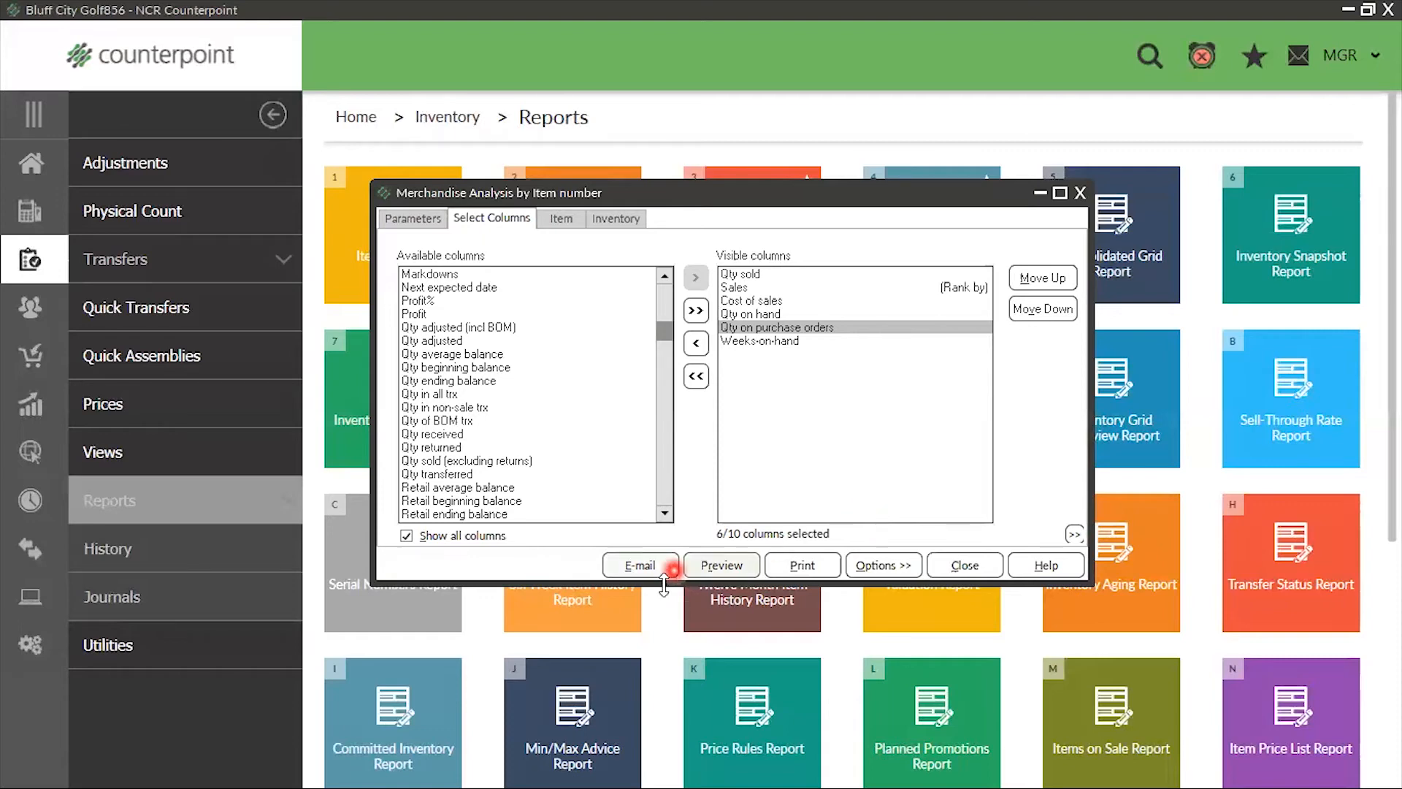
Preview the Merchandise Analysis report and examine the ADM-JACKET totals for sales, quantity sold, quantity on hand and weeks-on-hand
click(715, 566)
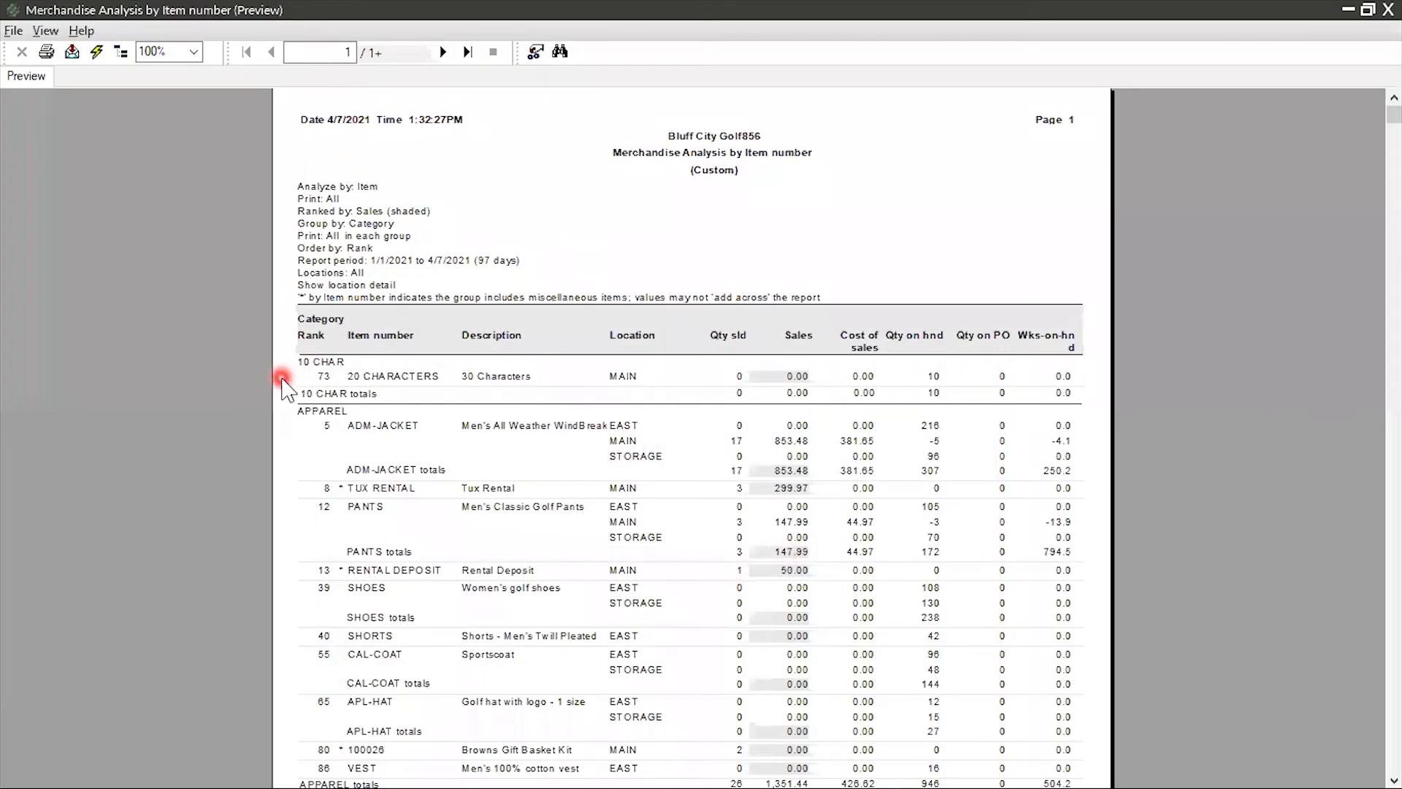
click(783, 471)
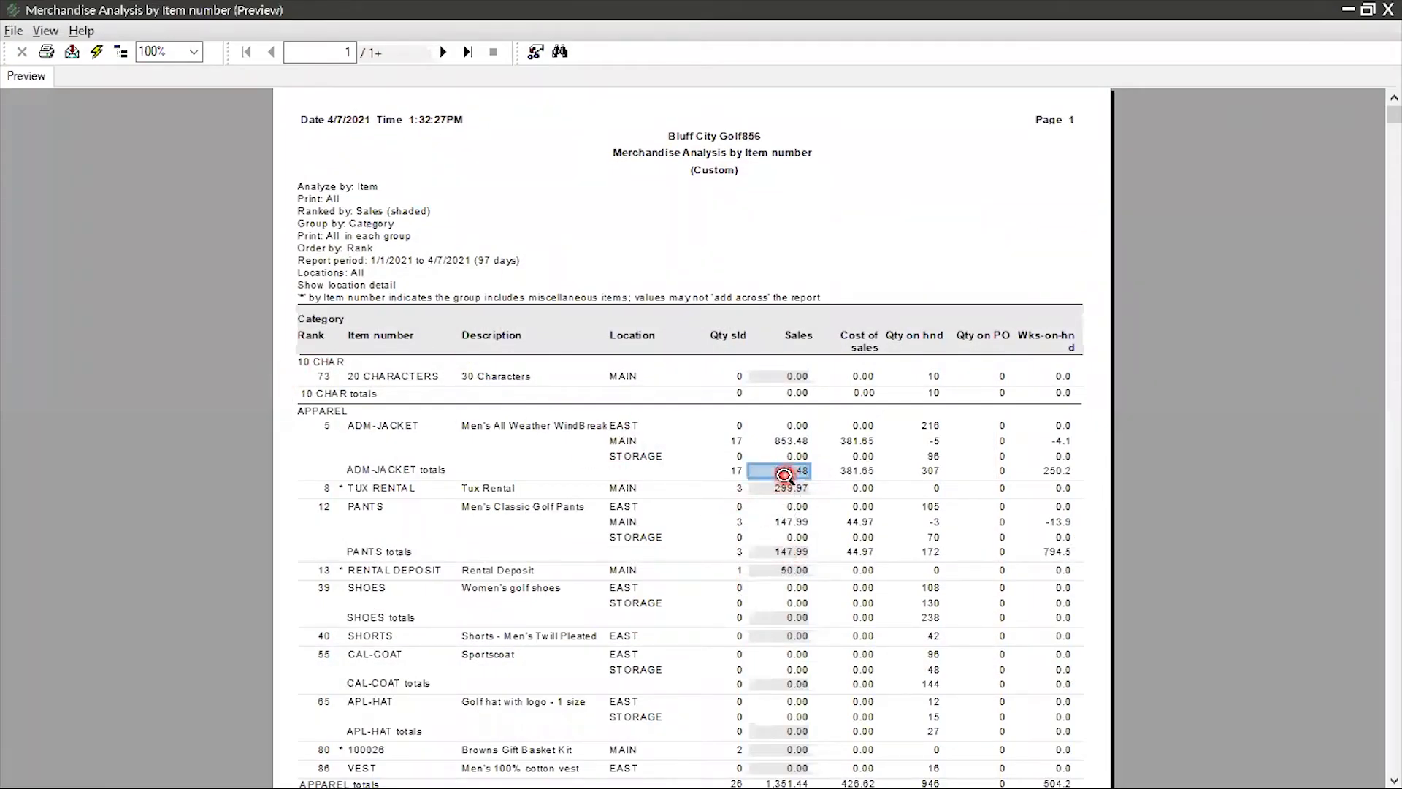
click(735, 473)
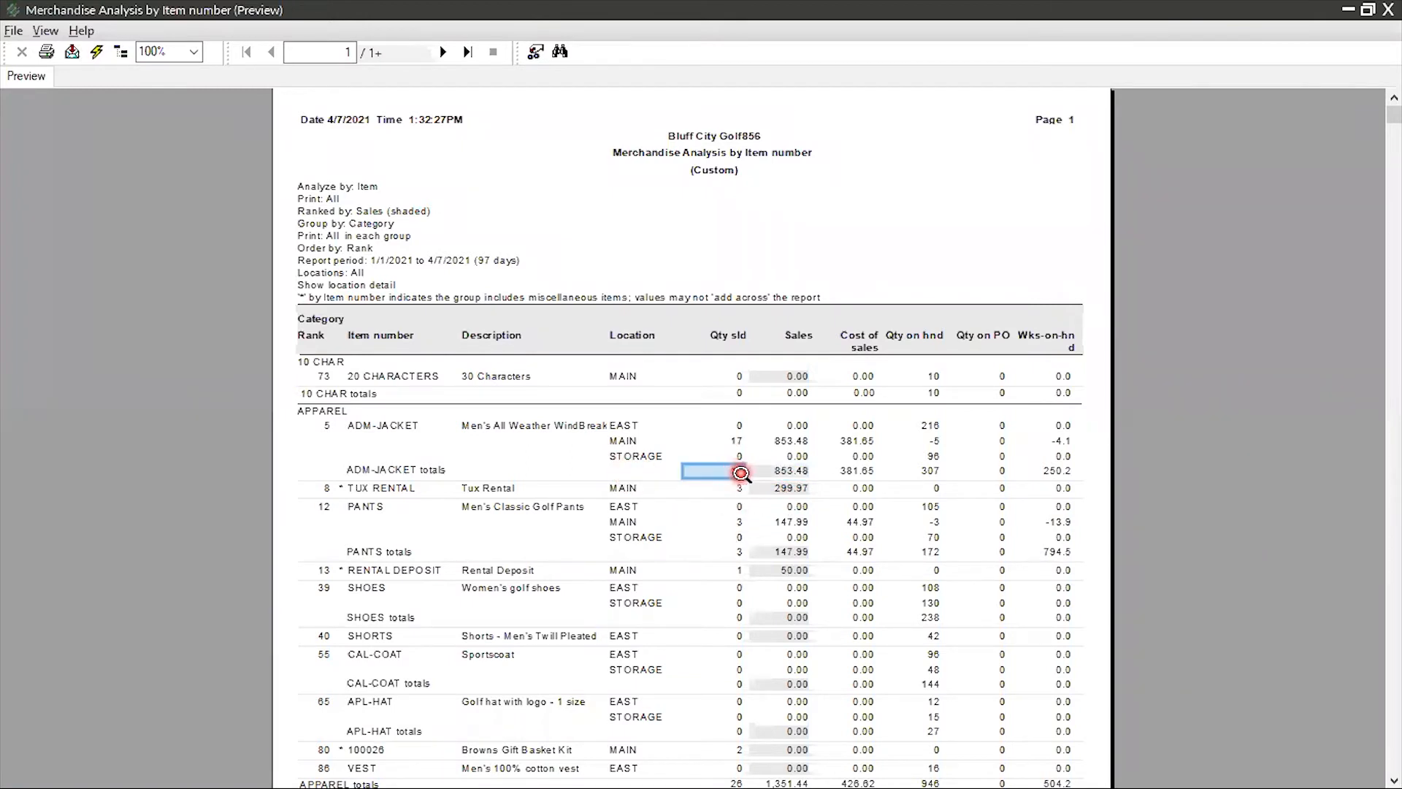
click(933, 471)
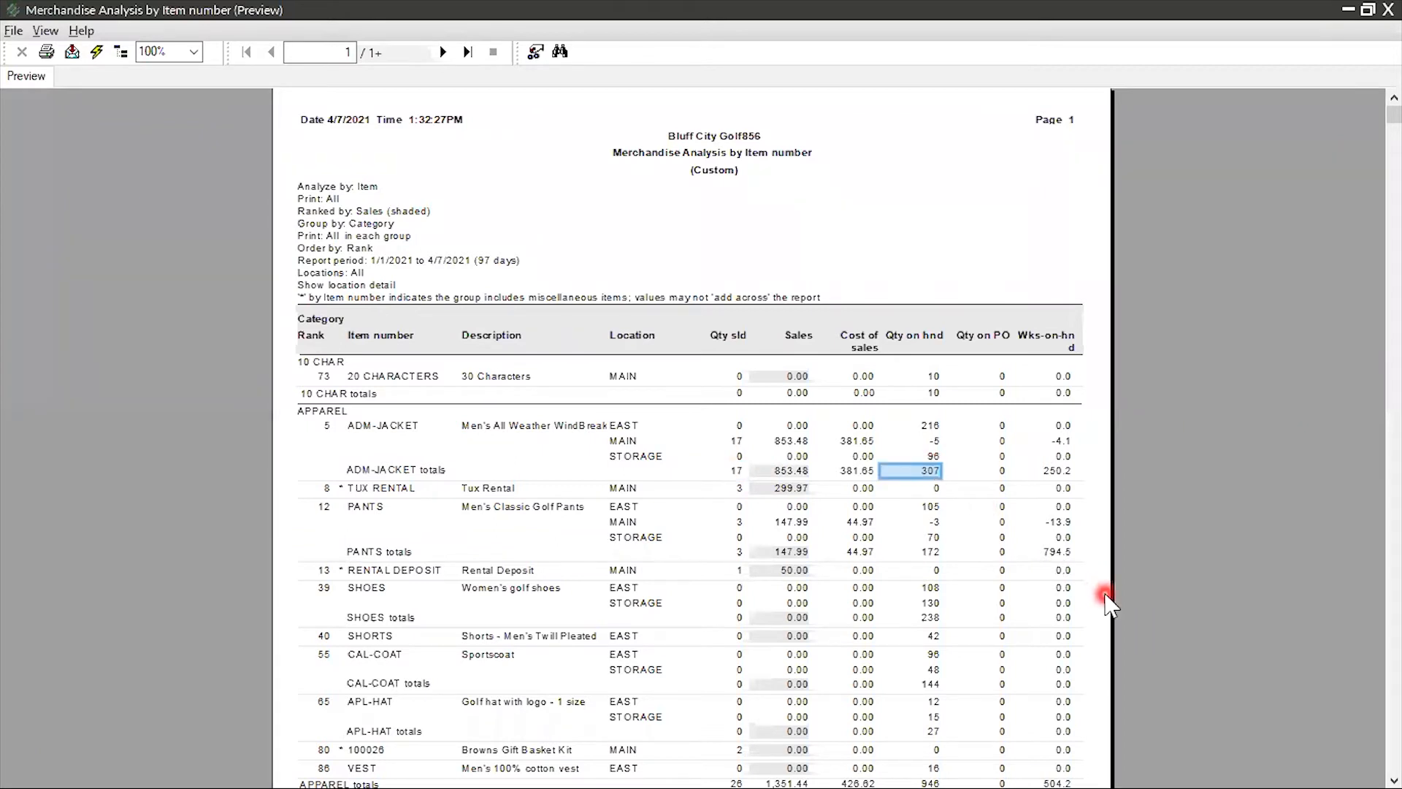
click(1051, 472)
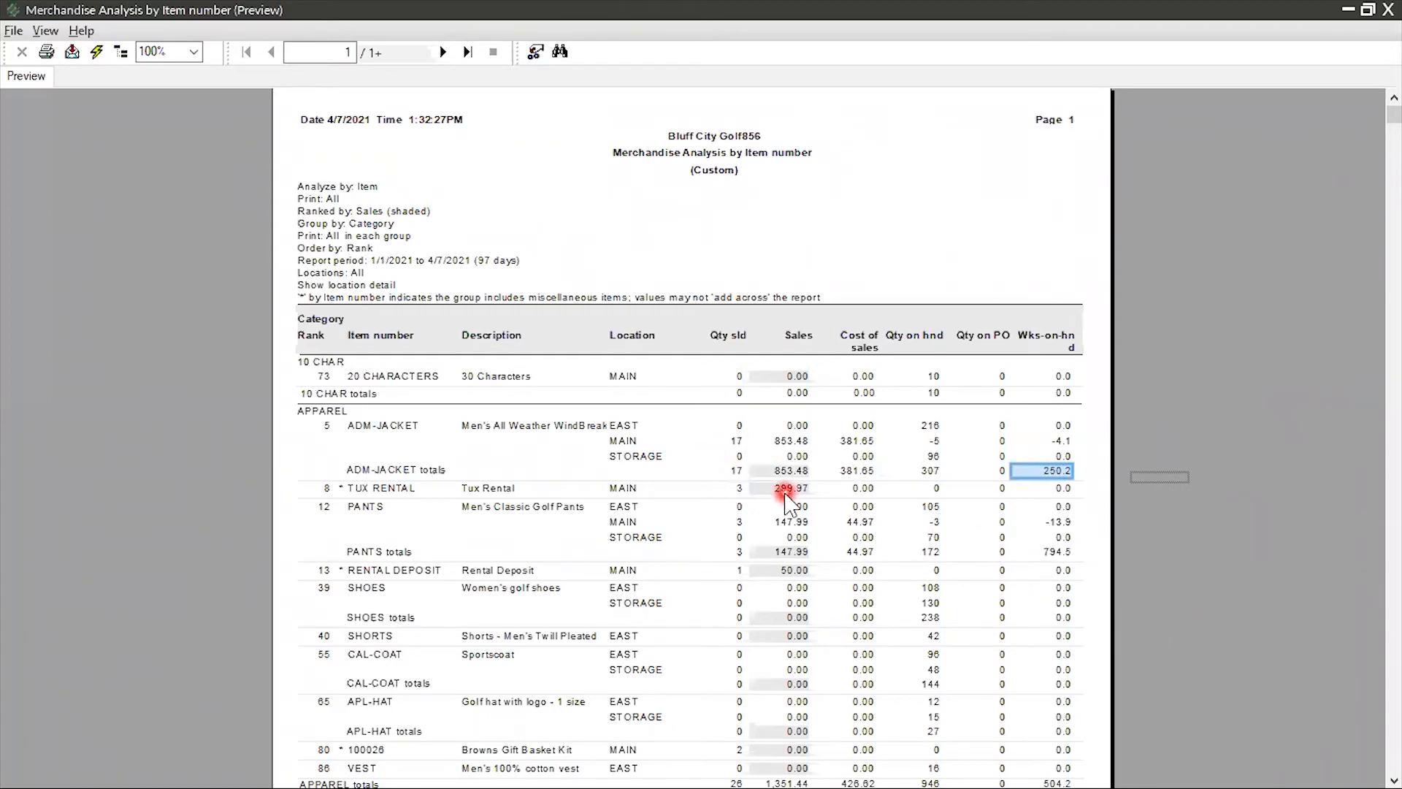
Review the APPAREL category in the preview, checking its item rows, item totals and location breakdown
scroll(792, 497, down, 3)
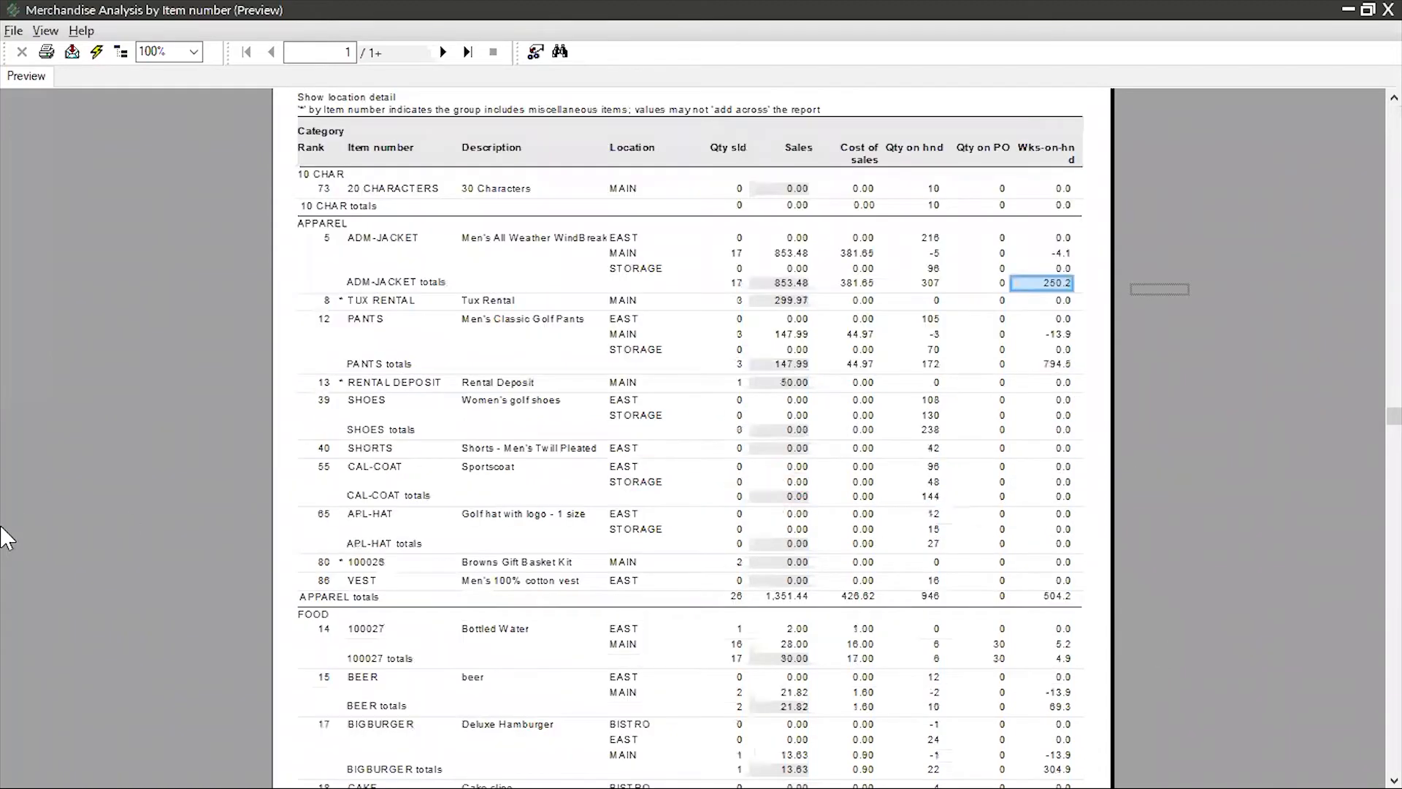
click(328, 222)
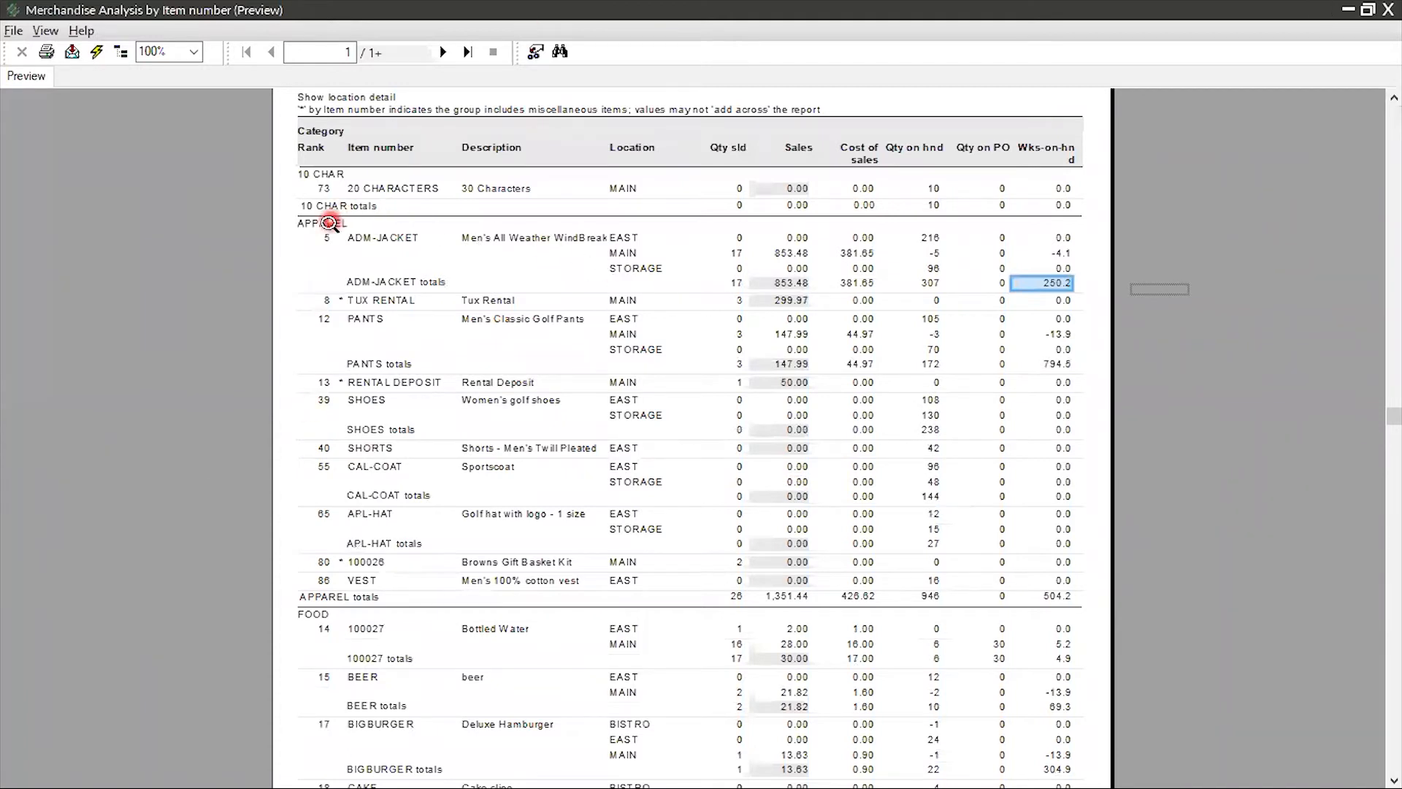
click(361, 237)
click(383, 282)
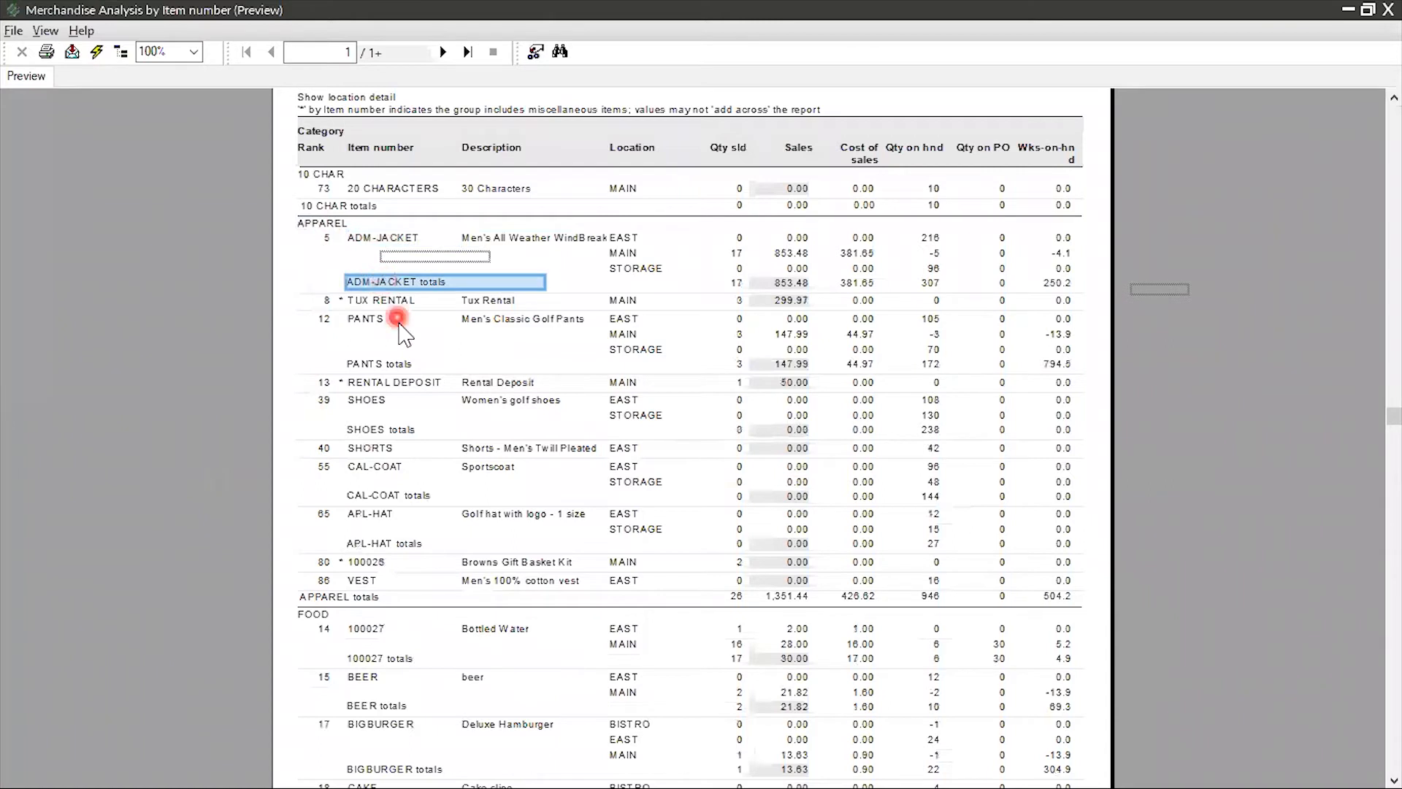
click(626, 301)
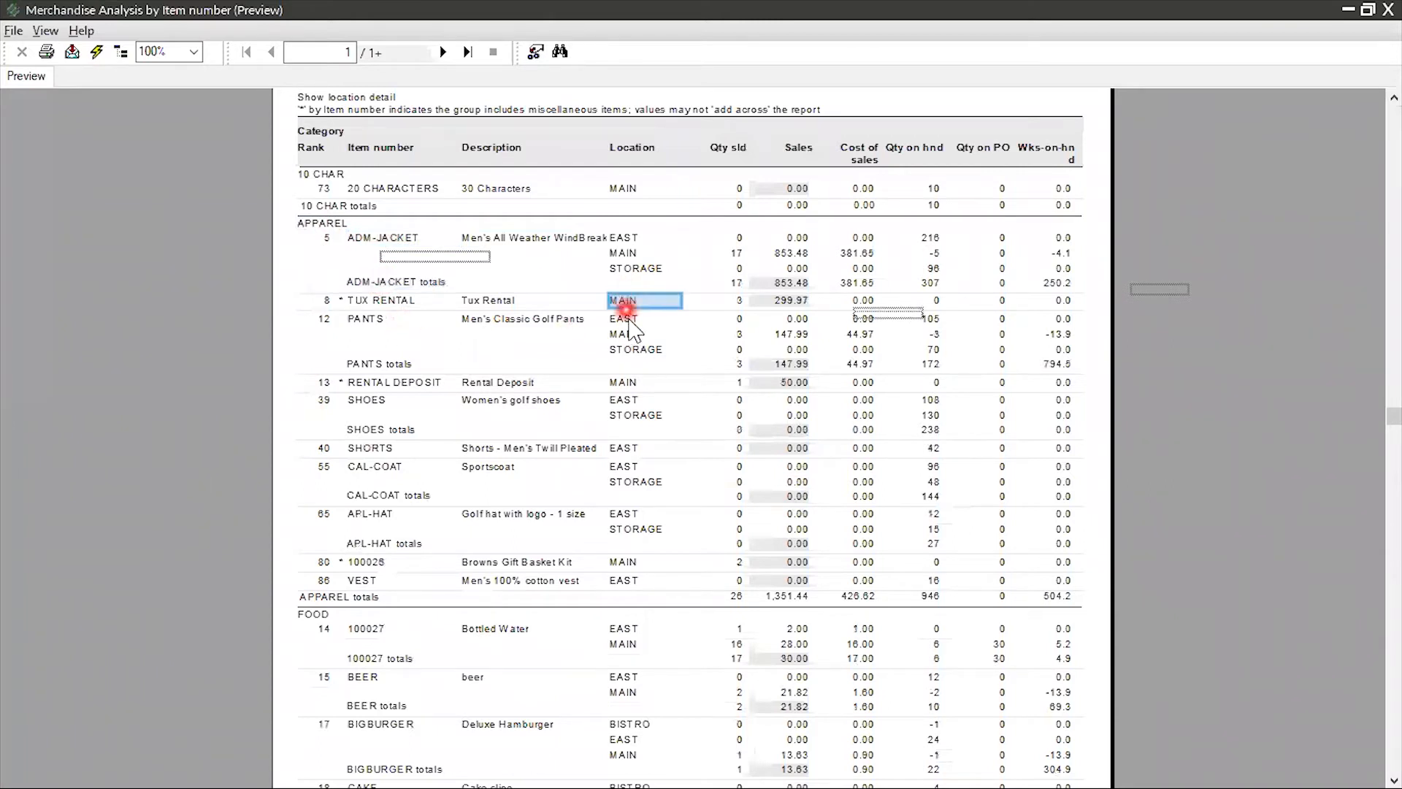
click(626, 354)
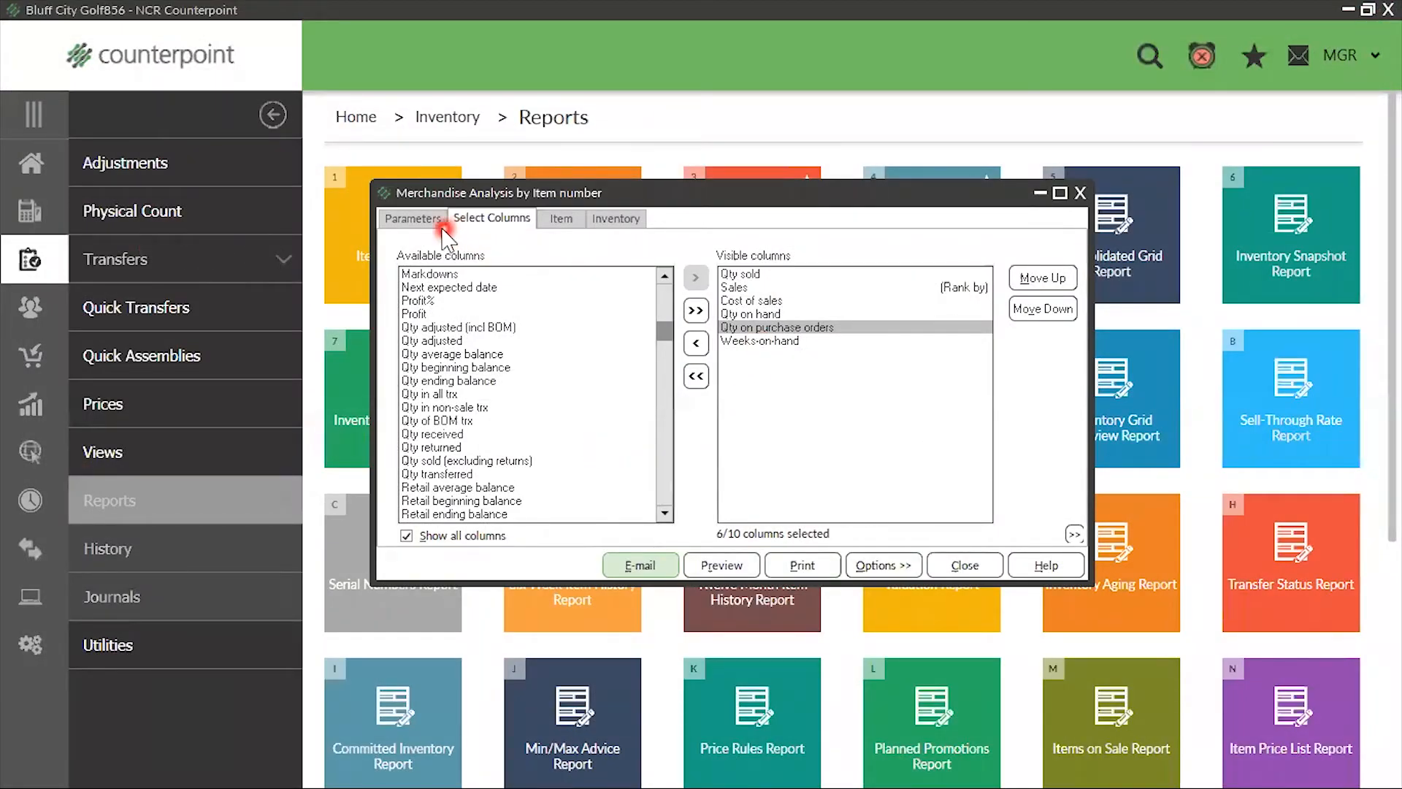
Save the report parameters as a public set named Weeks on Hand, with the description Weeks on Hand
click(888, 568)
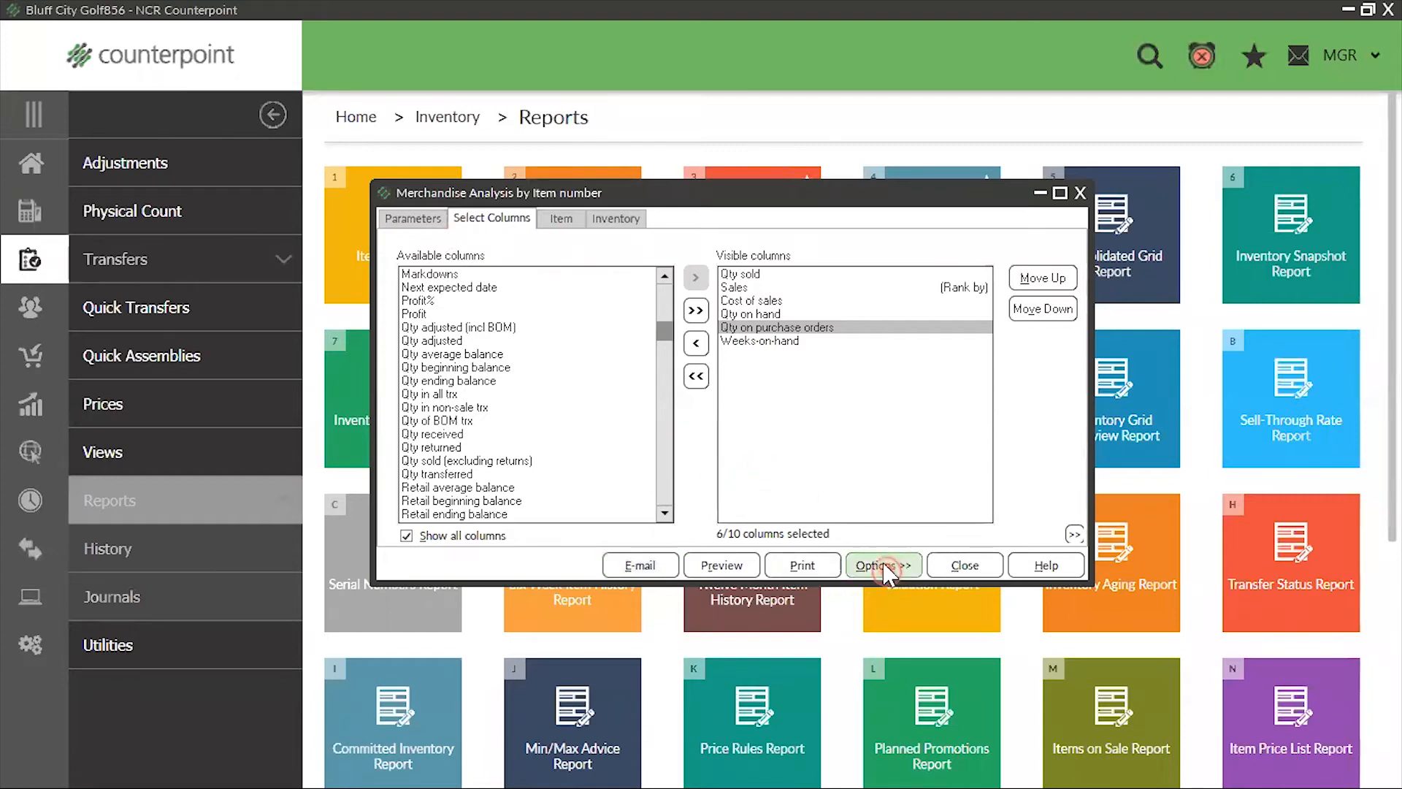
click(897, 700)
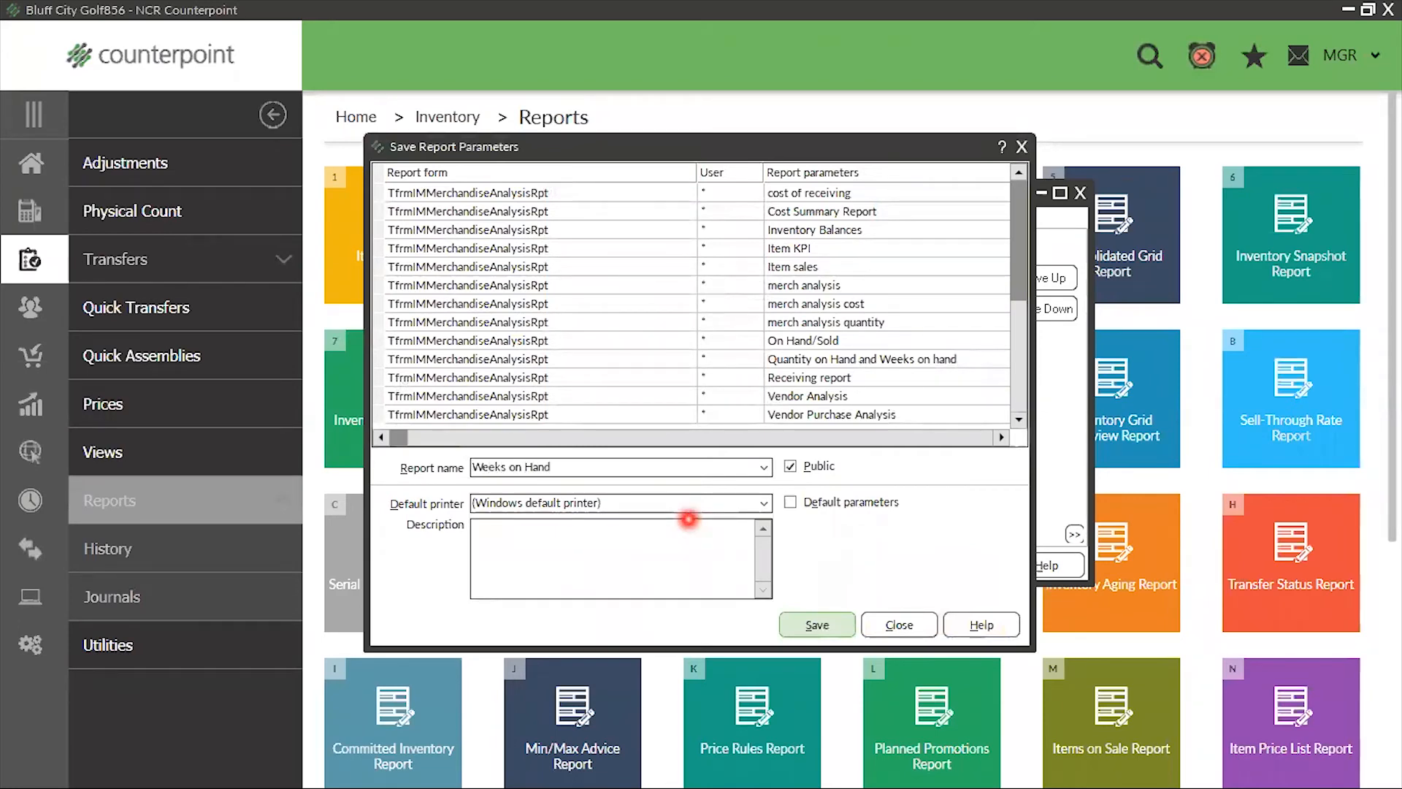
click(544, 545)
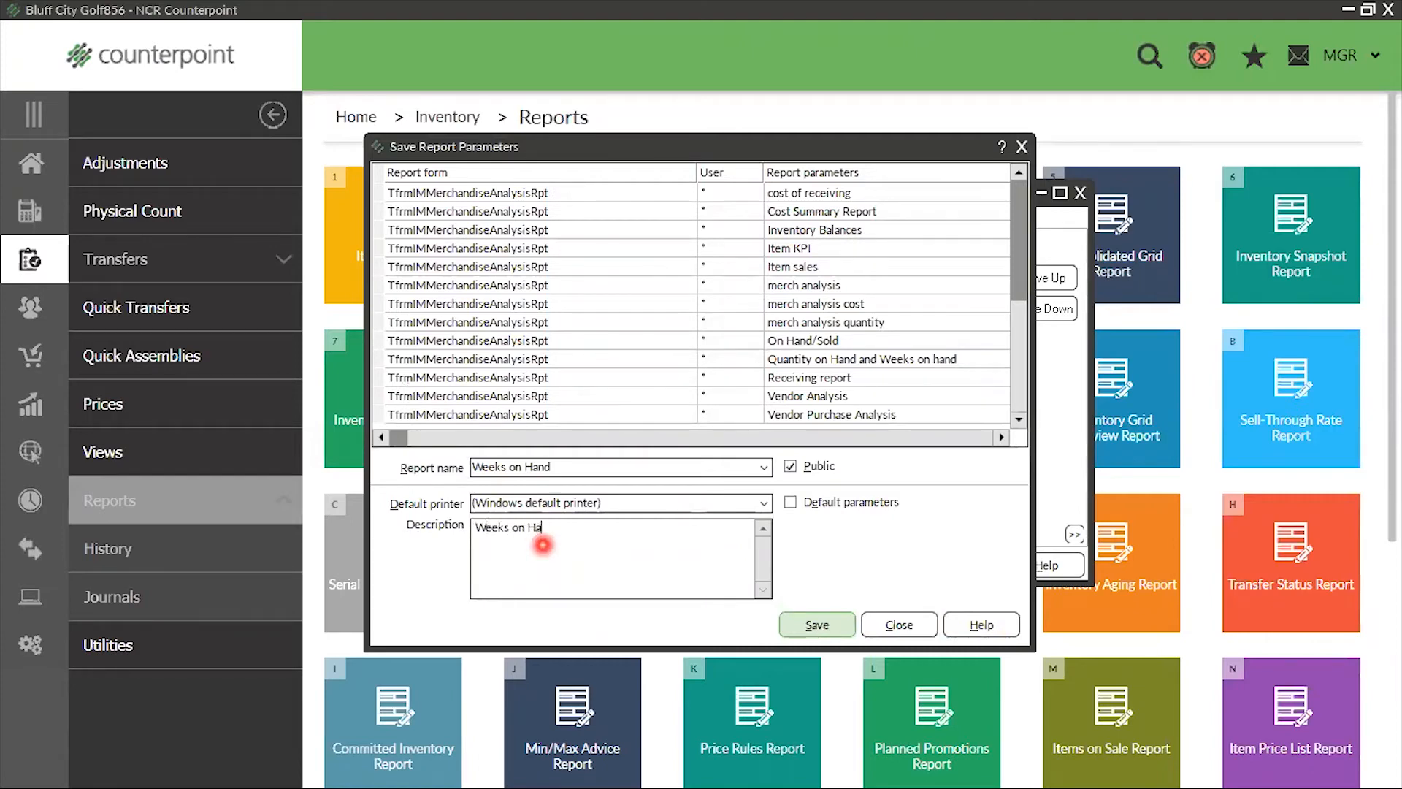
click(812, 627)
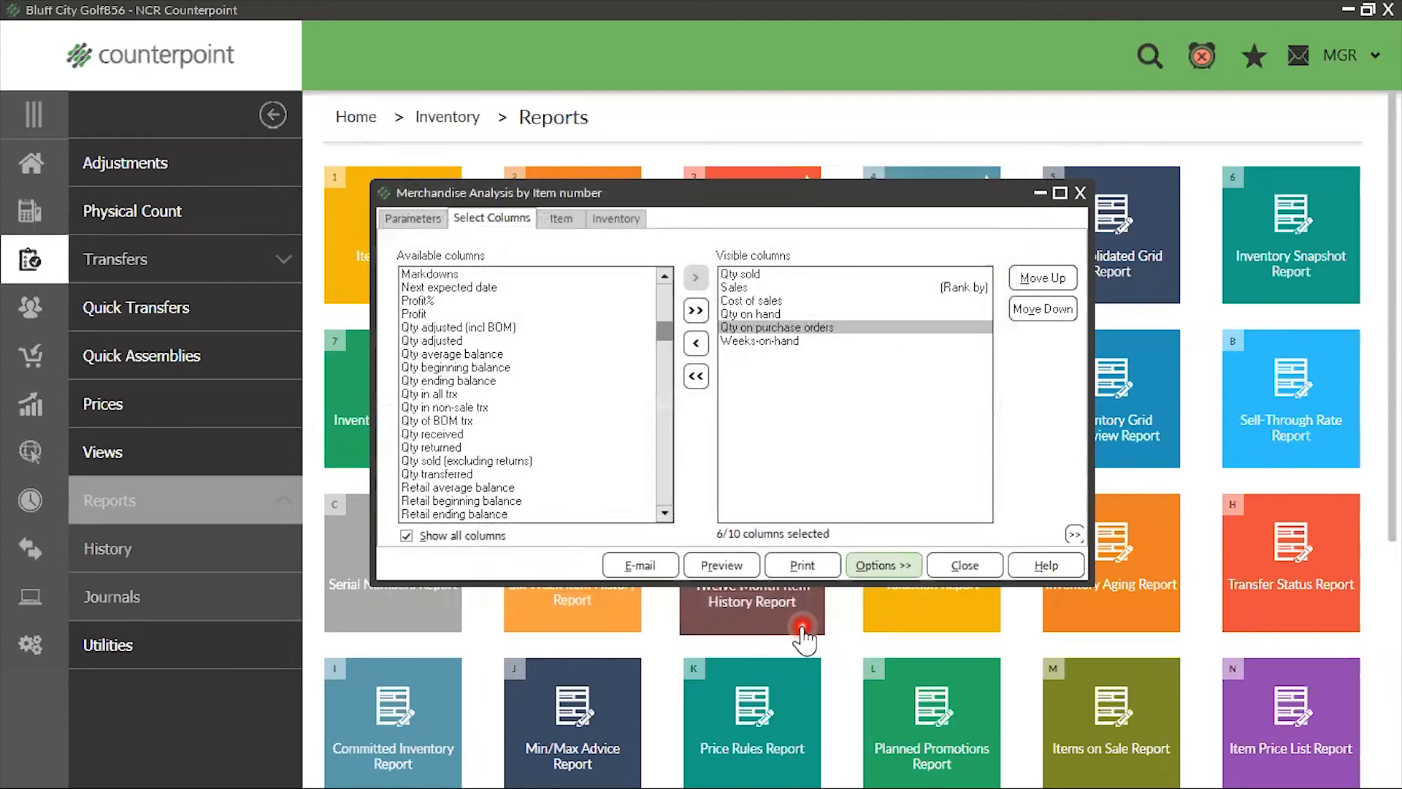
Load the saved Weeks on Hand parameter set into the Merchandise Analysis report
click(879, 568)
click(917, 725)
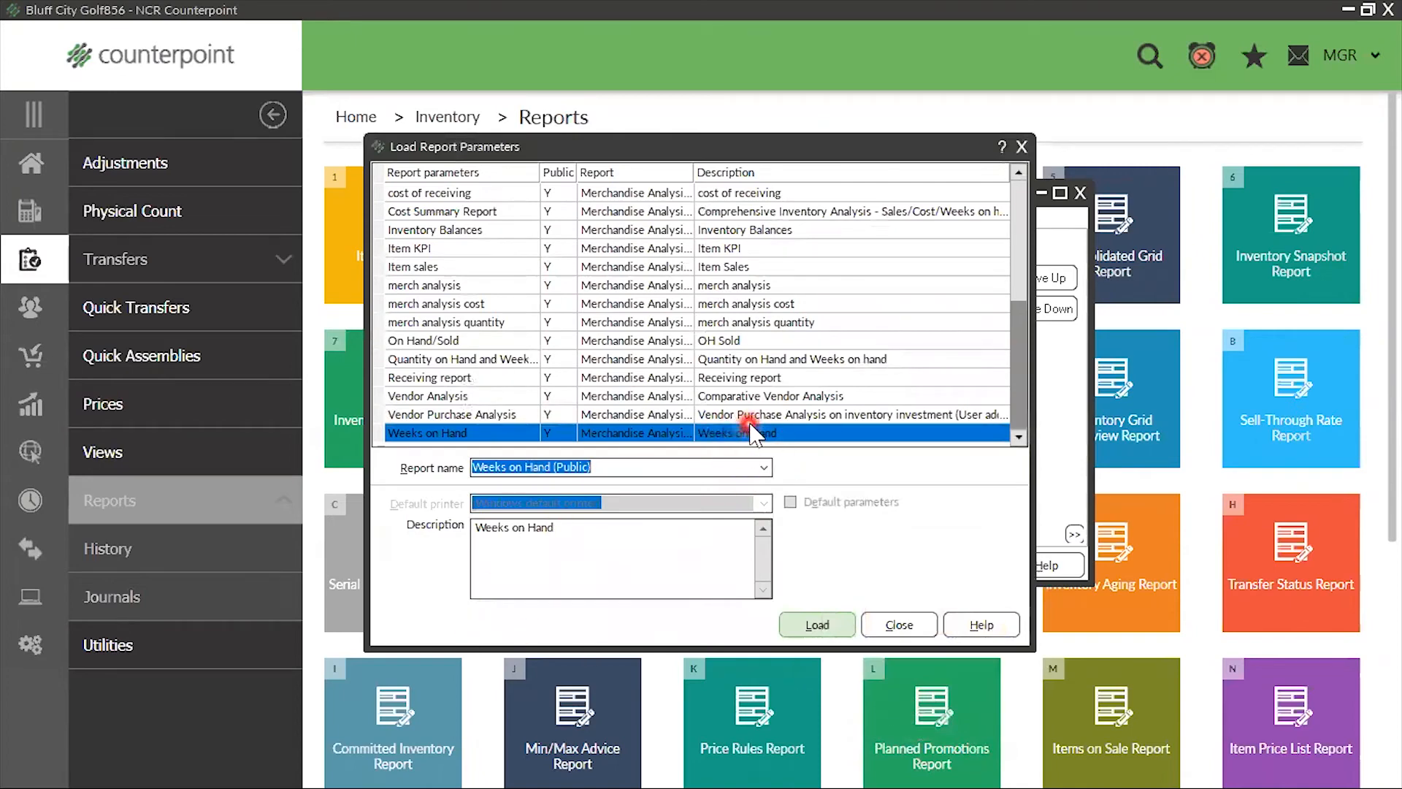
click(833, 624)
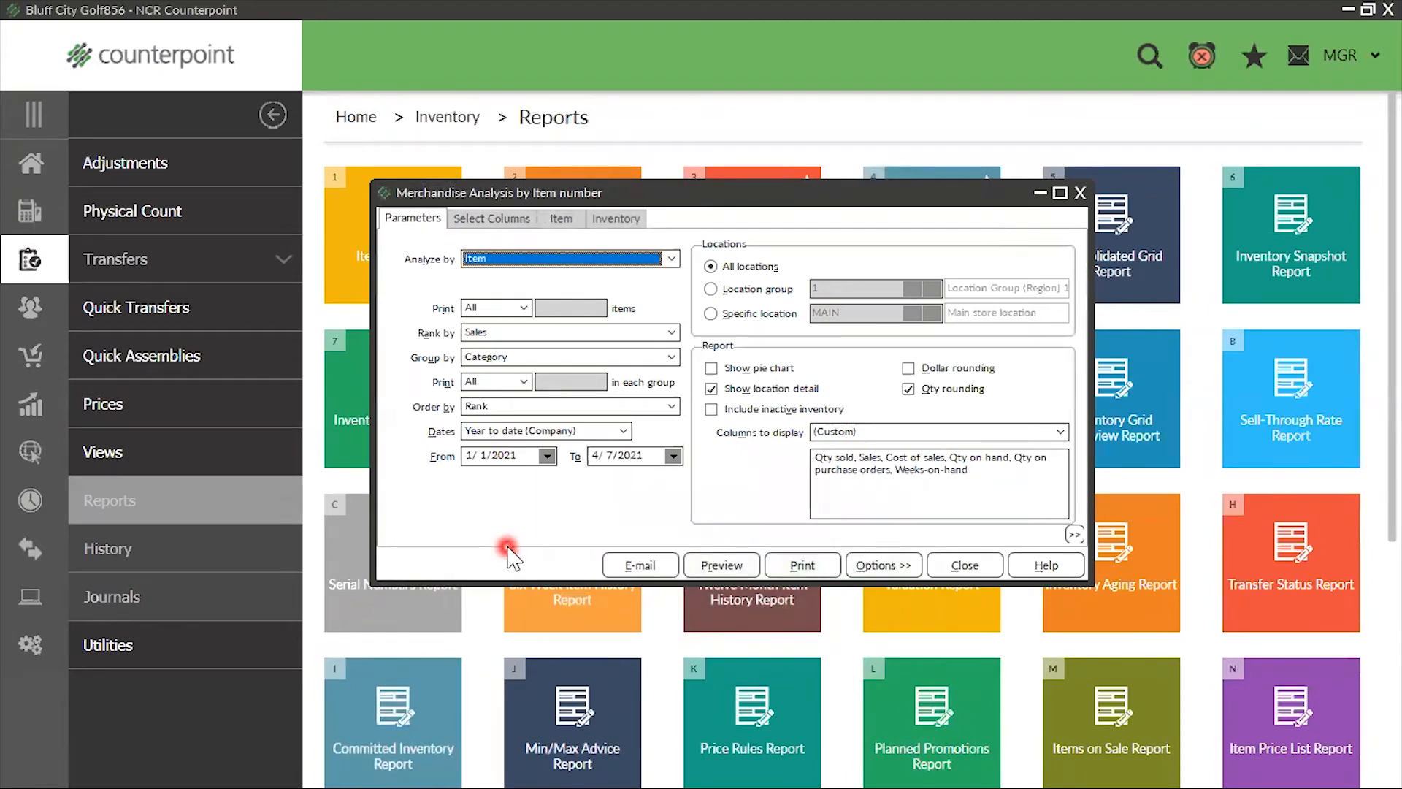
Set the report's start date to 4/1/2021 and preview it to check weeks-on-hand in the ADM-JACKET totals
click(520, 455)
text(4)
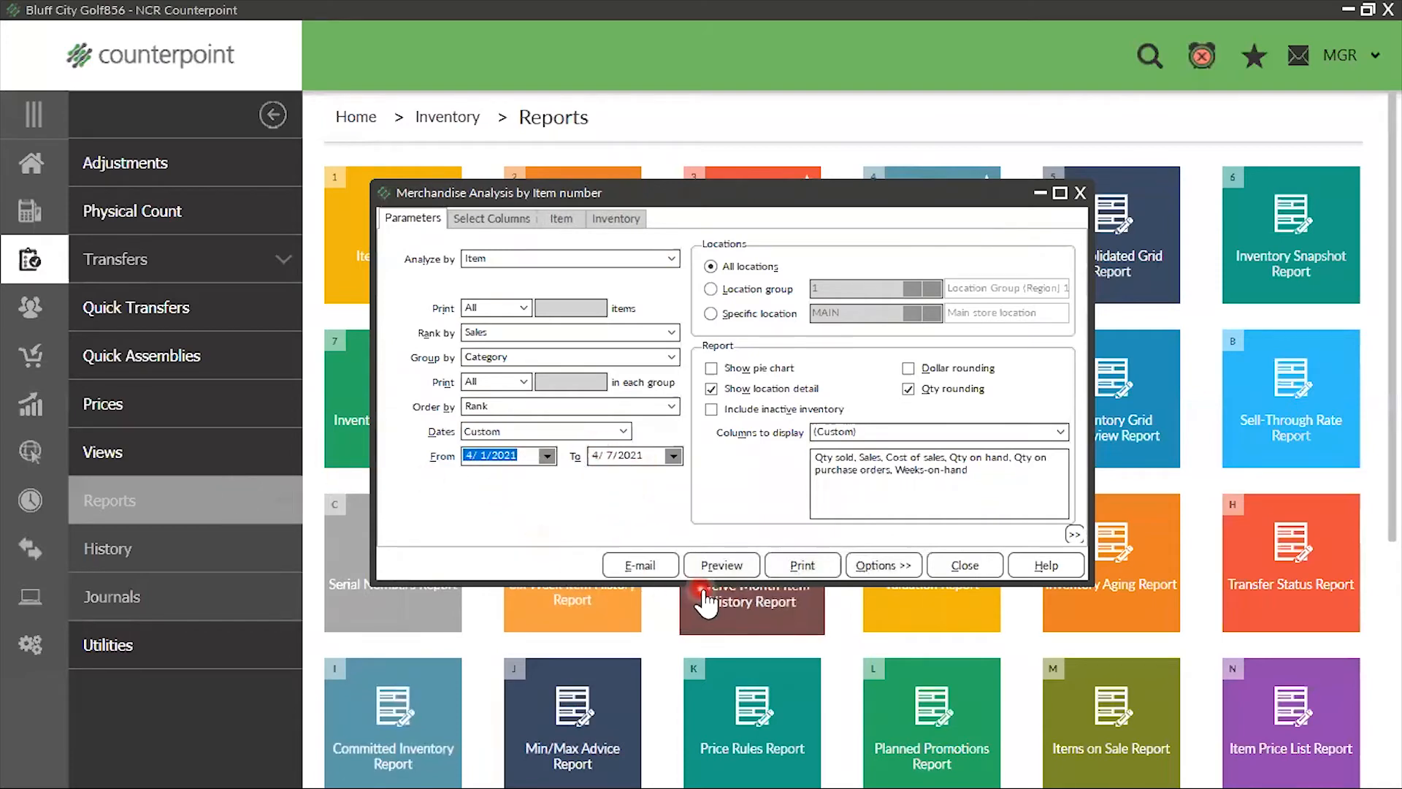
click(690, 567)
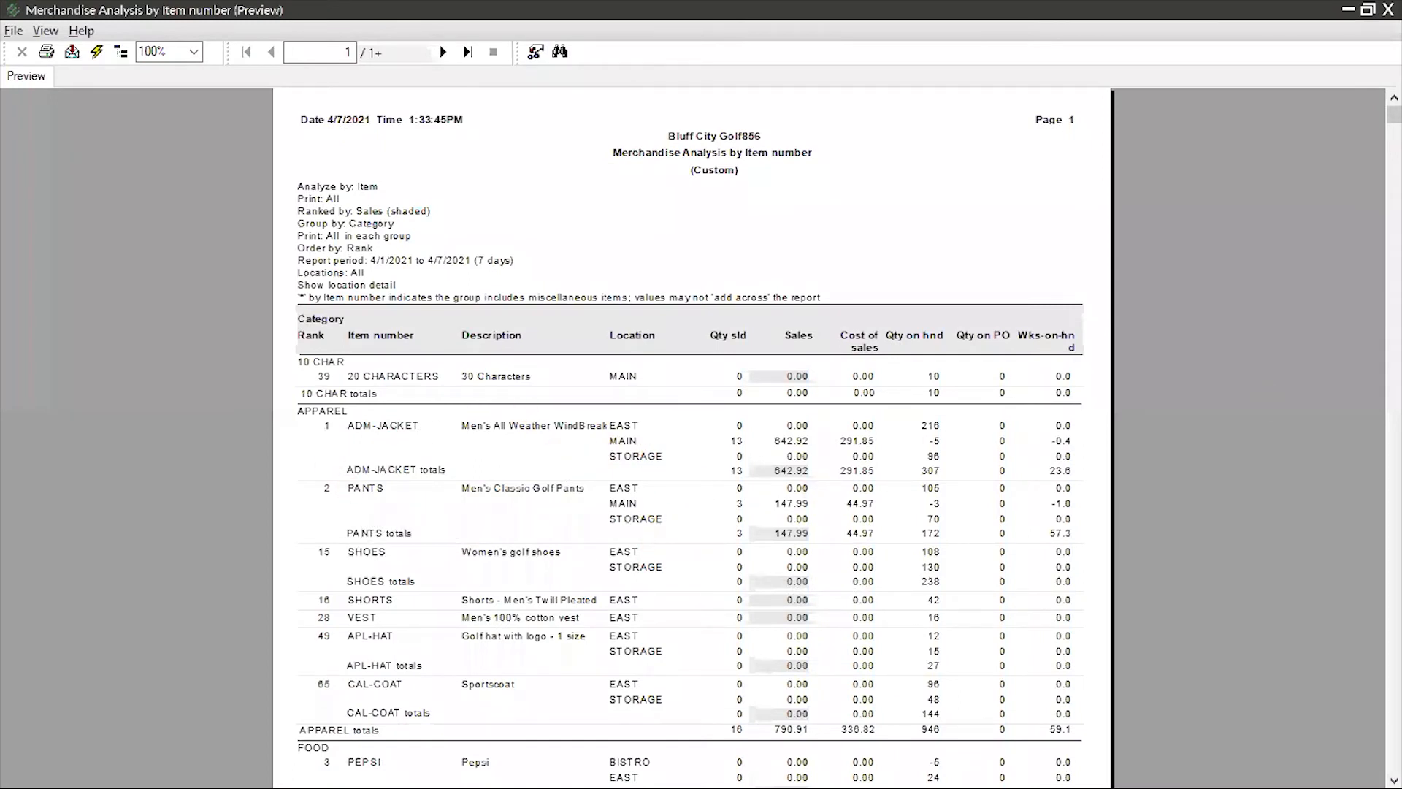
click(1054, 472)
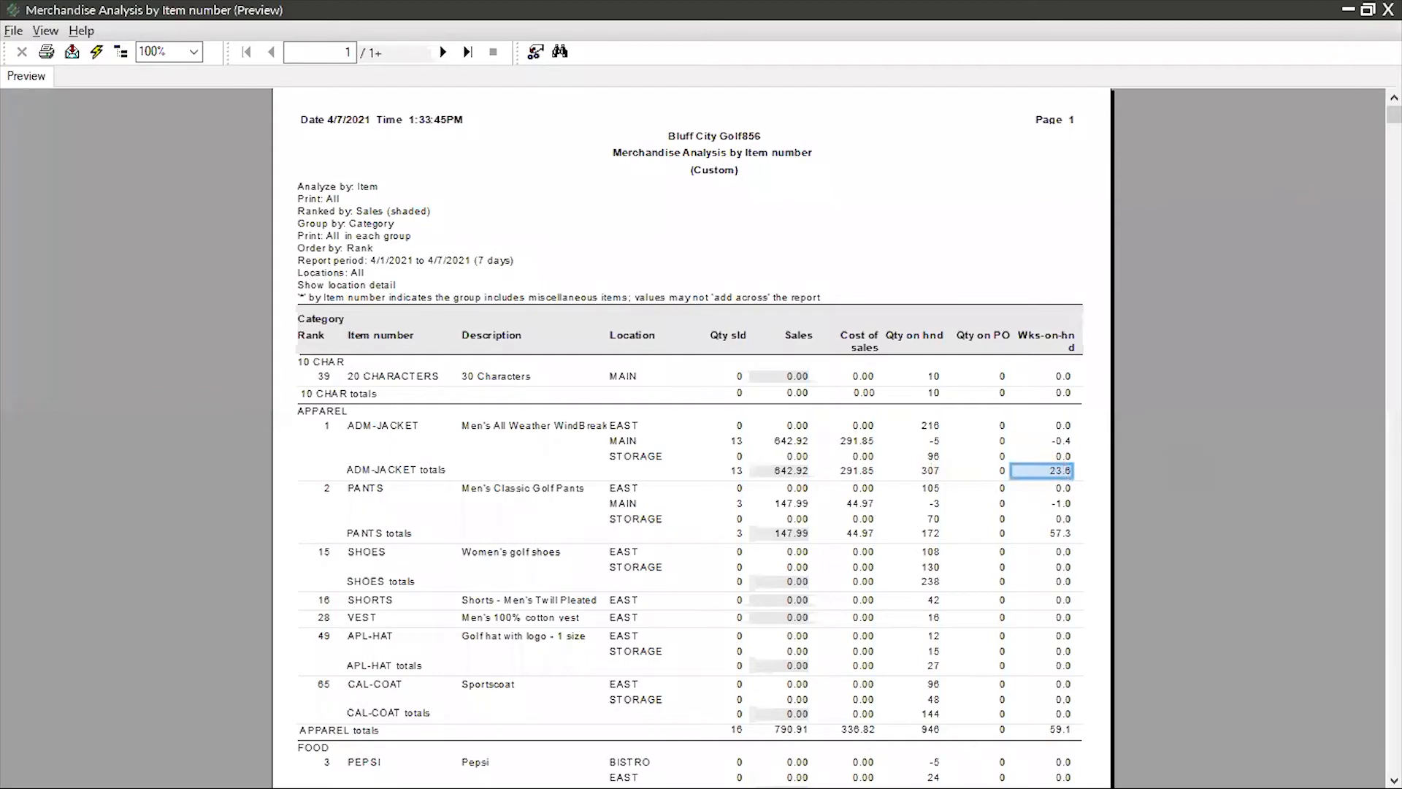
click(1388, 10)
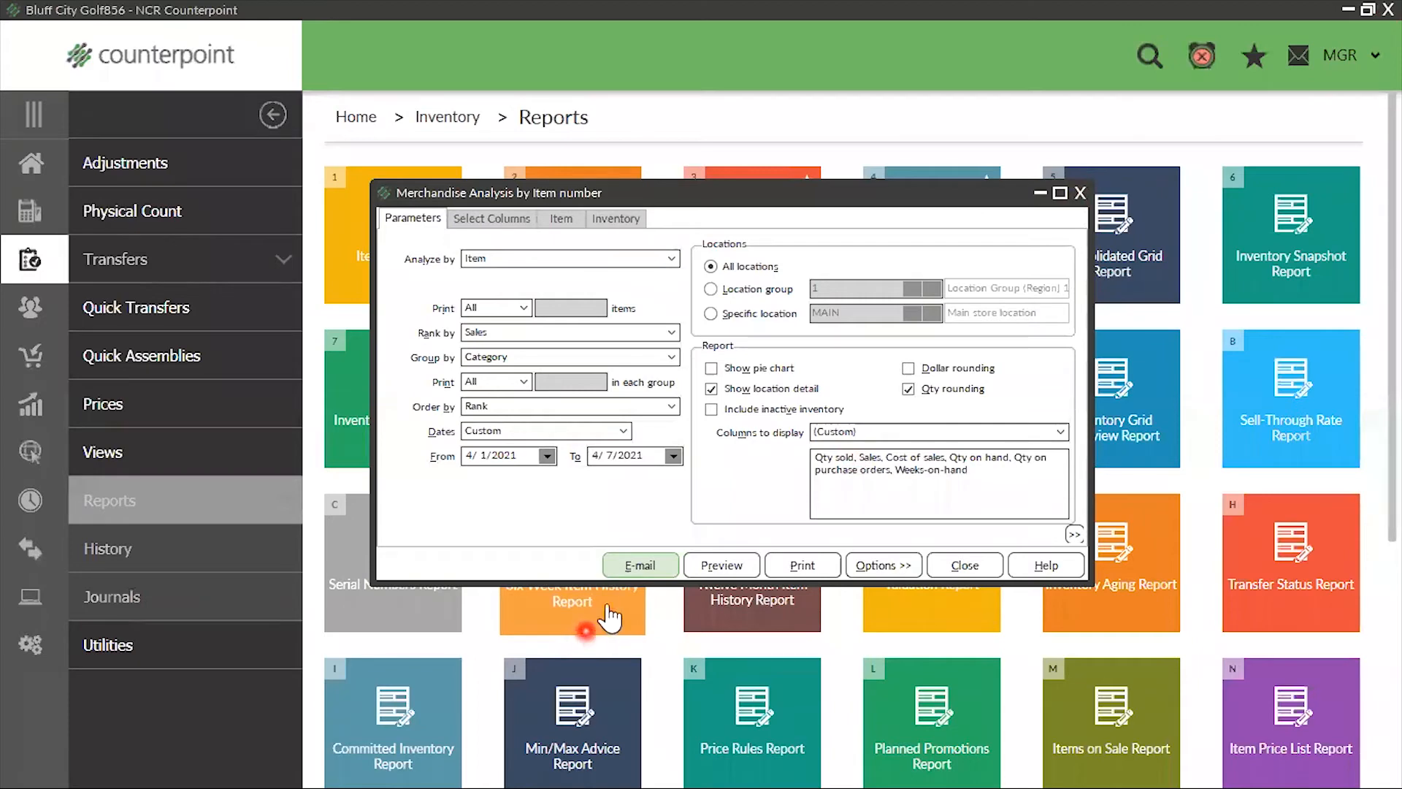
Close and reopen the Merchandise Analysis Report, and load the saved Weeks on Hand parameters
click(1078, 193)
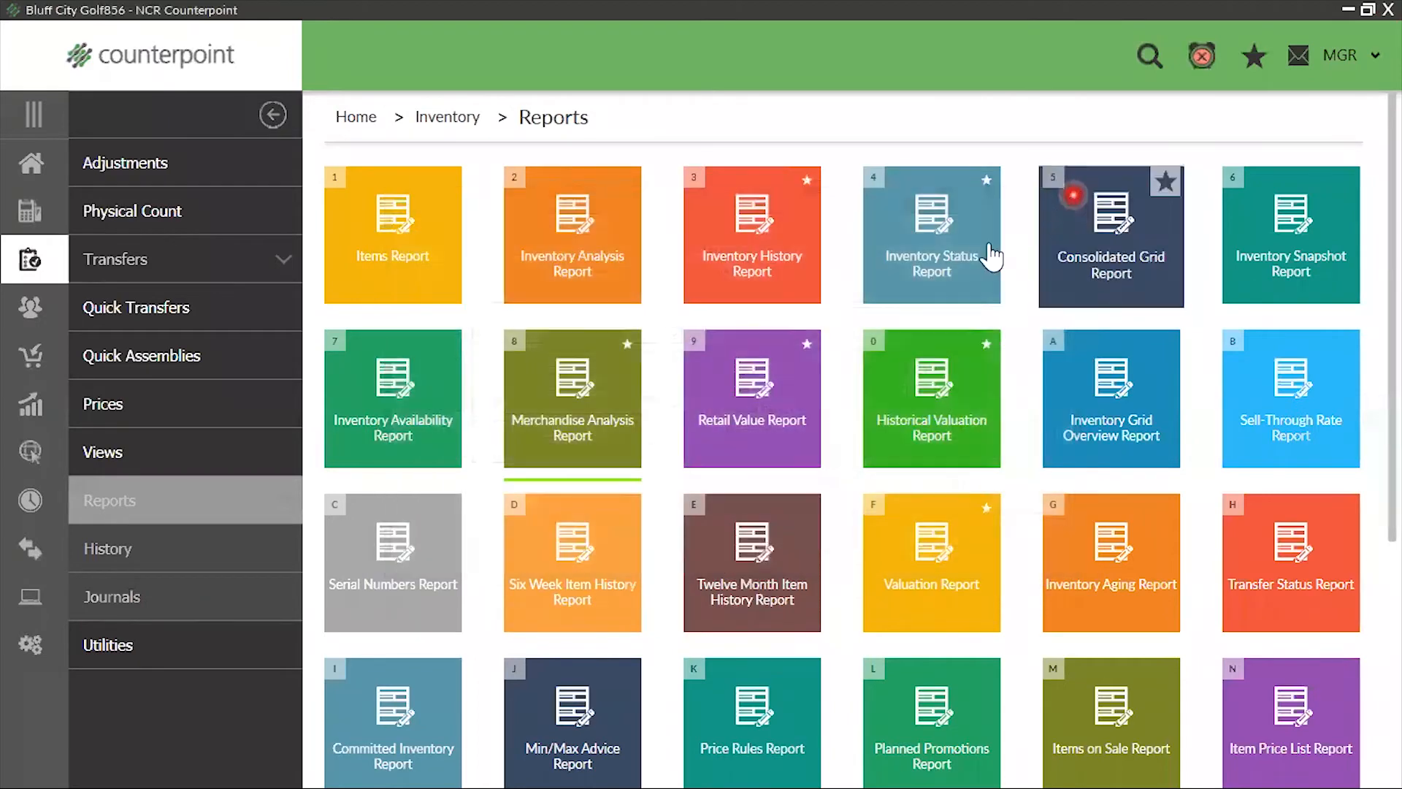
click(627, 398)
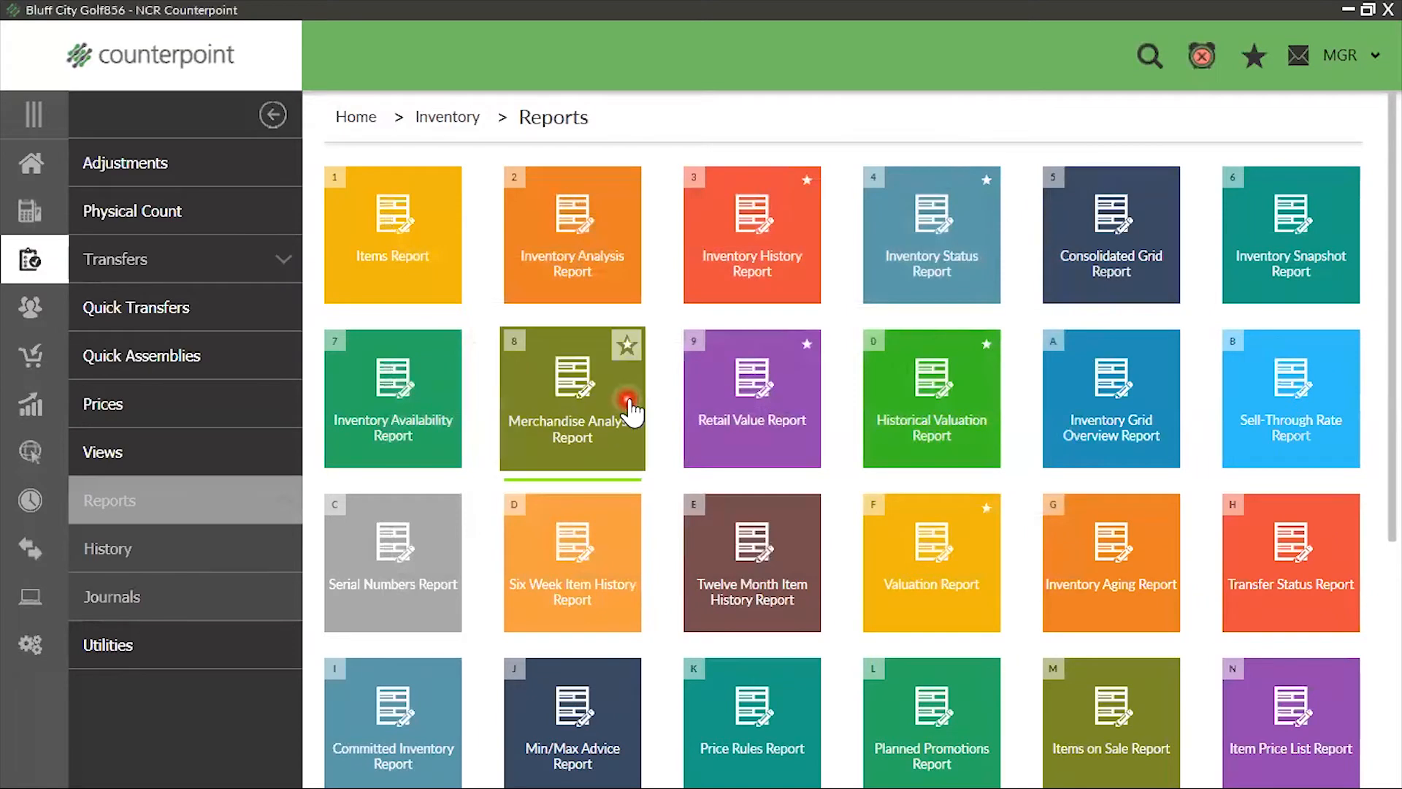
click(629, 402)
click(874, 566)
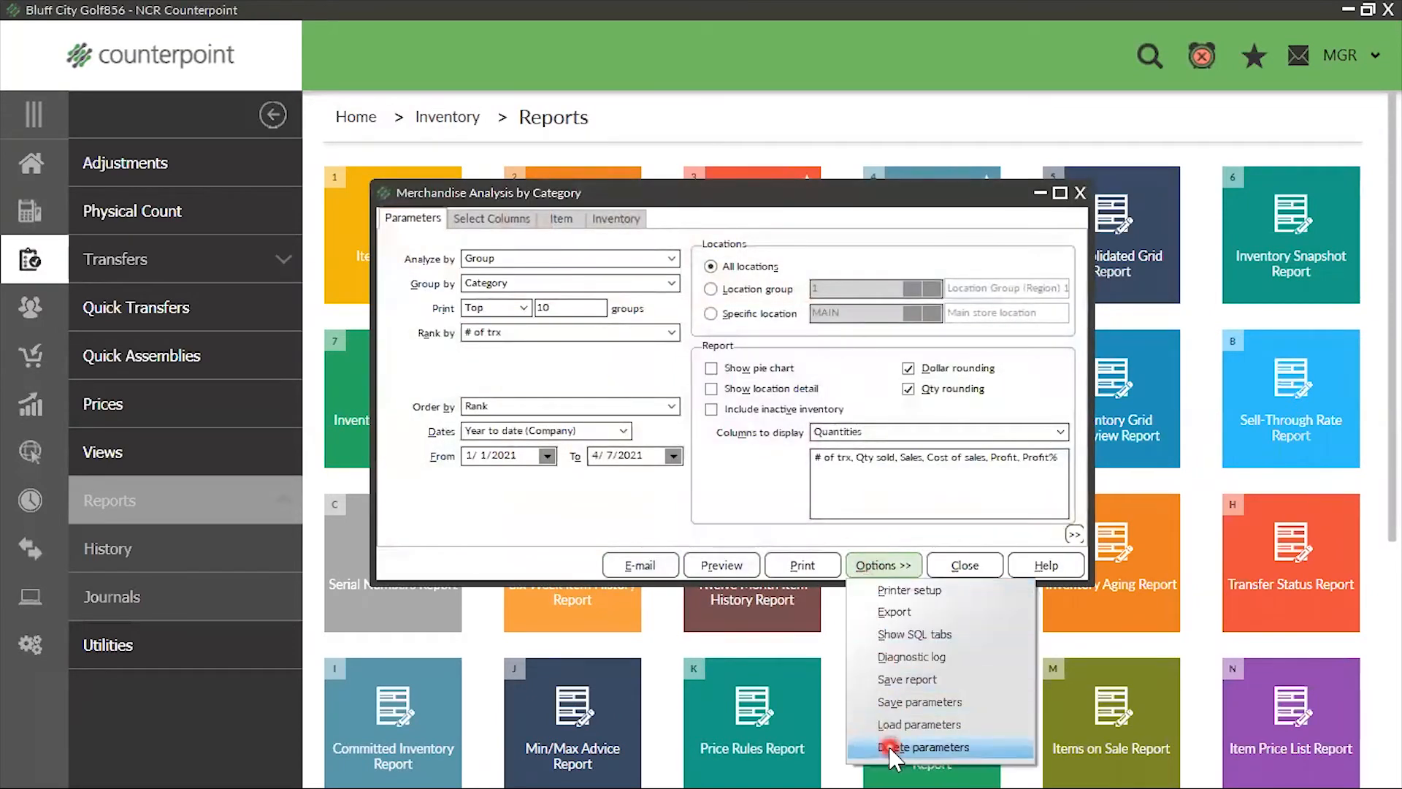
click(892, 720)
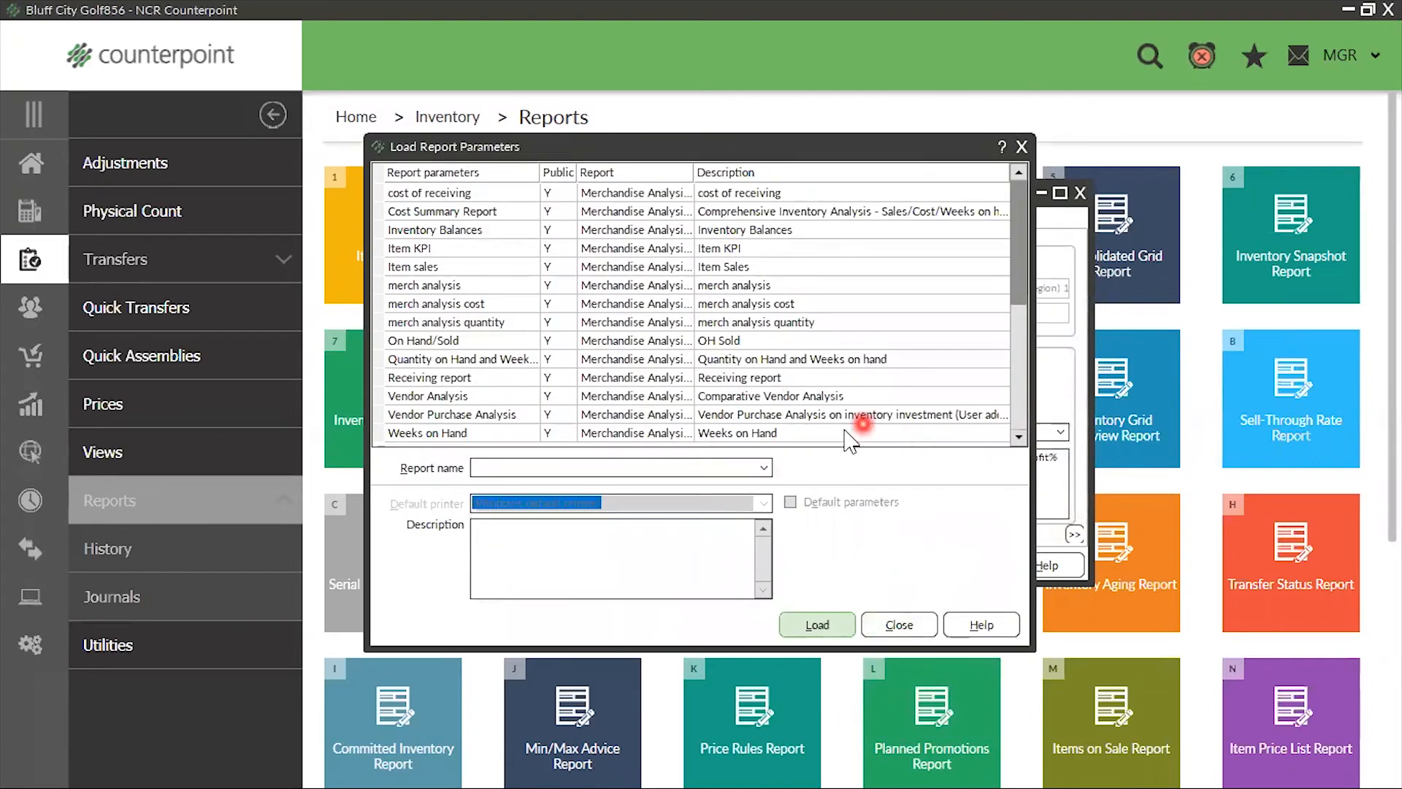
click(823, 432)
click(816, 625)
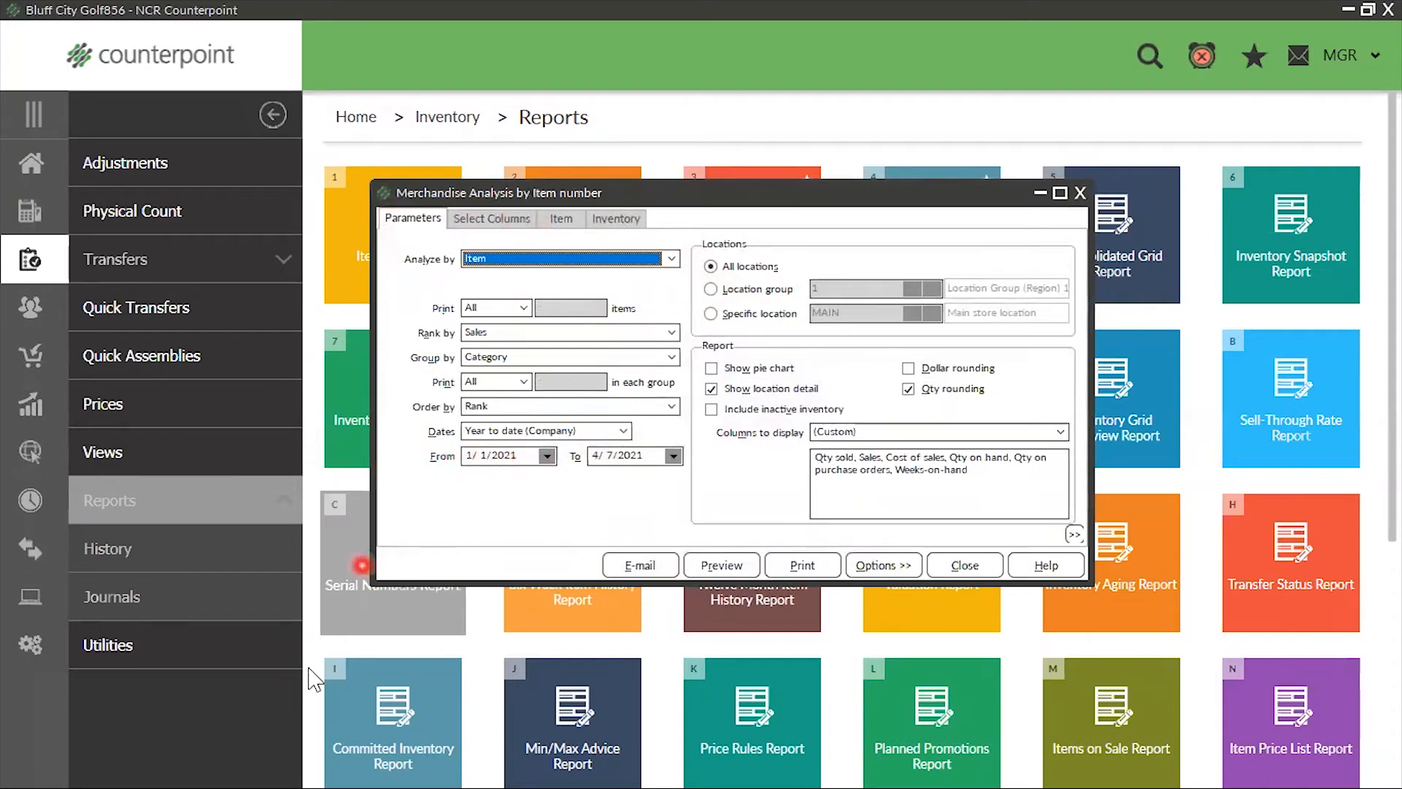
Close the Merchandise Analysis report and go from Home to the inventory reports to open the Inventory Status Report
click(1080, 194)
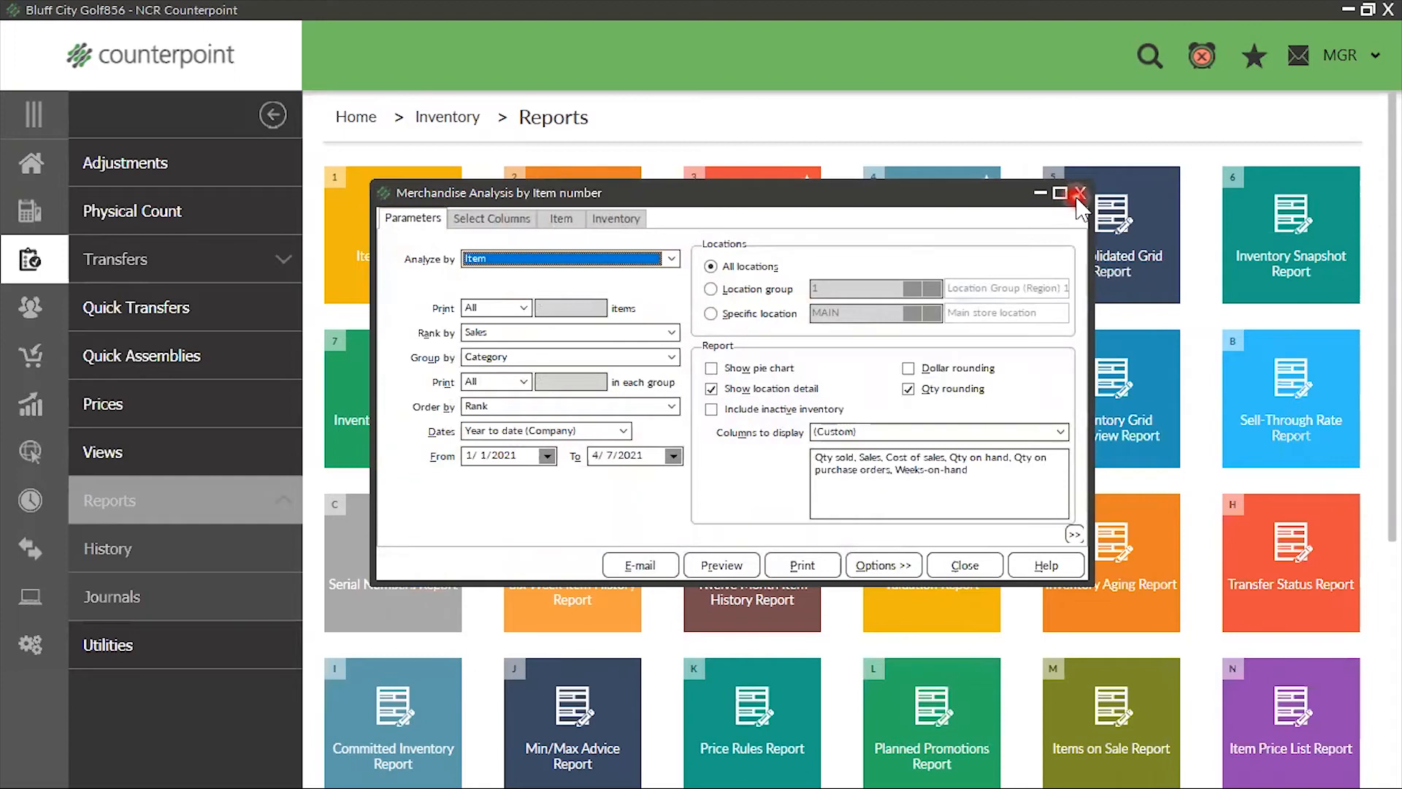
click(1080, 195)
click(22, 167)
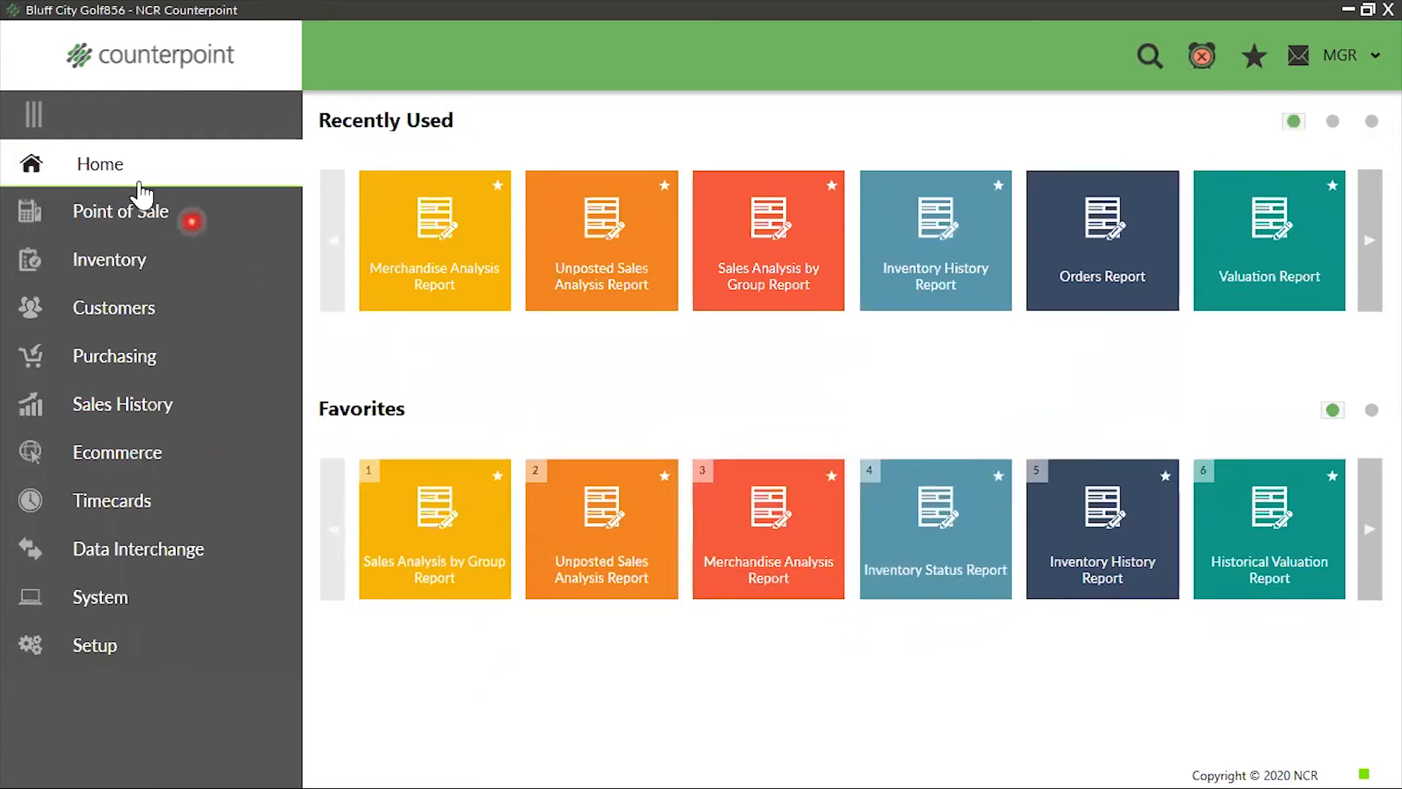
click(100, 269)
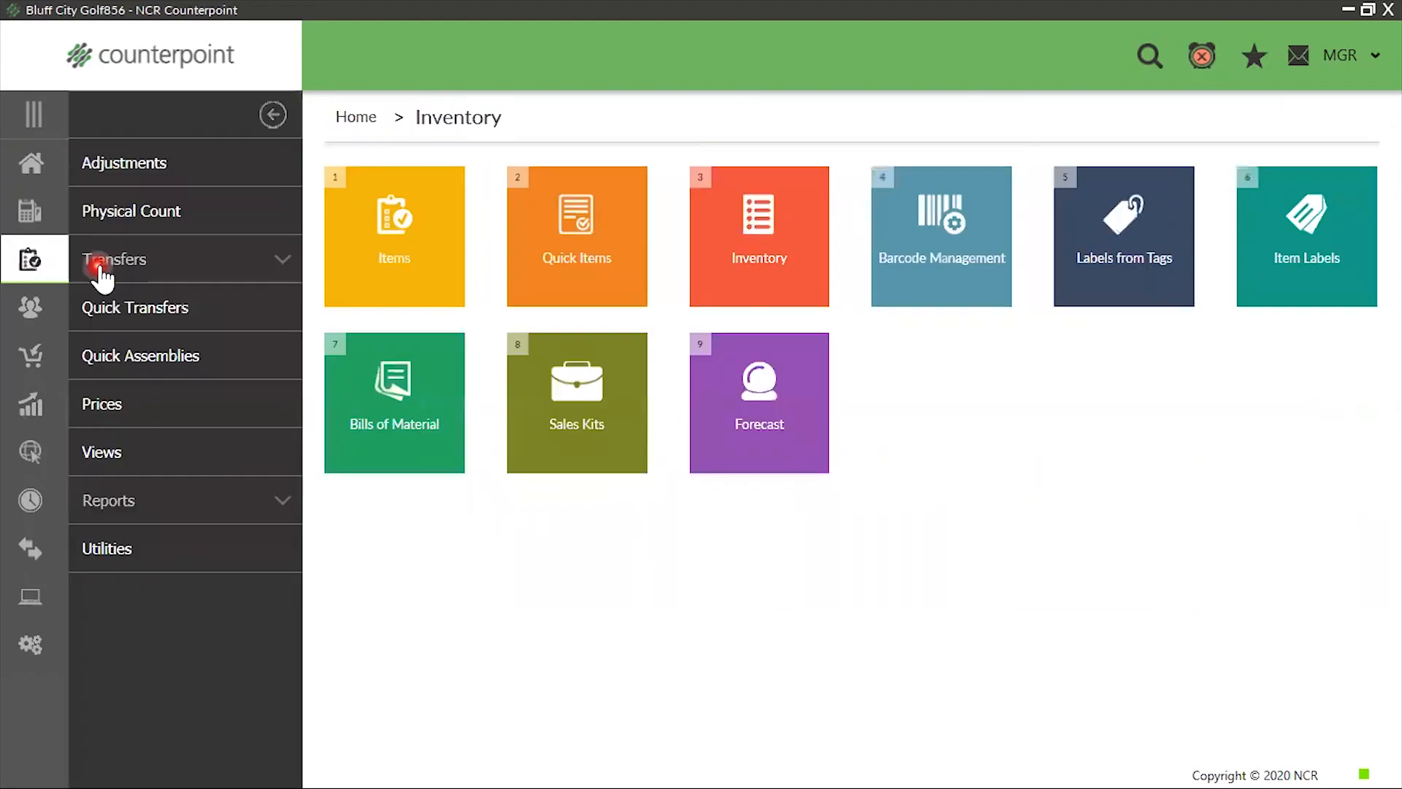
click(110, 501)
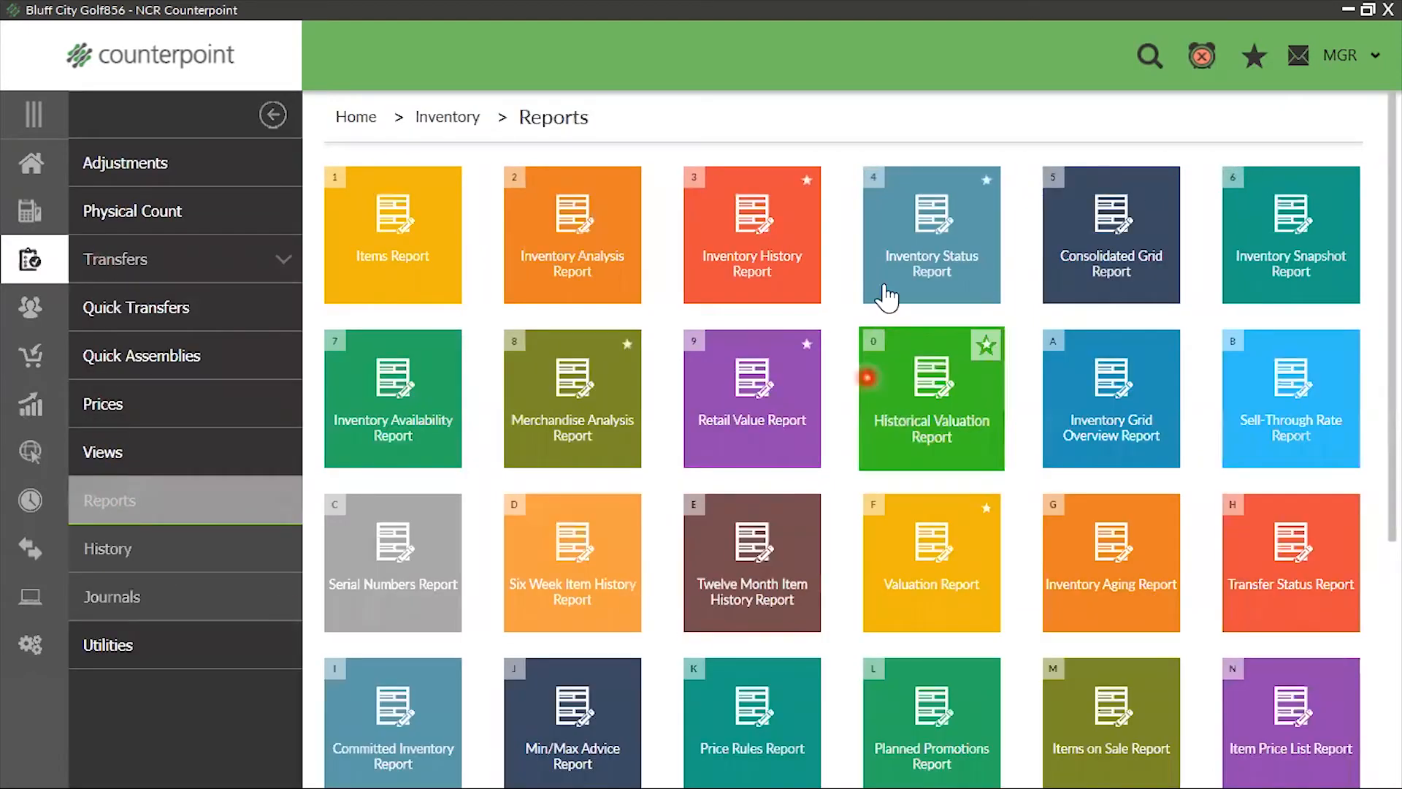
click(891, 246)
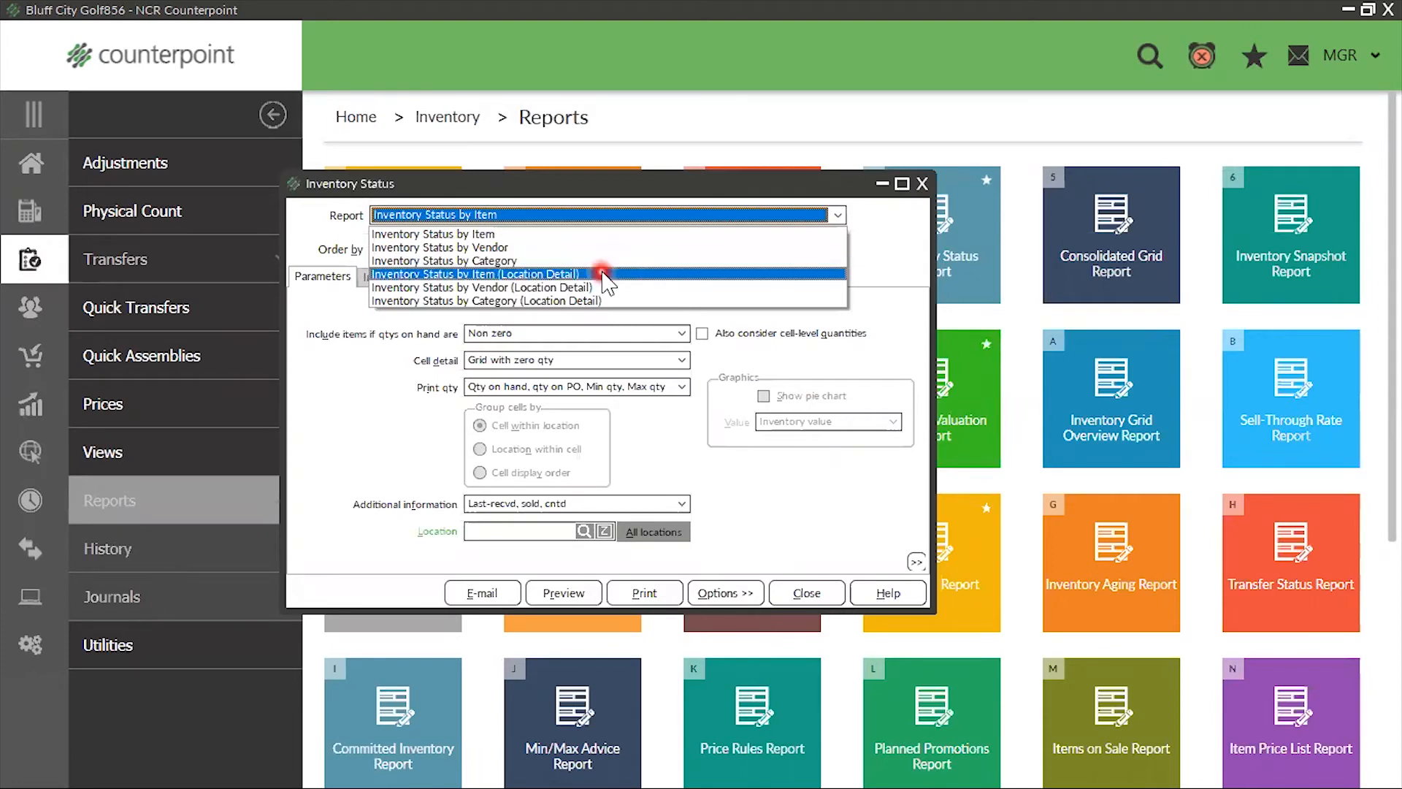
Choose Inventory Status by Item (Location Detail), include items with All quantities on hand, and set cell detail to List with zero qty
click(555, 276)
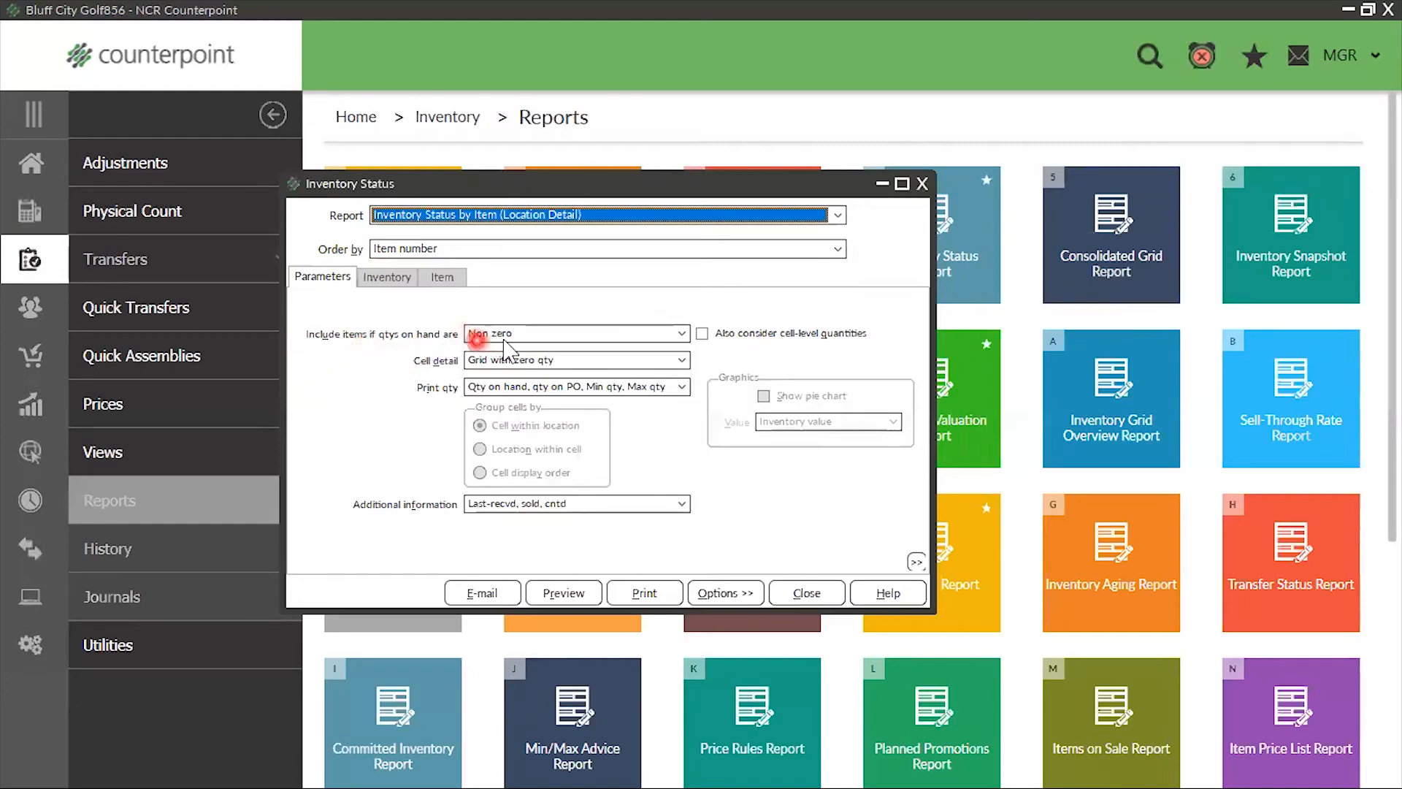
click(680, 335)
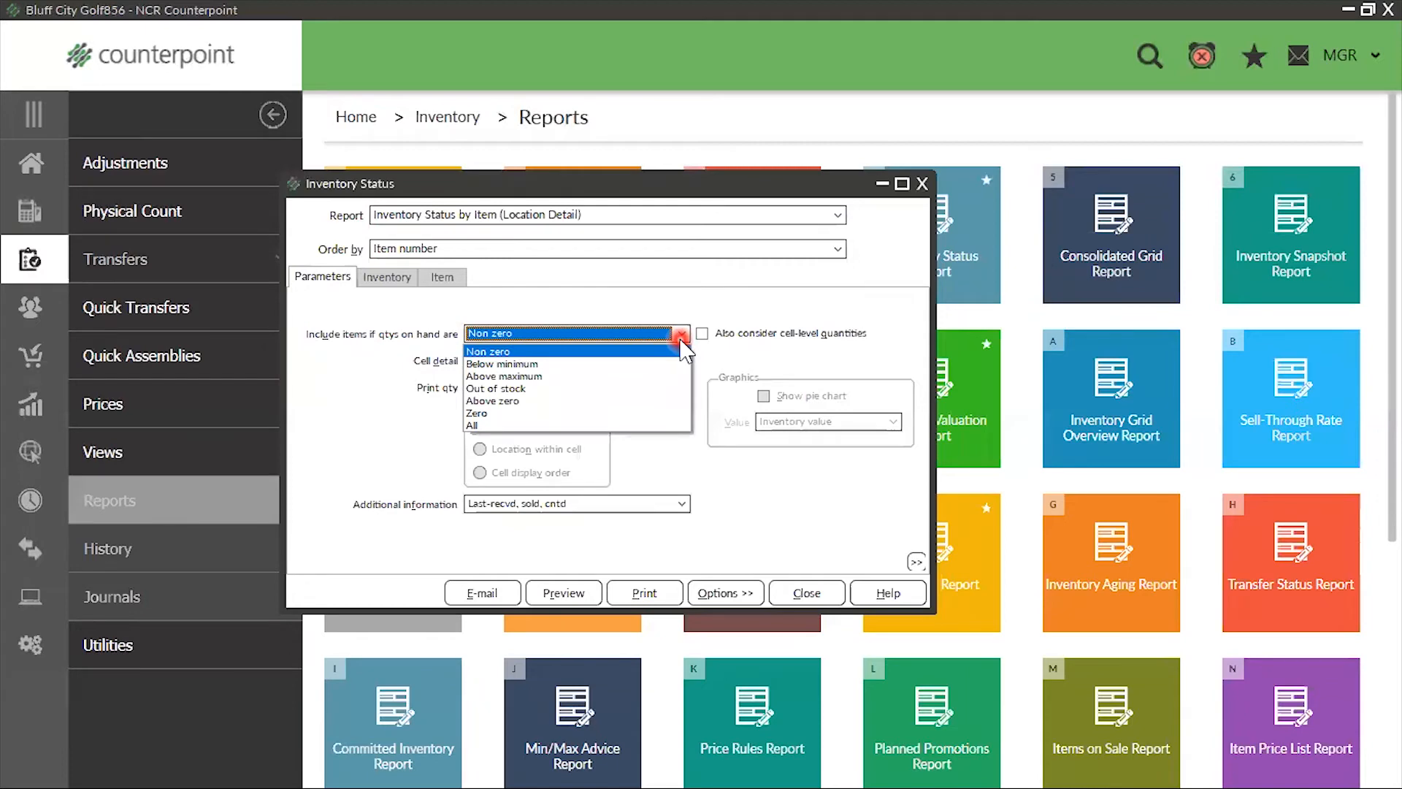
click(532, 425)
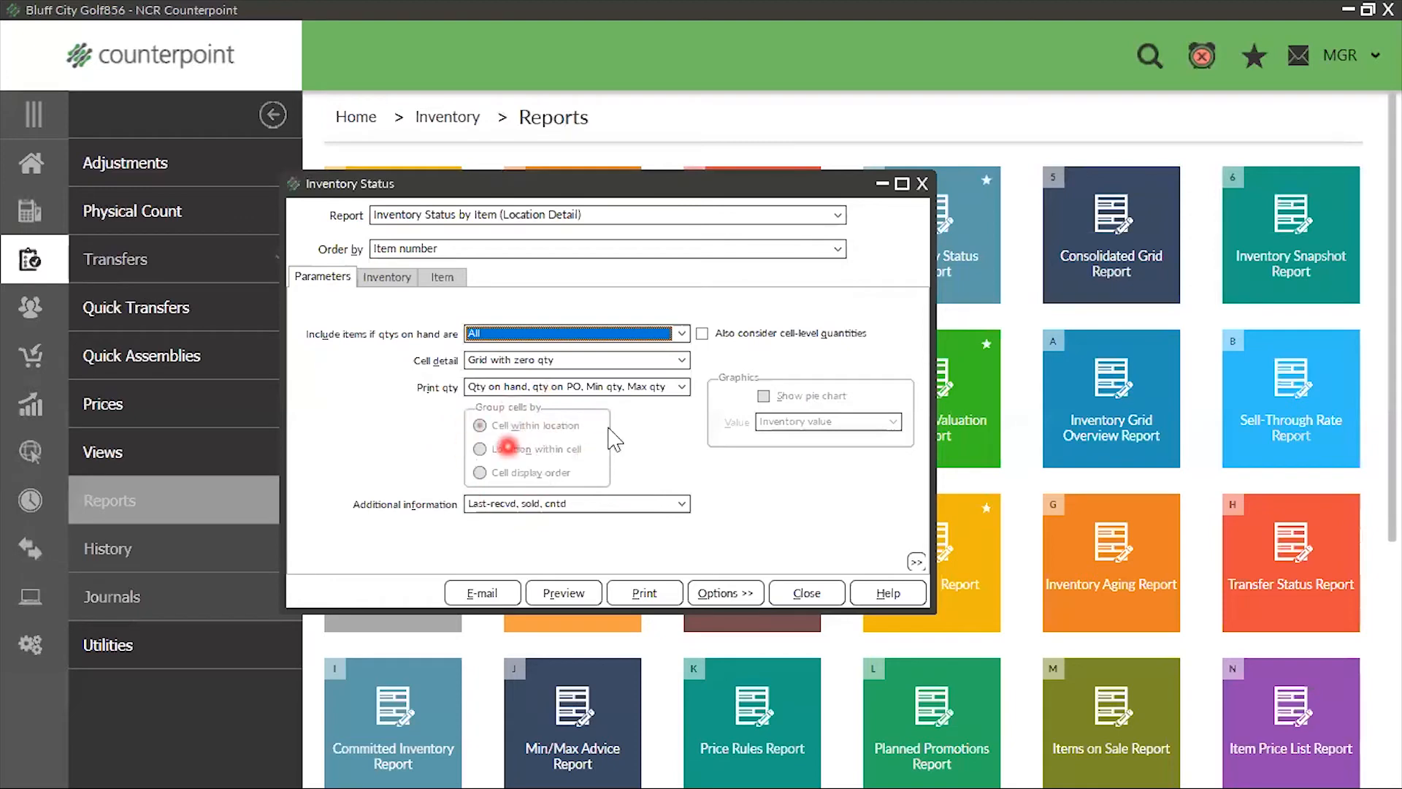
click(685, 362)
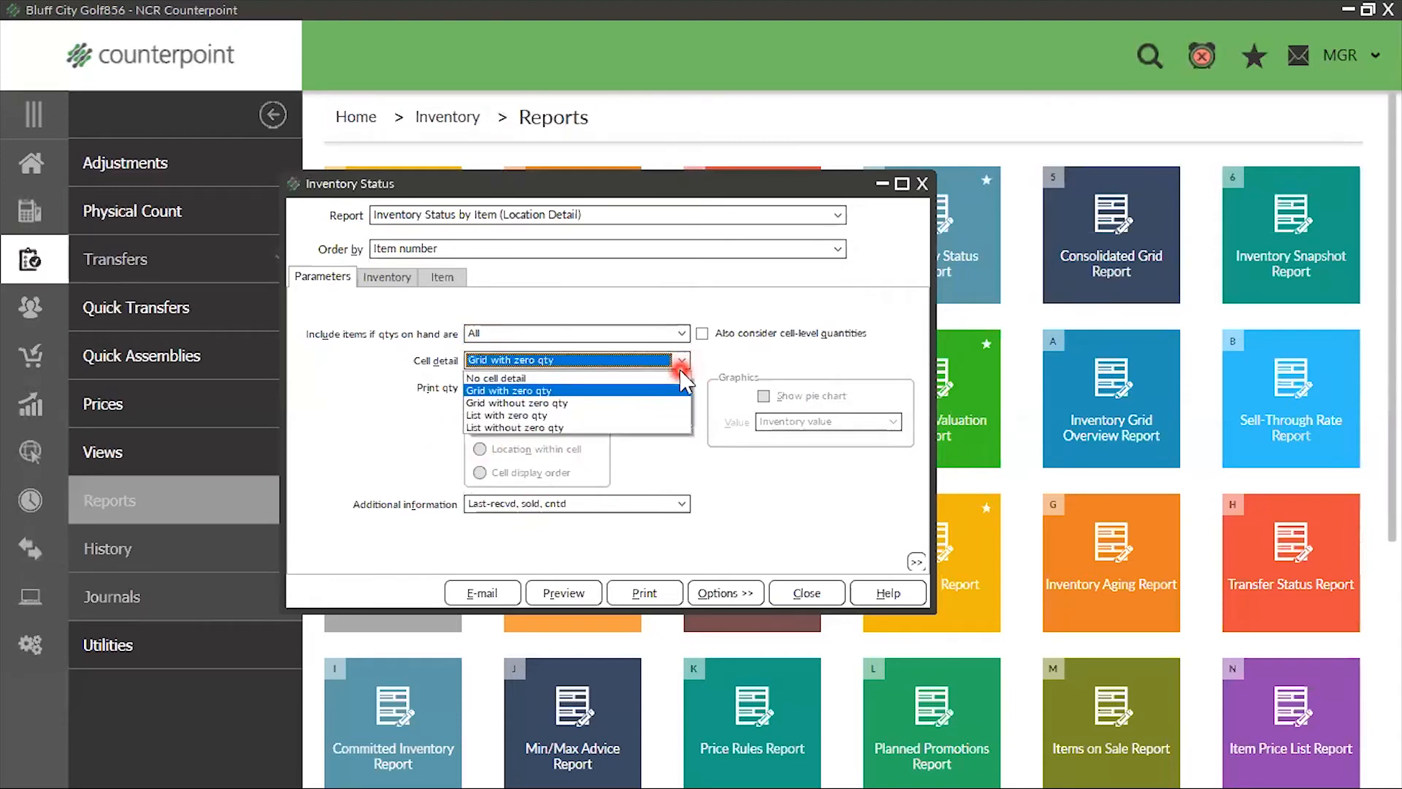
click(524, 415)
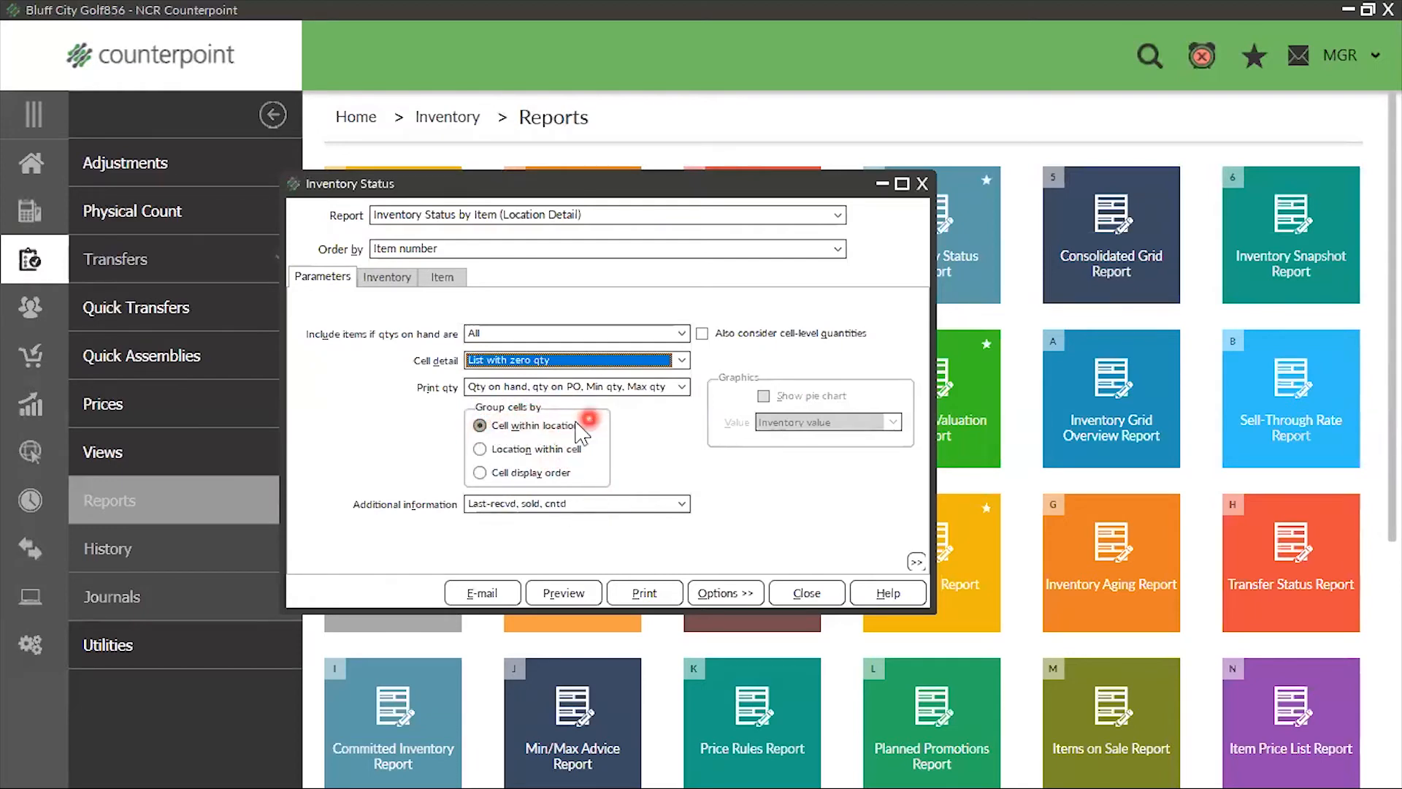
Group cells by Cell within location, set additional information to Inventory value, stock status, and preview the report
click(482, 425)
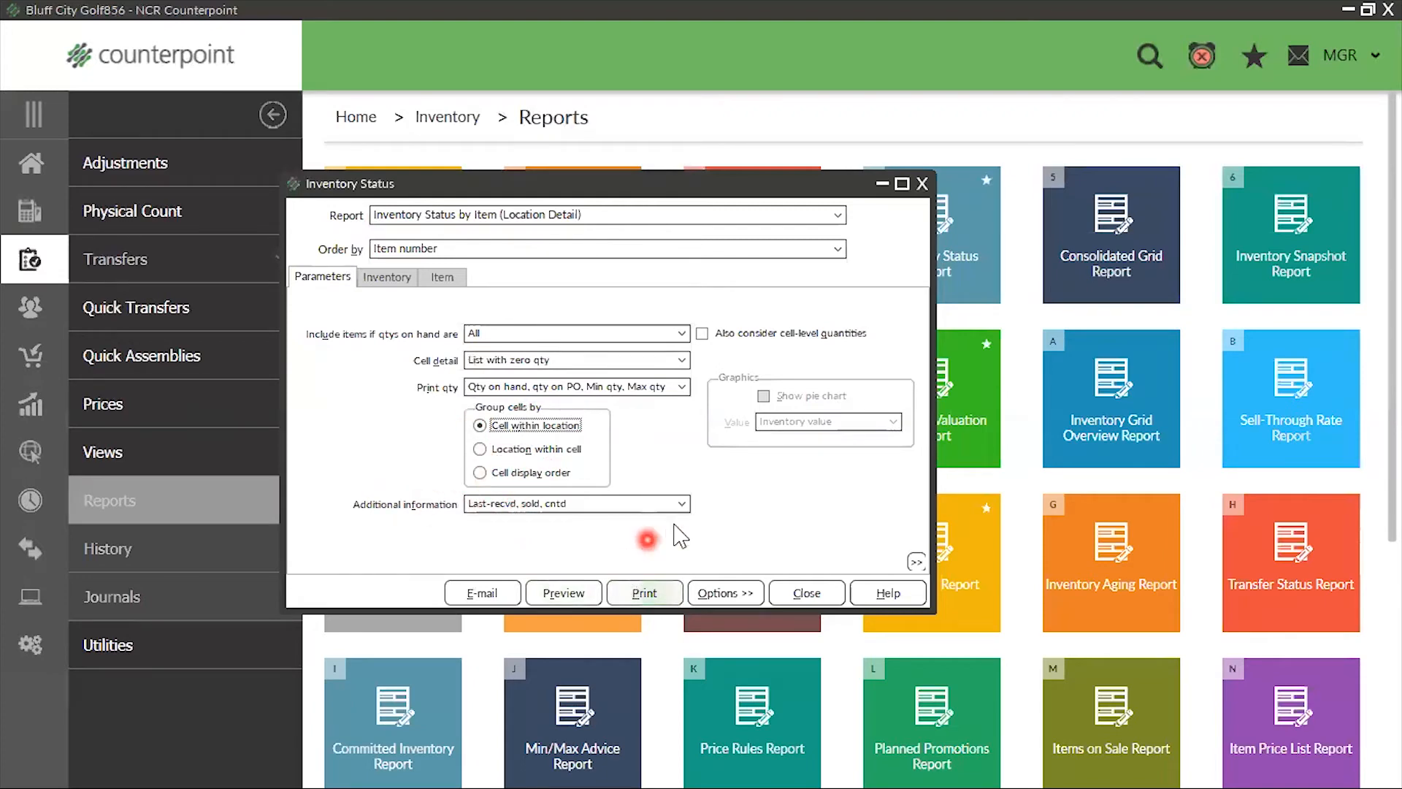
click(665, 503)
click(623, 535)
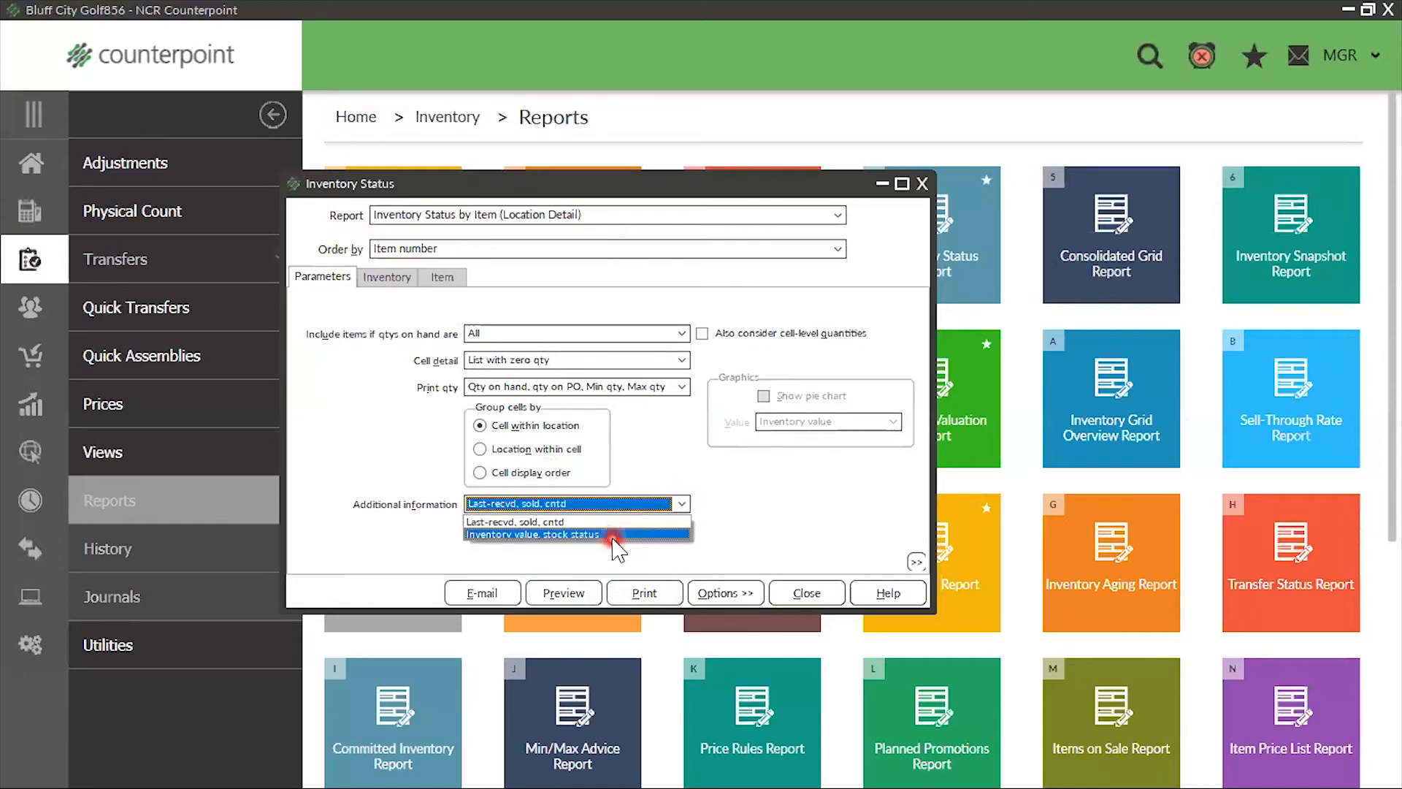
click(610, 521)
click(614, 534)
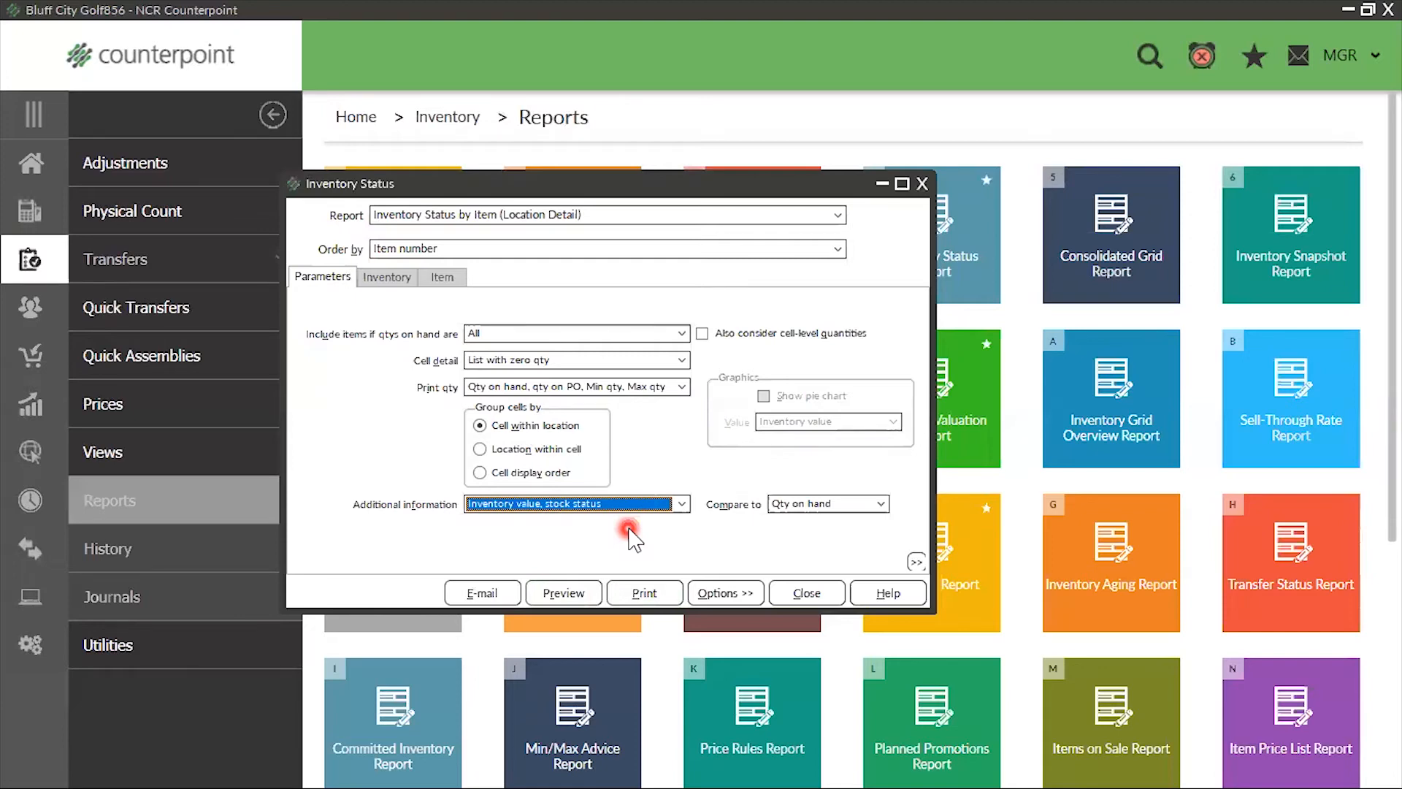
click(577, 601)
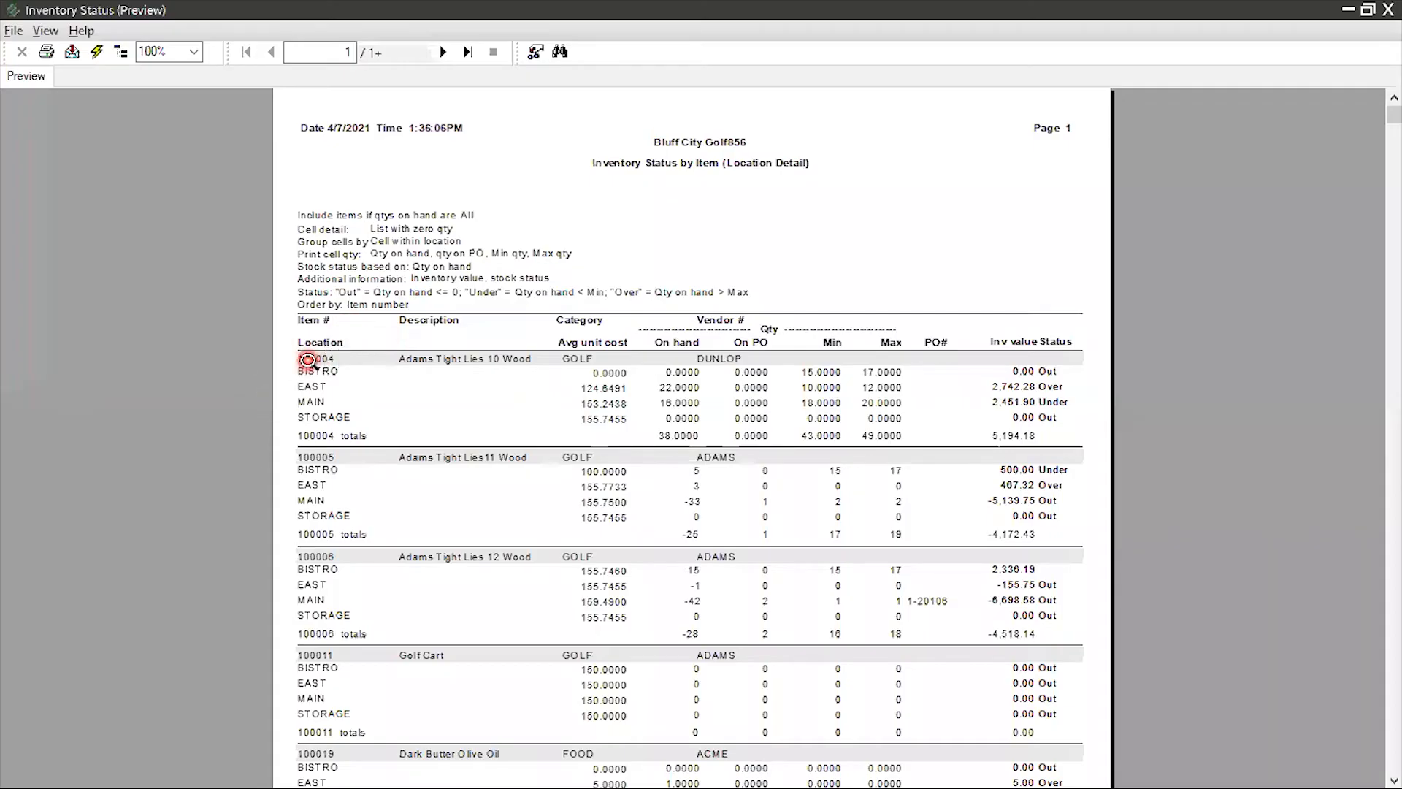
Review the location rows and the totals line for item 100004, Adams Tight Lies 10 Wood, in the preview
click(310, 358)
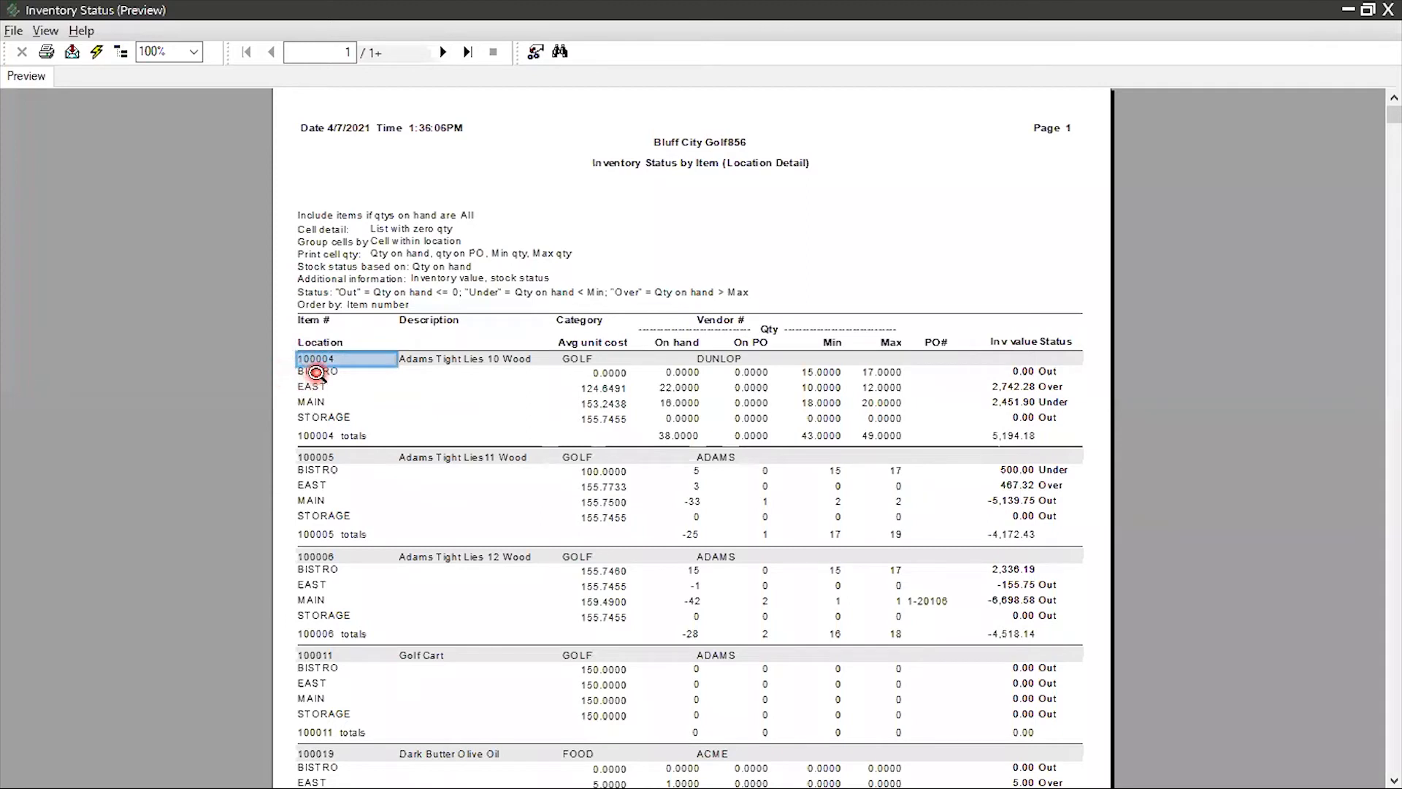
click(314, 372)
click(317, 388)
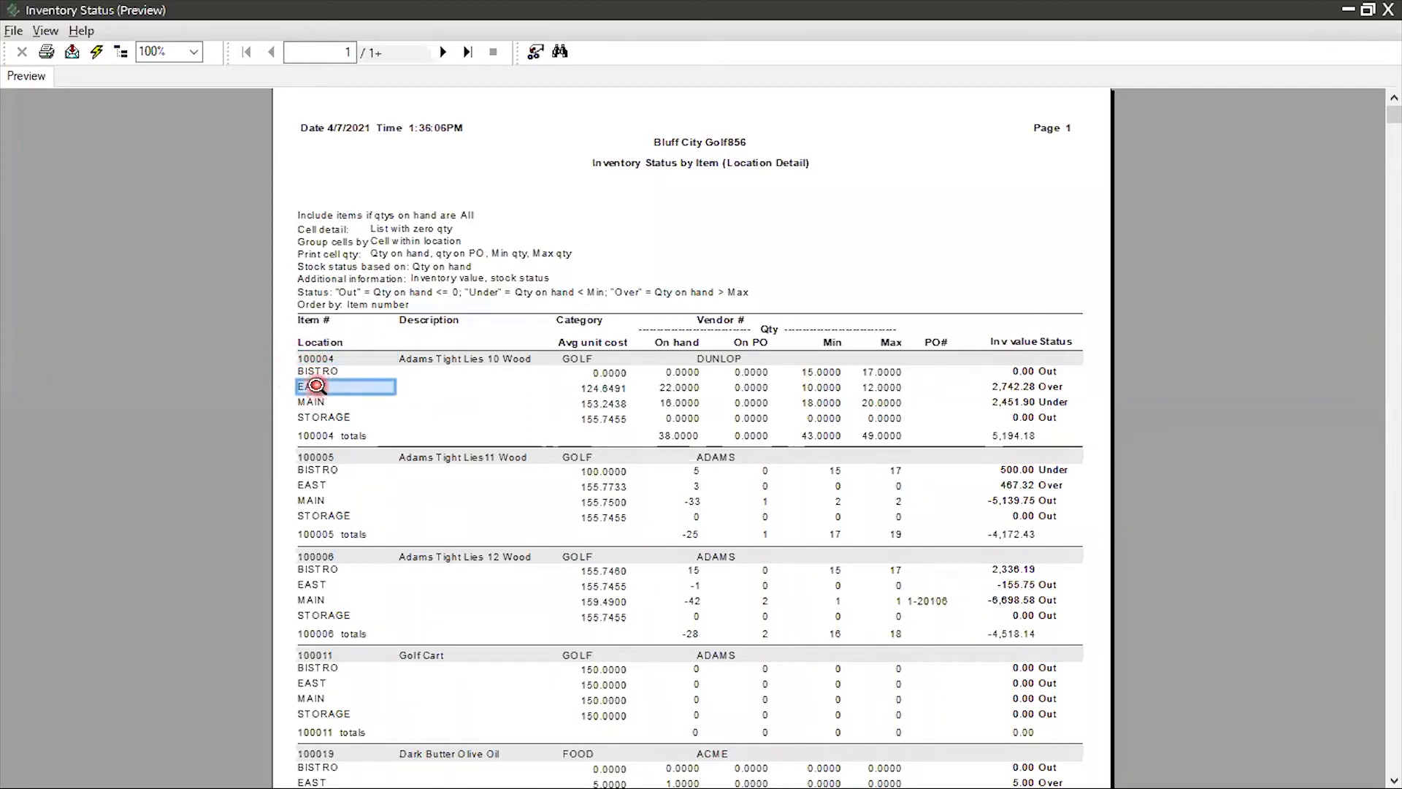
click(313, 402)
click(310, 420)
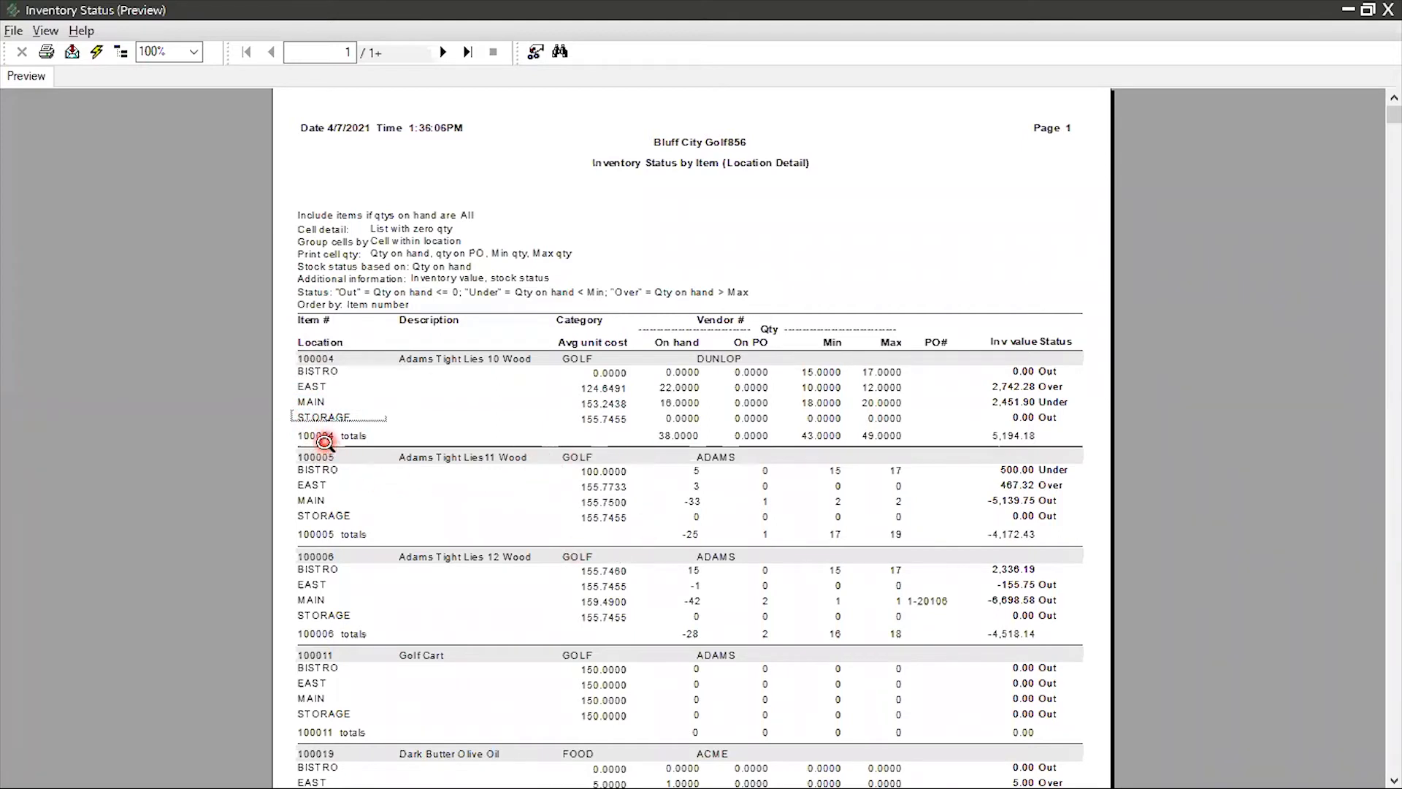
click(324, 438)
click(687, 436)
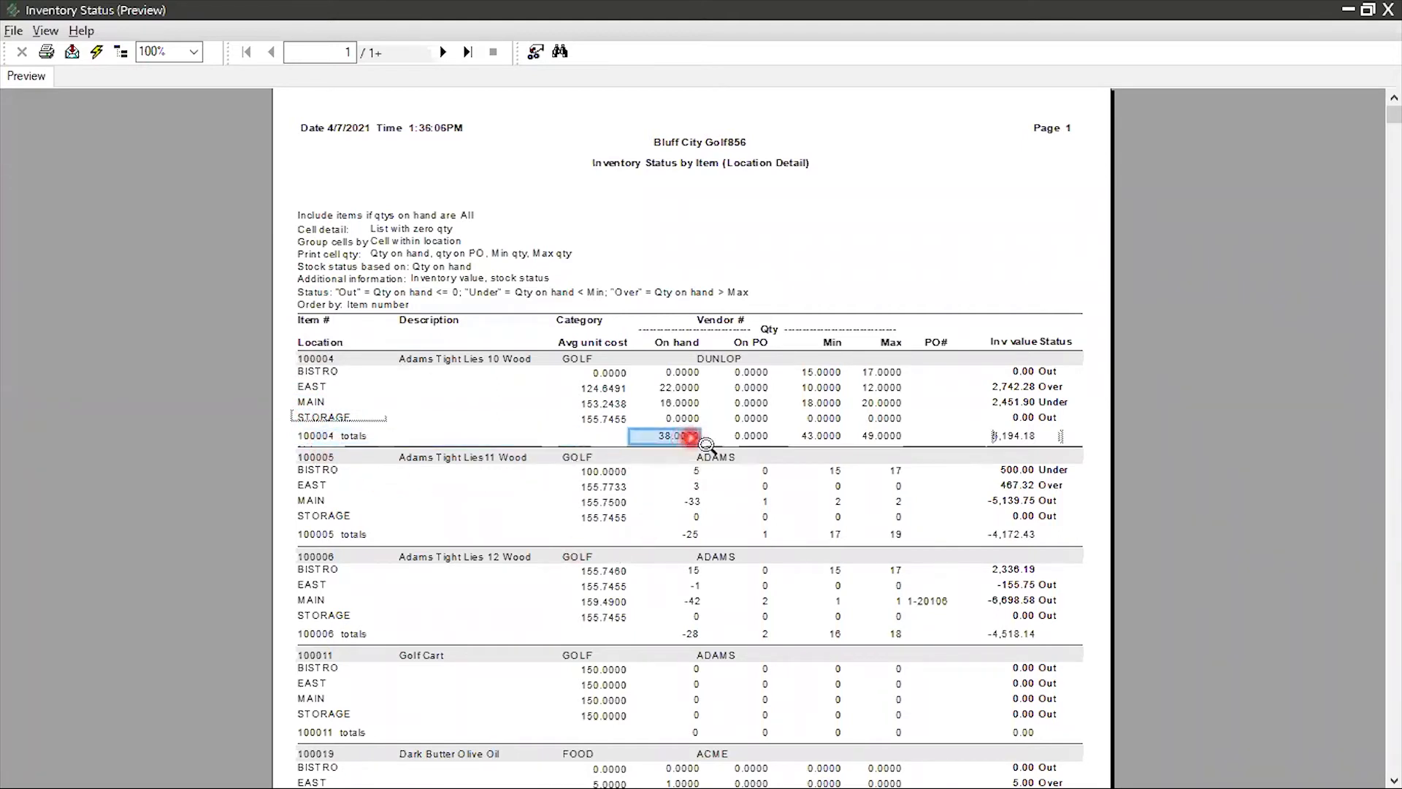
click(750, 451)
Check item 100004's average unit cost, on-hand, on-PO, minimum and maximum quantities at each location
click(598, 386)
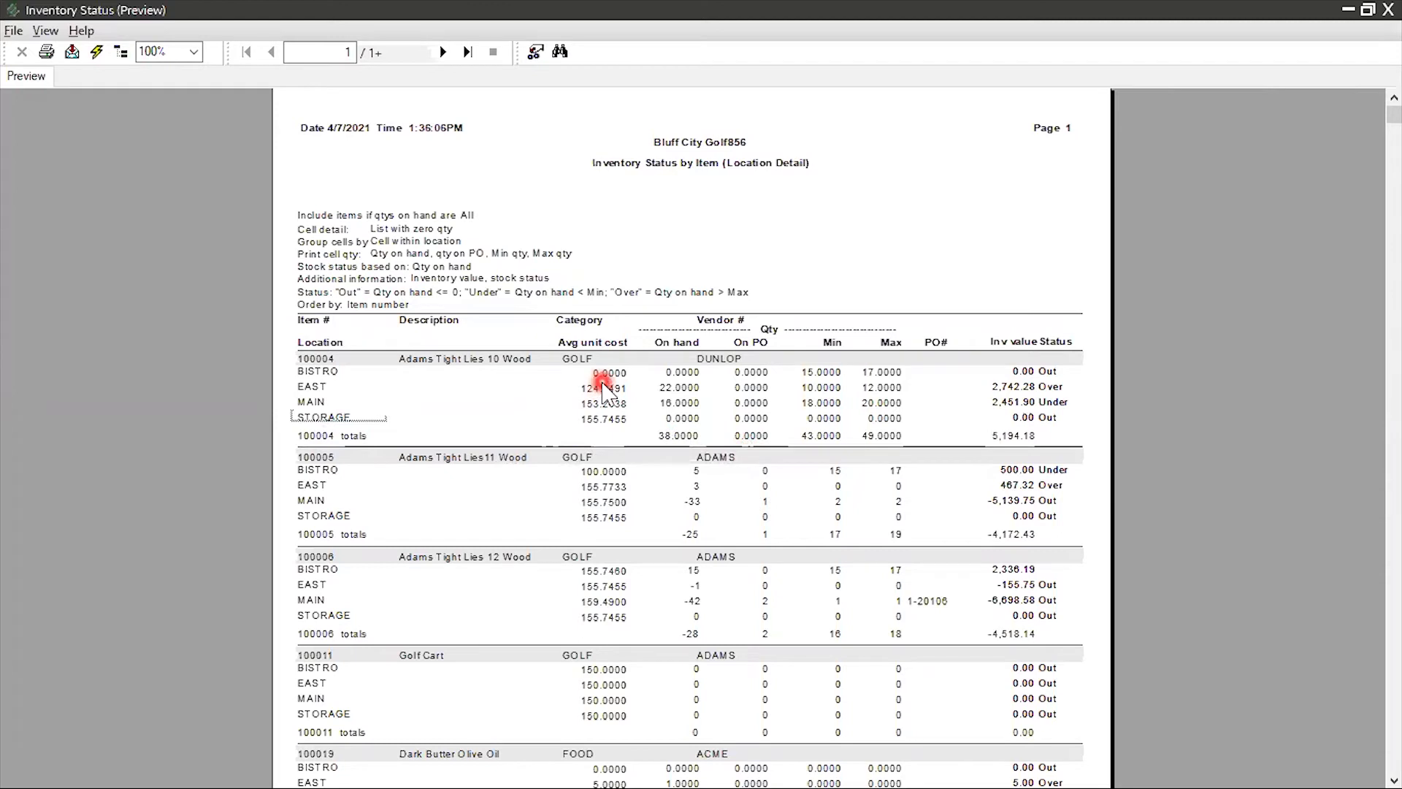
click(603, 379)
click(585, 395)
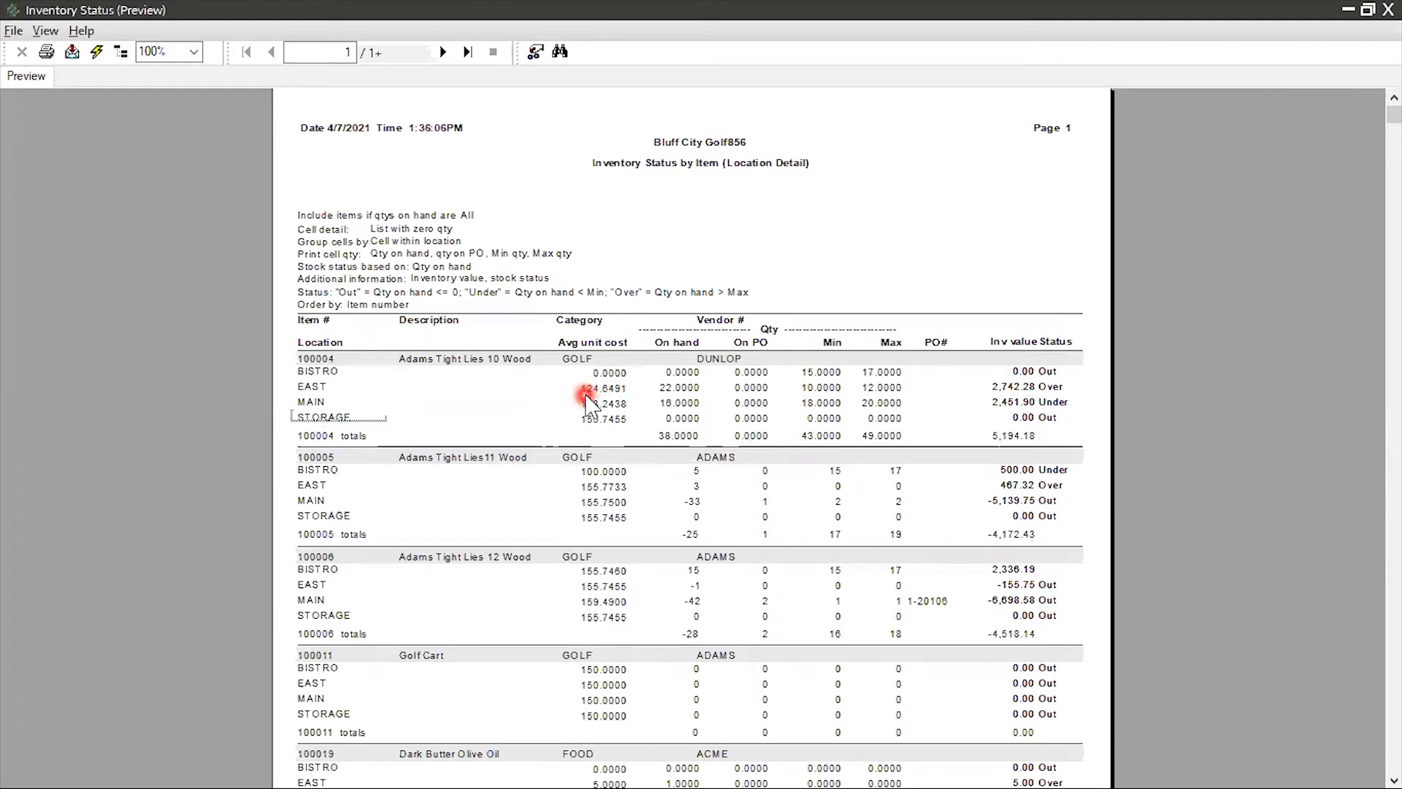
click(681, 373)
click(677, 403)
click(674, 413)
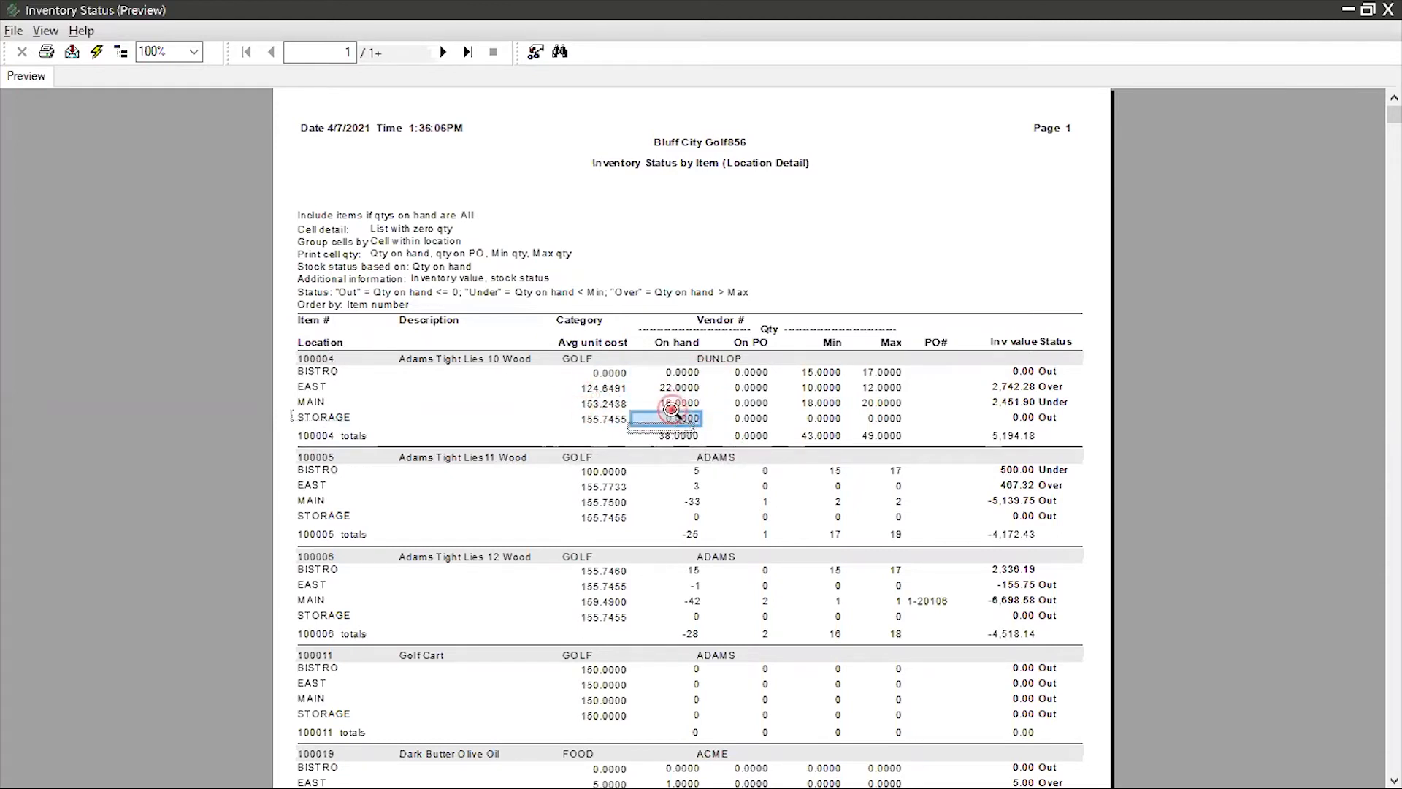
click(754, 381)
click(747, 402)
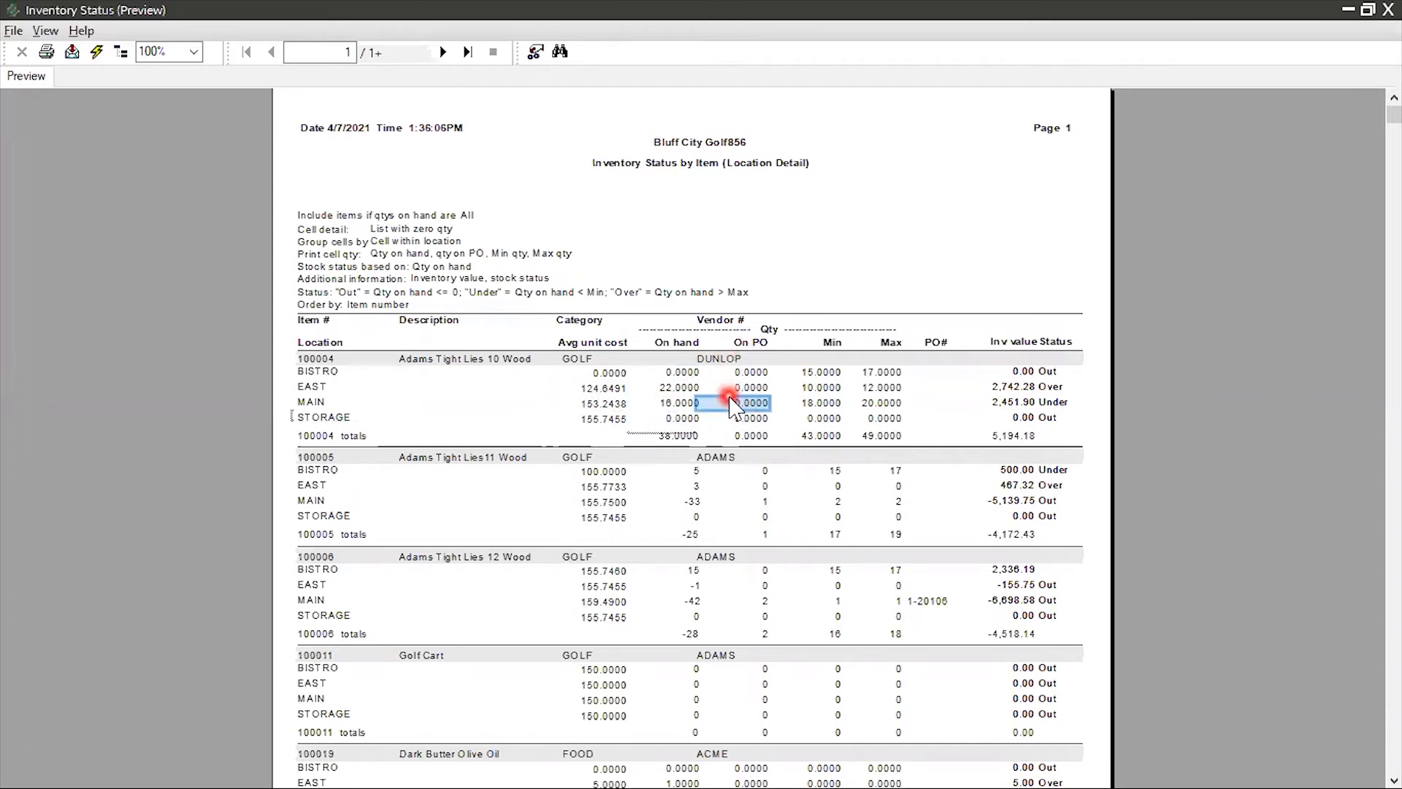
click(877, 388)
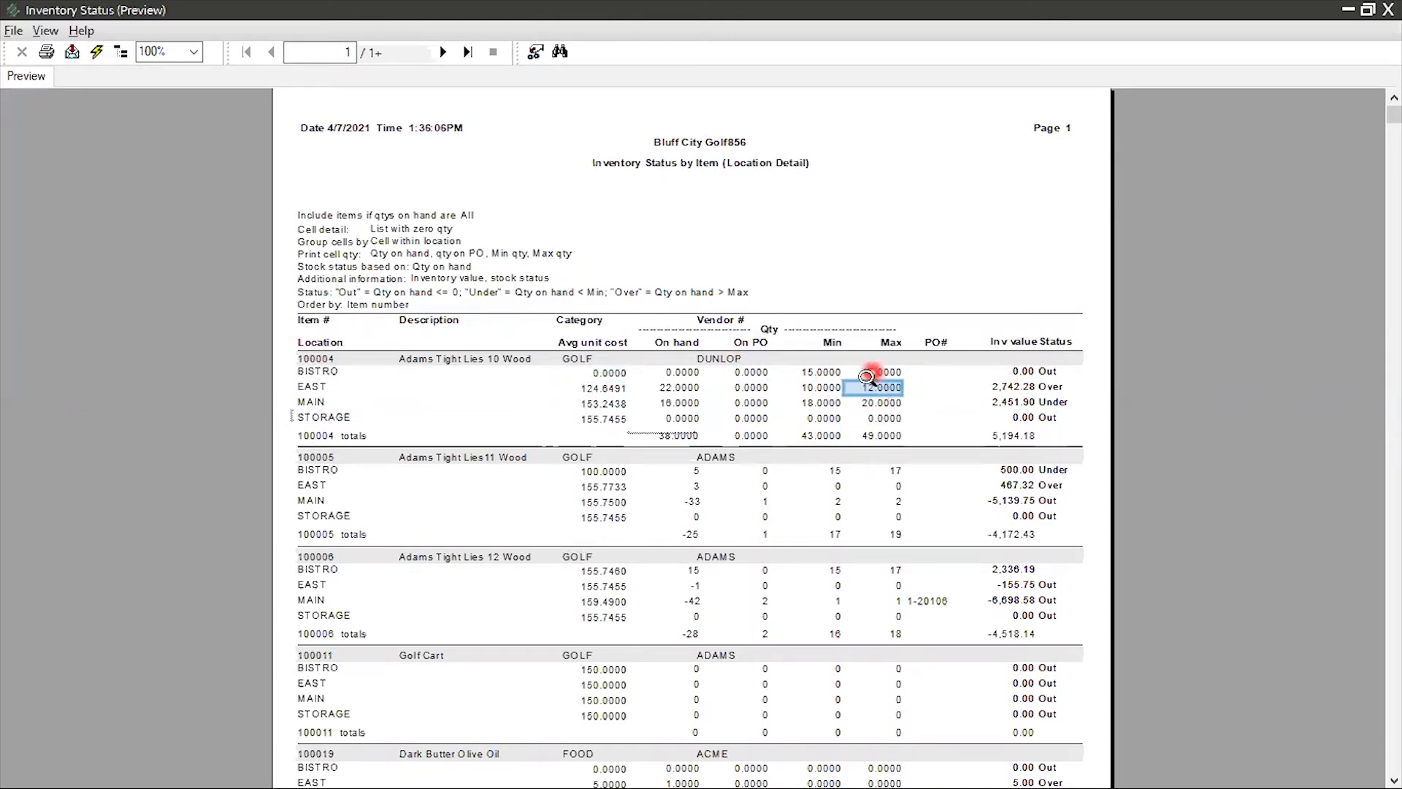
Compare the stock status of item 100004 at BISTRO, EAST and MAIN with the on-hand and minimum quantities
click(815, 373)
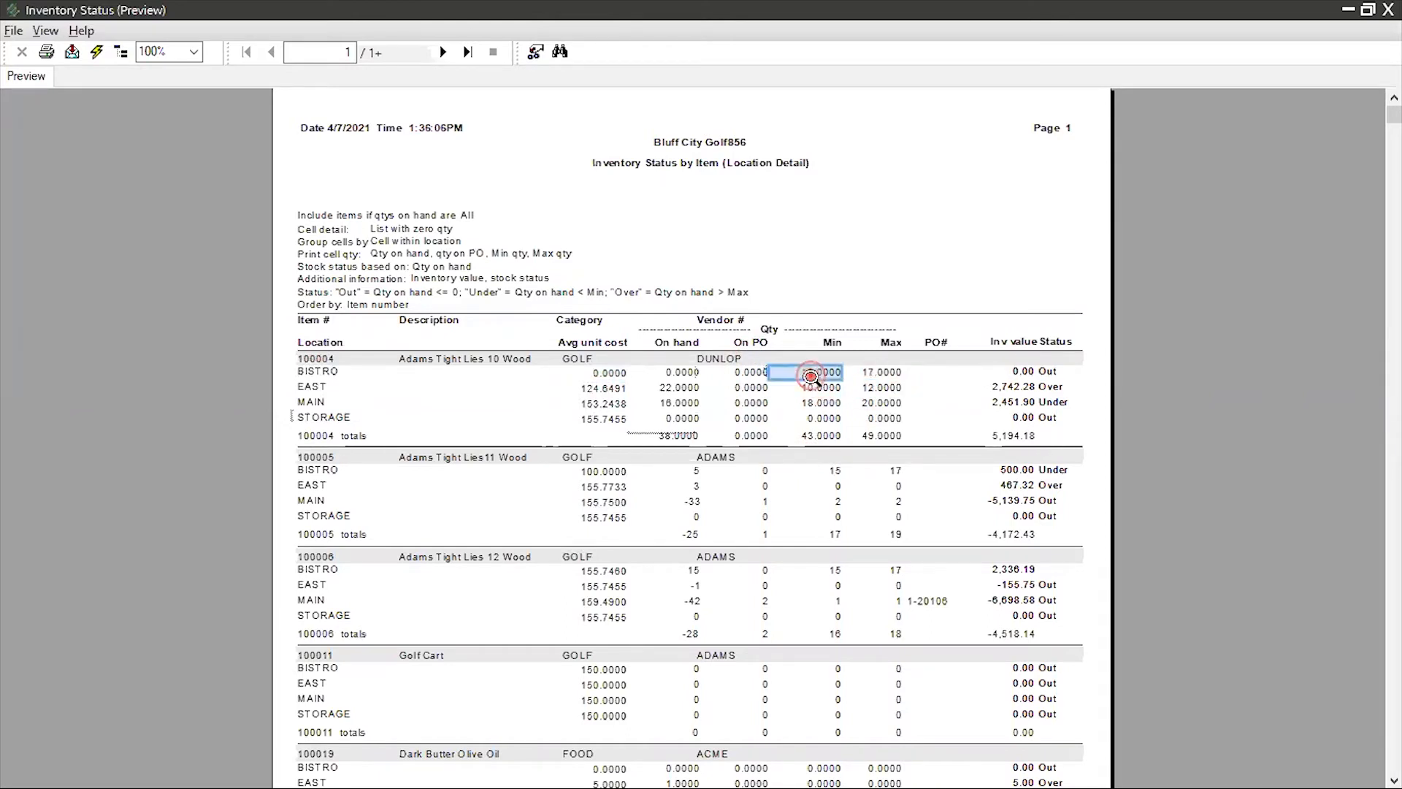
click(1055, 371)
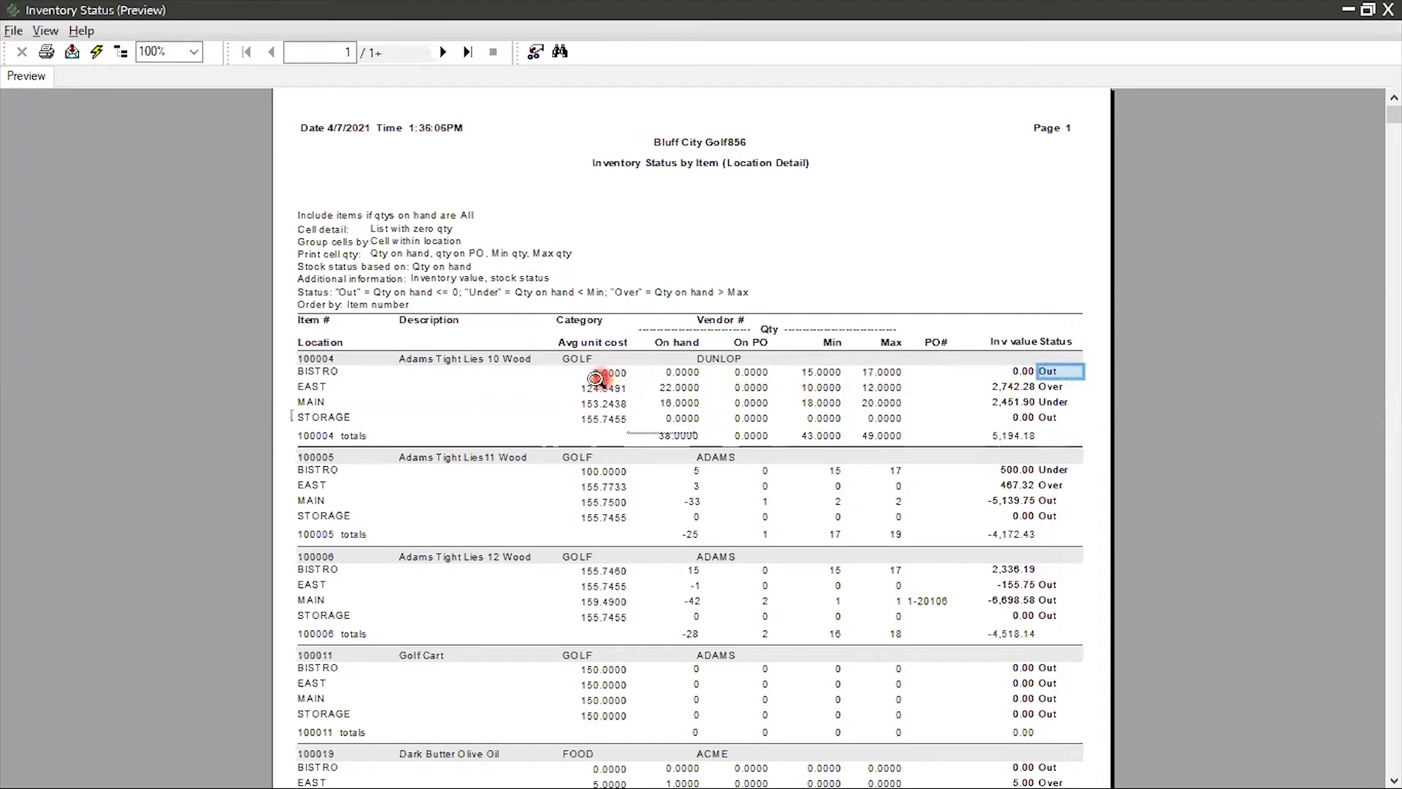
click(674, 373)
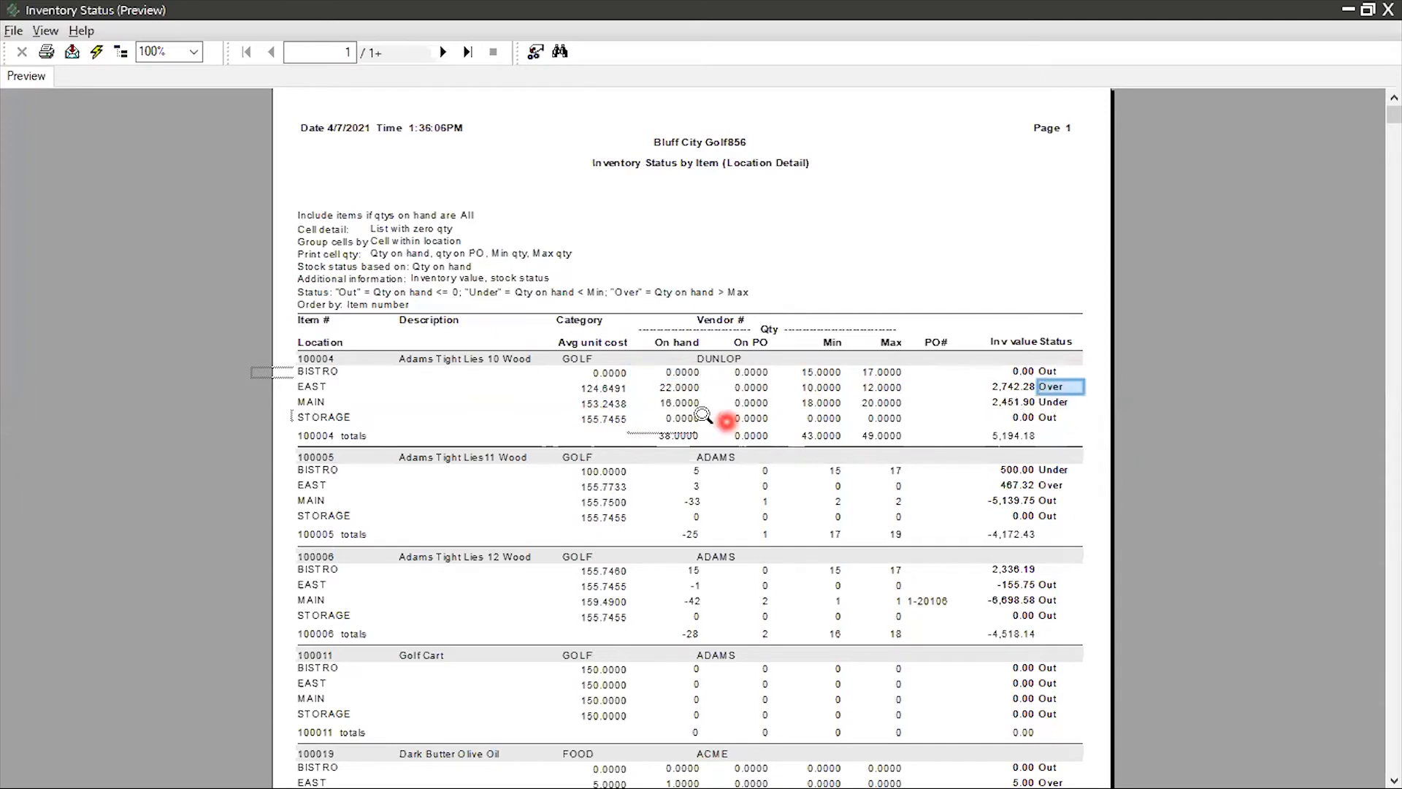
click(688, 391)
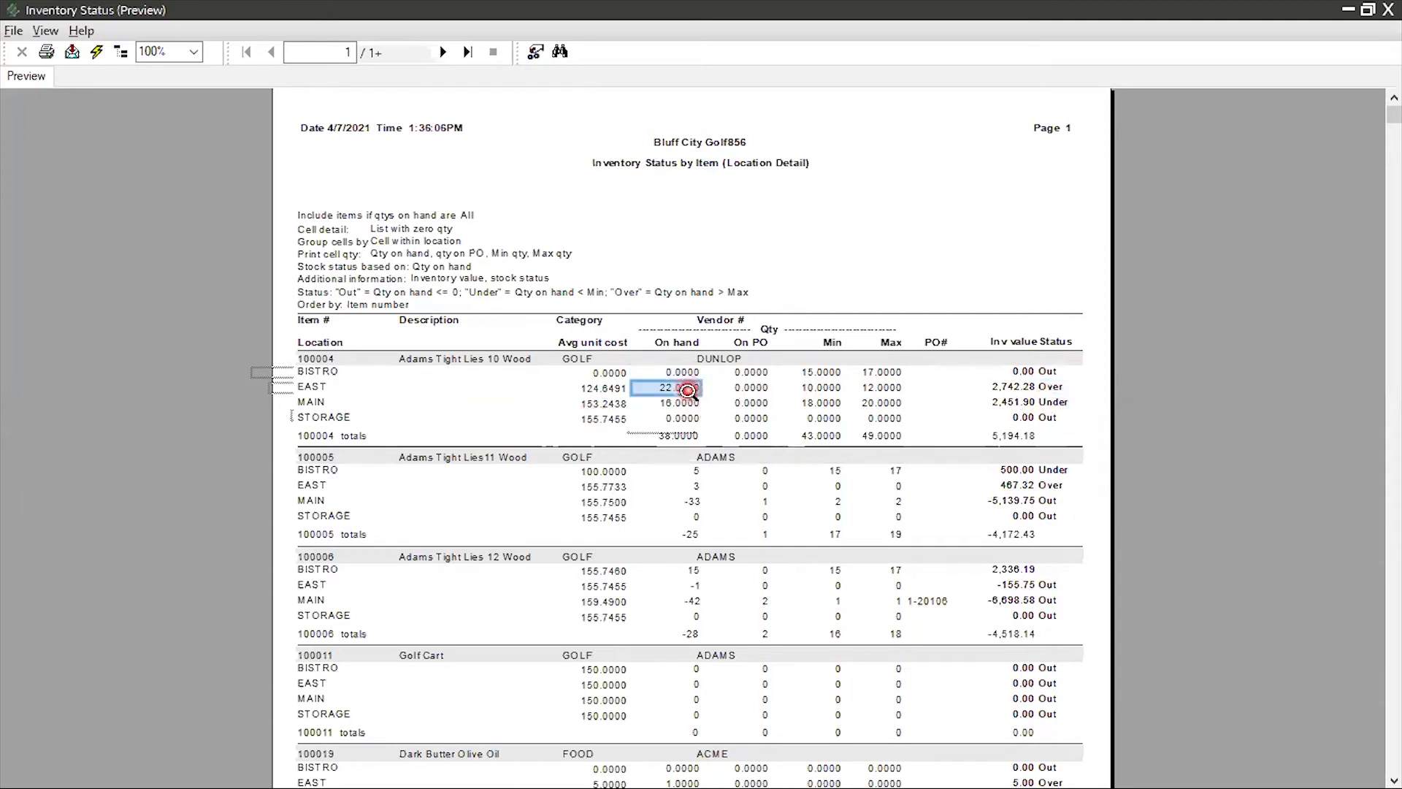
click(820, 390)
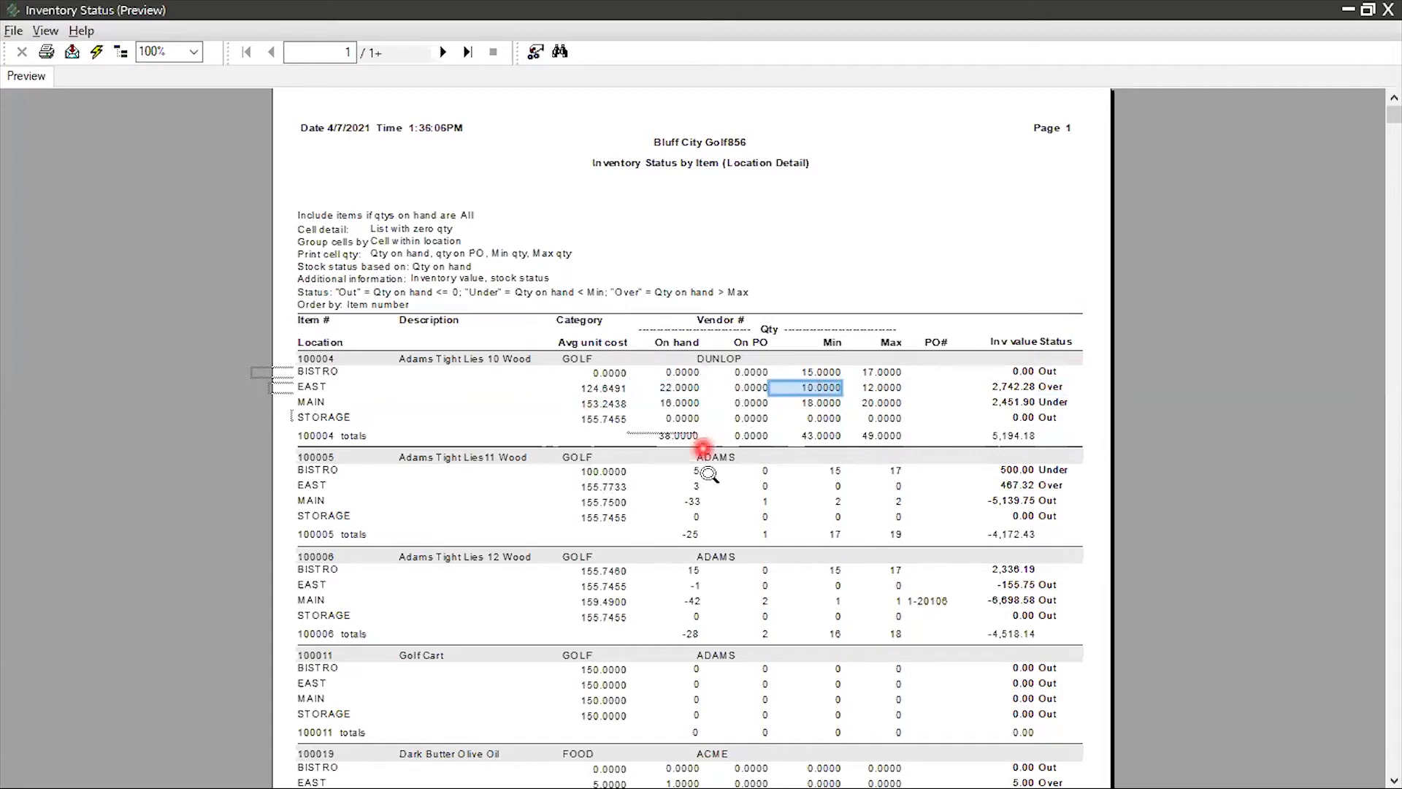
click(1052, 403)
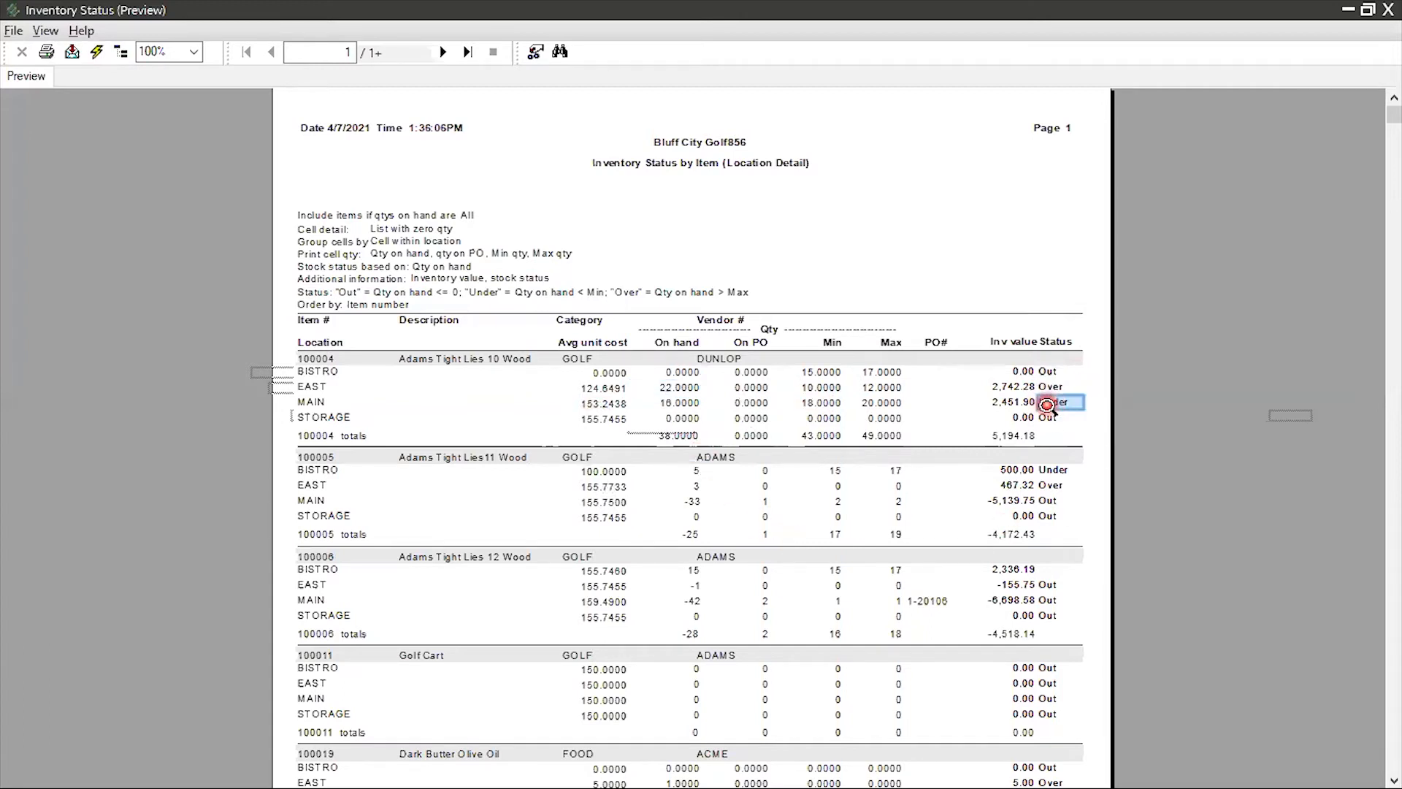
click(686, 406)
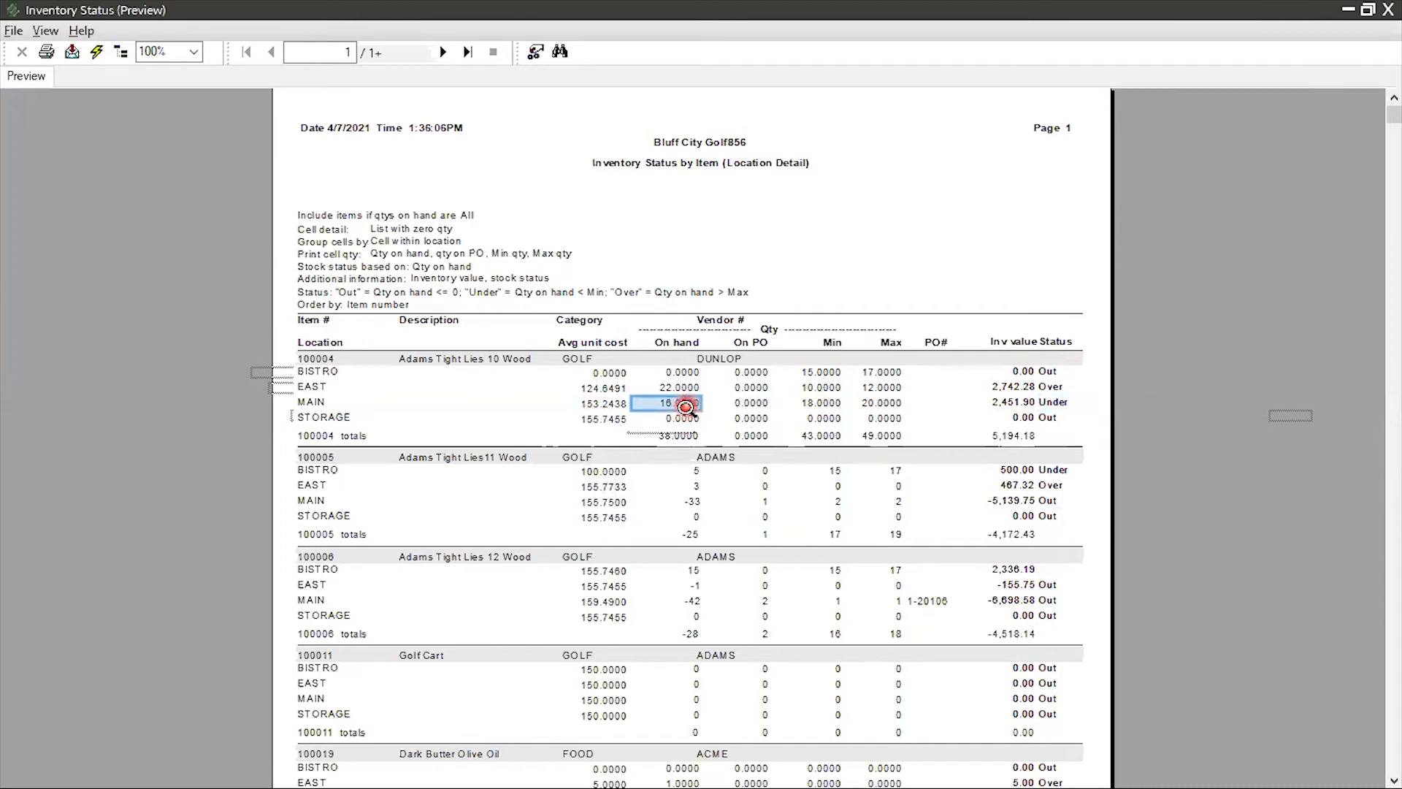
click(825, 406)
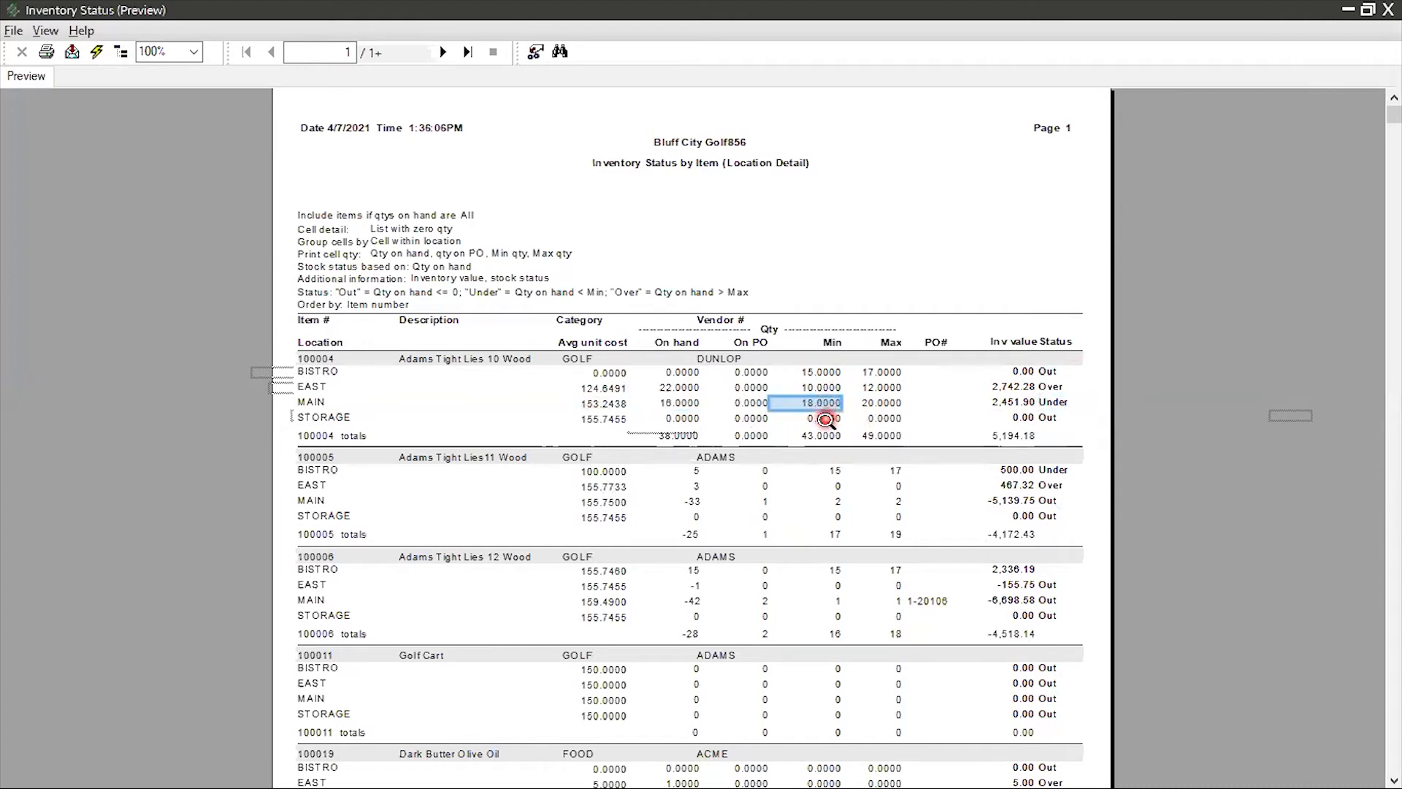
Go to the report's last page, then back to page 23 to examine the UMBRELLA item's color breakdown by location
click(468, 52)
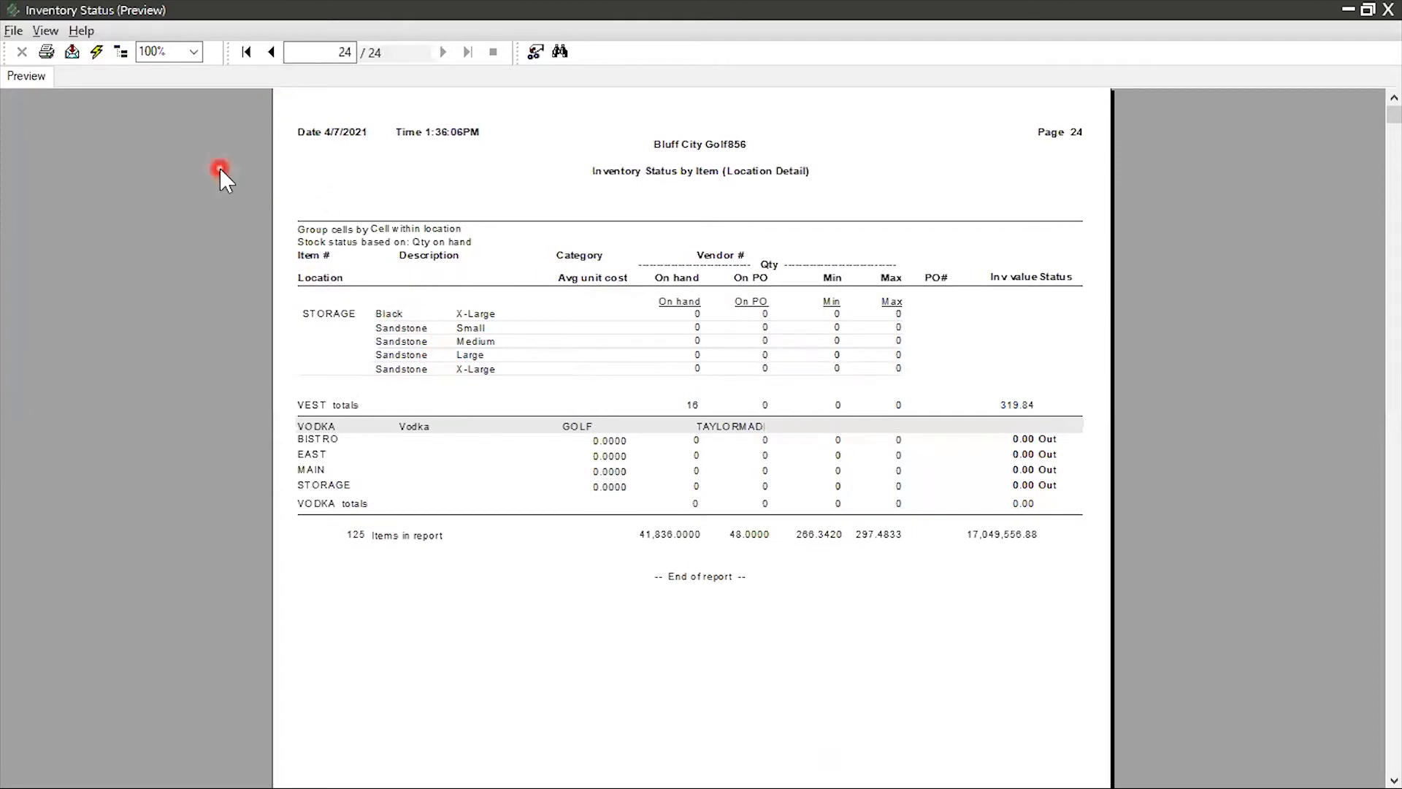
click(273, 52)
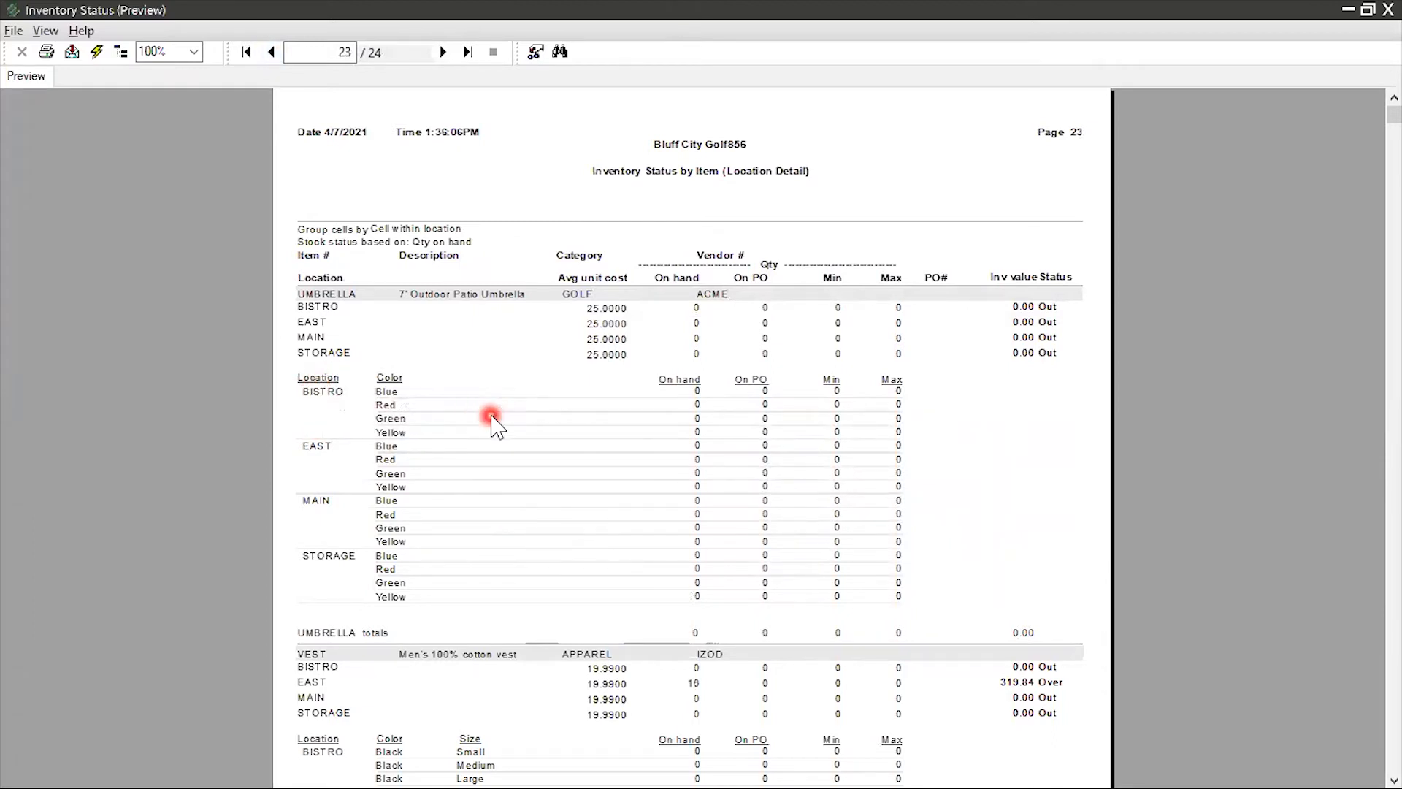
click(309, 379)
click(396, 380)
click(392, 408)
click(373, 441)
click(388, 479)
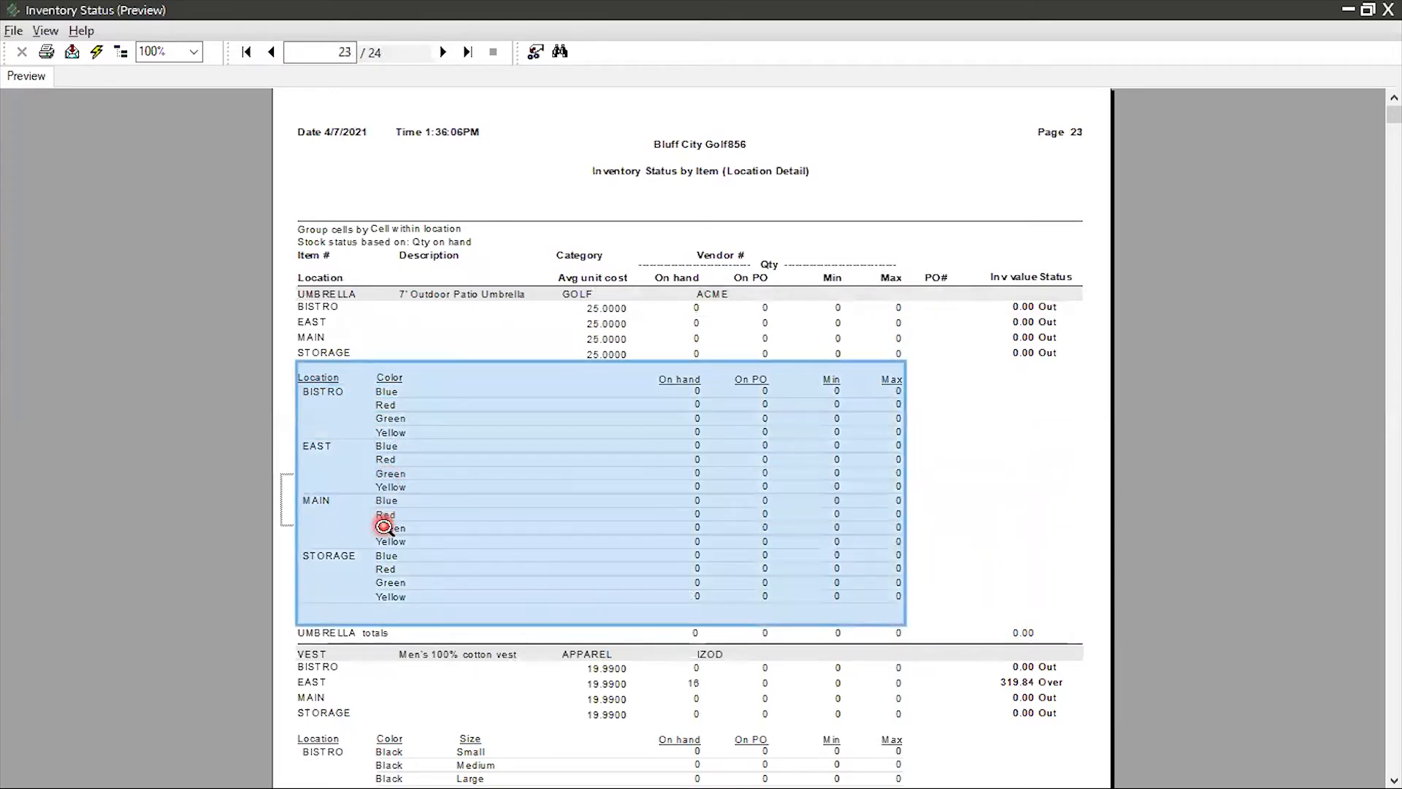
click(422, 434)
click(394, 445)
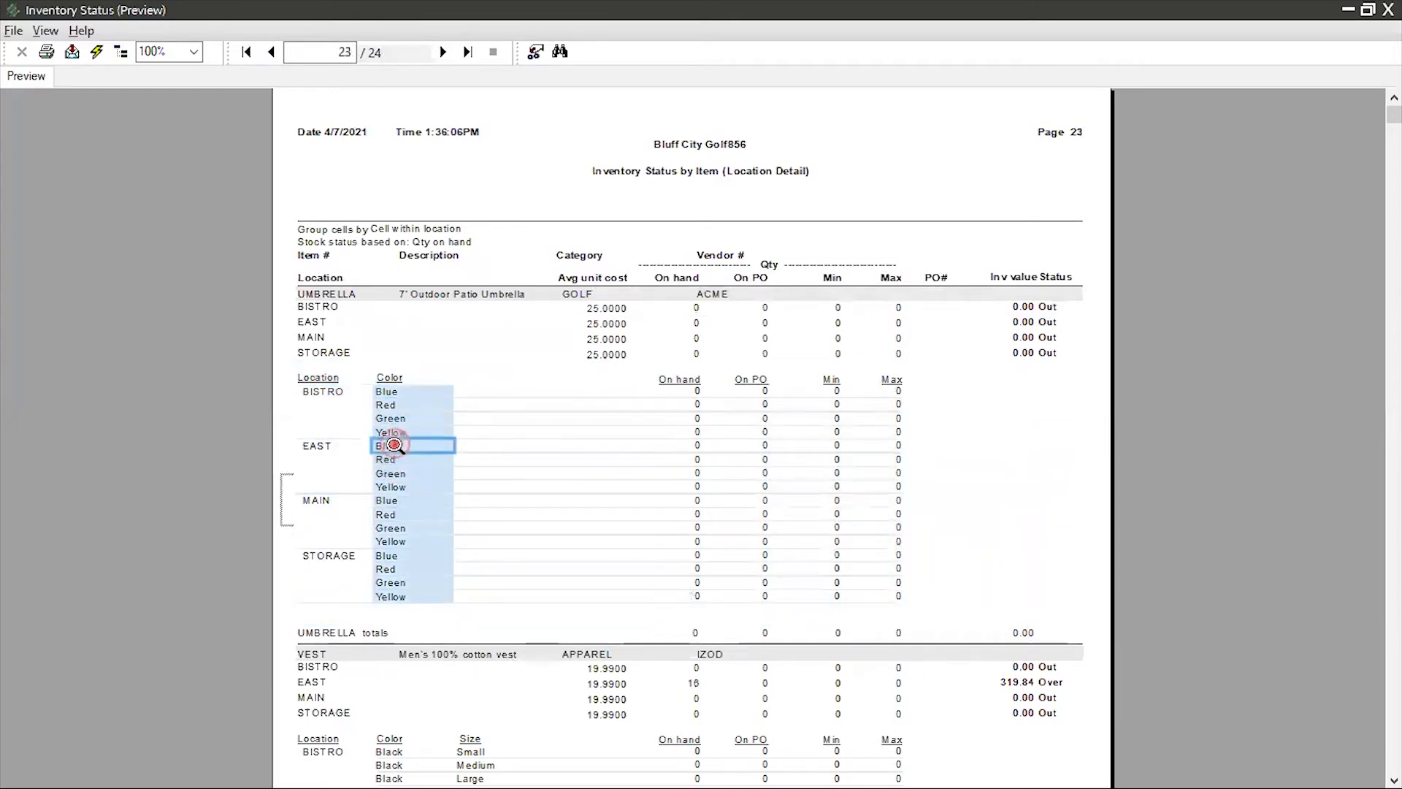
click(392, 474)
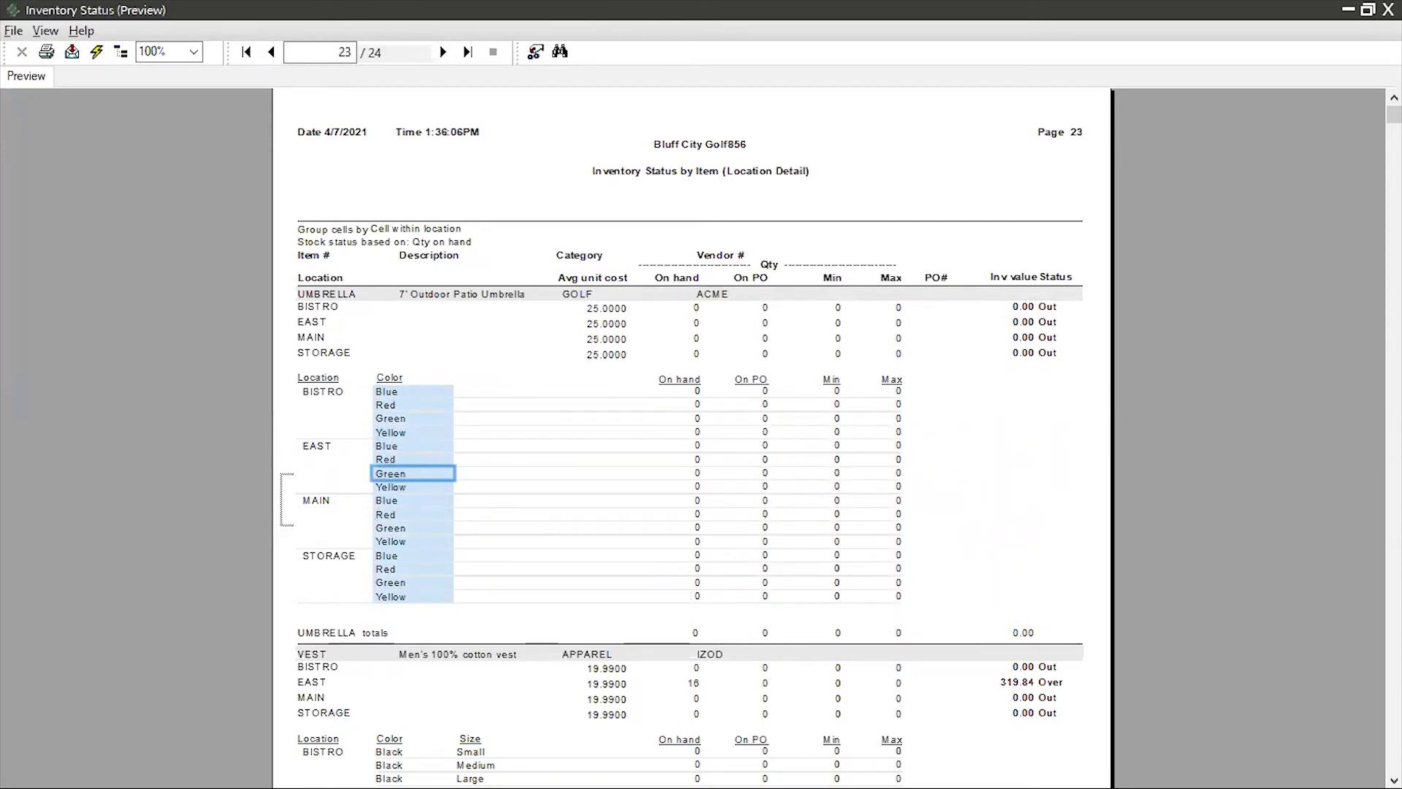
Close the preview and the Inventory Status report, and go from Home to Inventory to open the Items window
click(1388, 9)
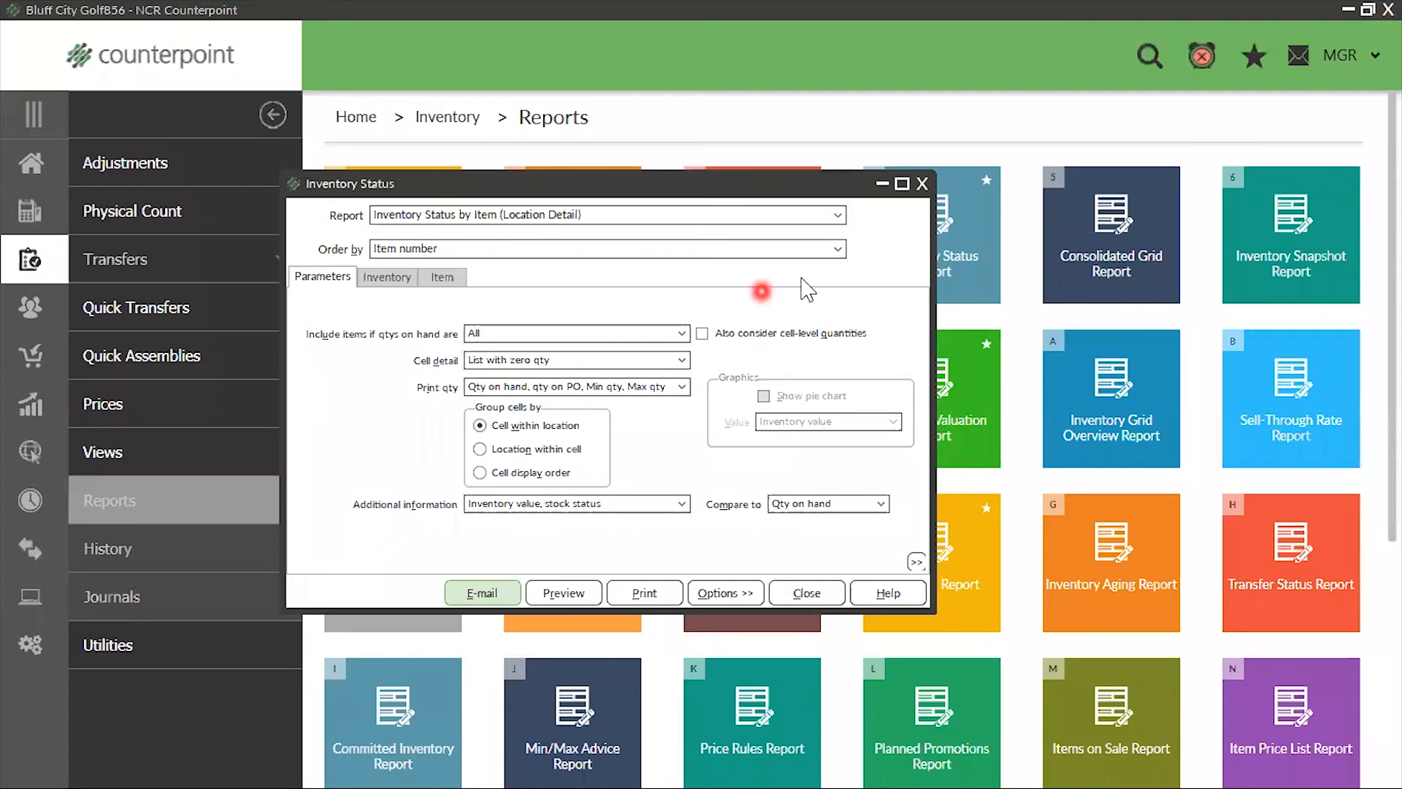
click(923, 183)
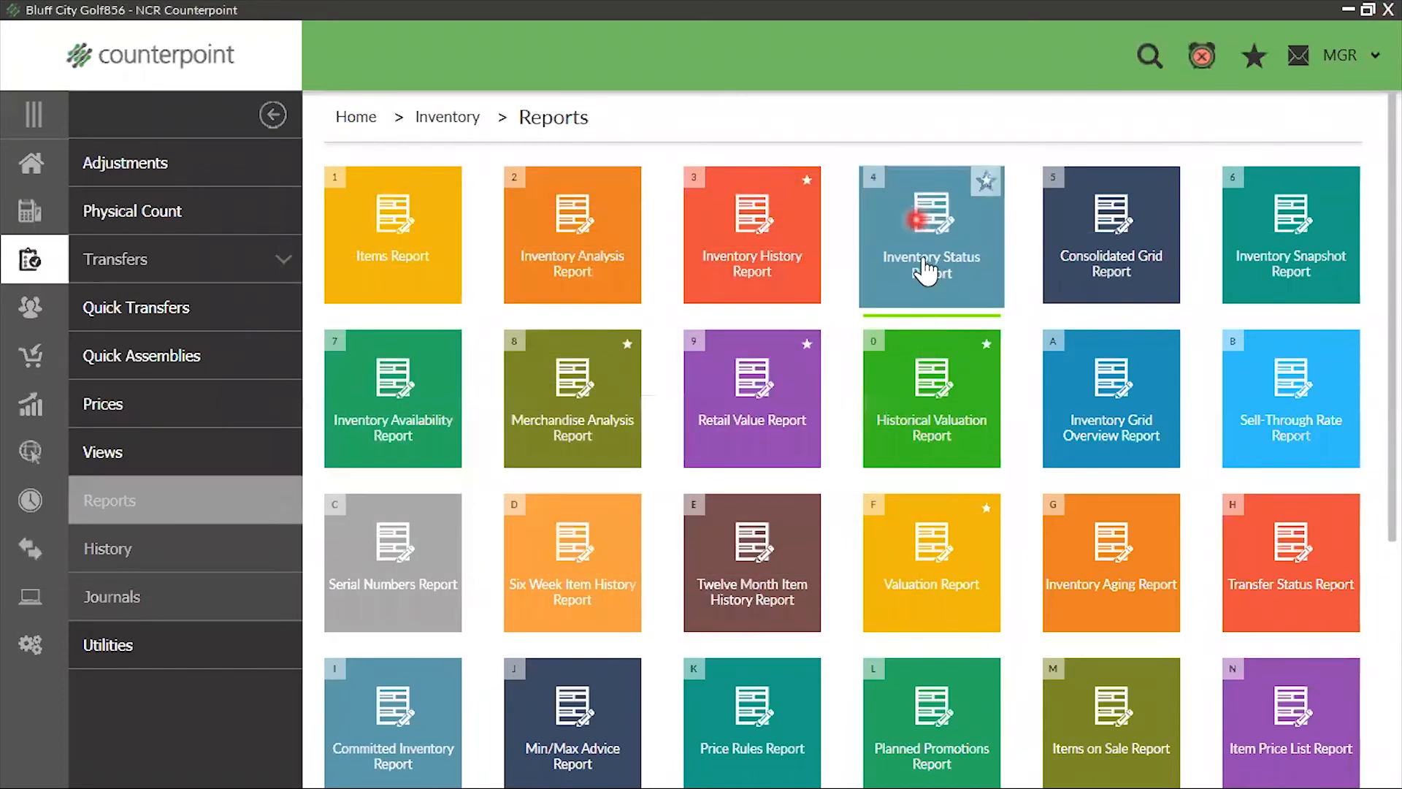
click(33, 164)
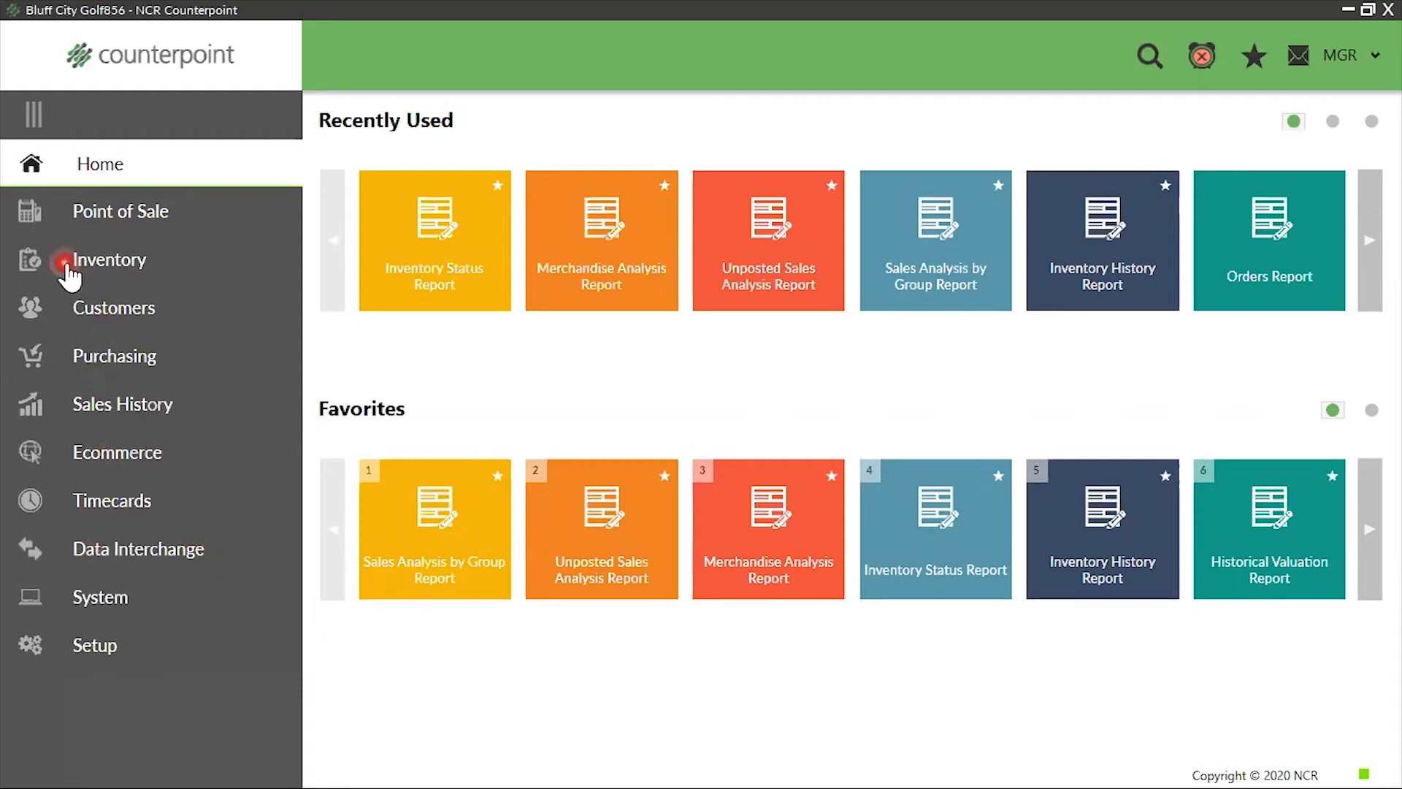
click(108, 264)
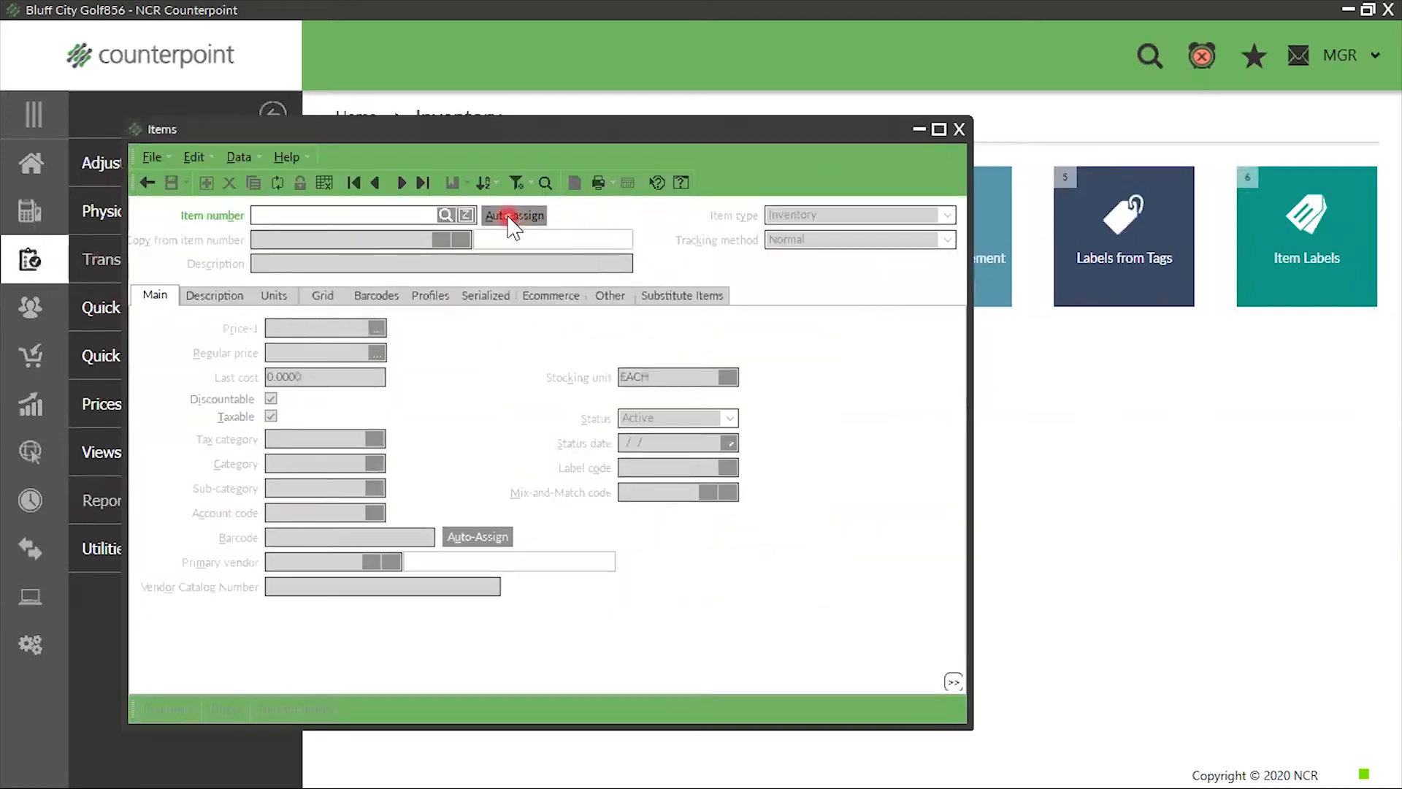
Look up the item with the keyword "cal caddy" and load the CAL-CADDY record
click(444, 215)
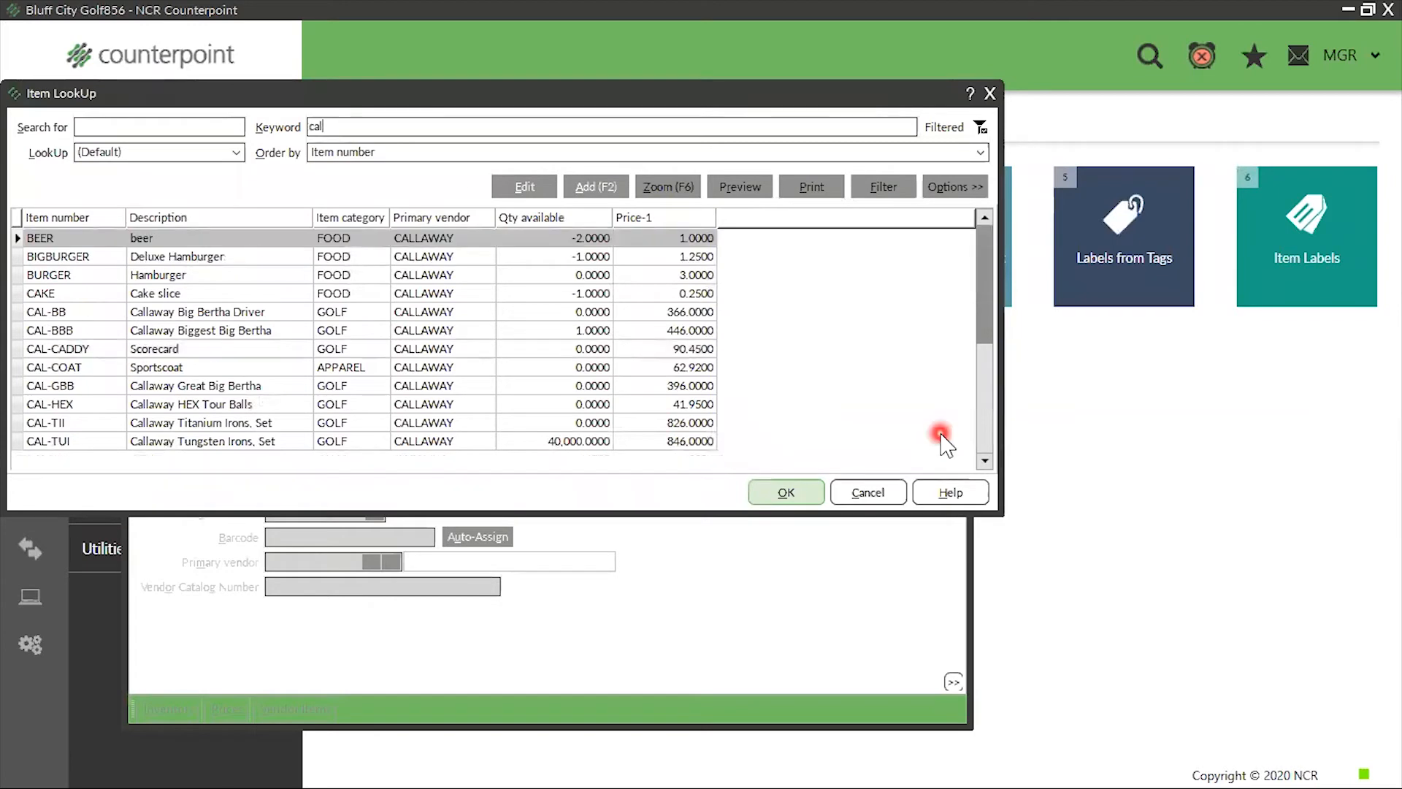
key(BackSpace)
key(BackSpace)
text(cd)
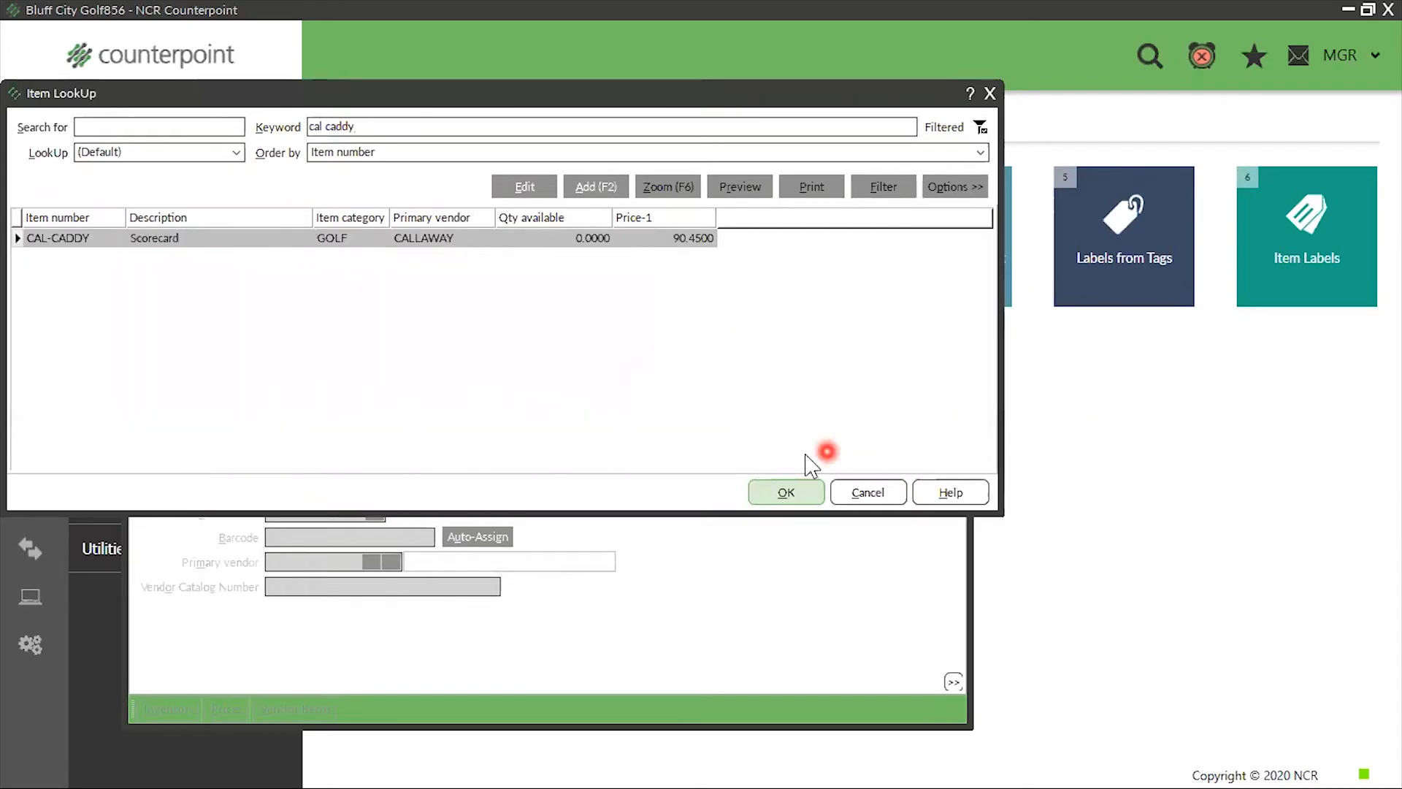
click(781, 494)
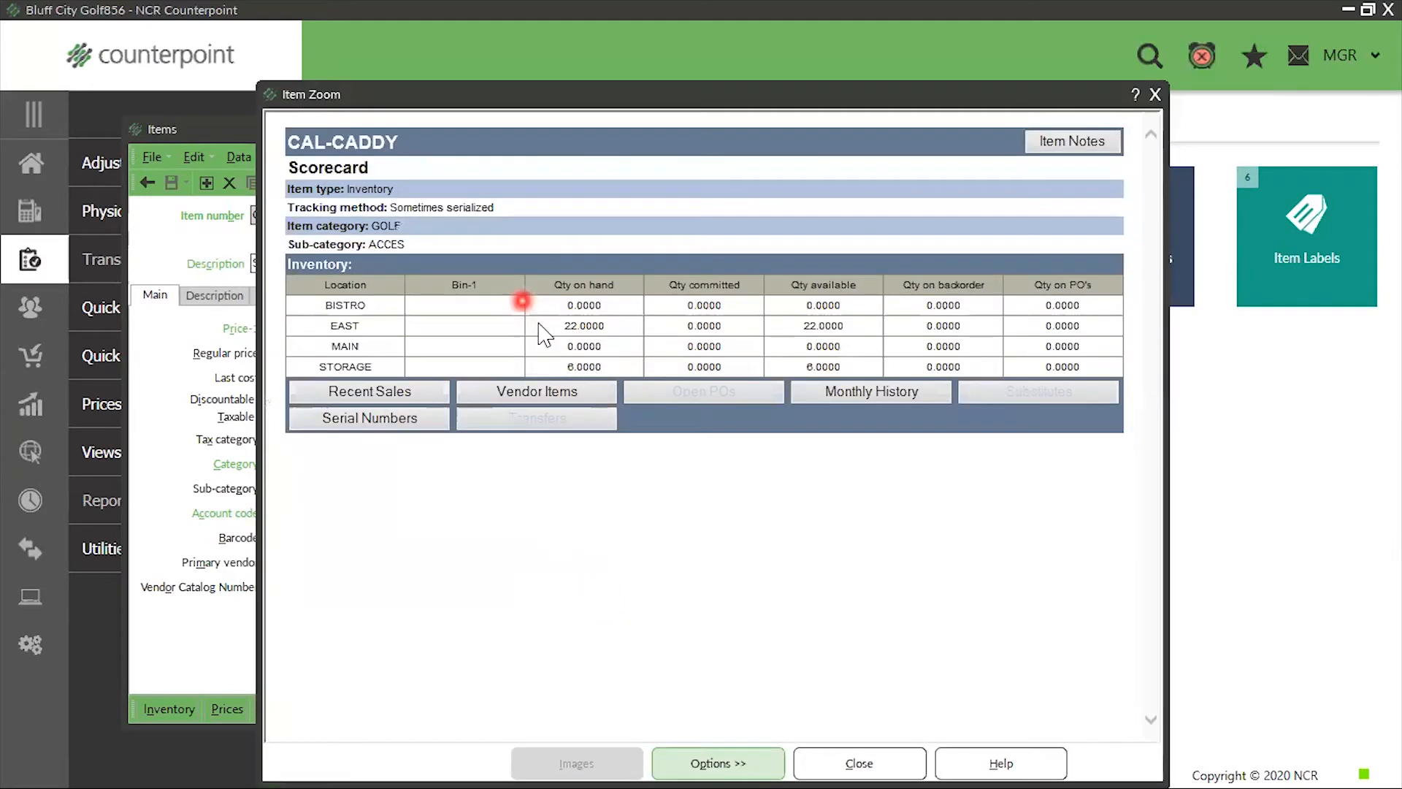
Check CAL-CADDY's quantities by location and its last cost, and close the Items window
click(296, 329)
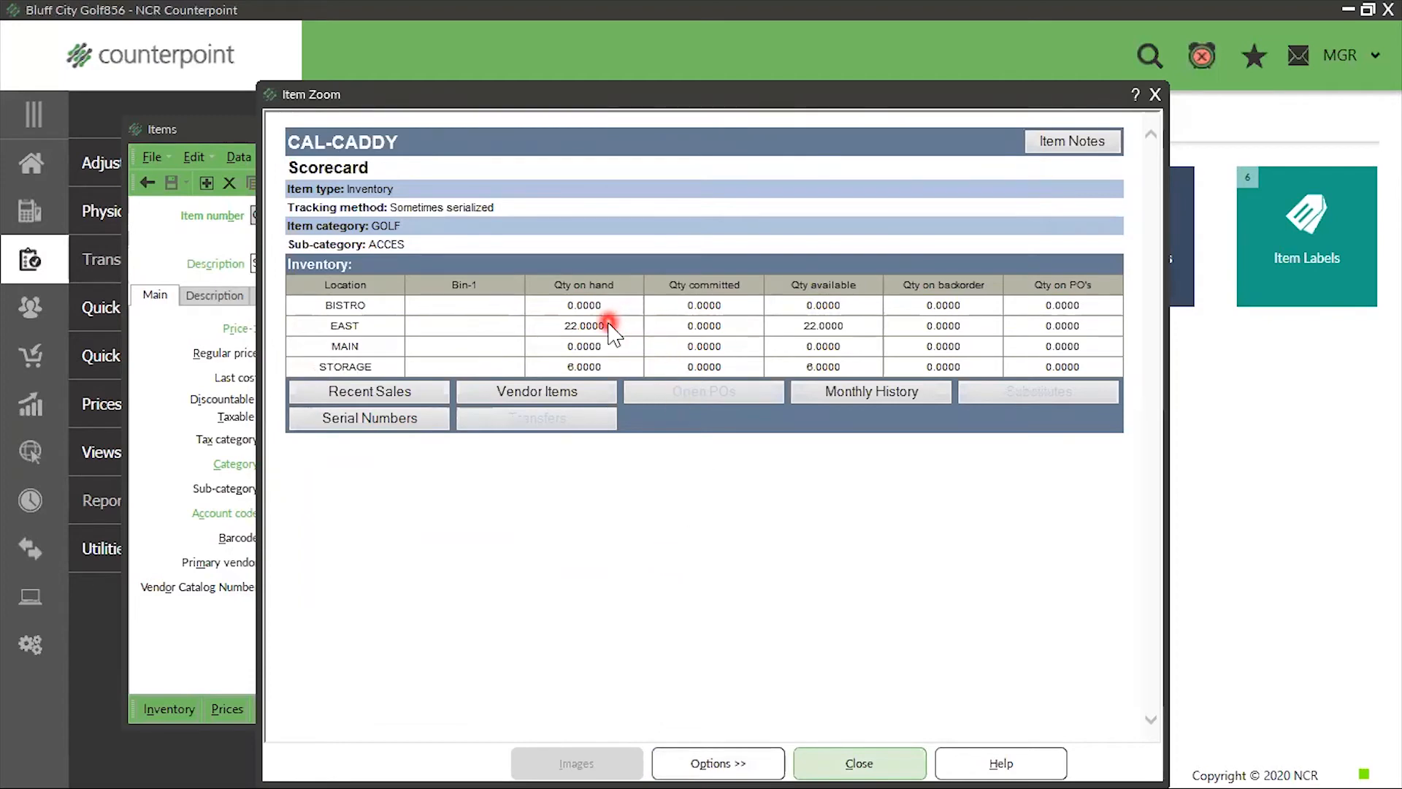
click(1156, 95)
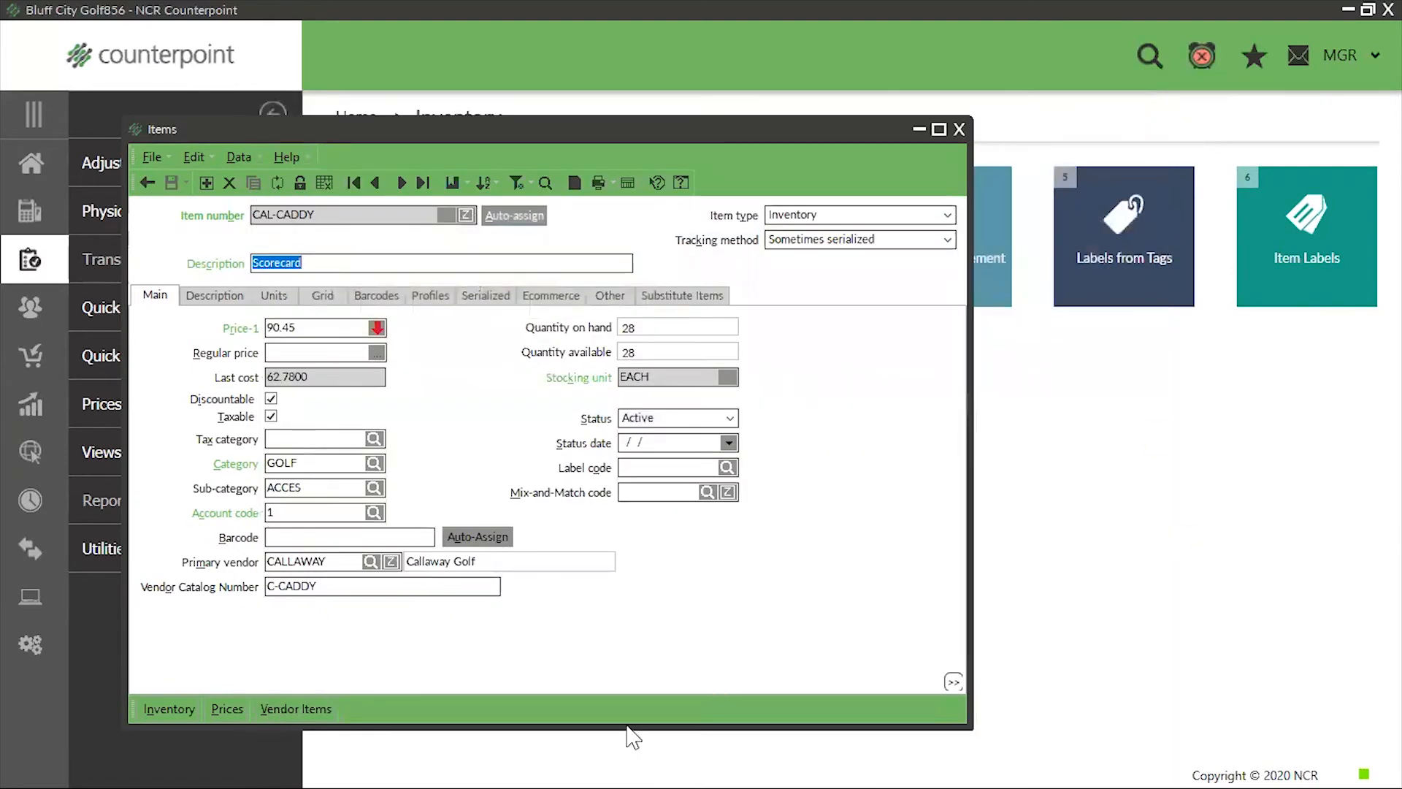
drag(348, 375, 162, 417)
click(119, 675)
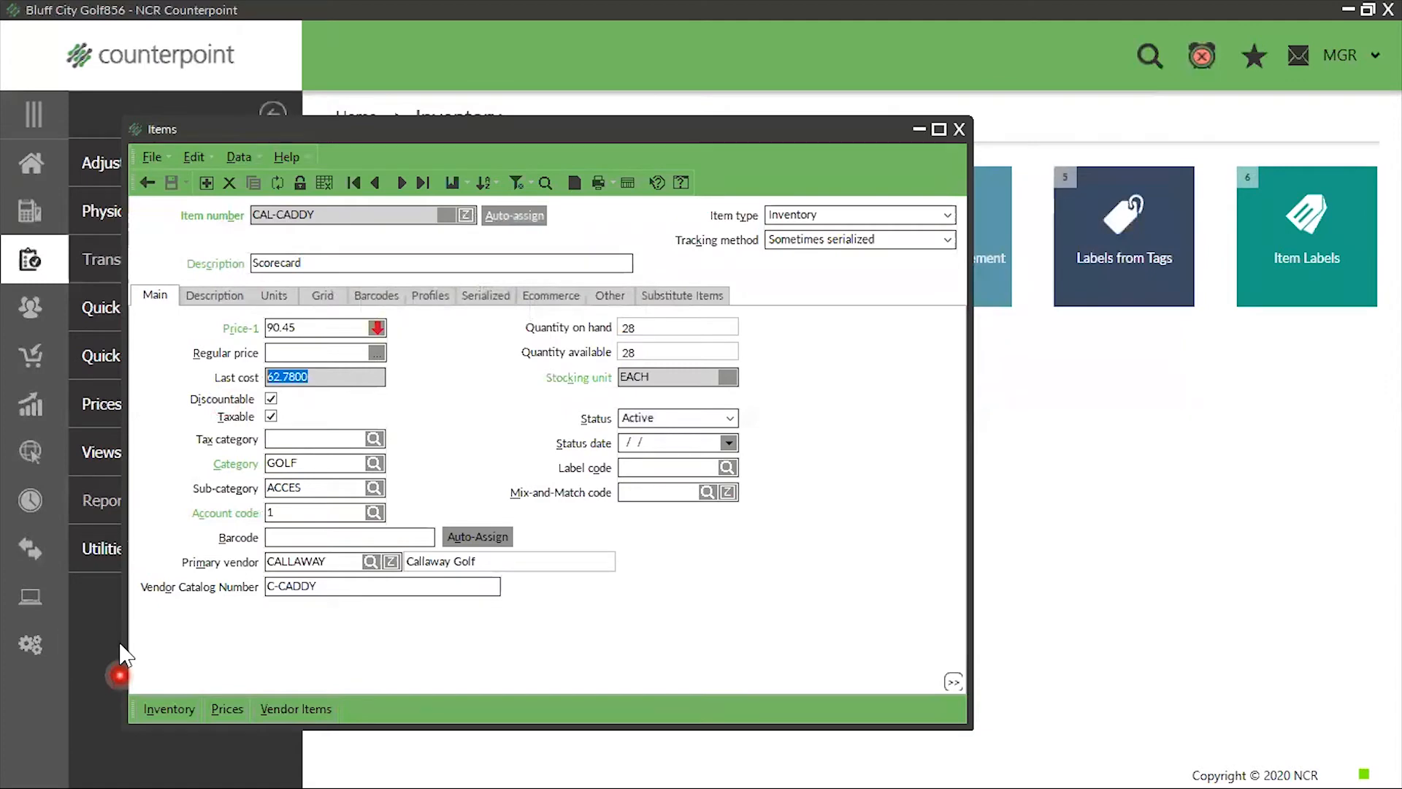
click(811, 521)
click(835, 222)
click(958, 129)
Open the Inventory History report from the Inventory reports and order it by Trx date, Type
click(26, 161)
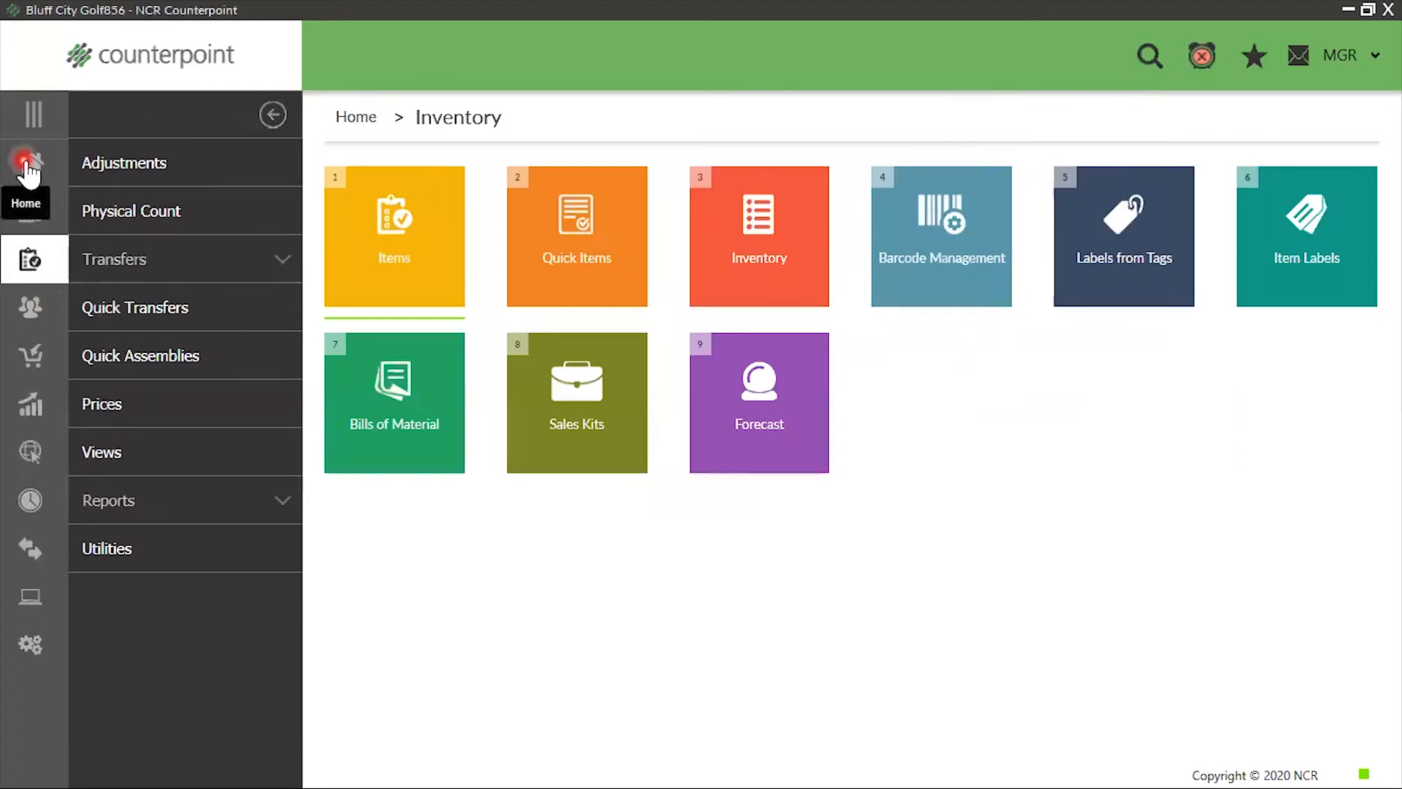
click(98, 262)
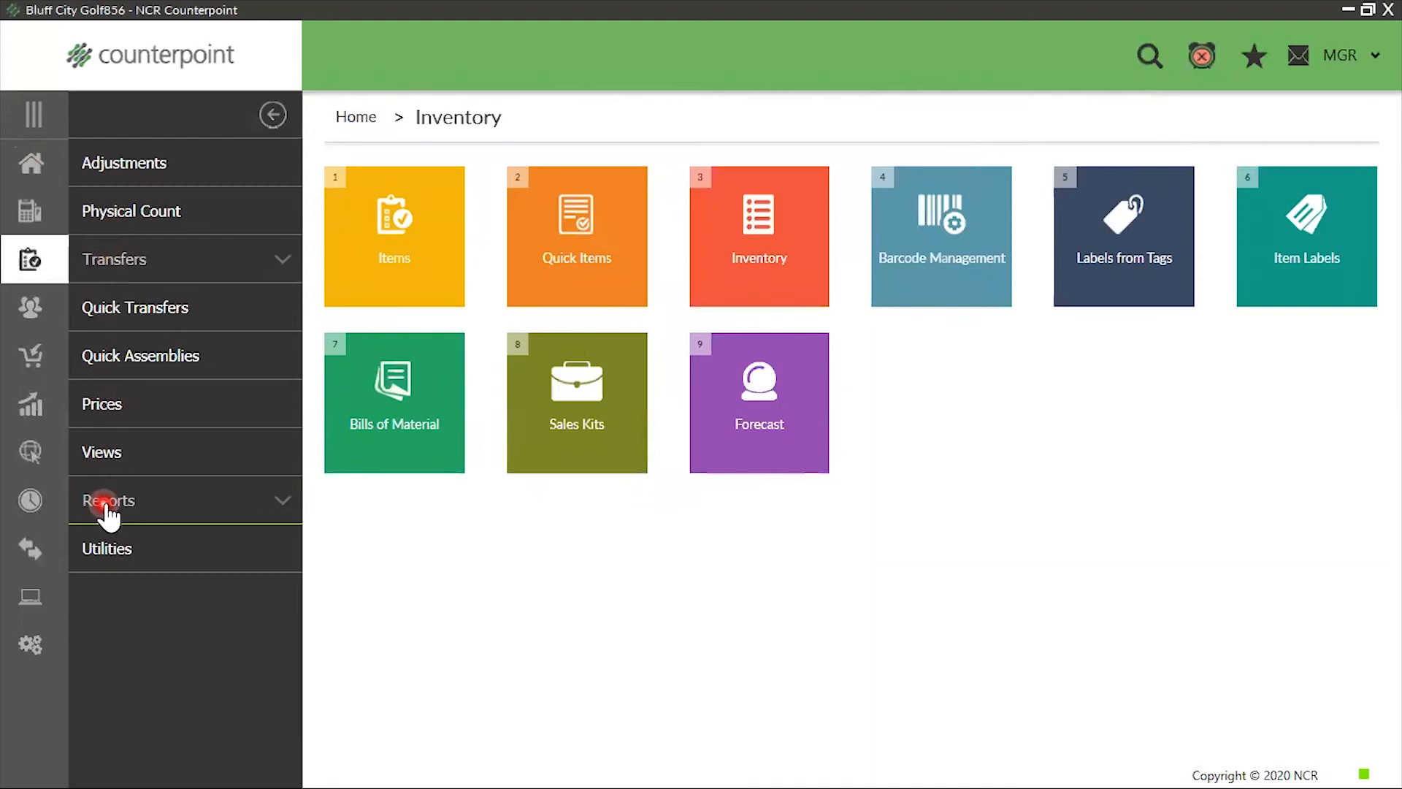
click(108, 511)
click(793, 276)
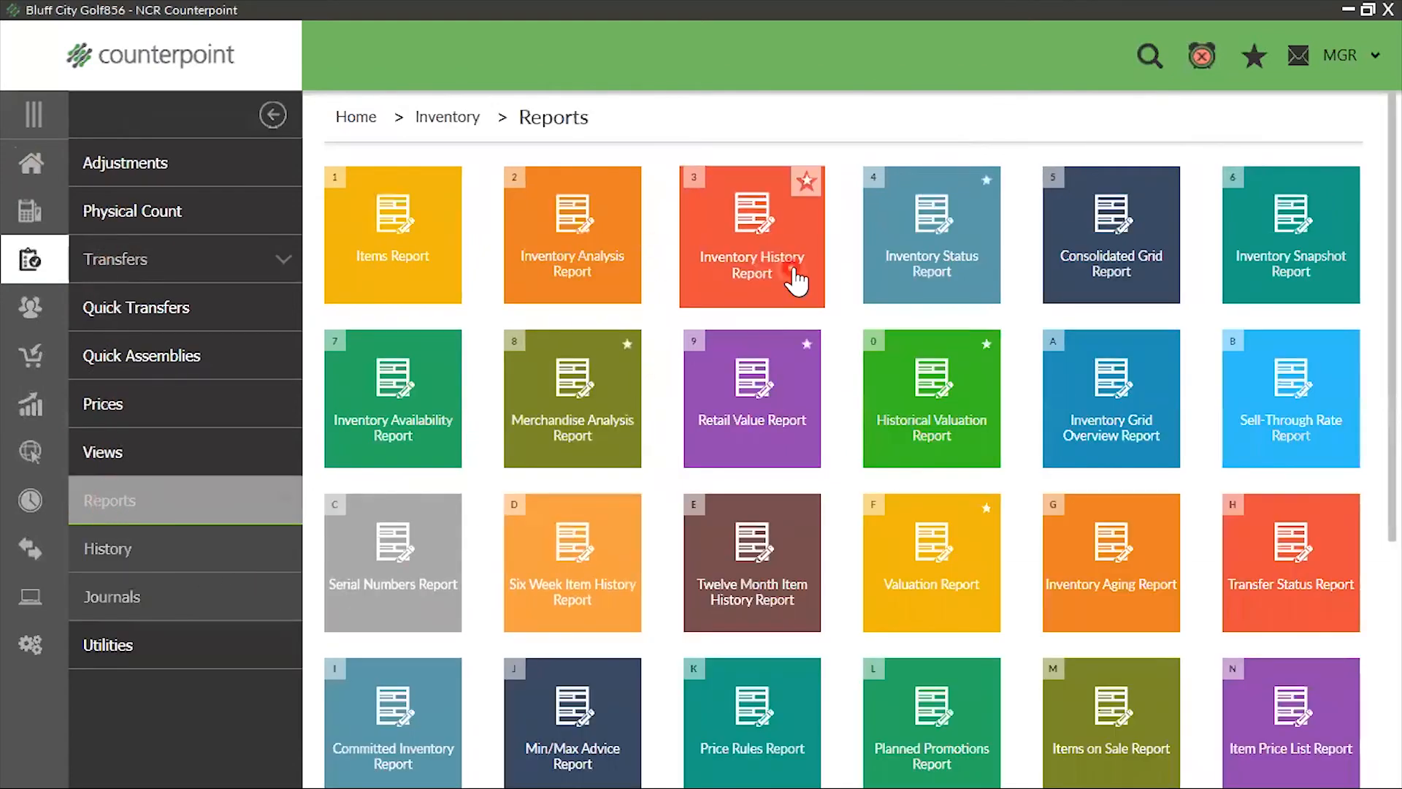
click(751, 463)
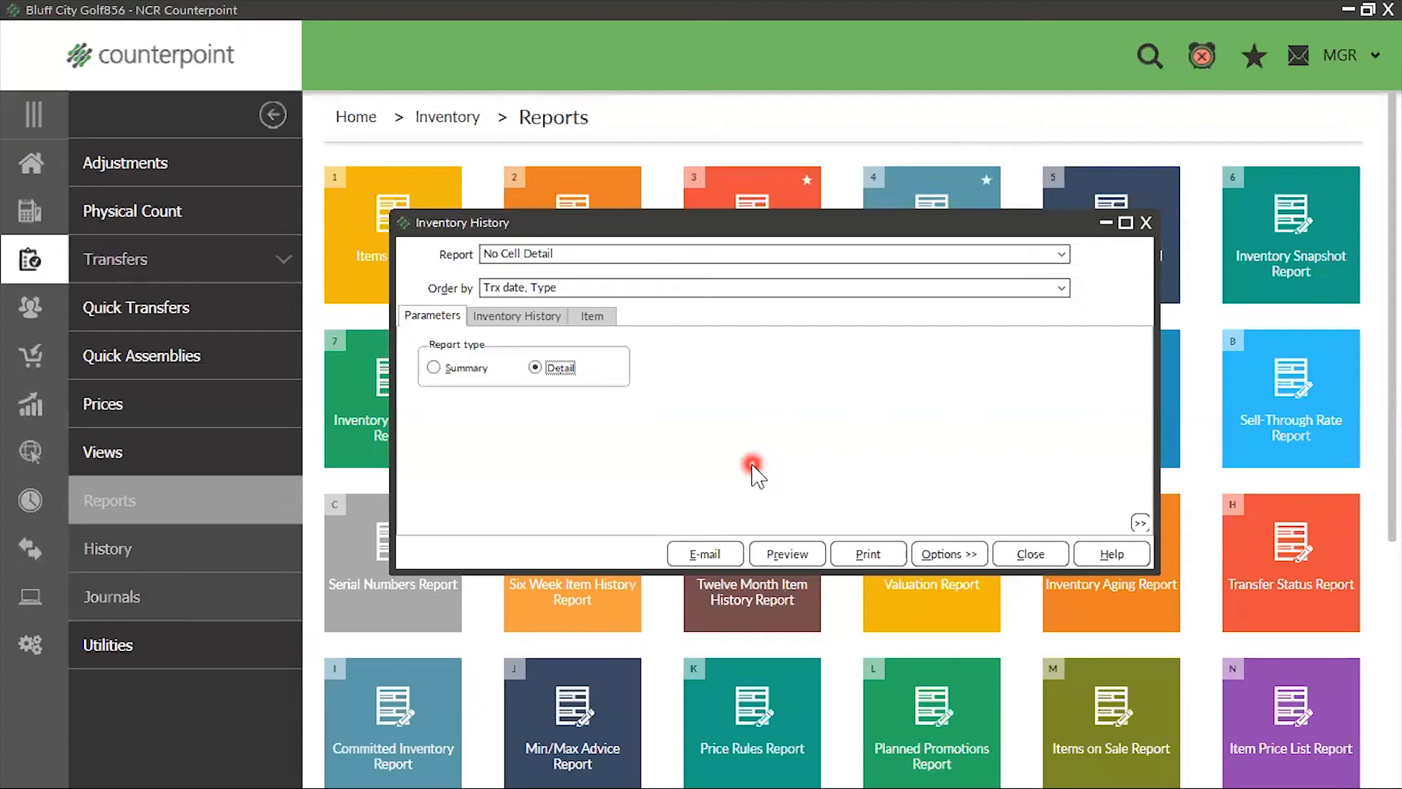
click(728, 289)
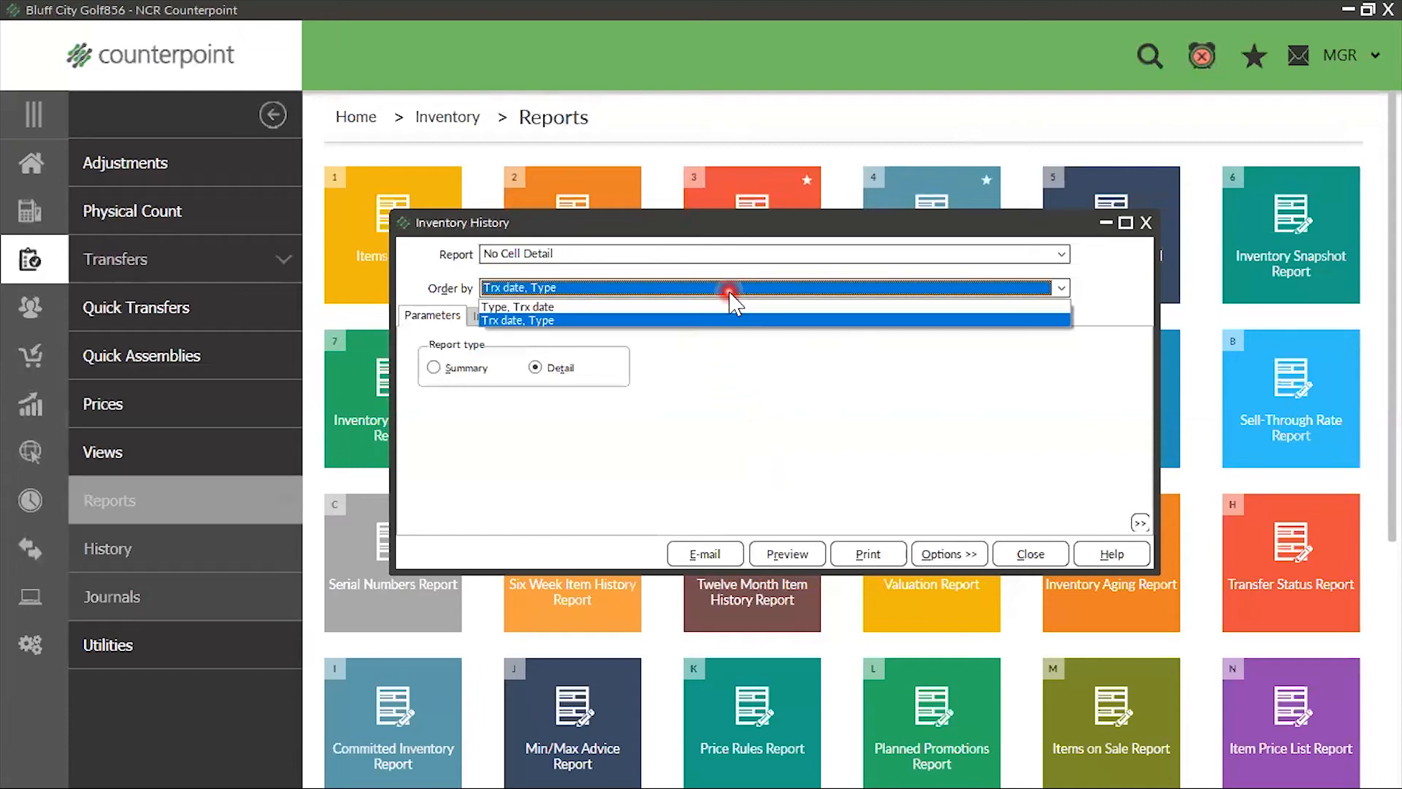
click(678, 322)
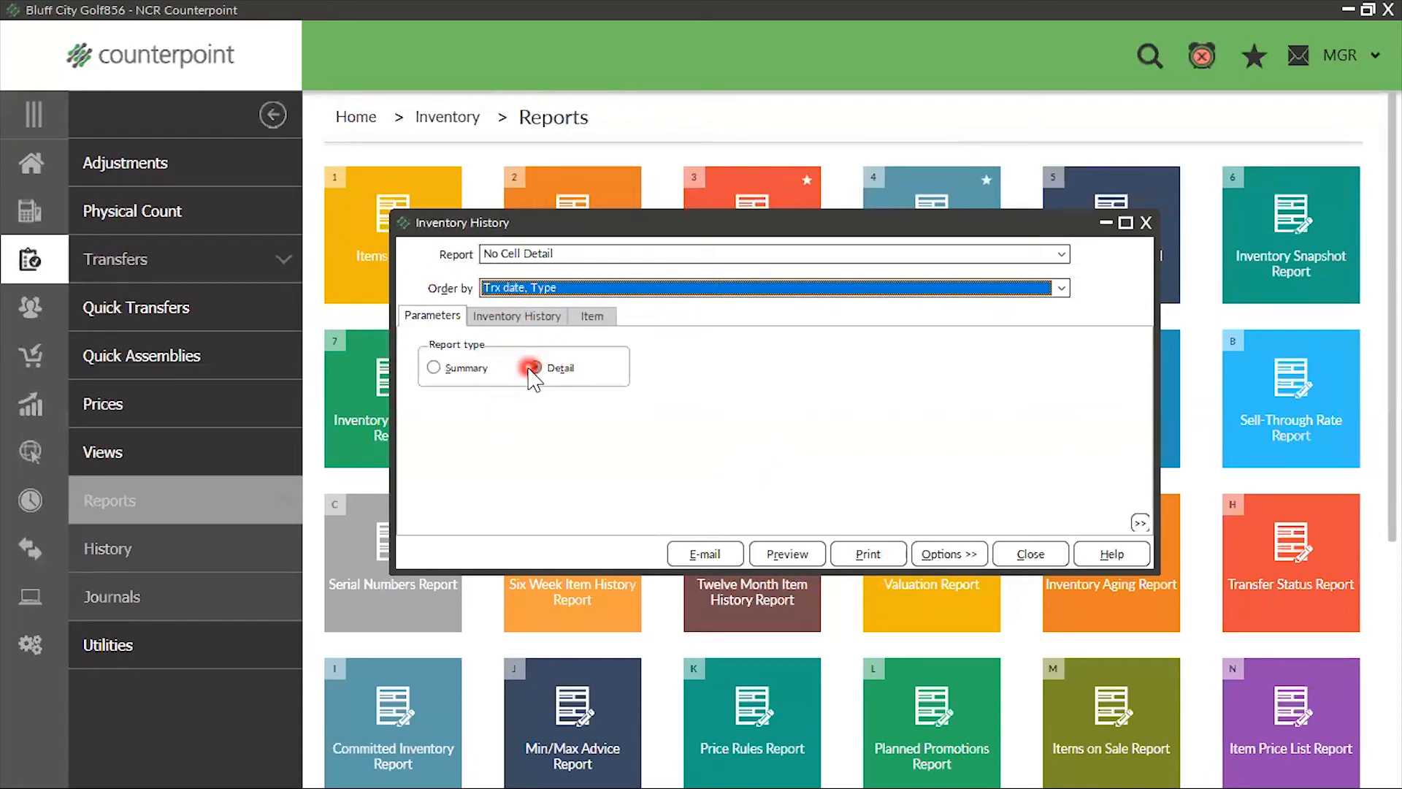
Limit the report's inventory history filter to item numbers from CAL-CADDY to CAL-CADDY
click(518, 315)
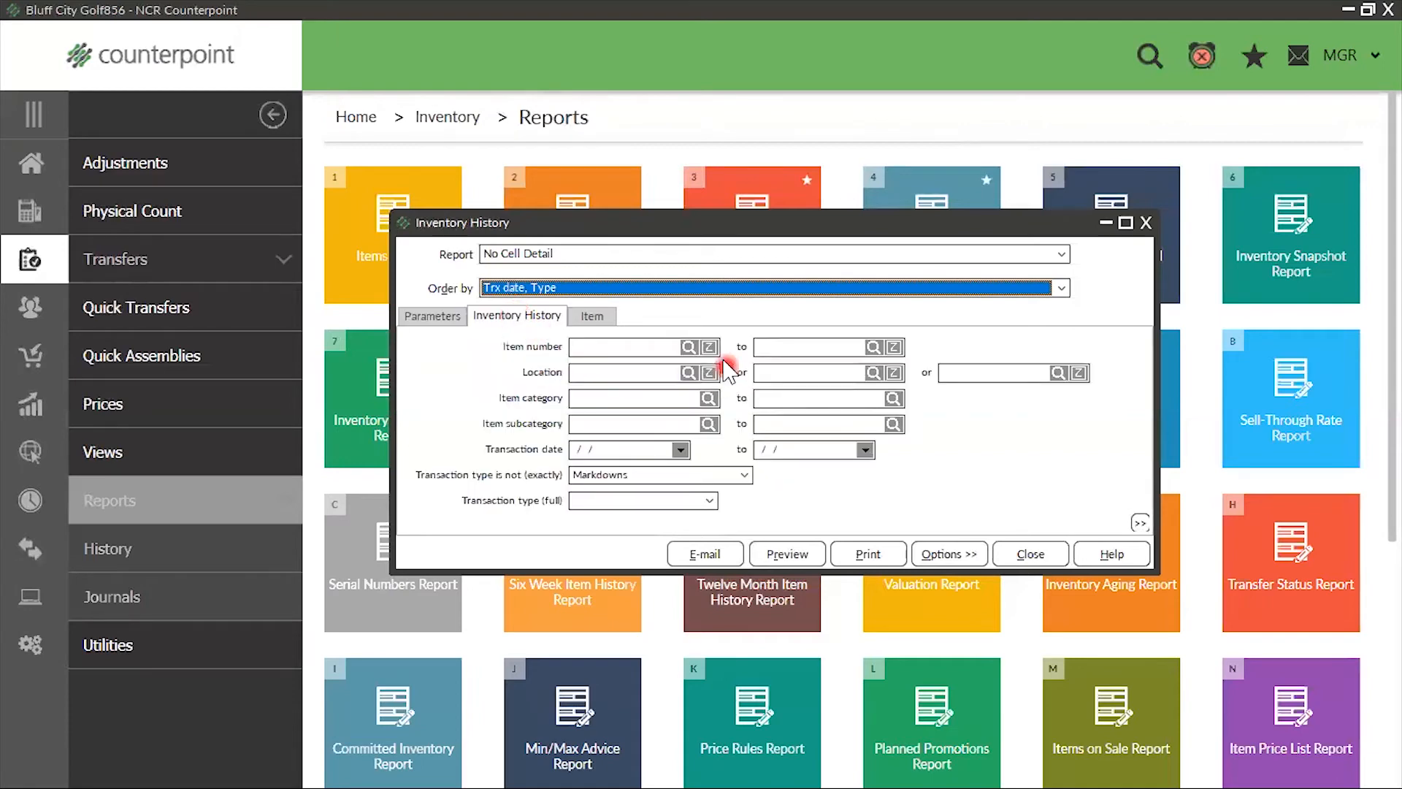
click(681, 351)
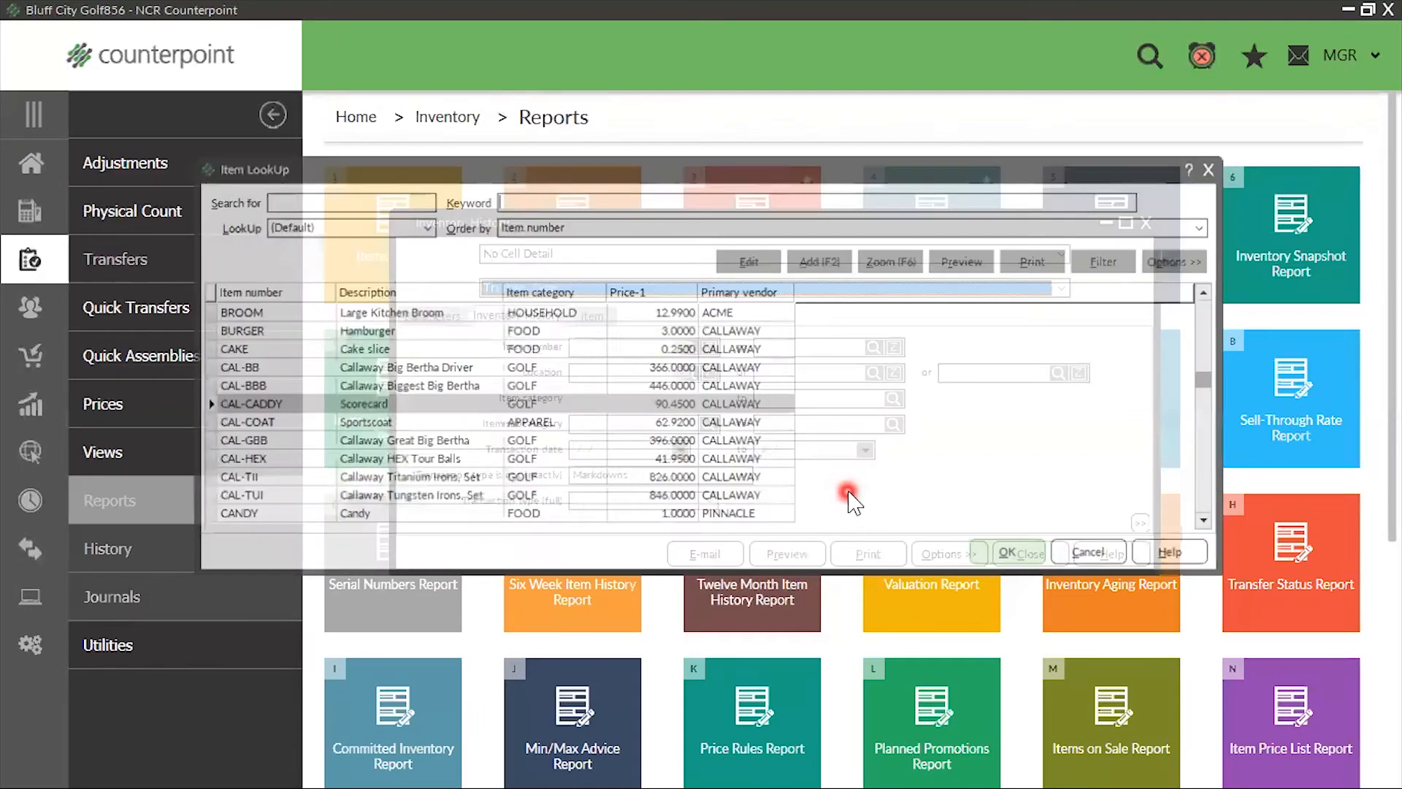
click(1012, 558)
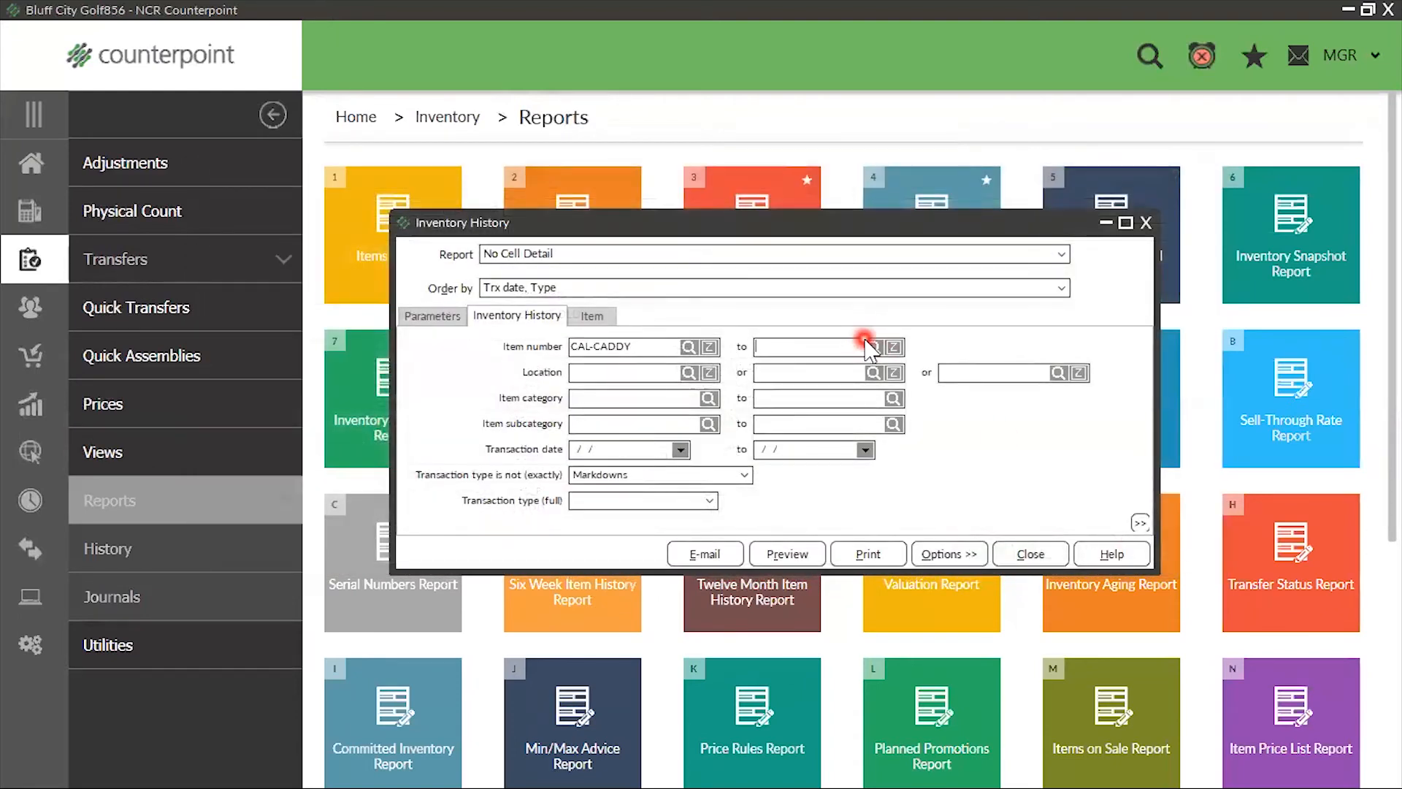
click(874, 348)
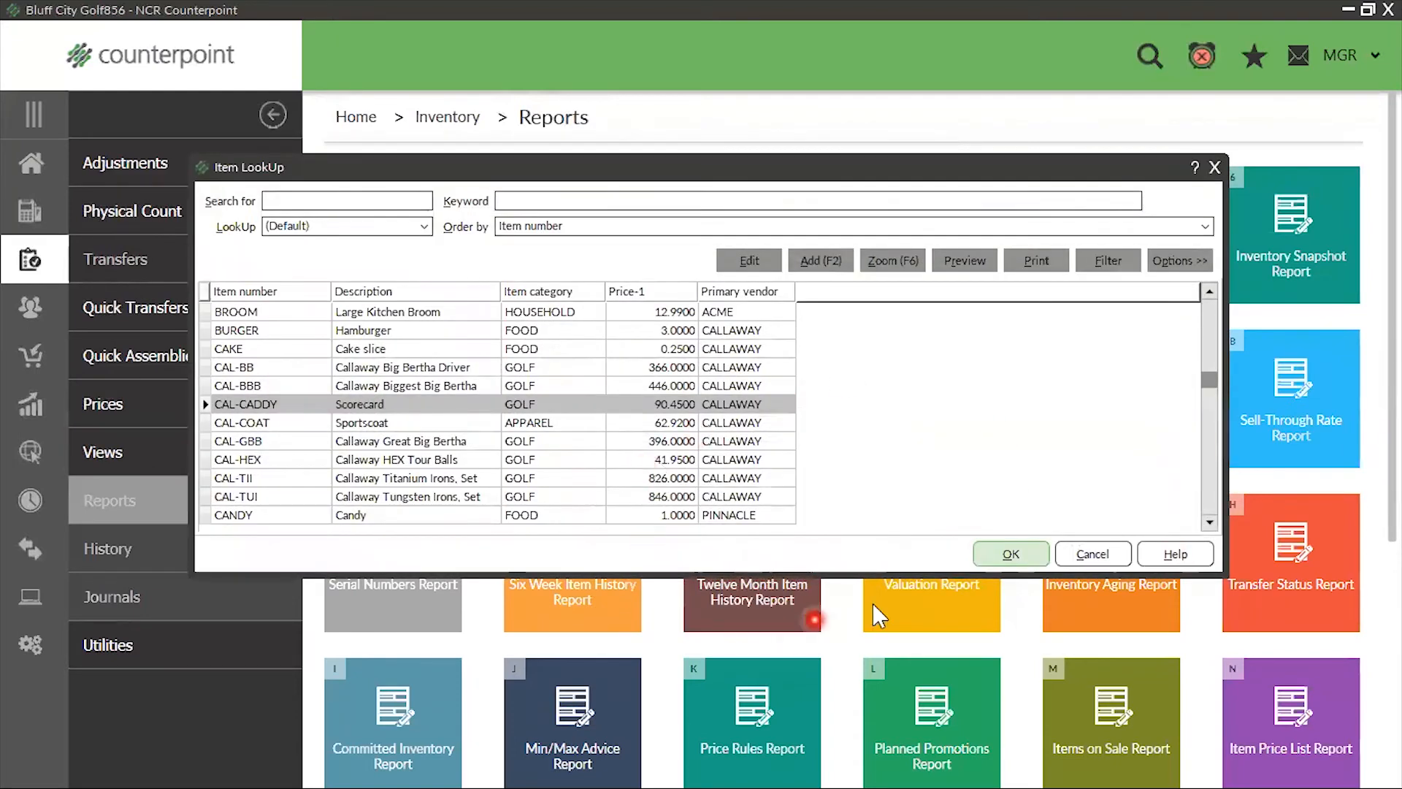
click(1025, 562)
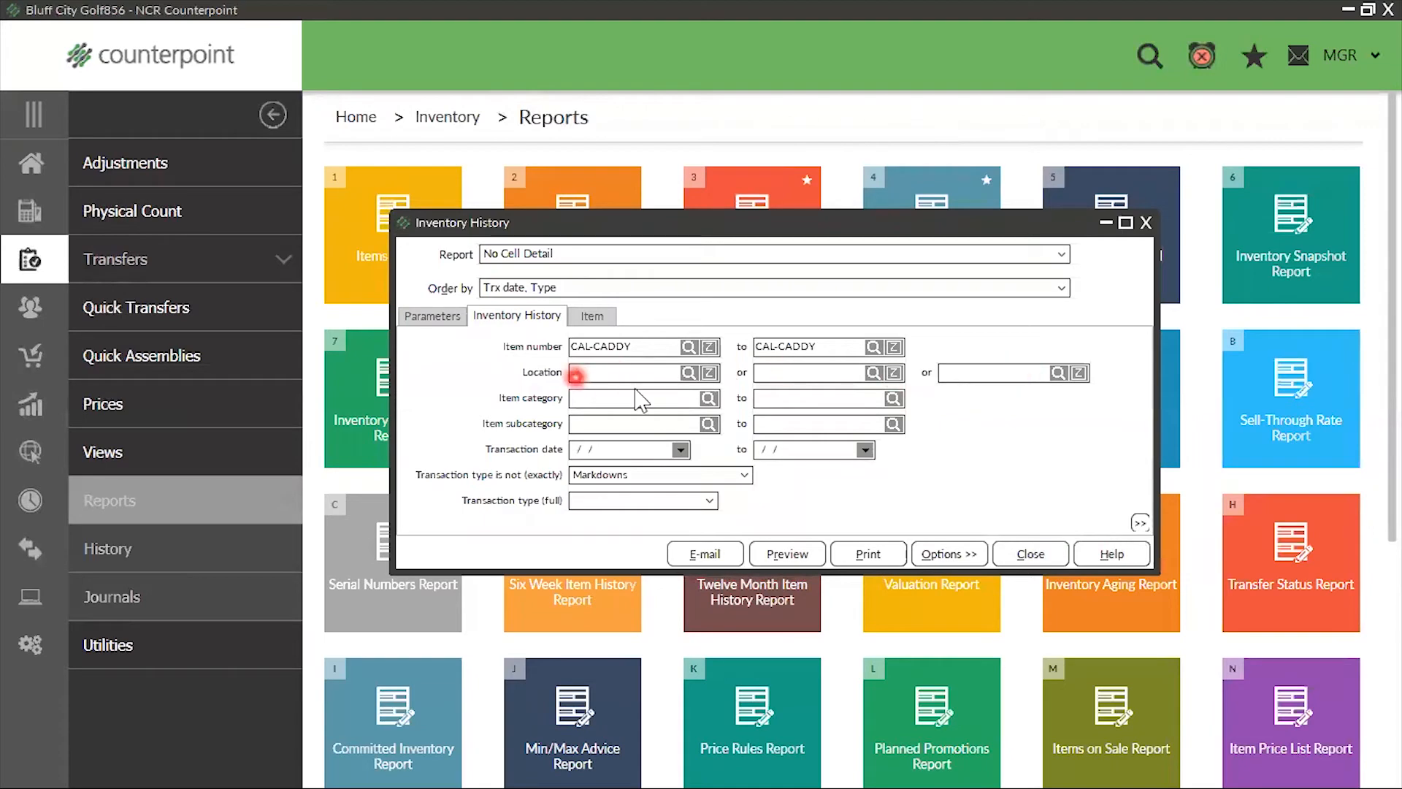
Load the Default (Public) report parameters and return to the inventory history filter
click(946, 557)
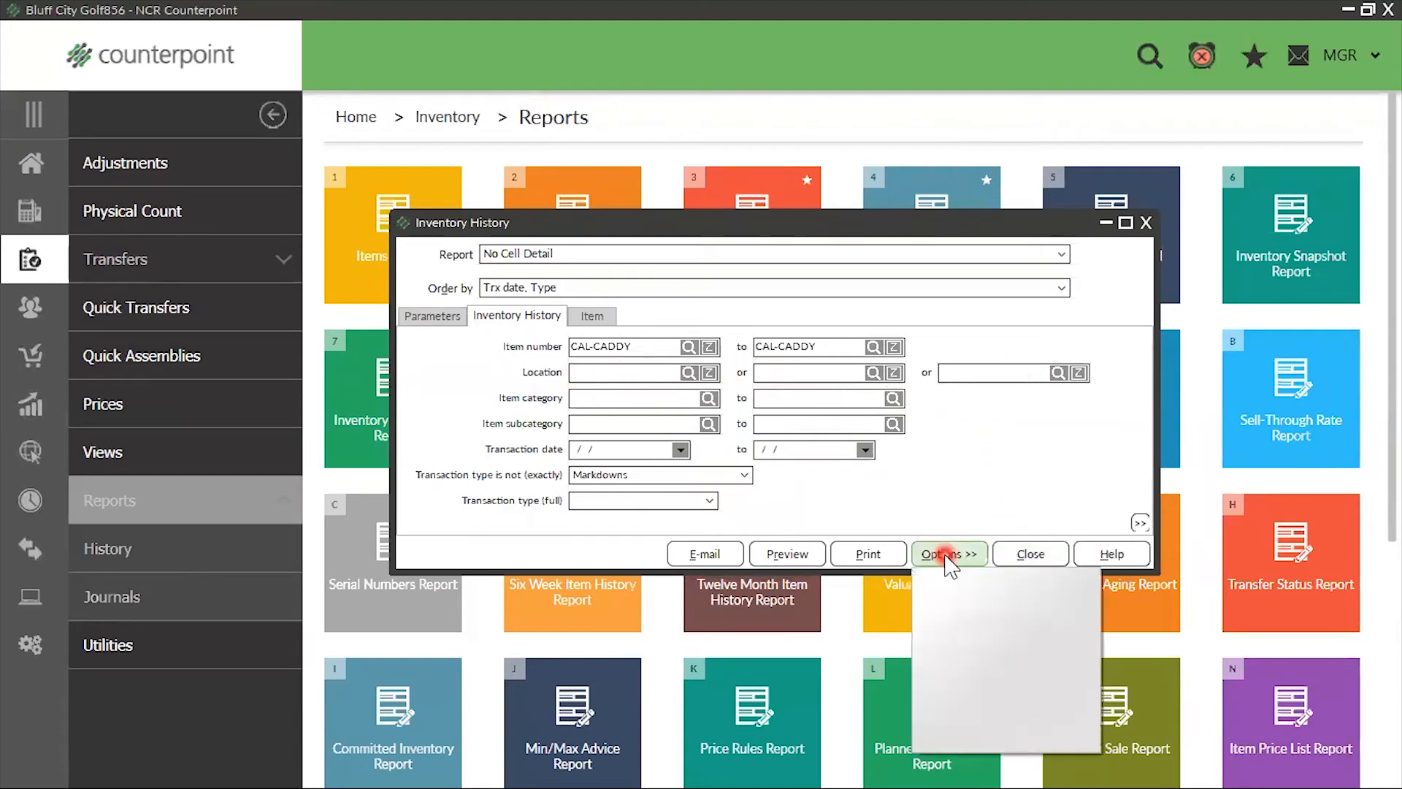
click(964, 703)
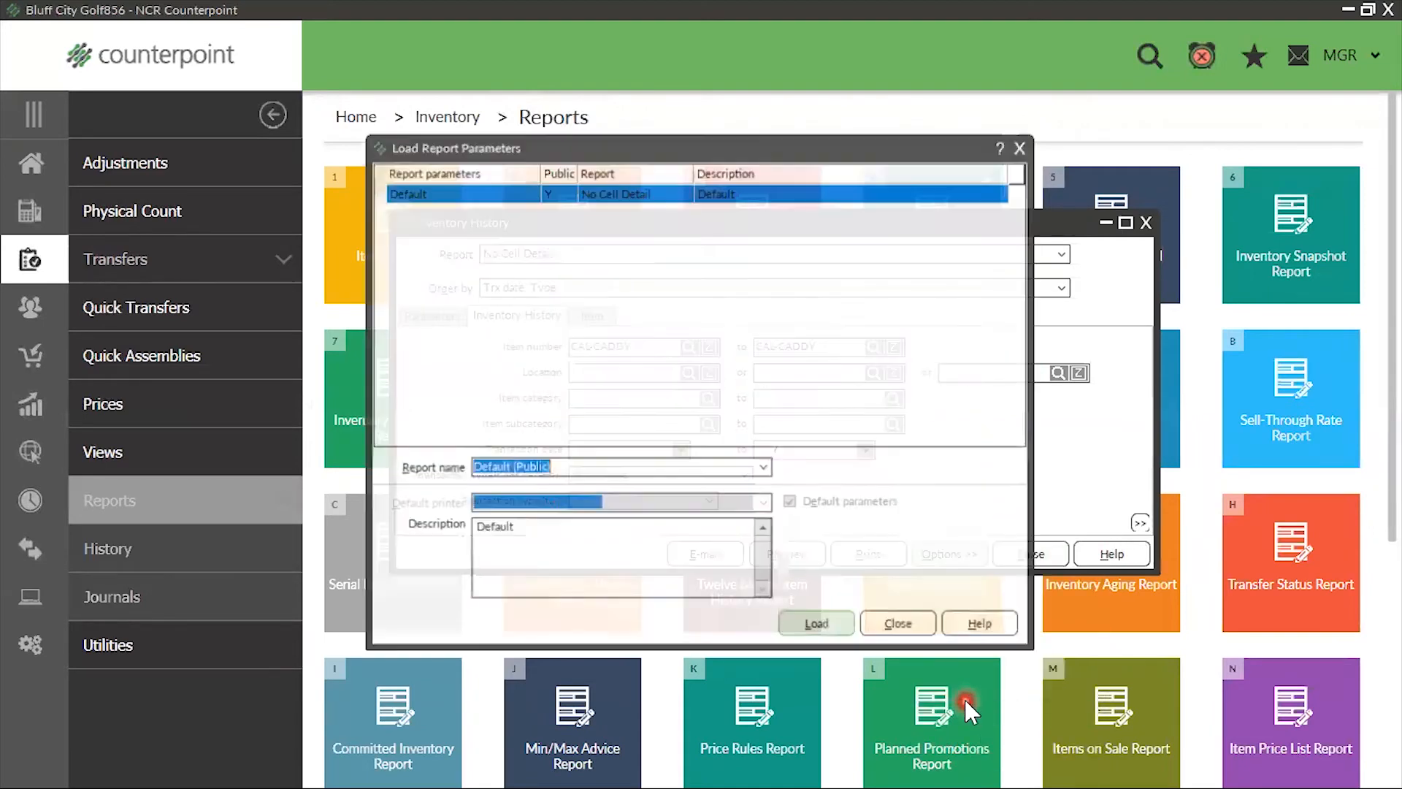
click(806, 626)
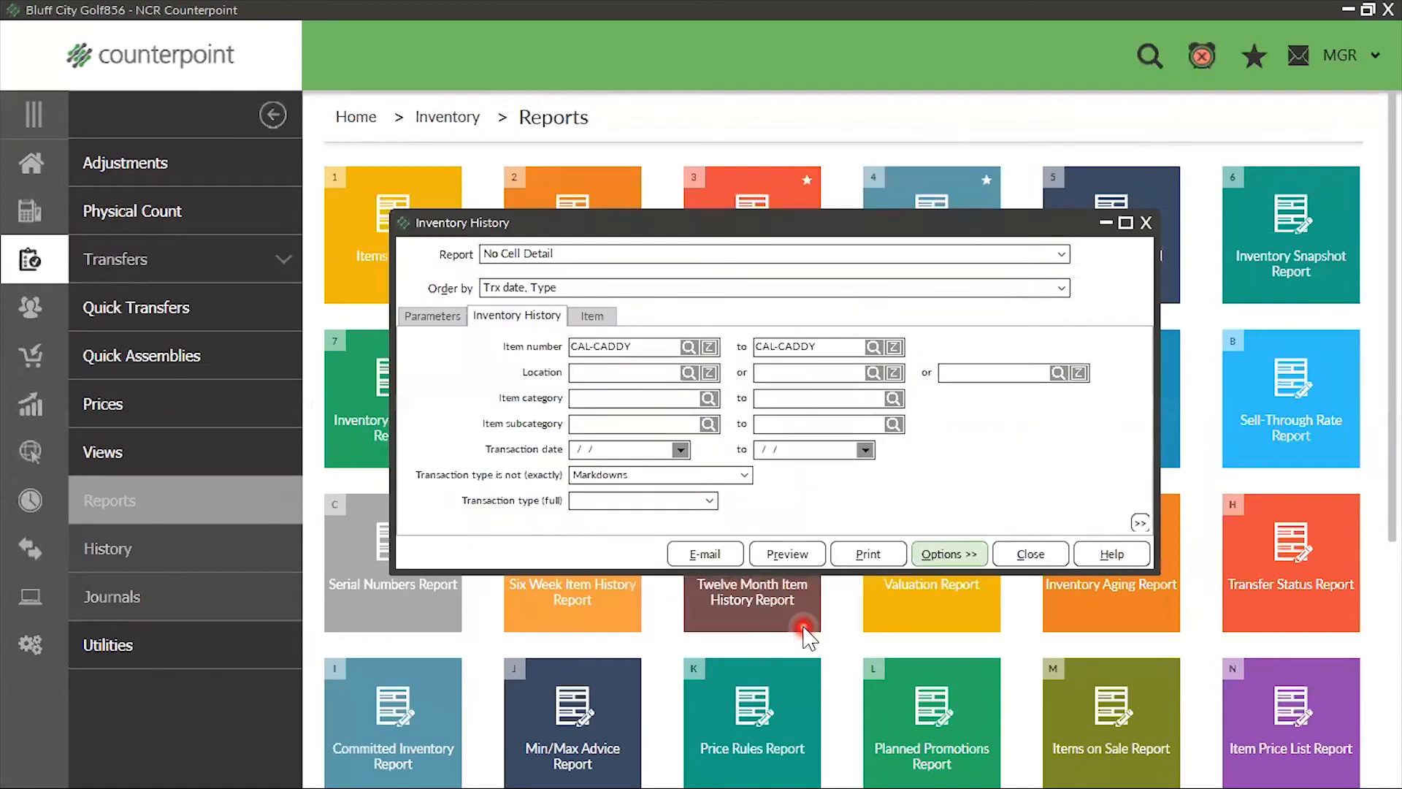
click(509, 326)
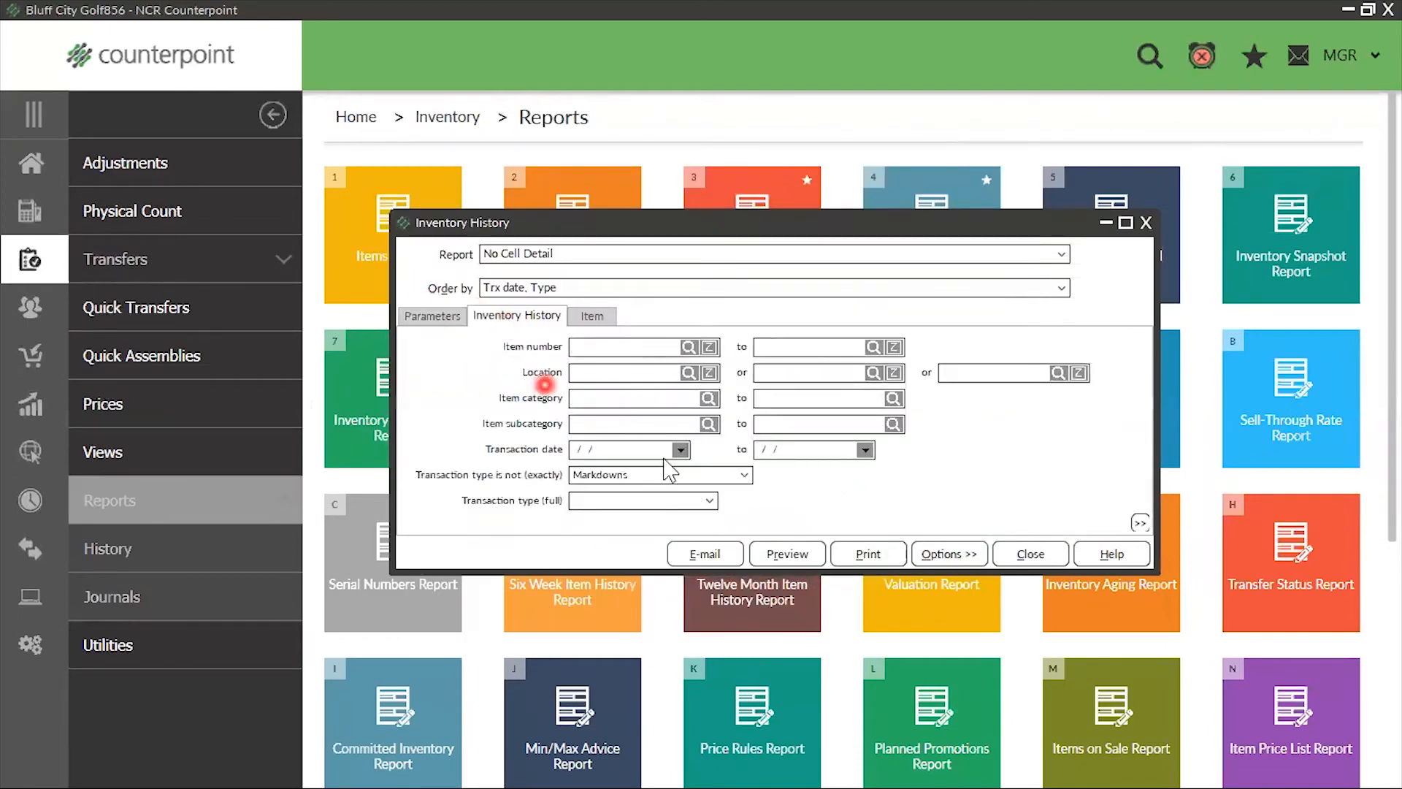
Customize the inventory history filter so the Location condition uses "between", and return to the simplified view
right_click(956, 448)
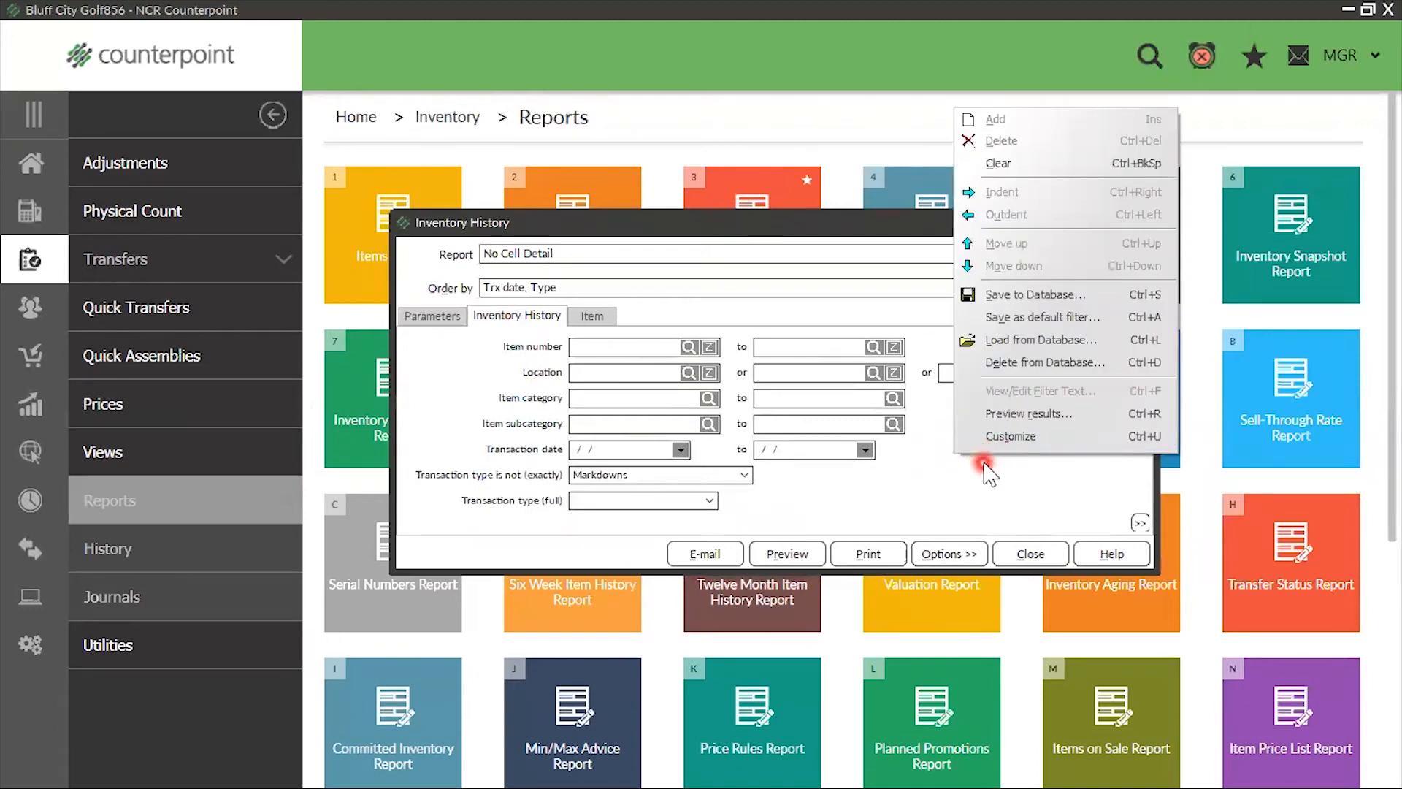
click(996, 437)
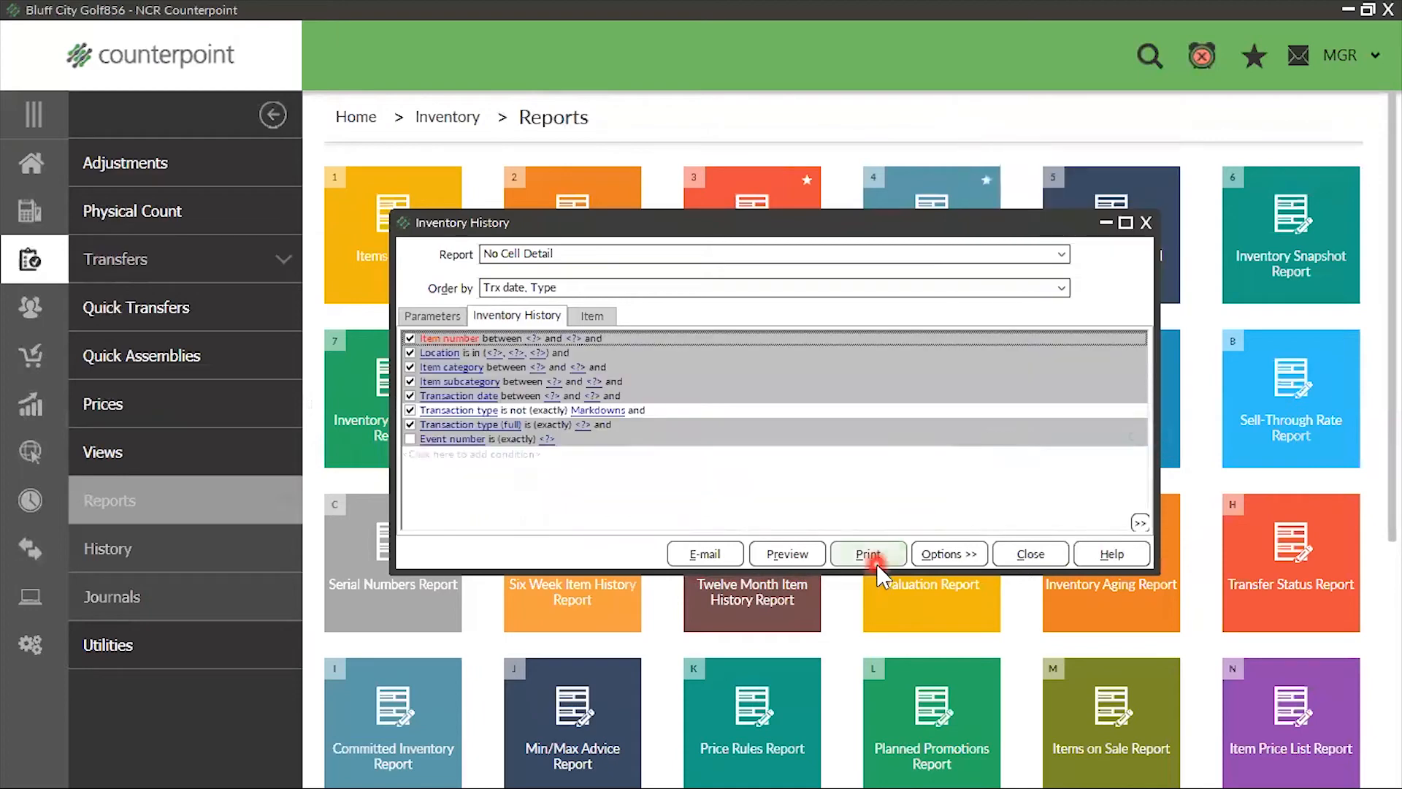
click(470, 354)
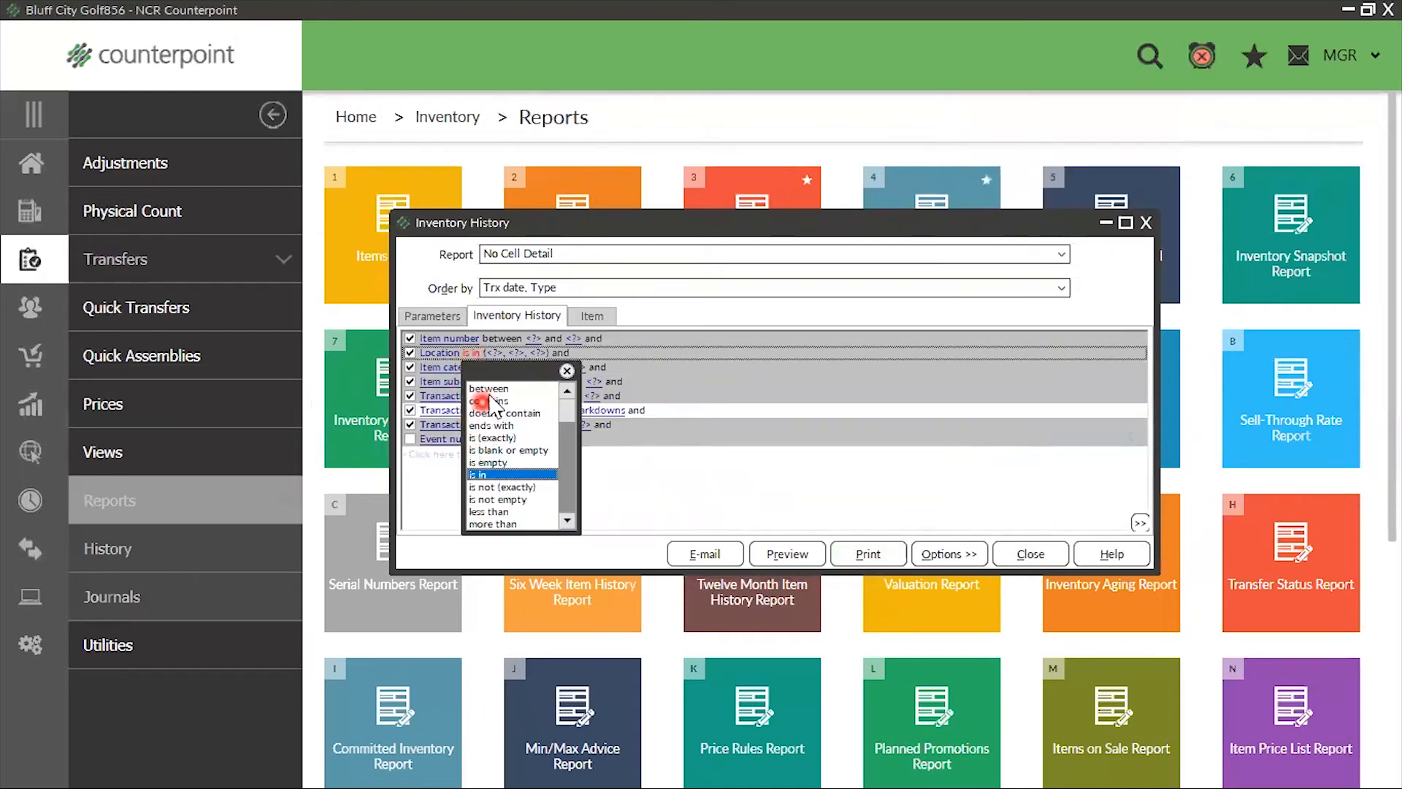
click(487, 388)
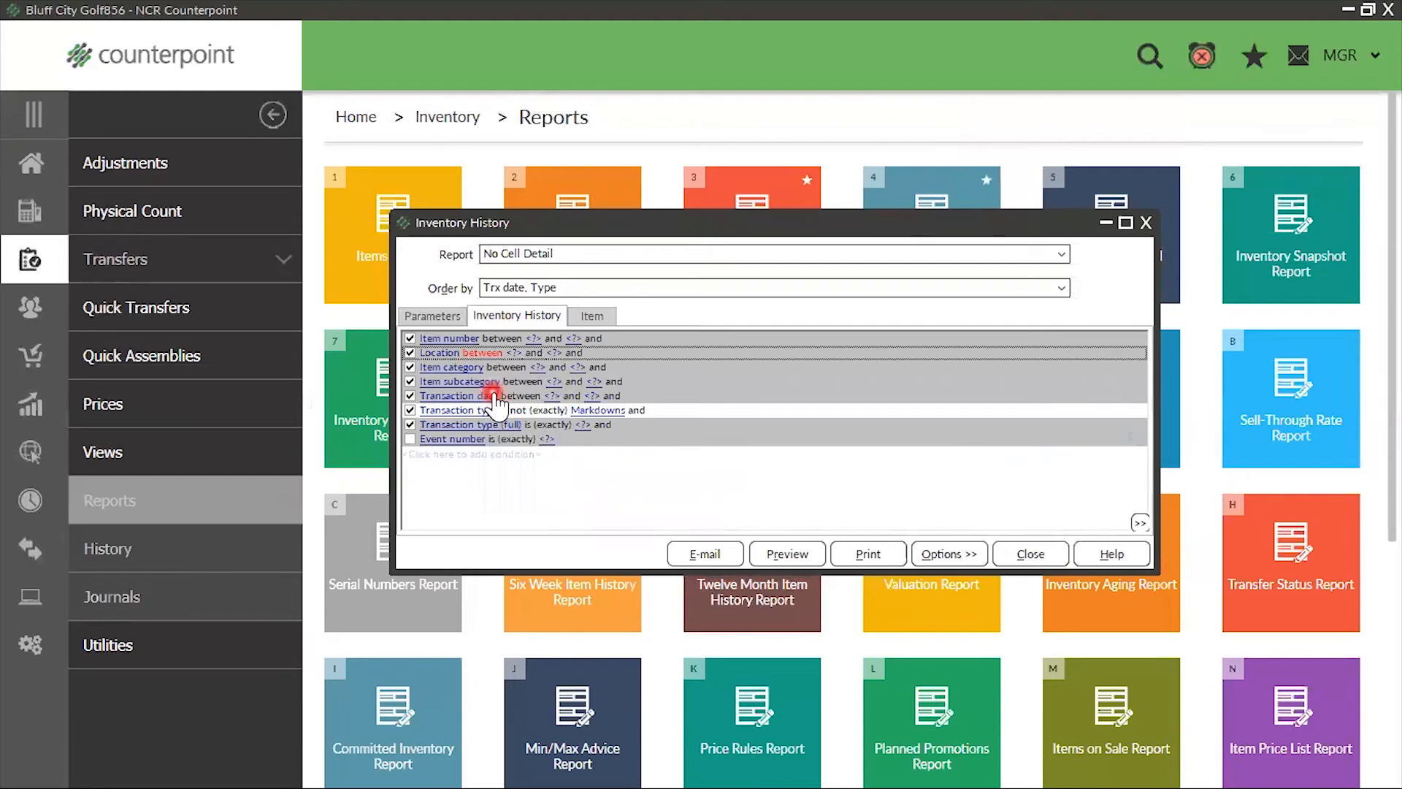
right_click(919, 449)
click(976, 437)
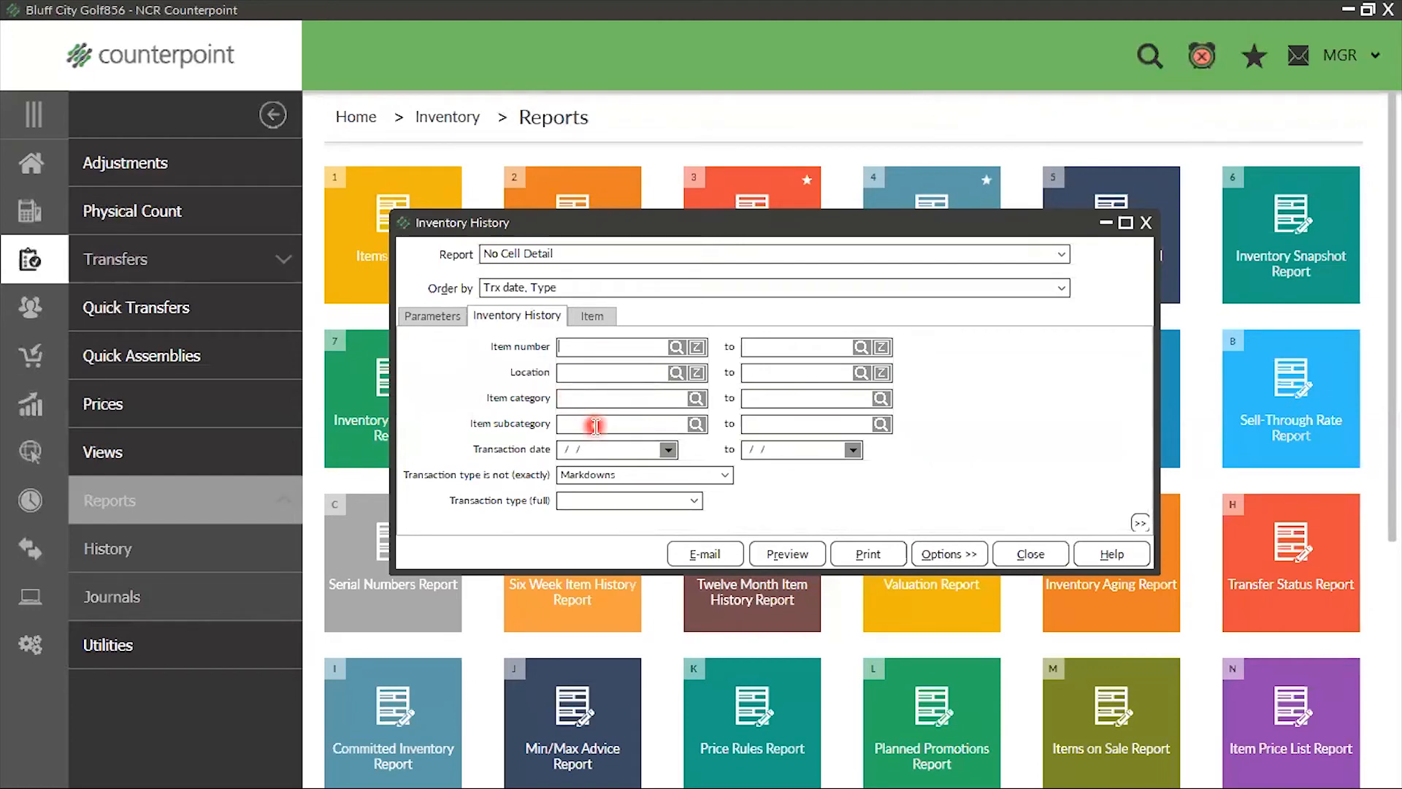
click(676, 374)
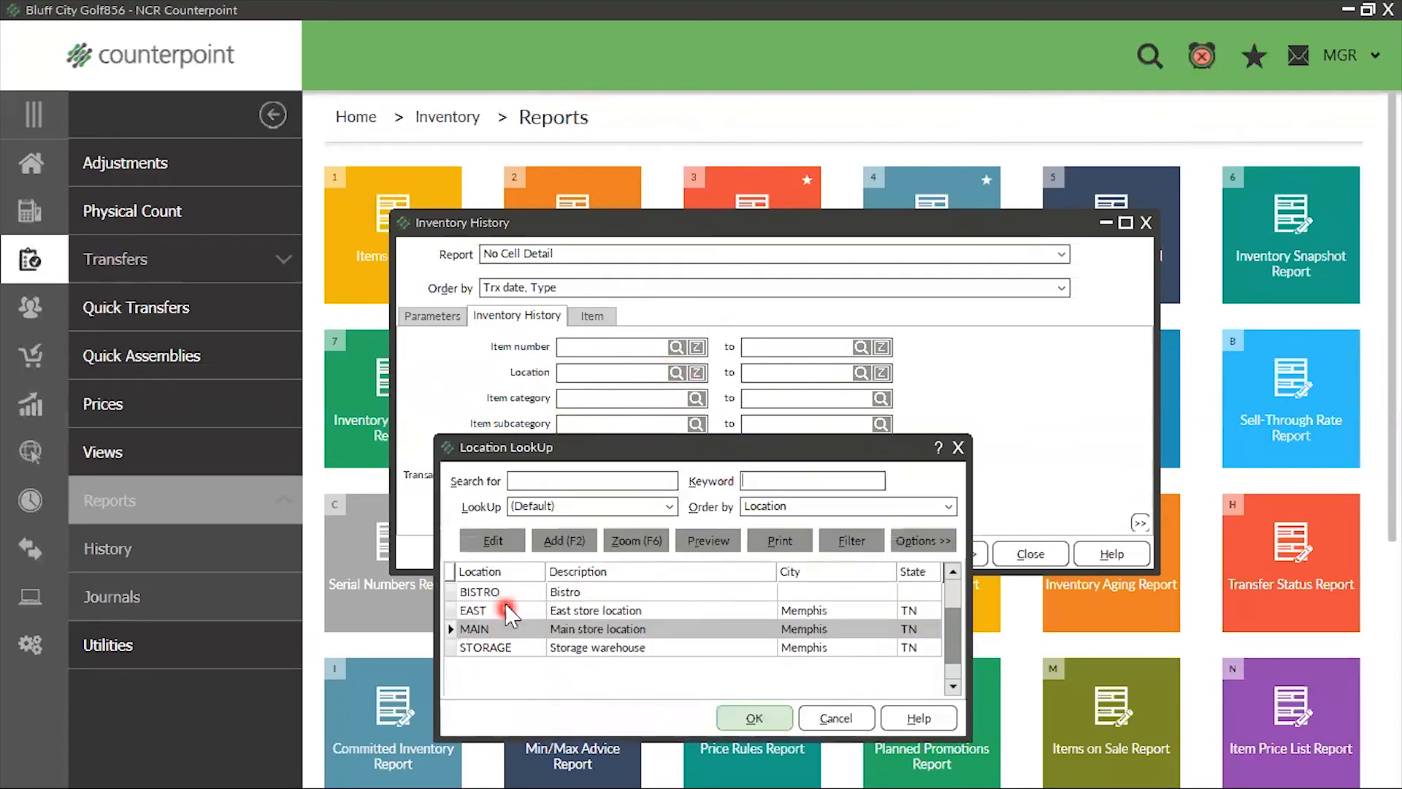
click(504, 610)
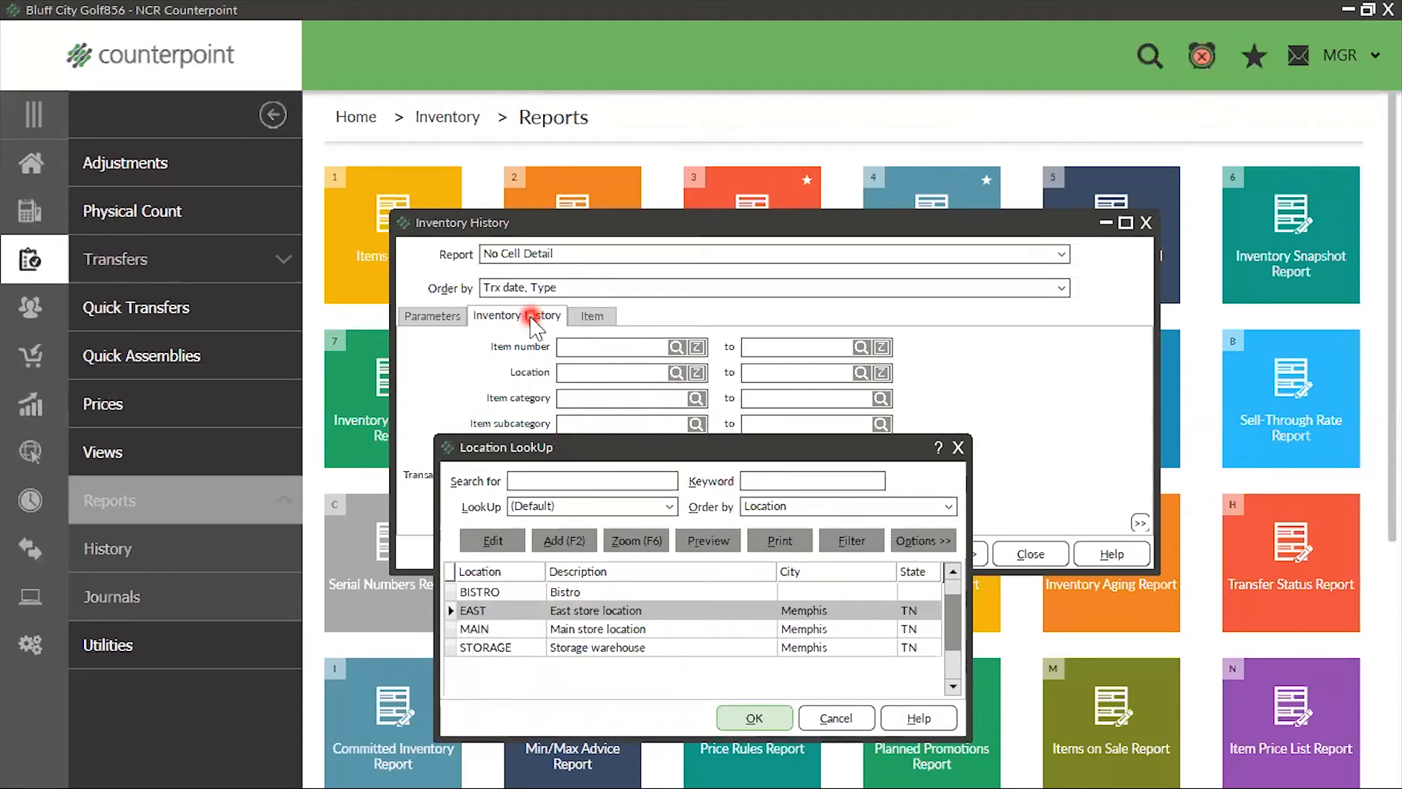
click(959, 448)
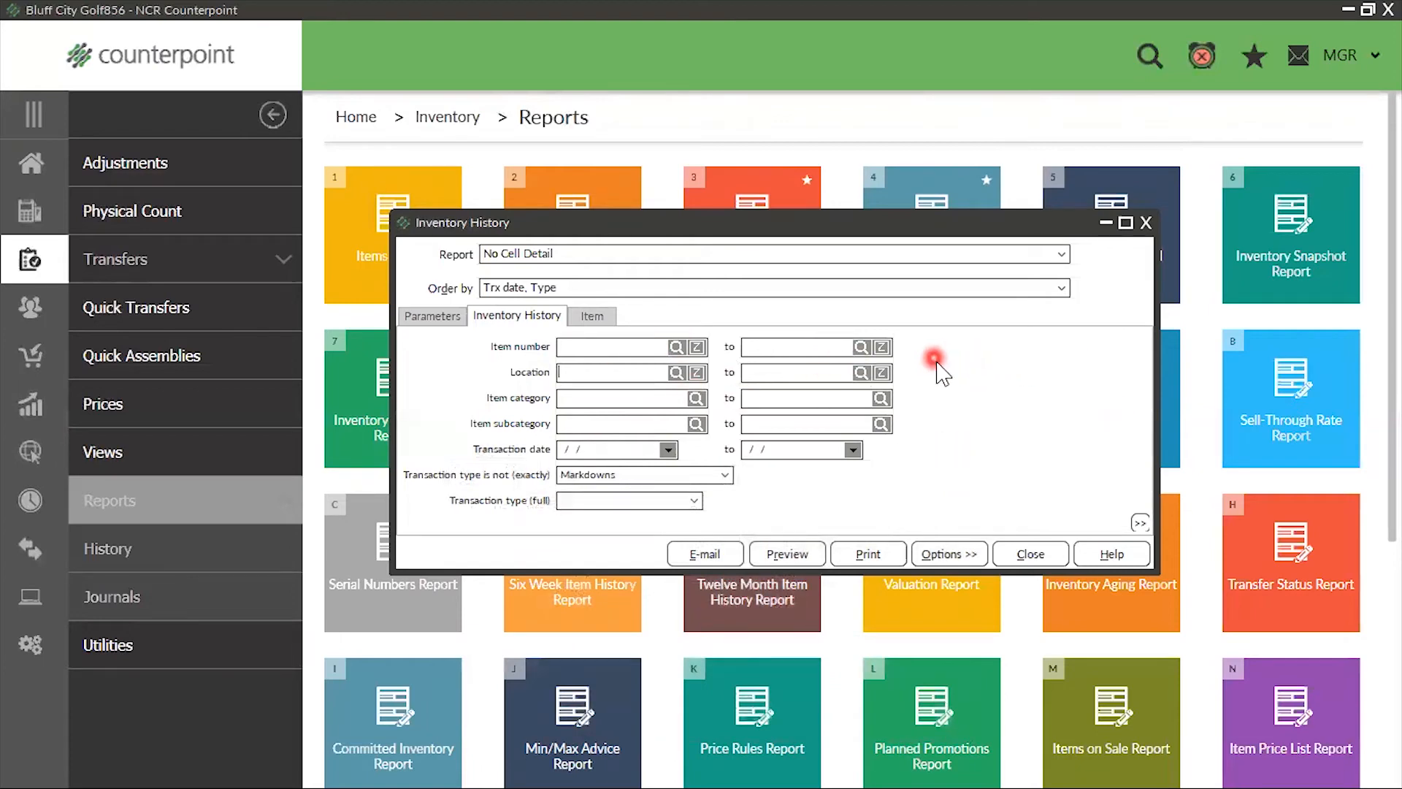
Customize the filter so the Location condition uses "is in", and return to the simplified view
right_click(943, 353)
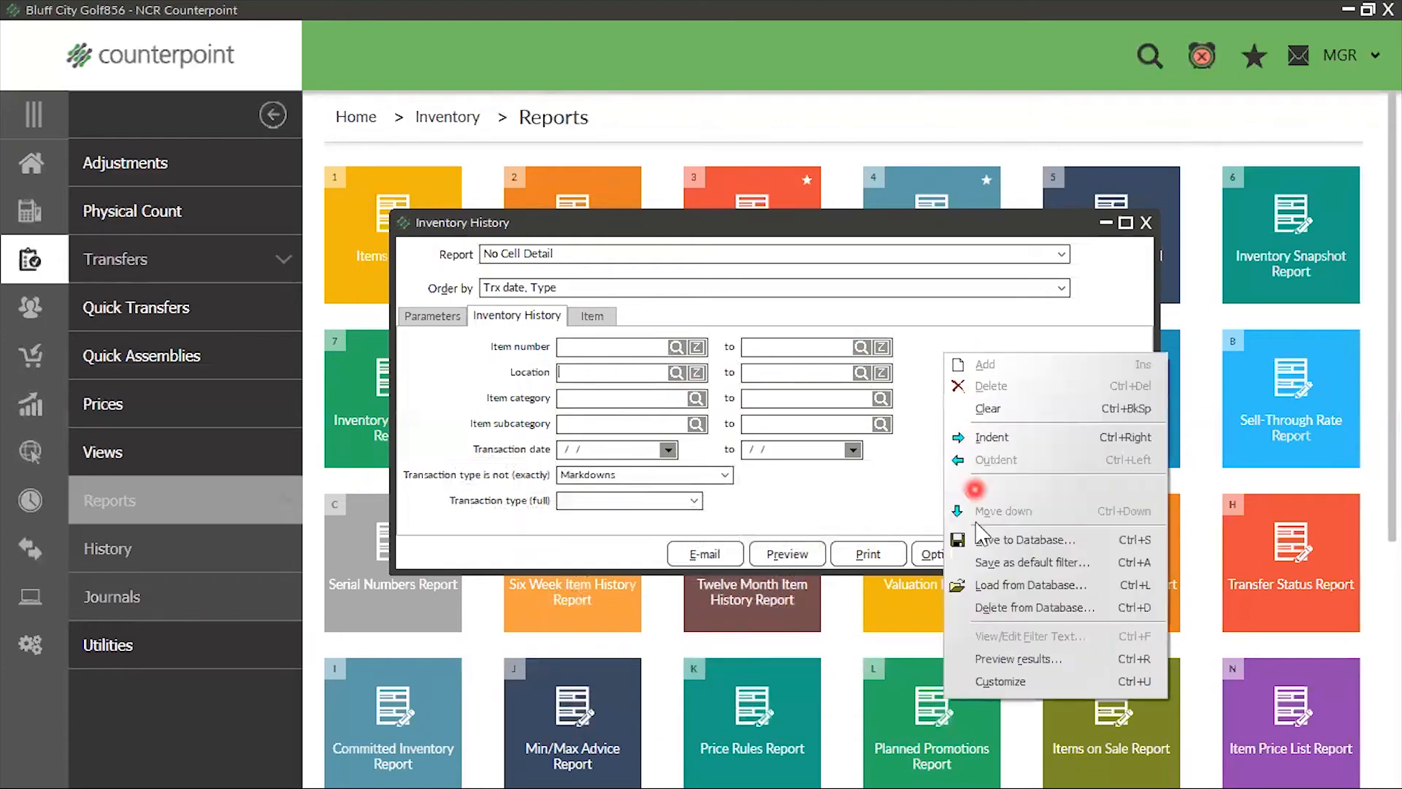
click(999, 682)
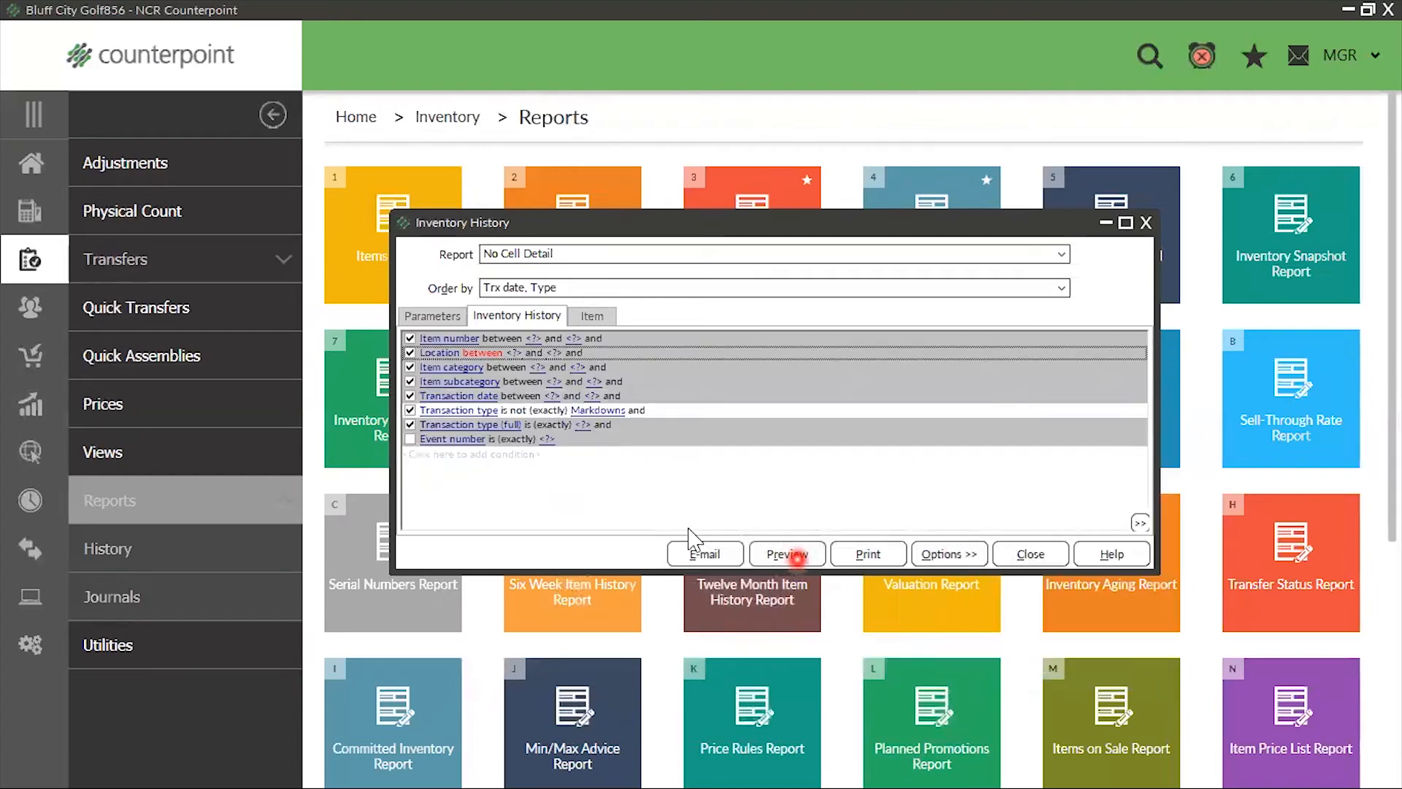
click(485, 354)
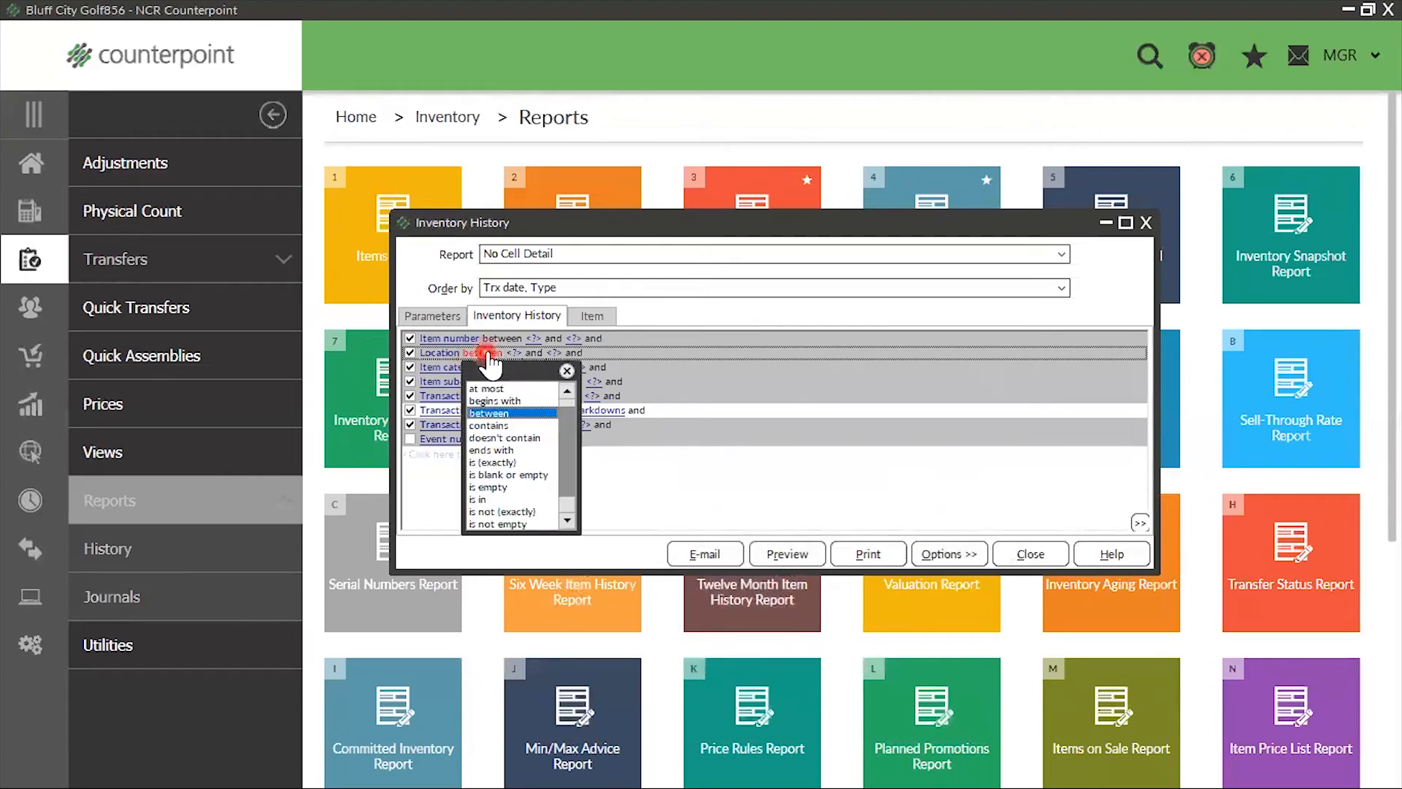
click(497, 500)
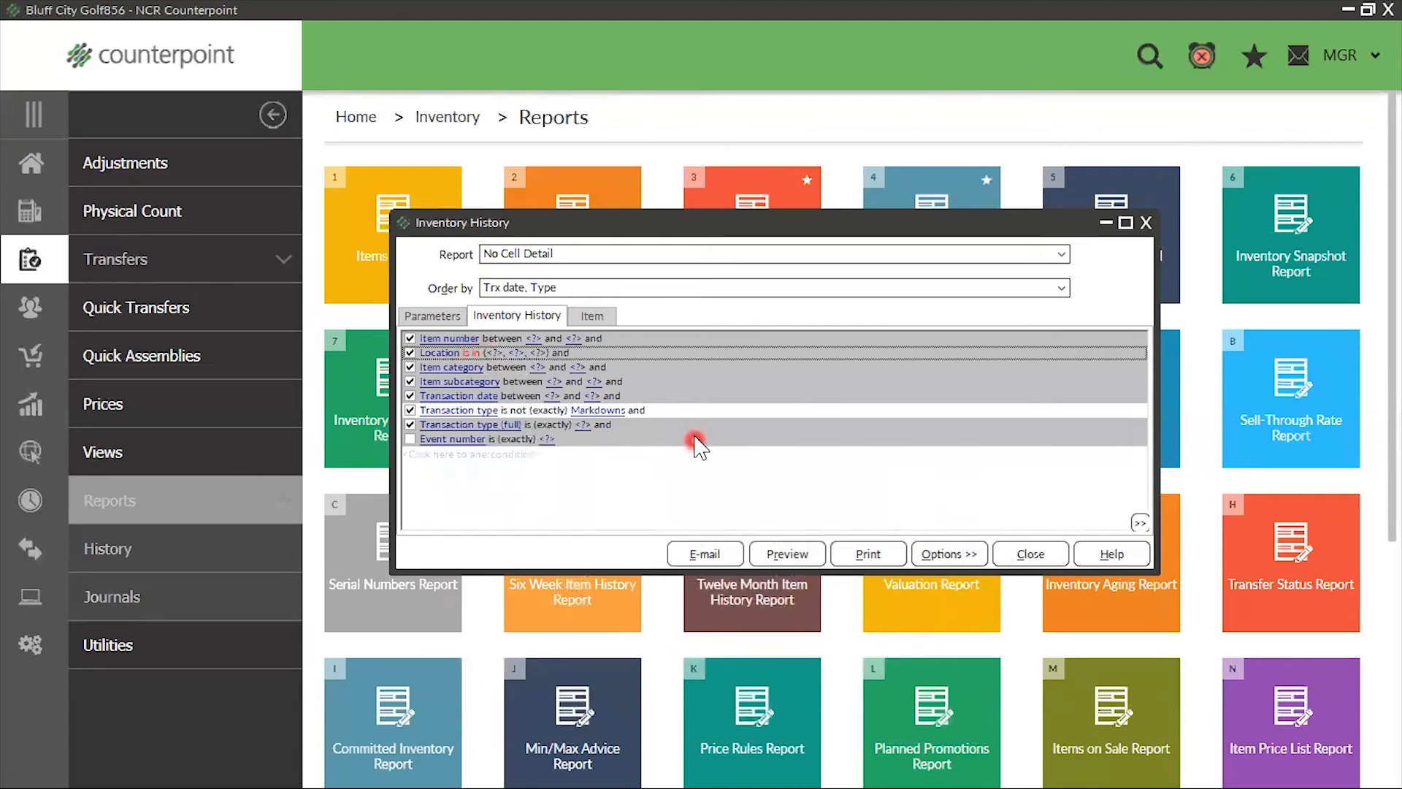
right_click(715, 412)
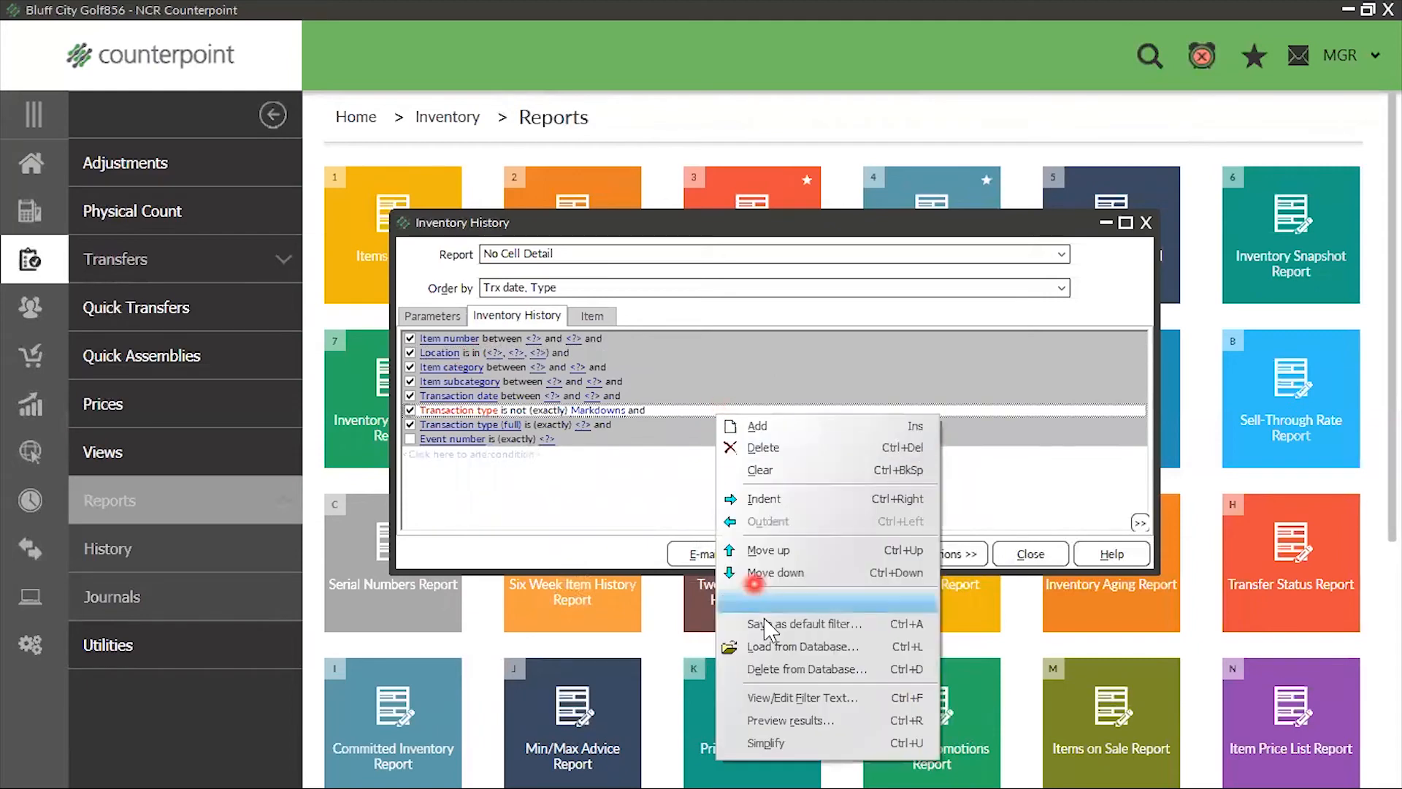
click(766, 743)
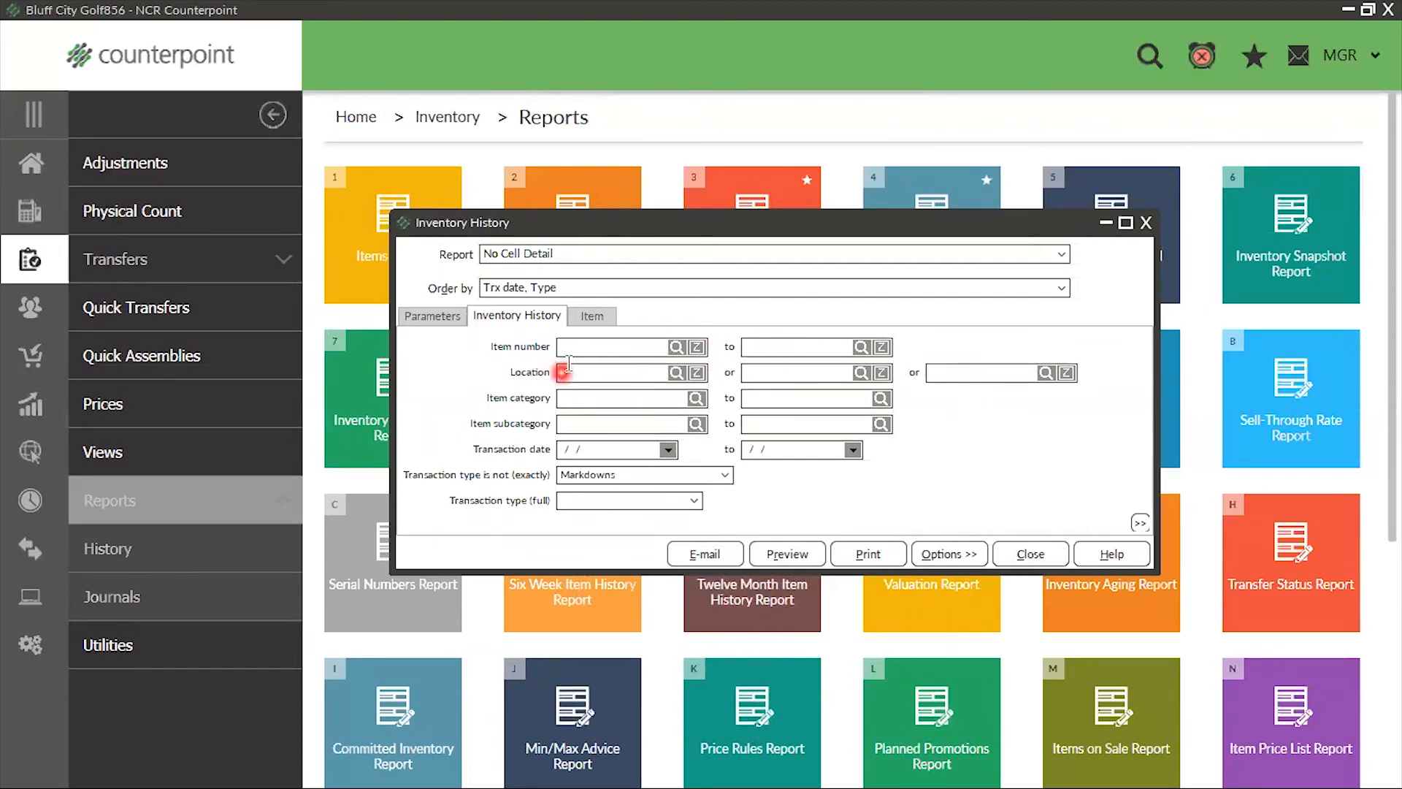
Limit the inventory history filter to item numbers from CAL-CADDY to CAL-CADDY using the item lookup
click(677, 346)
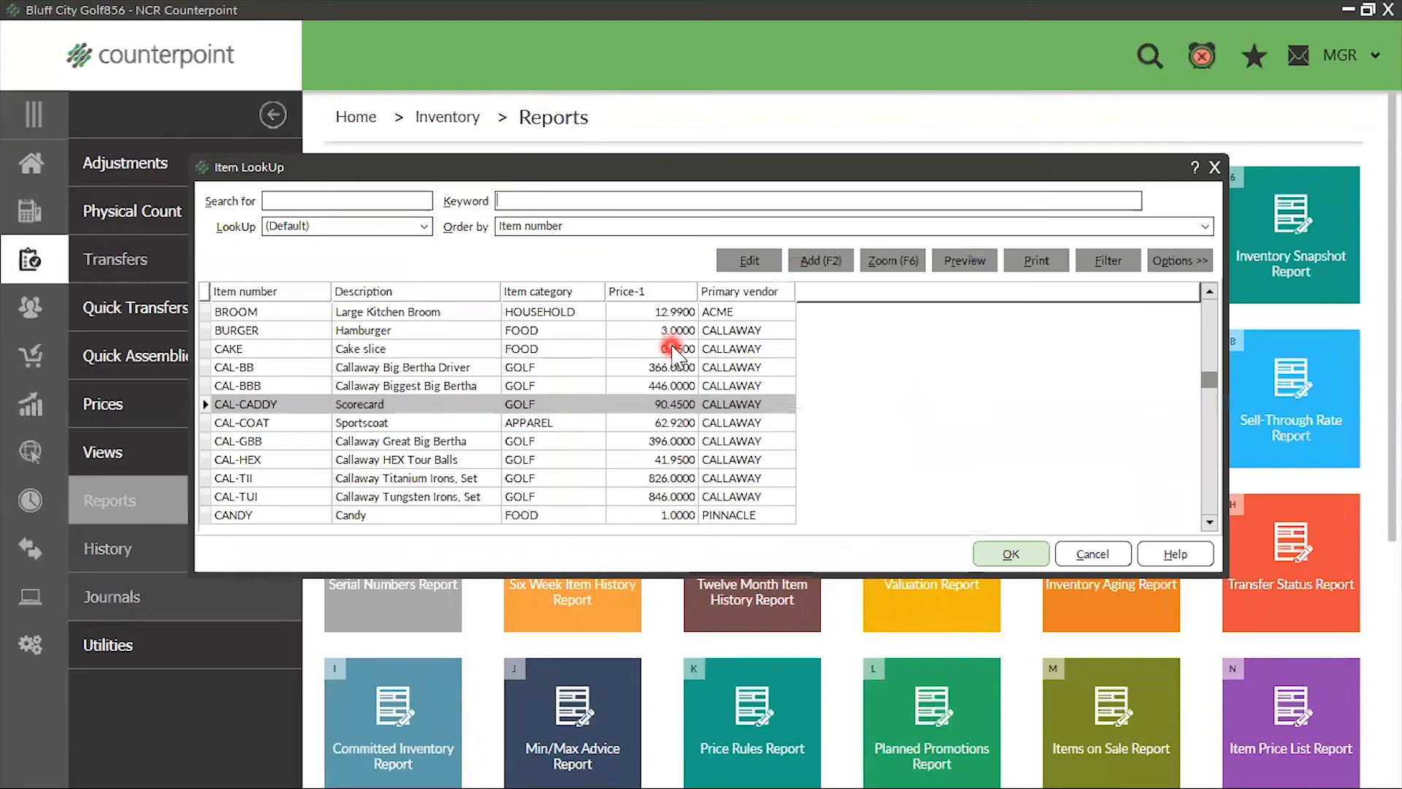
click(1023, 555)
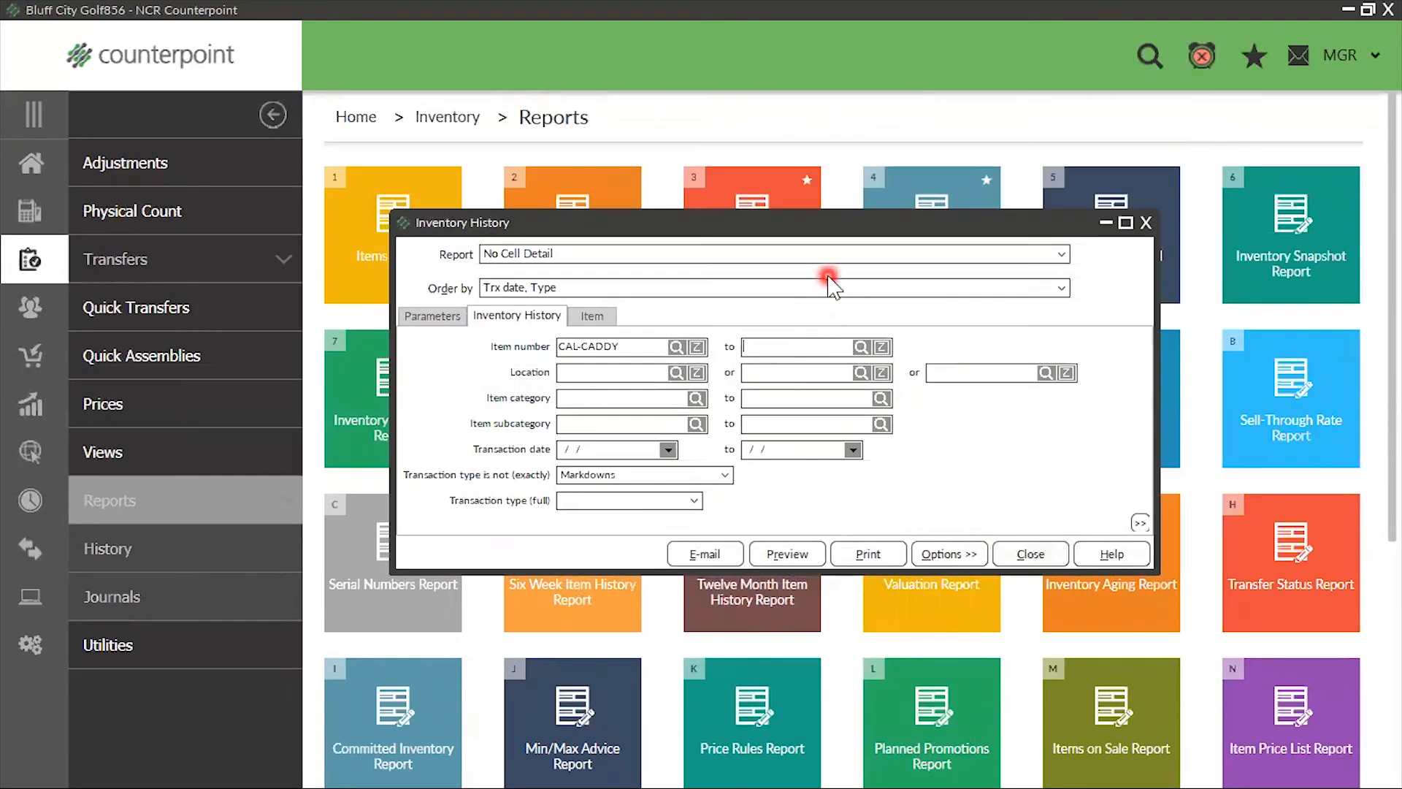
click(863, 344)
click(1012, 640)
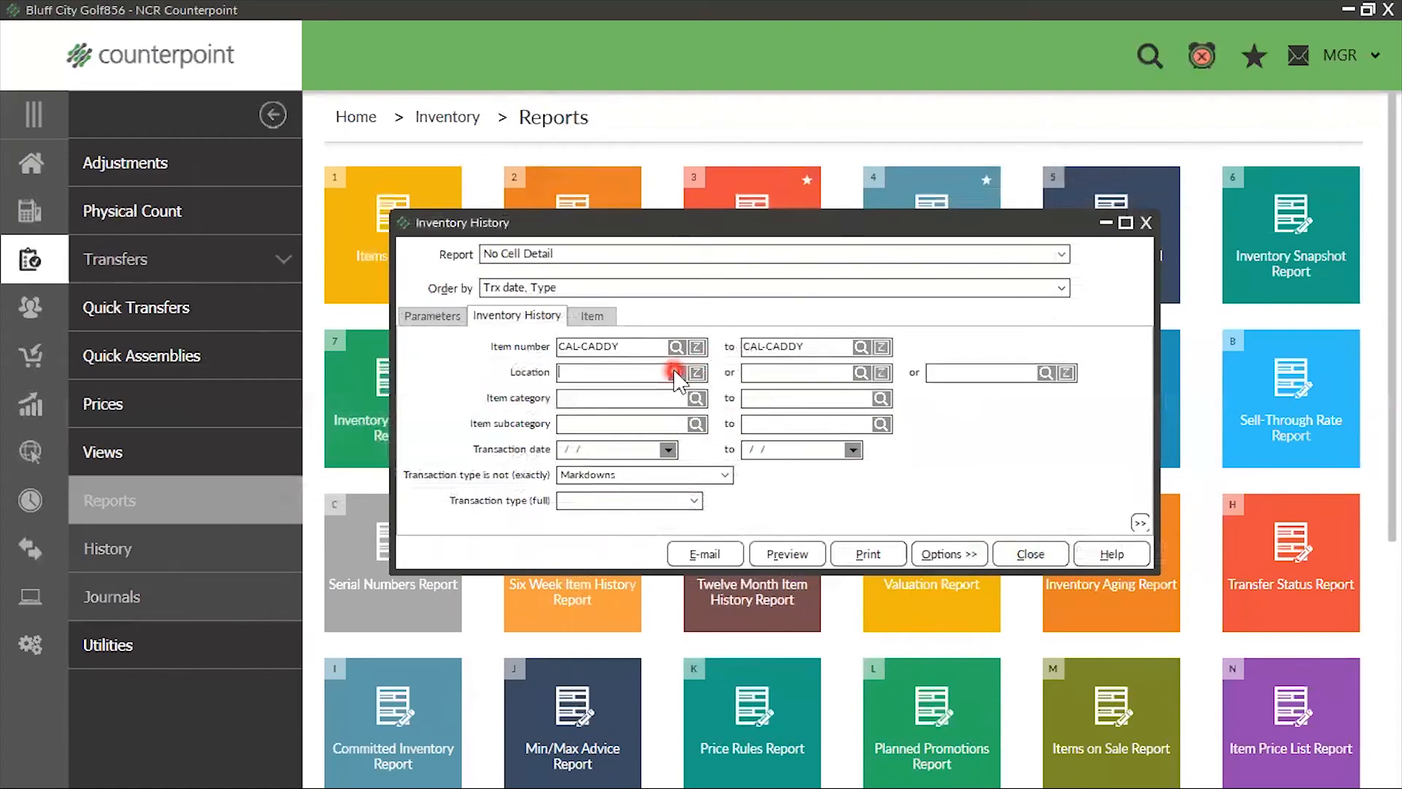
Set the Location filter to EAST or STORAGE using the location lookup
click(676, 373)
click(600, 629)
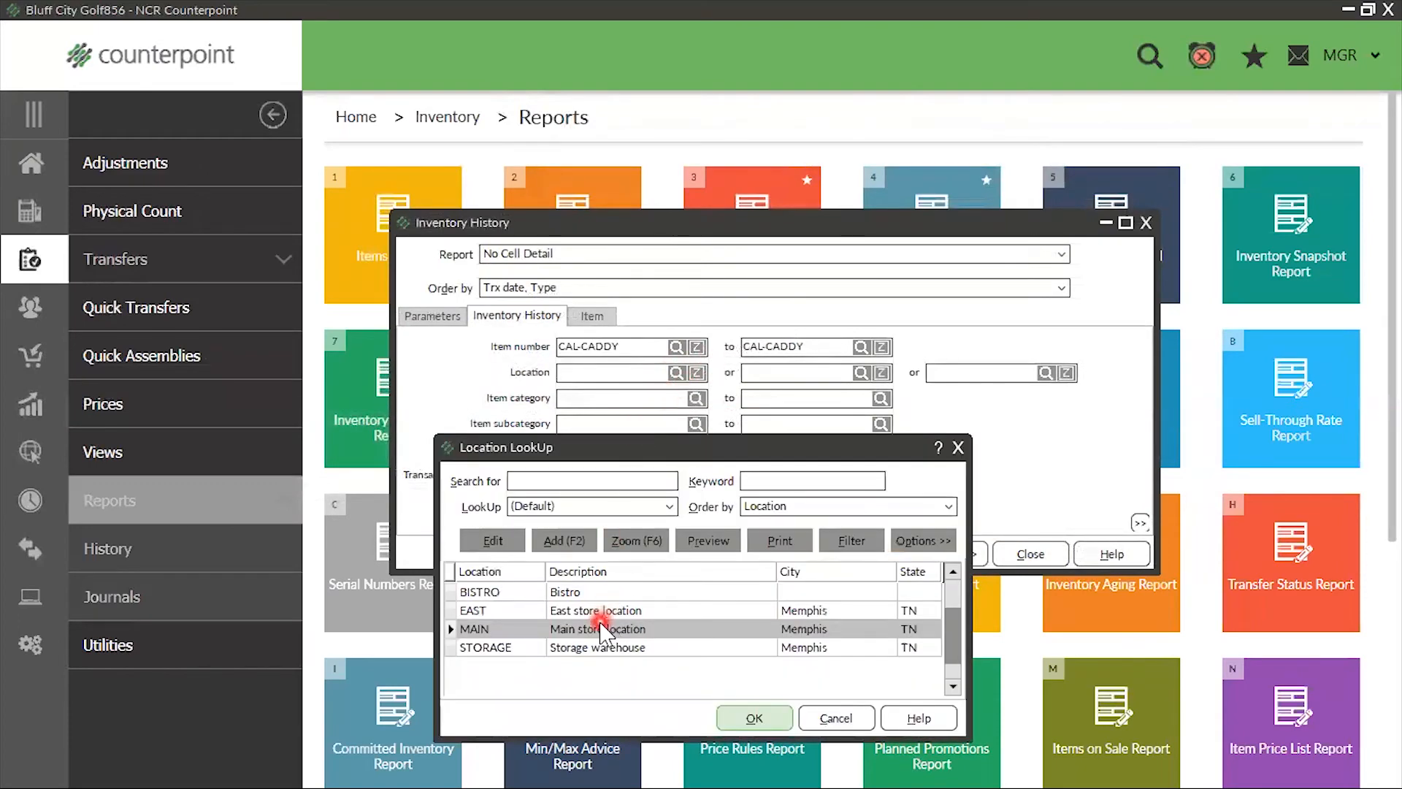
click(604, 611)
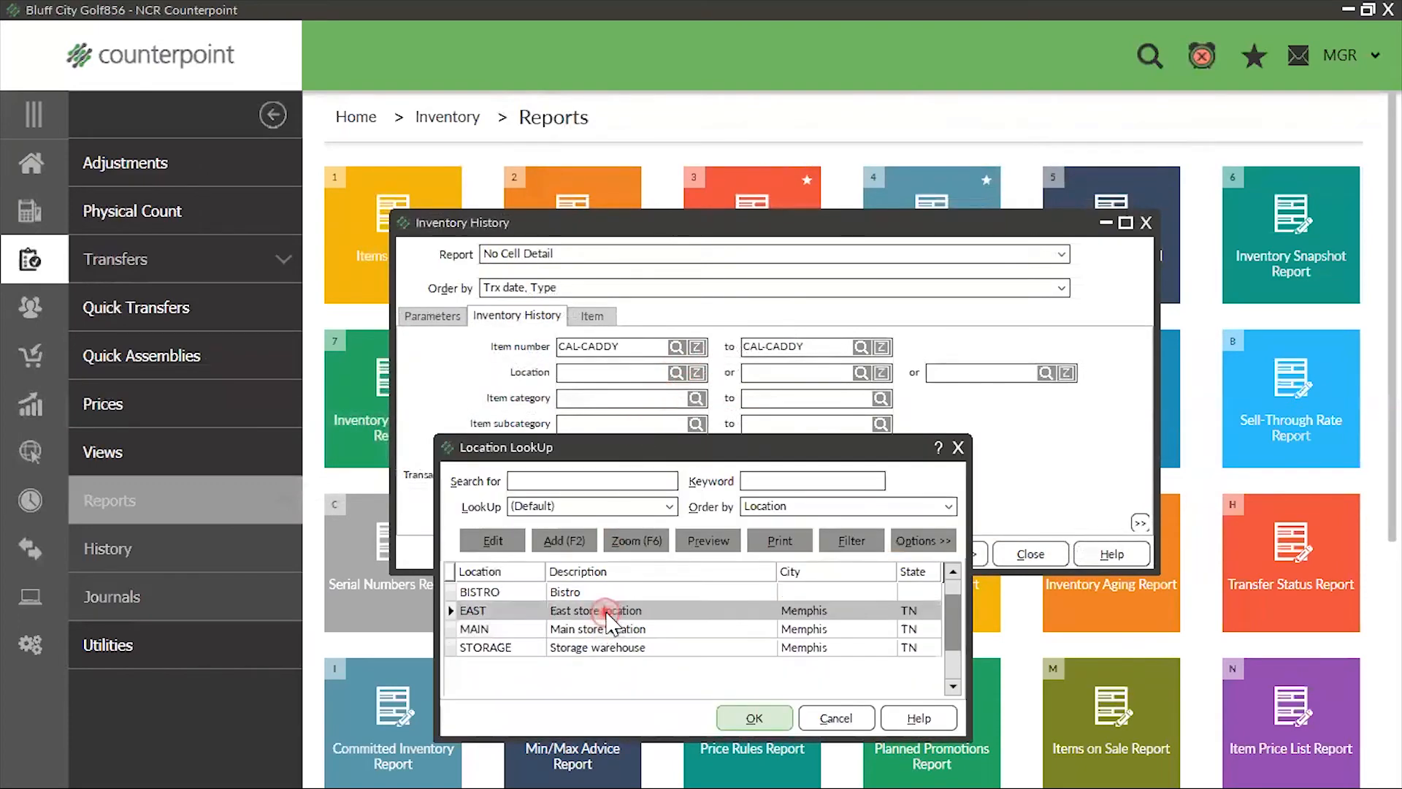
click(755, 718)
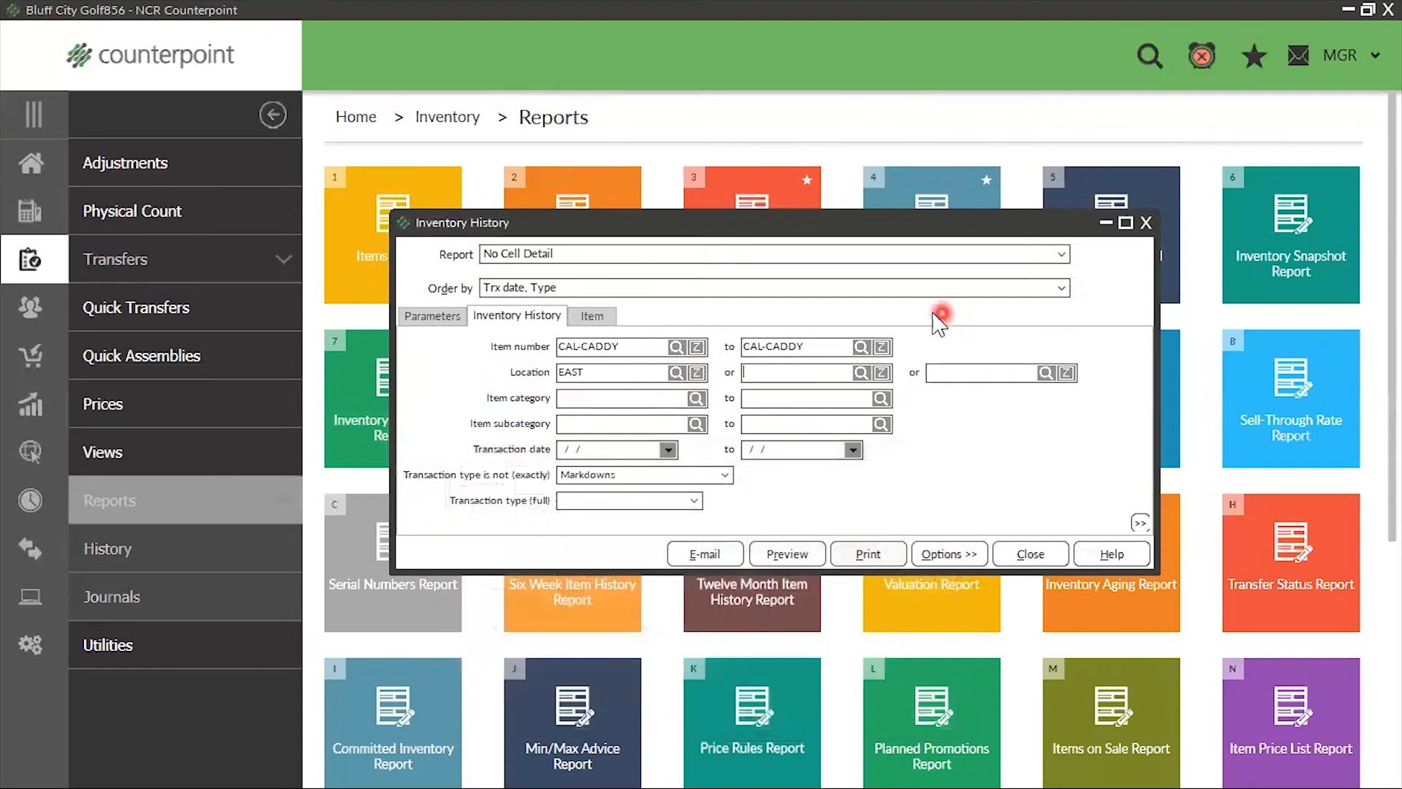
click(868, 373)
click(467, 647)
click(755, 706)
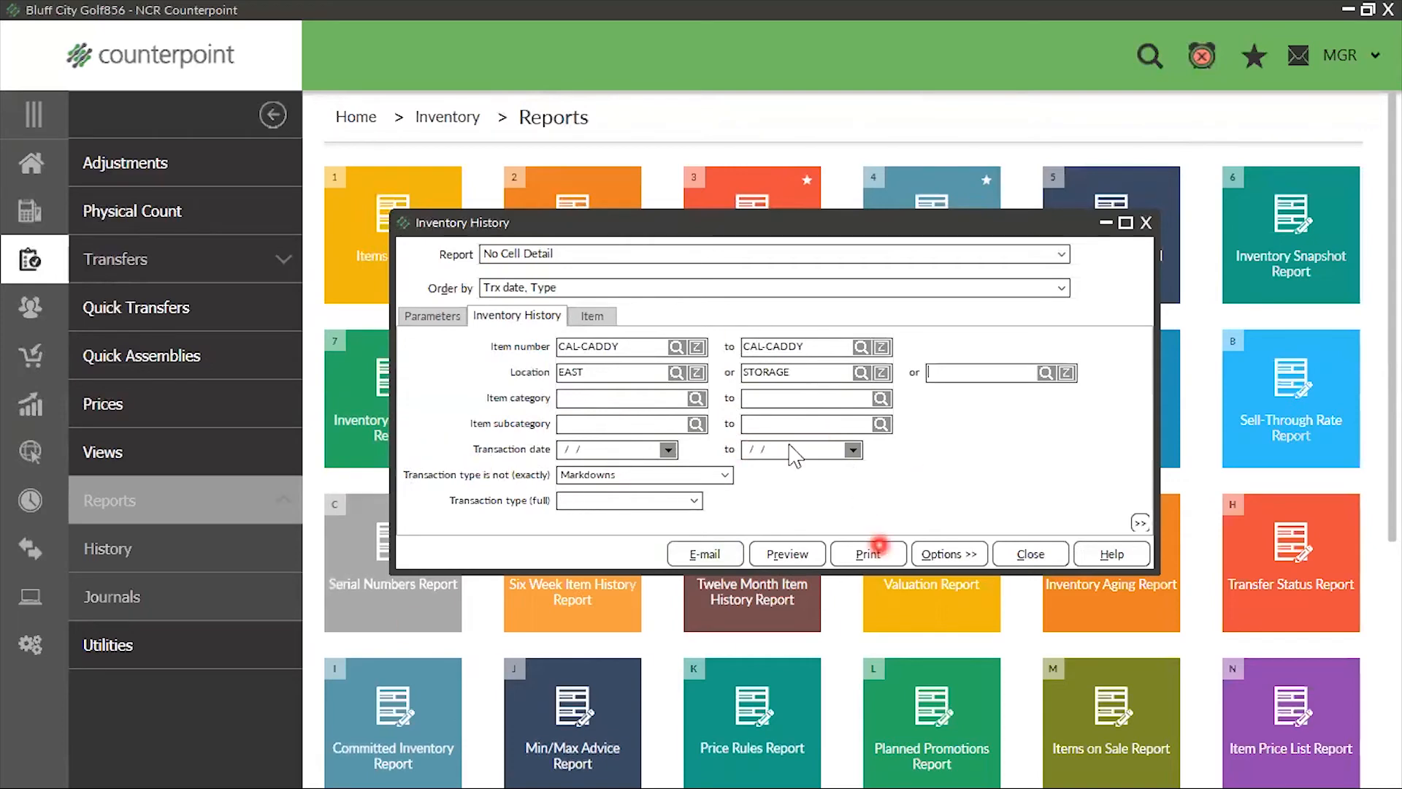
Preview the Inventory History report and examine the EAST location's receiving entries, quantities and totals
click(784, 559)
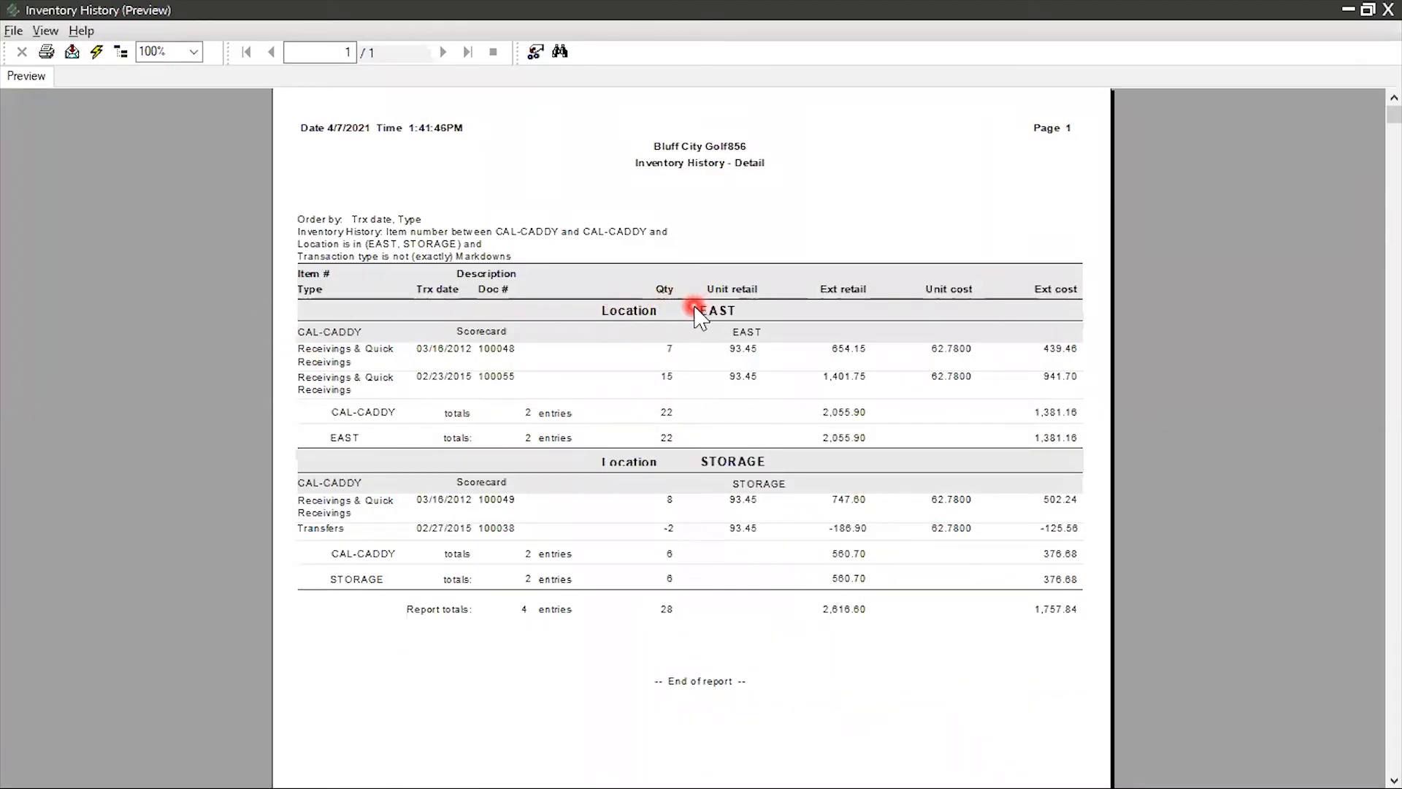
click(359, 355)
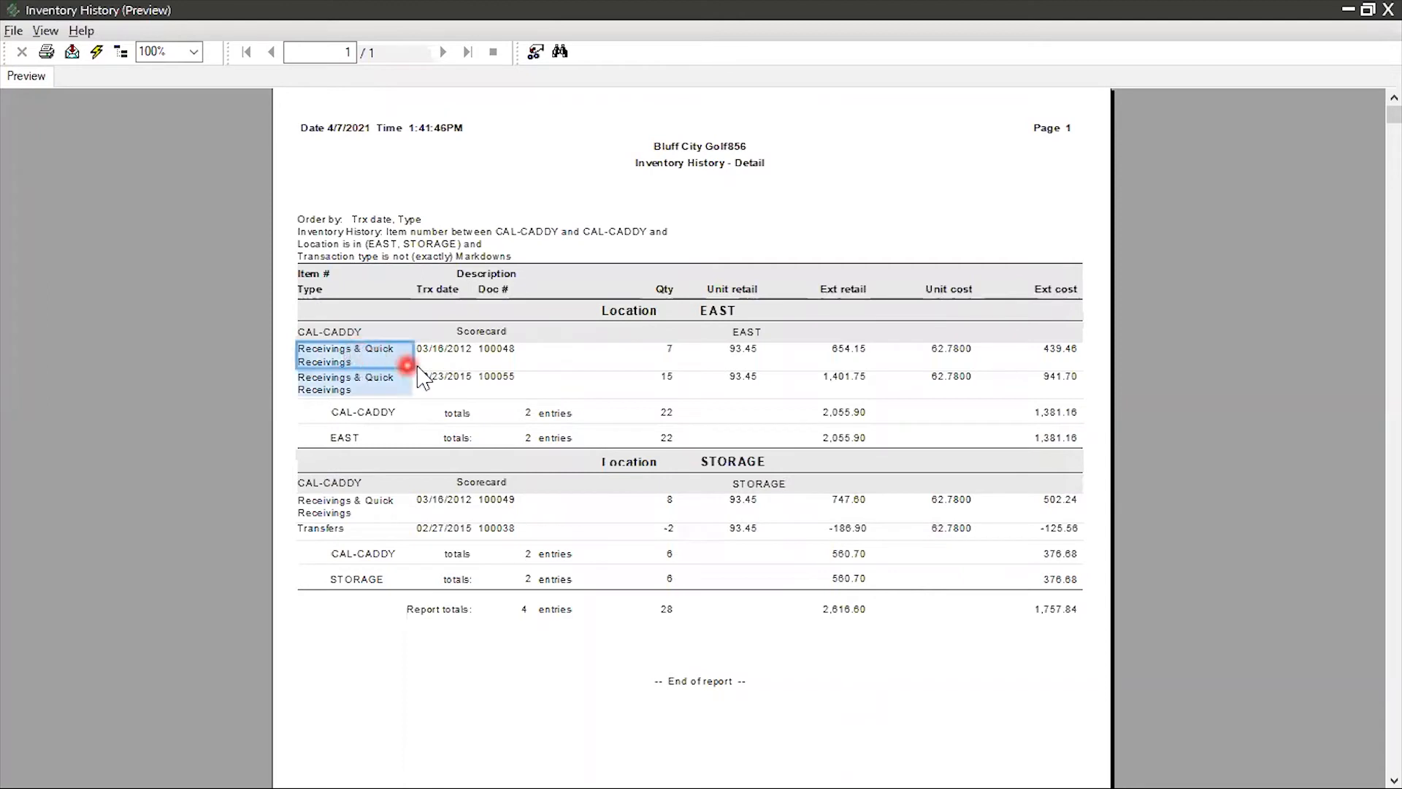
click(670, 349)
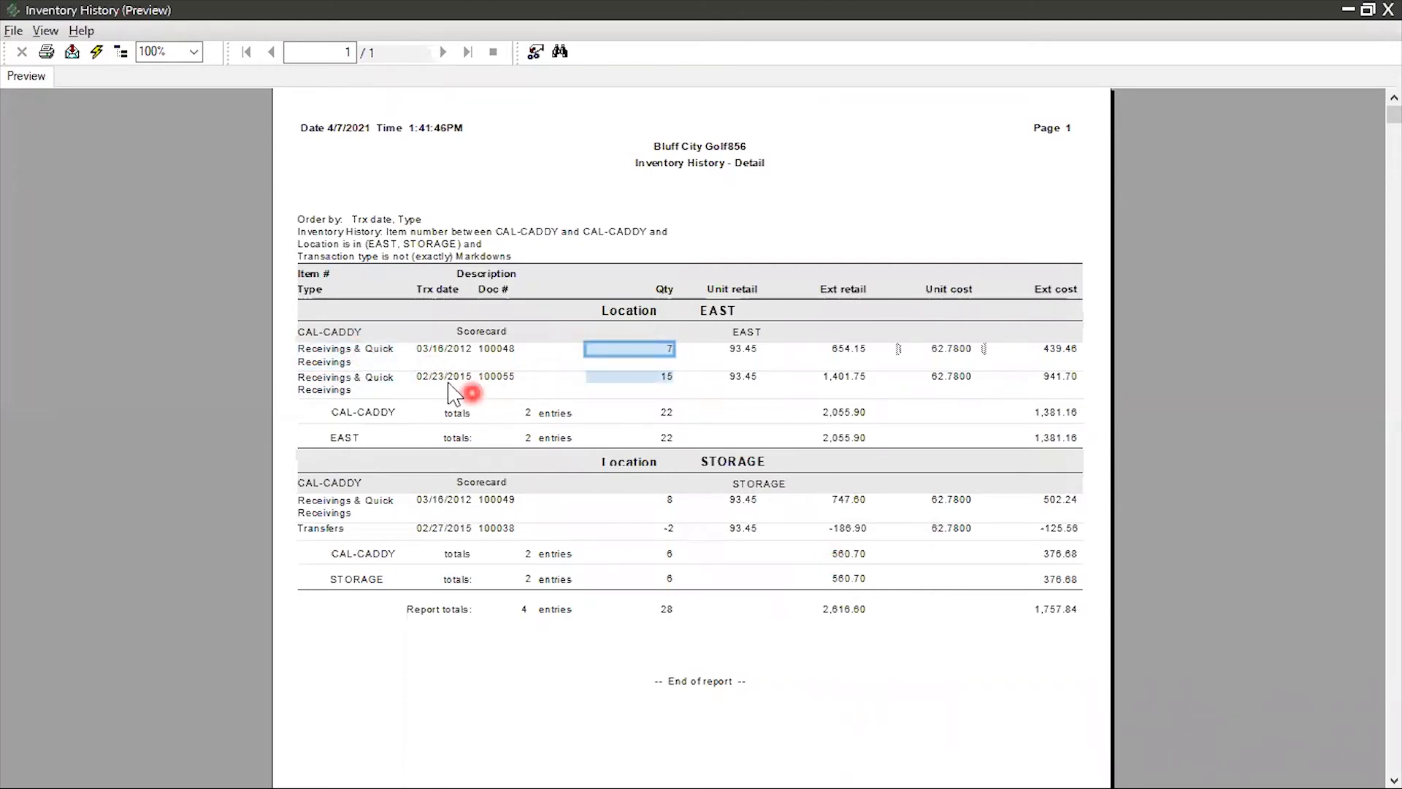
click(418, 377)
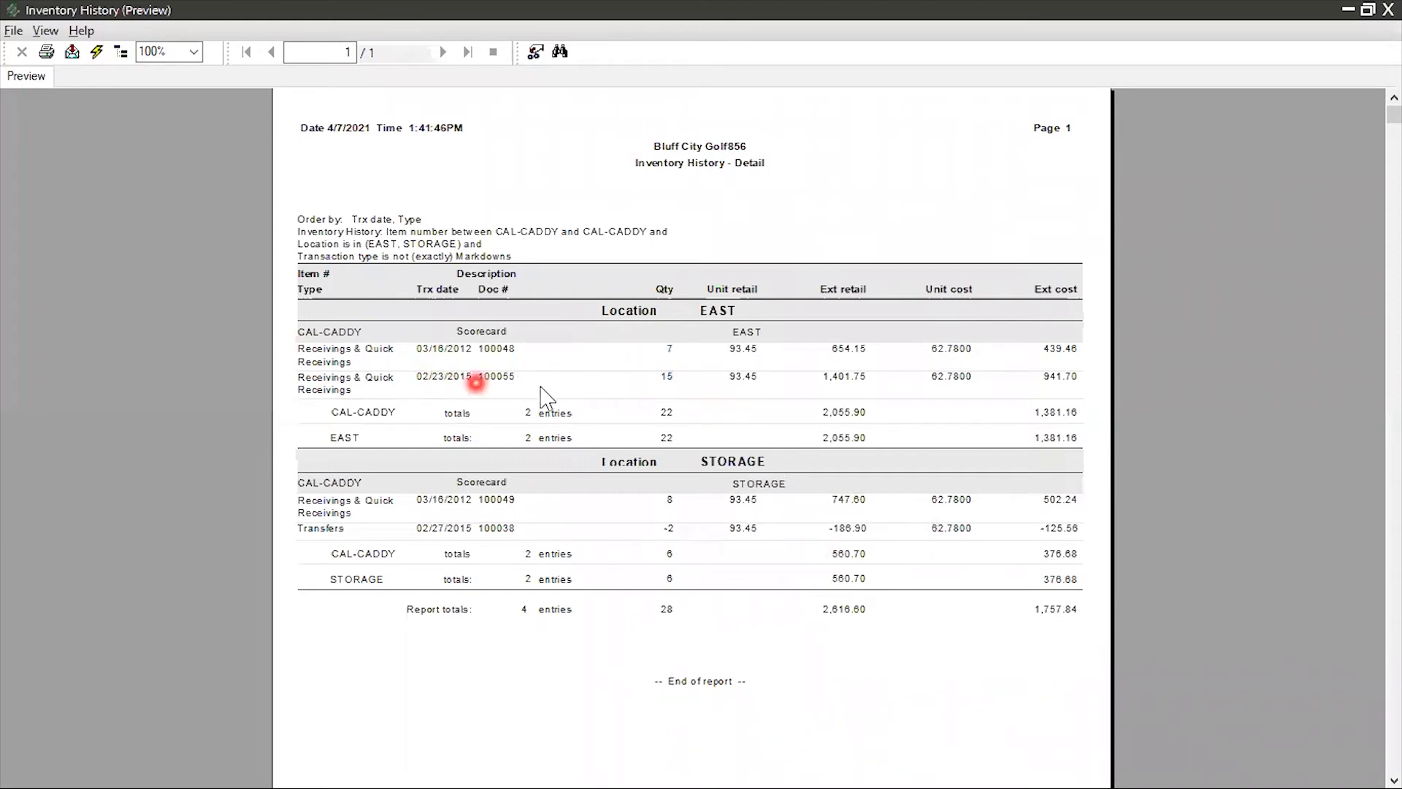
click(666, 376)
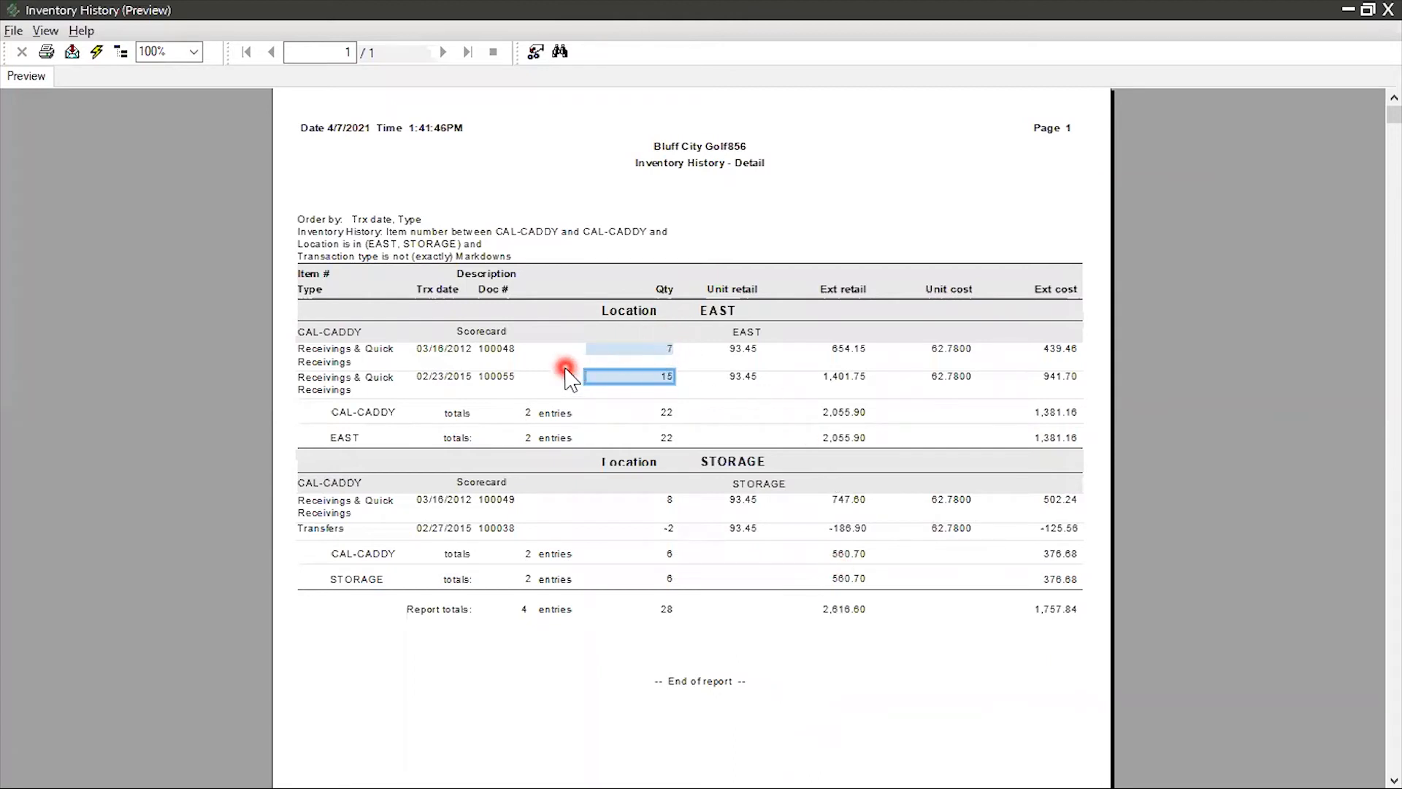
click(655, 414)
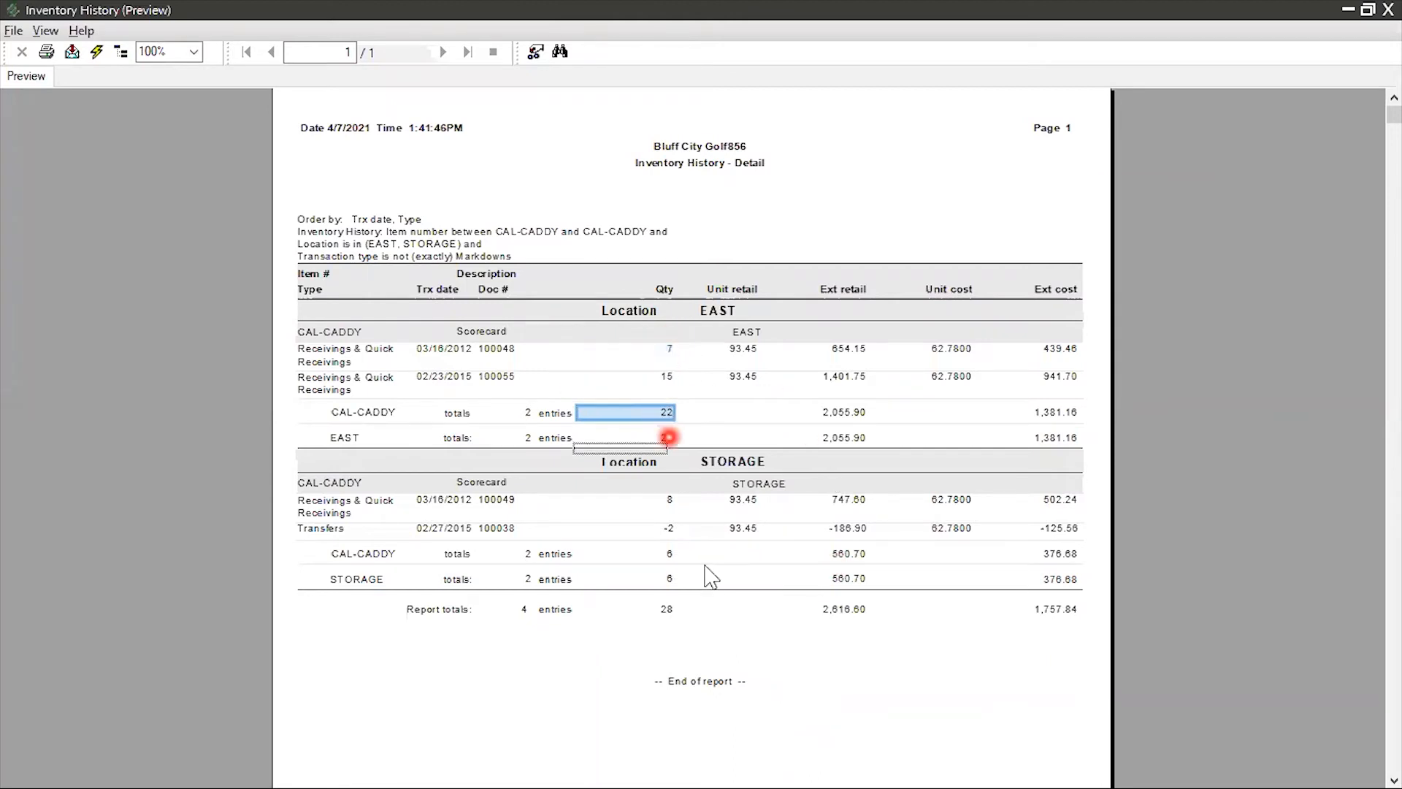
click(666, 438)
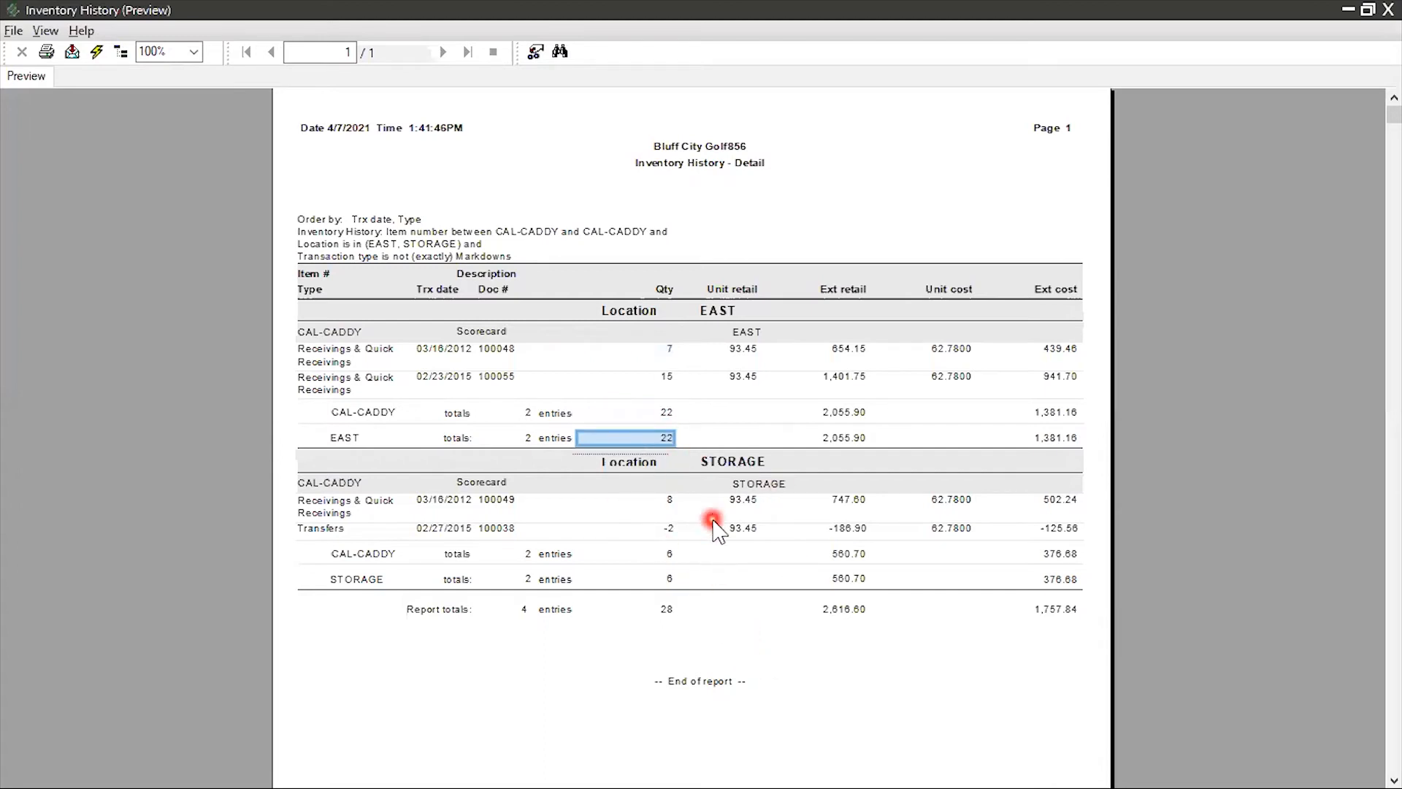
Examine the STORAGE location's receiving and transfer entries and the report's total quantity, and close the preview
click(342, 506)
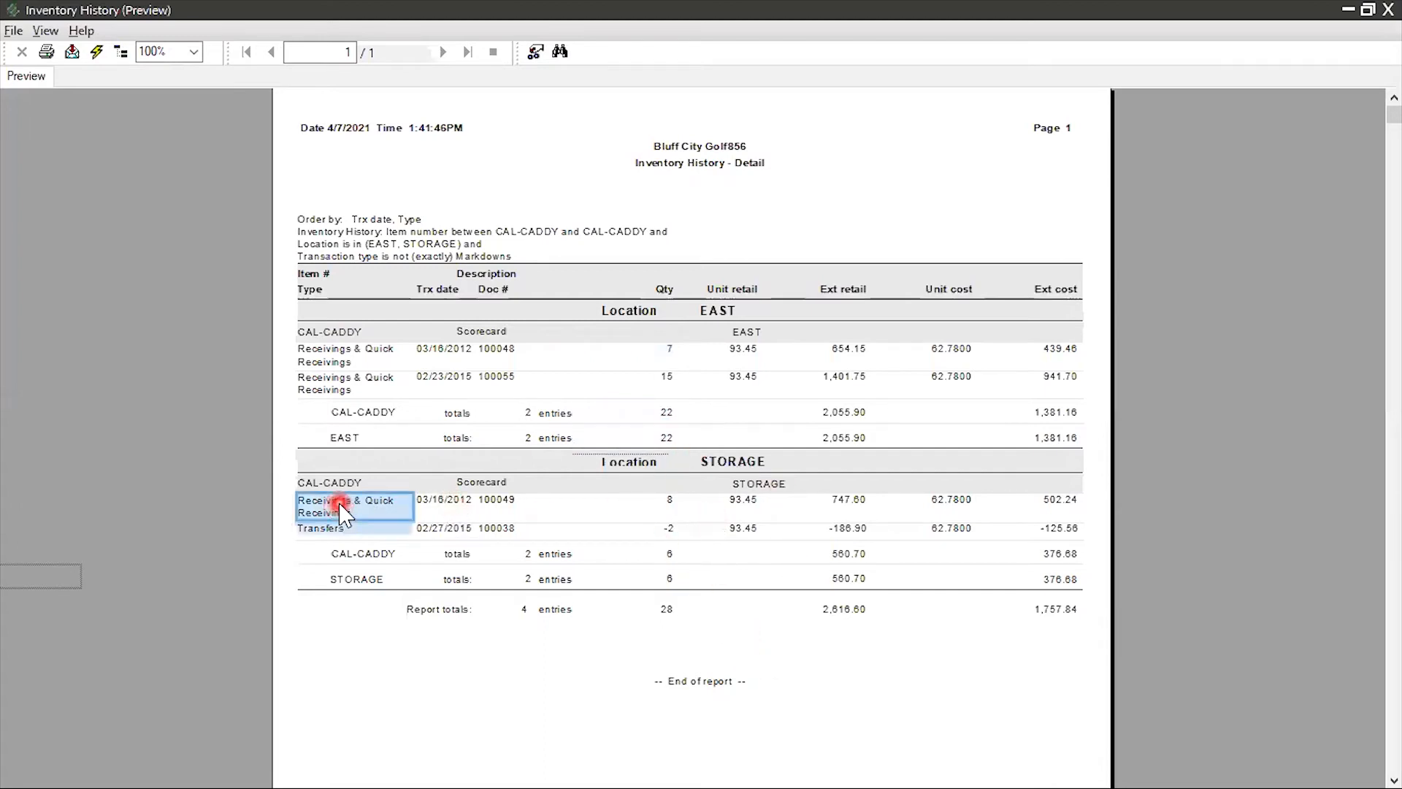
click(667, 501)
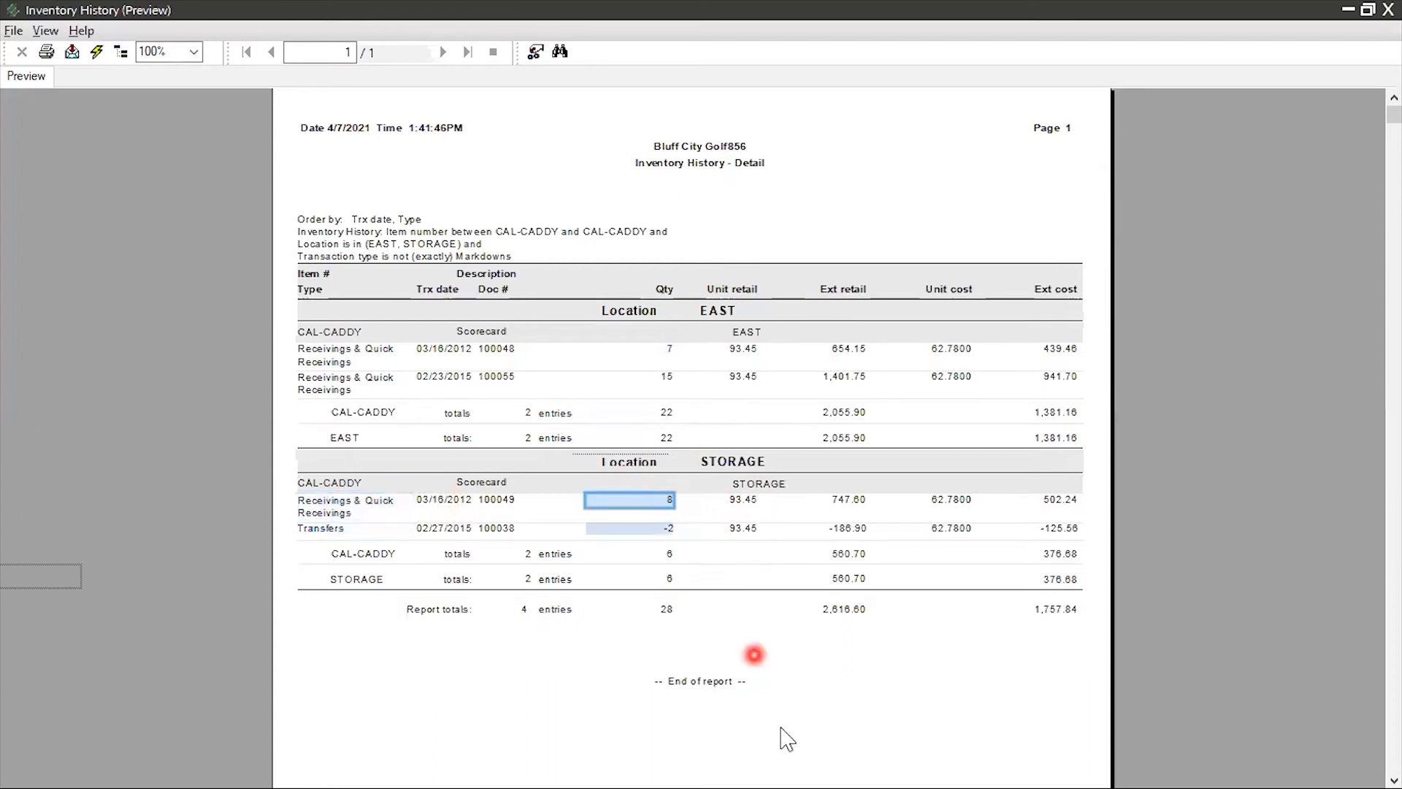
click(447, 529)
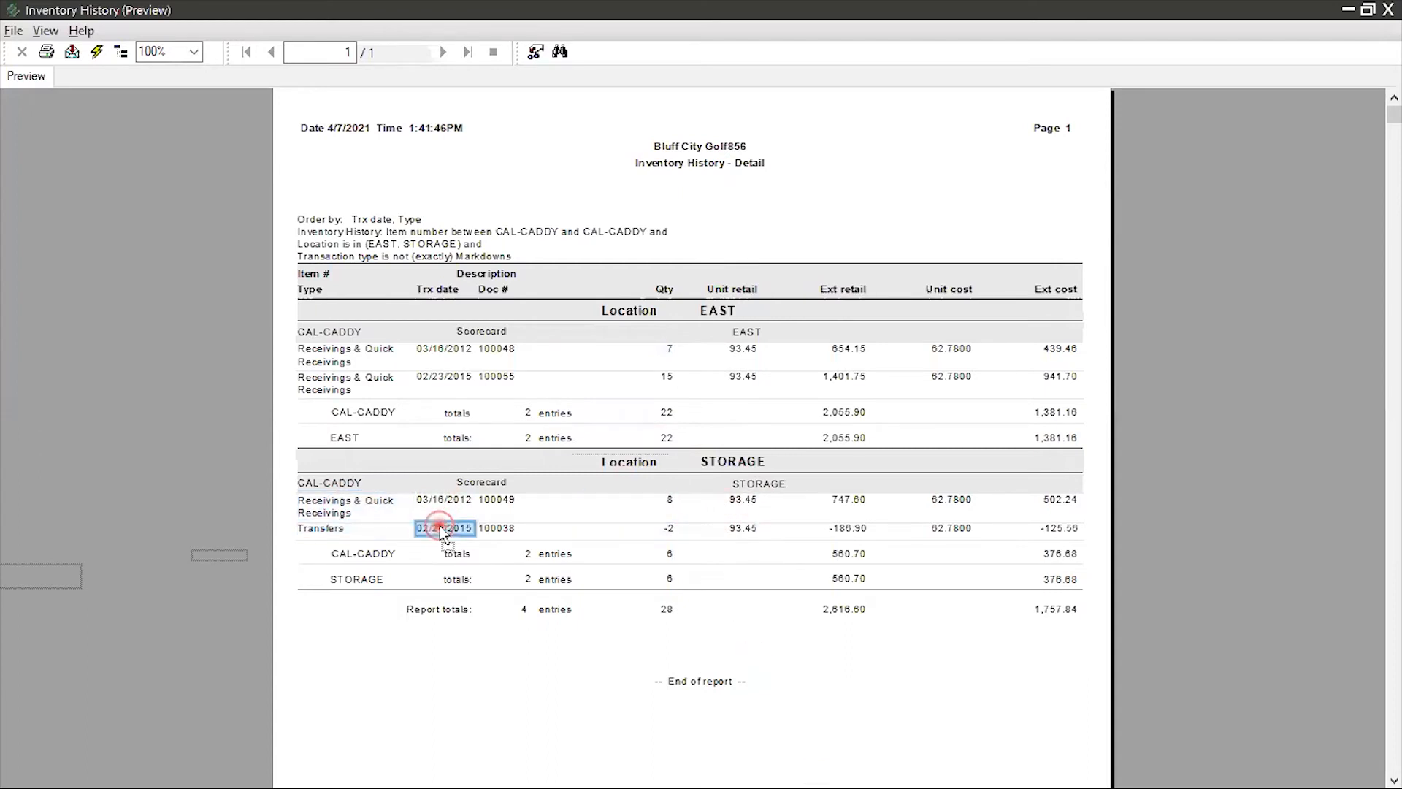
click(668, 529)
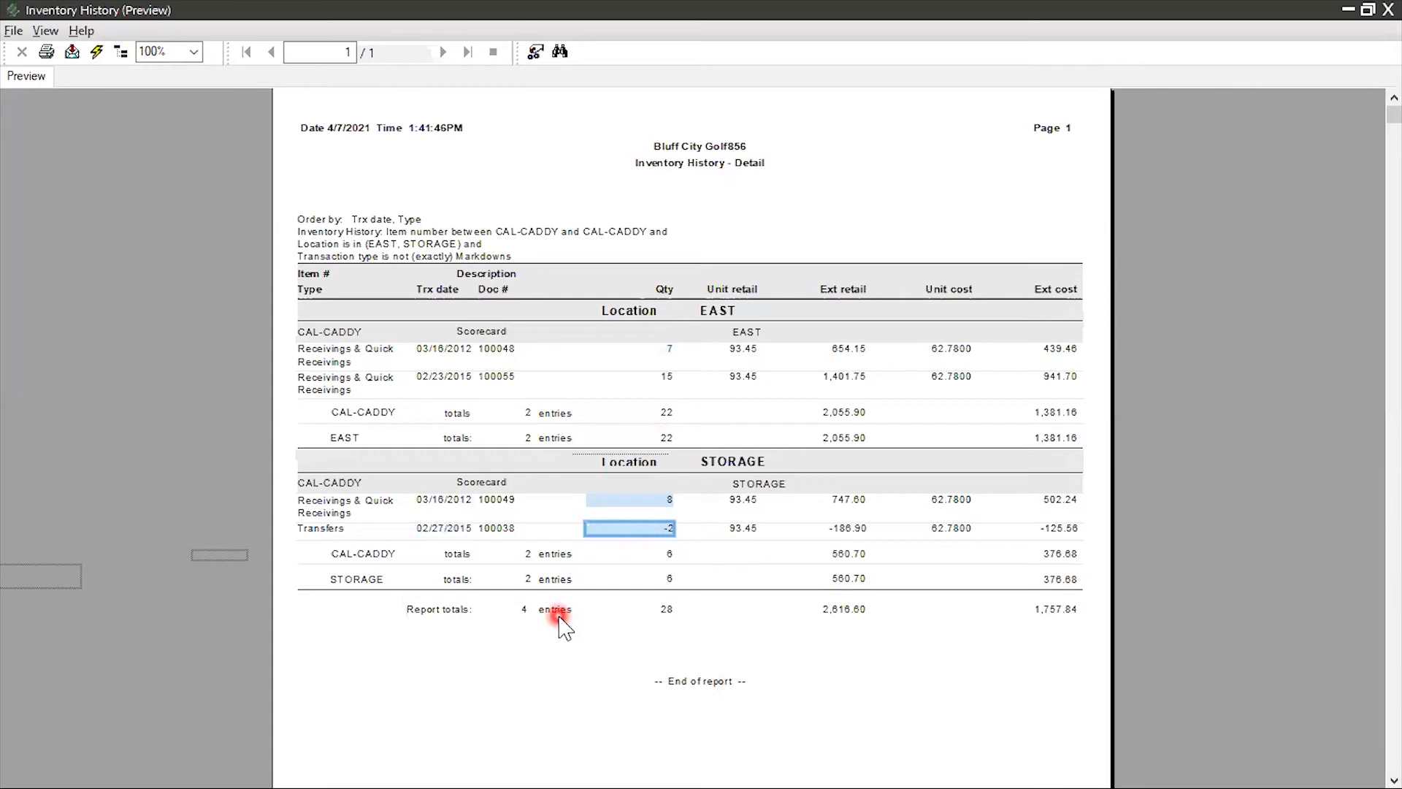
click(669, 556)
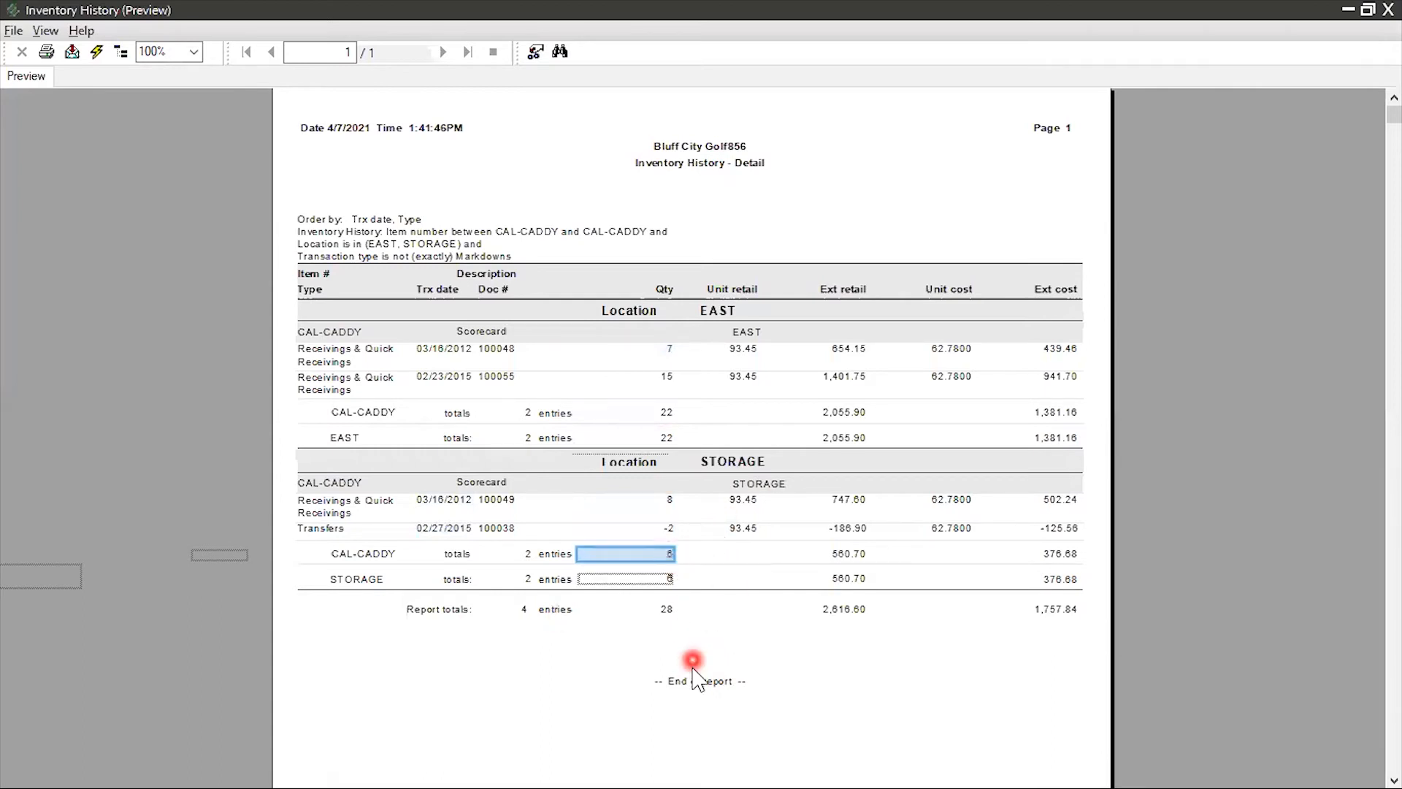
click(667, 610)
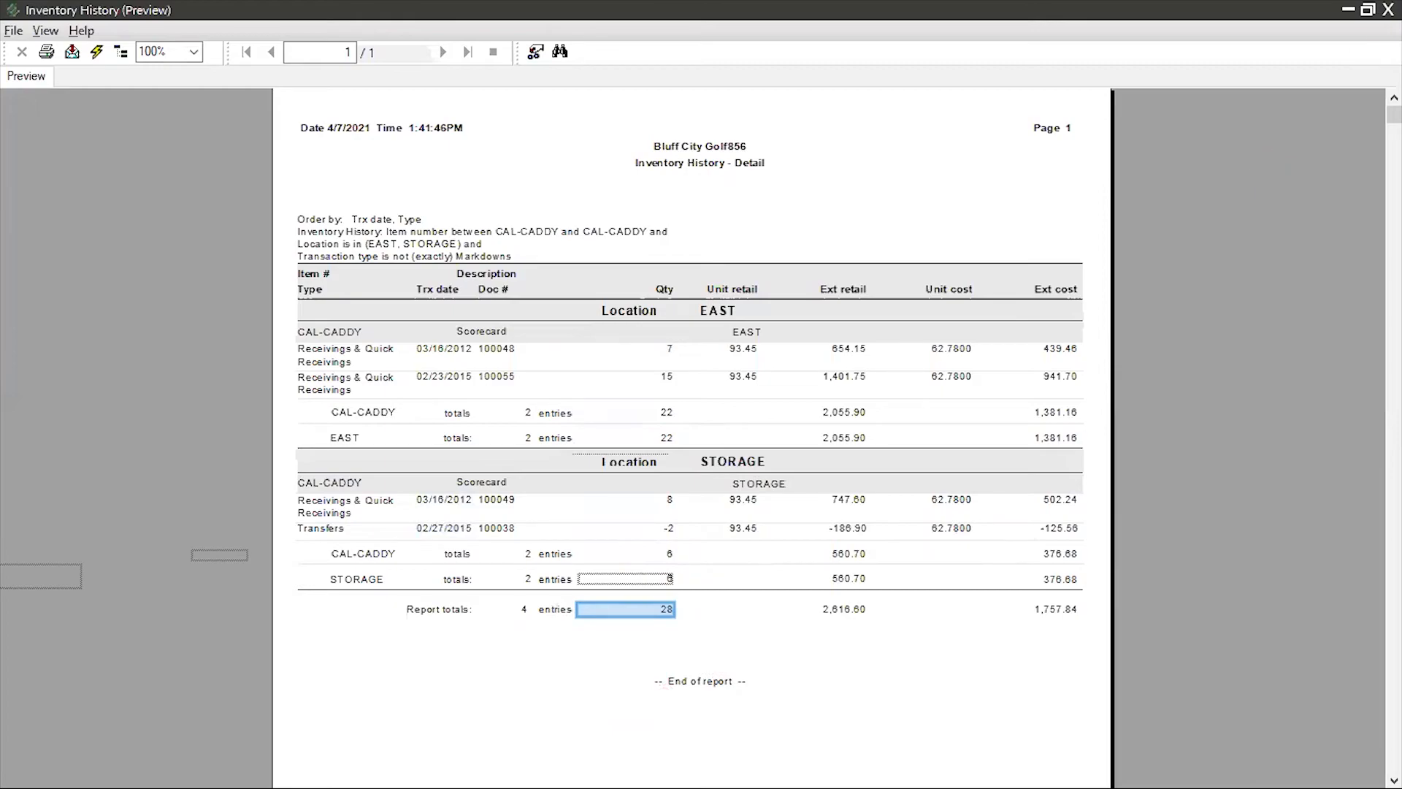
click(1388, 10)
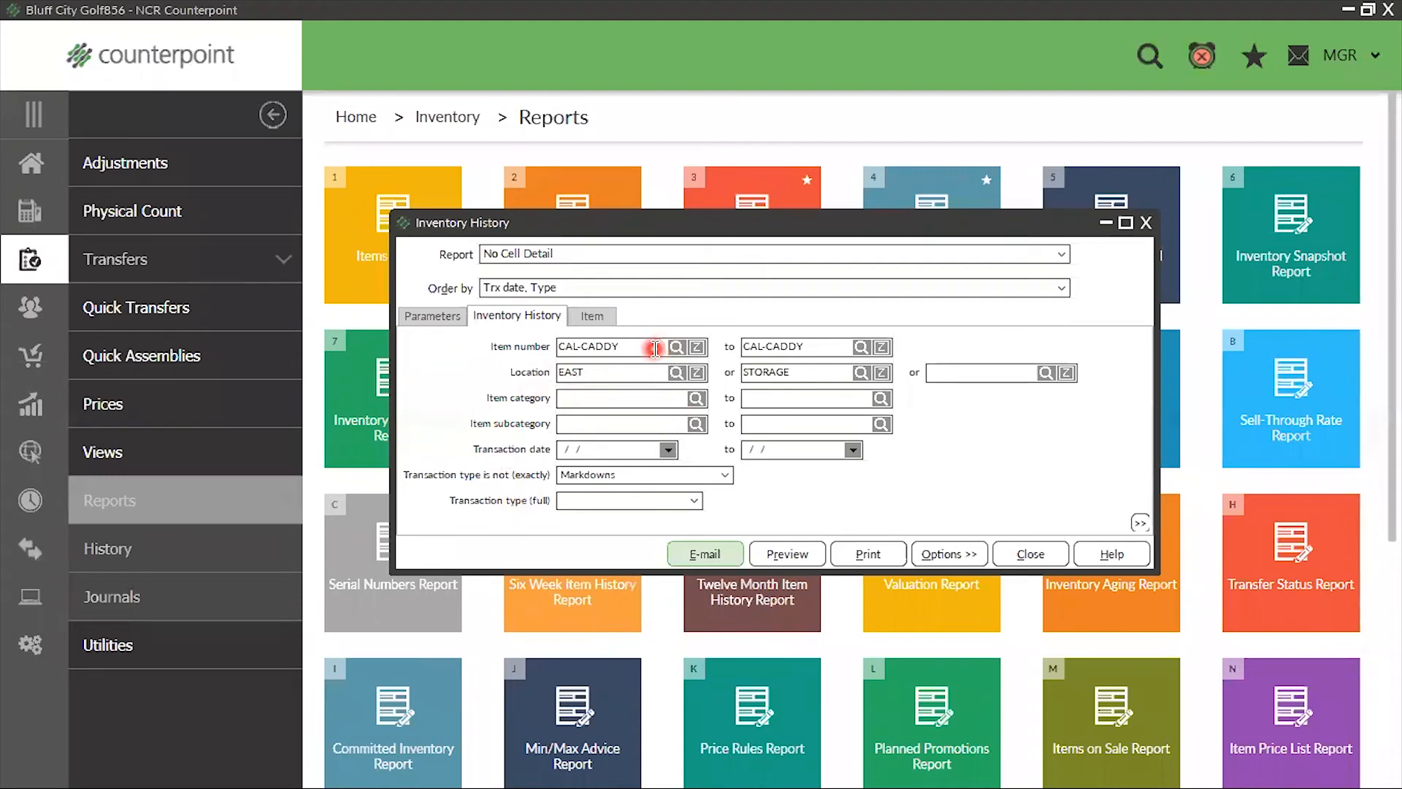
Change the item number range to ADM-JACKET through ADM-JACKET, finding the item with the keyword "wind"
click(617, 346)
click(677, 347)
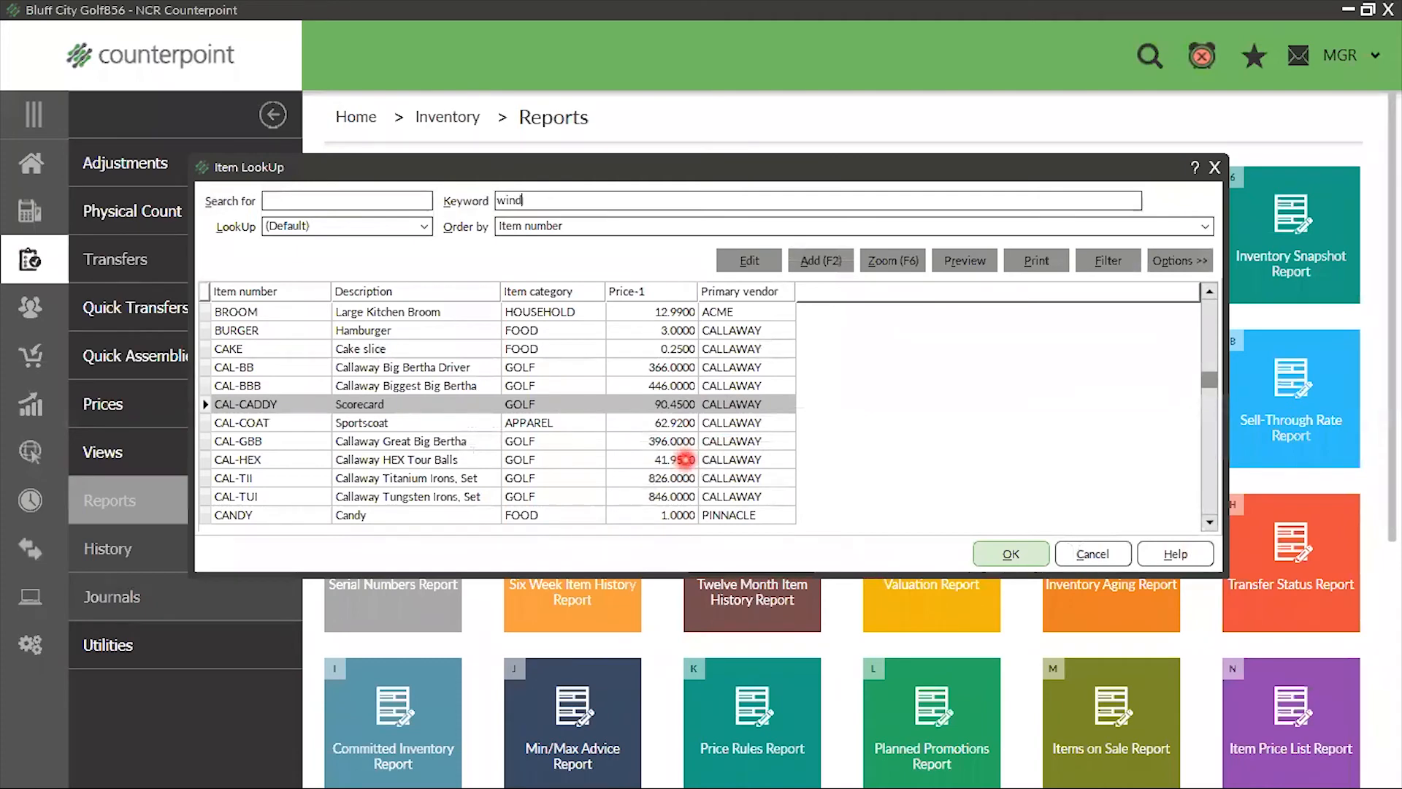
key(Return)
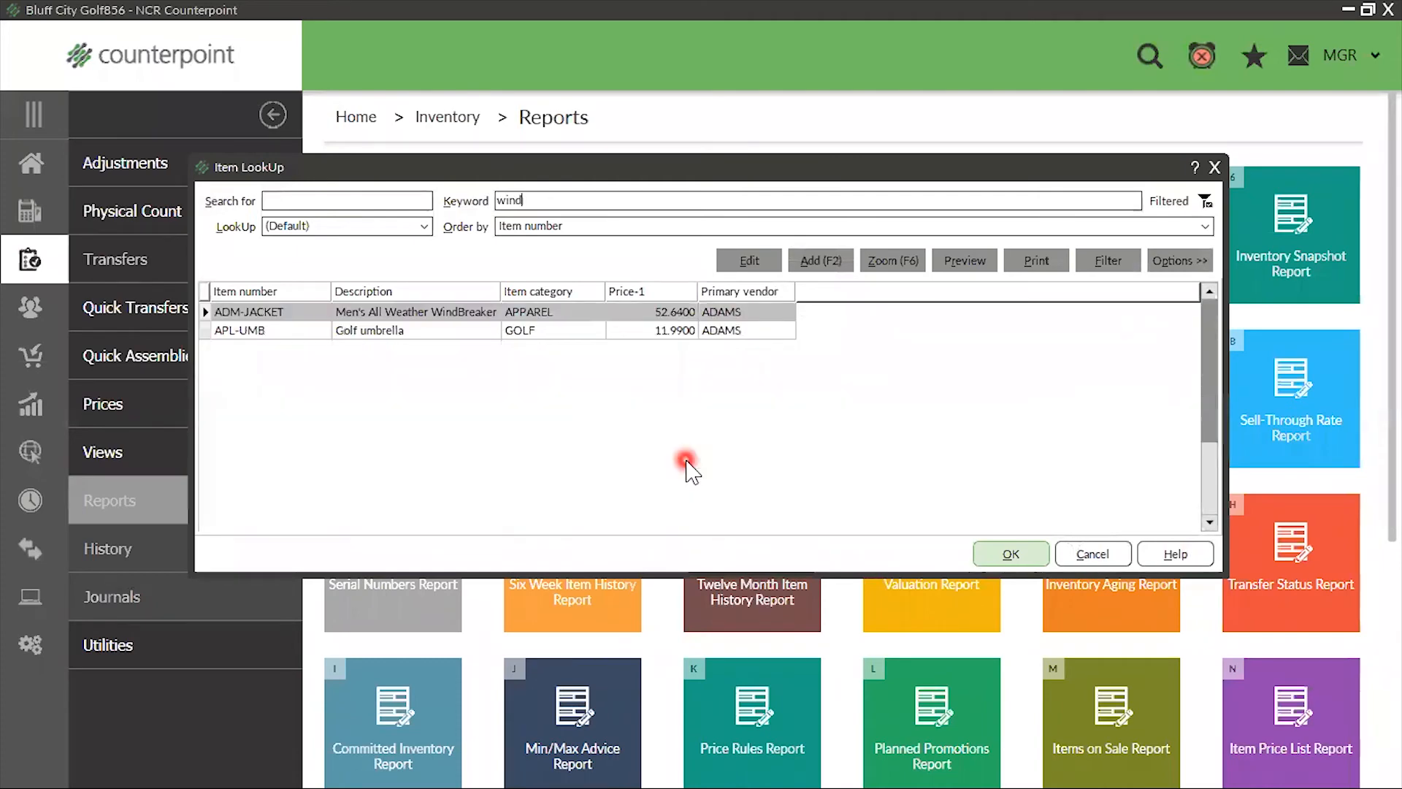
click(1010, 555)
click(863, 347)
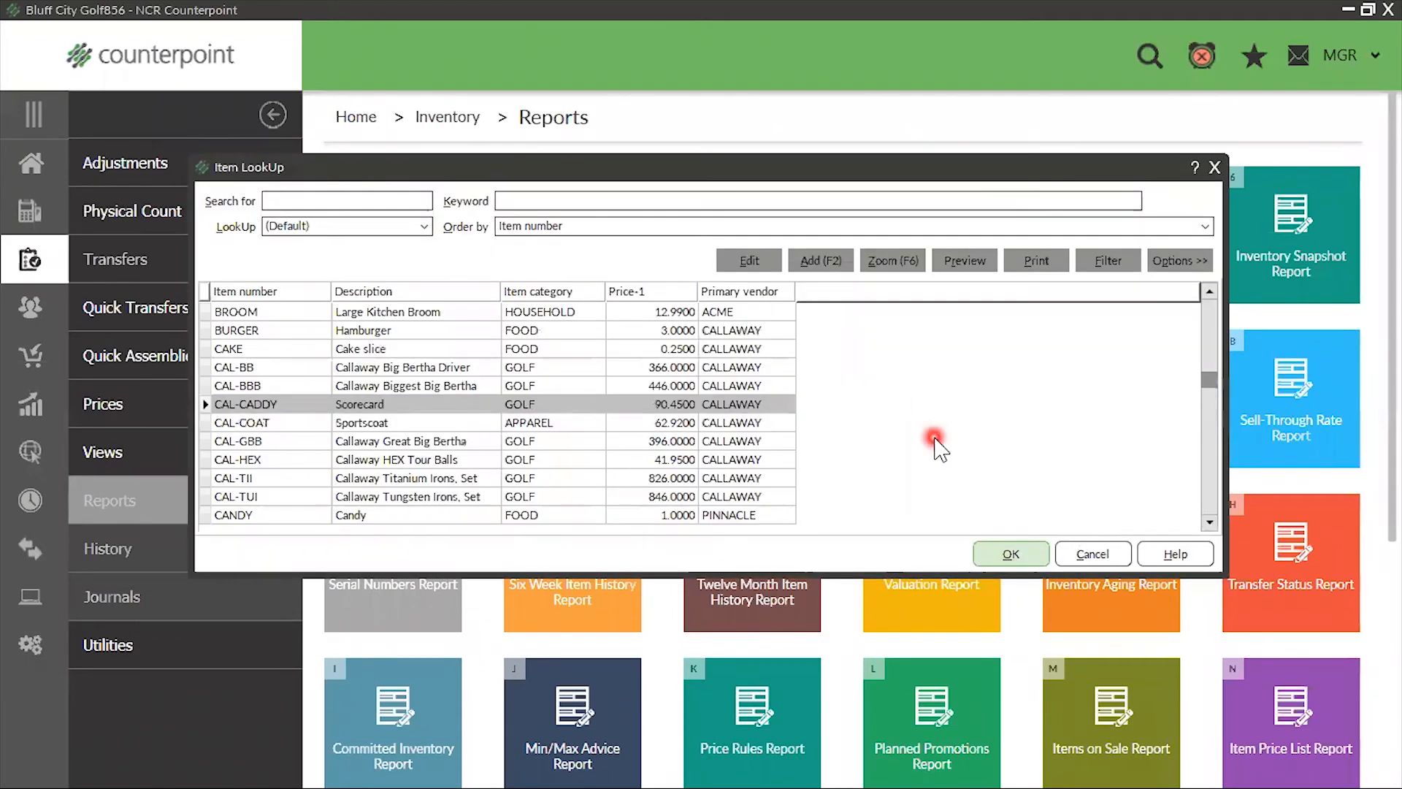
key(Return)
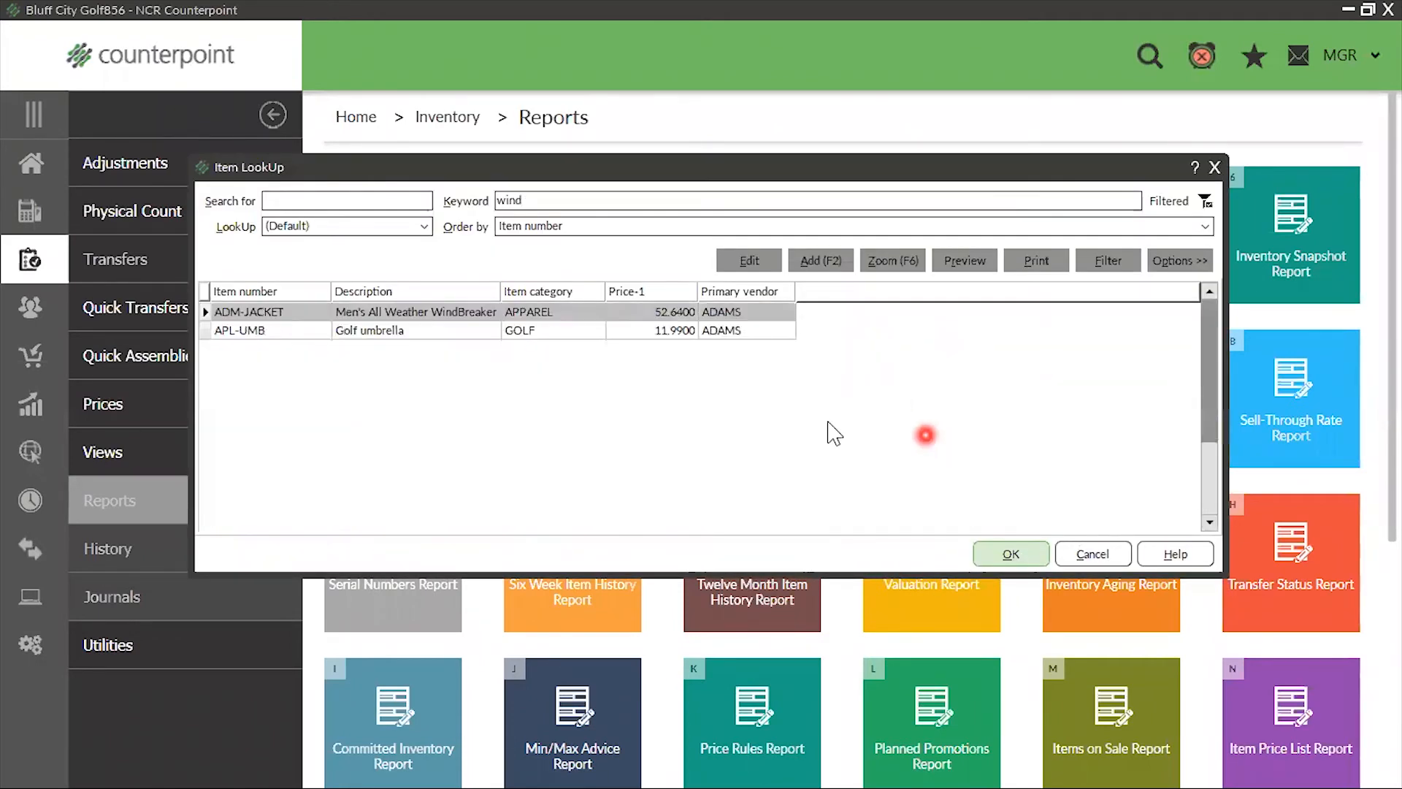
click(1011, 554)
Clear the EAST and STORAGE values from the Location filter and preview the Inventory History report
click(620, 373)
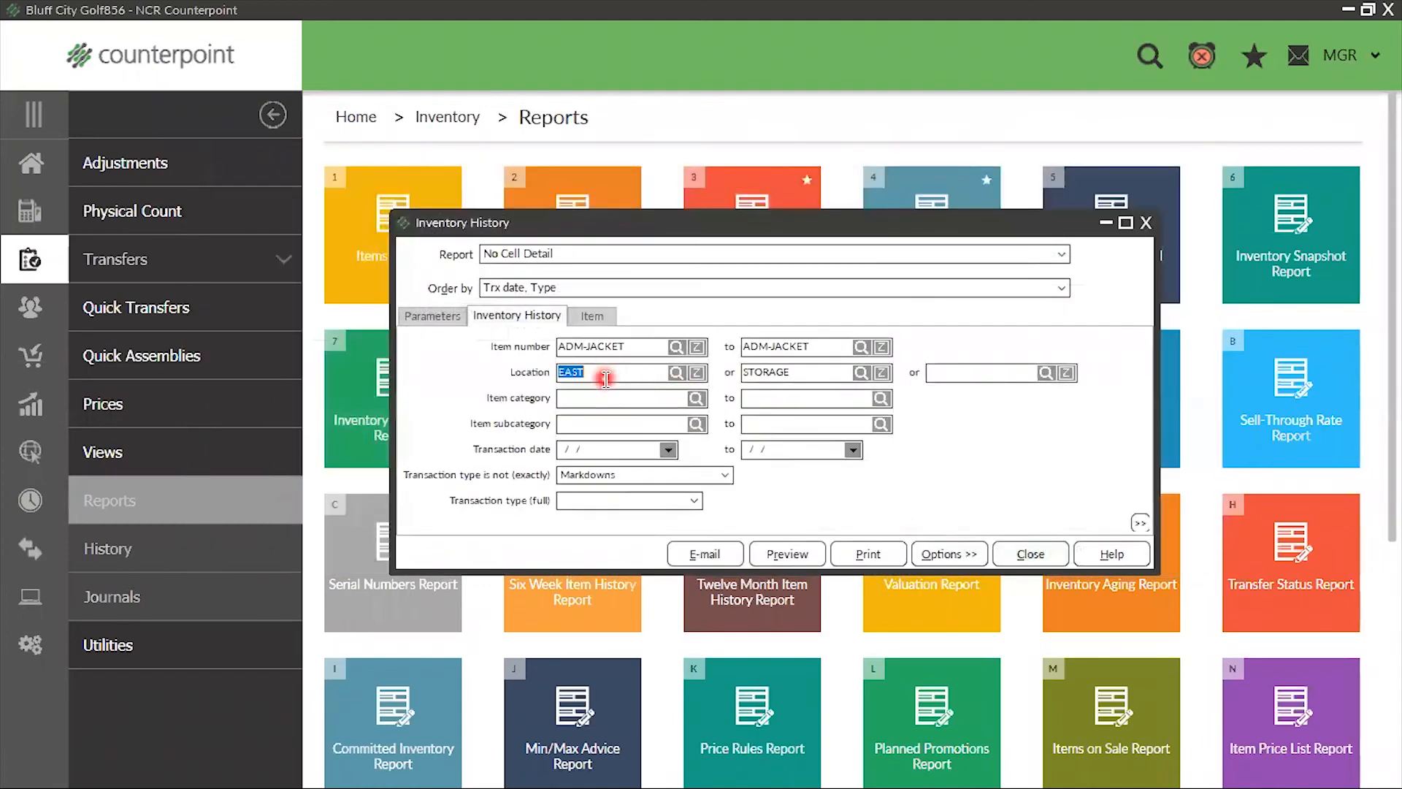
key(Delete)
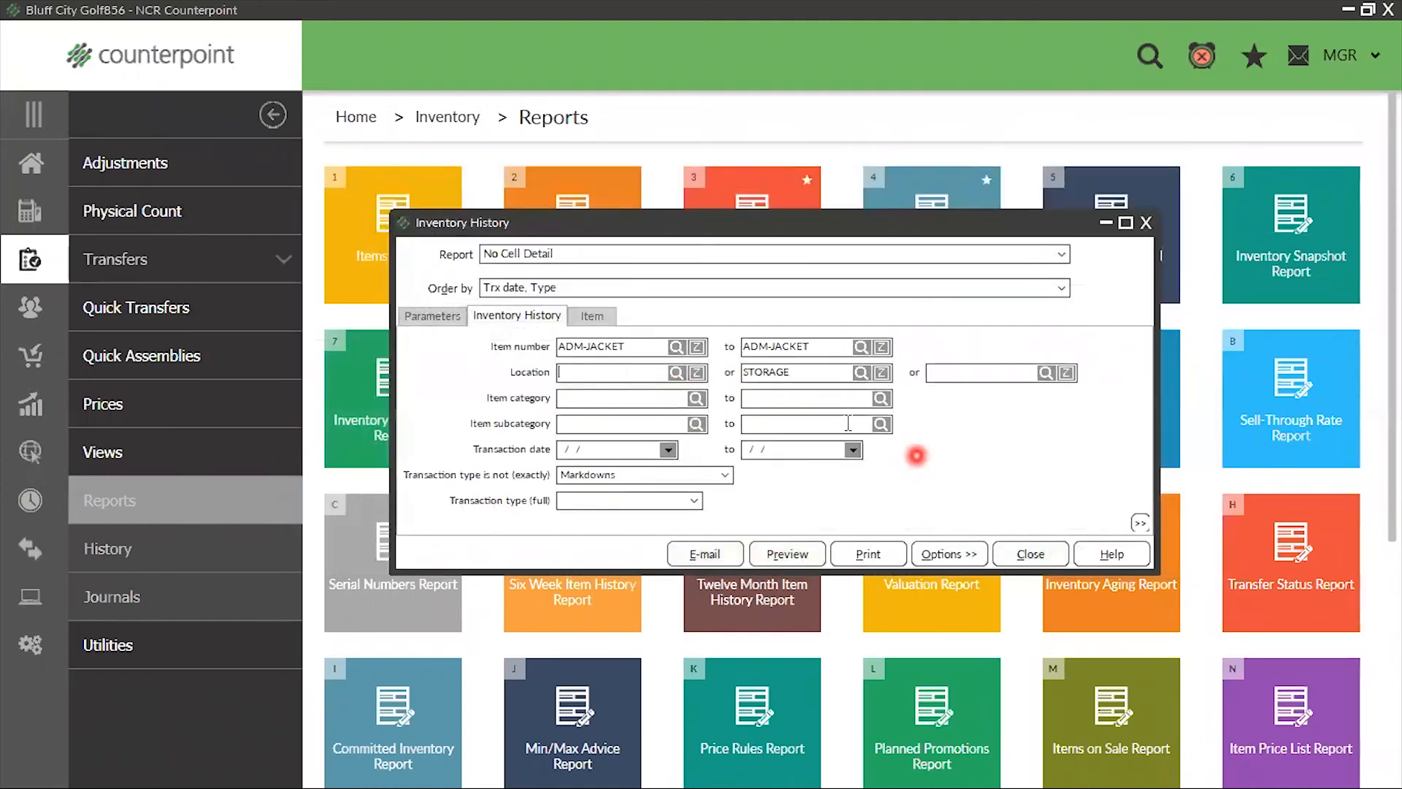
double_click(789, 373)
key(Delete)
click(782, 563)
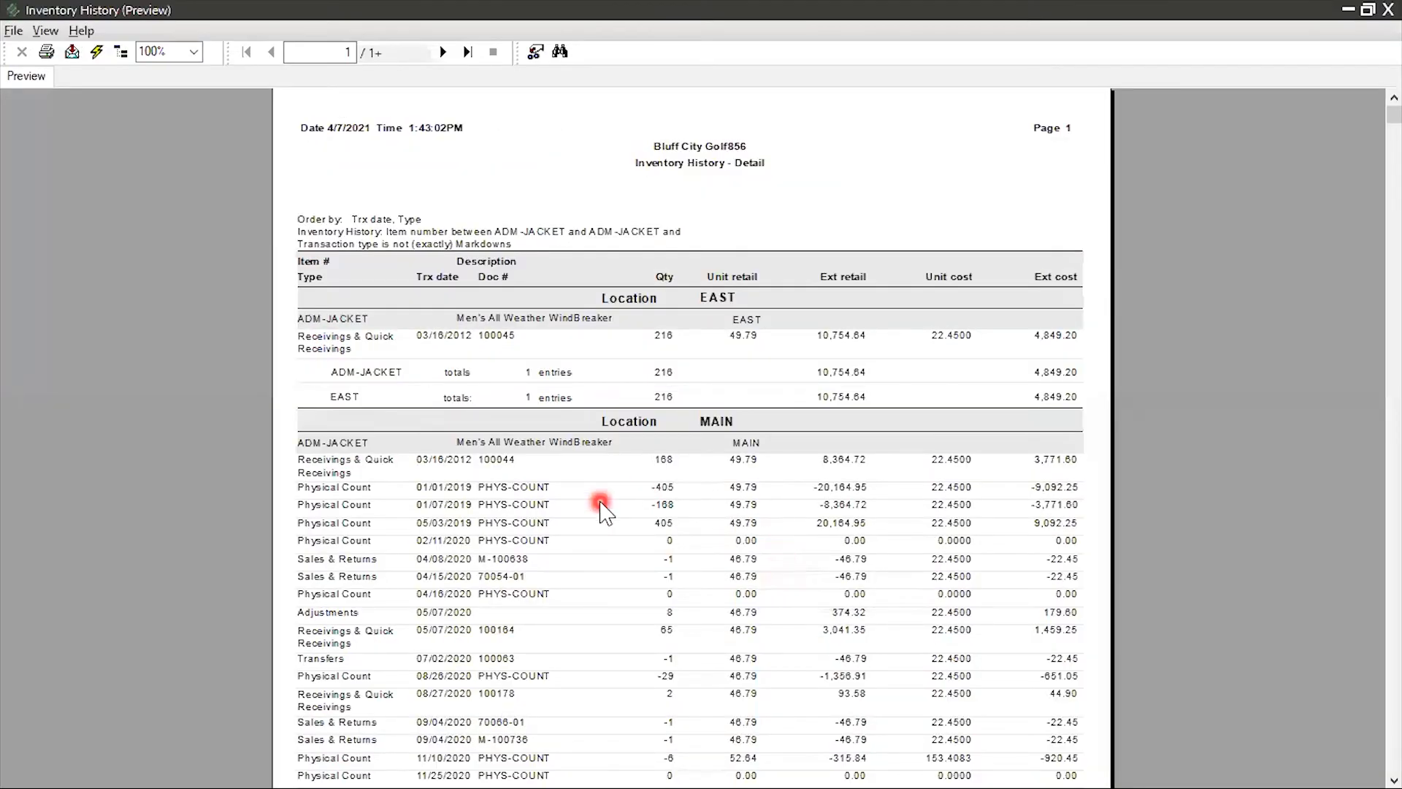
Examine the 2019 physical count entries and their quantities for ADM-JACKET at the MAIN location
scroll(597, 504, down, 3)
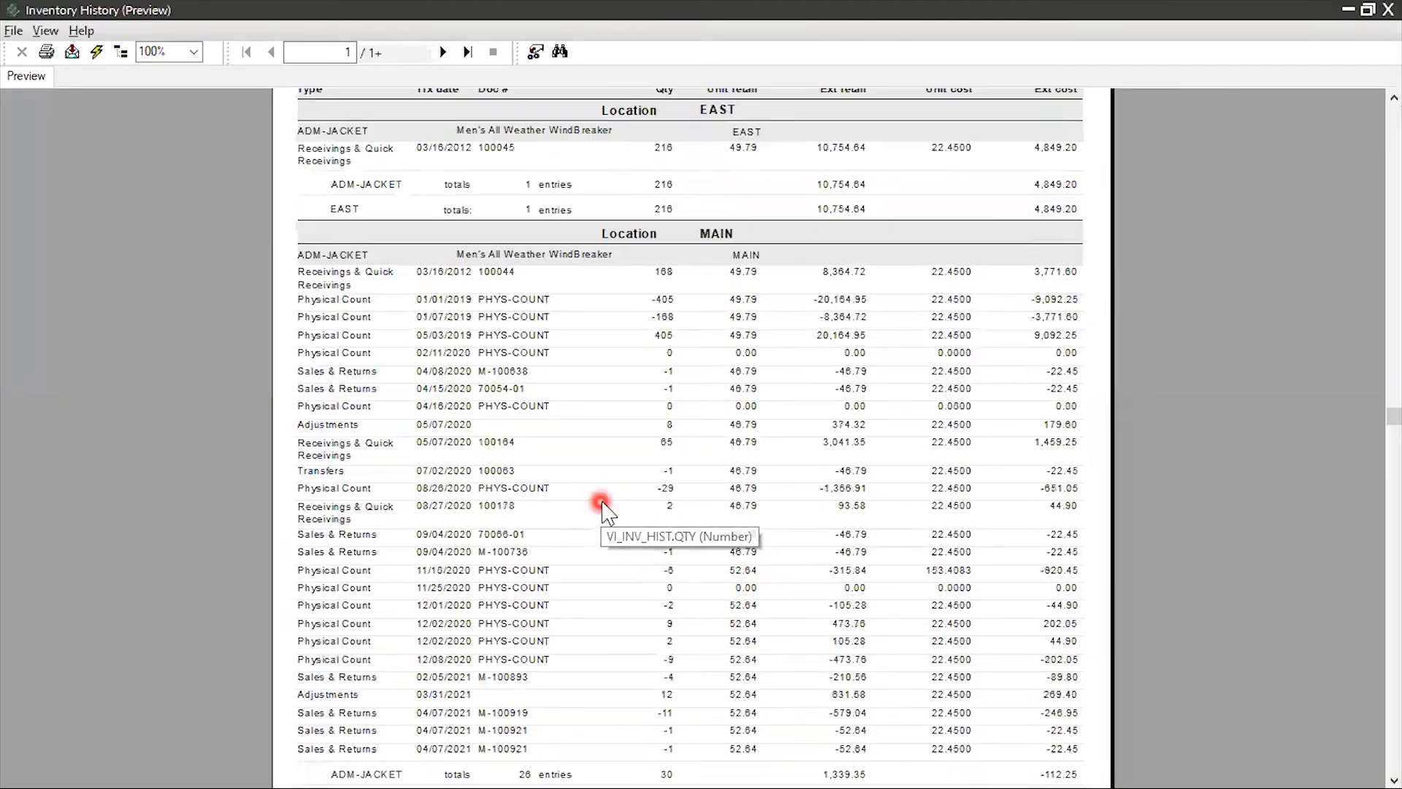
click(507, 296)
click(665, 303)
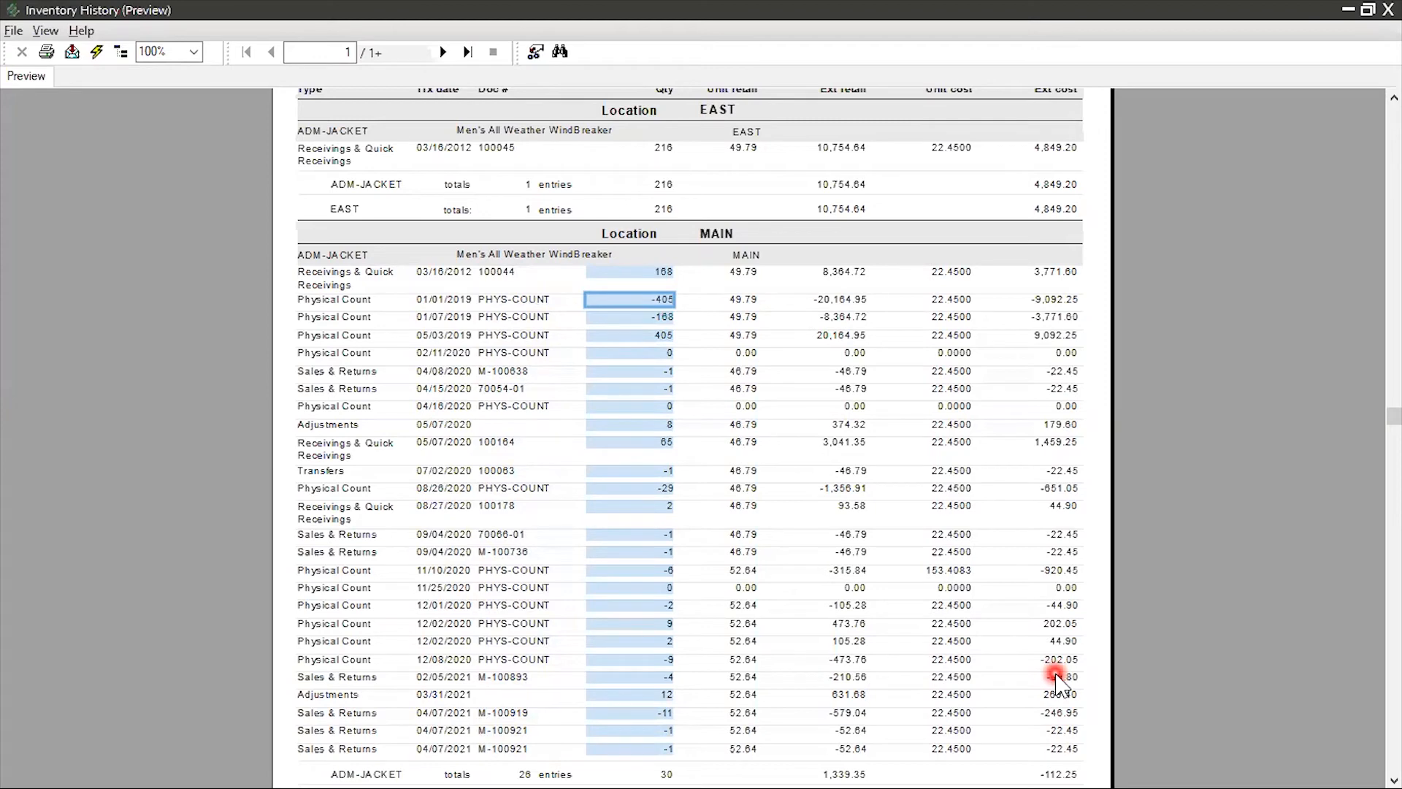
click(638, 318)
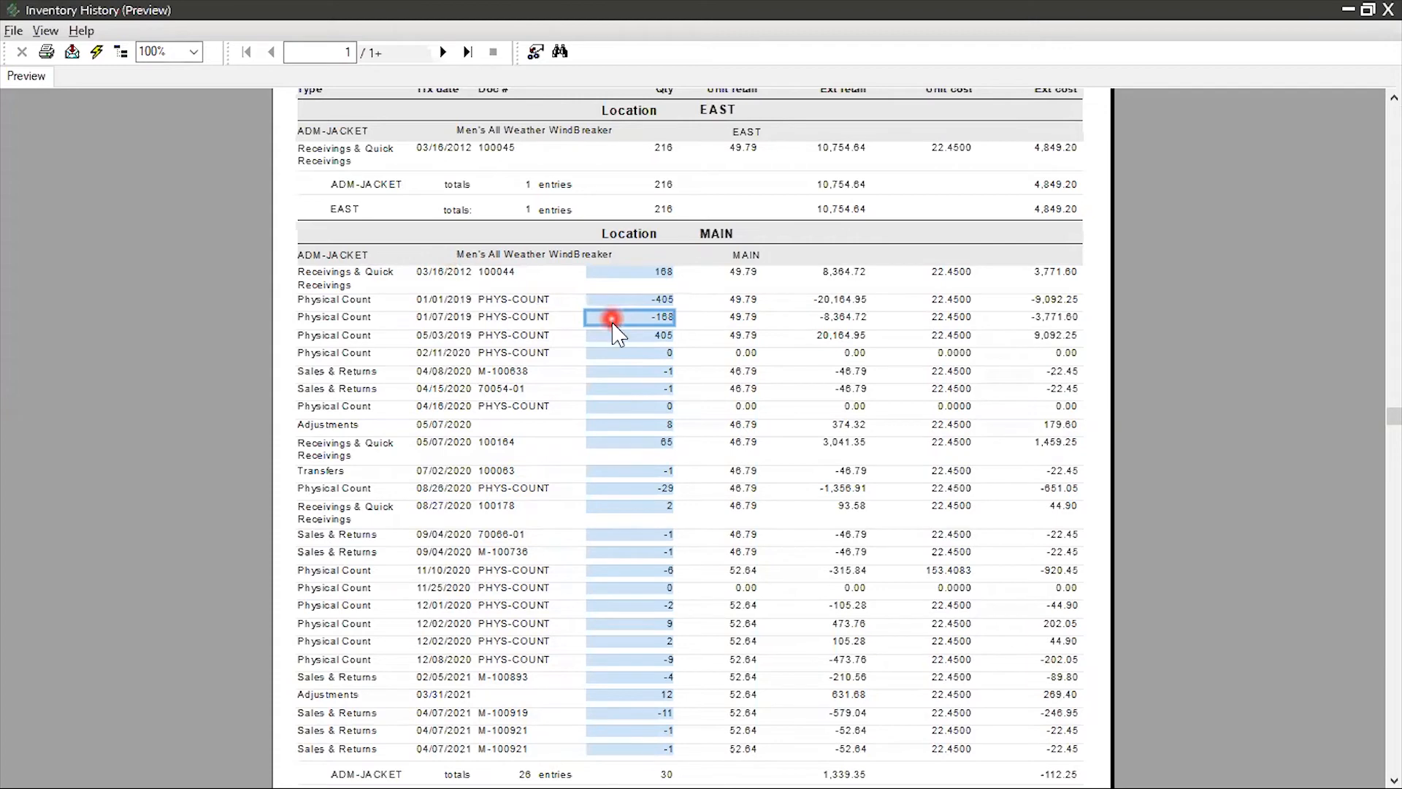
click(619, 335)
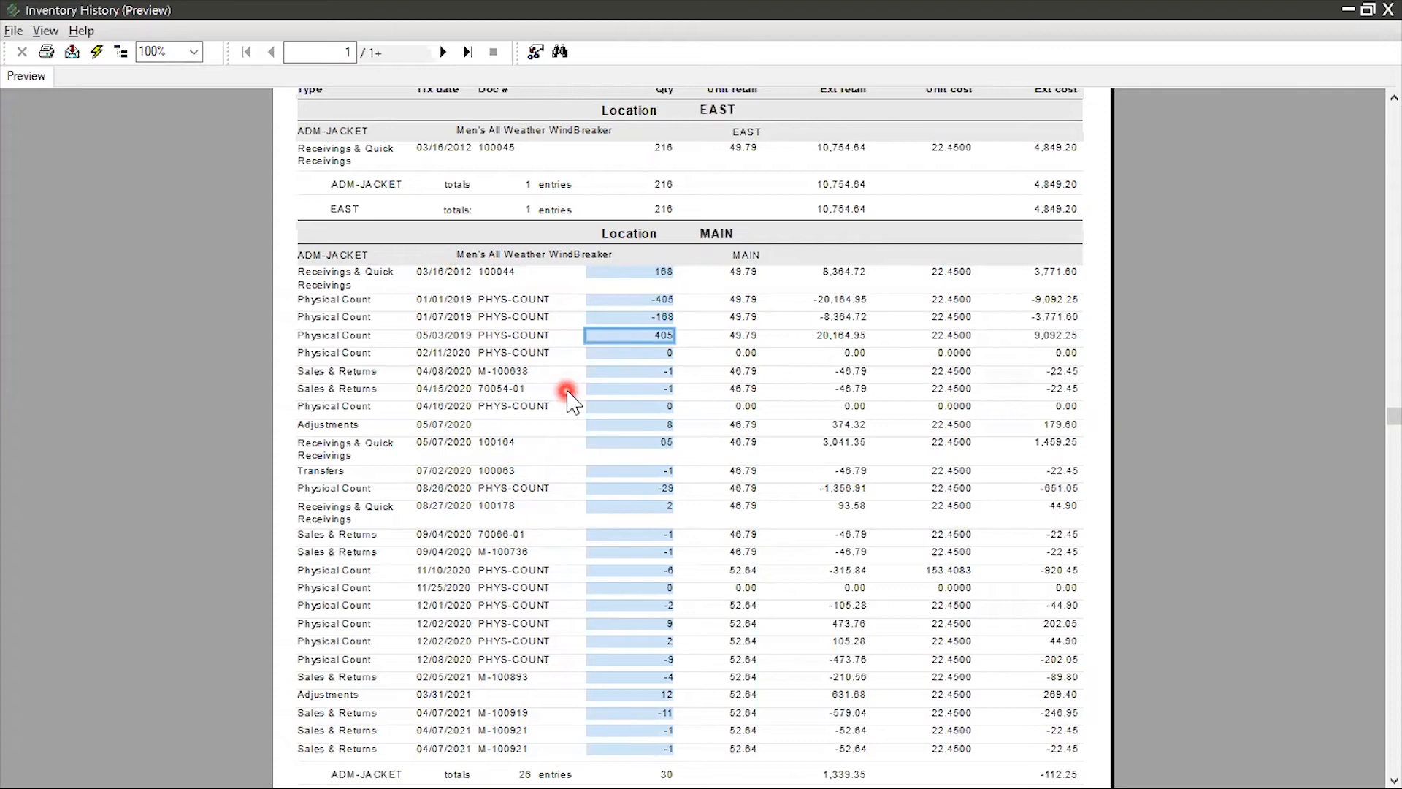
Compare the unit costs of the ADM-JACKET receiving entries at the EAST and MAIN locations
scroll(611, 409, up, 3)
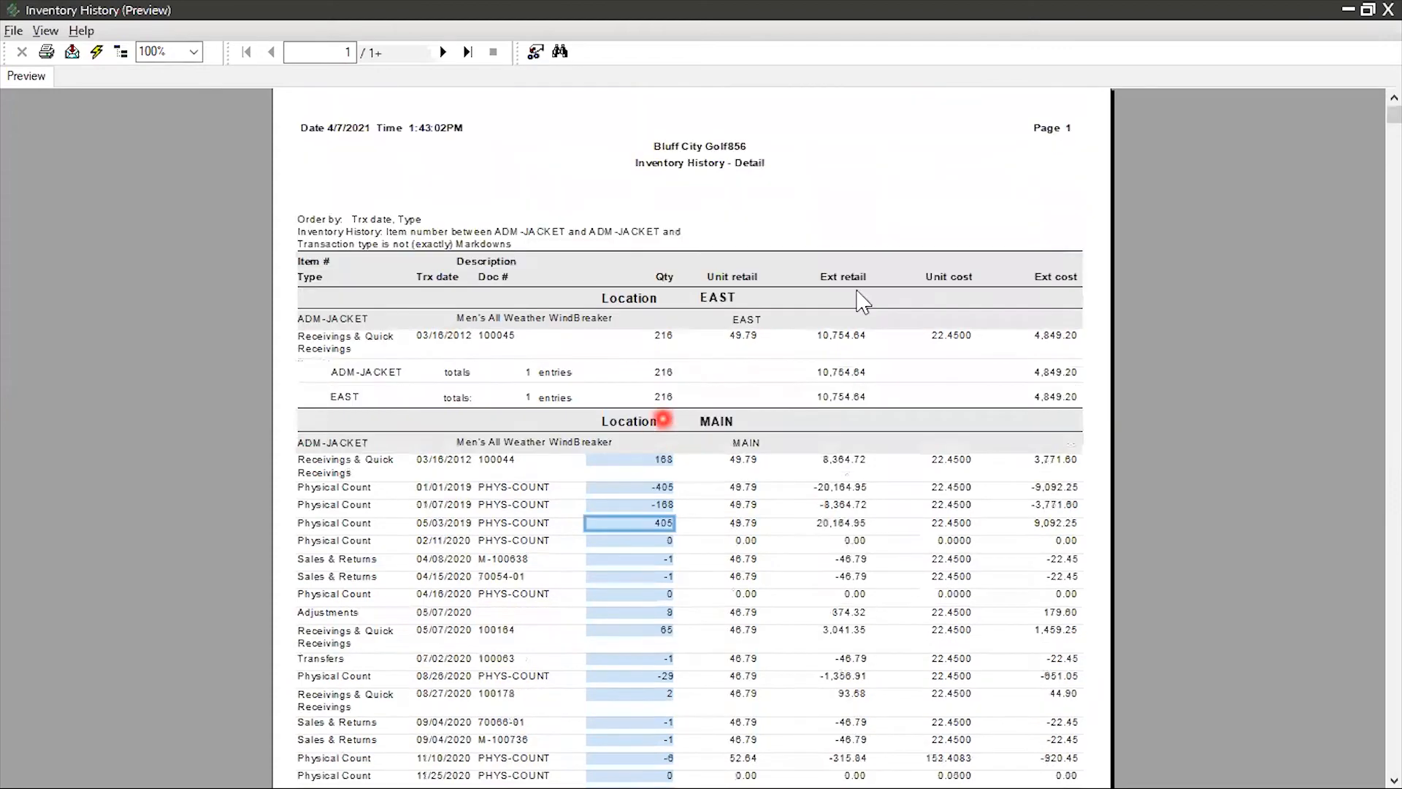
click(963, 336)
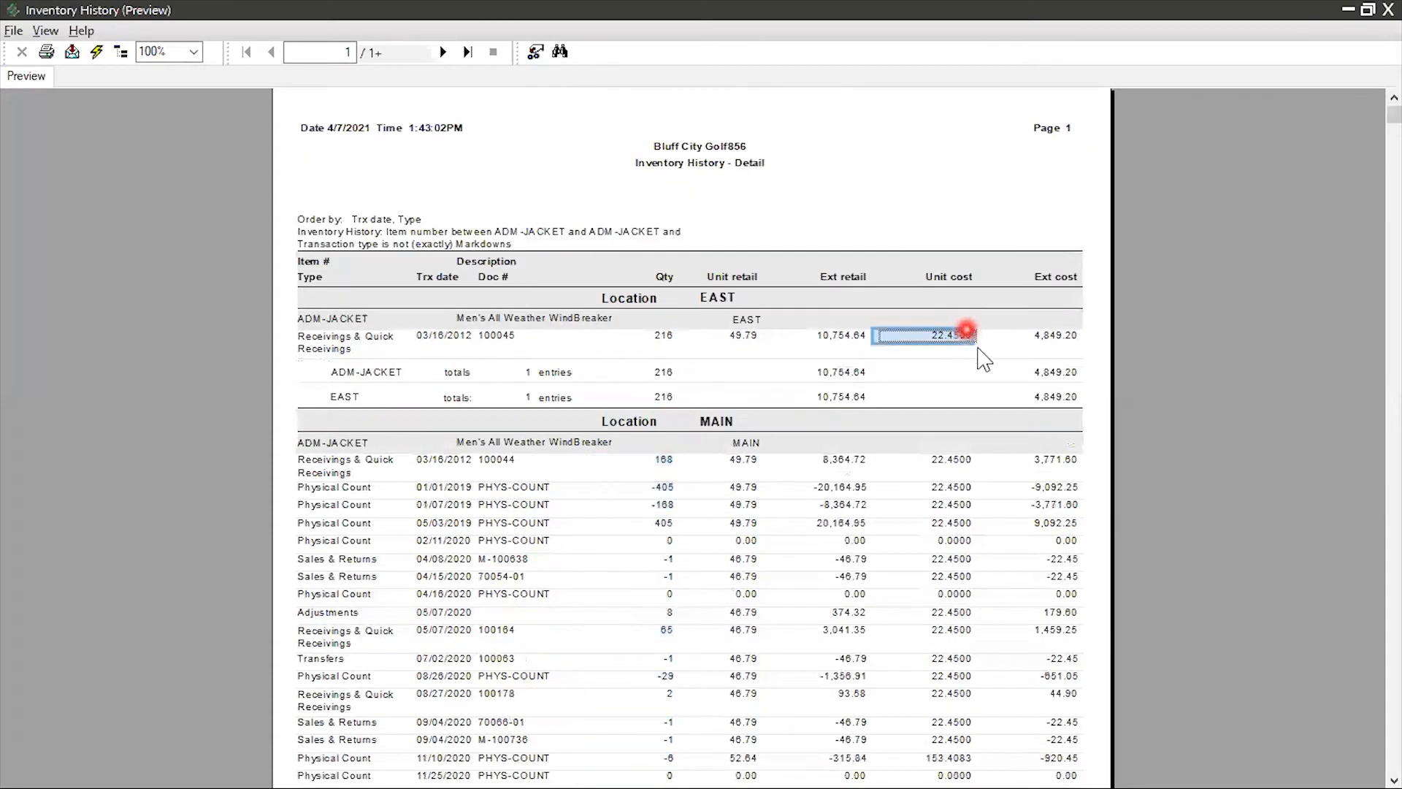
click(965, 462)
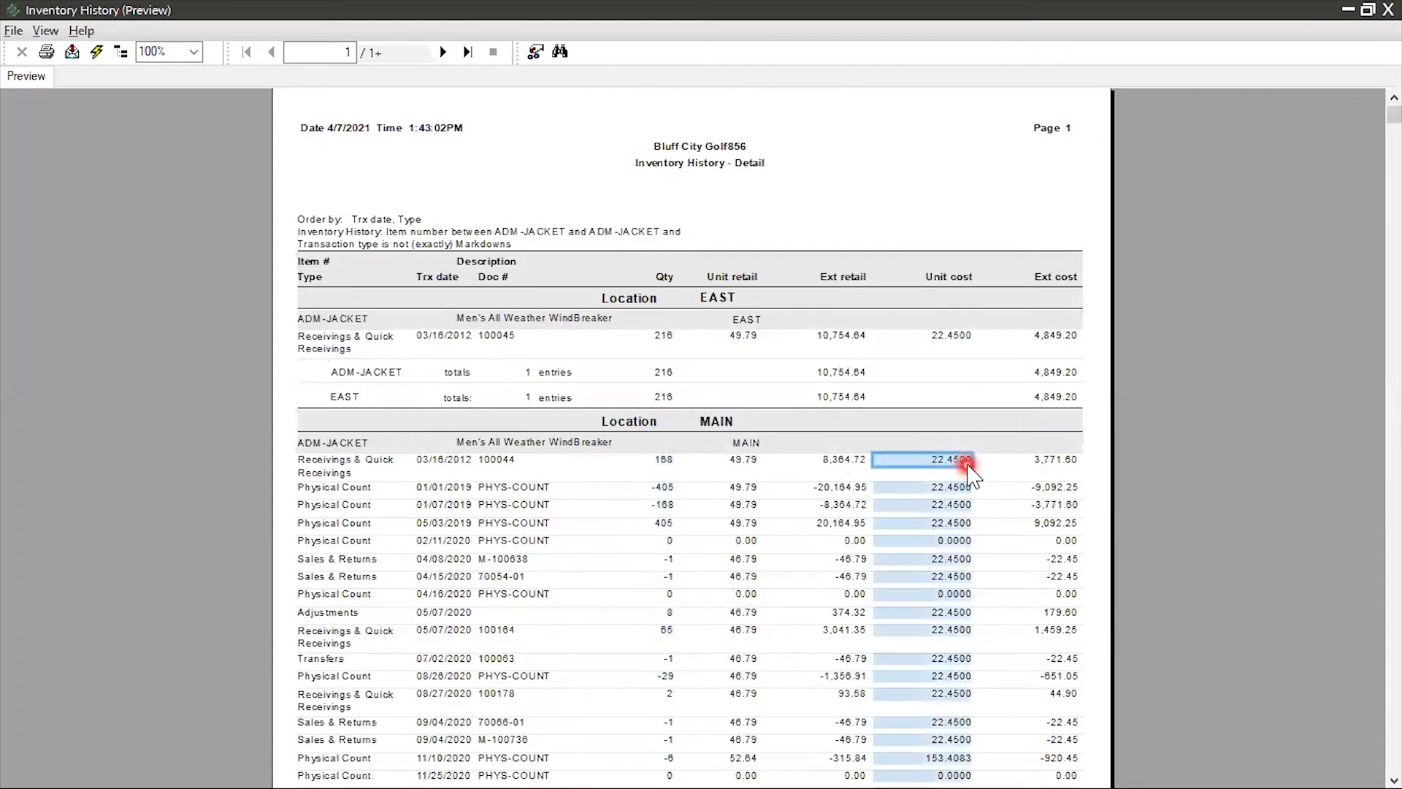
Check the transaction type and unit cost of the ADM-JACKET entry at the EAST location
click(950, 325)
click(306, 340)
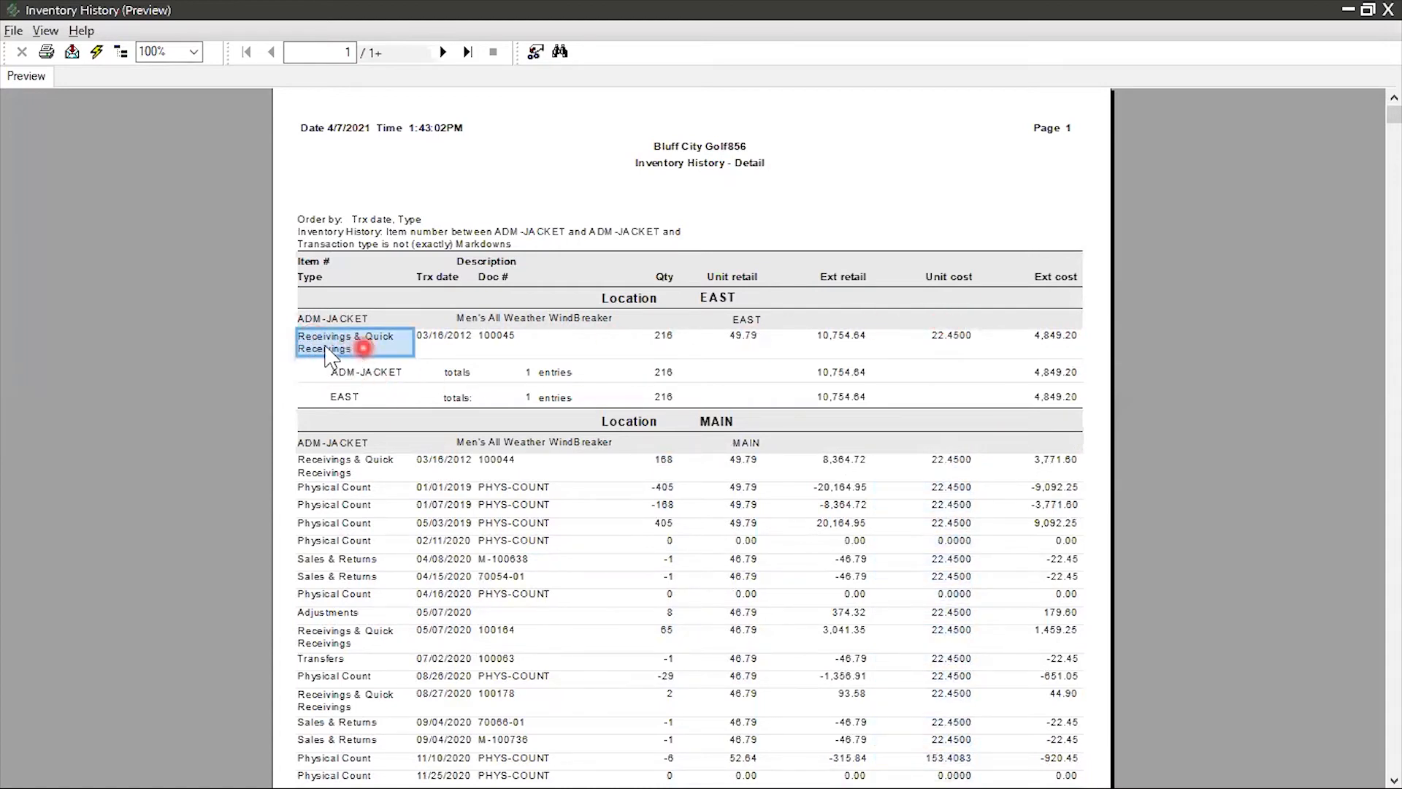
click(963, 338)
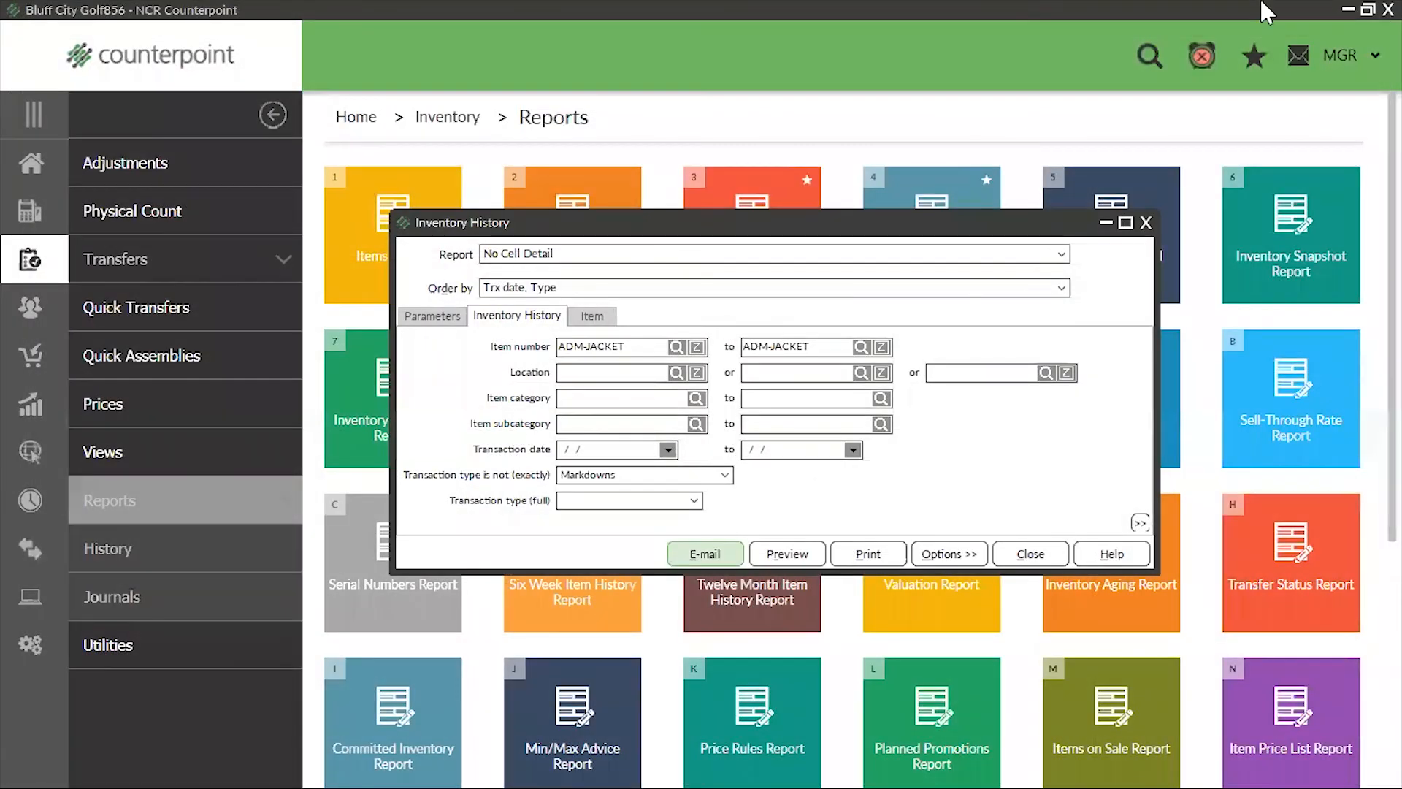
Close the Inventory History report and open the Retail Value Report
click(1146, 222)
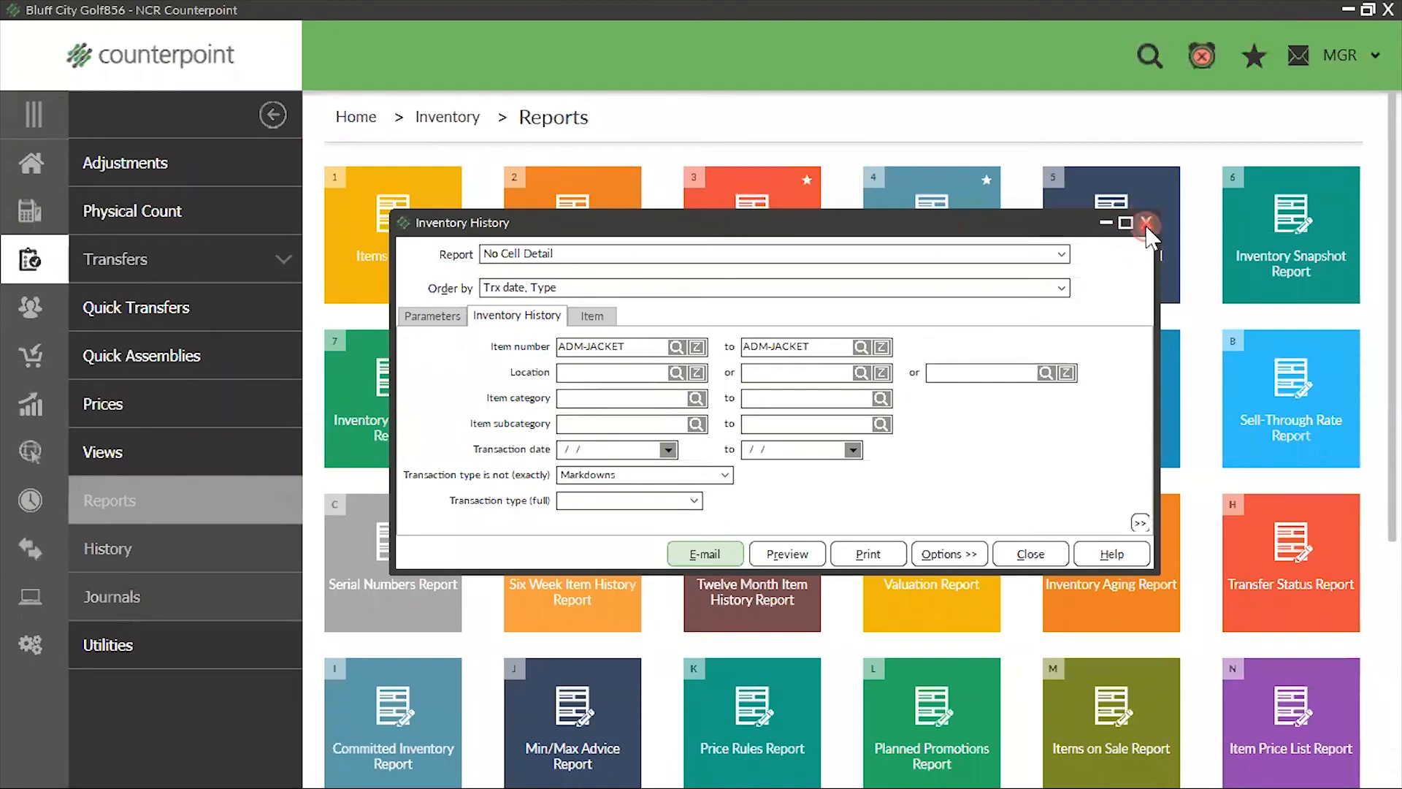
click(186, 618)
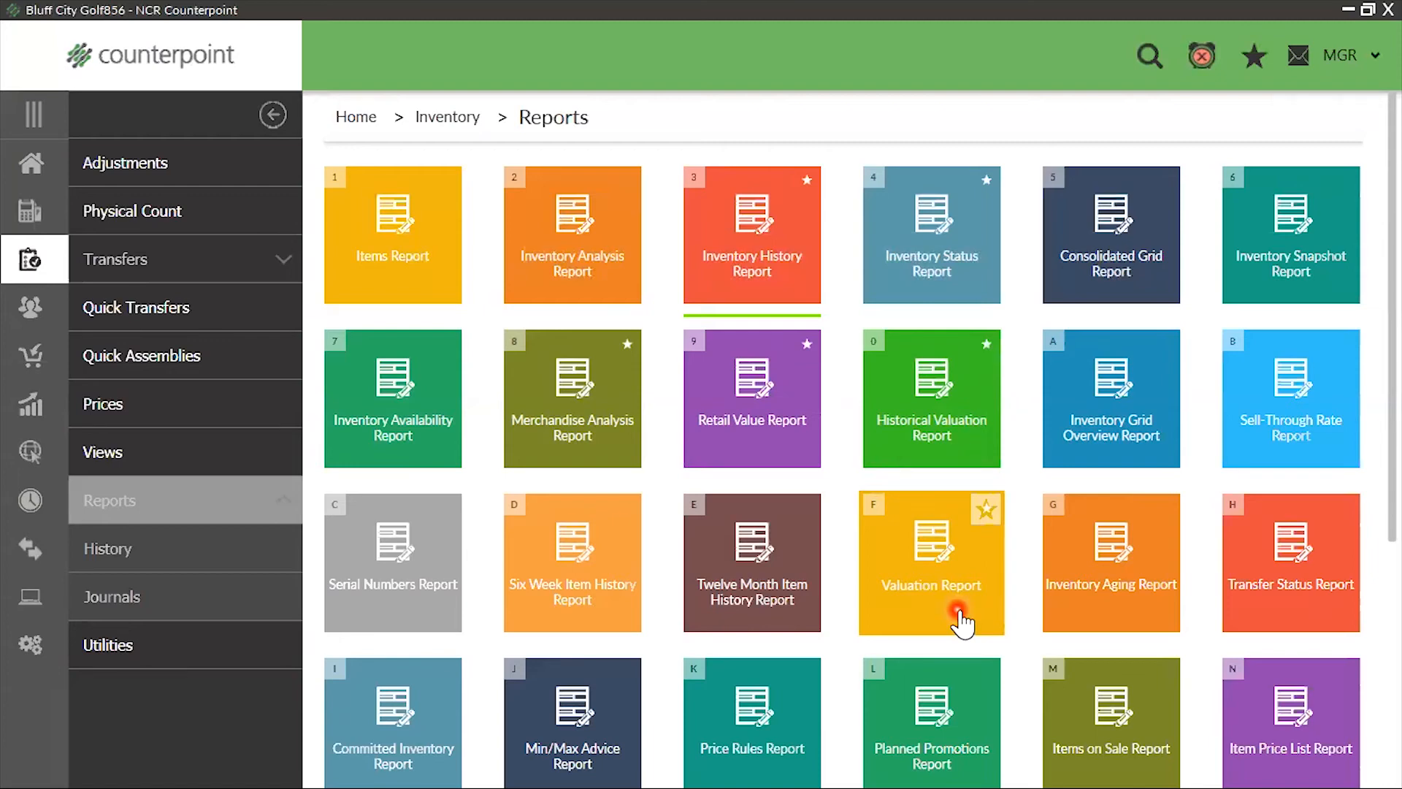
click(780, 464)
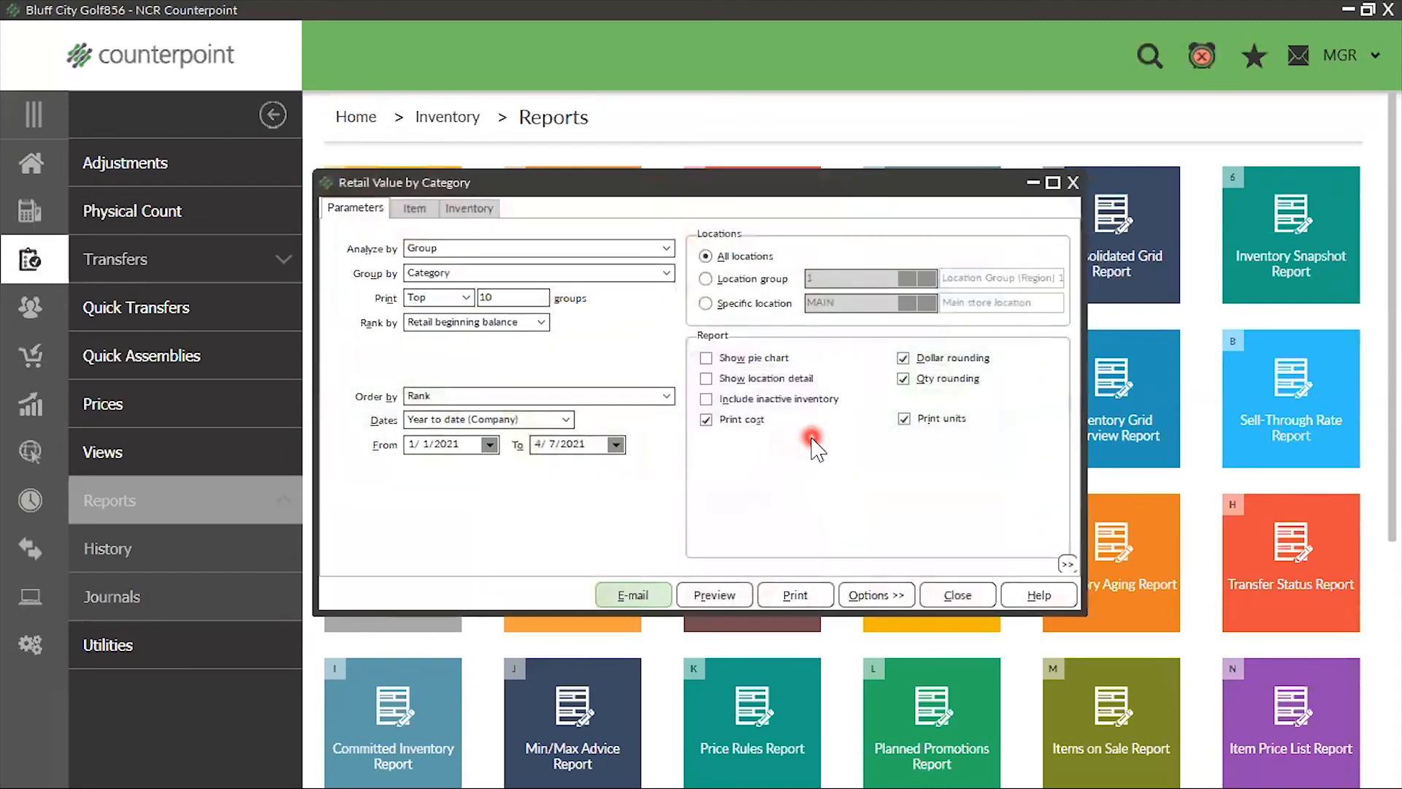
Set the Retail Value report to analyze by Item and print All items
click(633, 251)
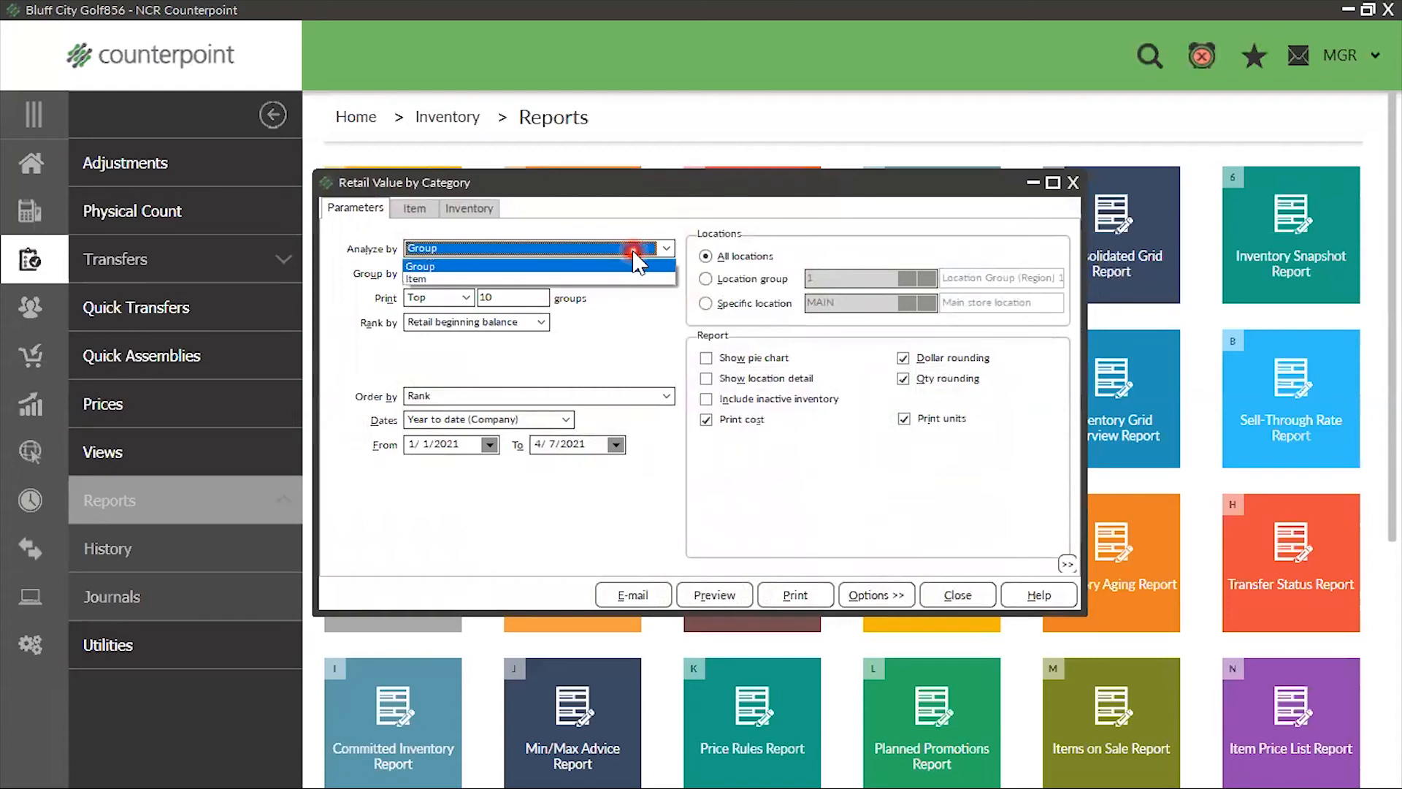
click(531, 279)
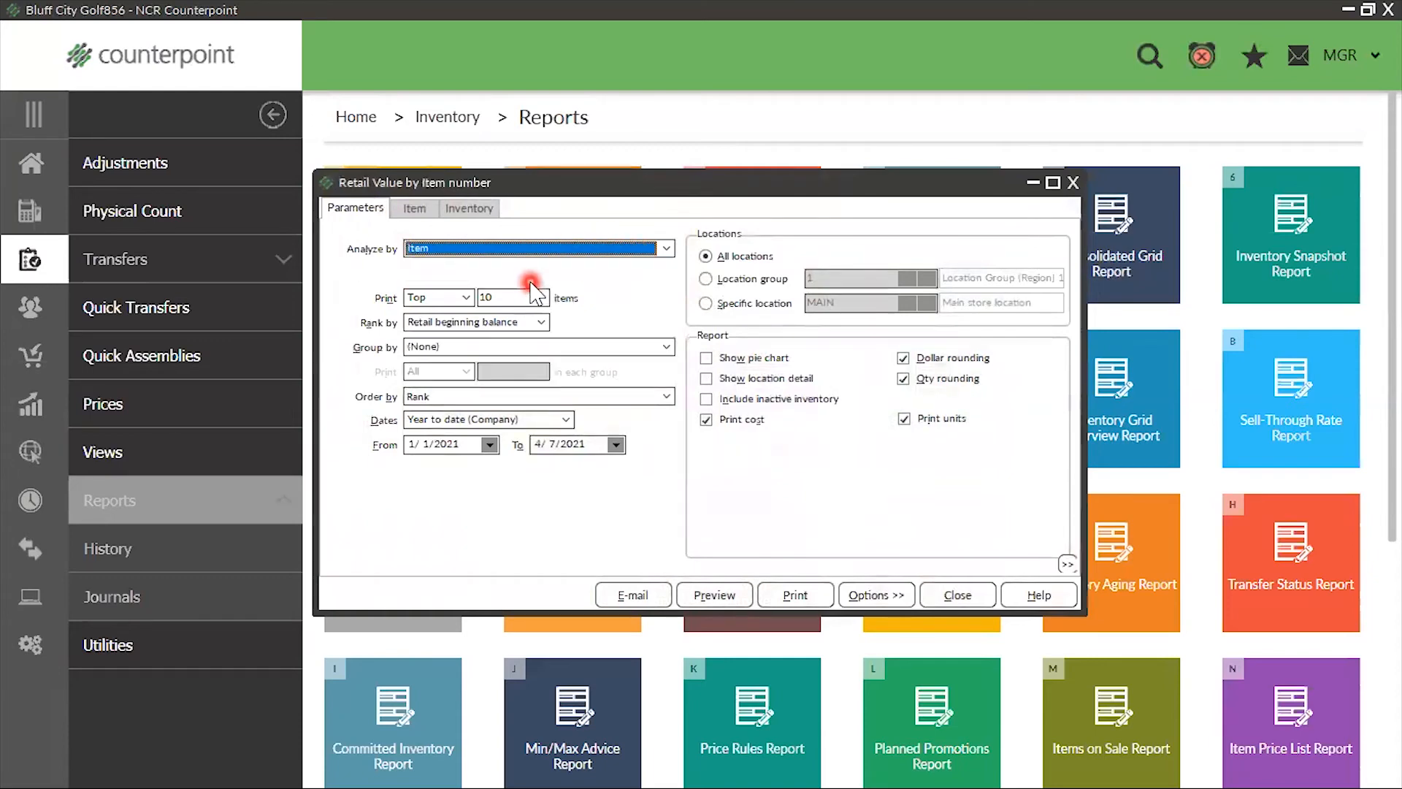
click(466, 298)
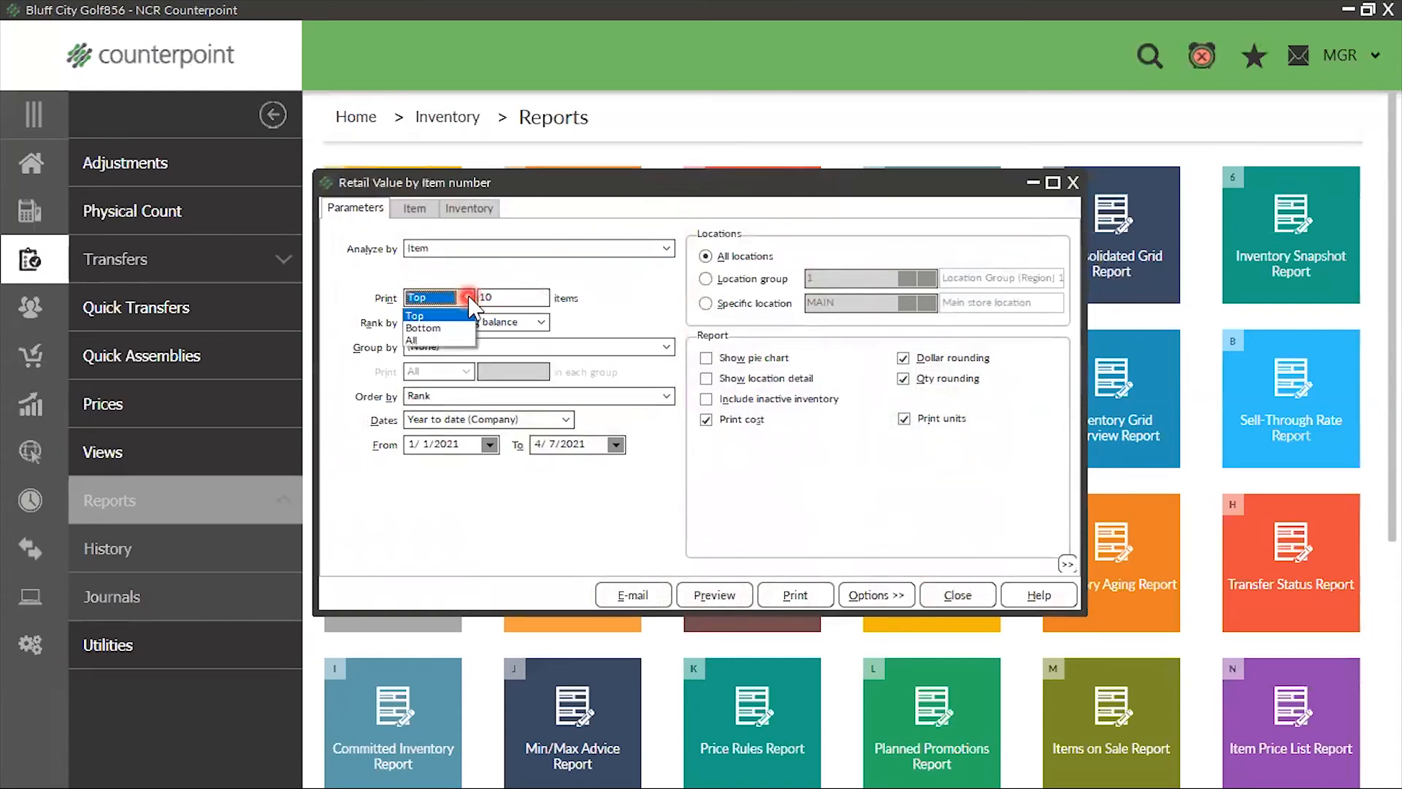
click(431, 341)
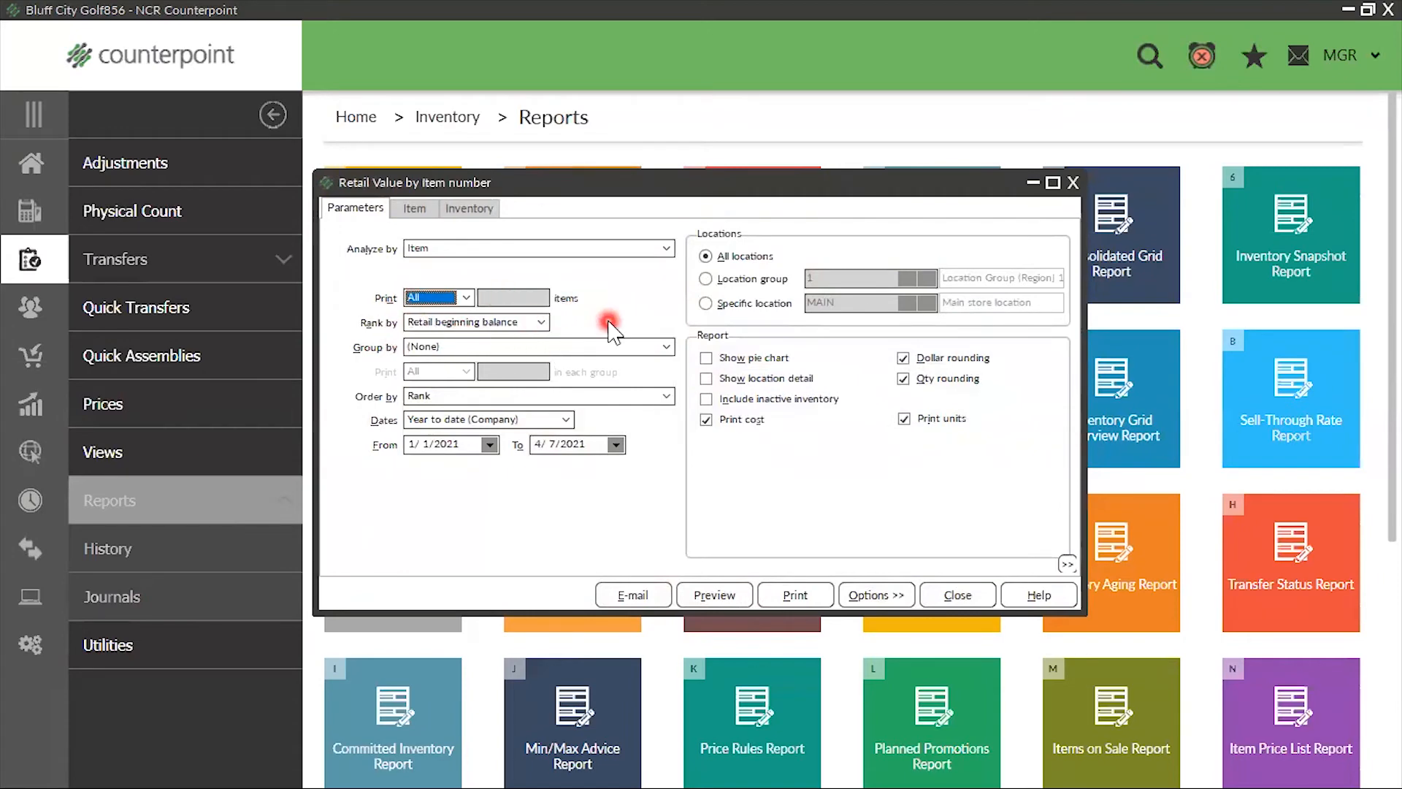
Group the report's items by Category and check its From and To dates
click(668, 355)
click(515, 431)
click(666, 356)
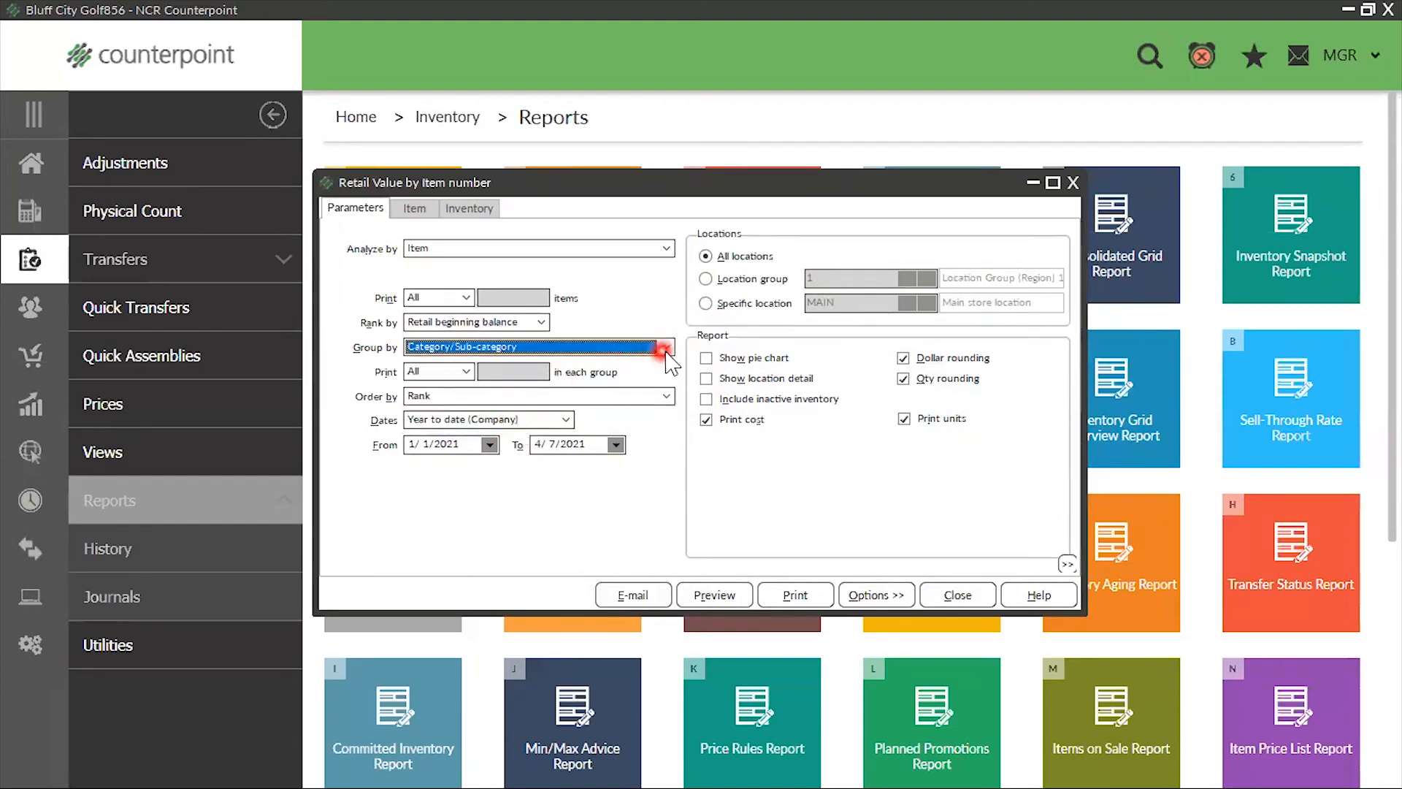
click(528, 425)
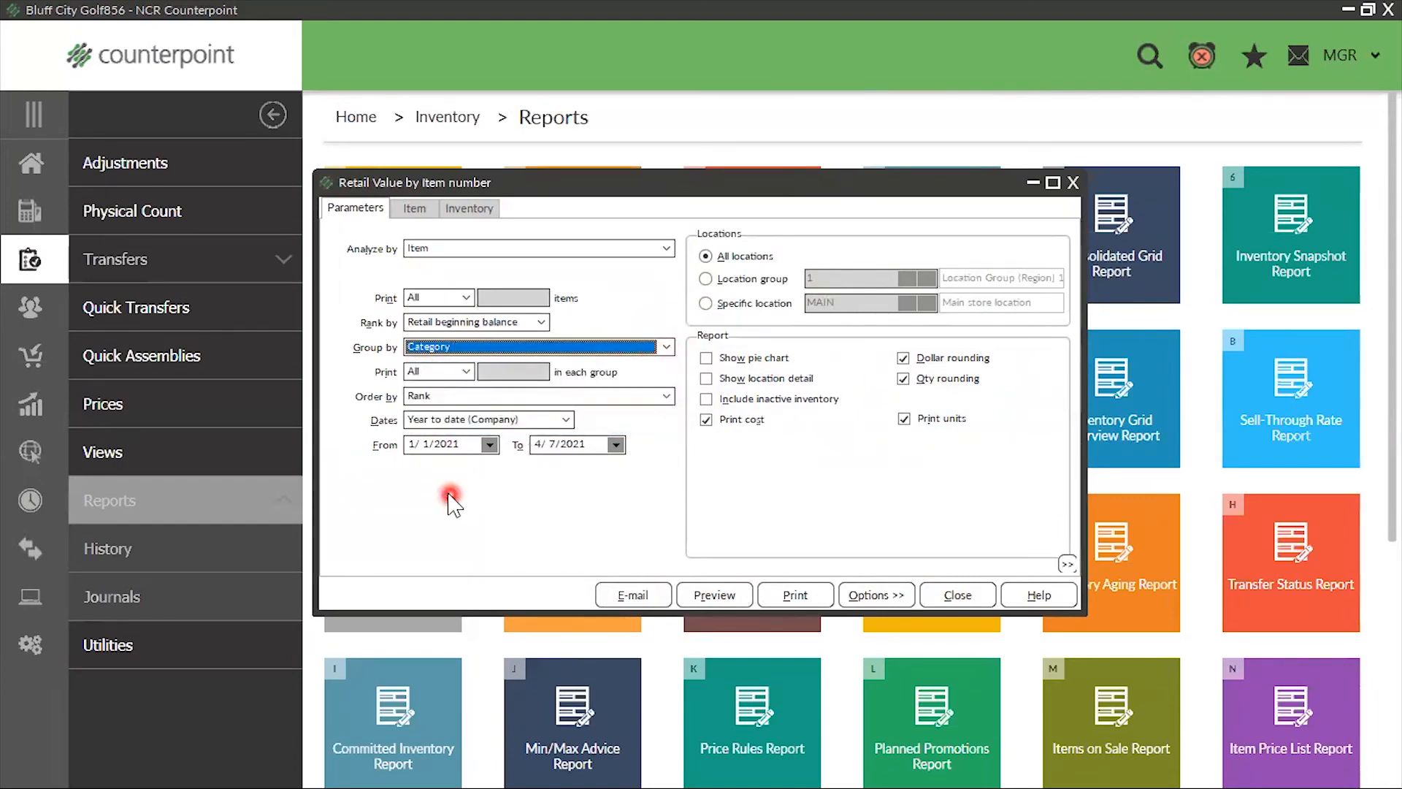
click(466, 445)
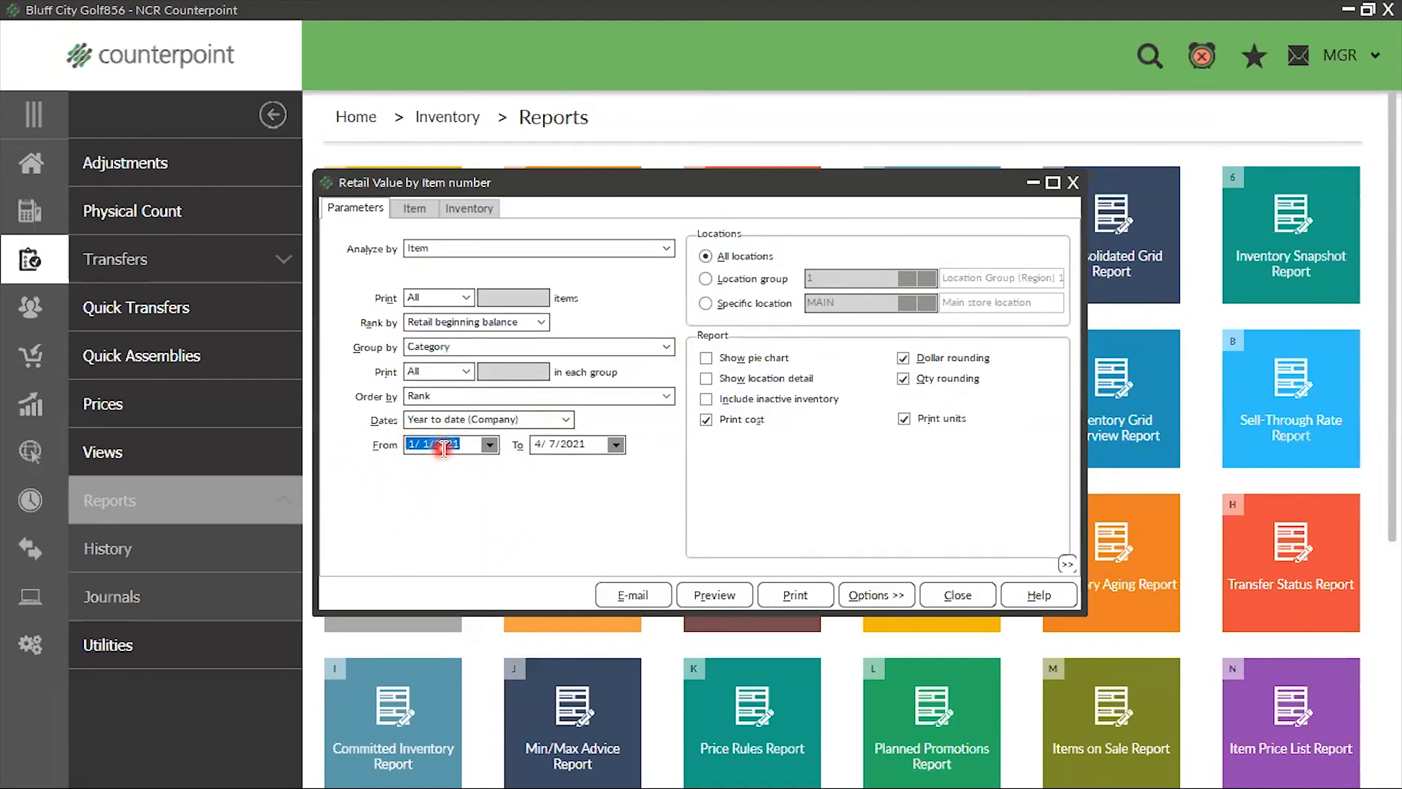
click(573, 442)
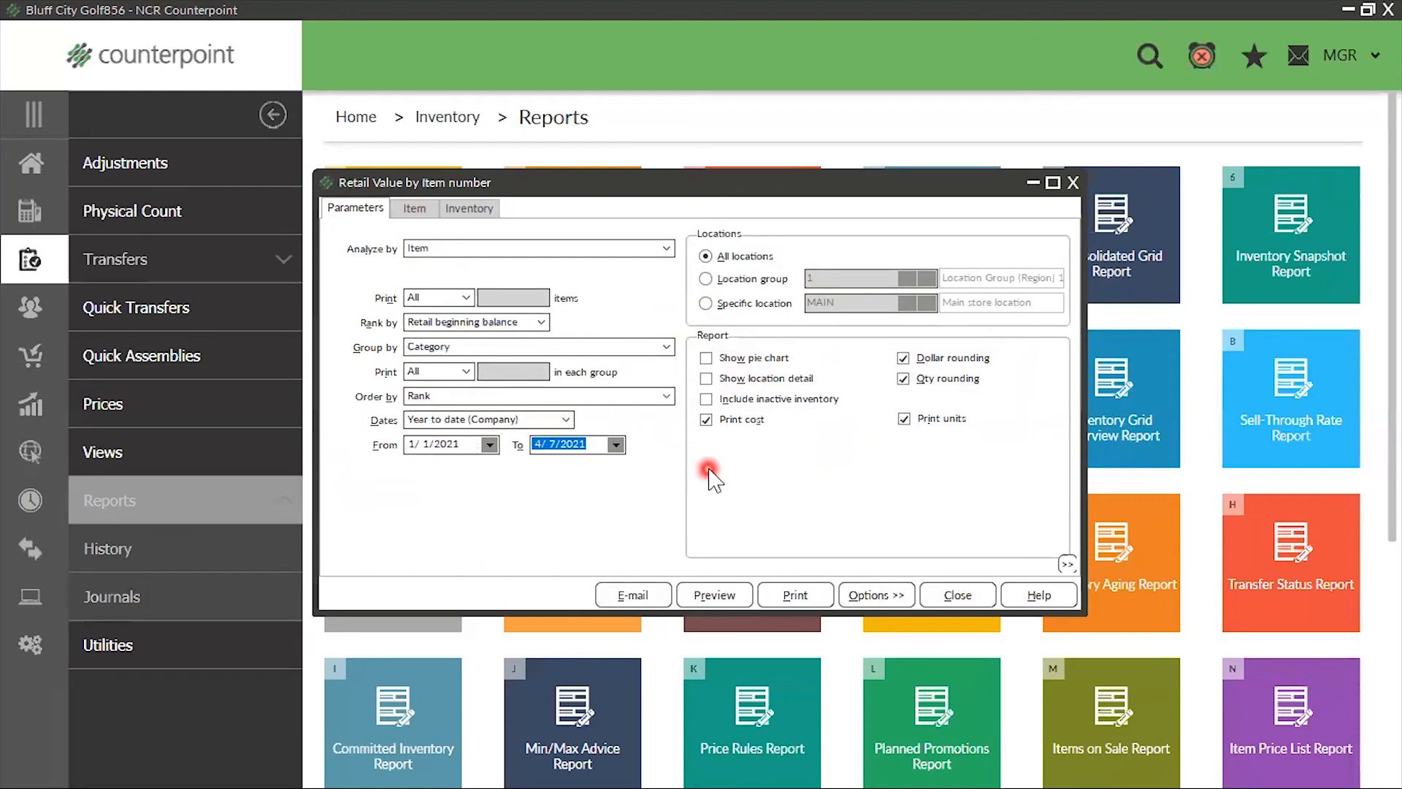
click(707, 279)
click(706, 303)
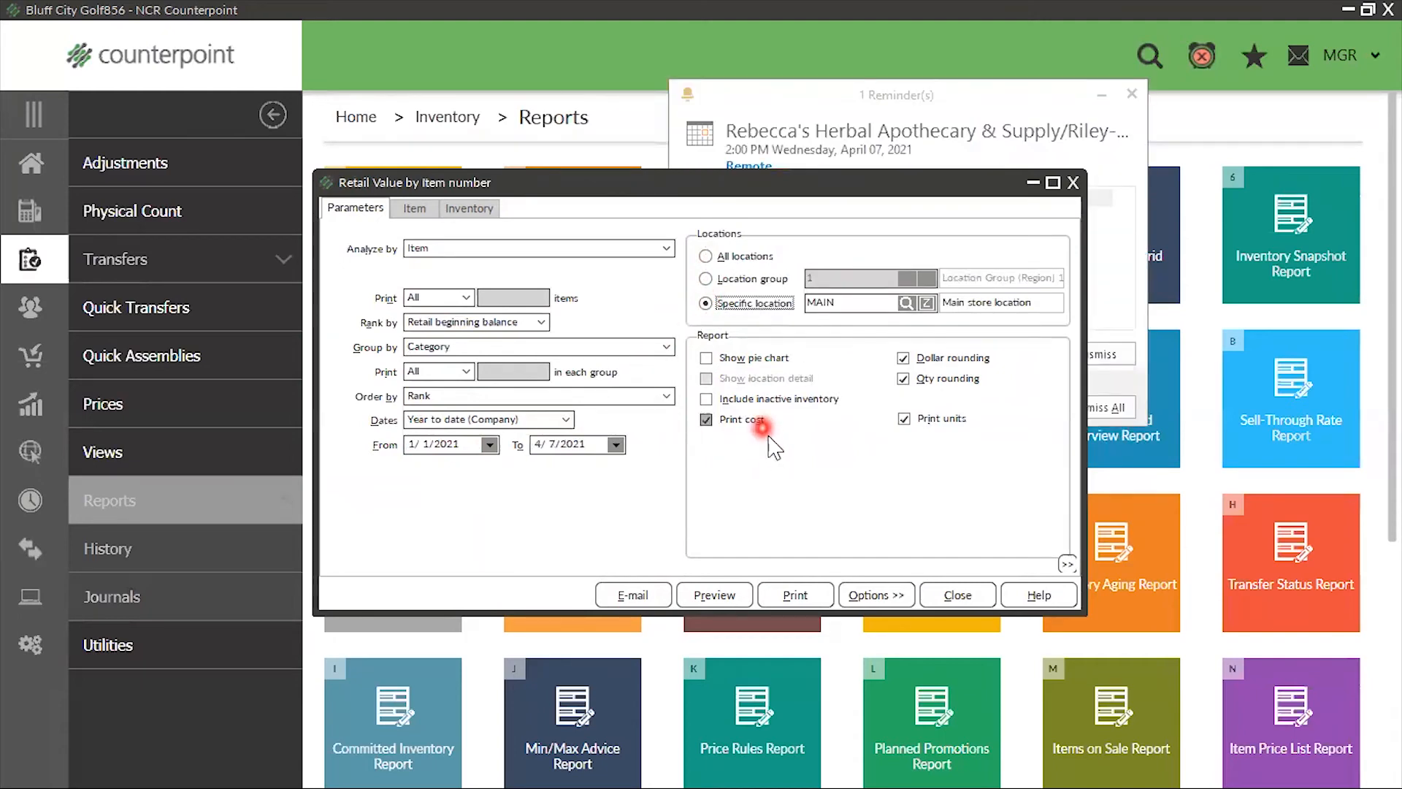
click(712, 256)
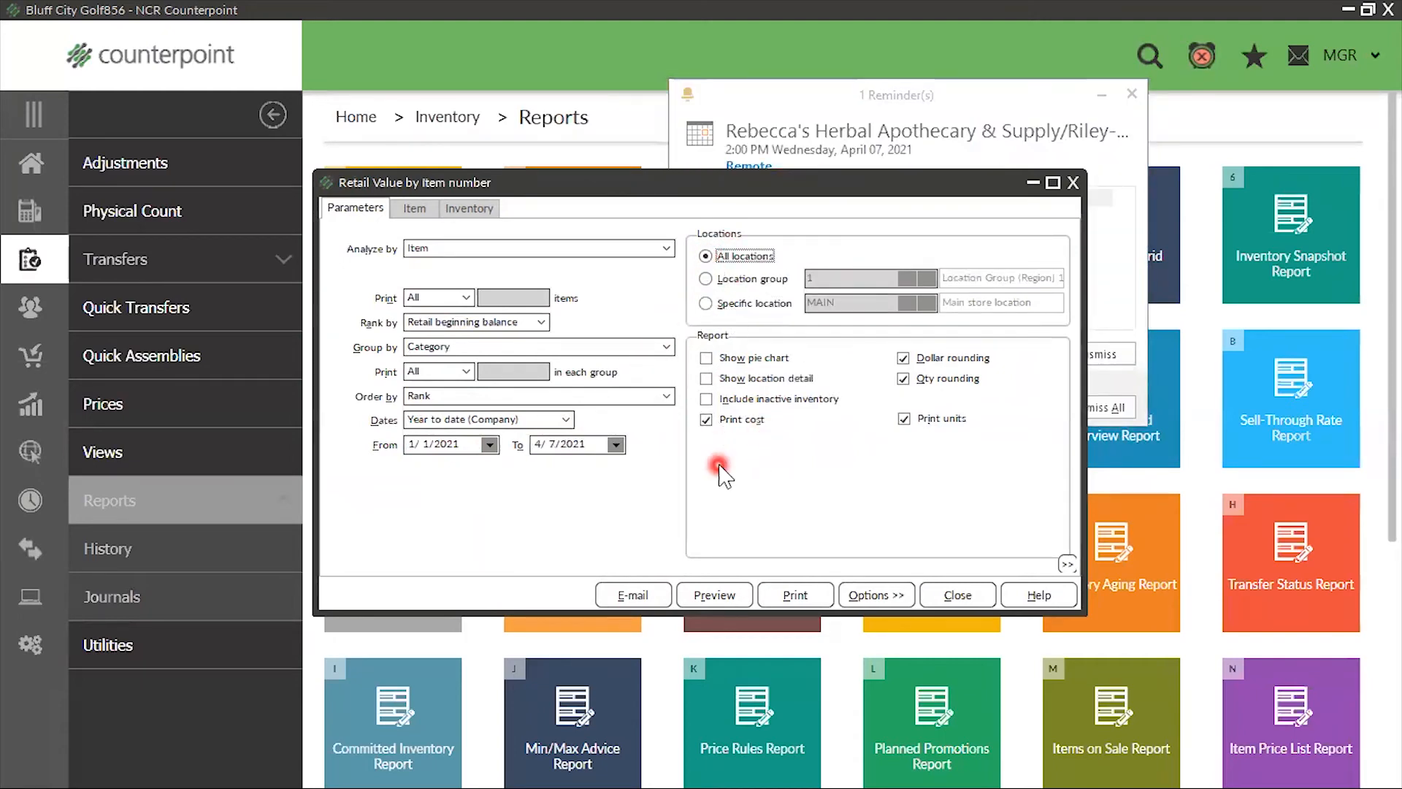
Enable Show location detail, check the available item and inventory filters, and preview the Retail Value report
click(707, 378)
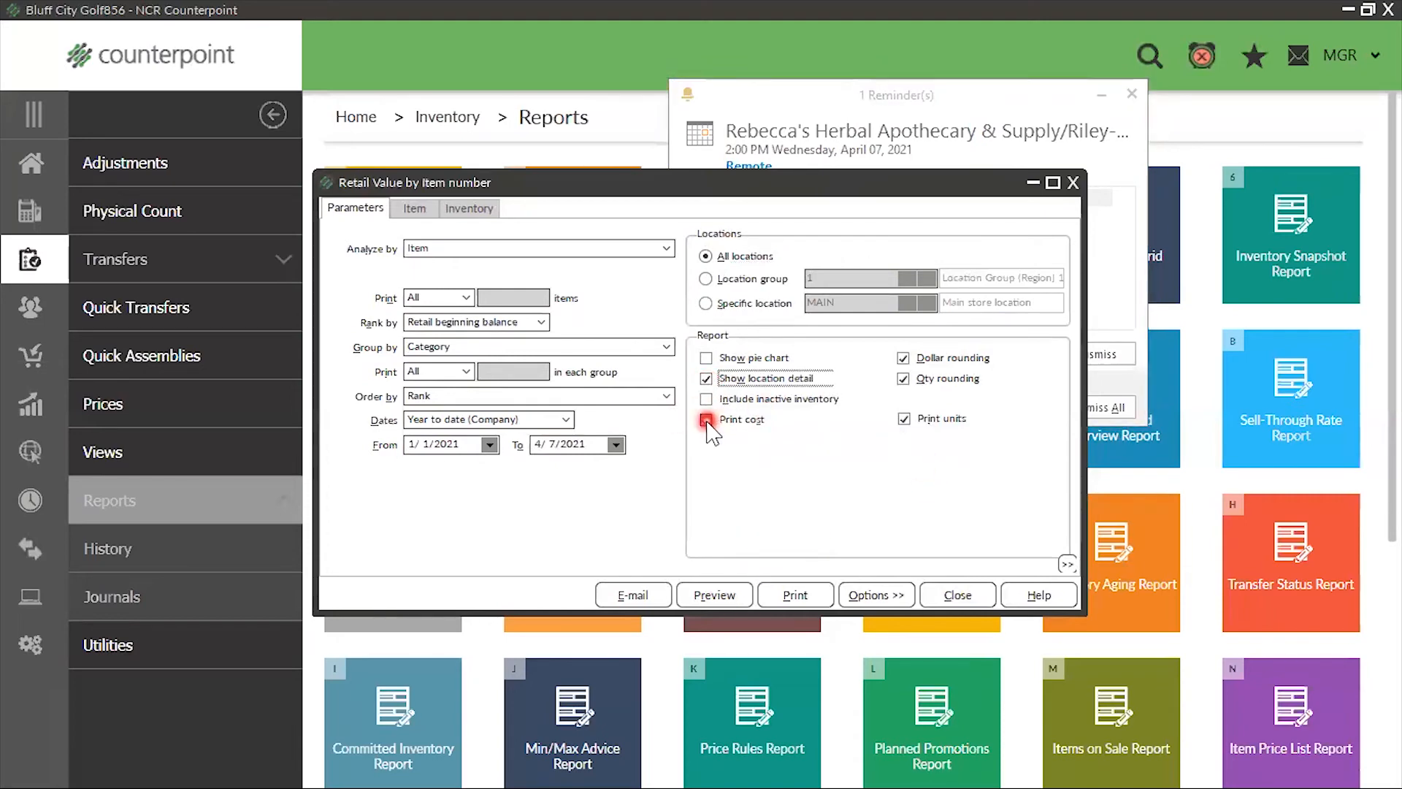
click(911, 361)
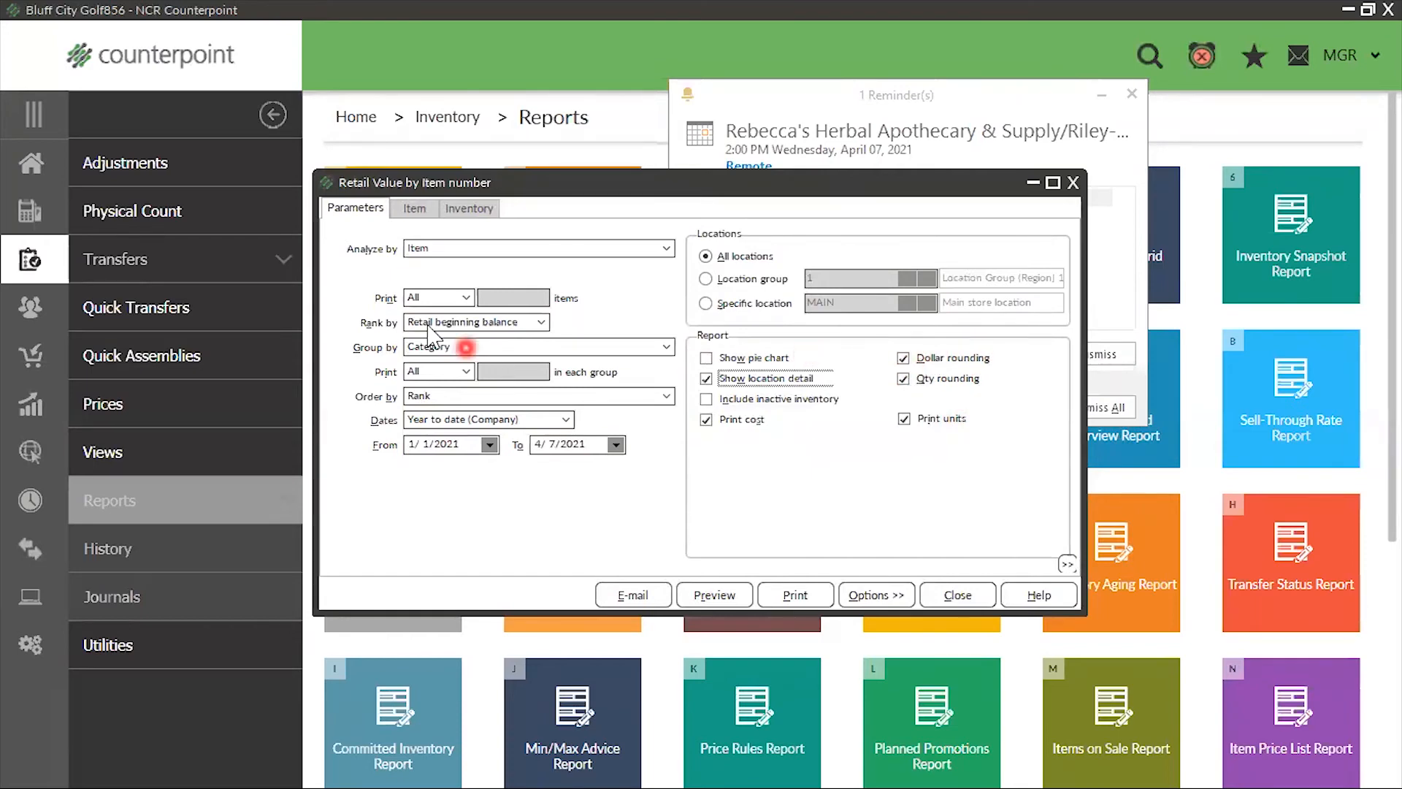
click(414, 208)
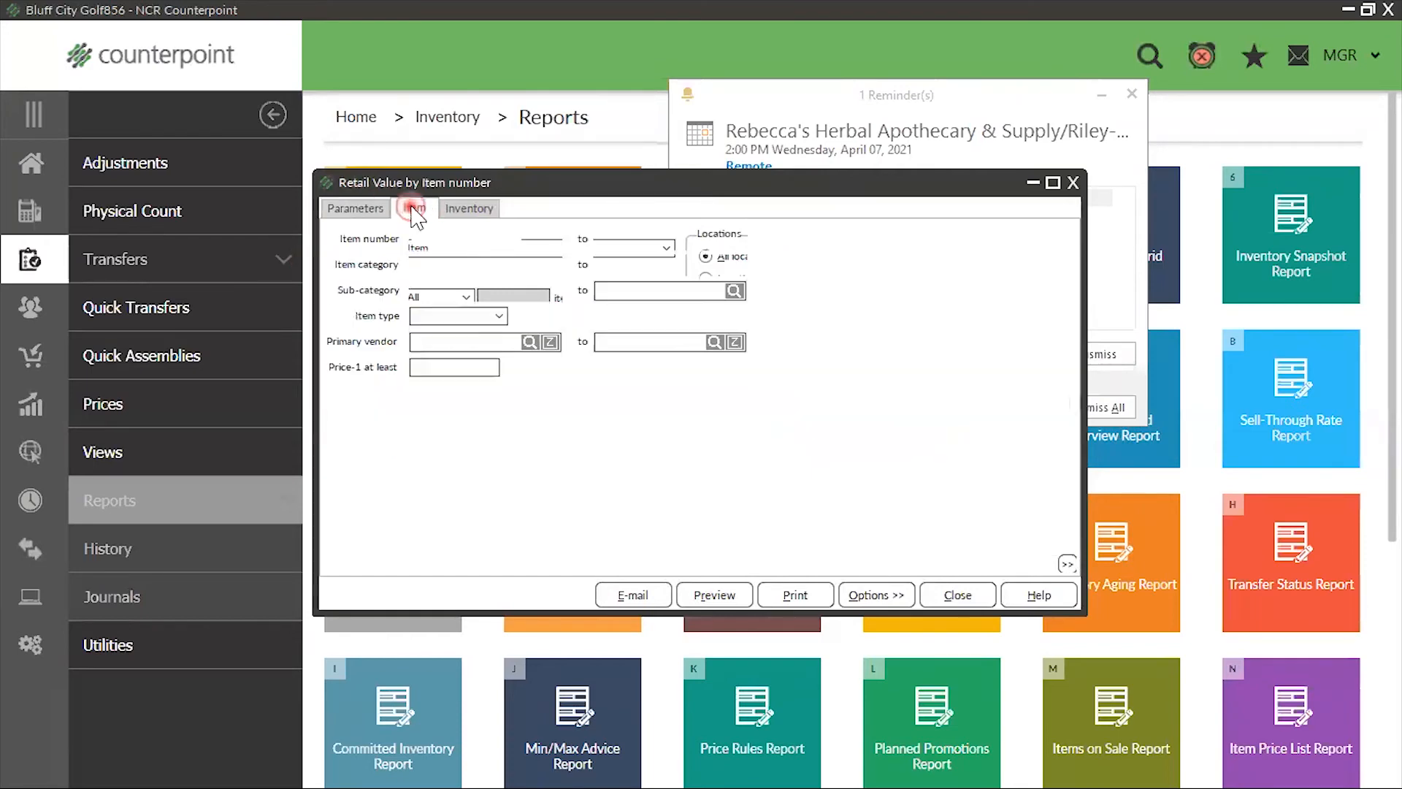
click(473, 206)
click(398, 210)
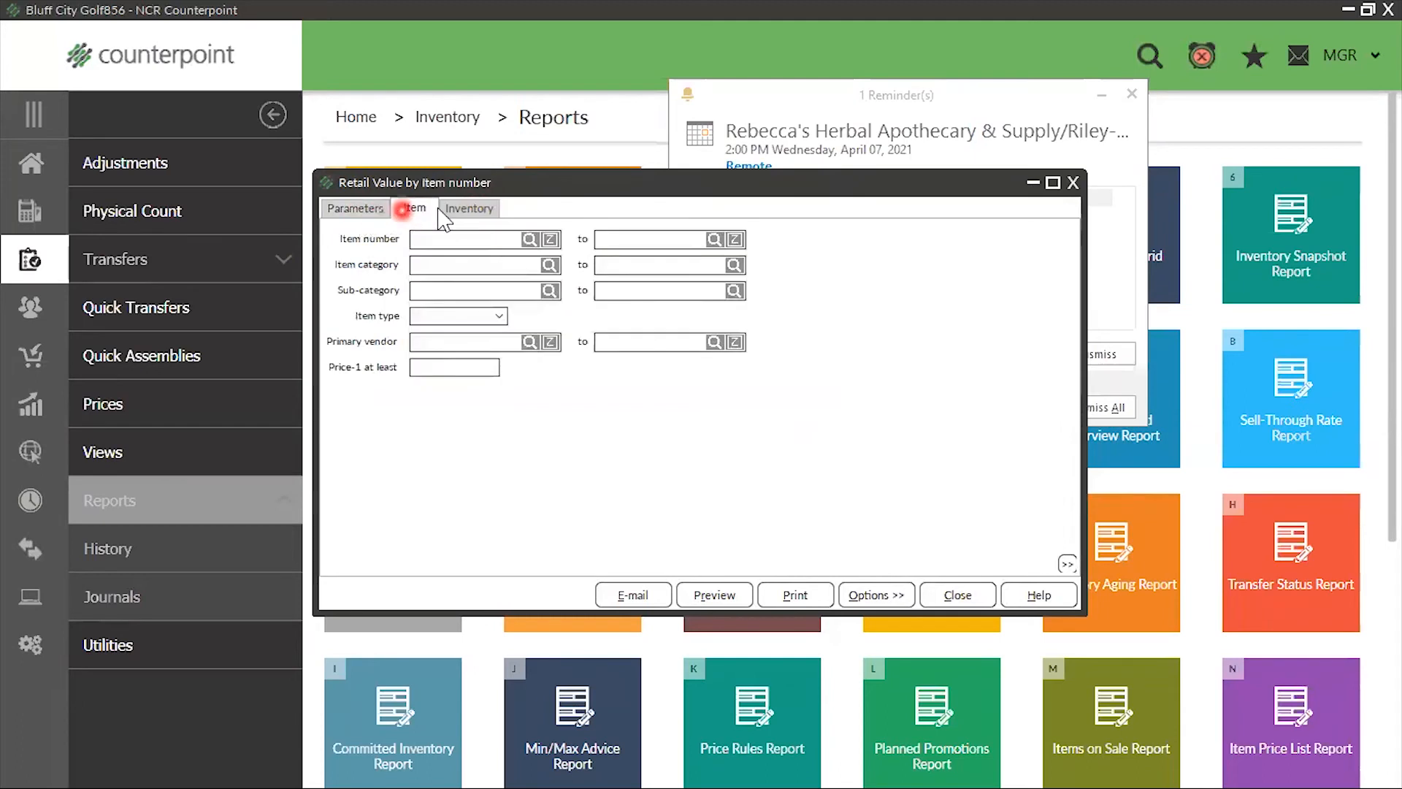
click(713, 595)
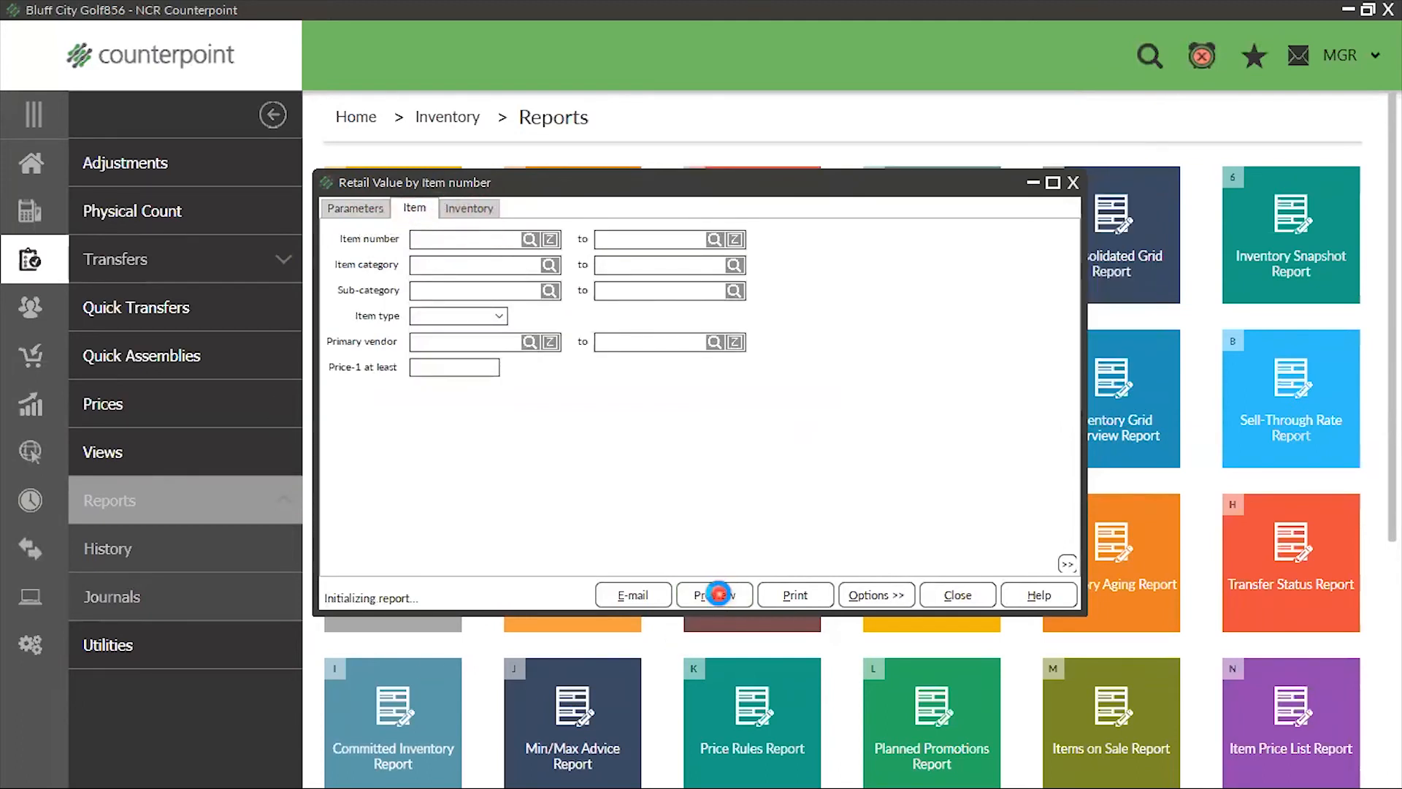
Review the item values by location across the first three pages of the Retail Value preview
scroll(751, 526, down, 5)
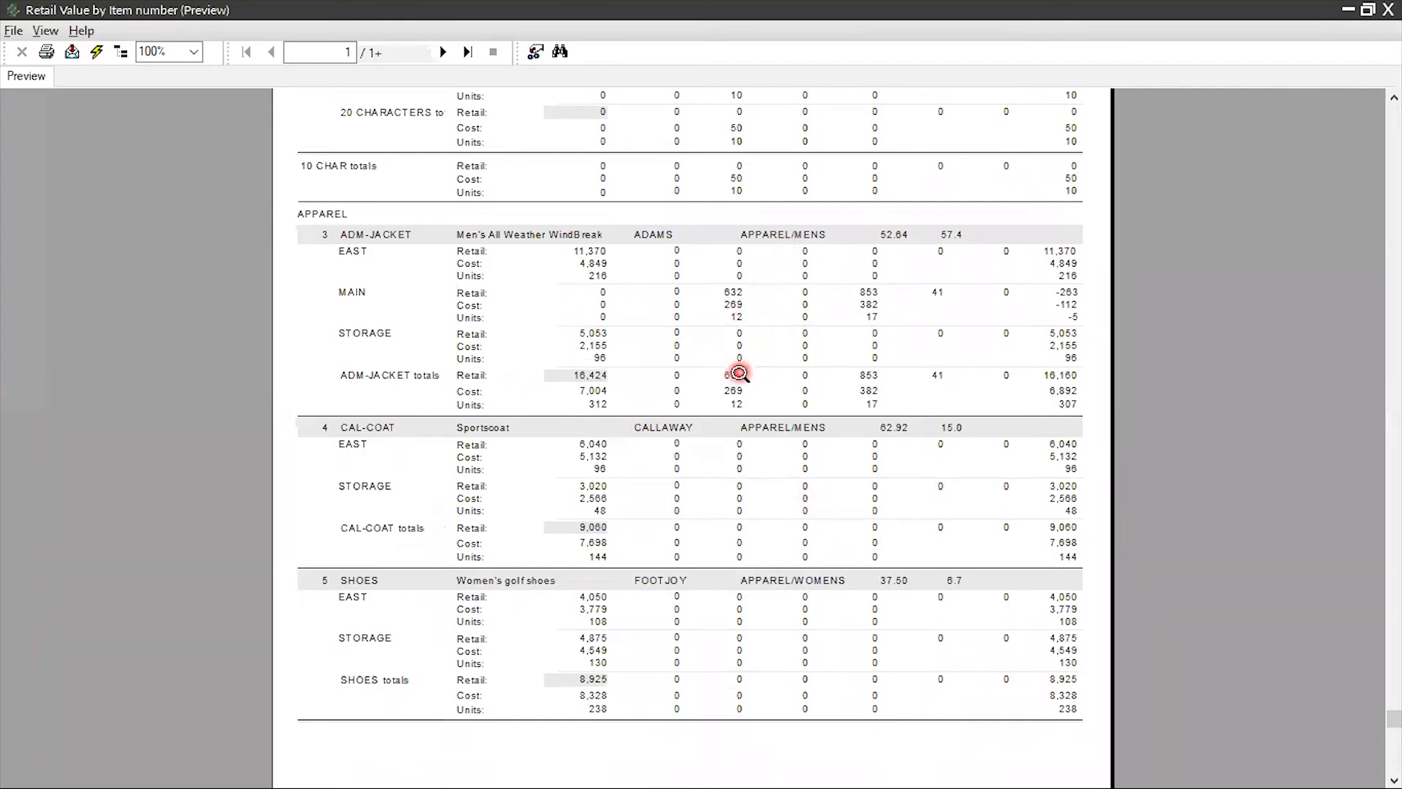
scroll(739, 373, down, 1)
scroll(736, 375, up, 10)
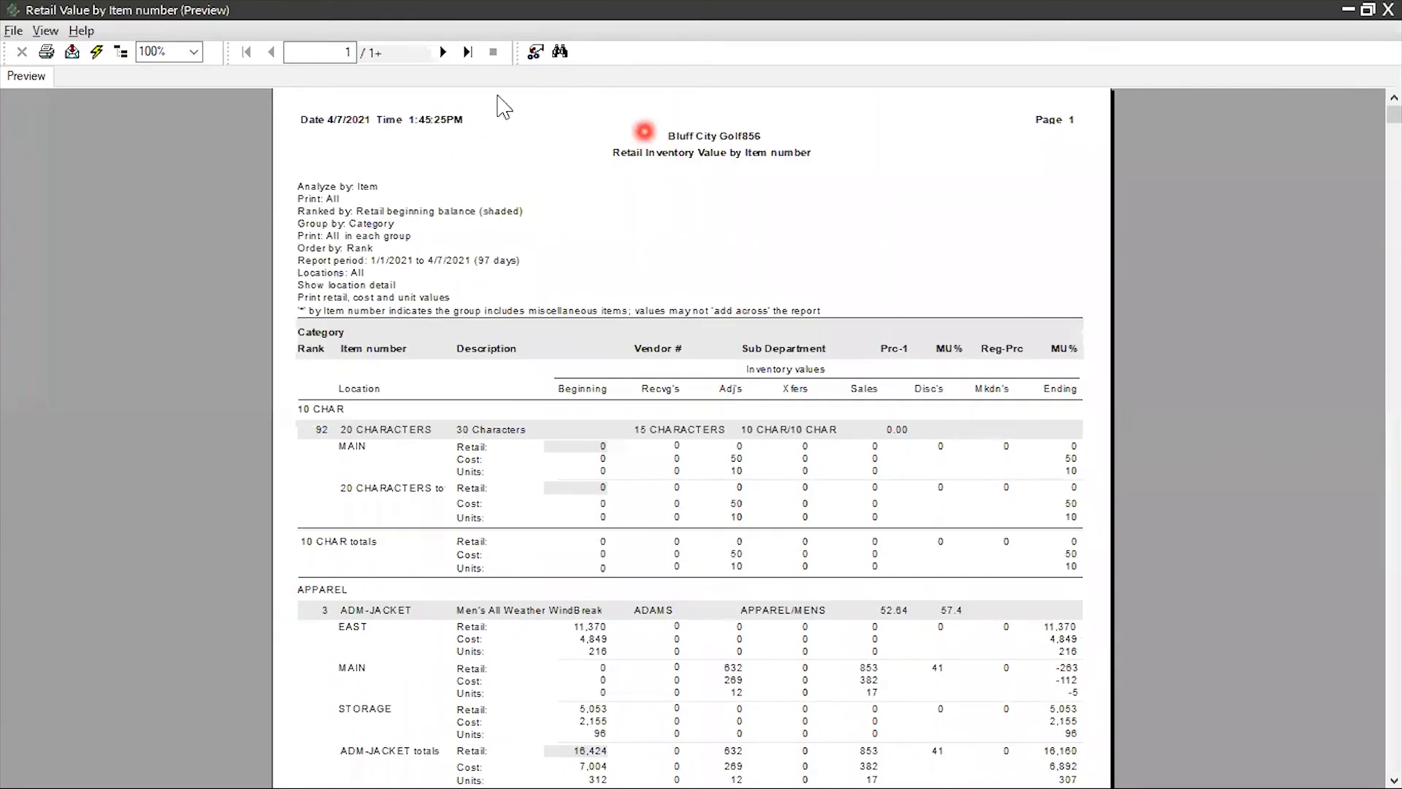
click(443, 53)
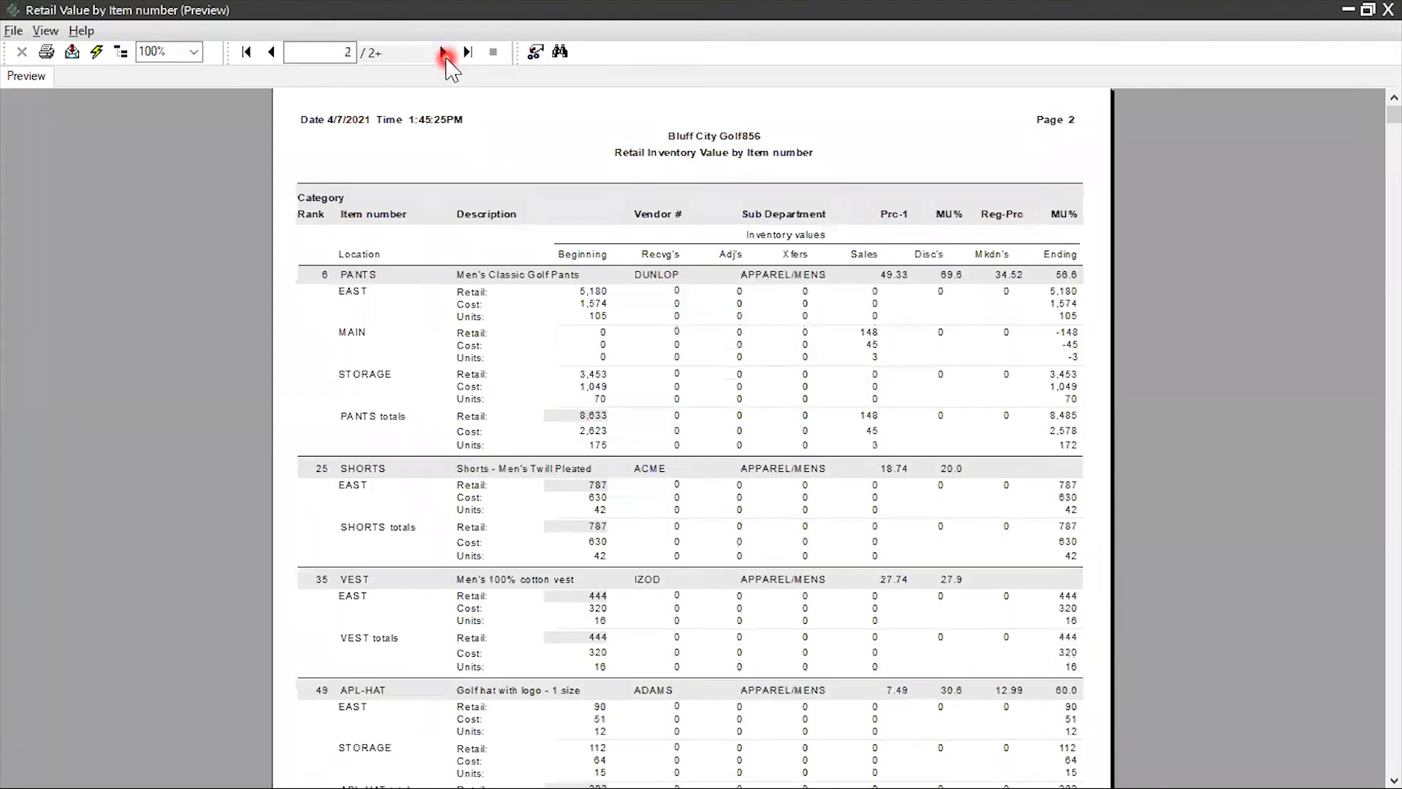
scroll(471, 123, down, 5)
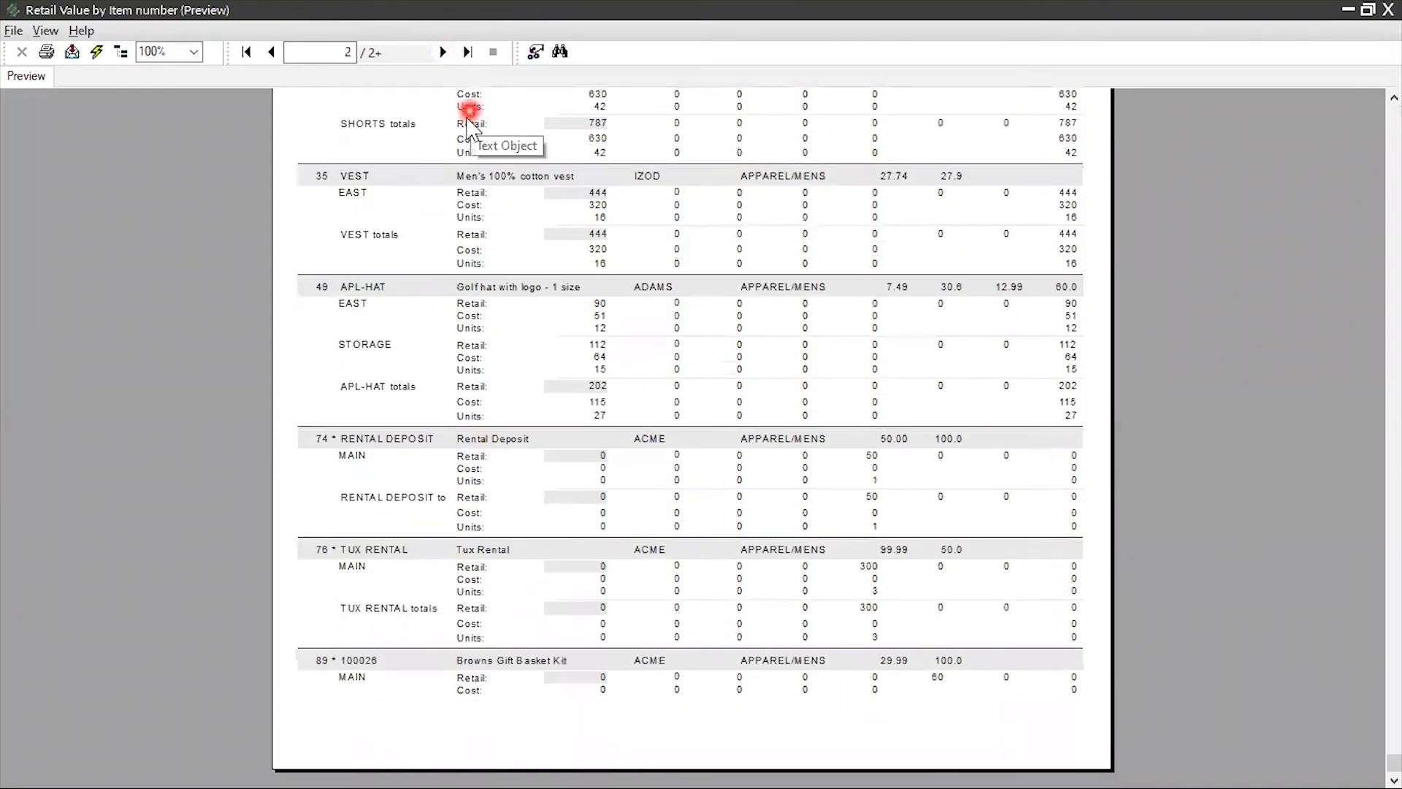
click(443, 52)
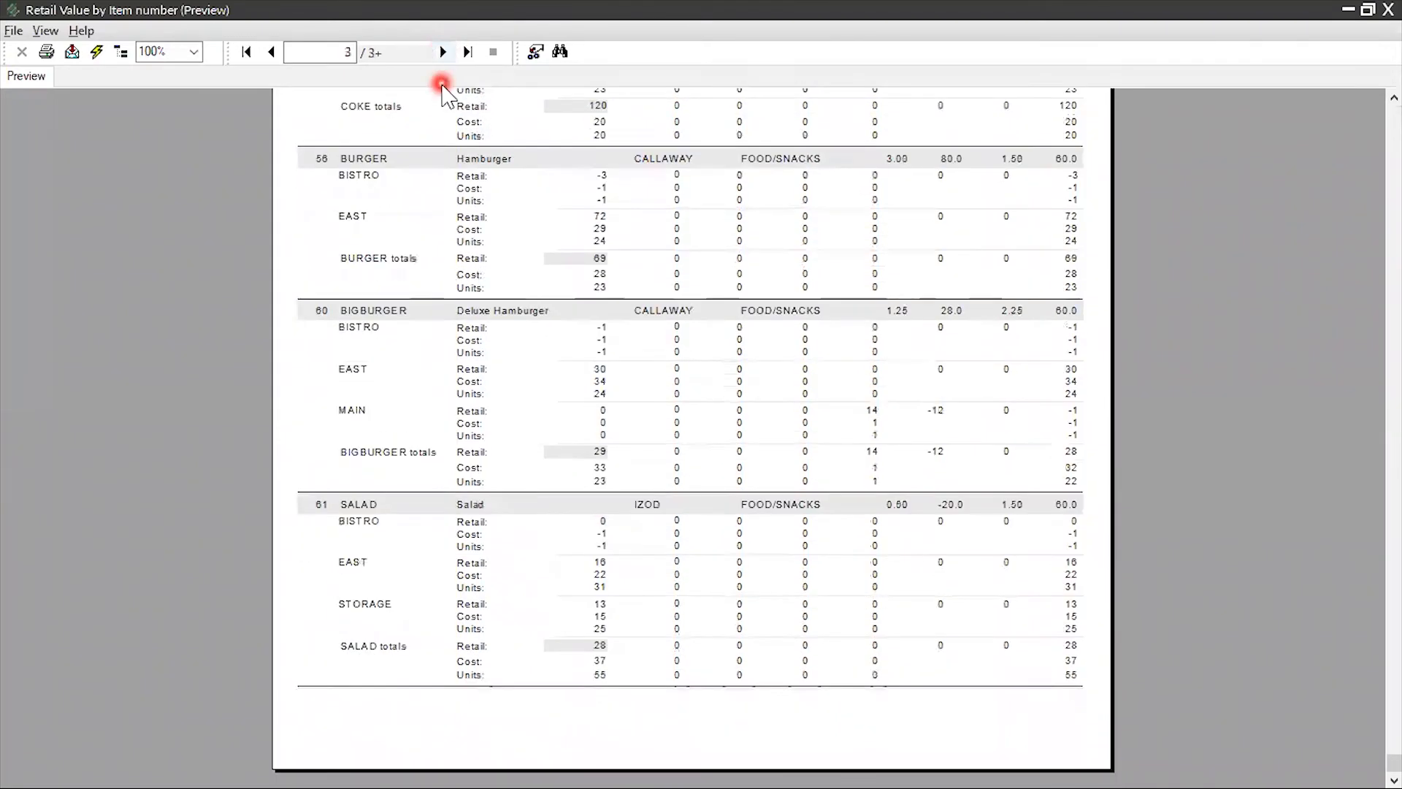
scroll(442, 86, up, 5)
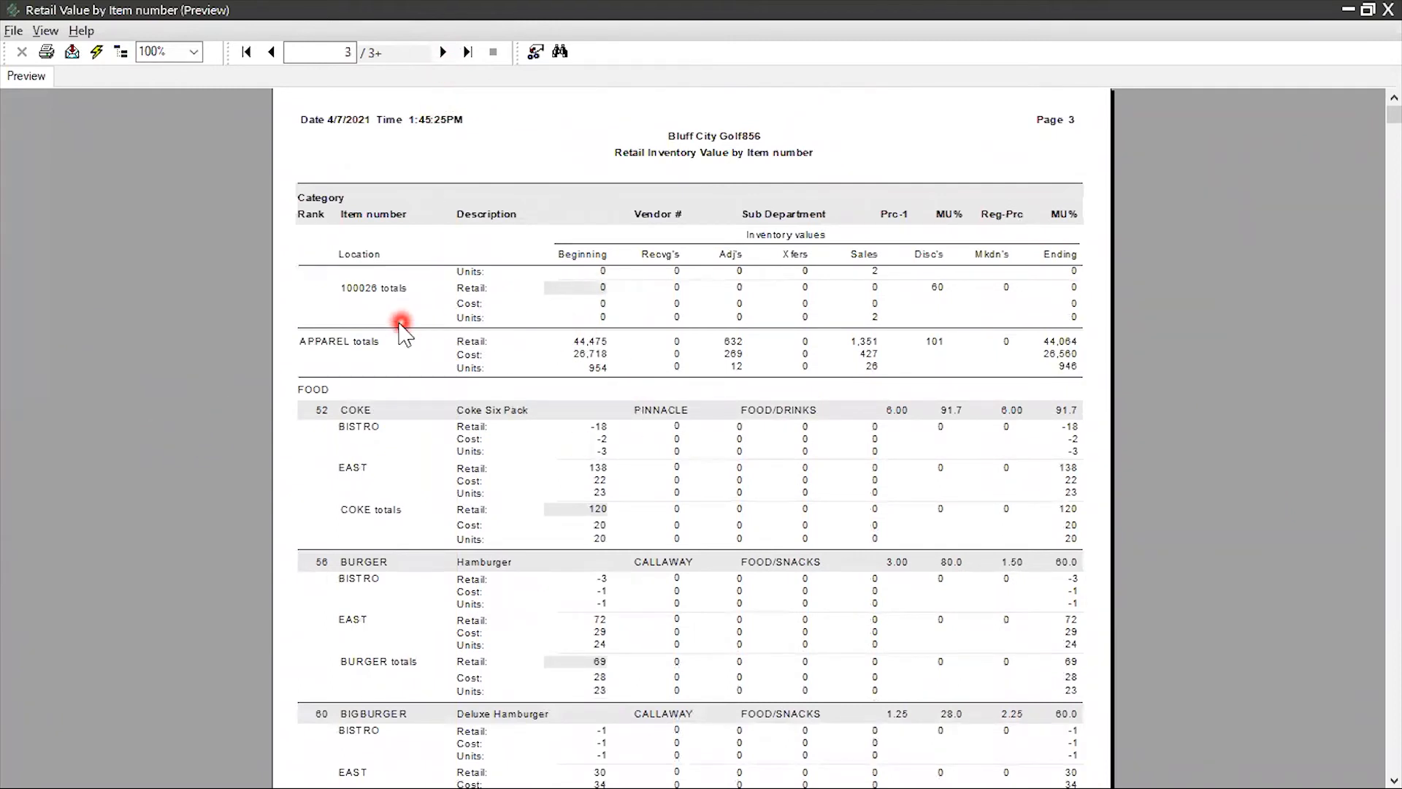
Examine the Retail, Cost and Units lines of the APPAREL category totals
click(346, 349)
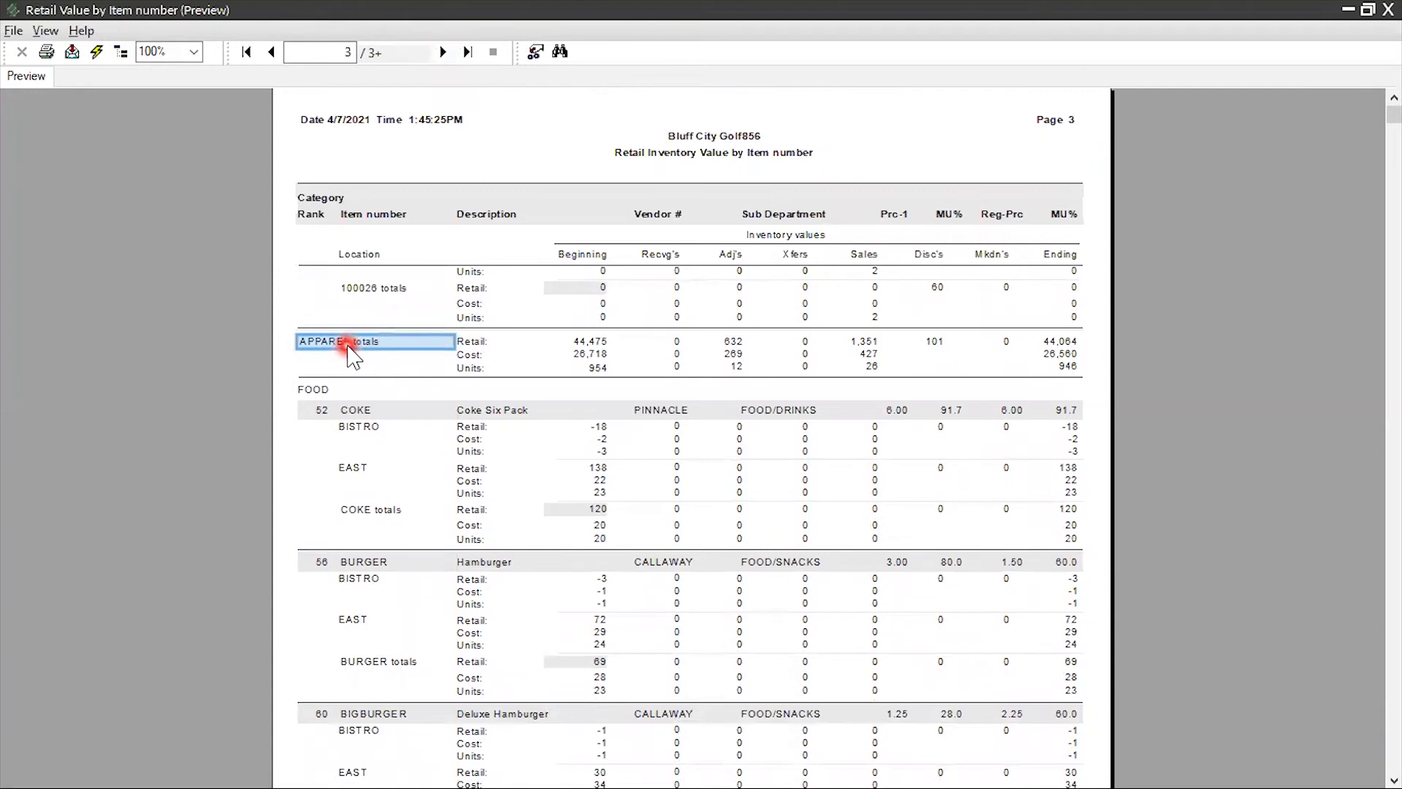
click(483, 342)
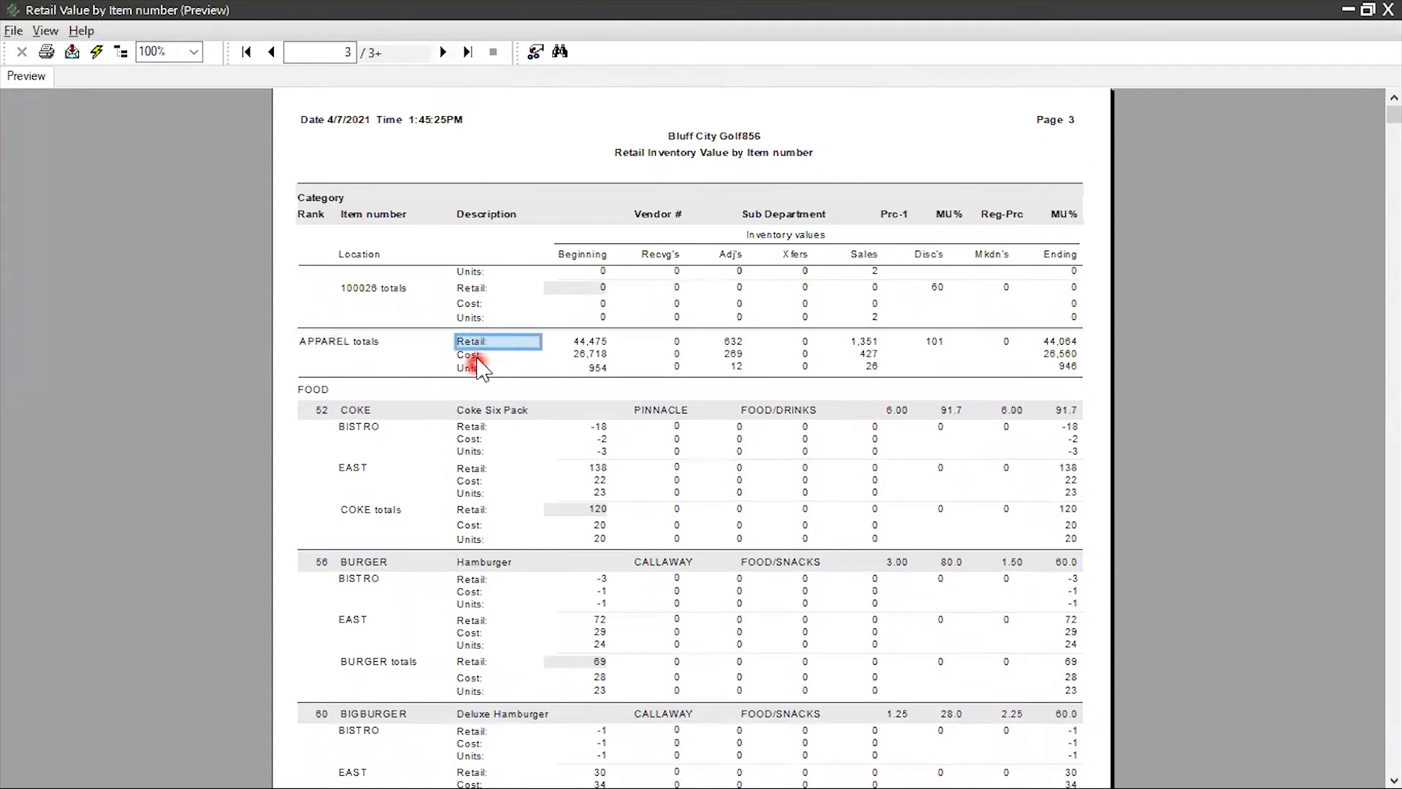
click(476, 356)
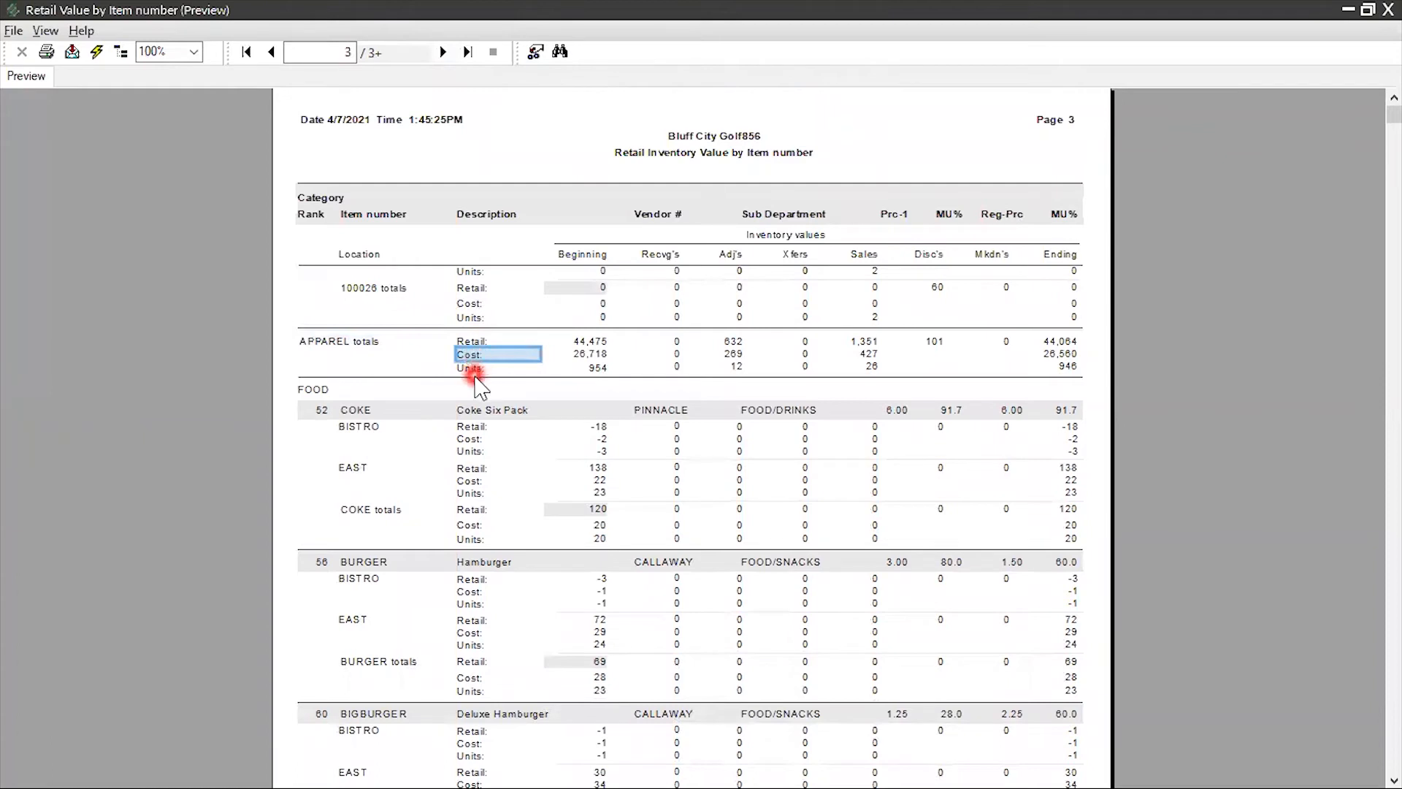
click(469, 369)
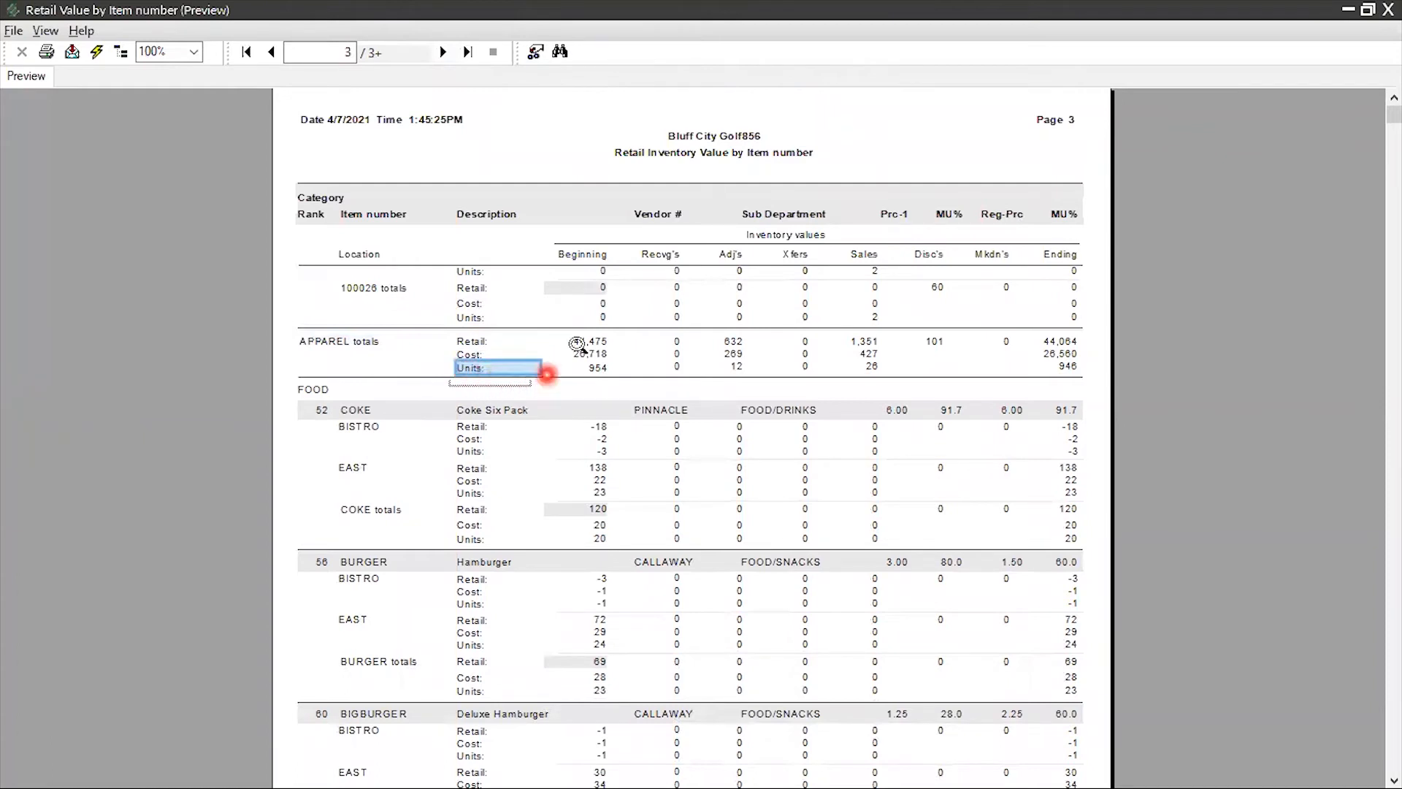
Trace the APPAREL retail value from the beginning balance through adjustments and sales to the ending balance
click(588, 254)
click(597, 342)
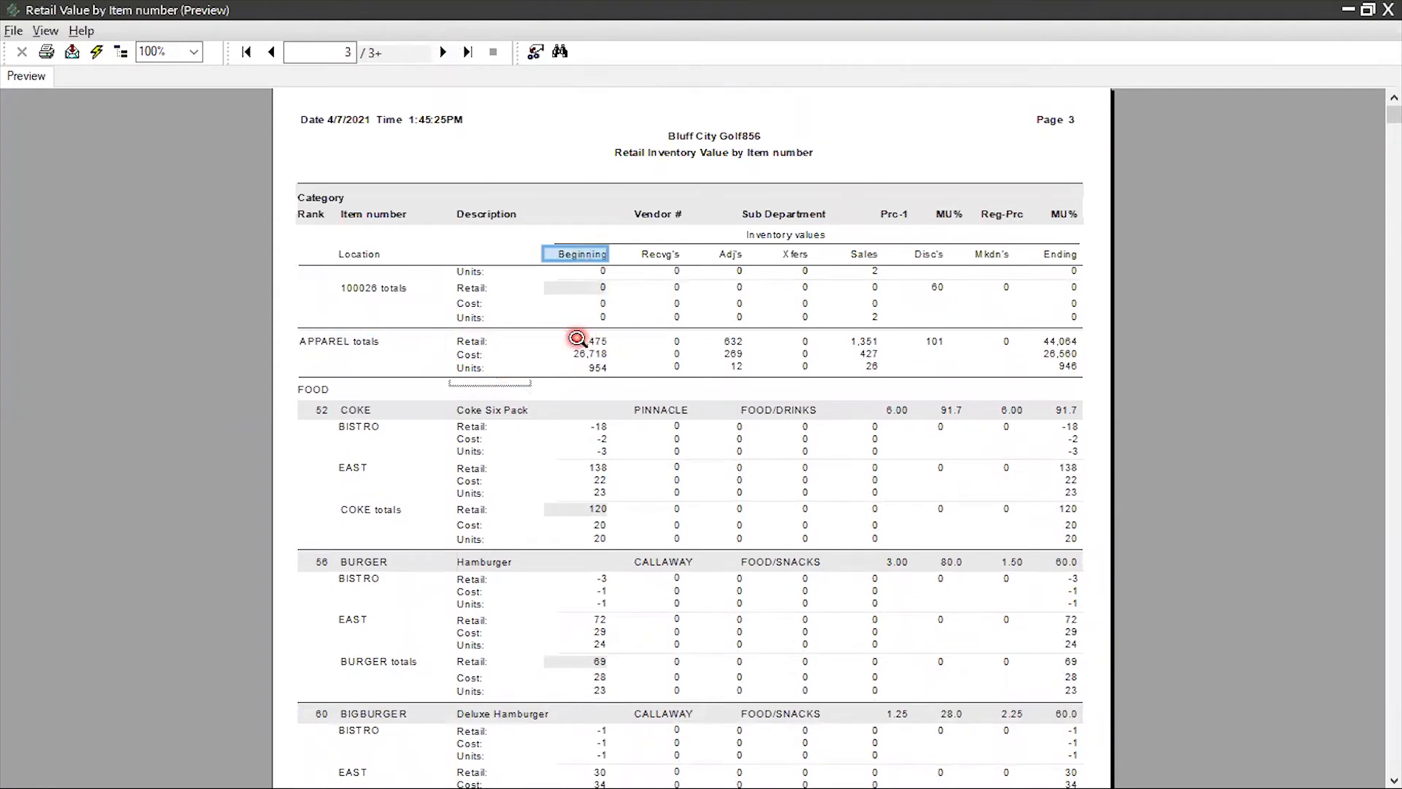
click(575, 341)
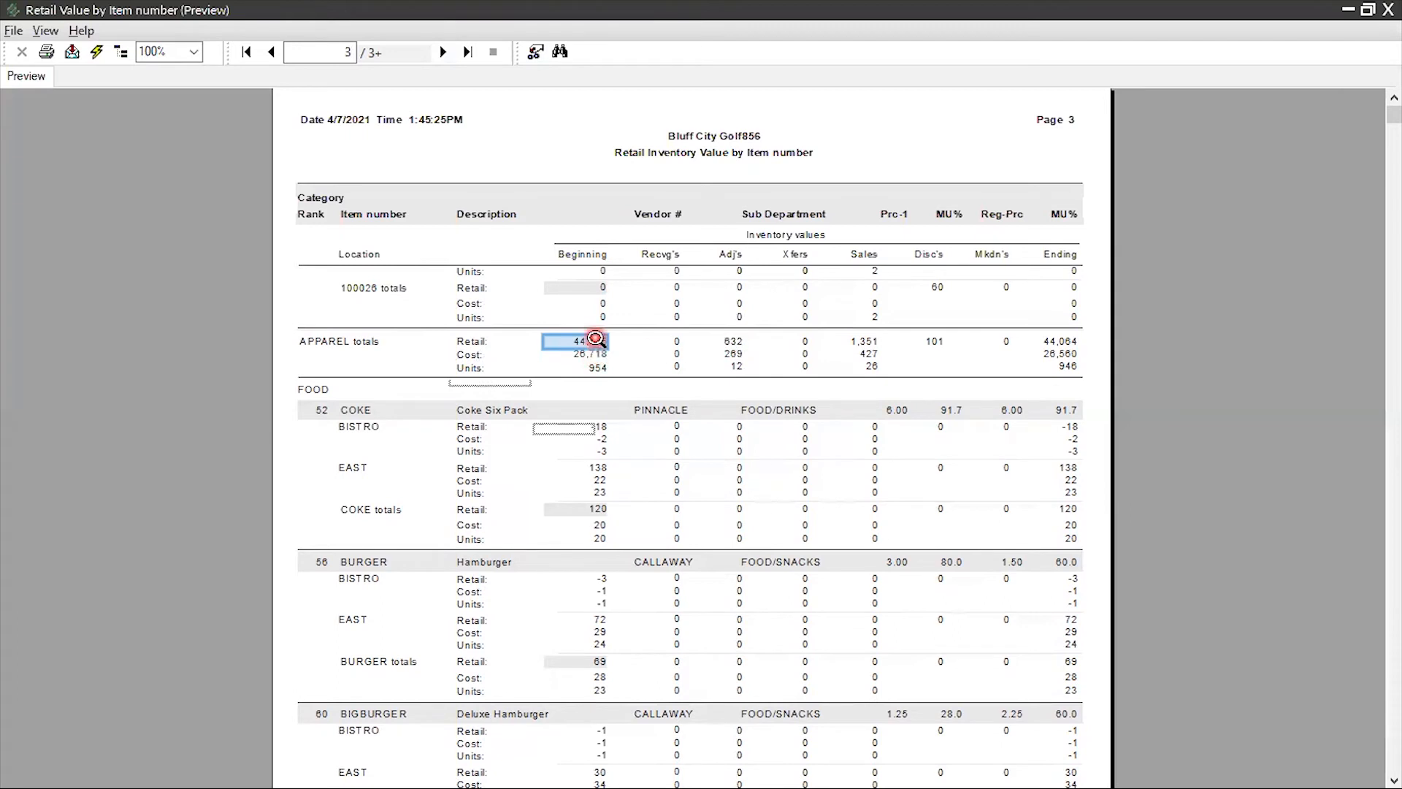
click(733, 341)
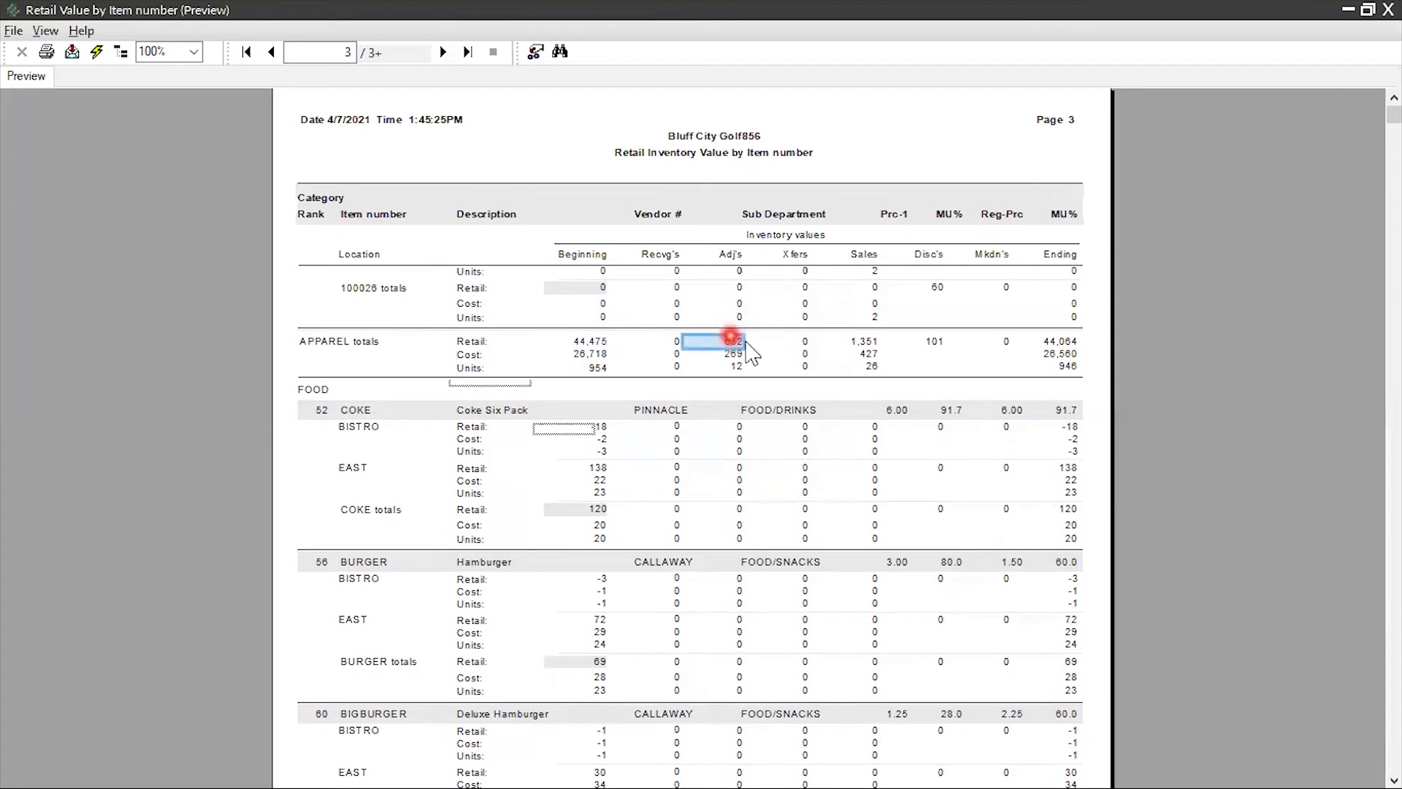
click(853, 341)
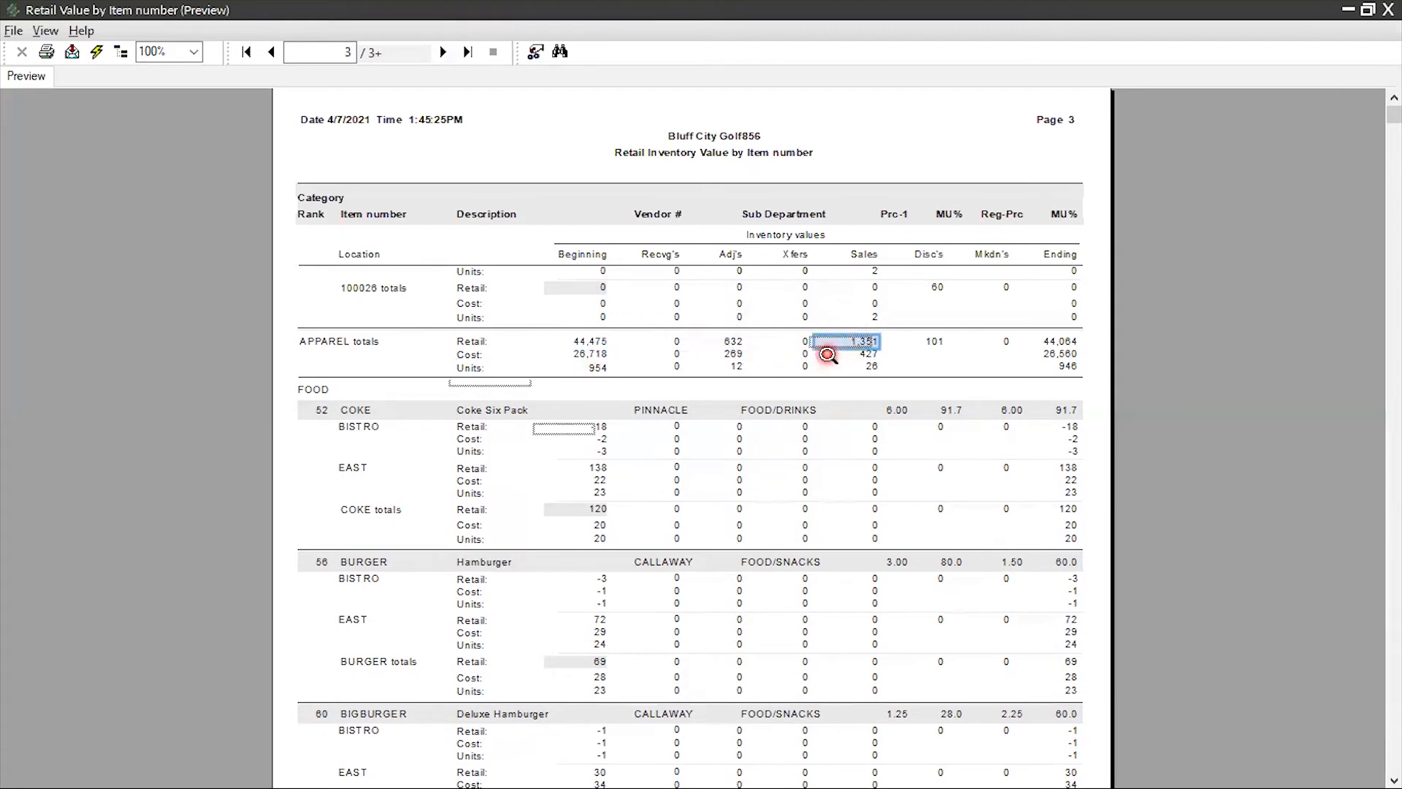
click(1073, 341)
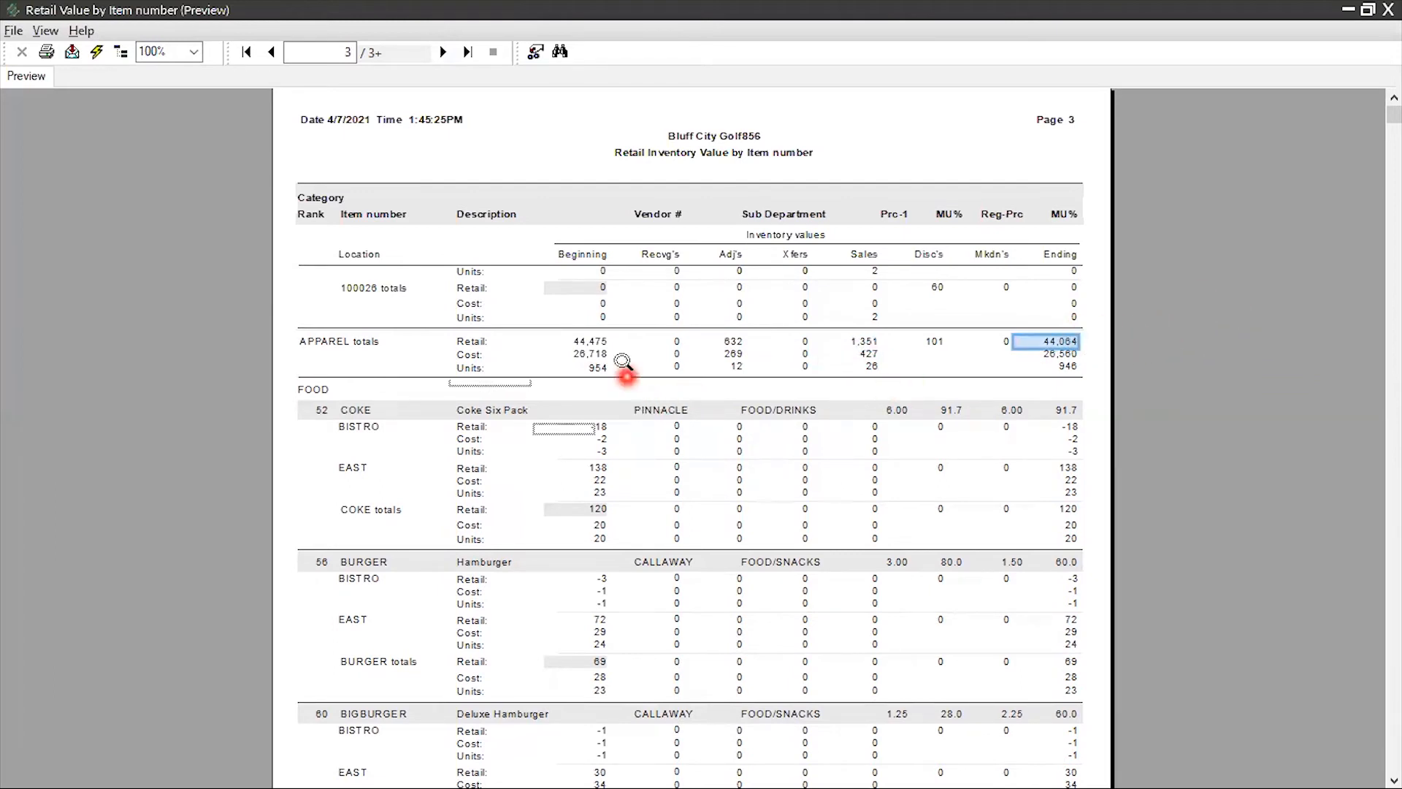
Trace the APPAREL cost value from the beginning balance through adjustments and sales to the ending balance
click(594, 354)
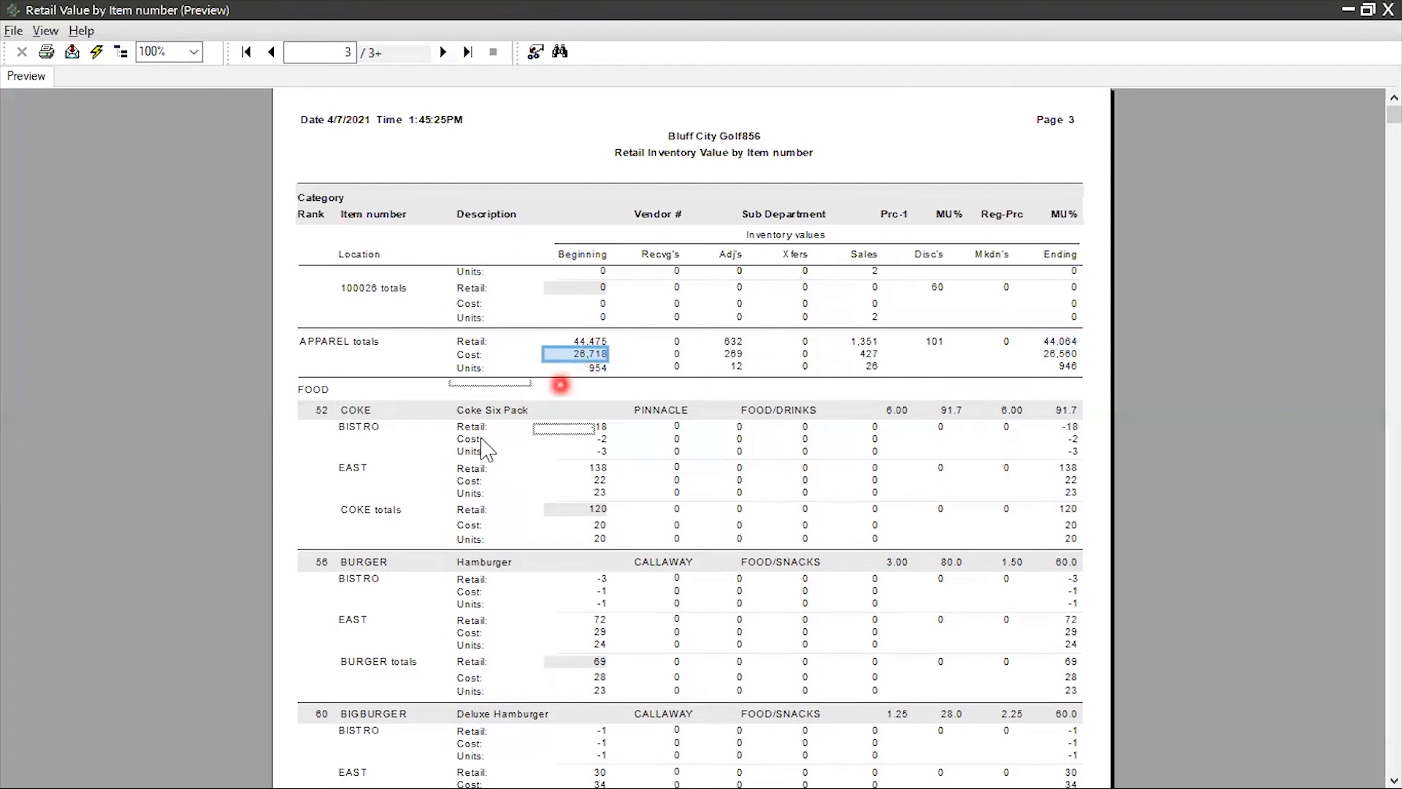
click(733, 355)
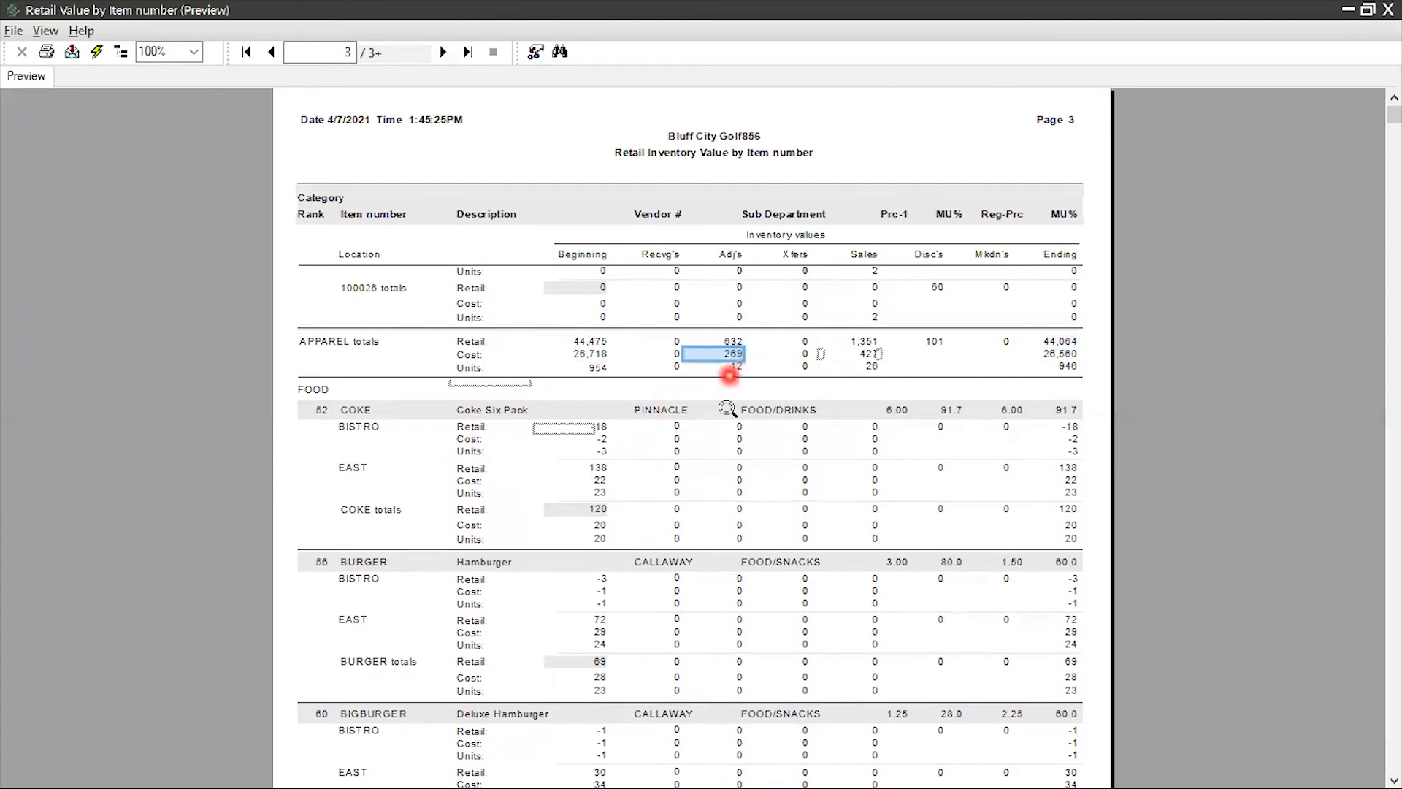
click(596, 354)
click(730, 353)
click(859, 353)
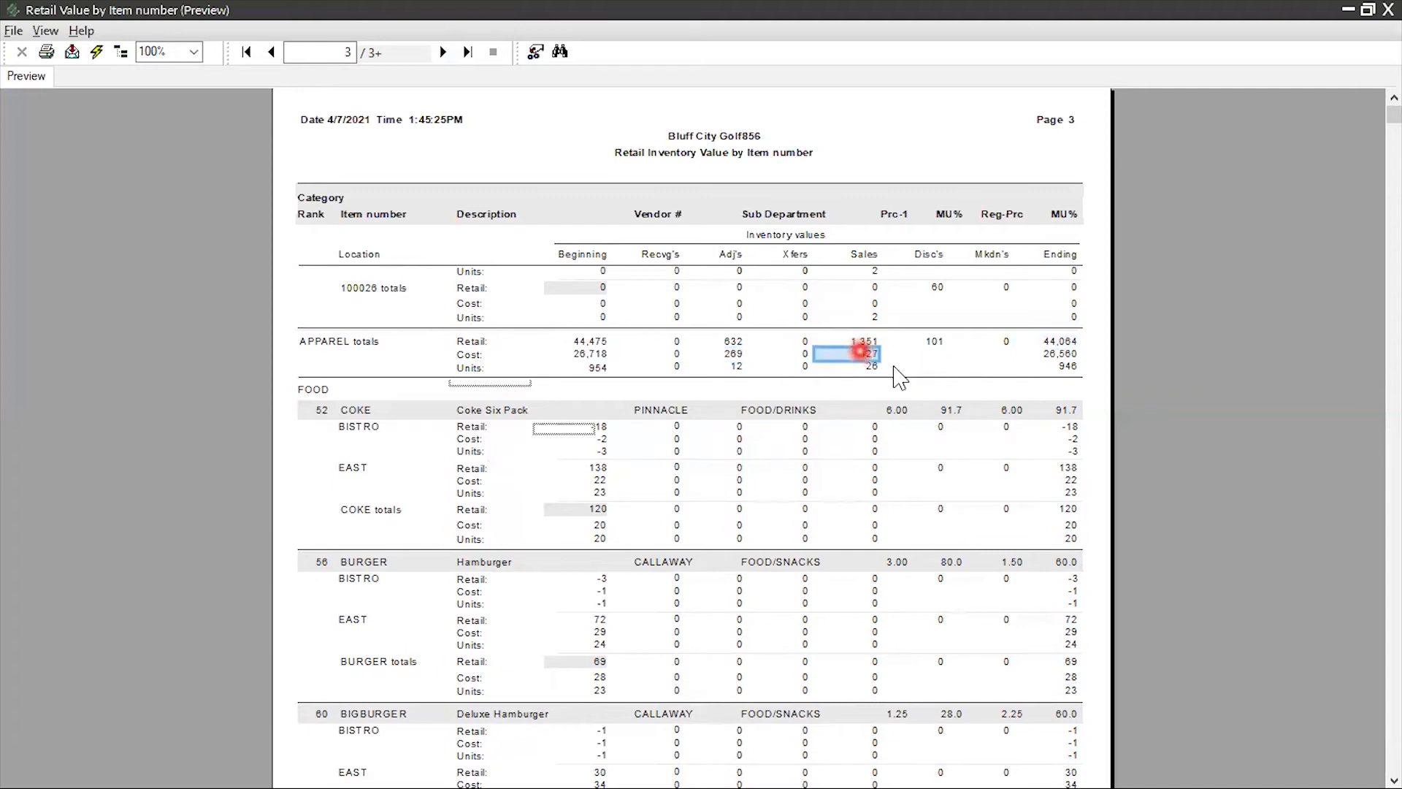
click(1066, 353)
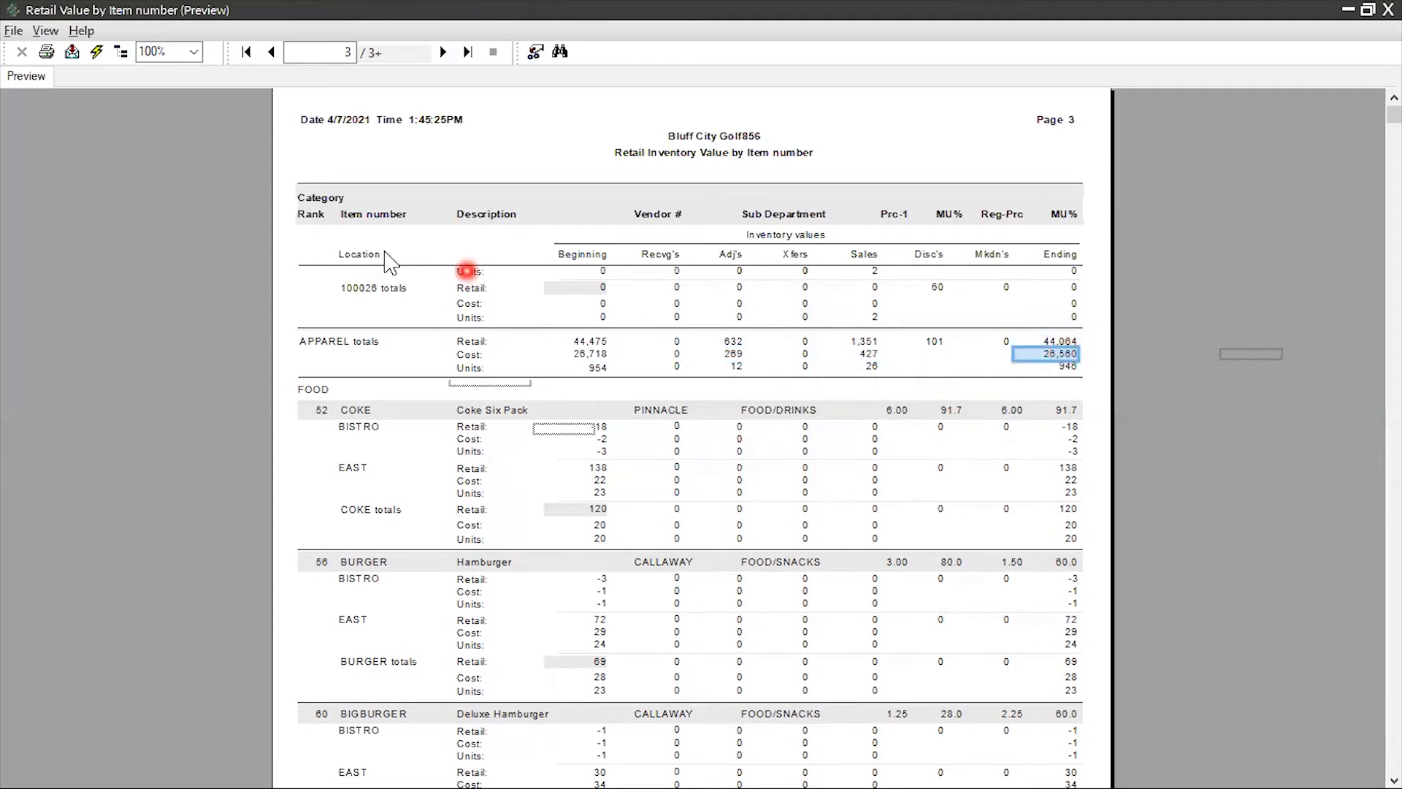
Check the report totals on page 17 of the Retail Value preview and close the report
click(469, 52)
click(475, 51)
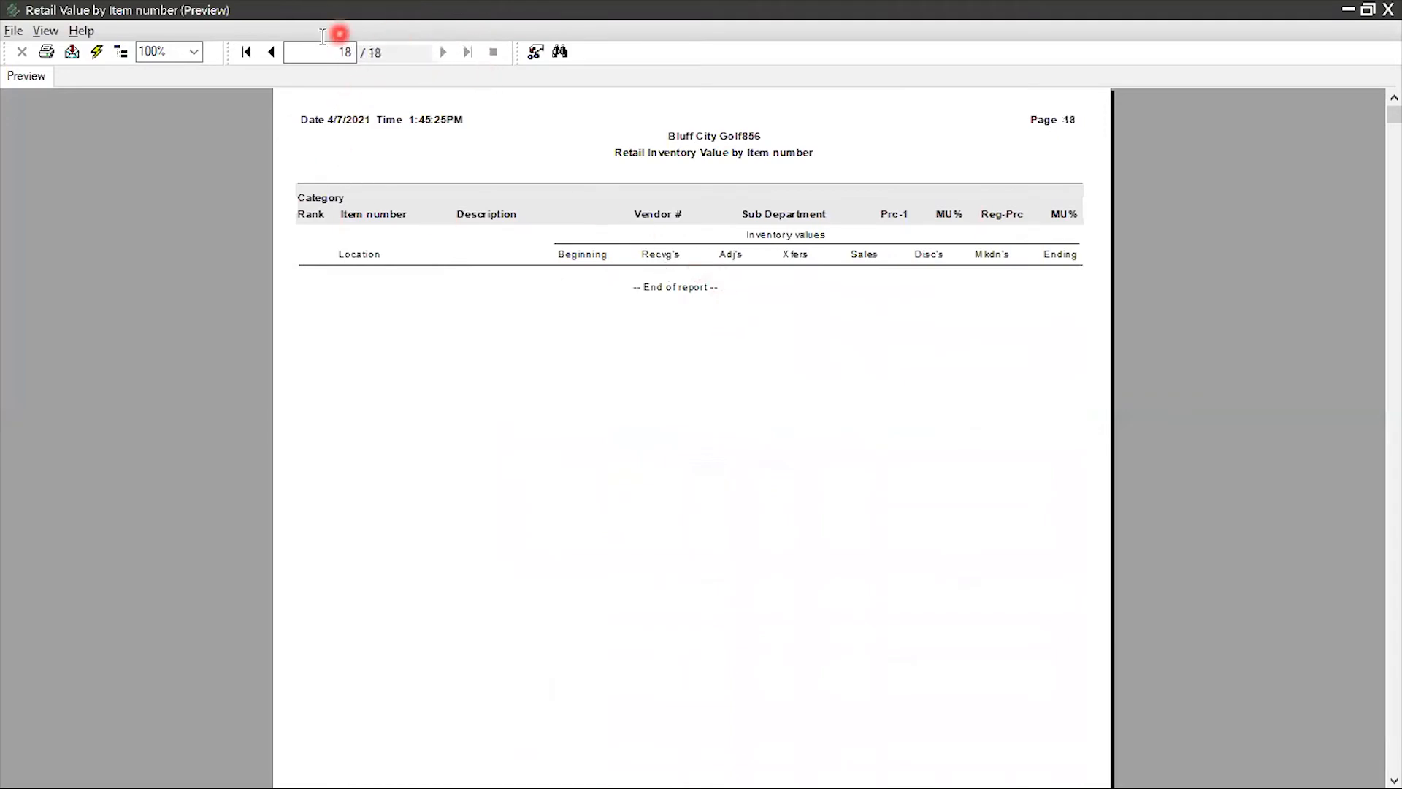
click(275, 51)
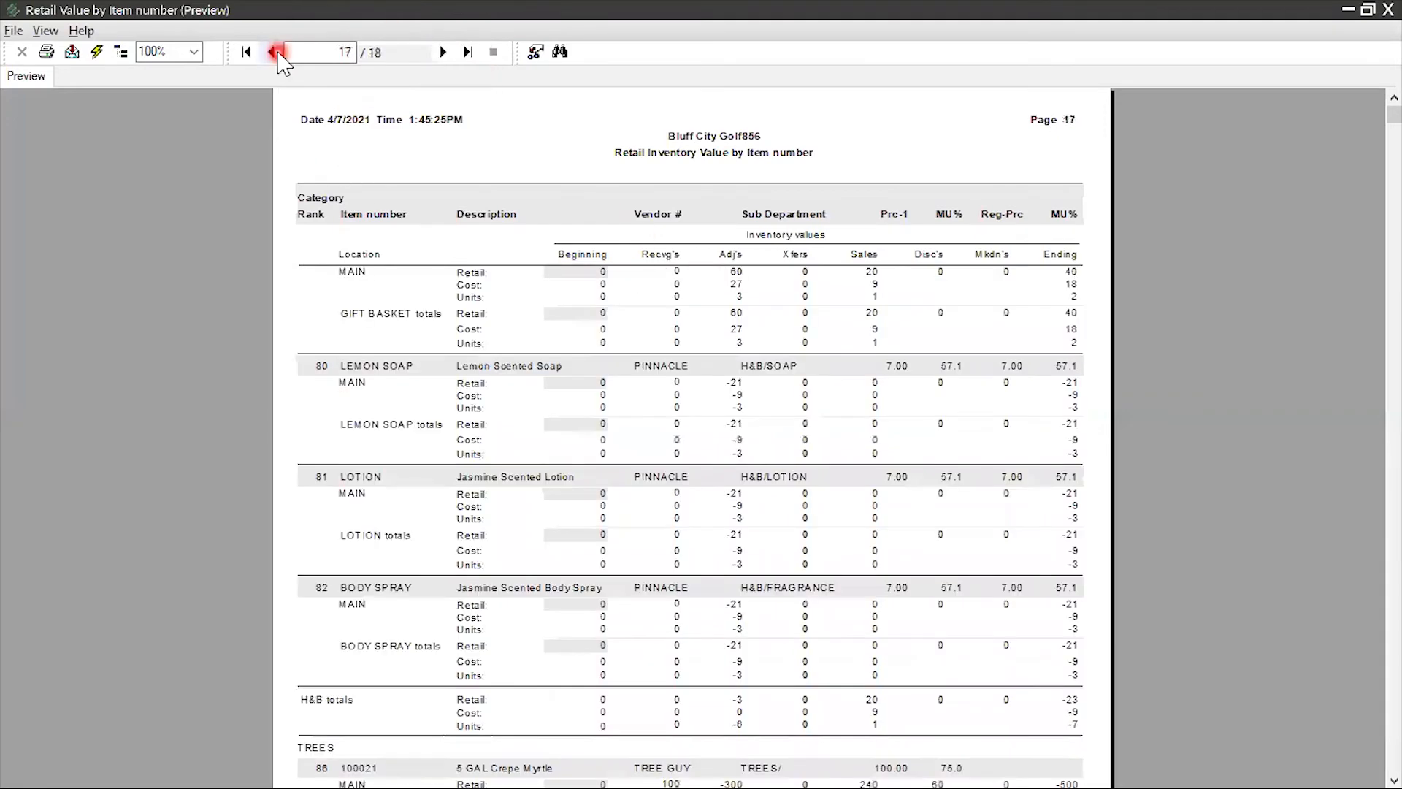
scroll(521, 197, down, 5)
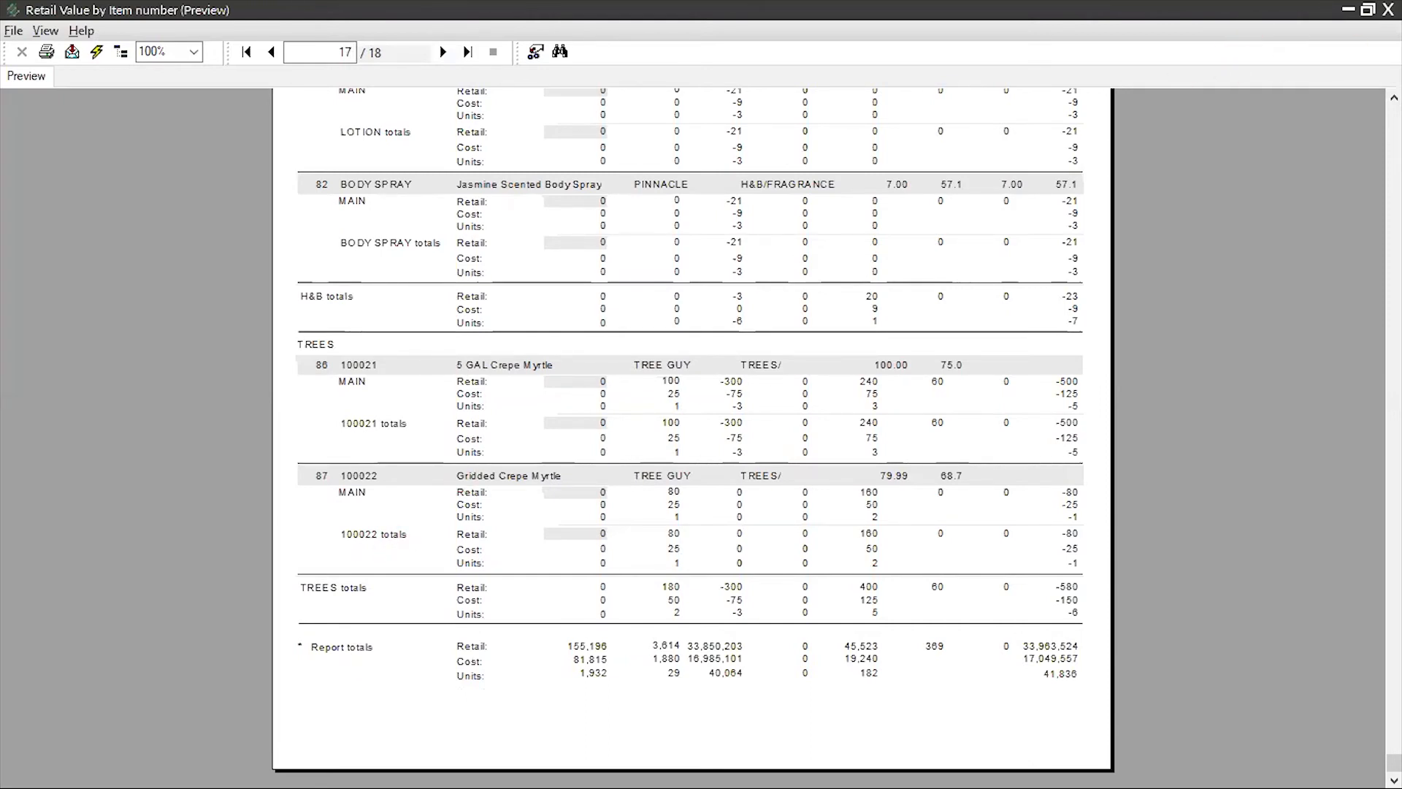
click(1388, 9)
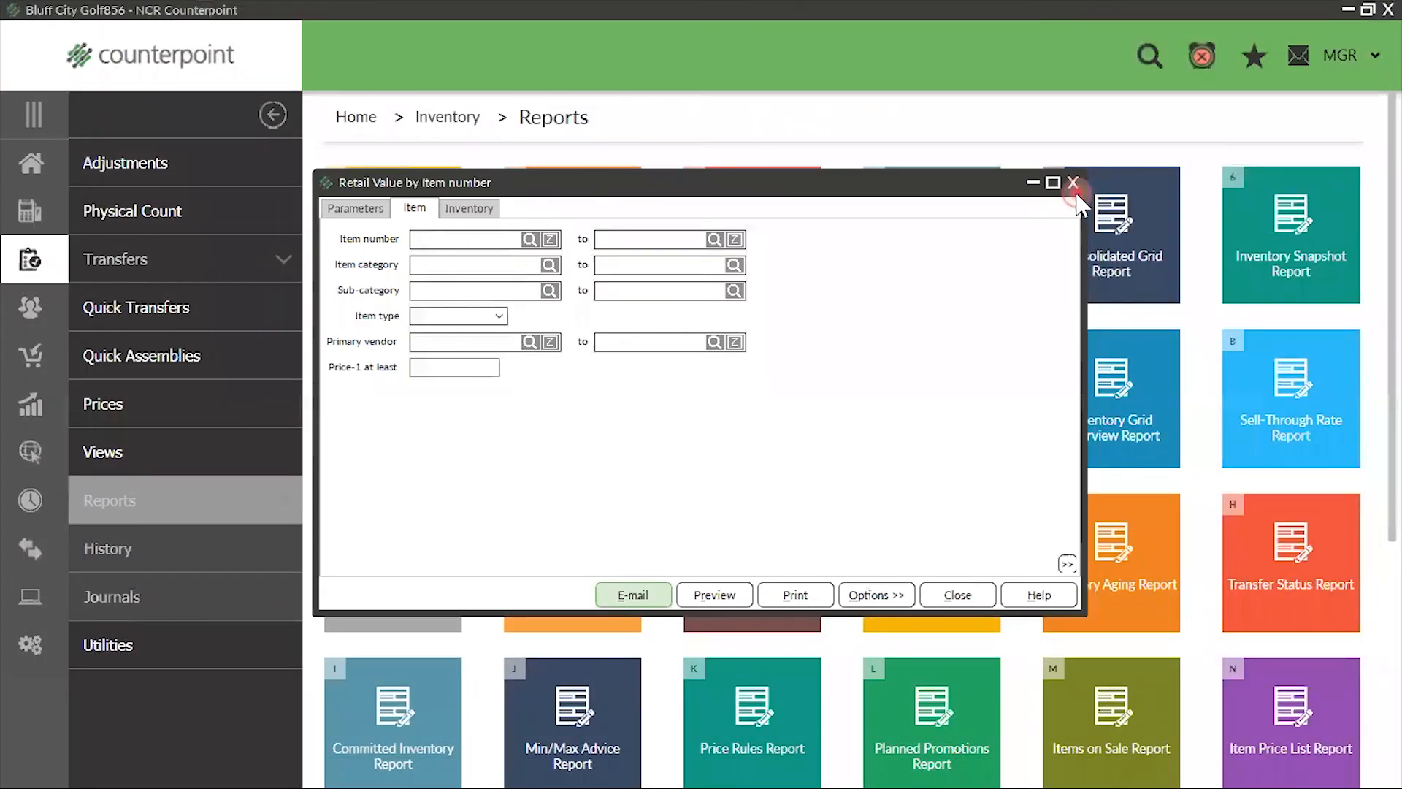
click(1073, 183)
Open the Historical Valuation report and set it to analyze by Item and print All items
click(938, 409)
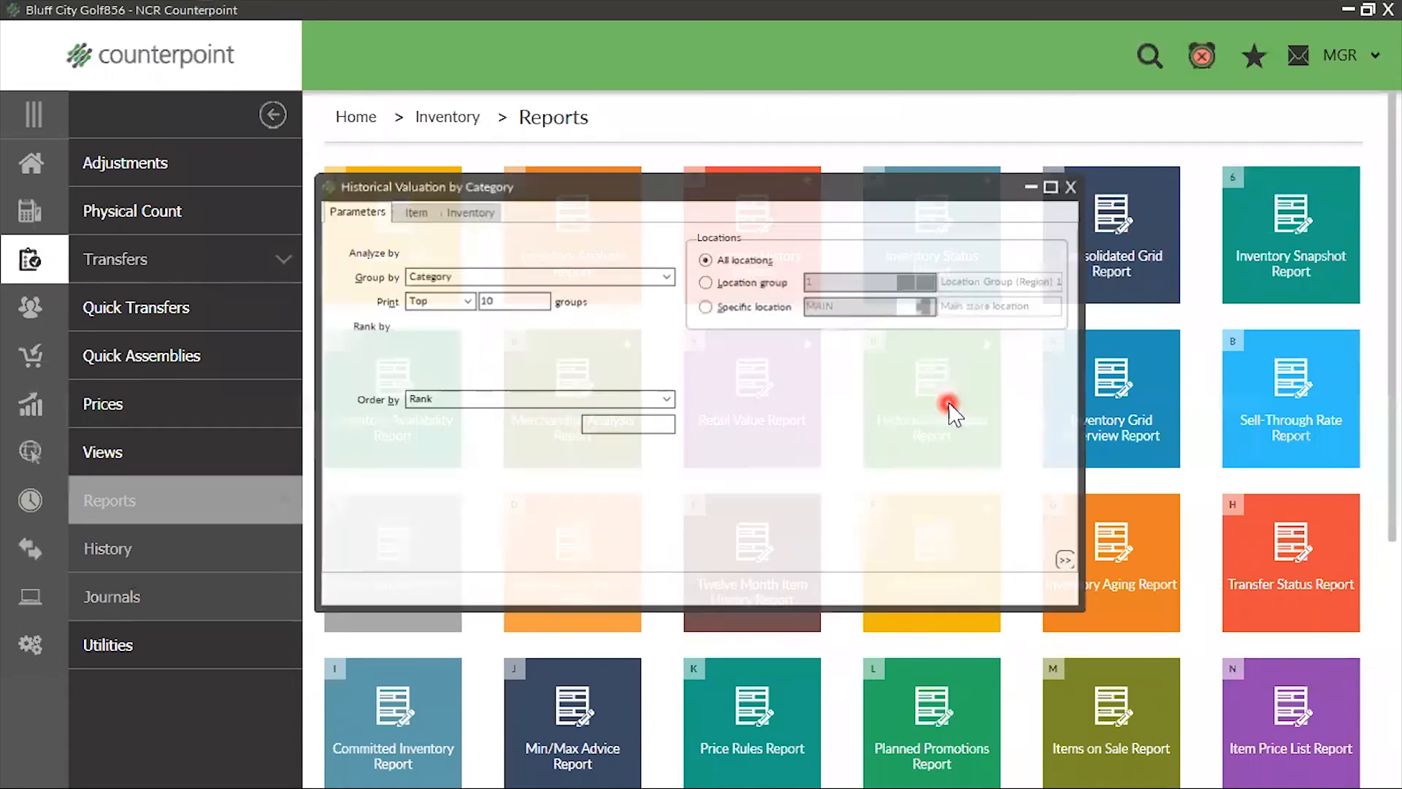
click(639, 243)
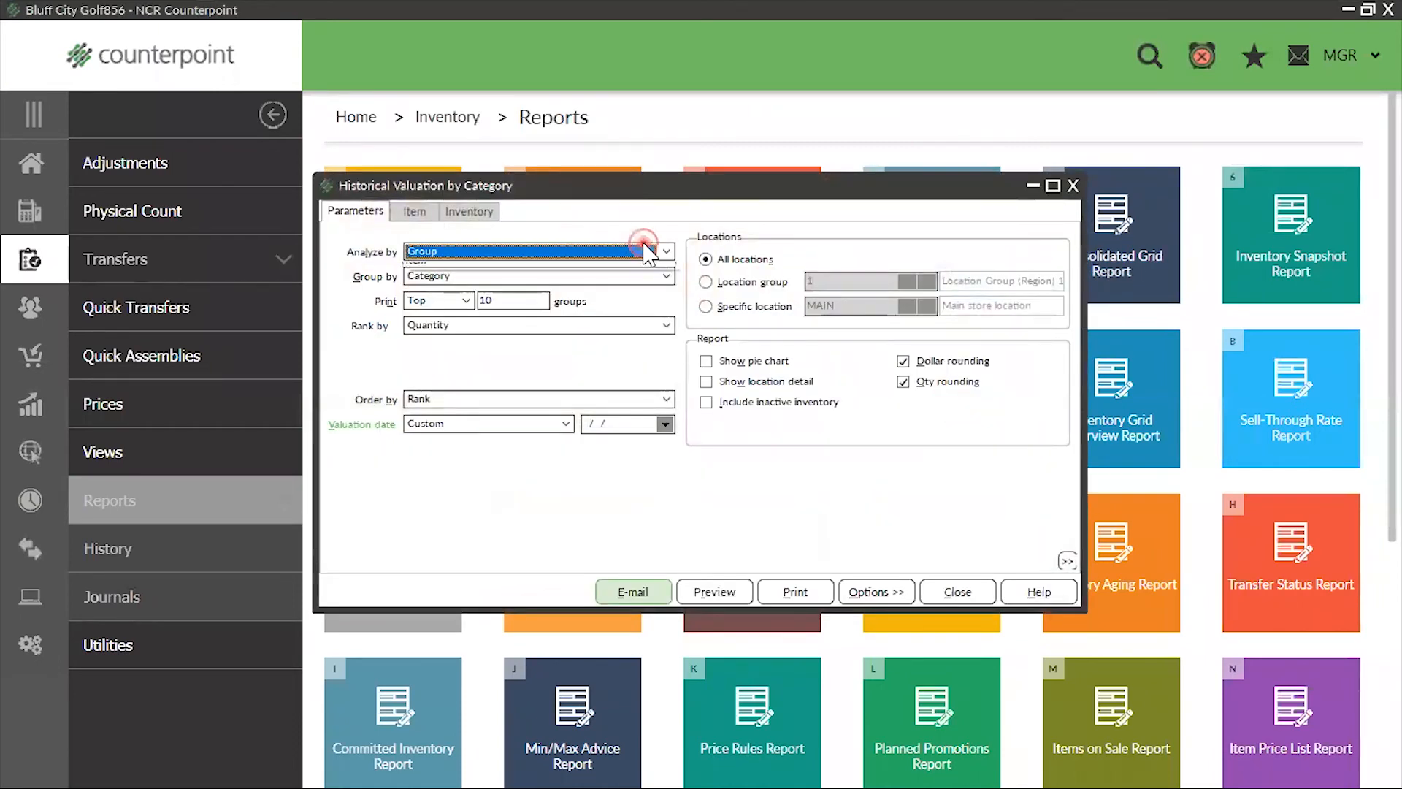
click(564, 282)
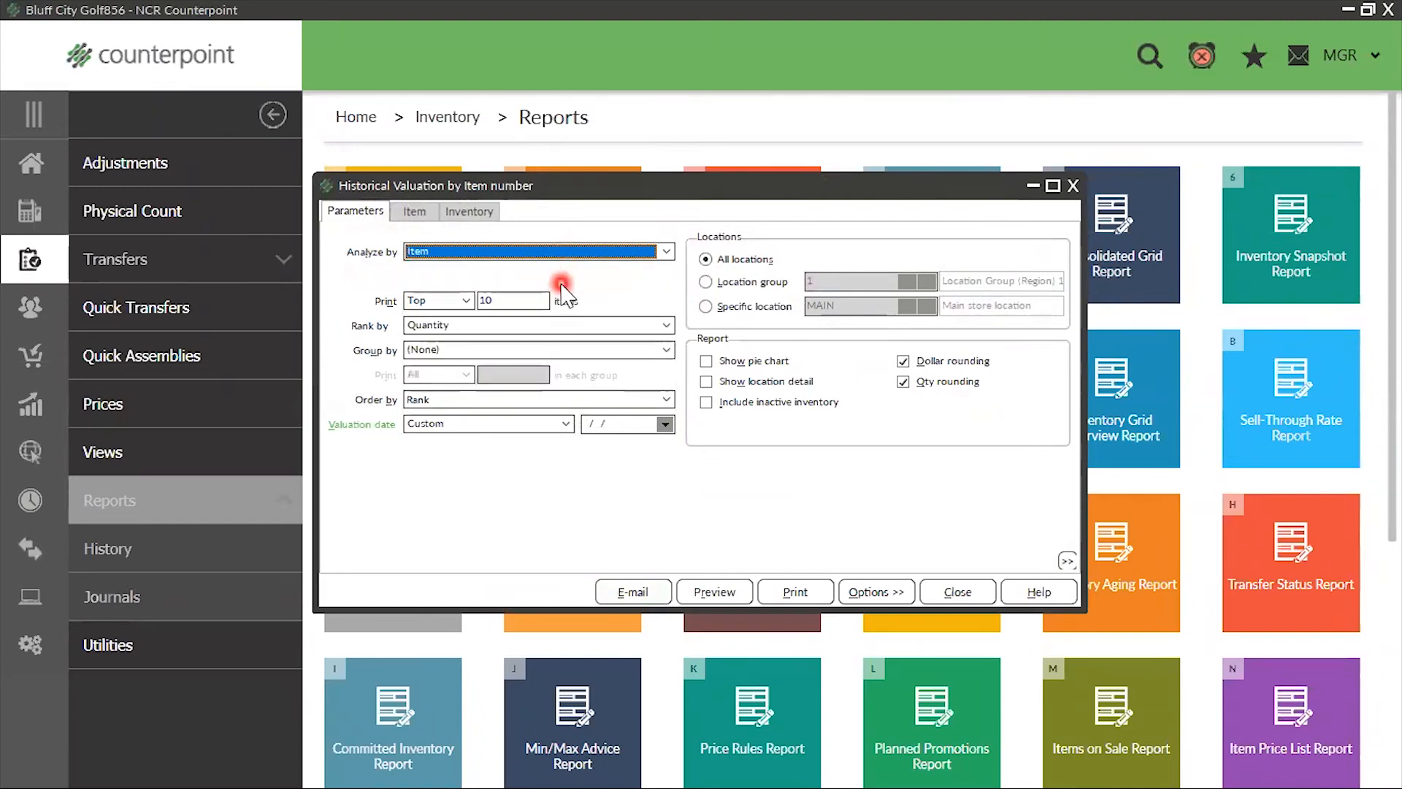
click(465, 302)
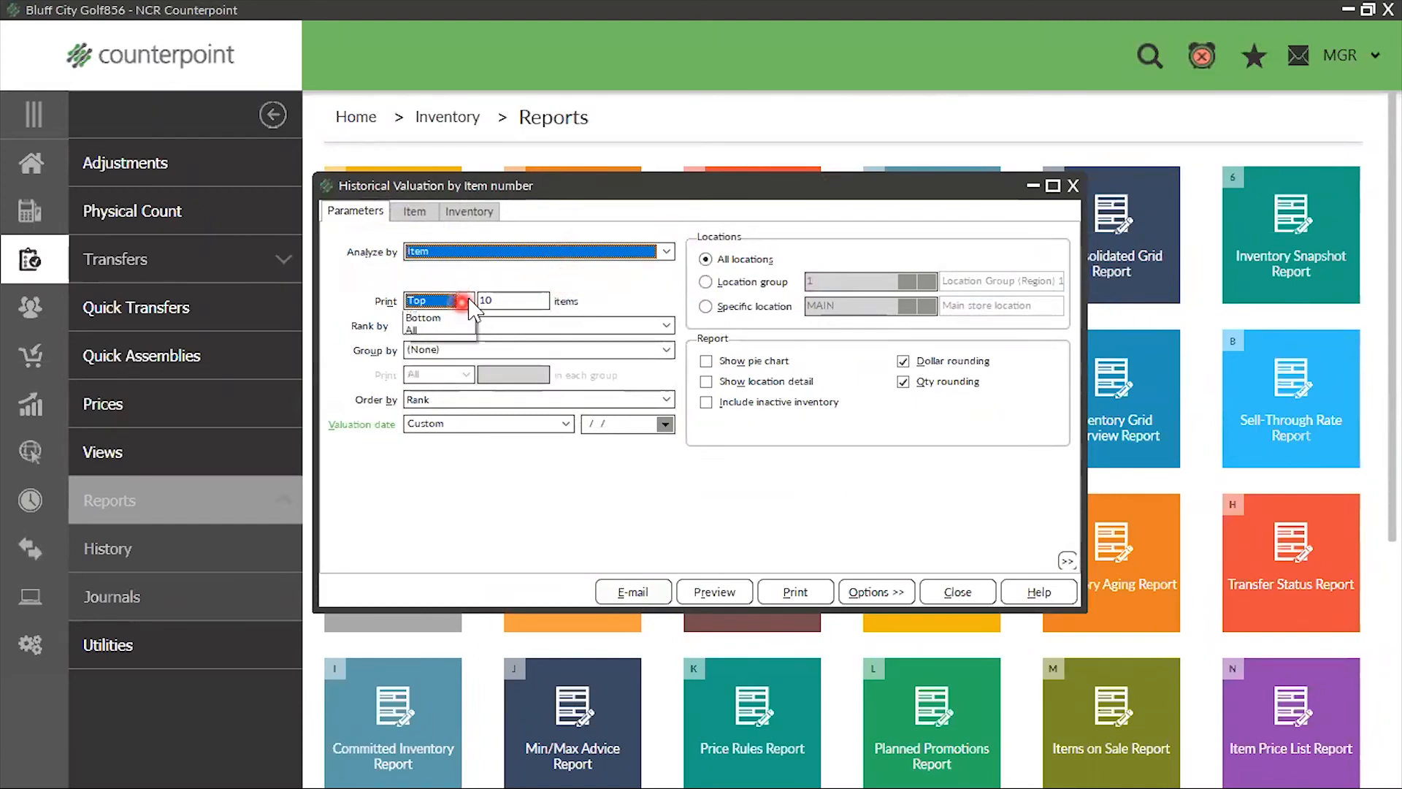
click(444, 358)
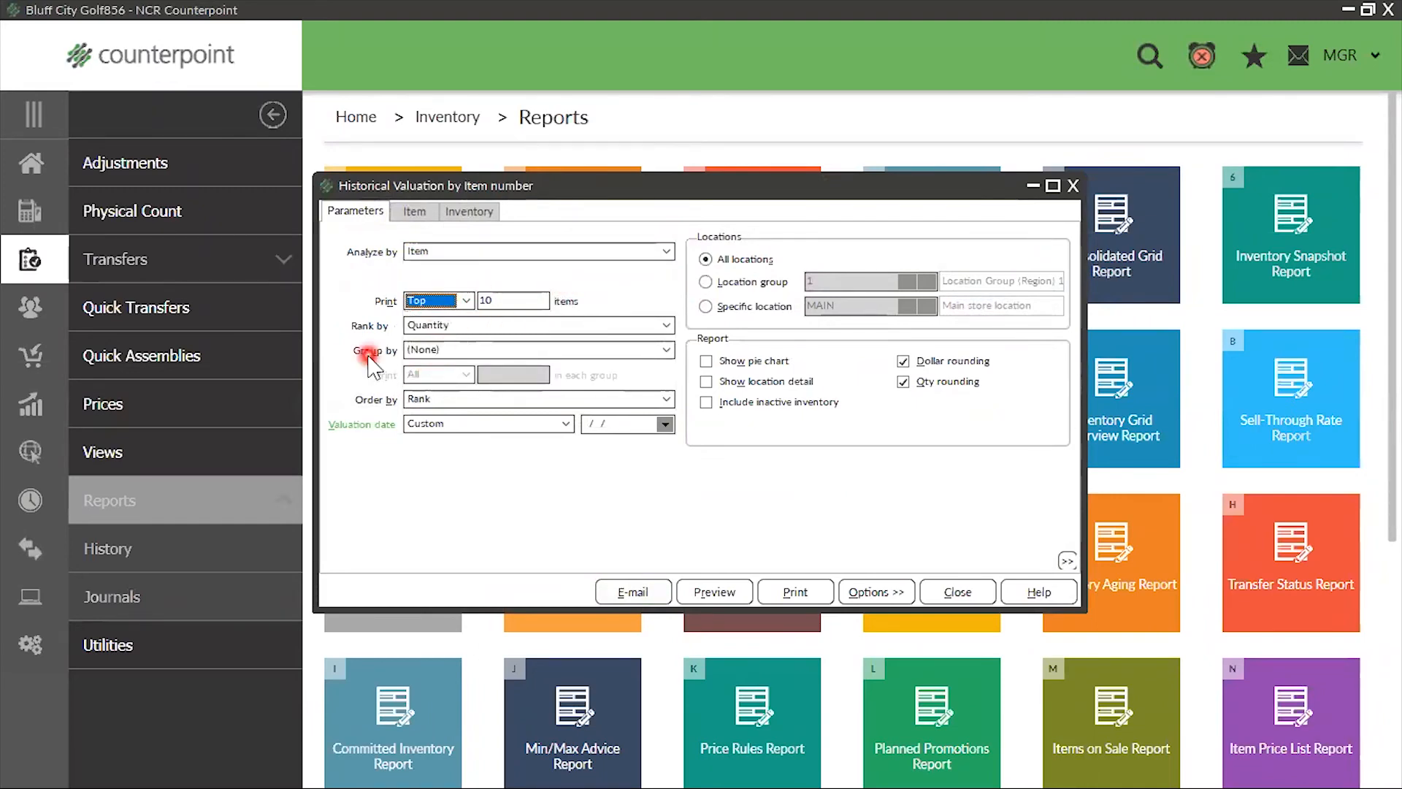
click(460, 304)
click(421, 344)
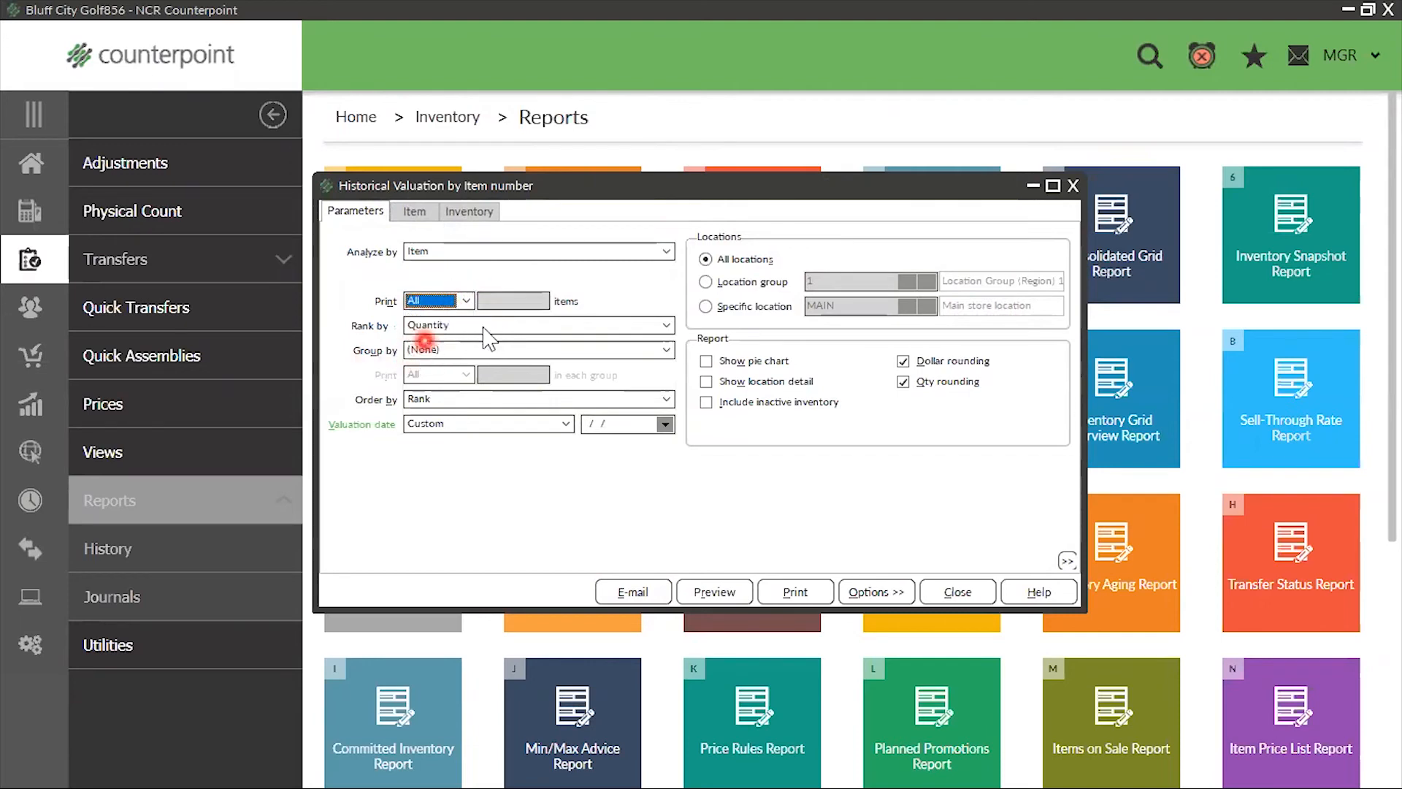
Rank the items by Quantity, group them by Category, and set the custom valuation date to 01/01/2020
click(523, 331)
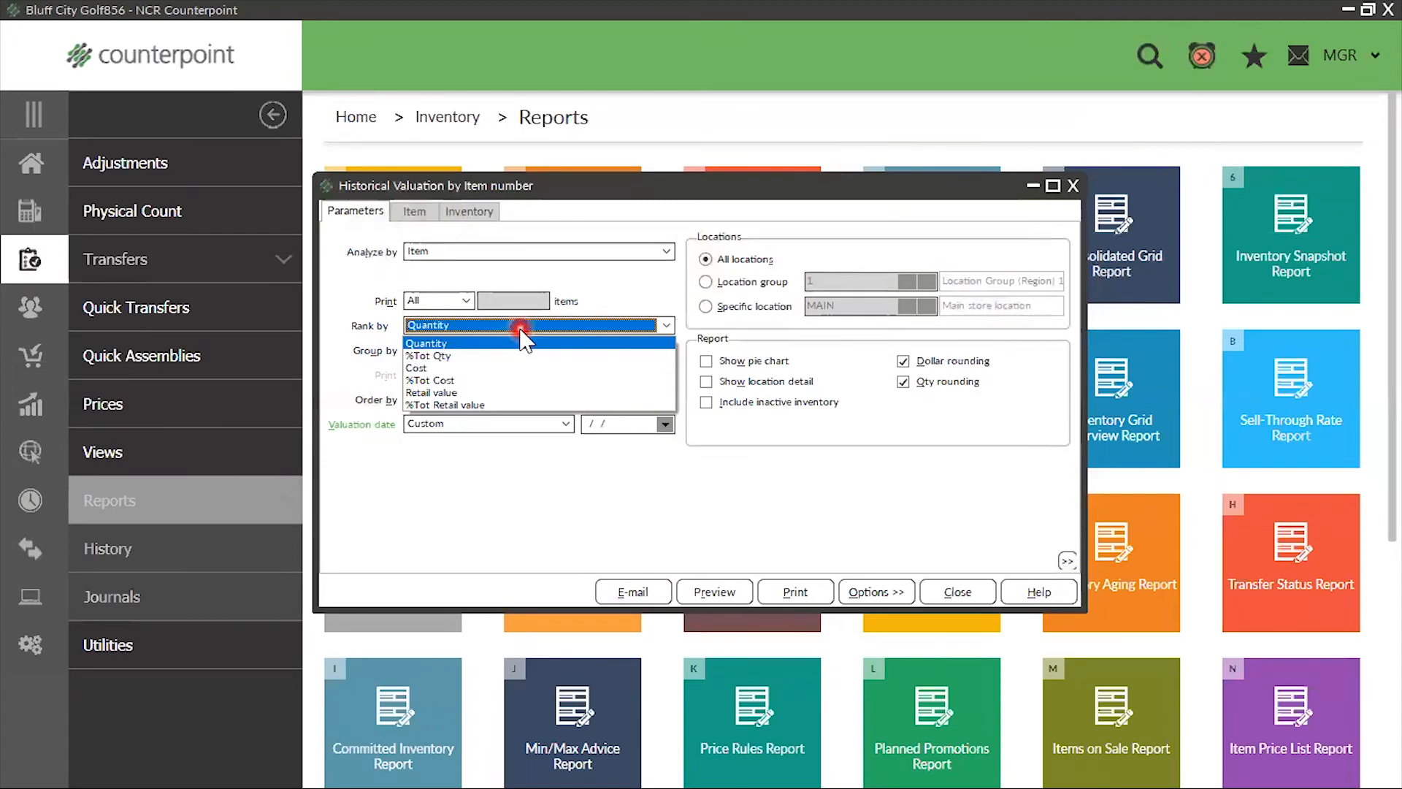
click(476, 343)
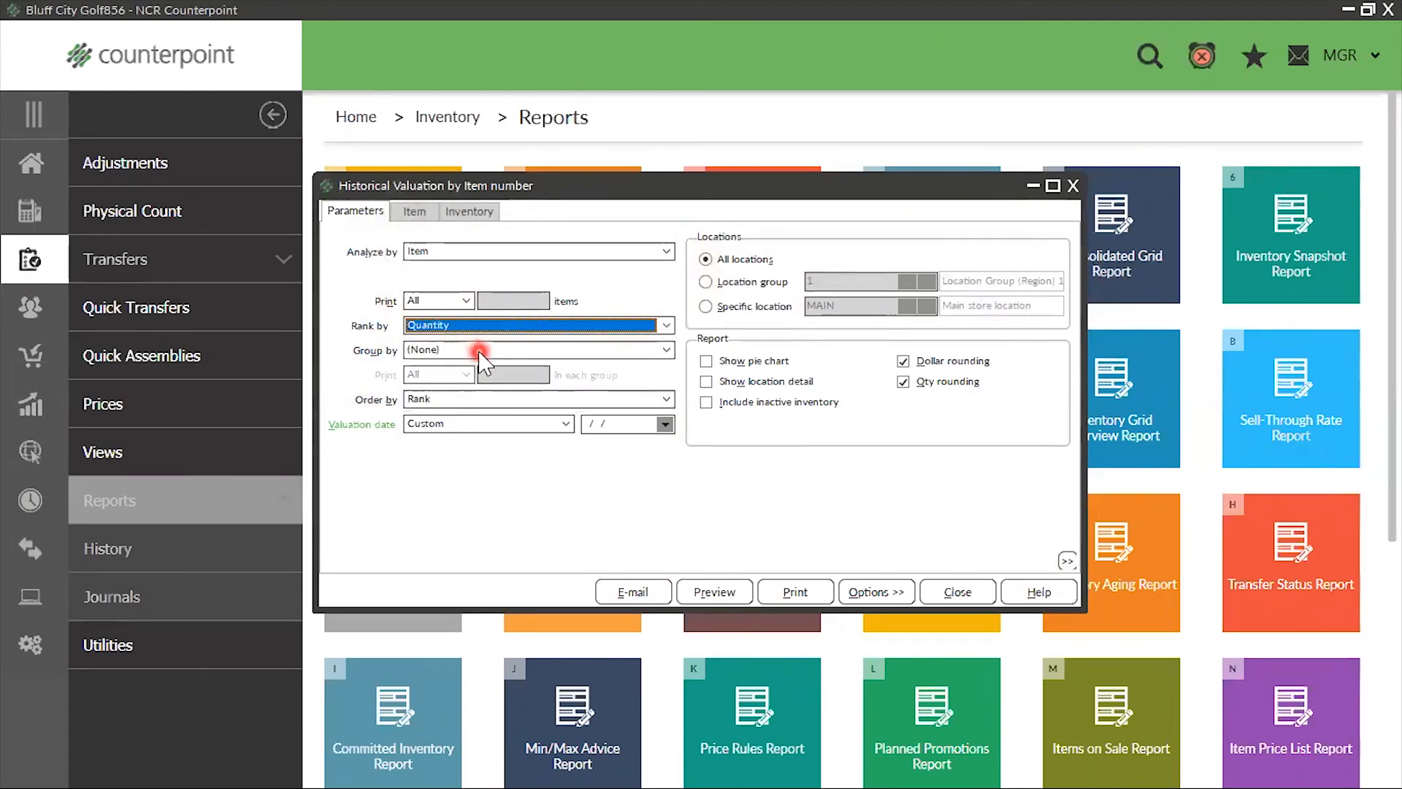
click(462, 351)
click(446, 417)
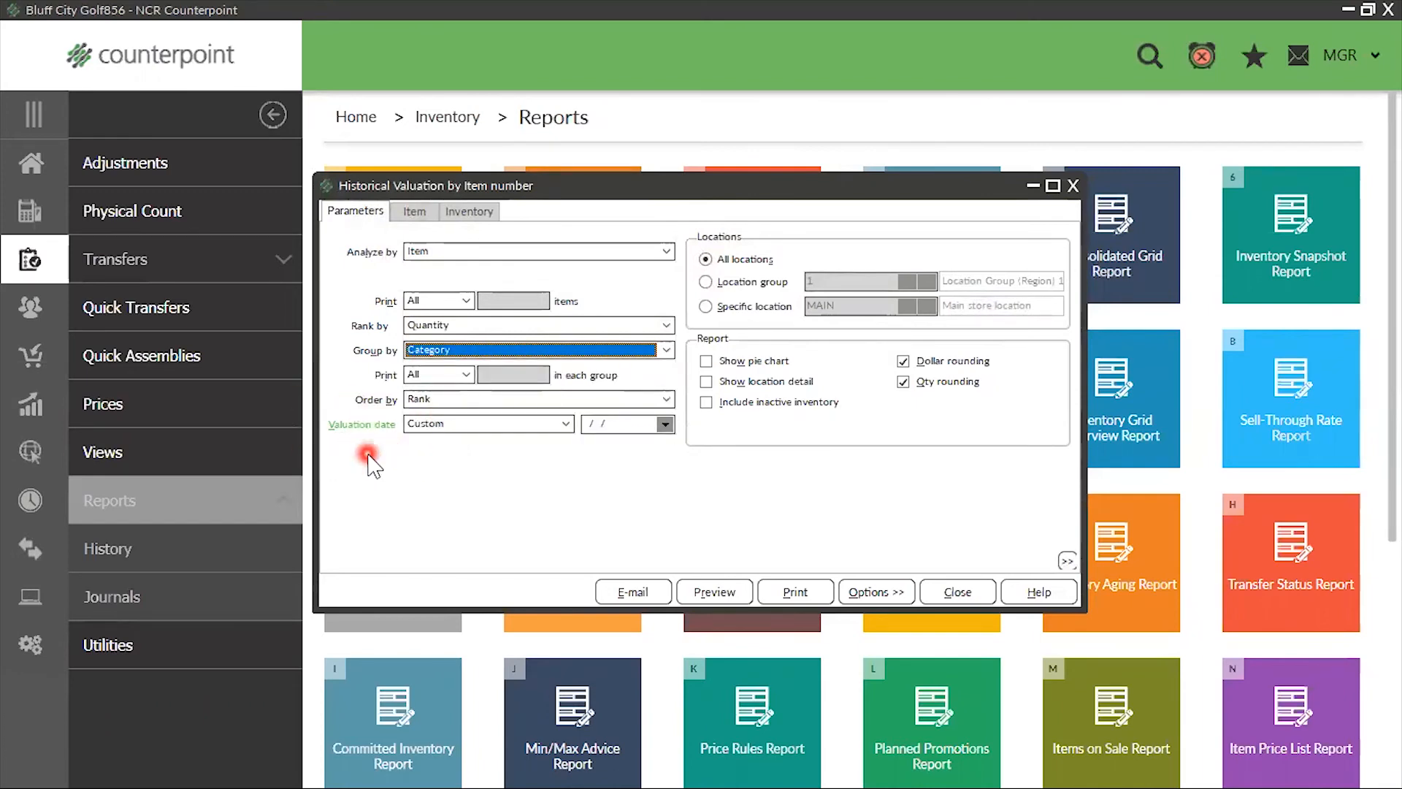
click(621, 425)
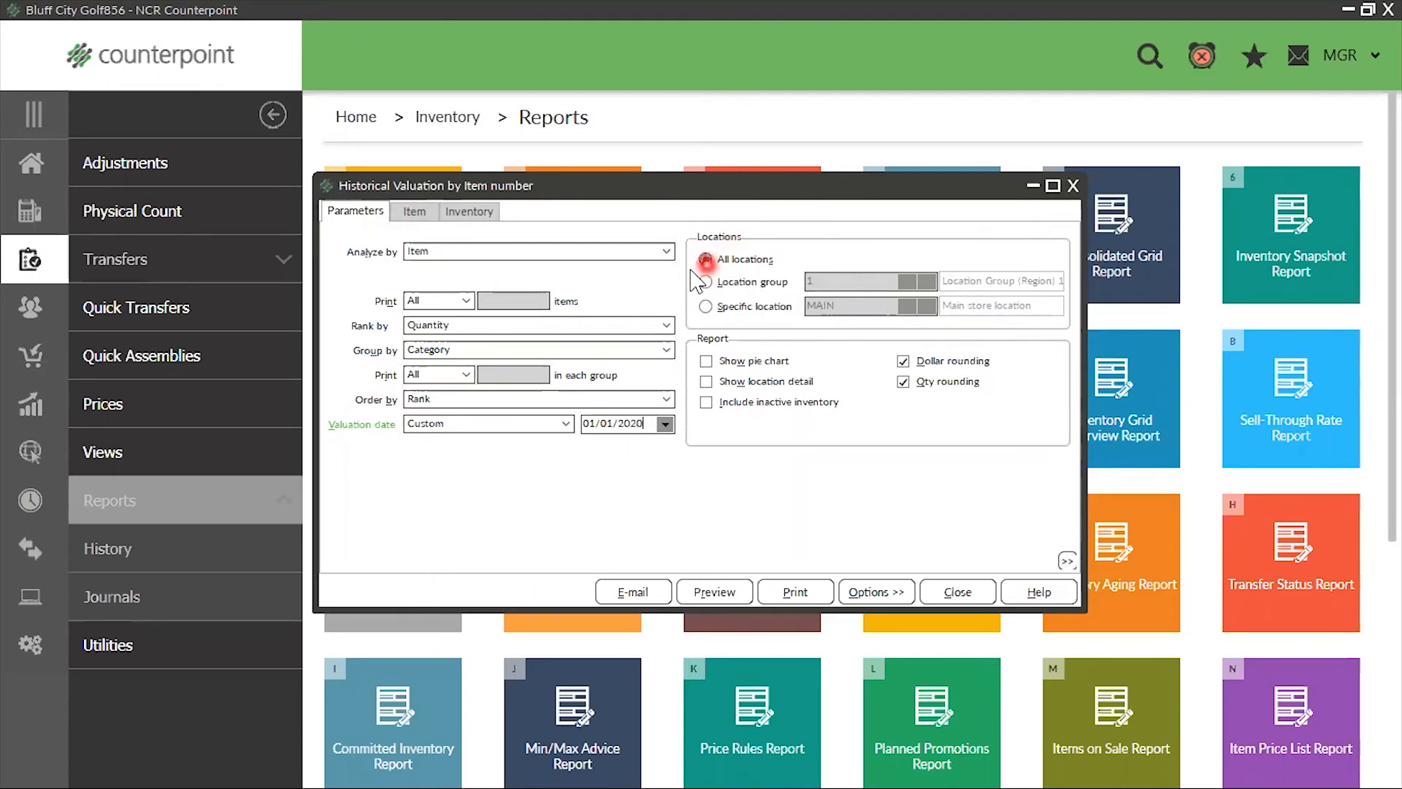
Enable Show location detail and limit the Historical Valuation report to the specific location MAIN
click(704, 381)
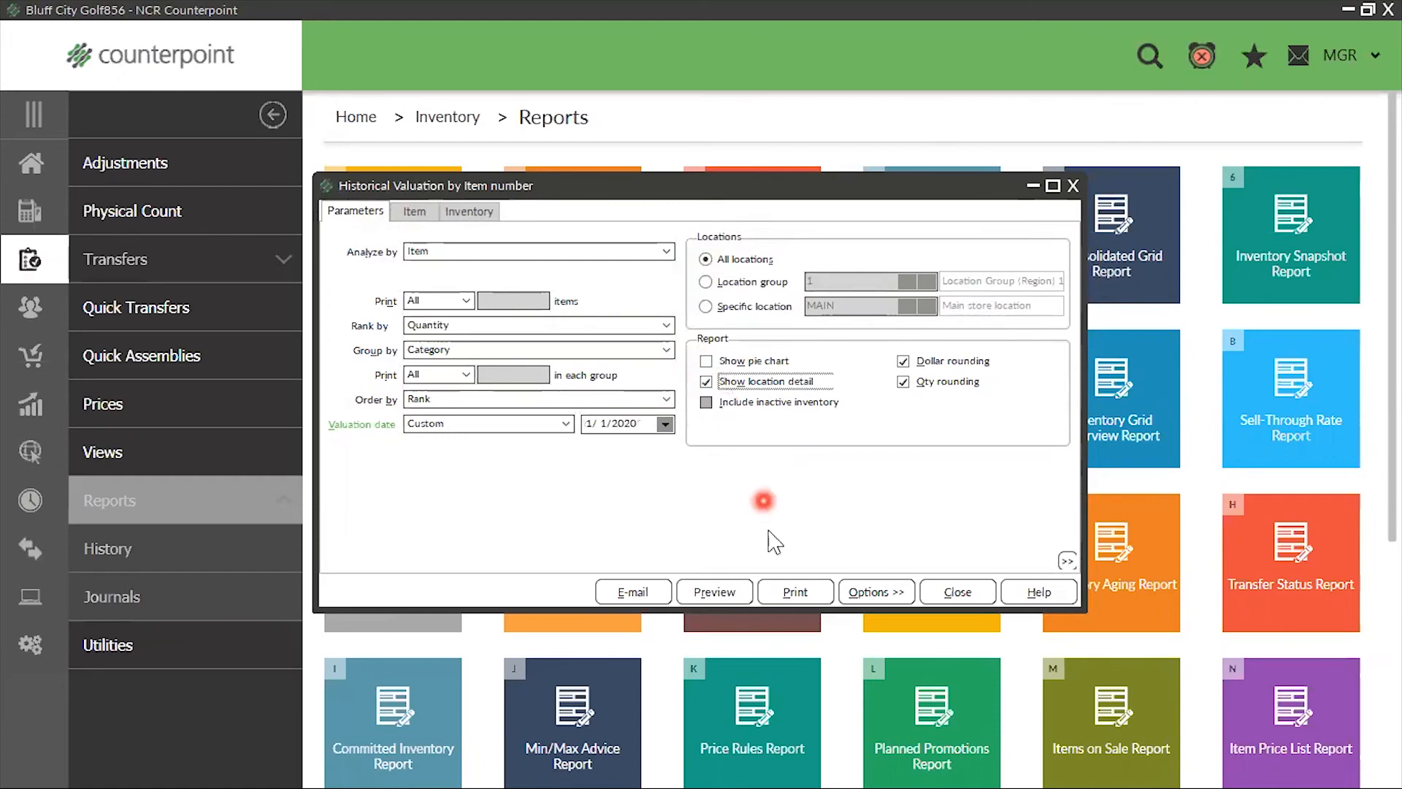
click(706, 282)
click(707, 378)
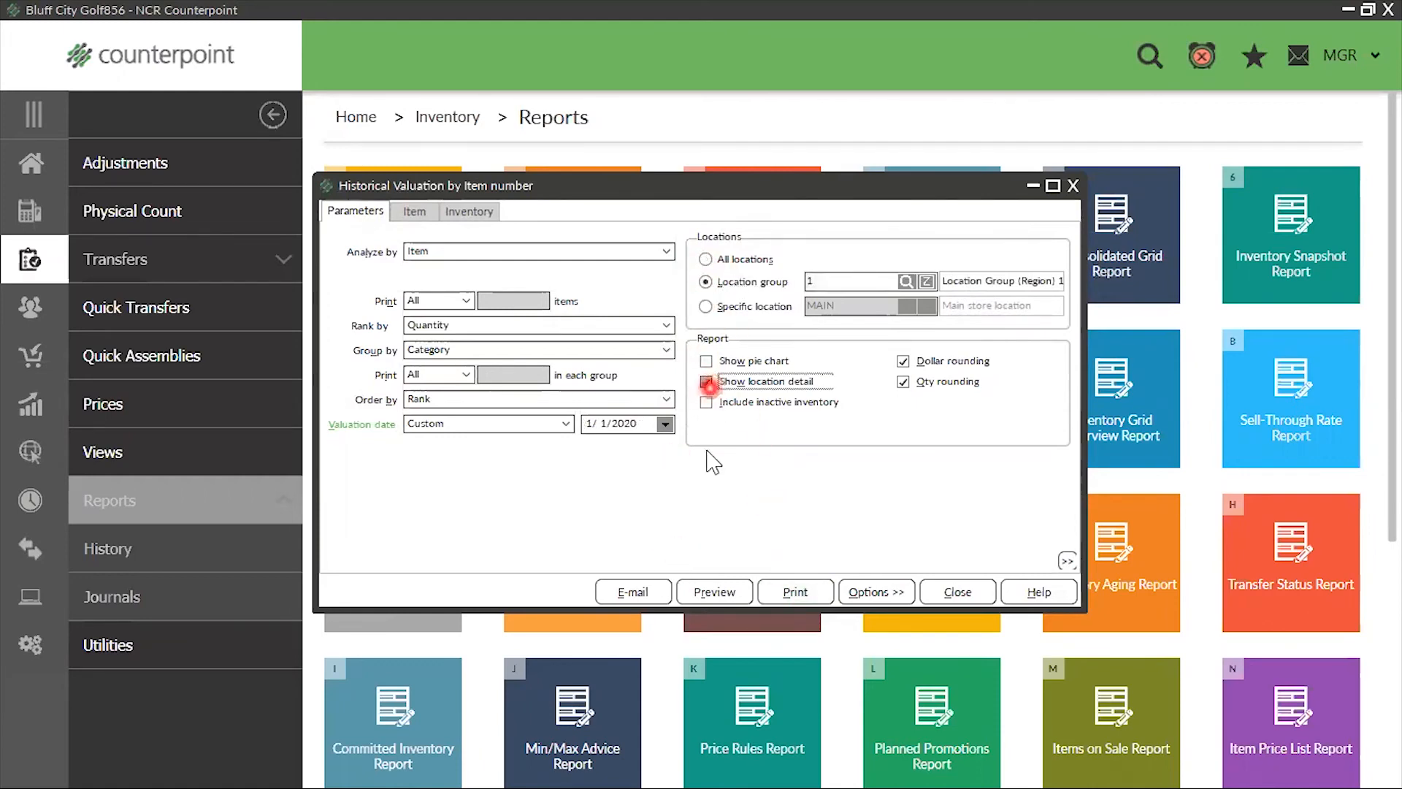
click(706, 306)
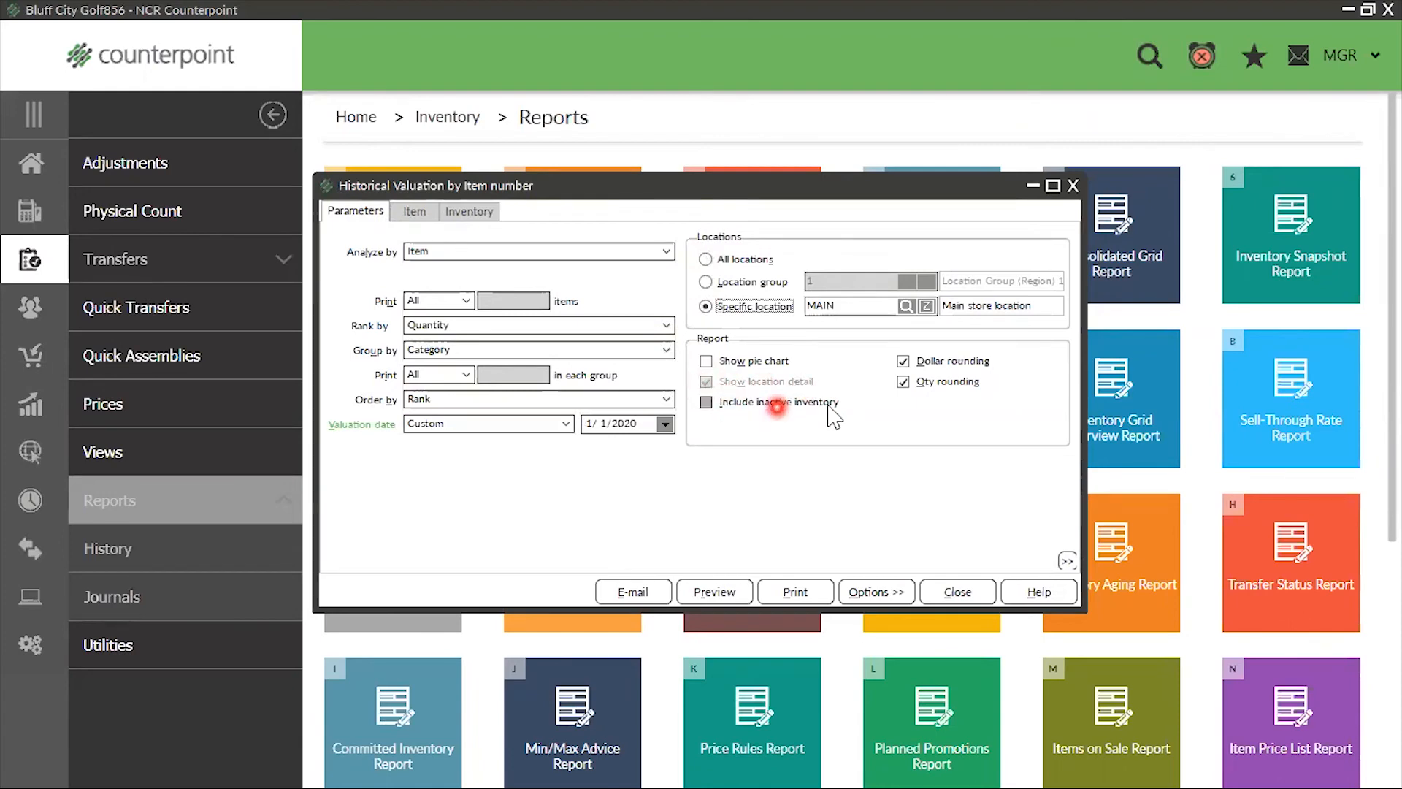
Turn off Dollar rounding and preview the Historical Valuation report
click(903, 360)
click(390, 620)
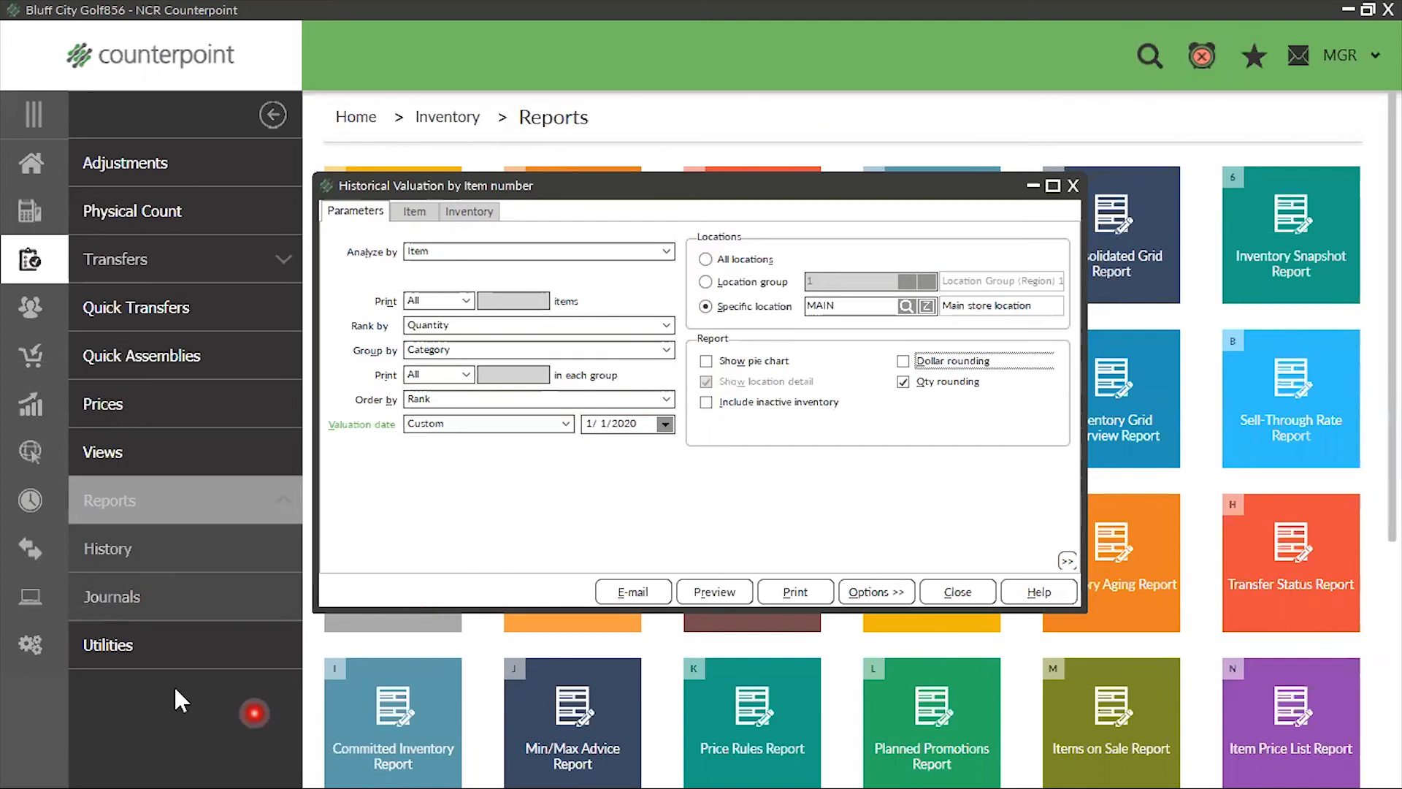
click(718, 593)
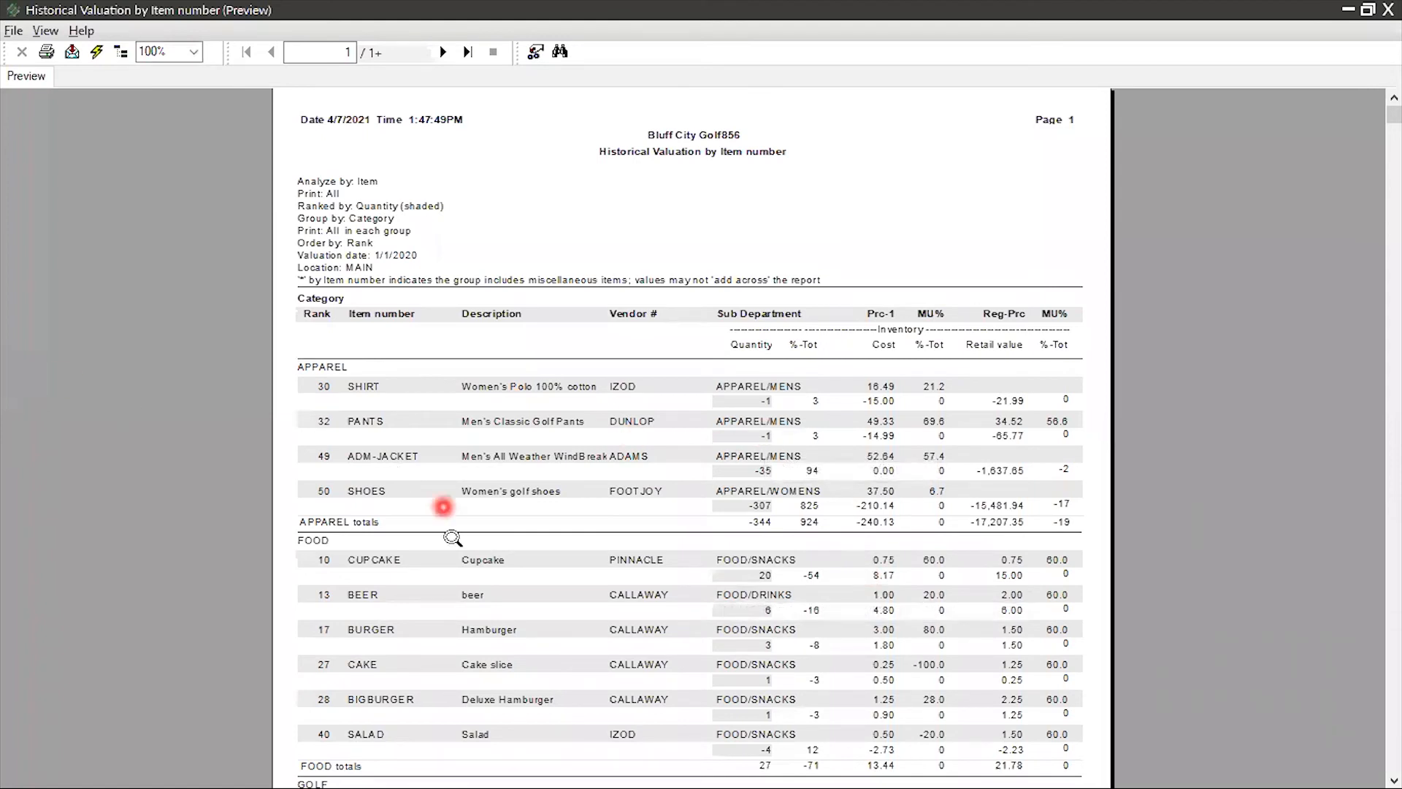
Examine the SHIRT entry's description, vendor, sub department, quantity, Prc-1 price and cost in the Historical Valuation preview
click(357, 388)
click(488, 390)
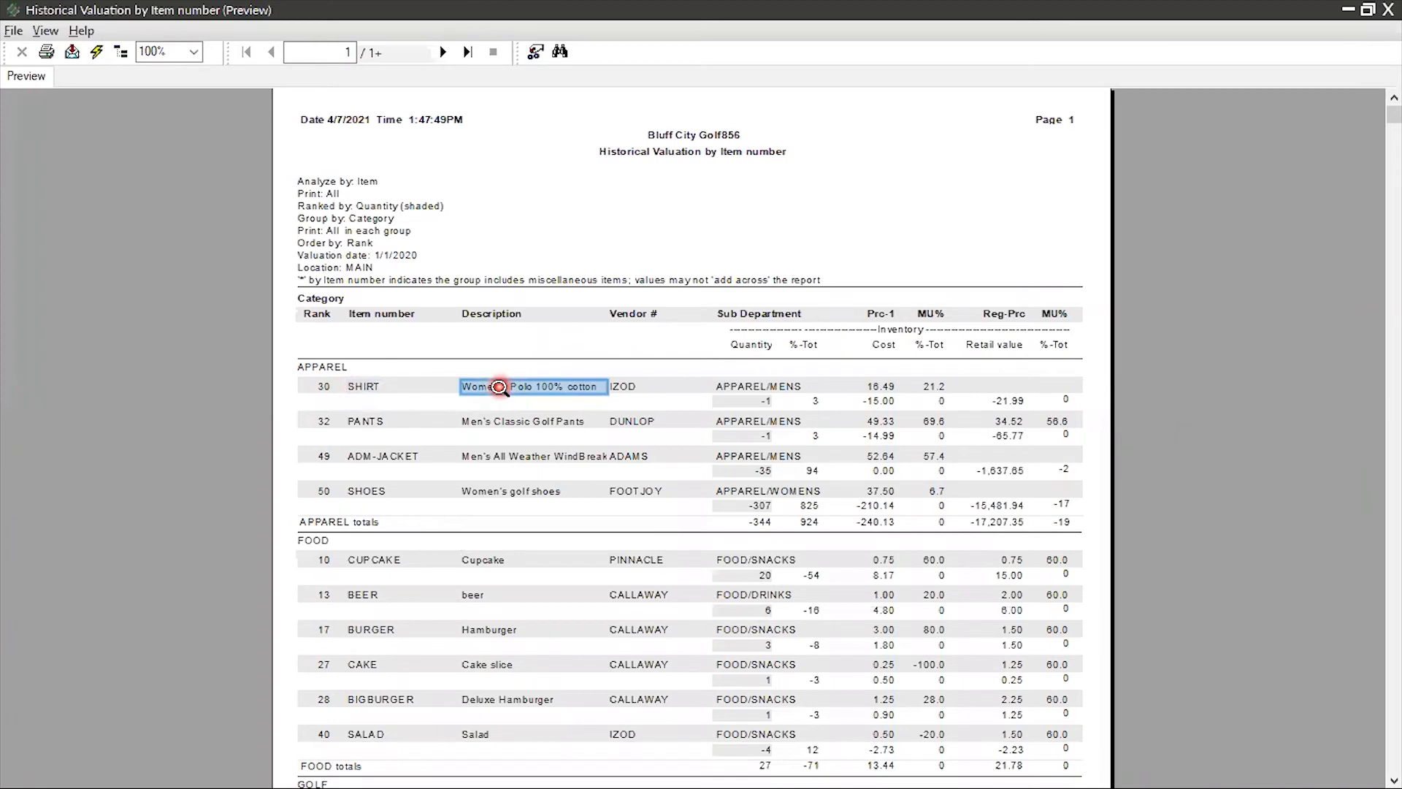
click(623, 391)
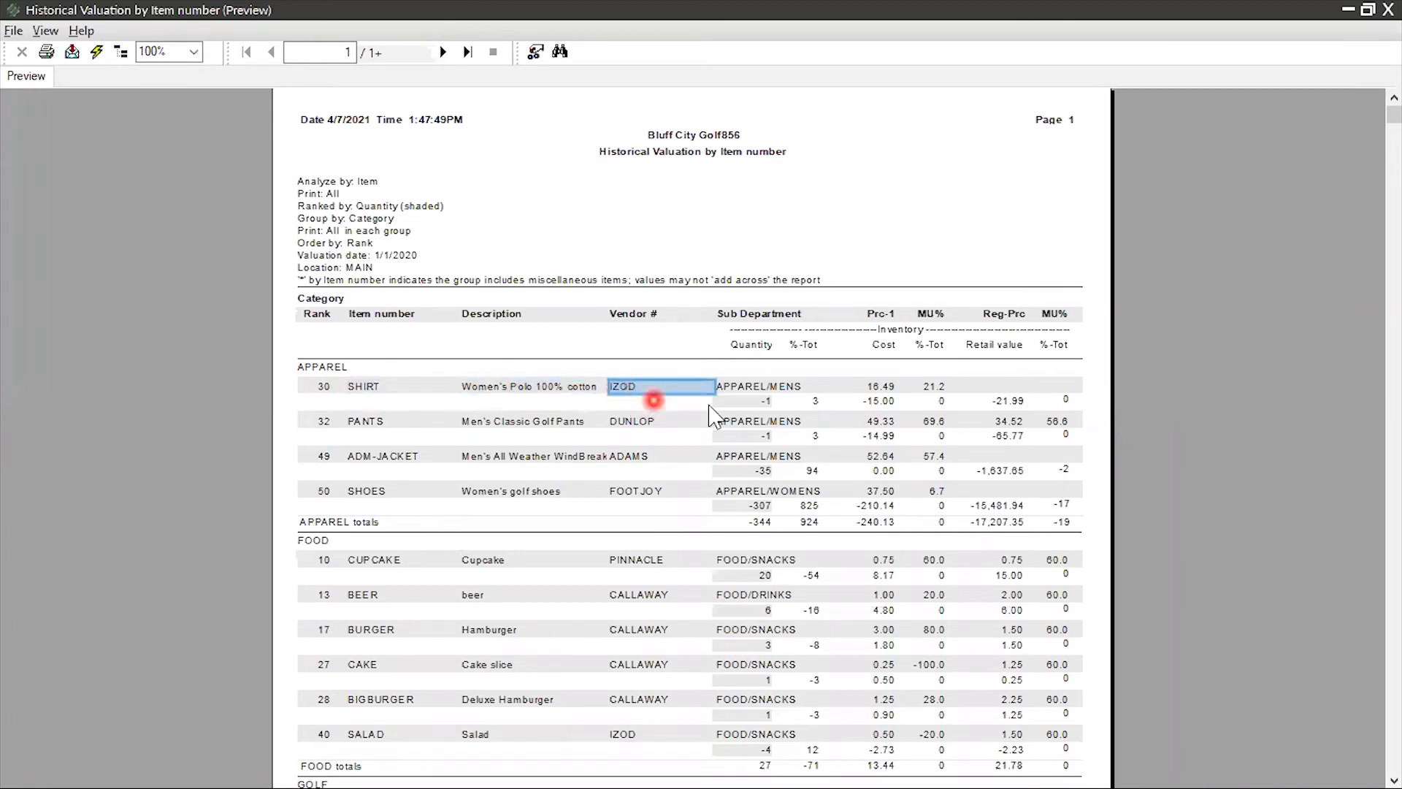
click(746, 385)
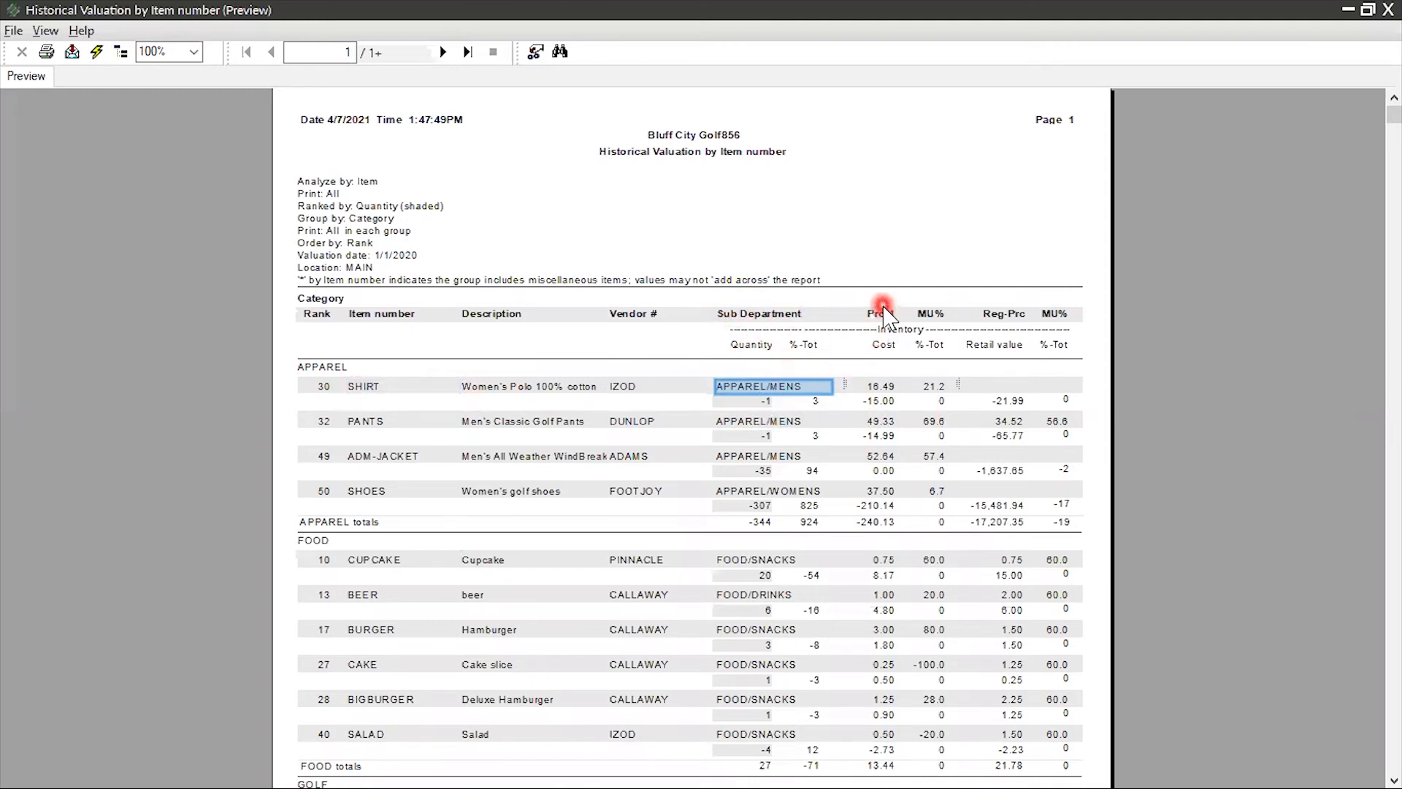
click(743, 385)
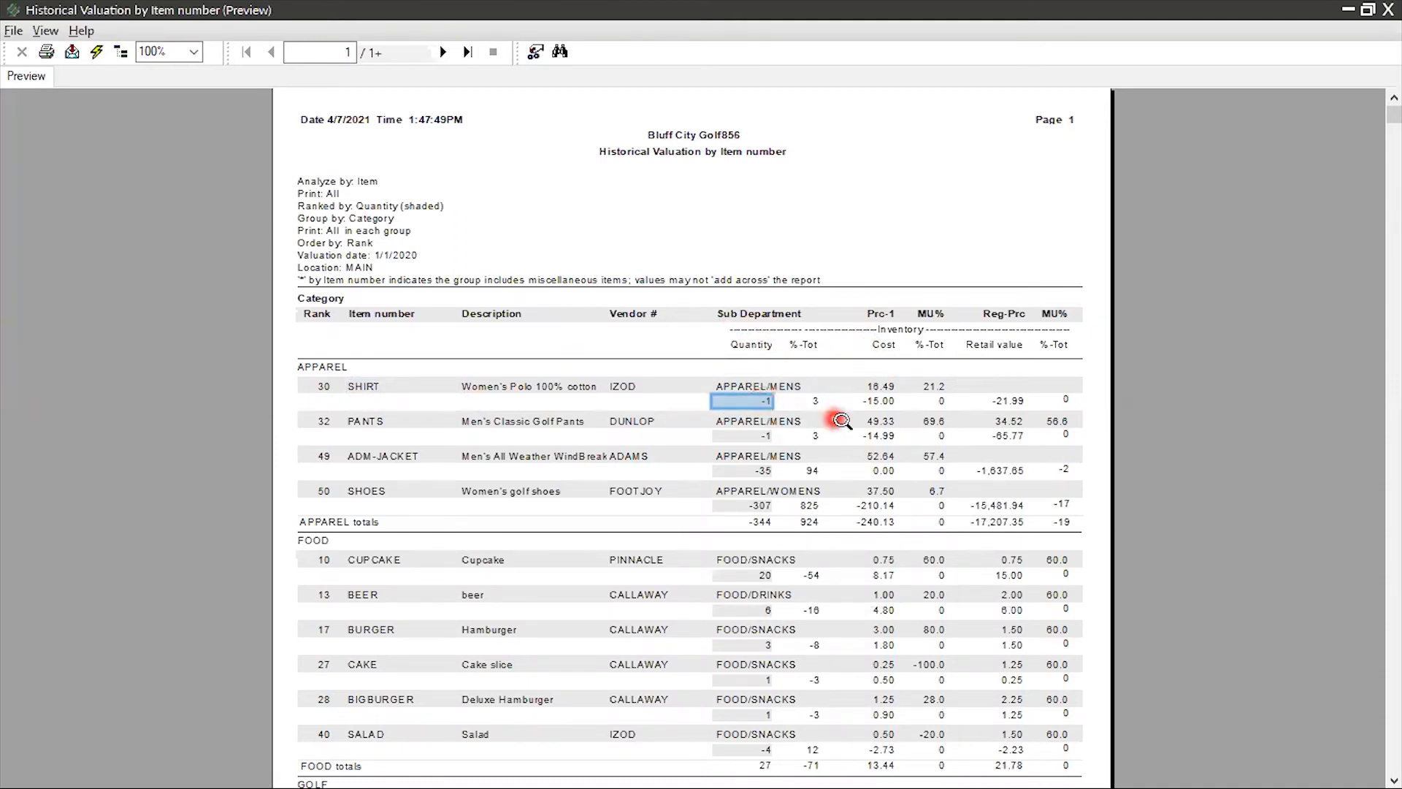
click(881, 387)
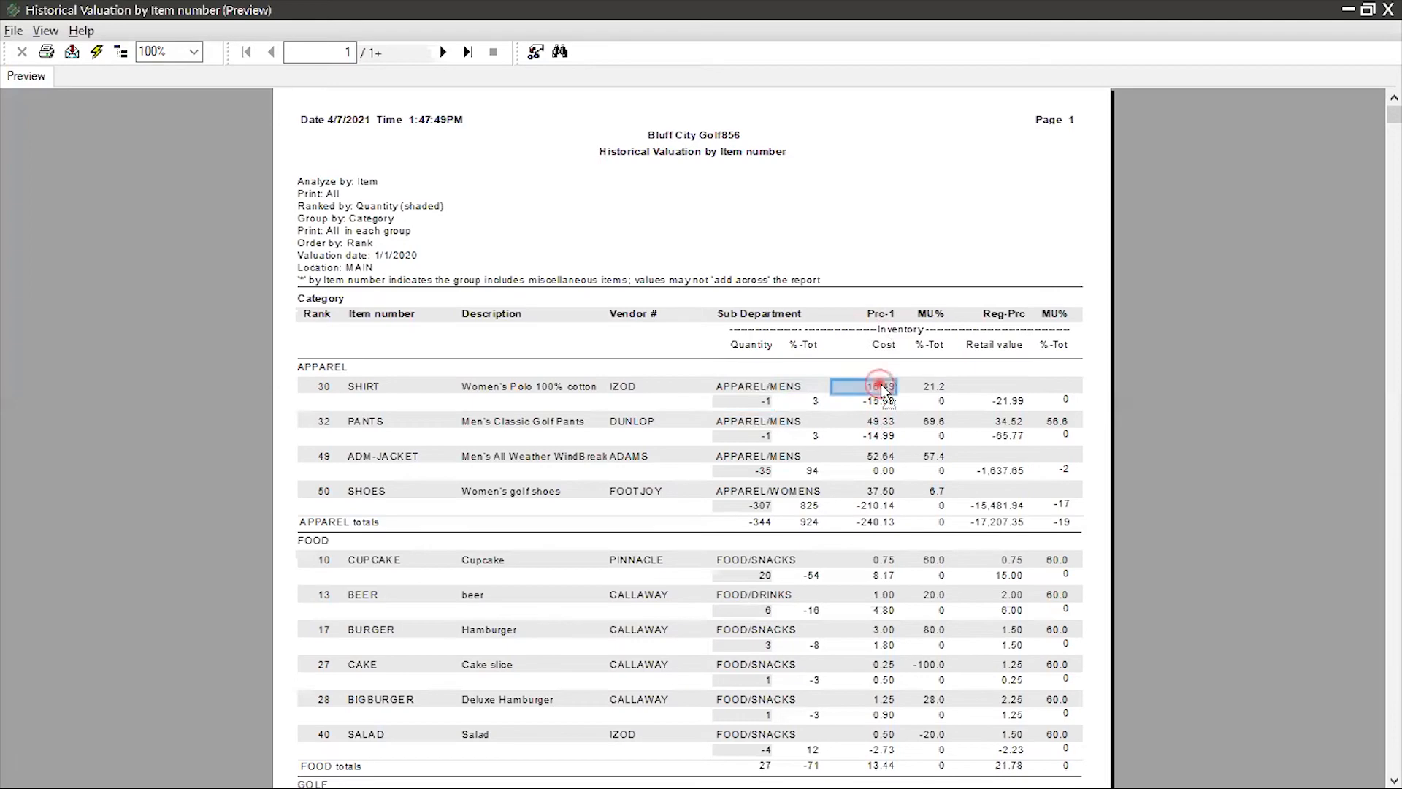
click(885, 401)
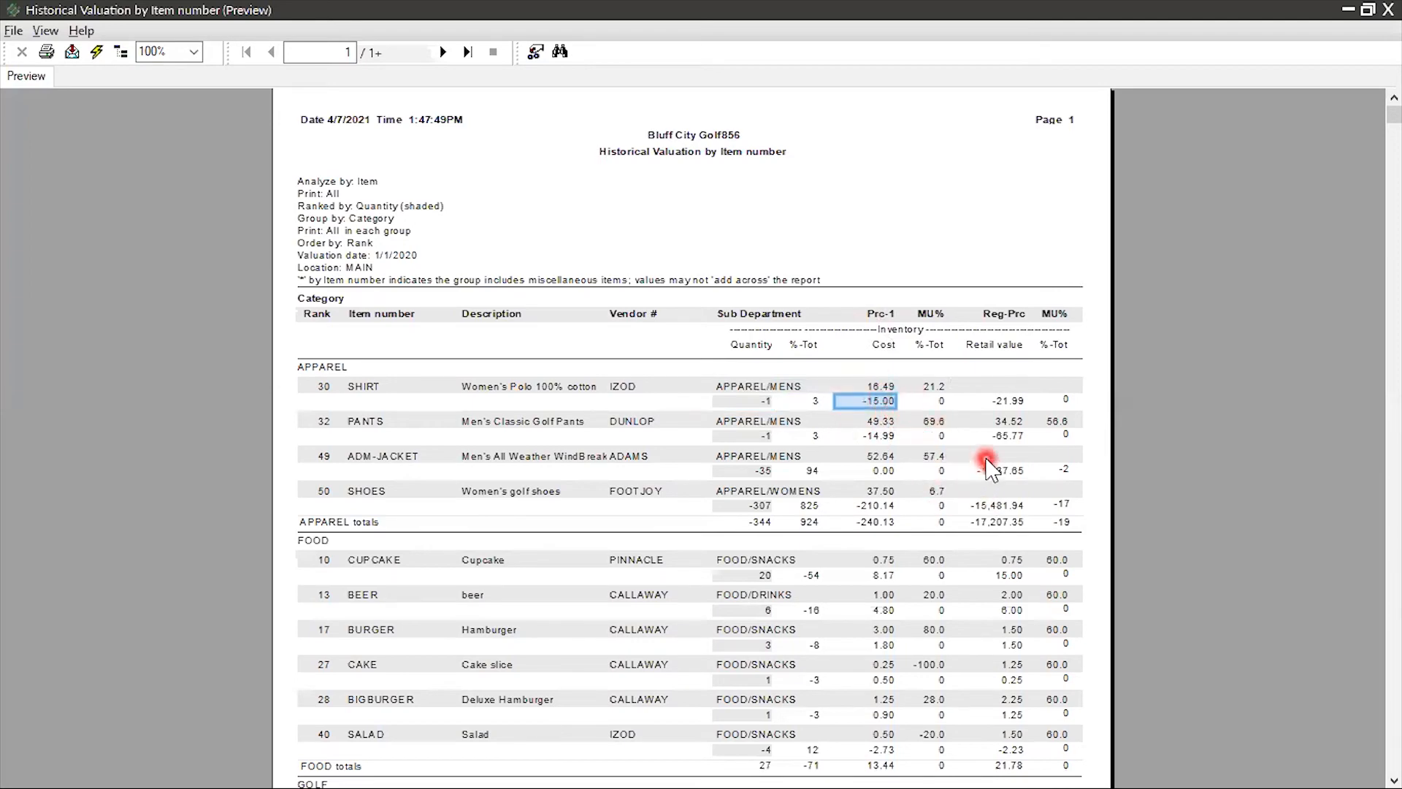
Examine the quantity, prices, cost and retail value of item ADM-TL9, and check the report totals on the last page
scroll(811, 438, down, 5)
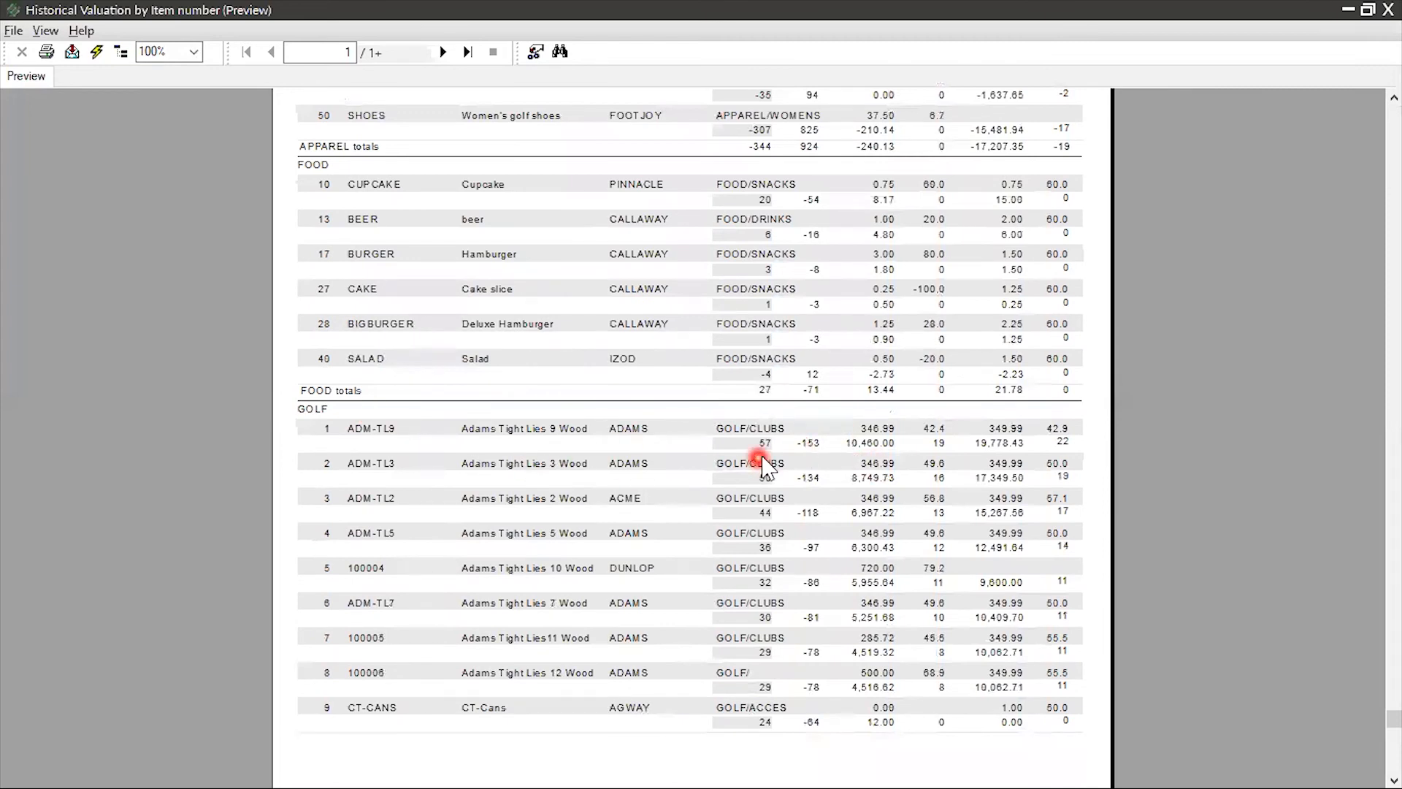
click(736, 444)
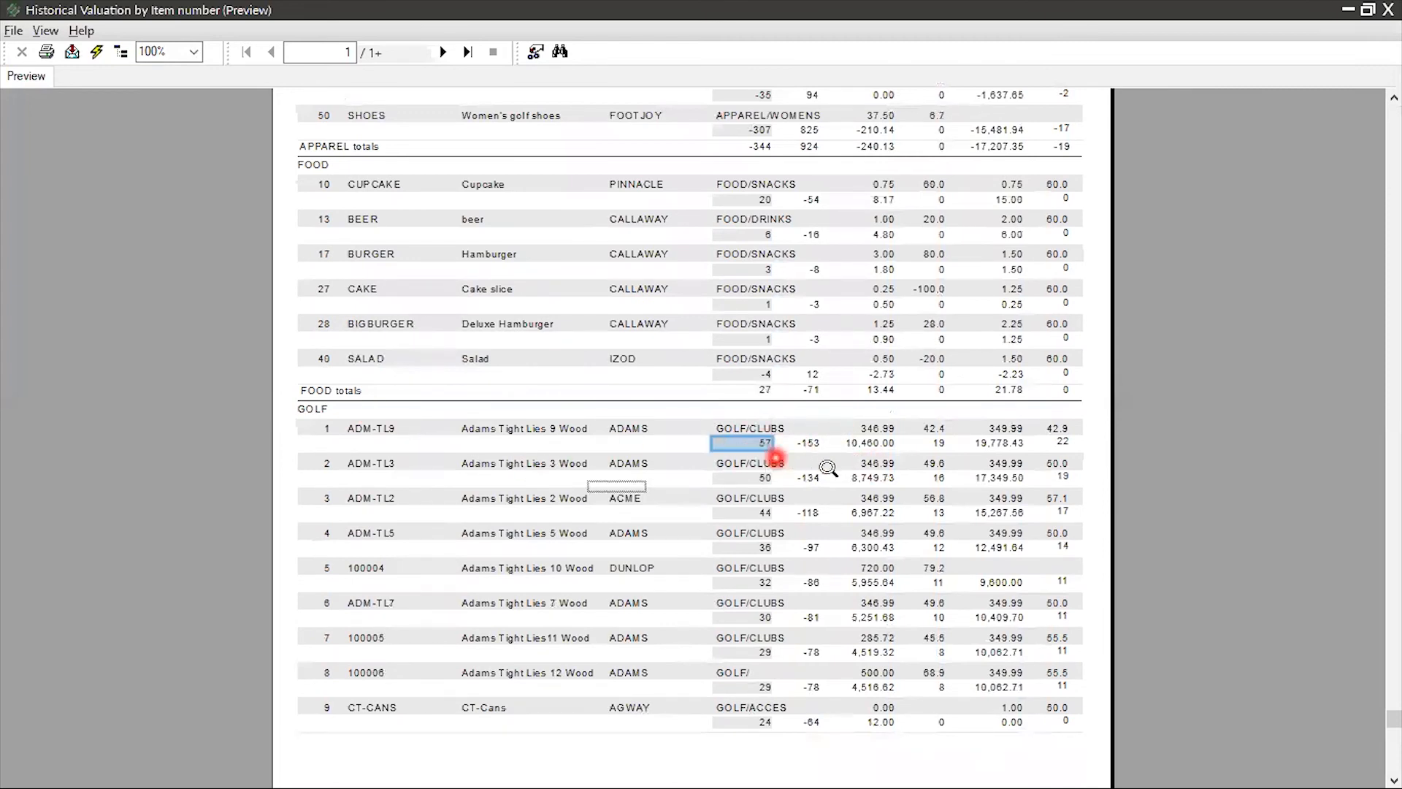
click(871, 427)
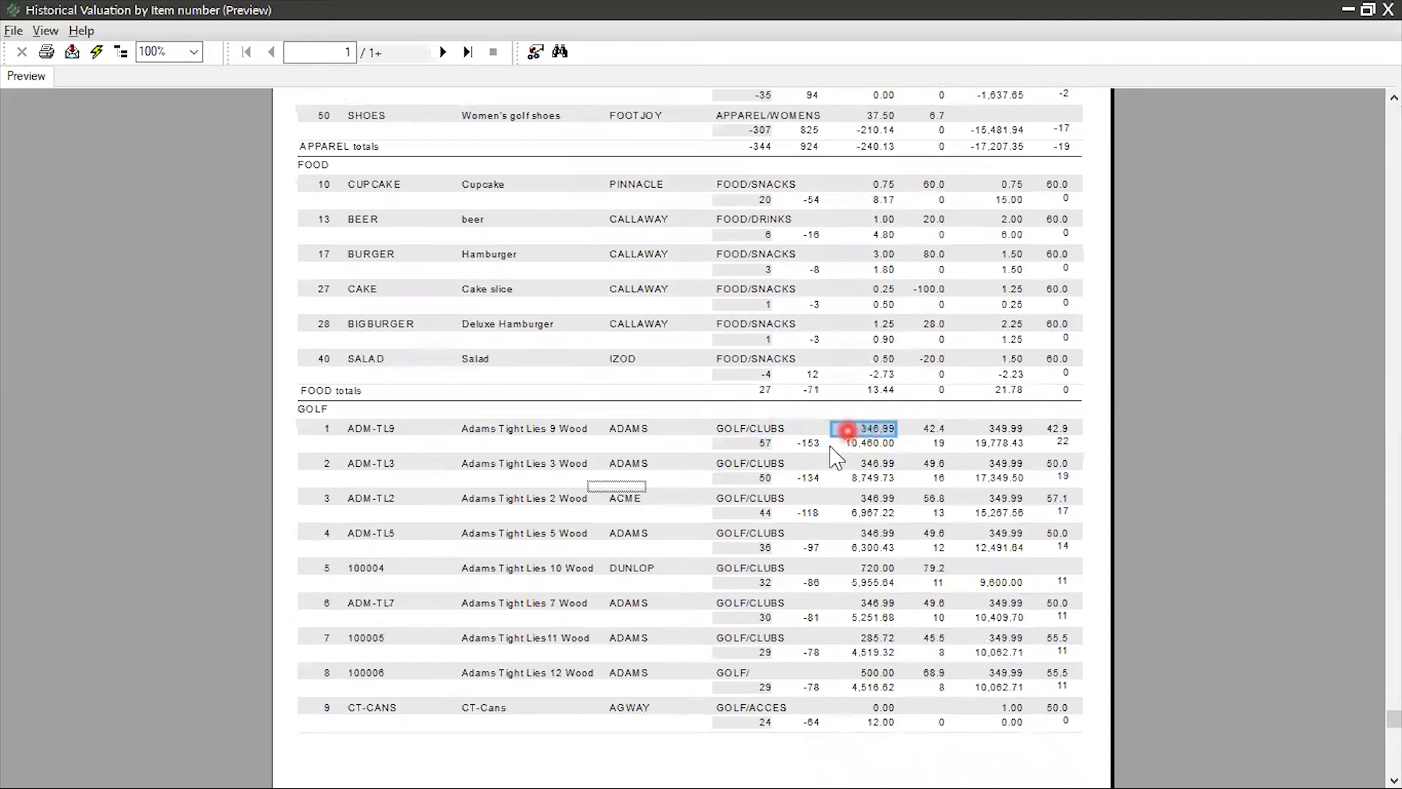
click(867, 444)
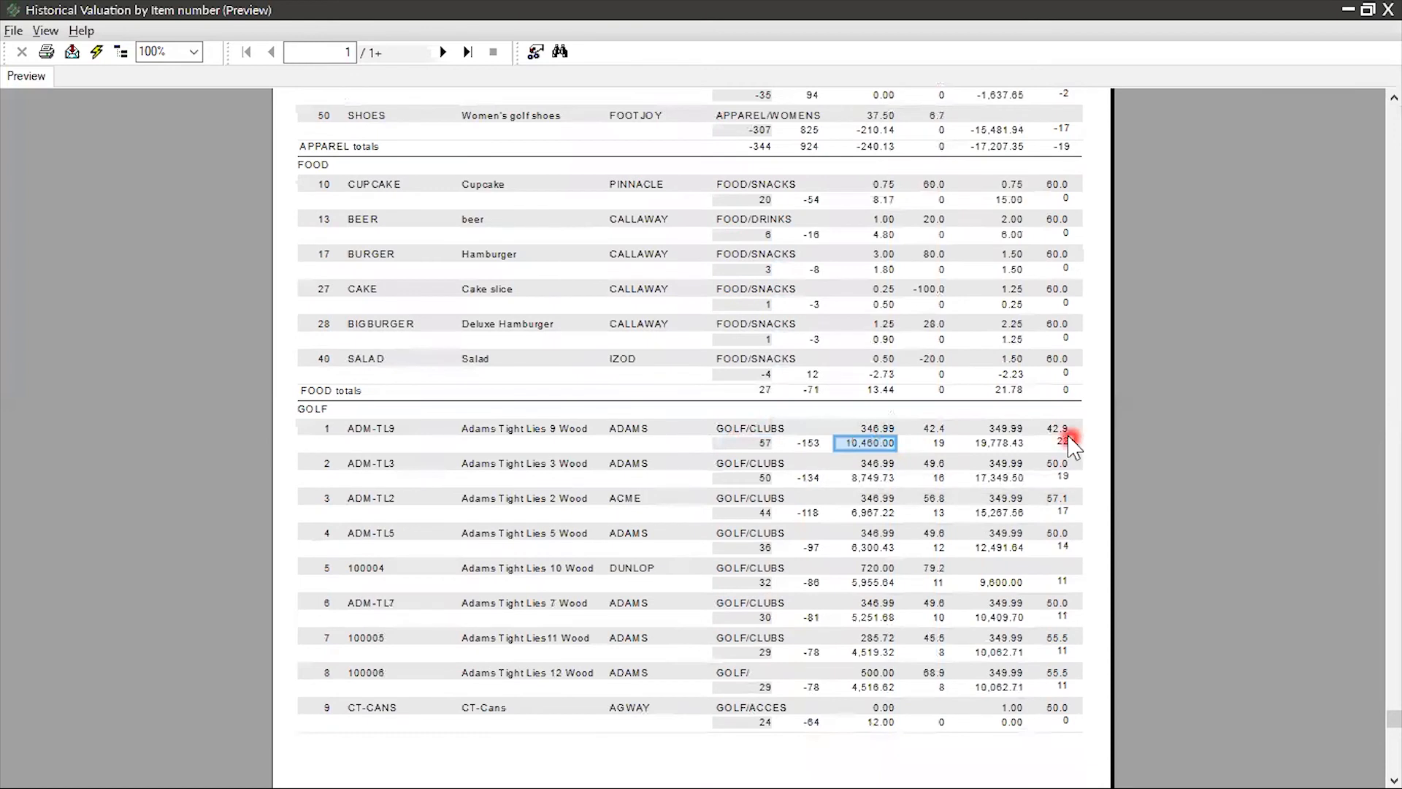
click(1007, 429)
click(1002, 444)
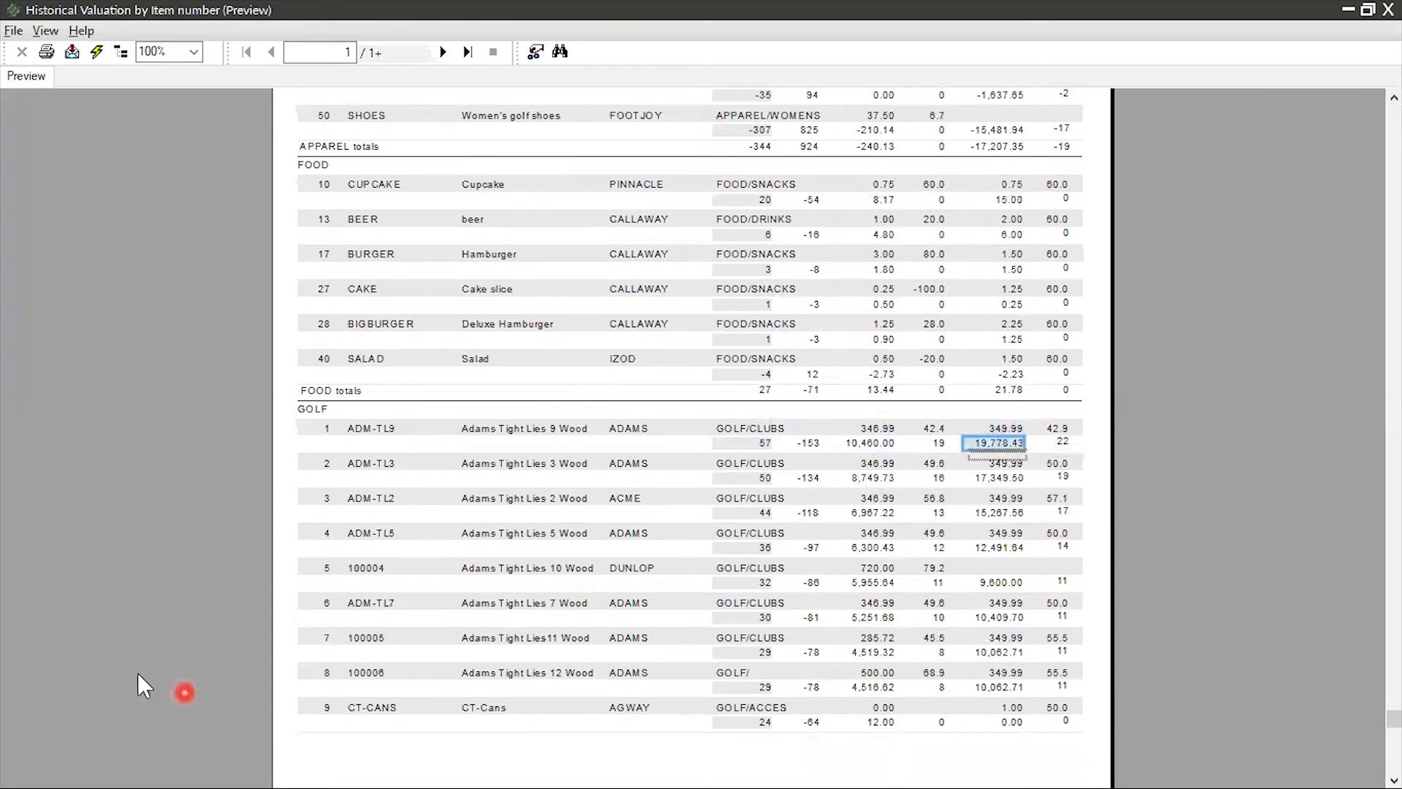
click(467, 52)
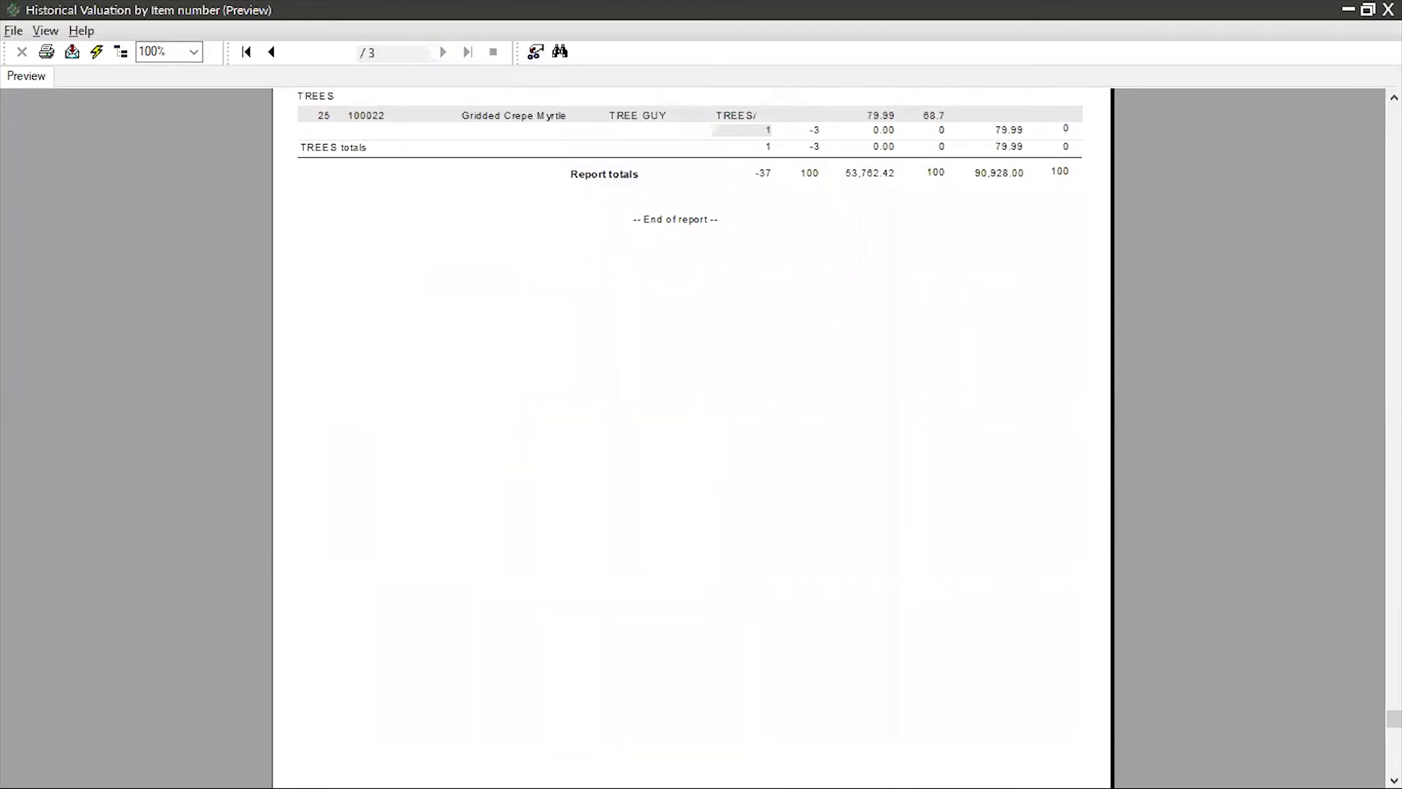
Close the Historical Valuation report and open the Valuation Report from the inventory reports
key(Escape)
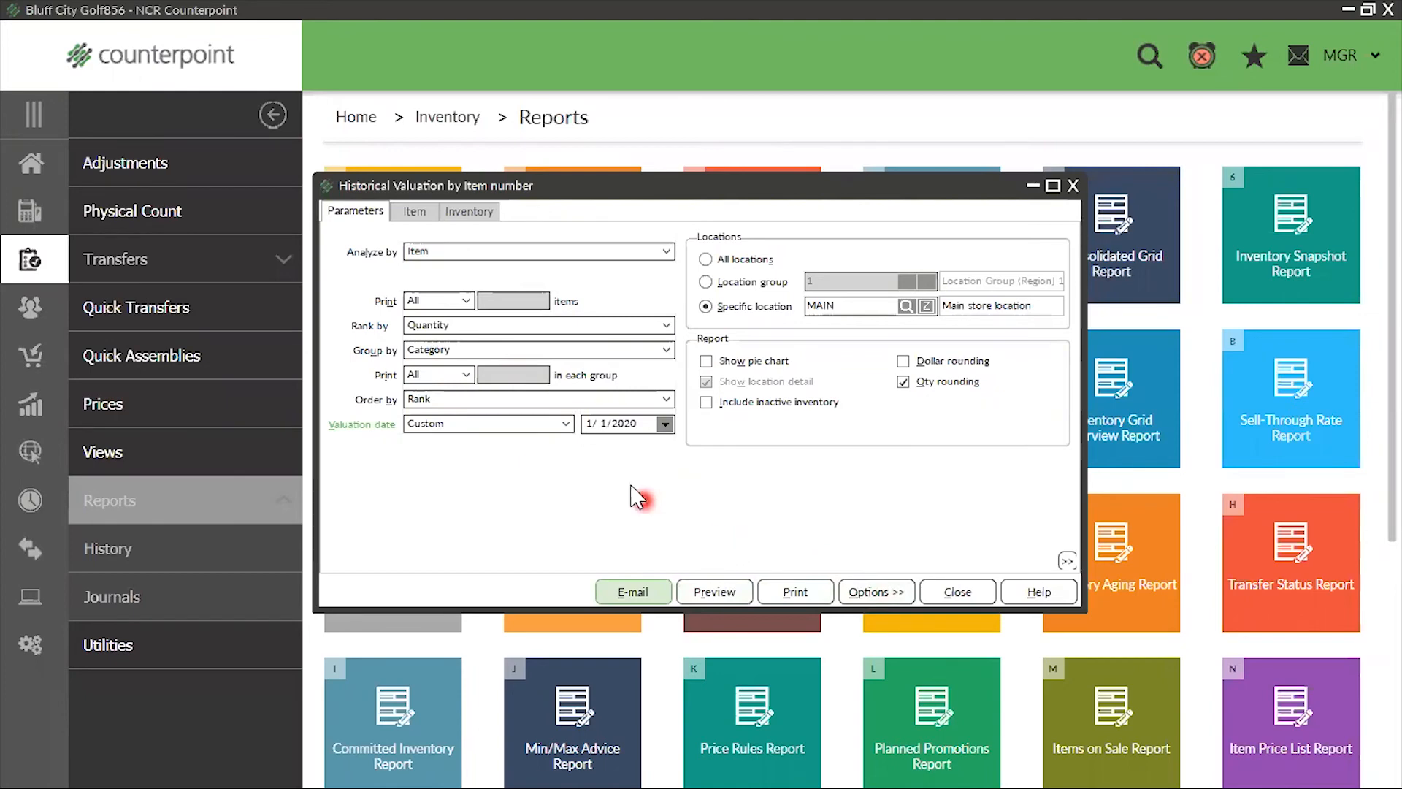
click(1073, 185)
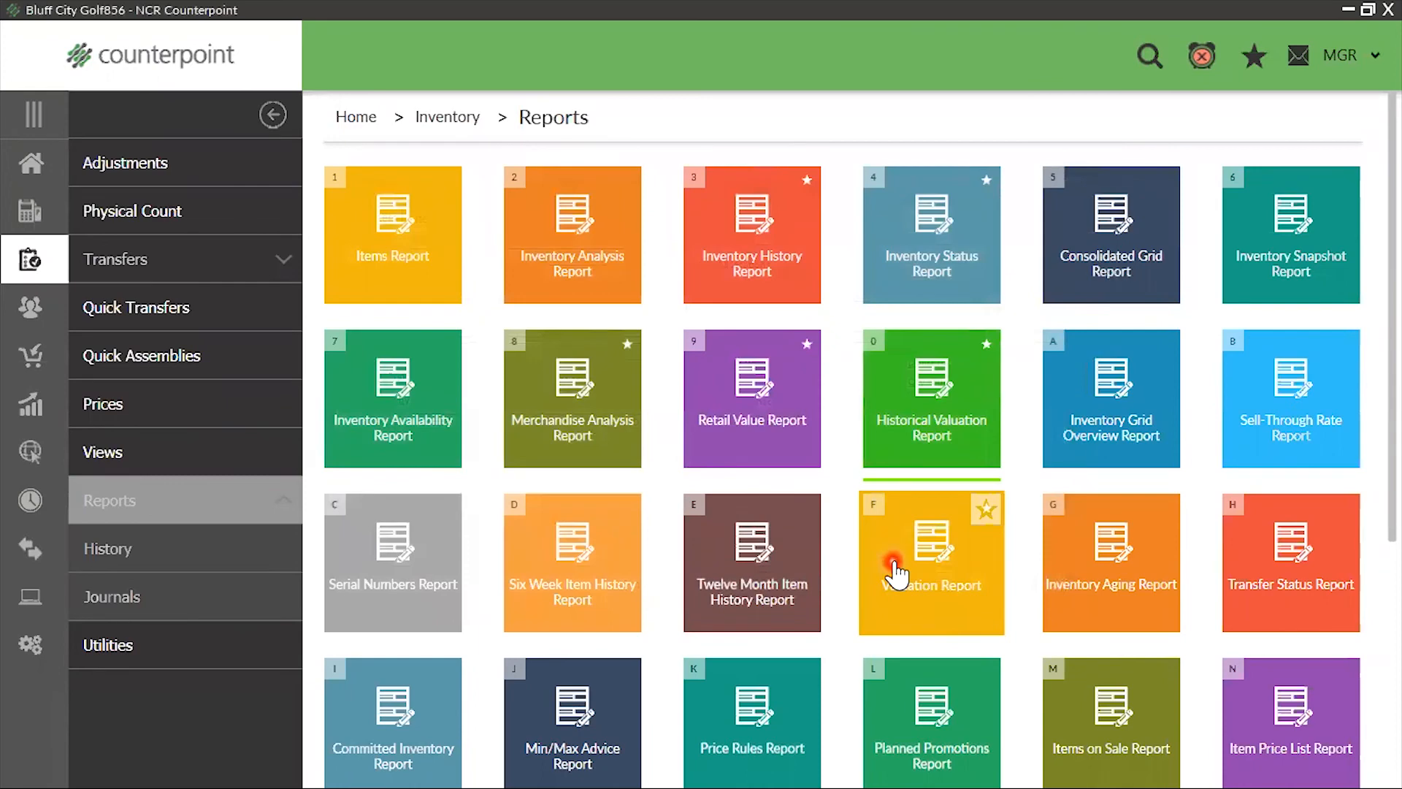
click(897, 523)
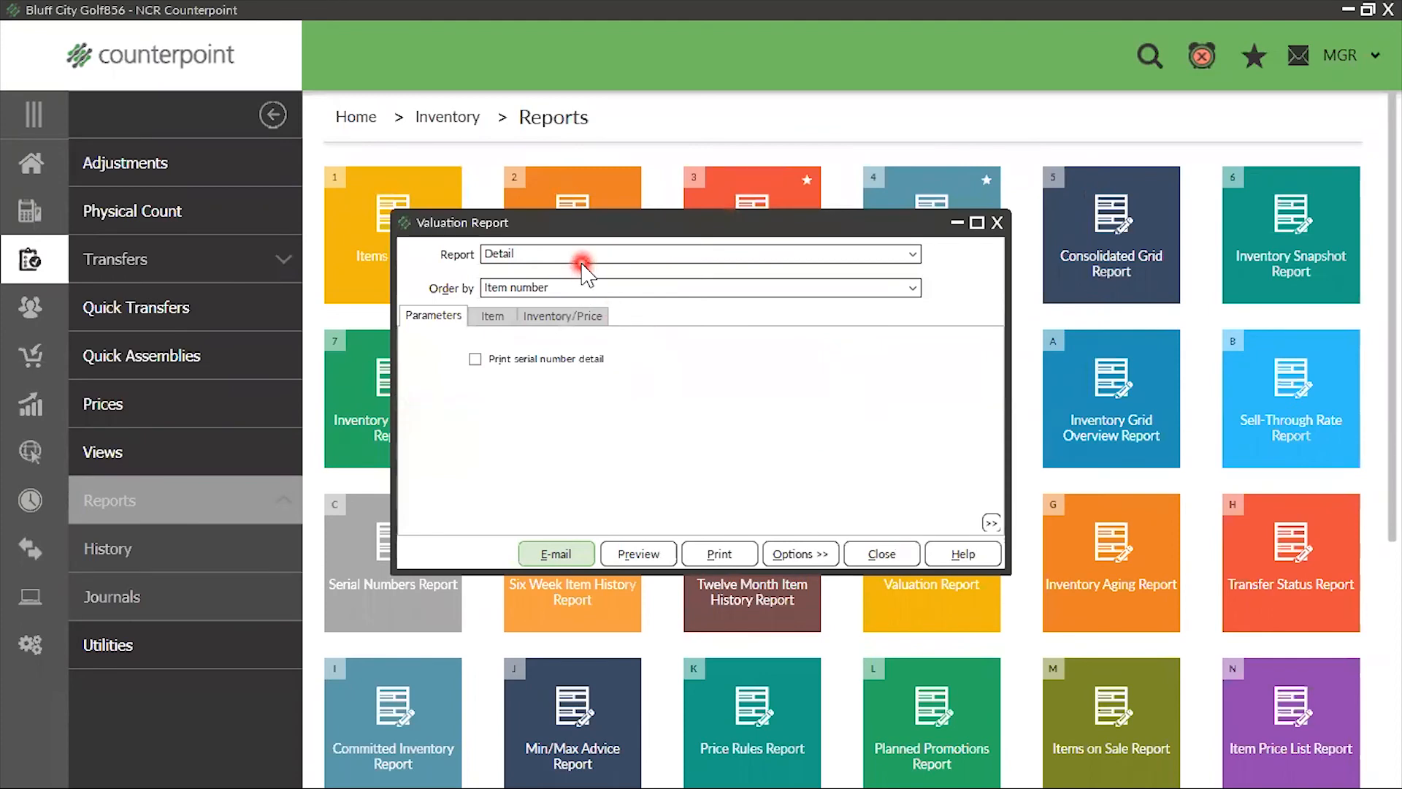
Review the Valuation Report's report type, item and inventory filter fields, and available sort orders
click(583, 261)
click(579, 264)
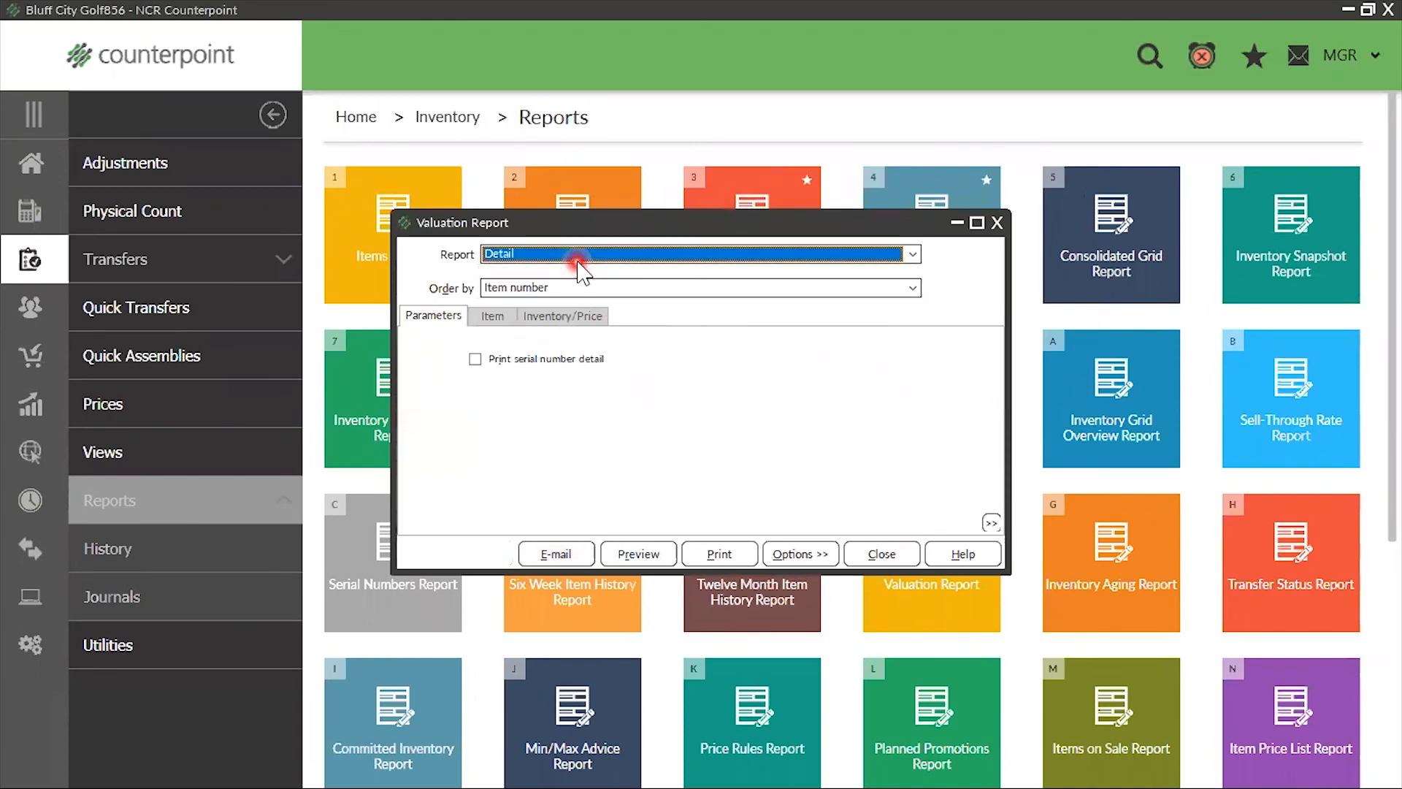
click(492, 316)
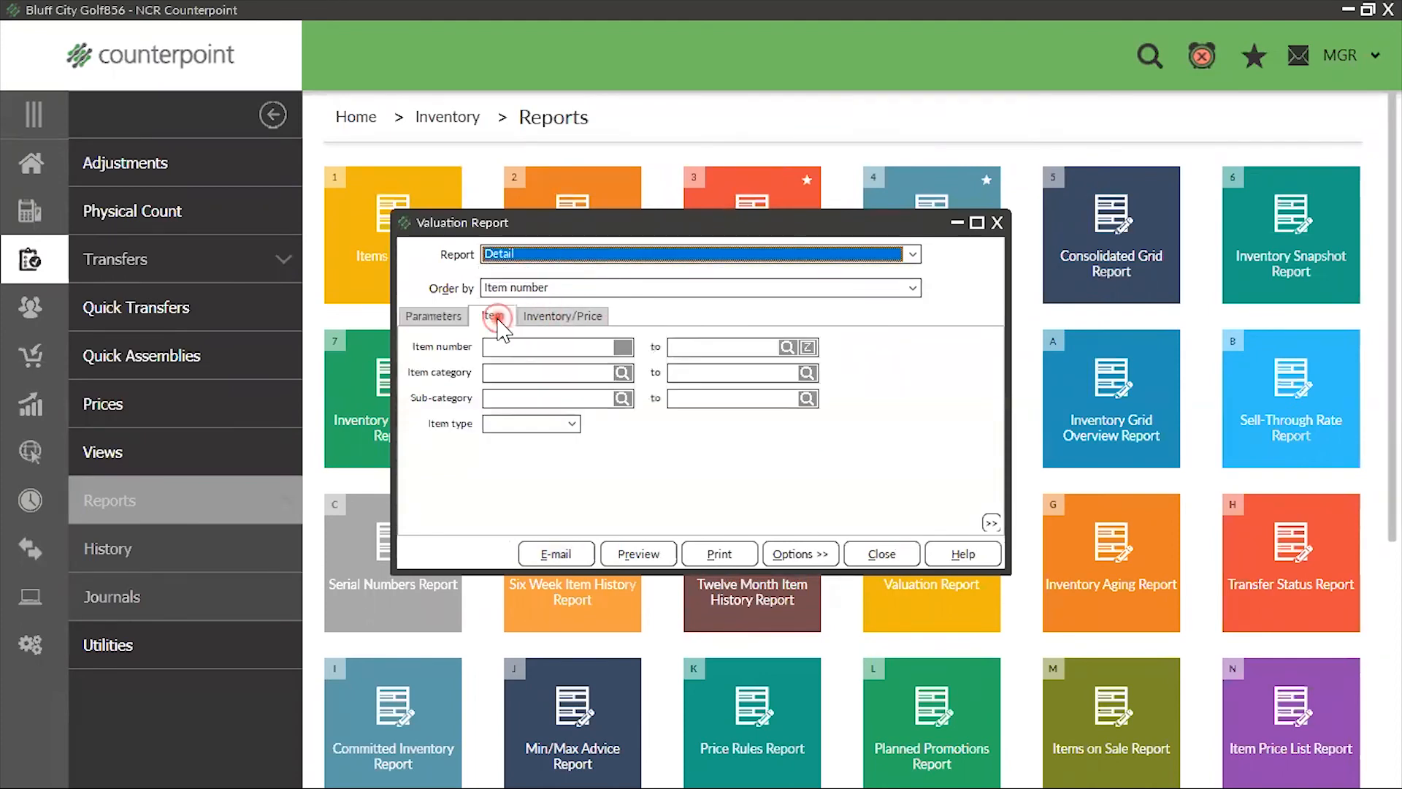
click(555, 321)
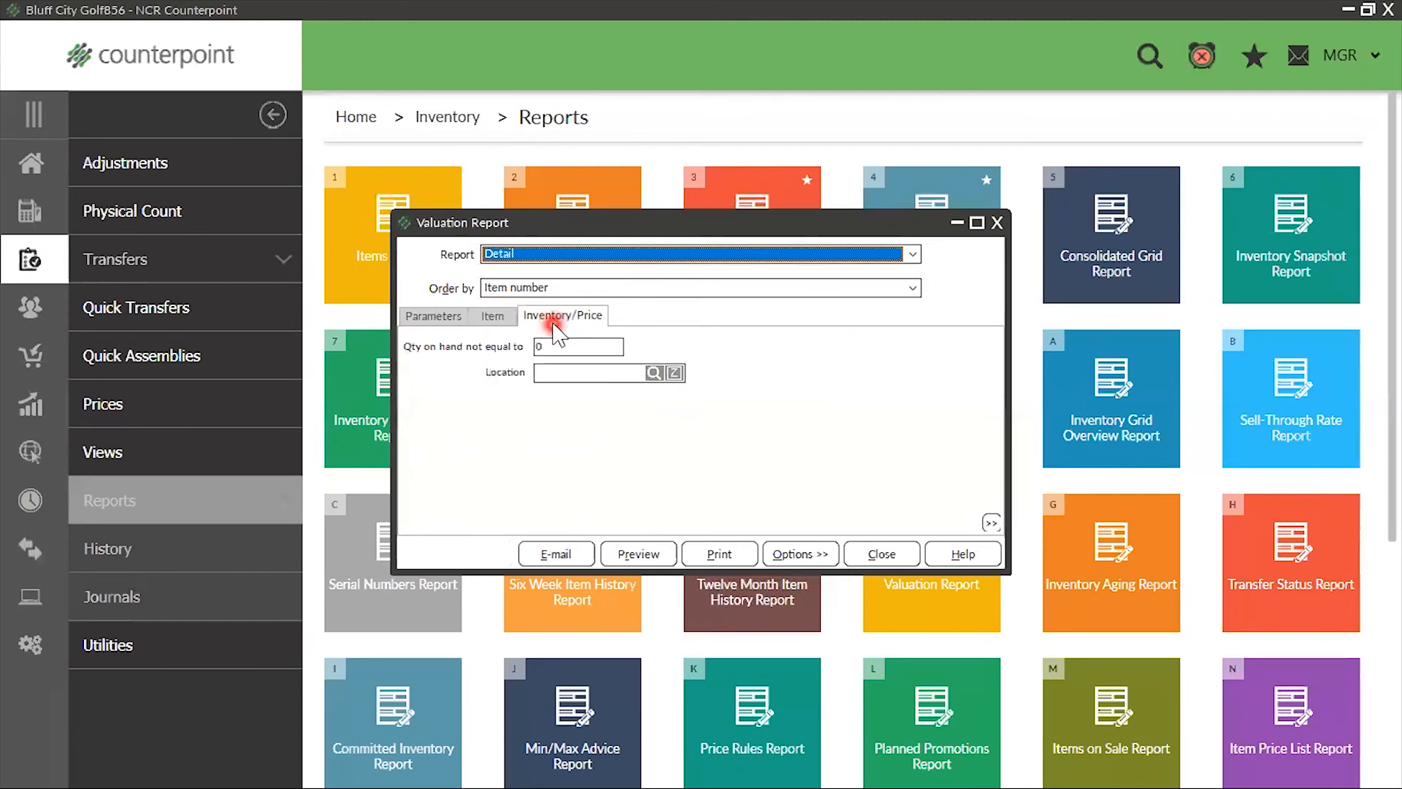
click(526, 289)
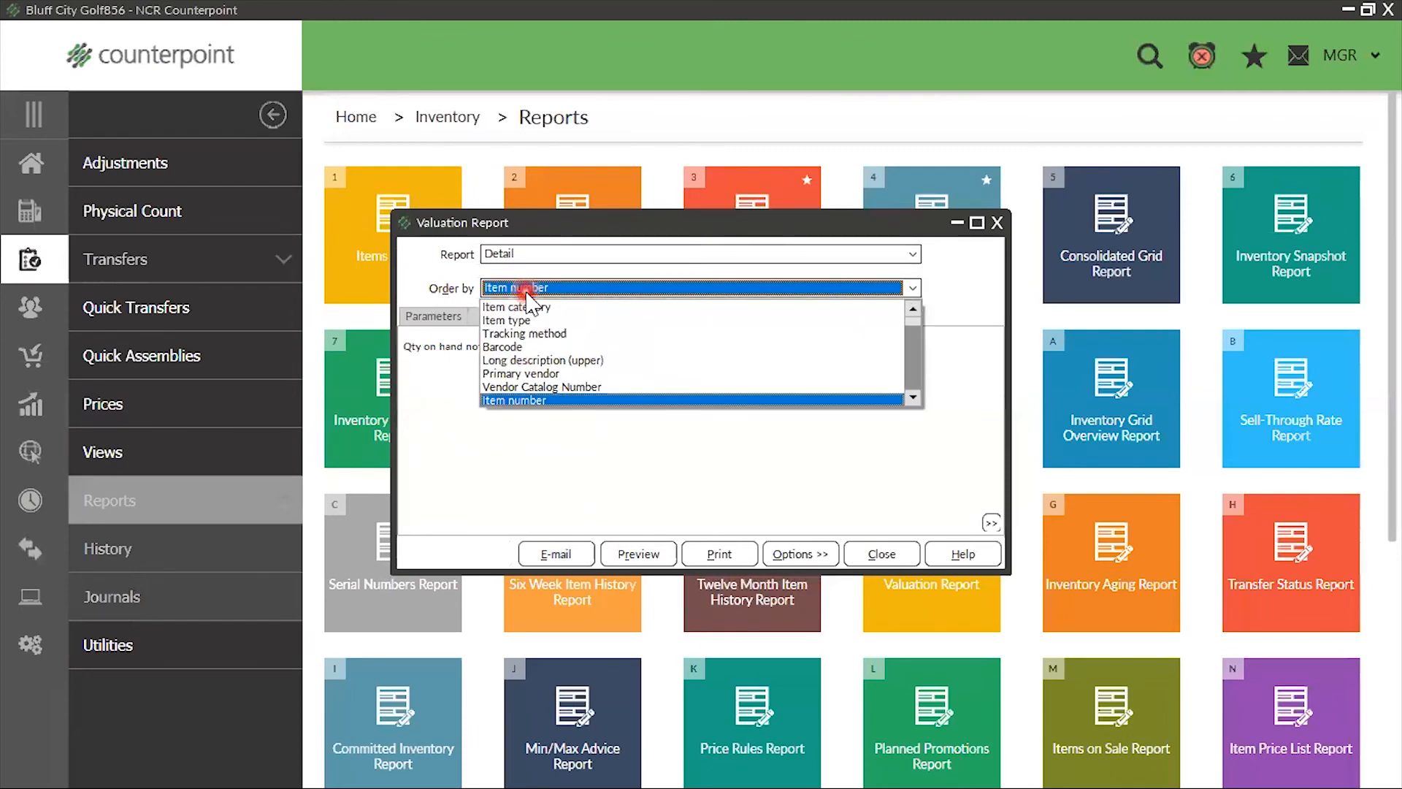
click(567, 288)
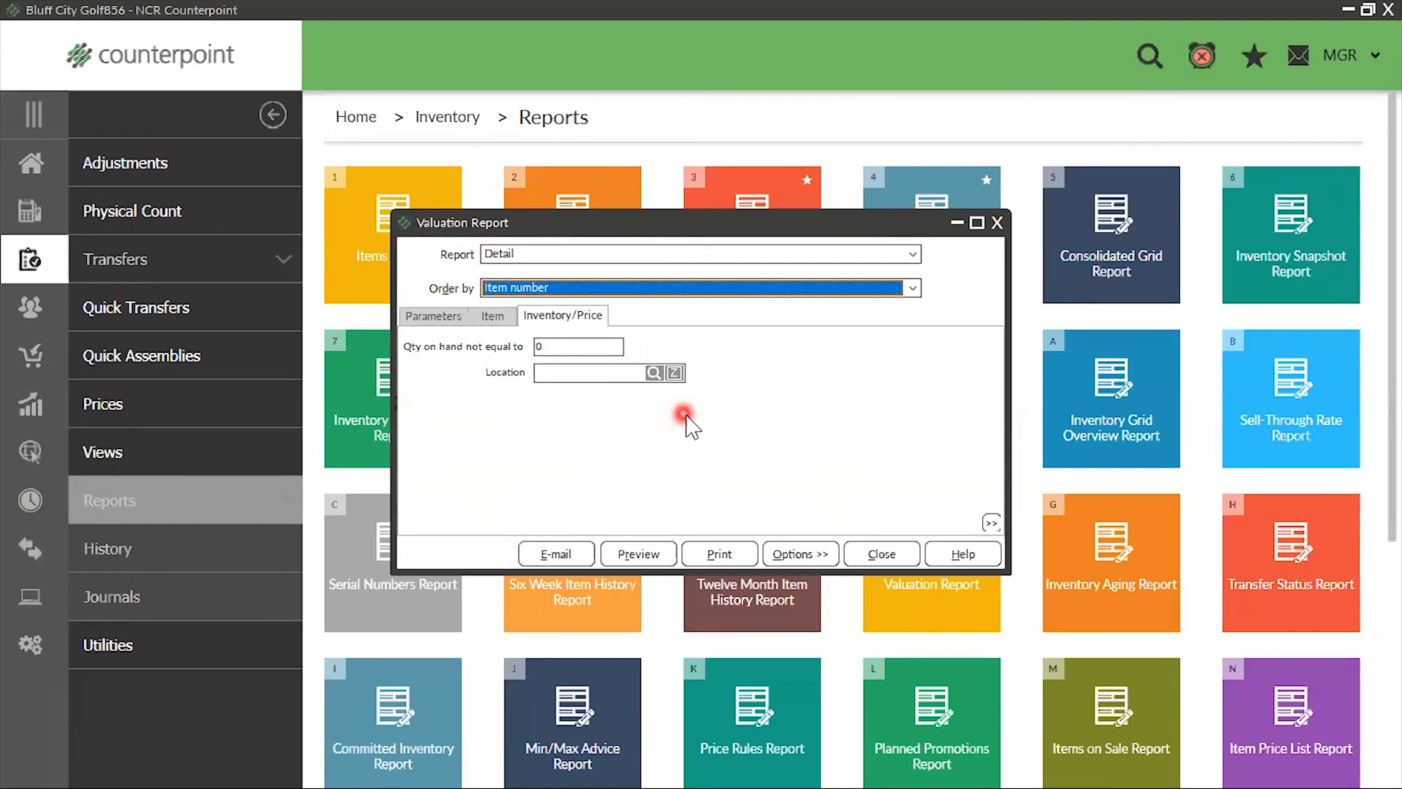
Customize the Inventory/Price filter with a second Location is (exactly) condition and return it to the simplified view
right_click(745, 365)
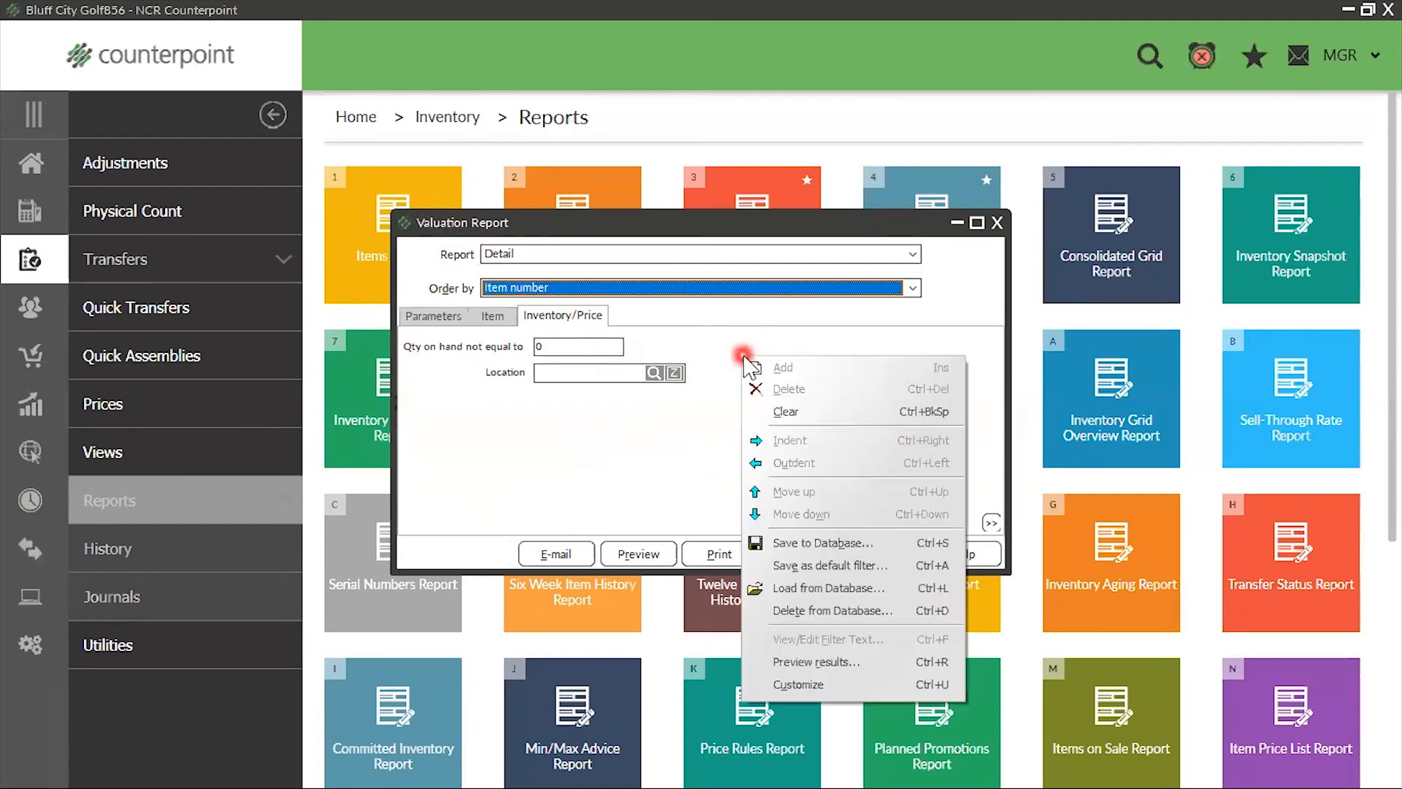
click(829, 684)
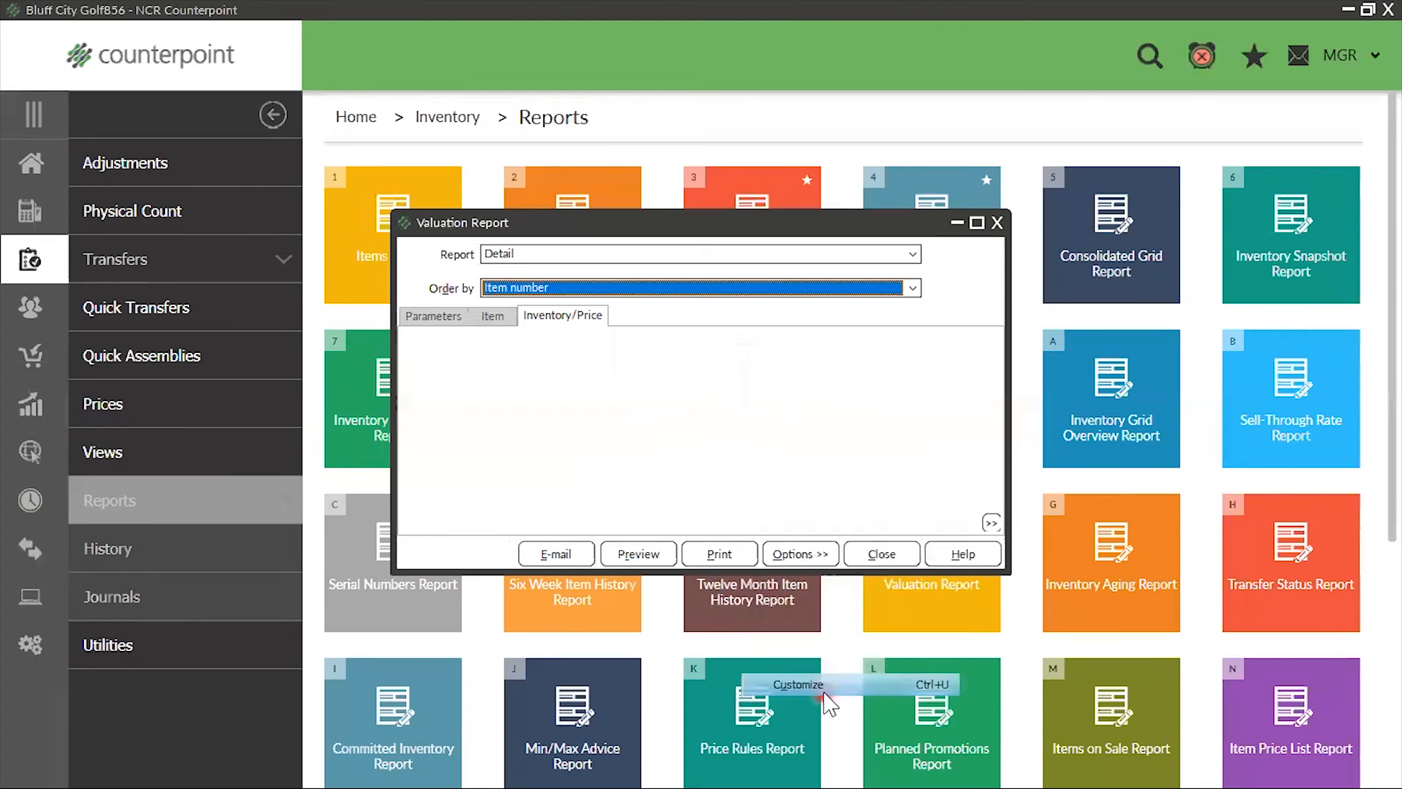
click(432, 368)
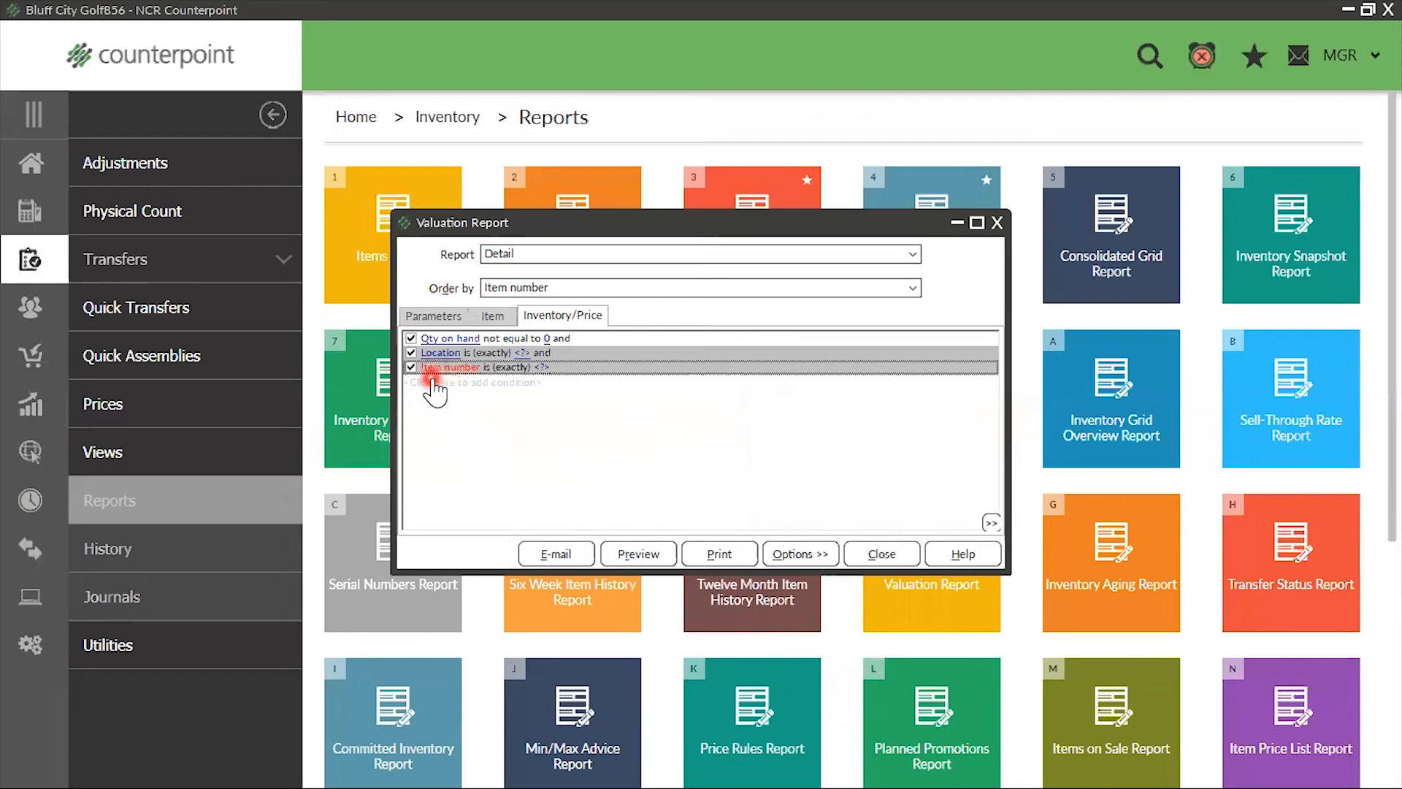
click(436, 369)
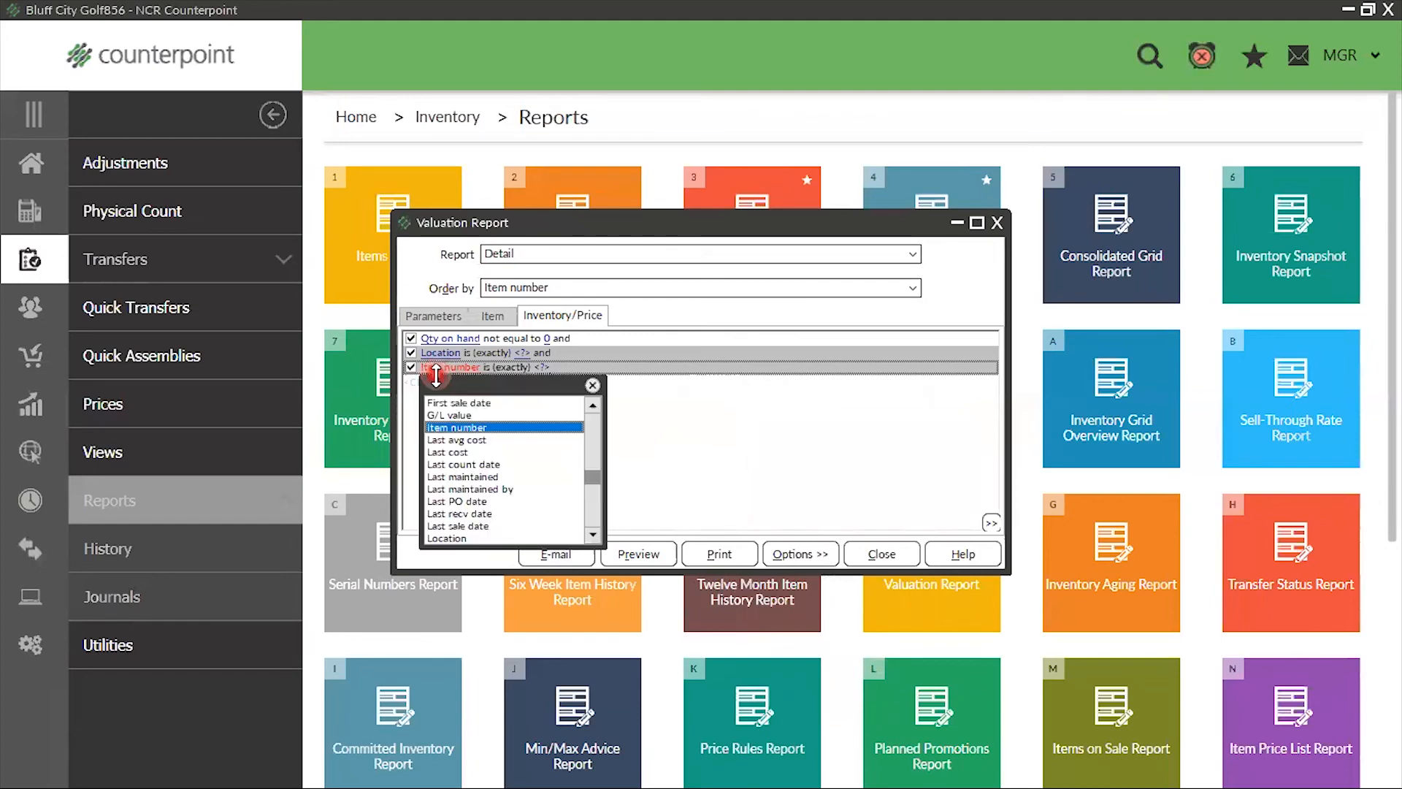
scroll(427, 442, down, 3)
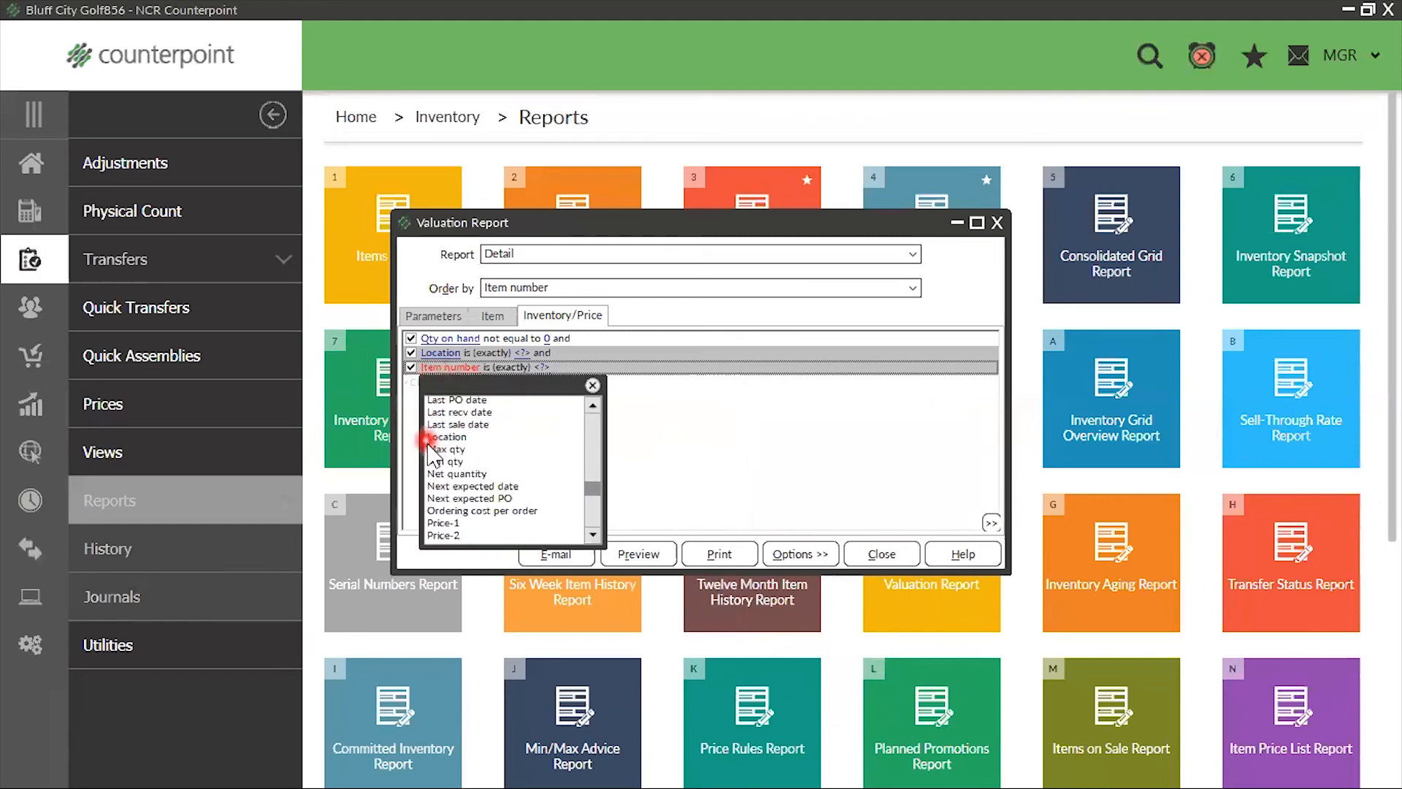
click(449, 429)
click(538, 378)
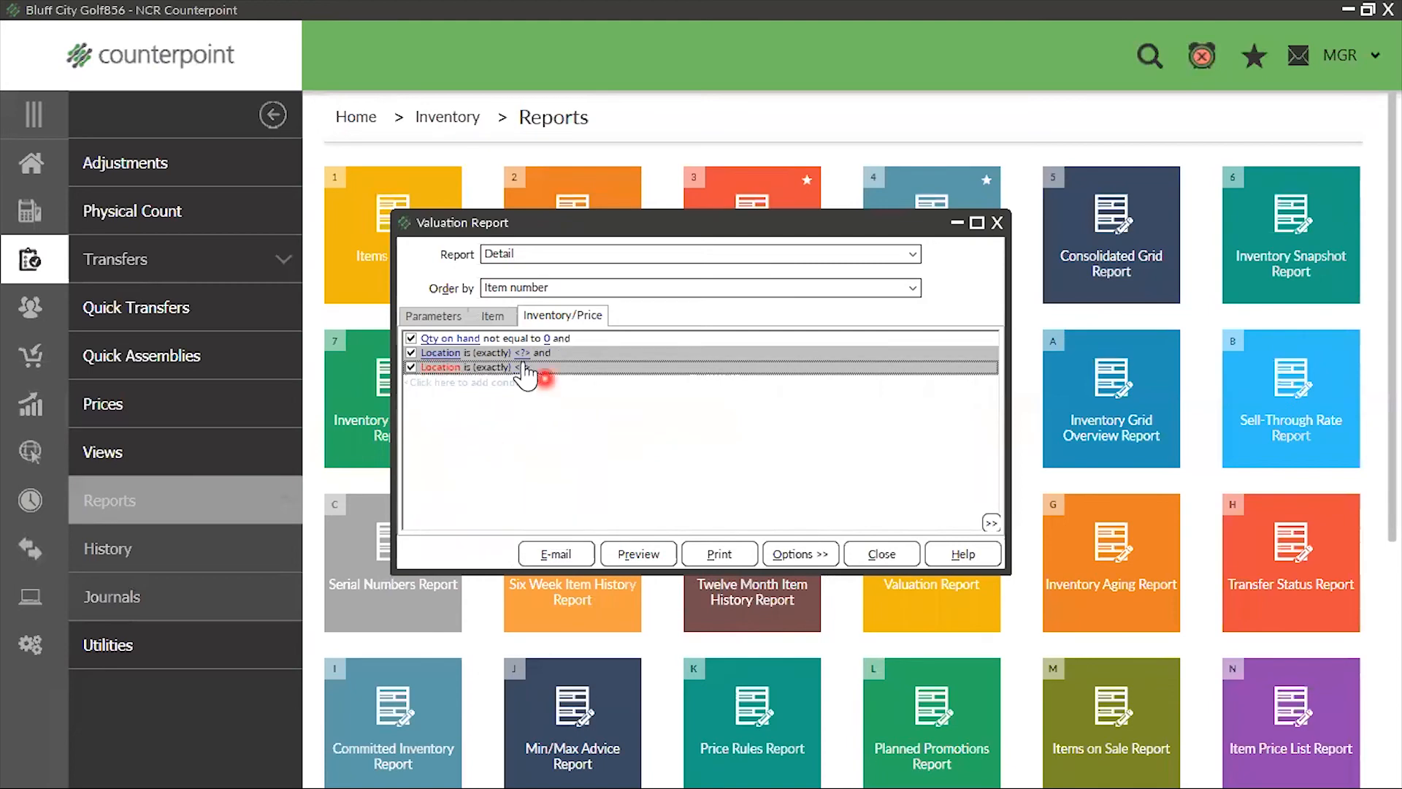
right_click(601, 416)
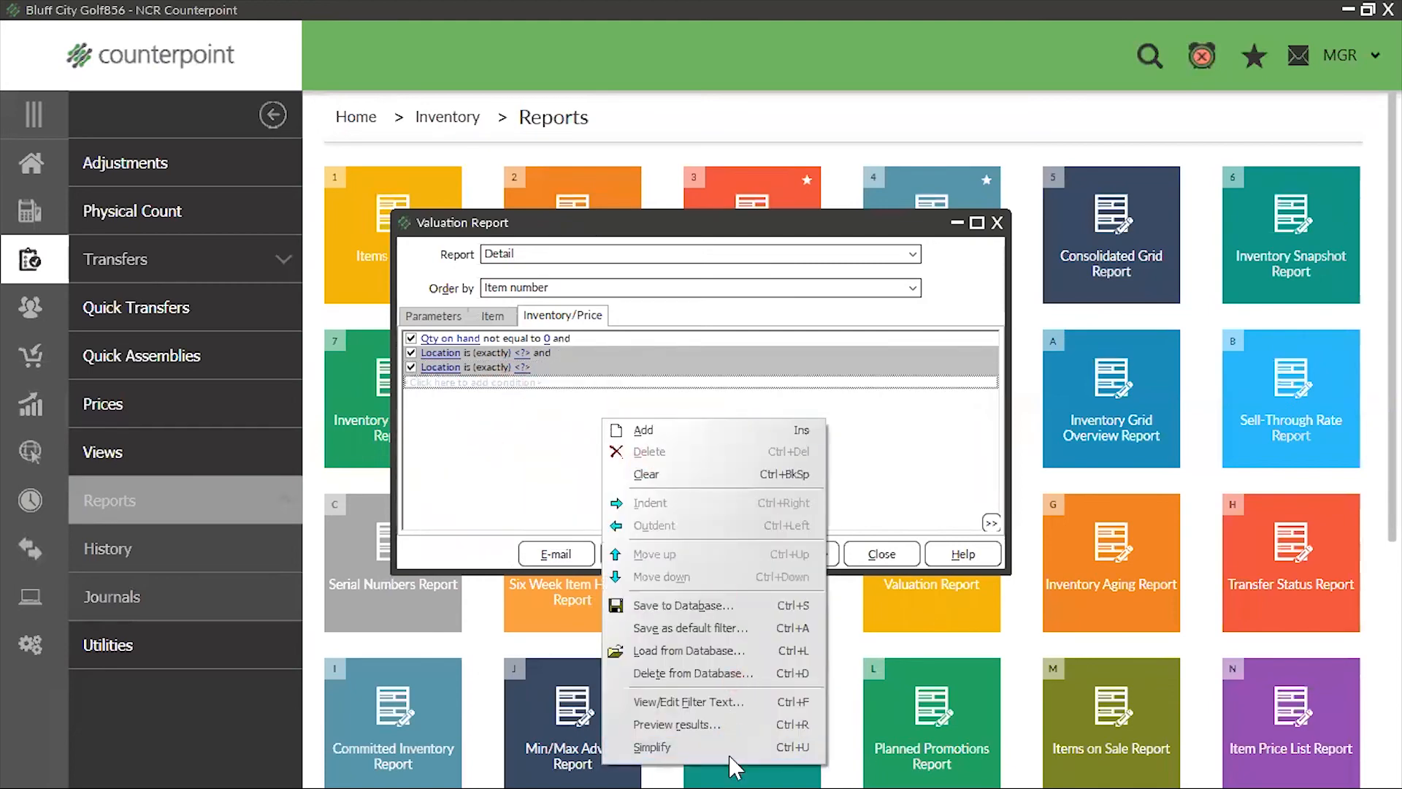
click(677, 746)
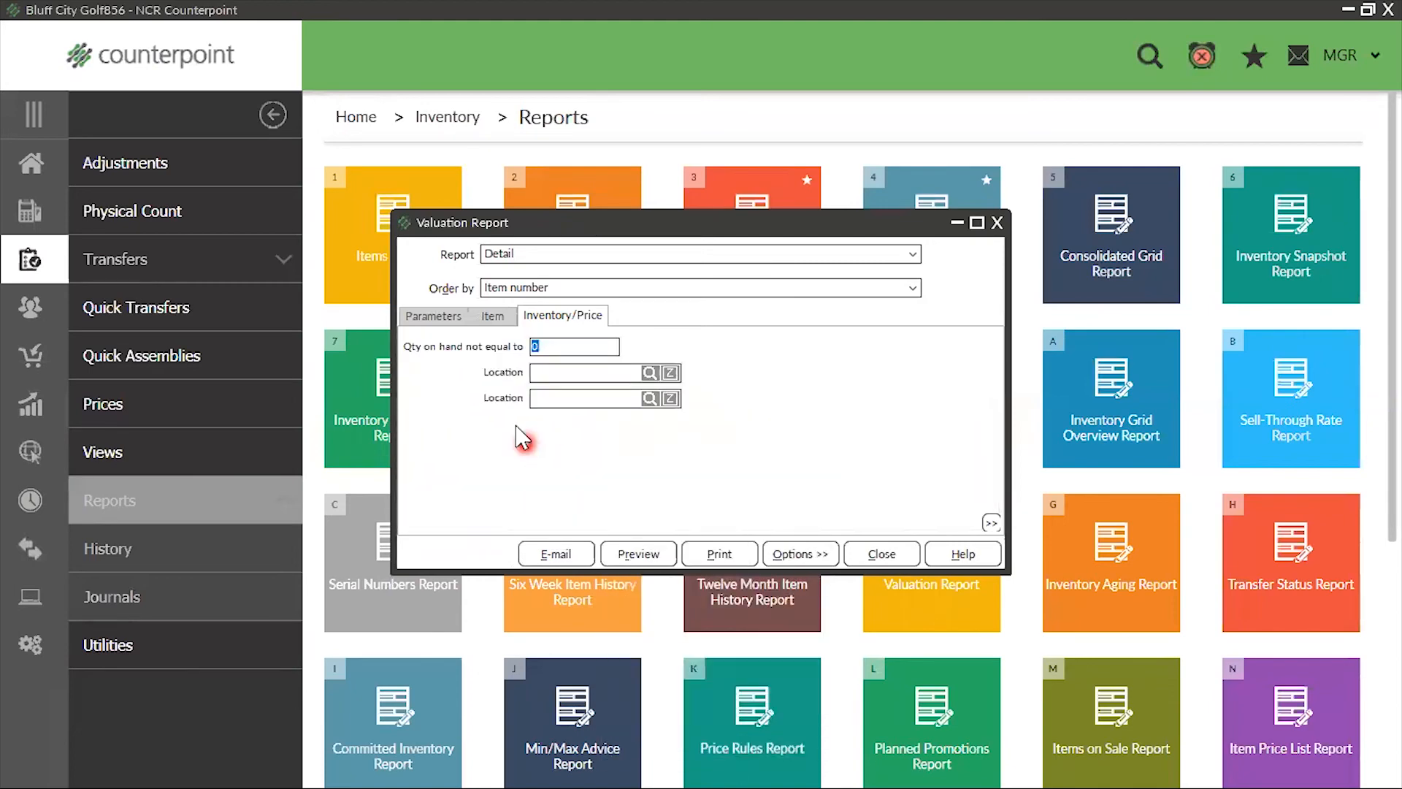
Look through the Valuation Report's Parameters, Item and Inventory/Price settings
click(415, 316)
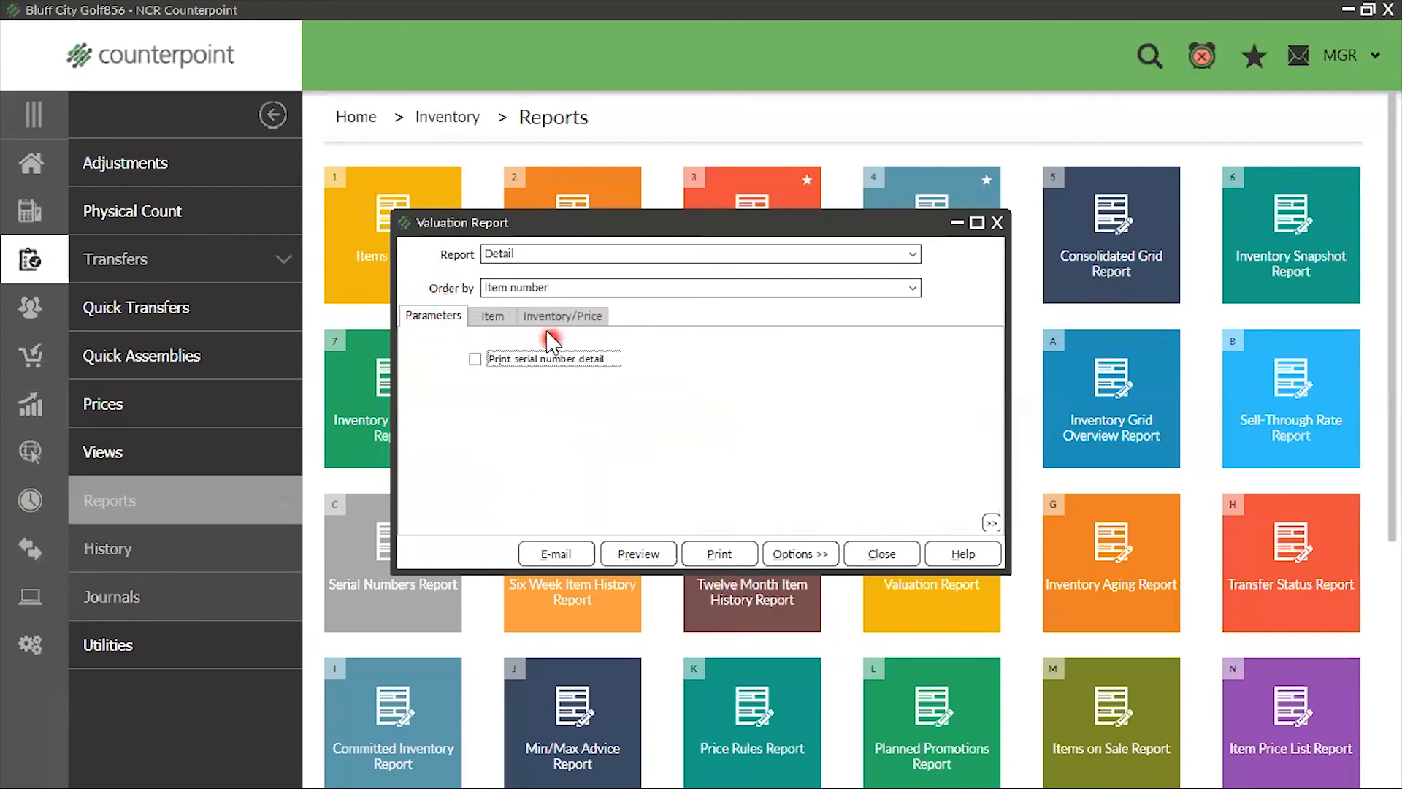
click(491, 321)
click(559, 316)
click(431, 320)
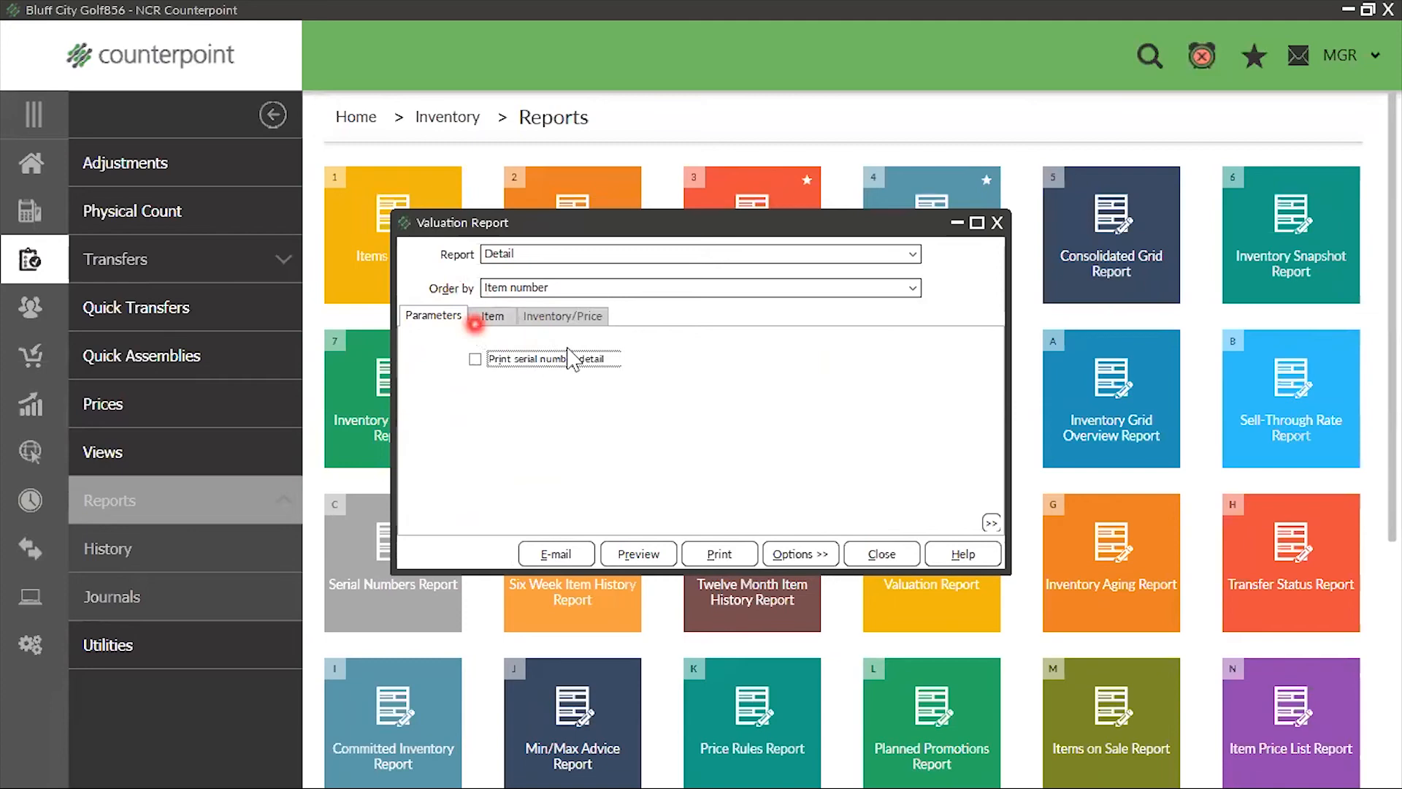
click(492, 316)
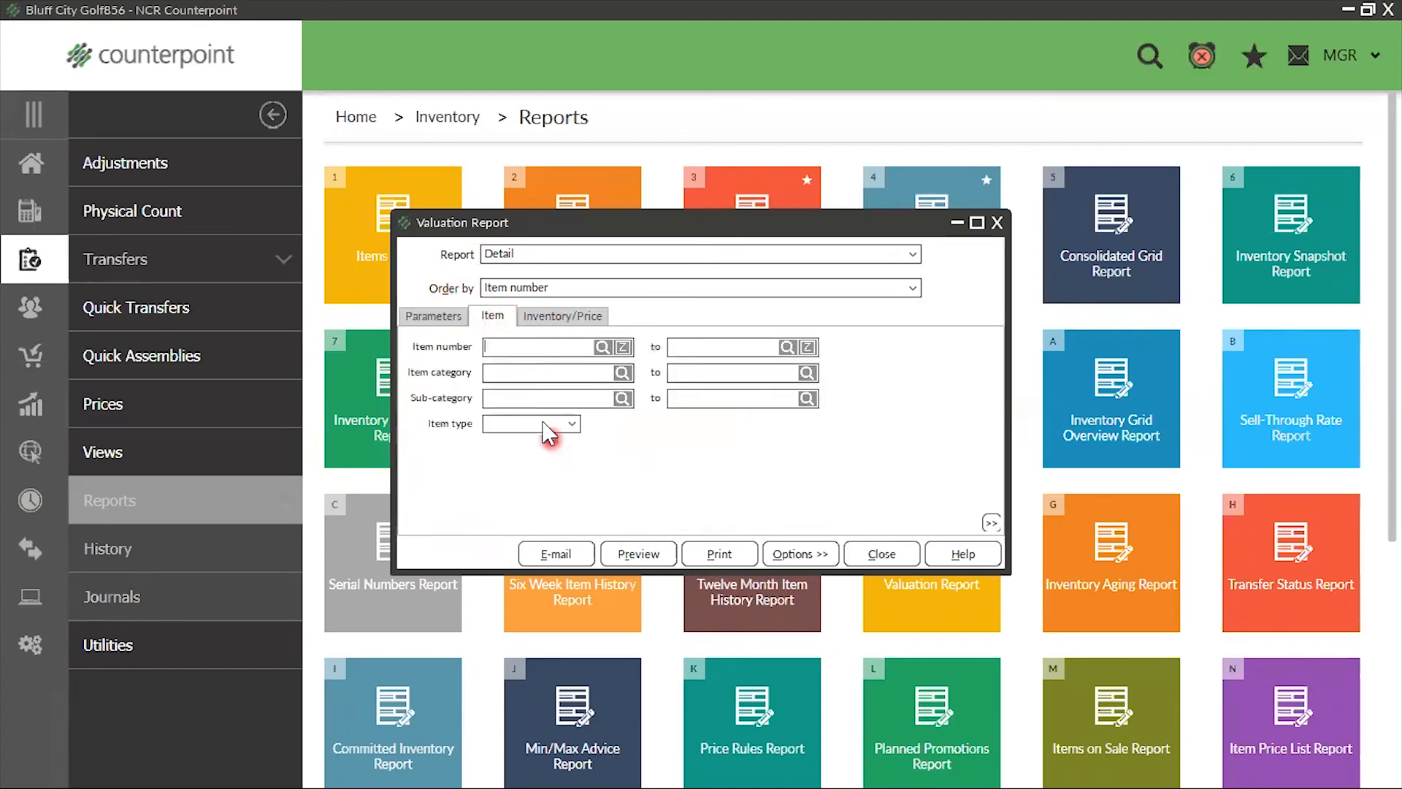
Set the first Location filter to MAIN and preview the detailed Valuation Report
click(541, 317)
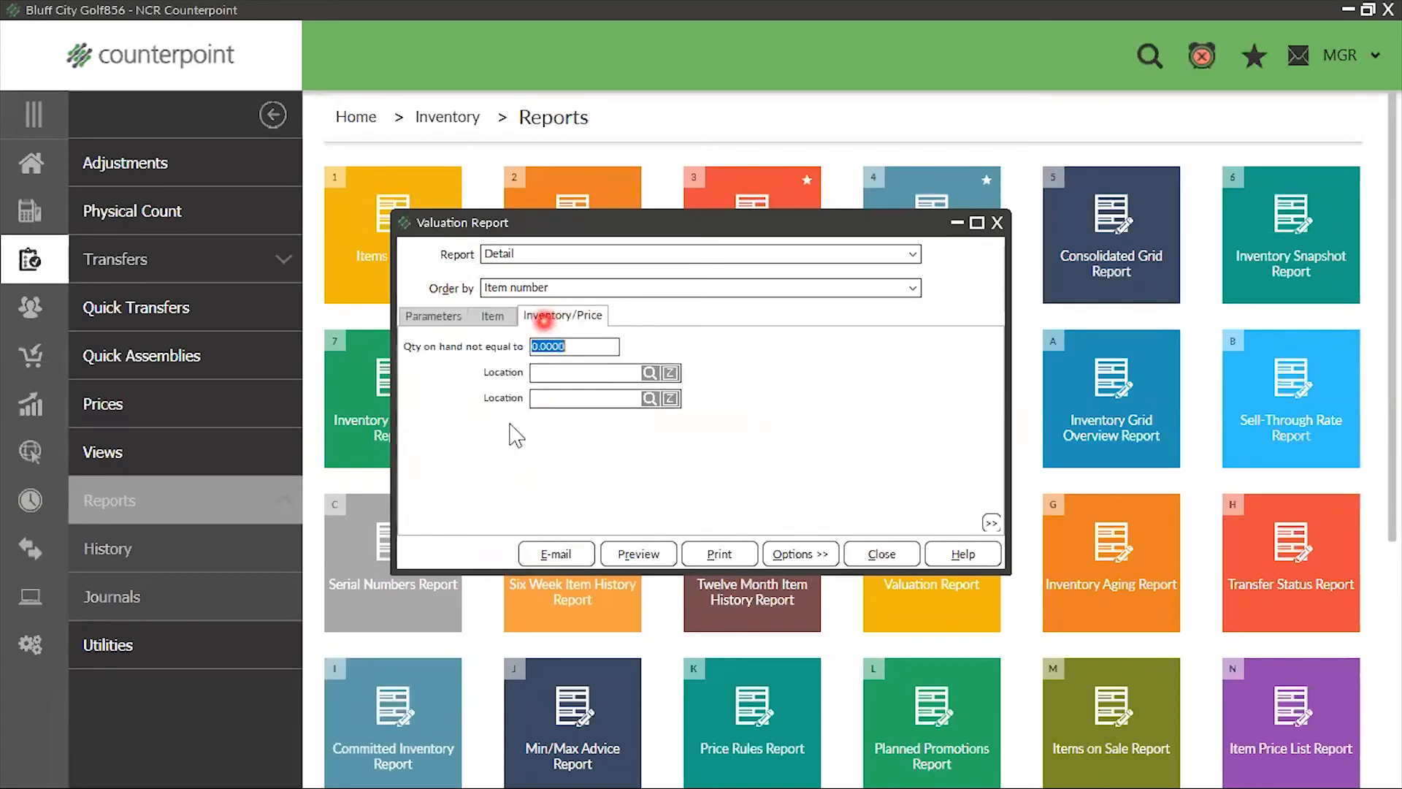
click(651, 373)
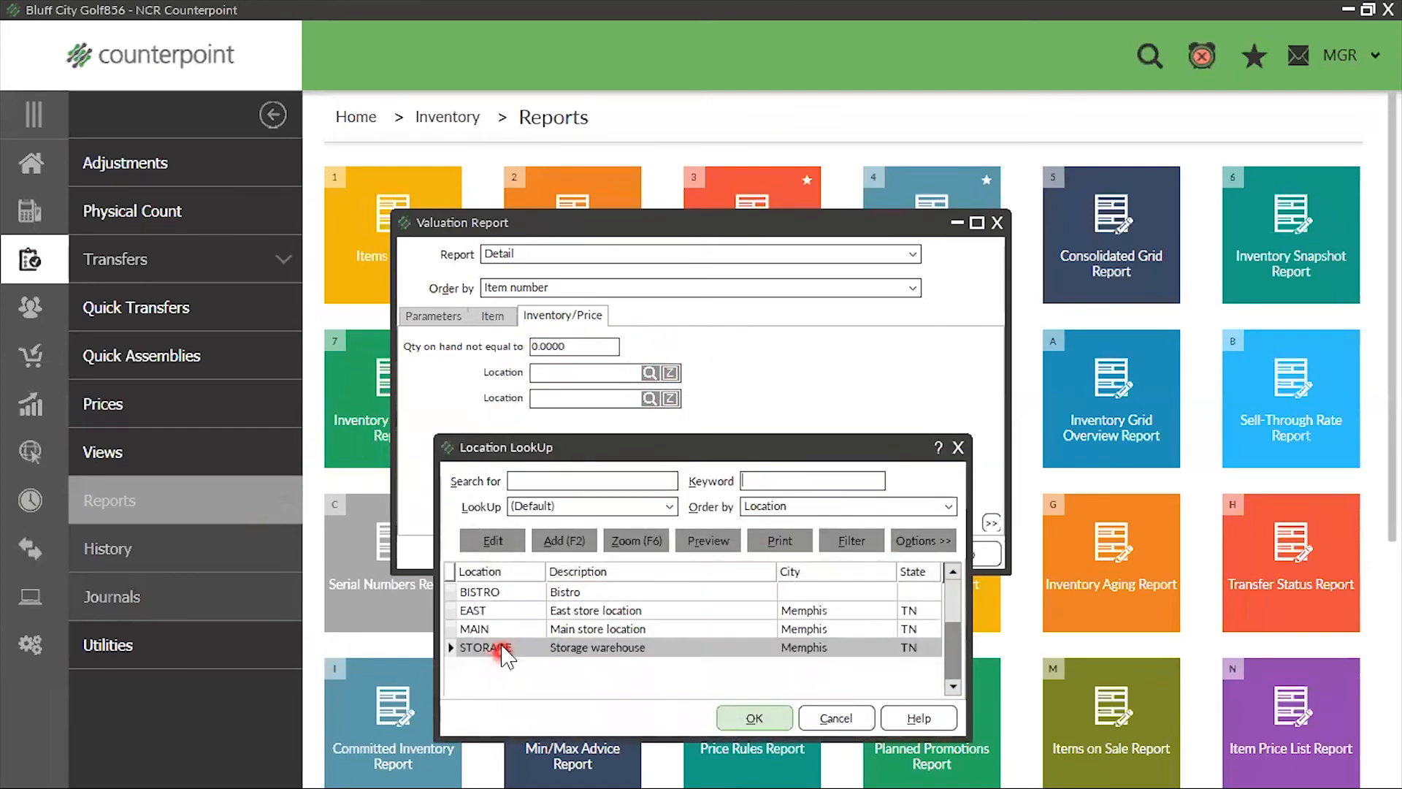
click(493, 630)
click(754, 719)
click(642, 552)
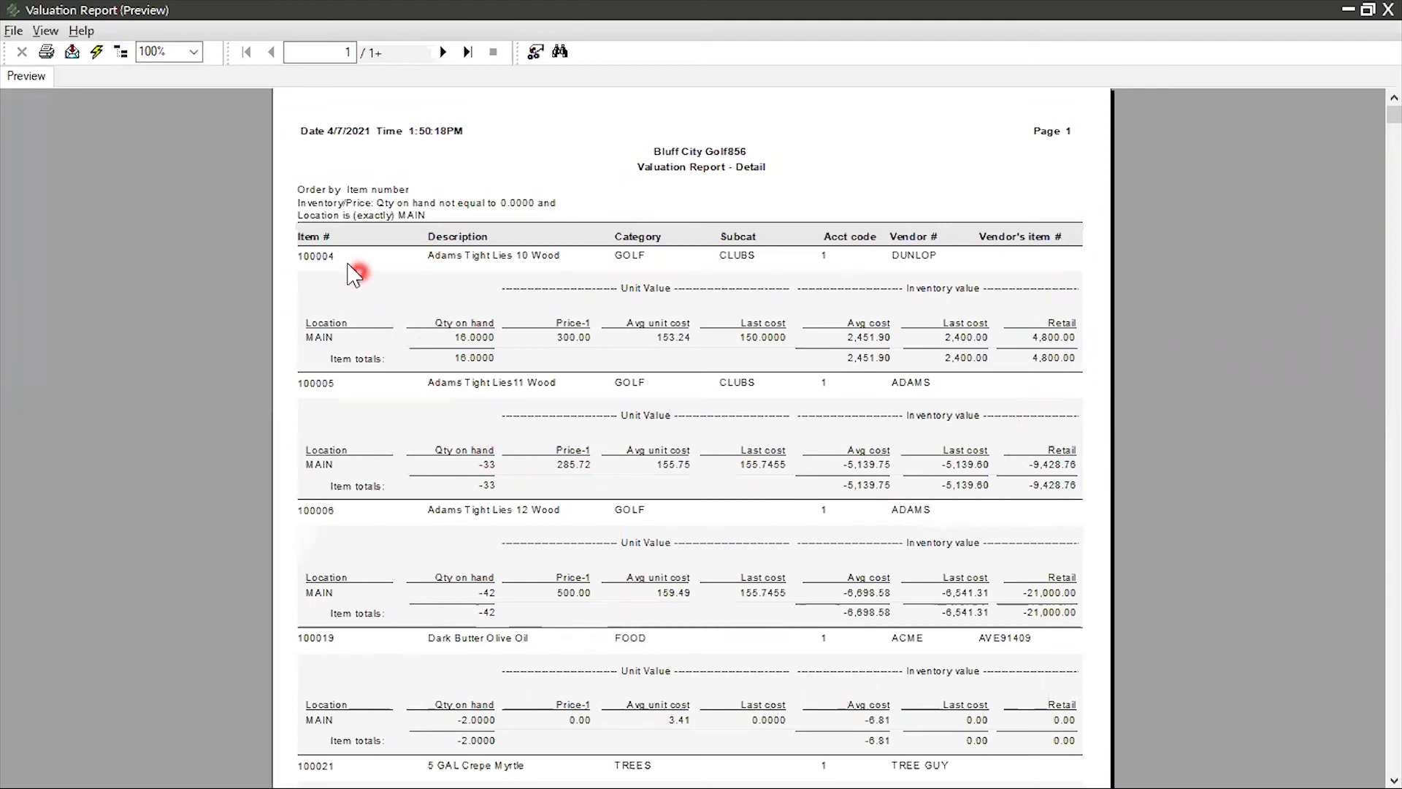
Examine the description, category, subcategory, vendor and quantity on hand of item 100004 in the Valuation Report preview
click(439, 253)
click(629, 255)
click(721, 257)
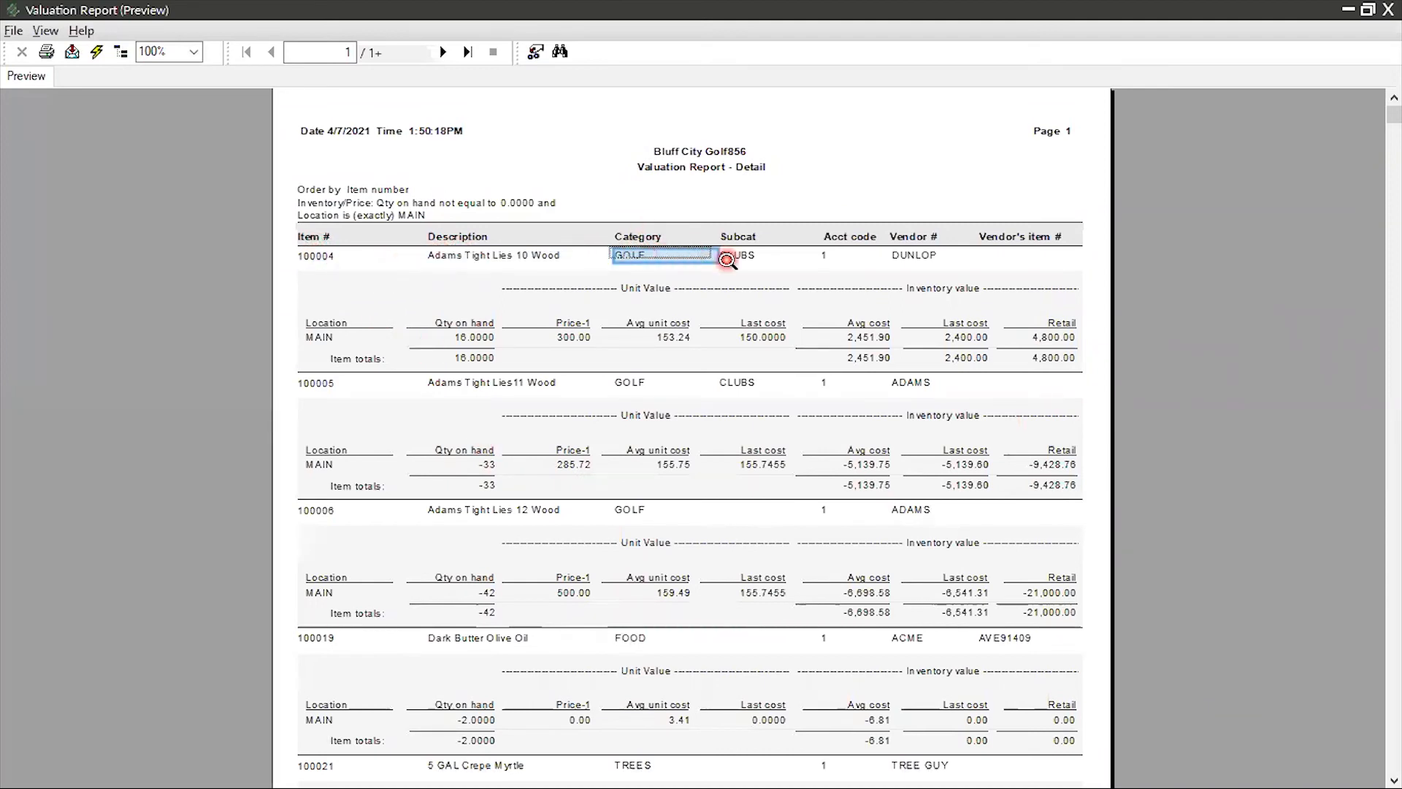
click(956, 255)
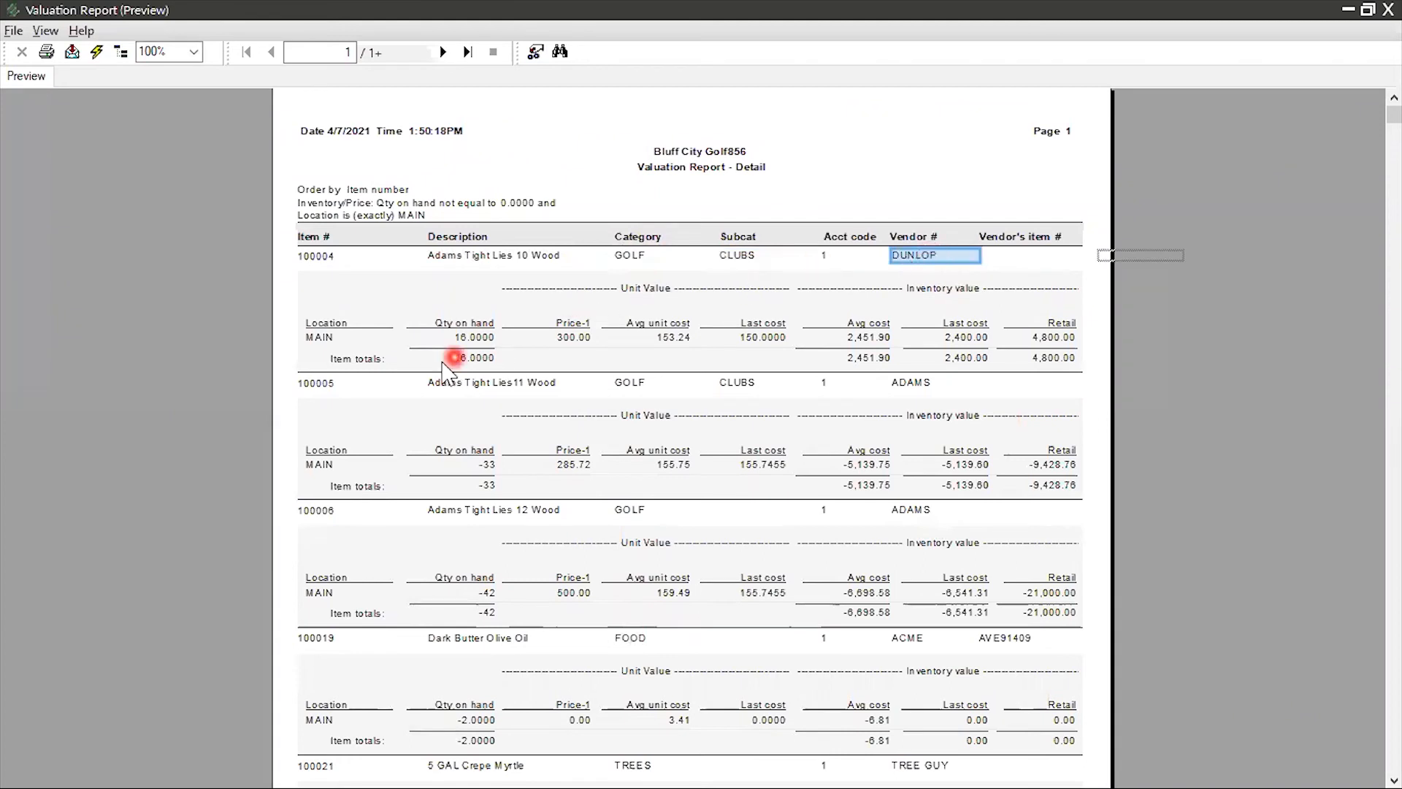
click(476, 339)
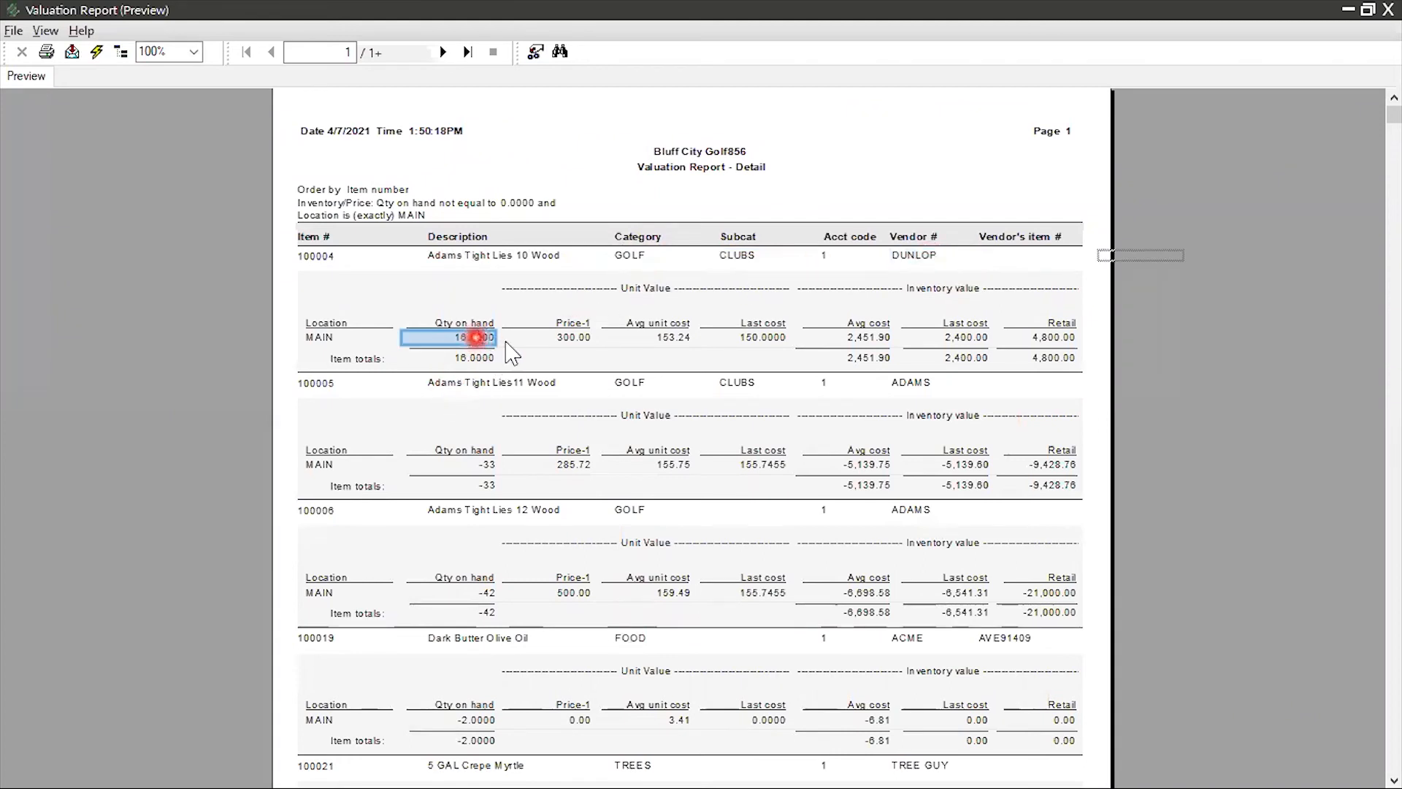
Examine item 100004's unit value section and its inventory value by average cost, last cost and retail
click(671, 288)
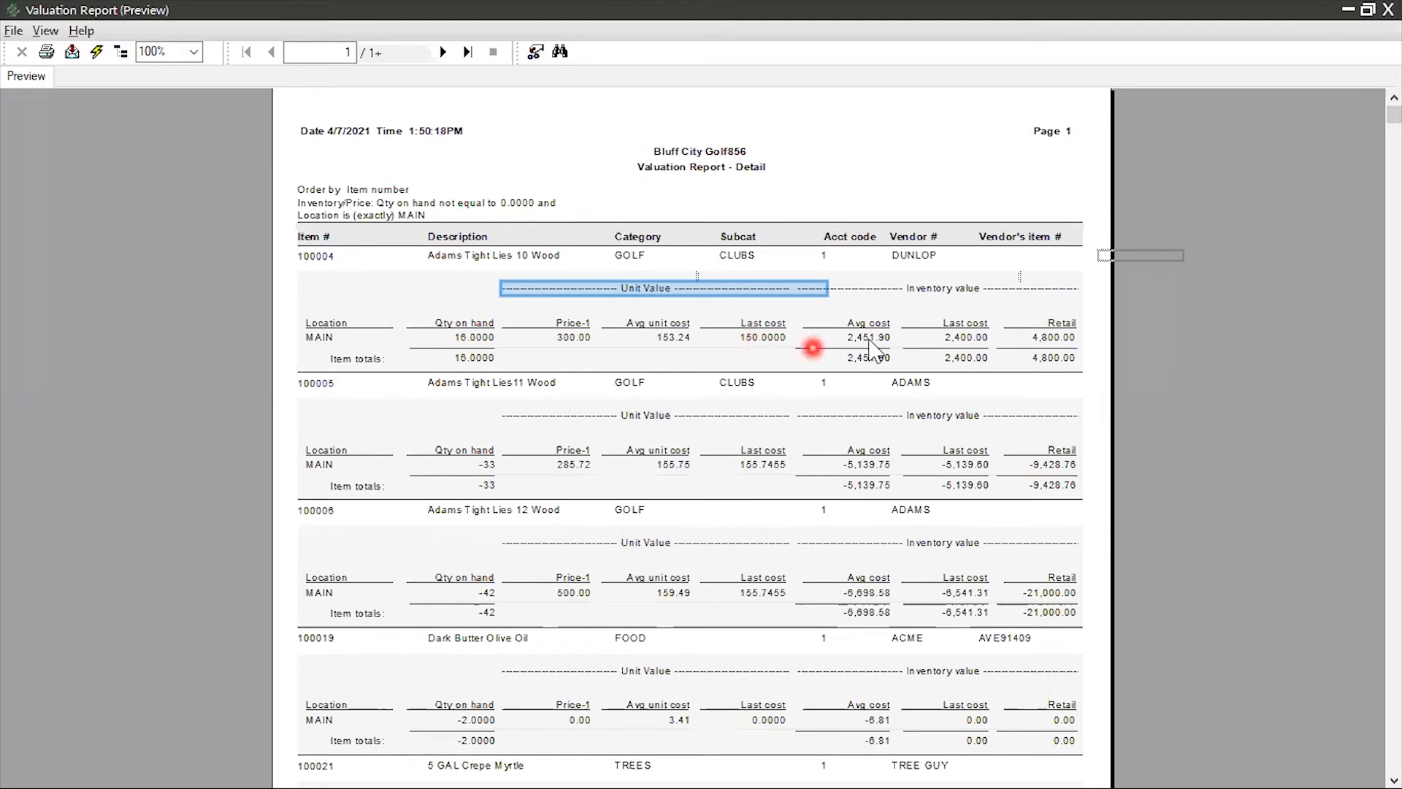
click(933, 289)
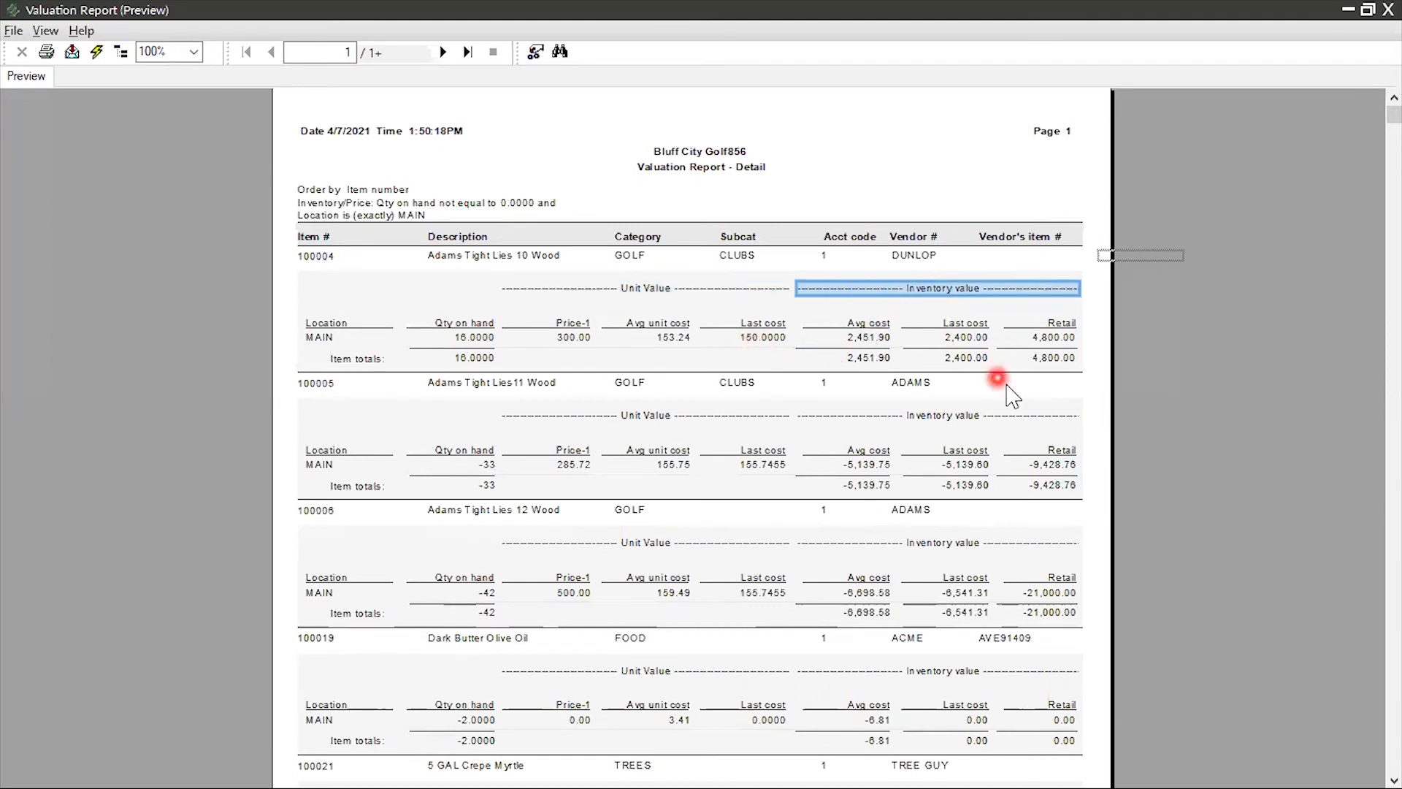
click(862, 341)
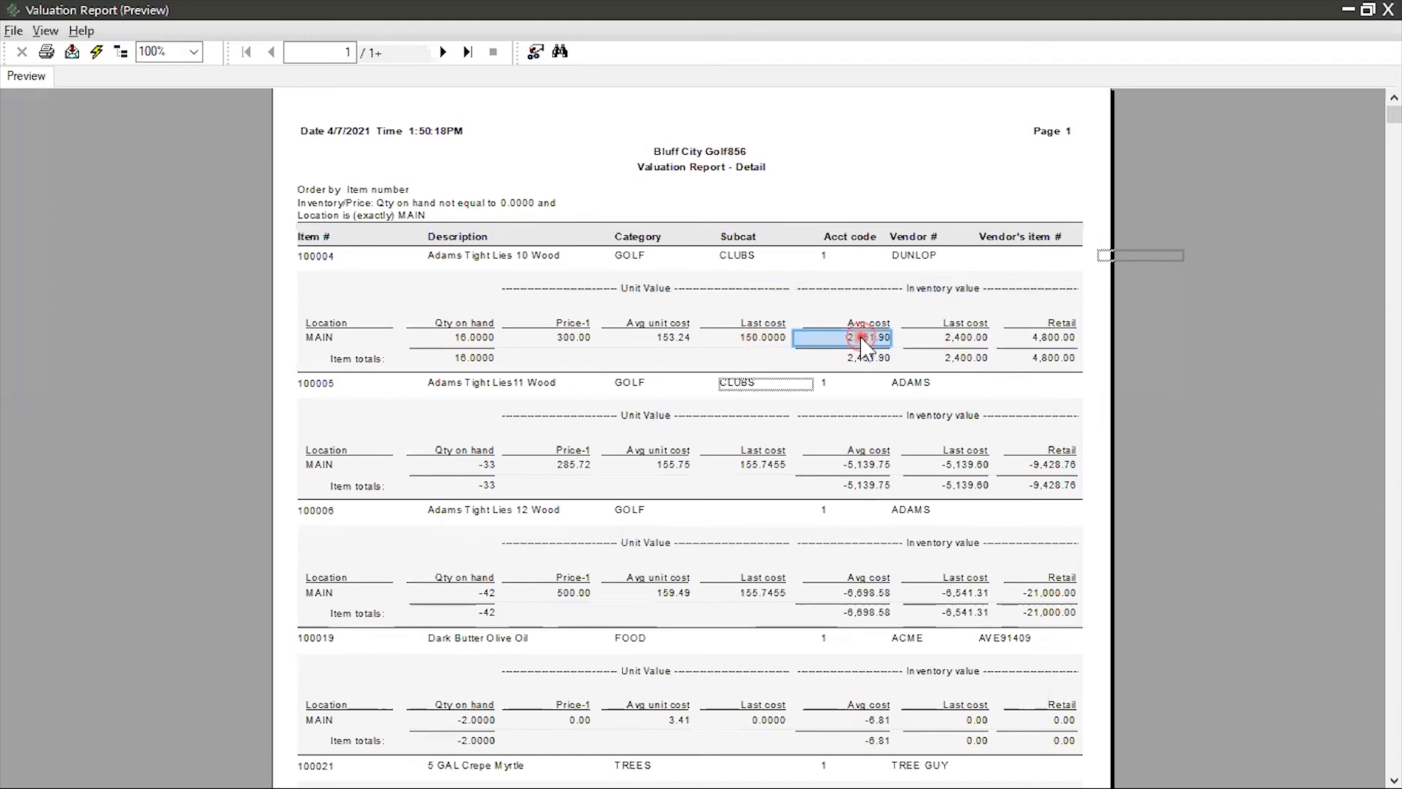
click(961, 342)
click(1057, 341)
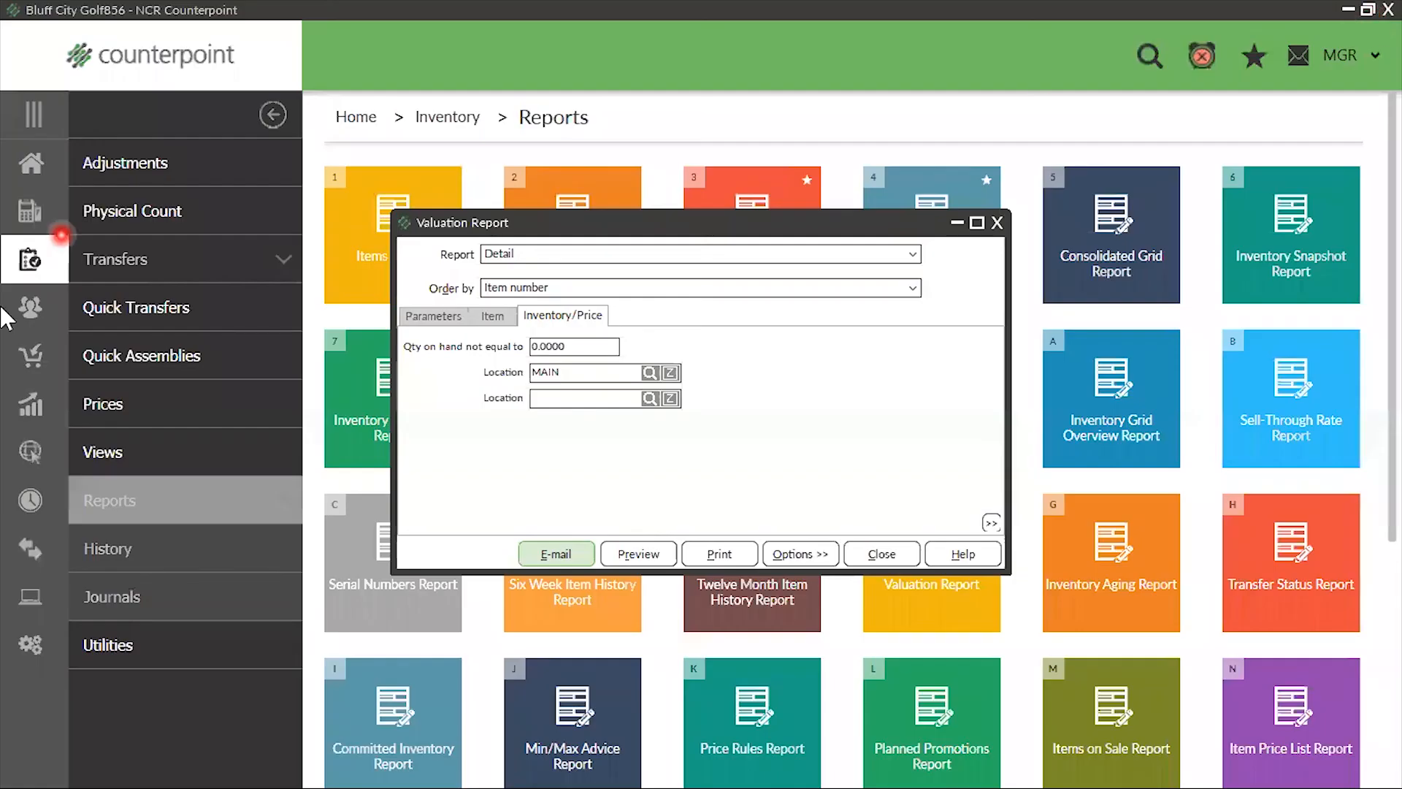
Clear the MAIN Location filter and preview the detailed Valuation Report for all locations
double_click(612, 375)
click(212, 401)
key(Delete)
click(693, 557)
click(636, 553)
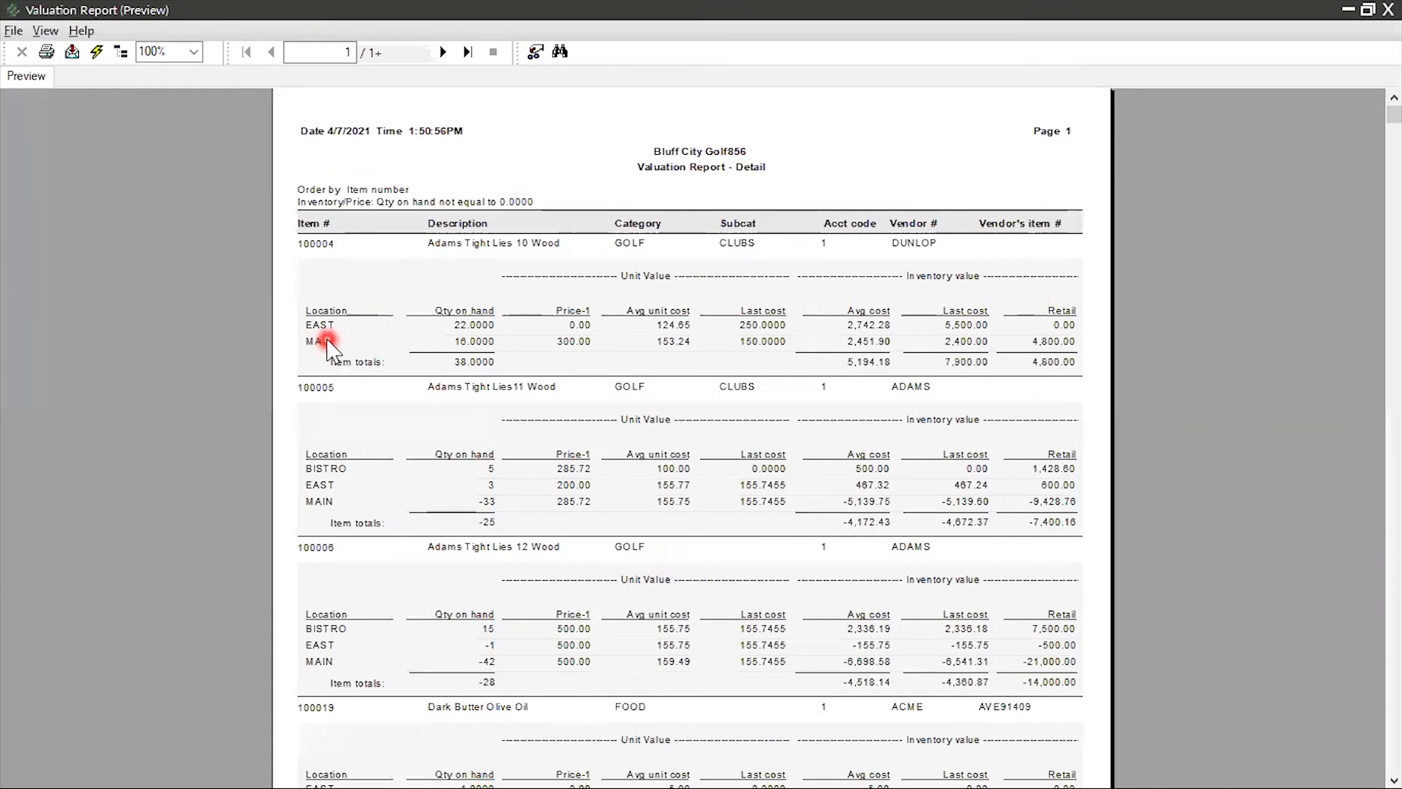
click(328, 342)
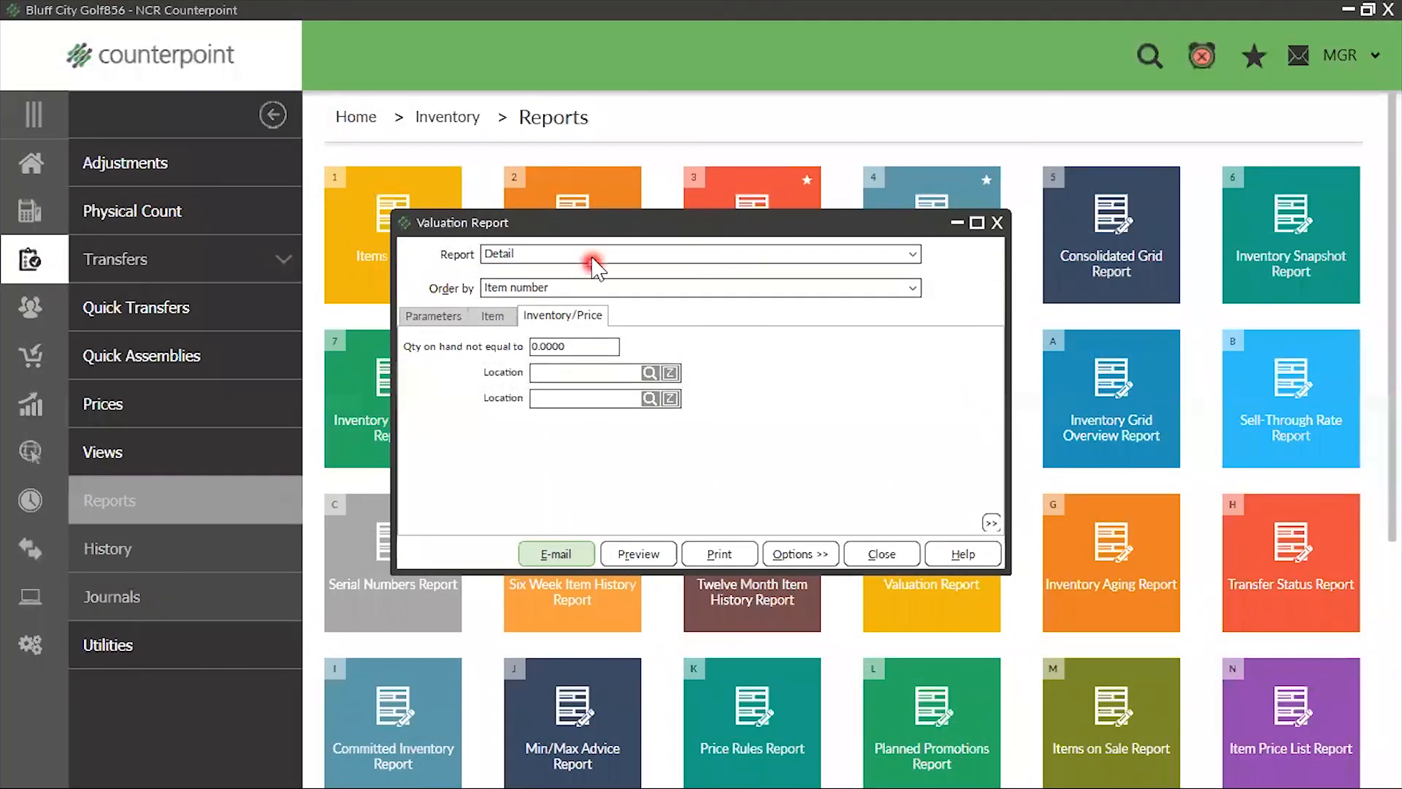
Change the Valuation Report type to Summary and preview it, closing the preview and the report when done
click(593, 257)
click(556, 271)
click(652, 555)
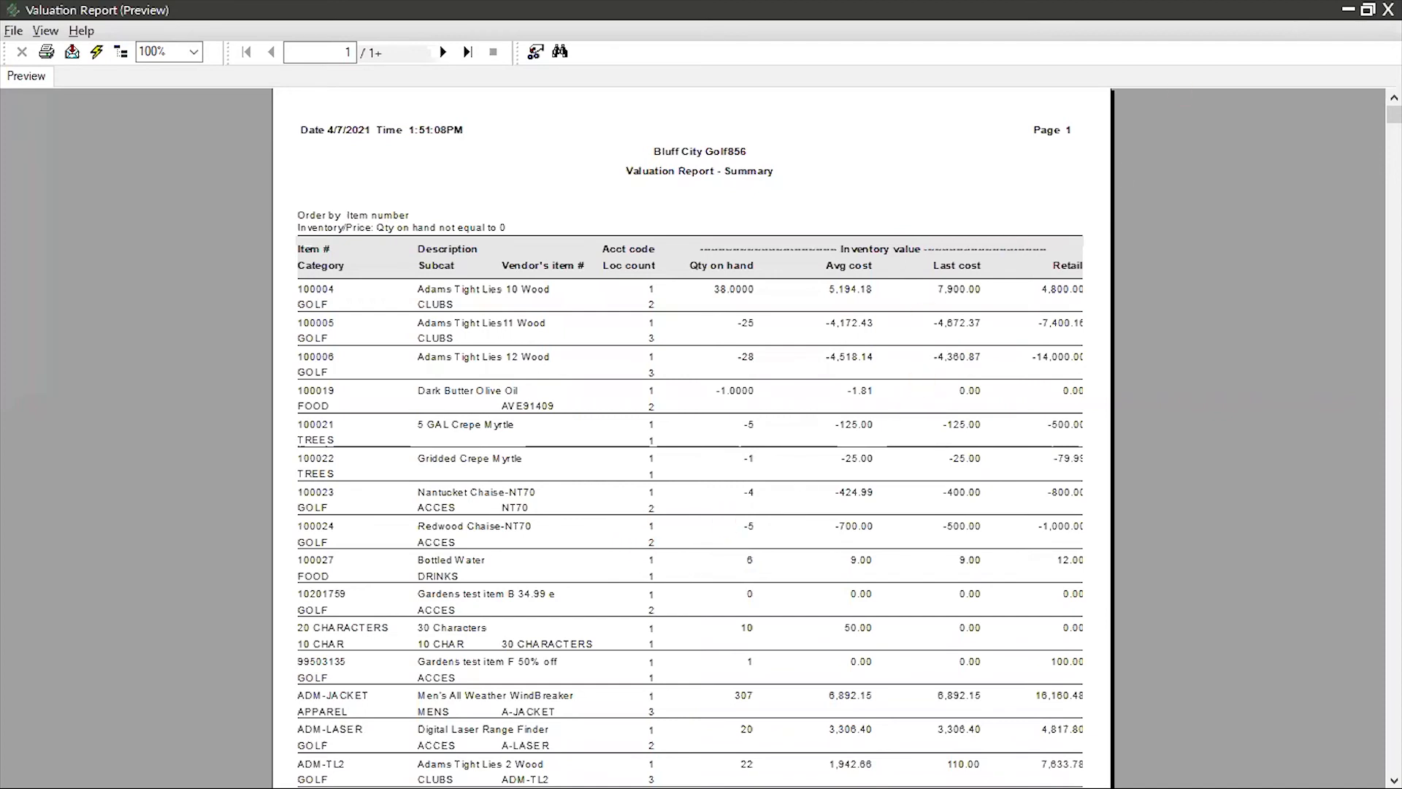
click(1387, 9)
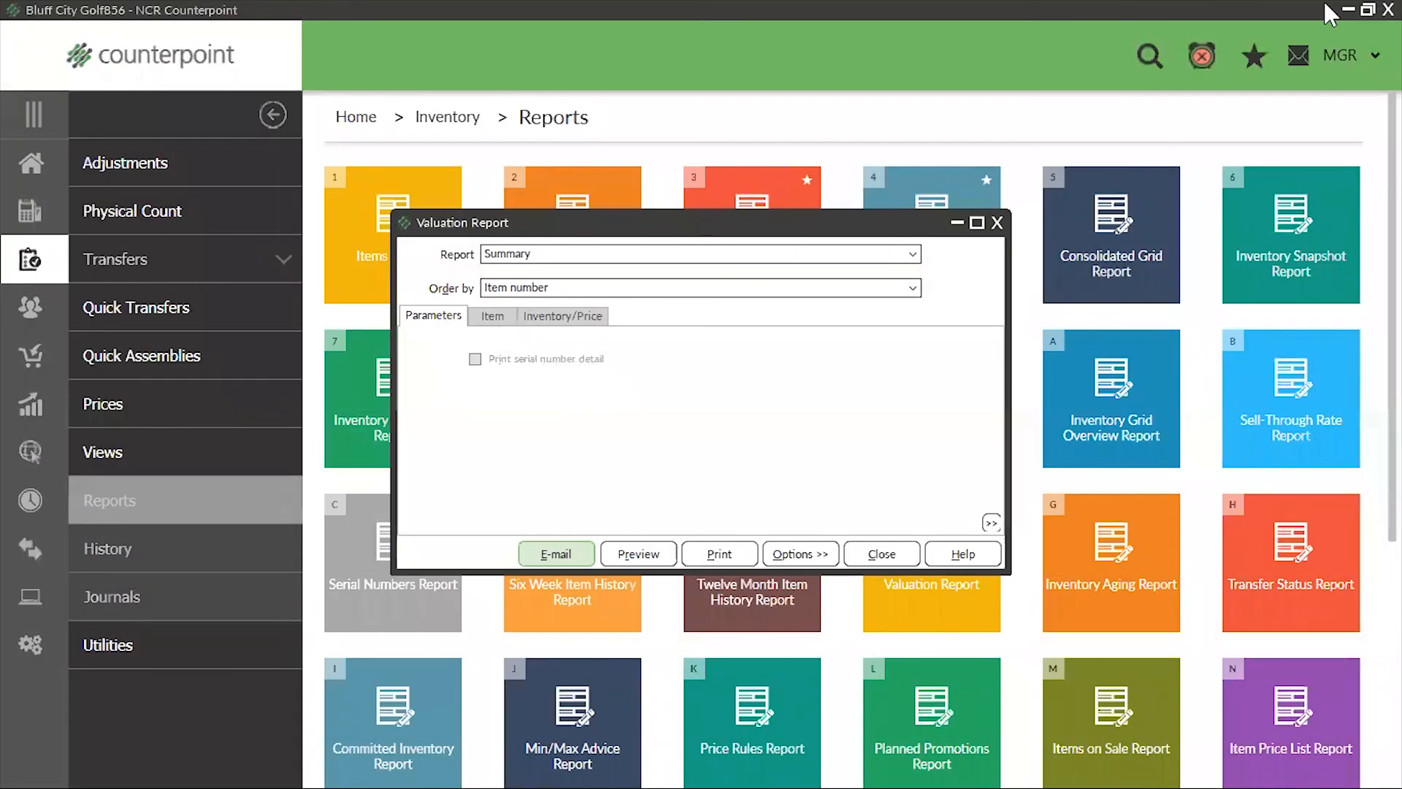
click(997, 223)
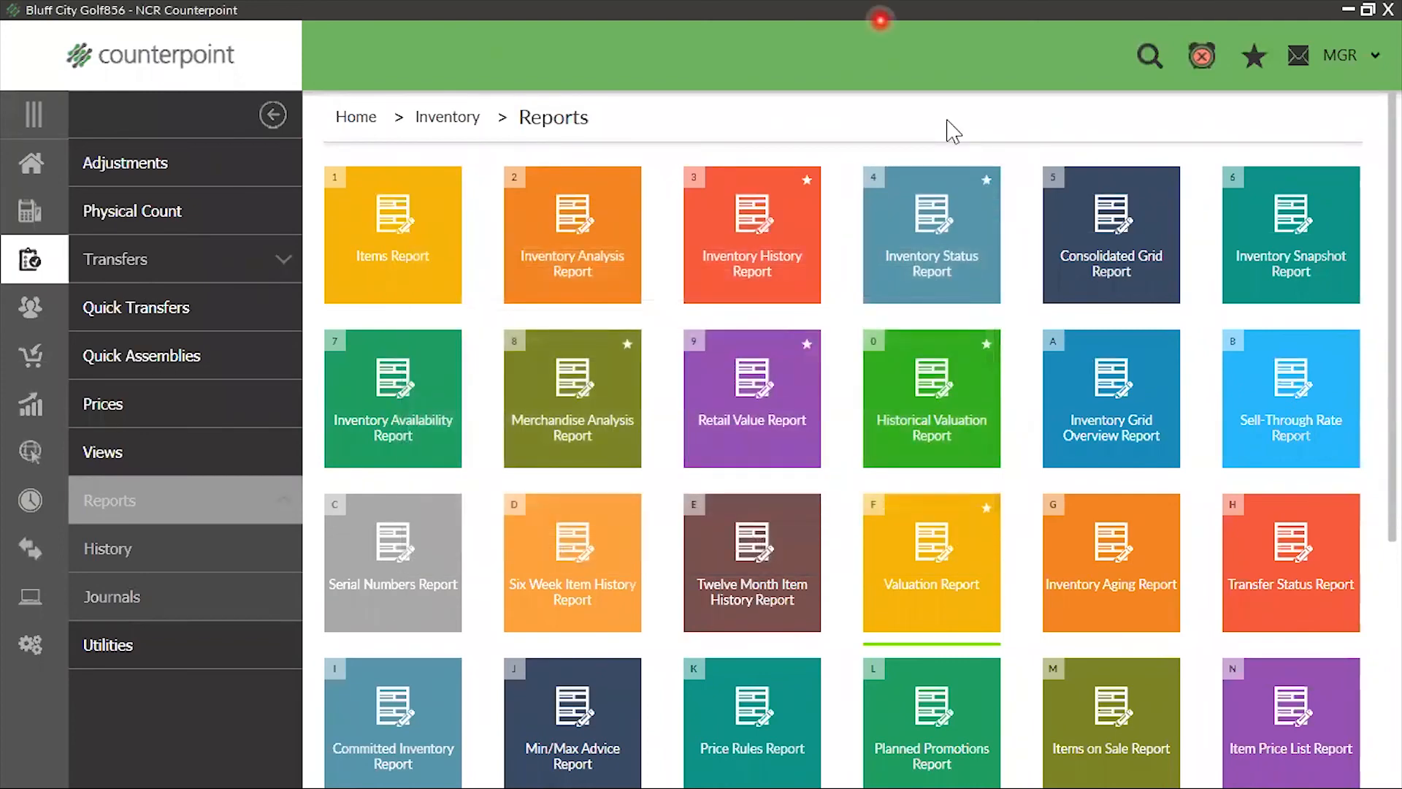
Switch to the Useful Reports presentation in PowerPoint and start the slide show from the current slide
click(1349, 10)
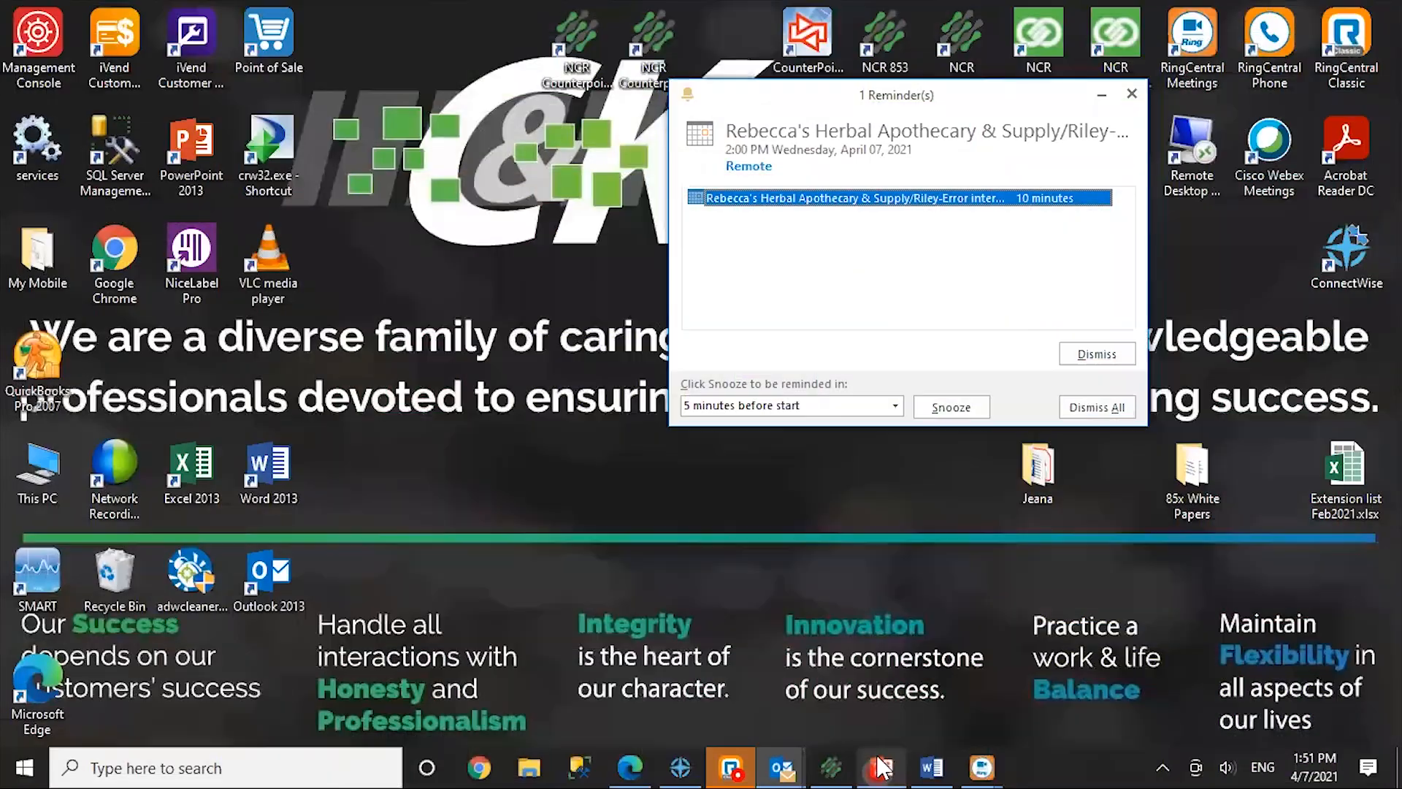
click(884, 767)
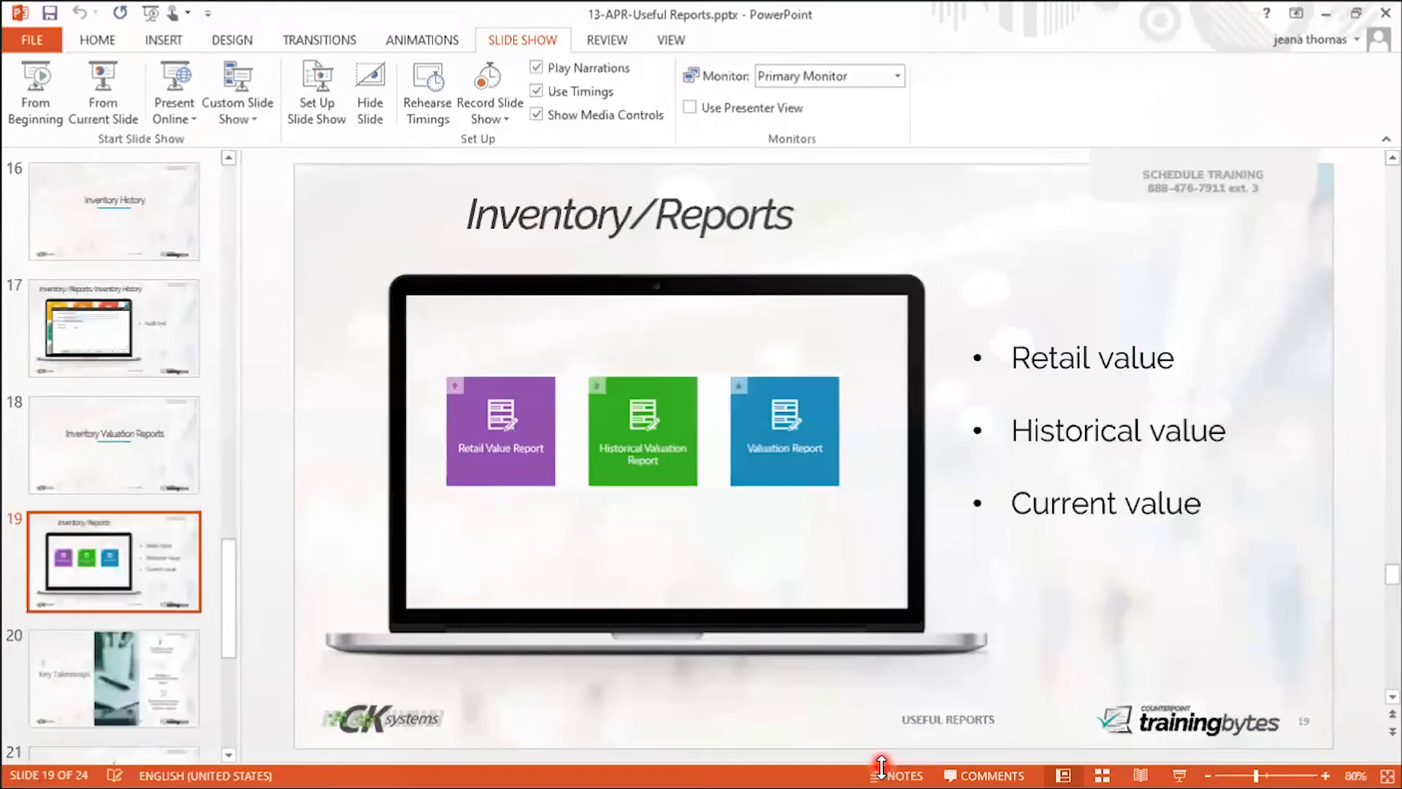
click(102, 81)
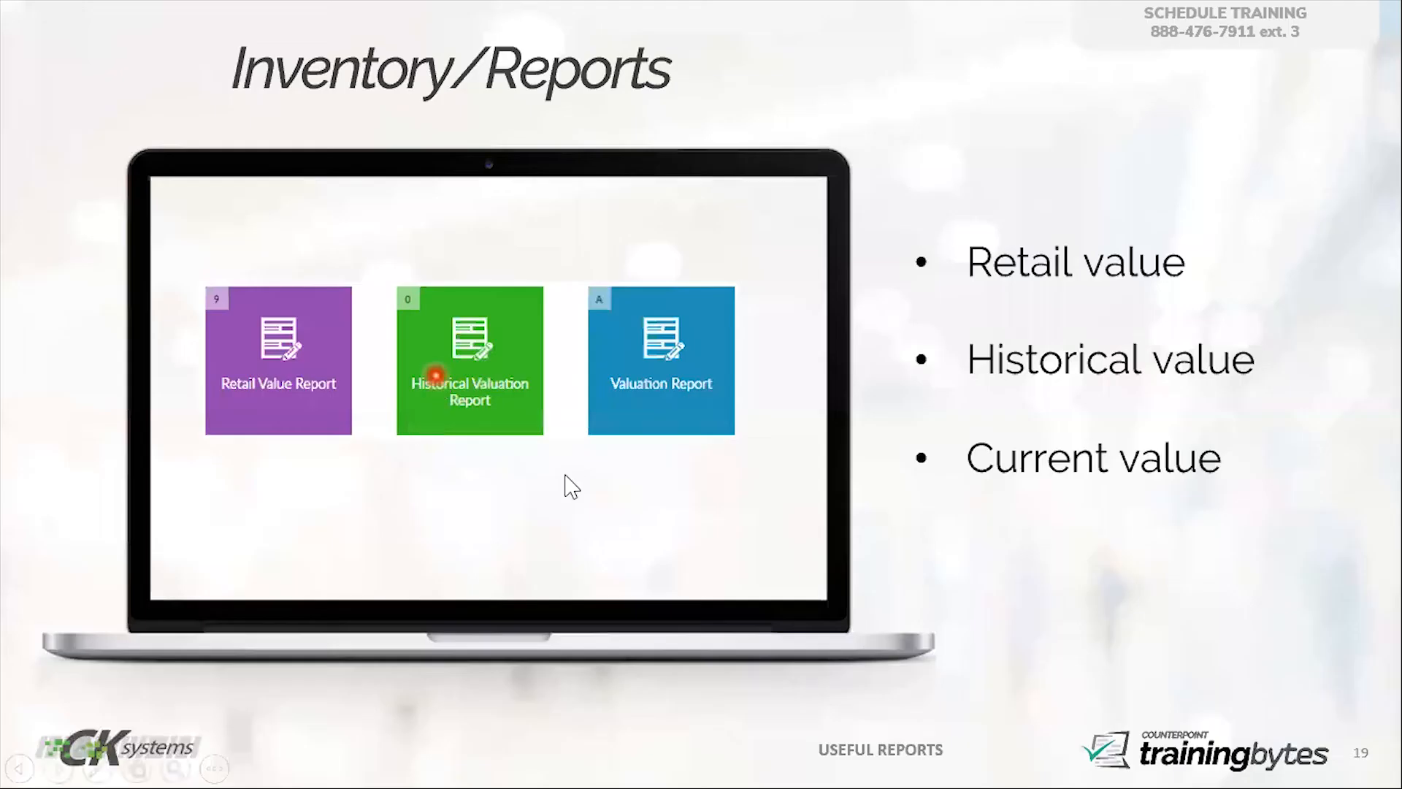
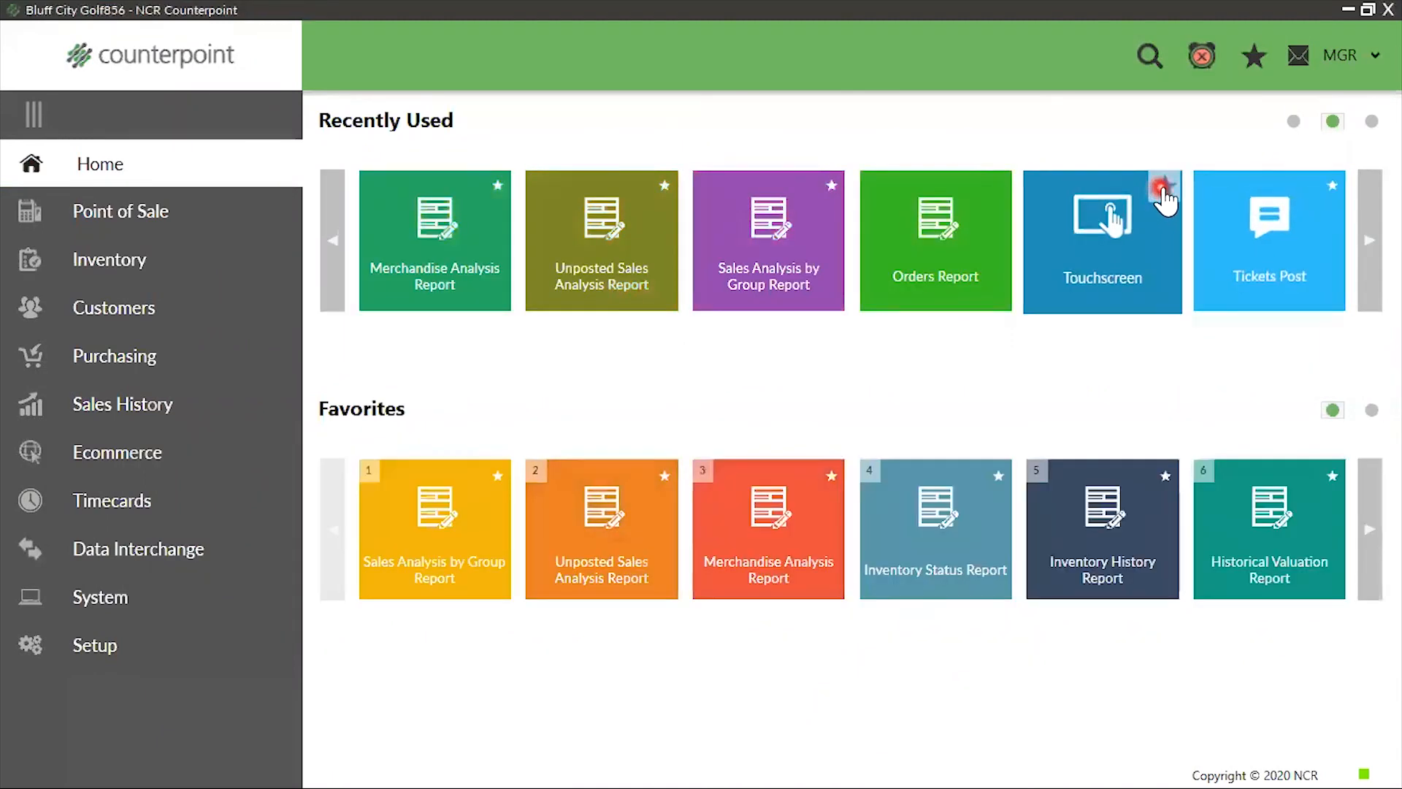
Add the Orders Report to Favorites and show the second page of Favorites
click(997, 192)
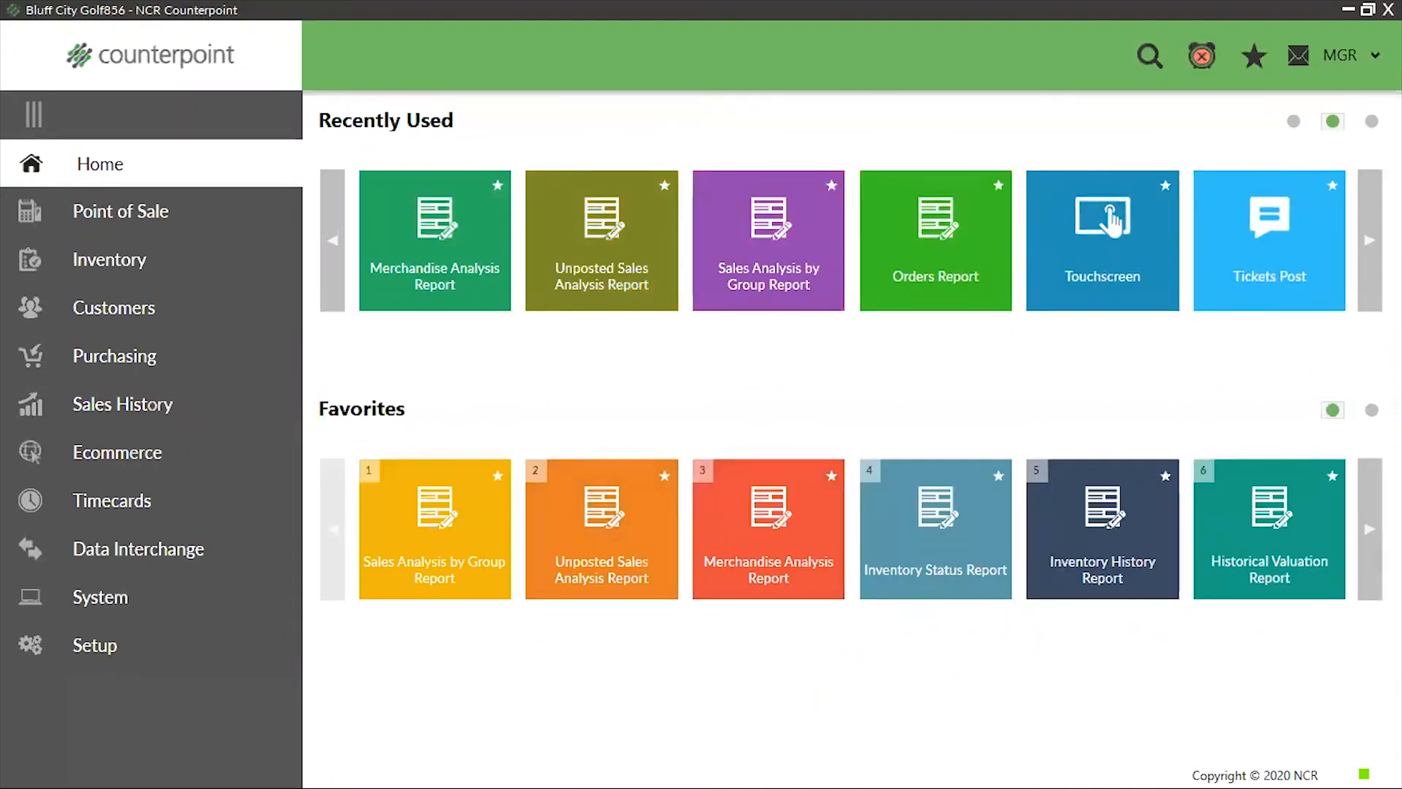
click(1369, 527)
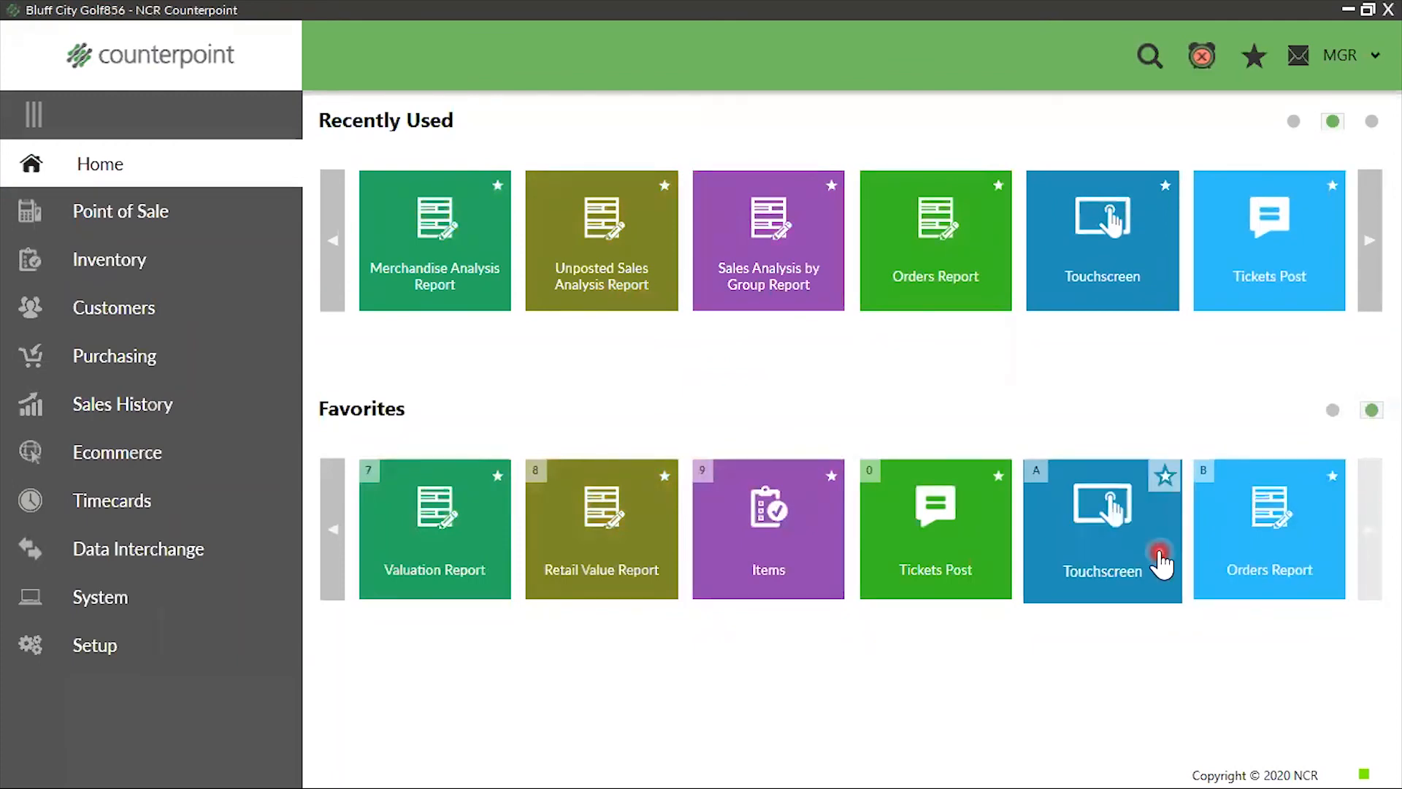
Add Inventory, Sales Kits and Quick Items from the Inventory area to Favorites, and try to add Bills of Material too
click(121, 278)
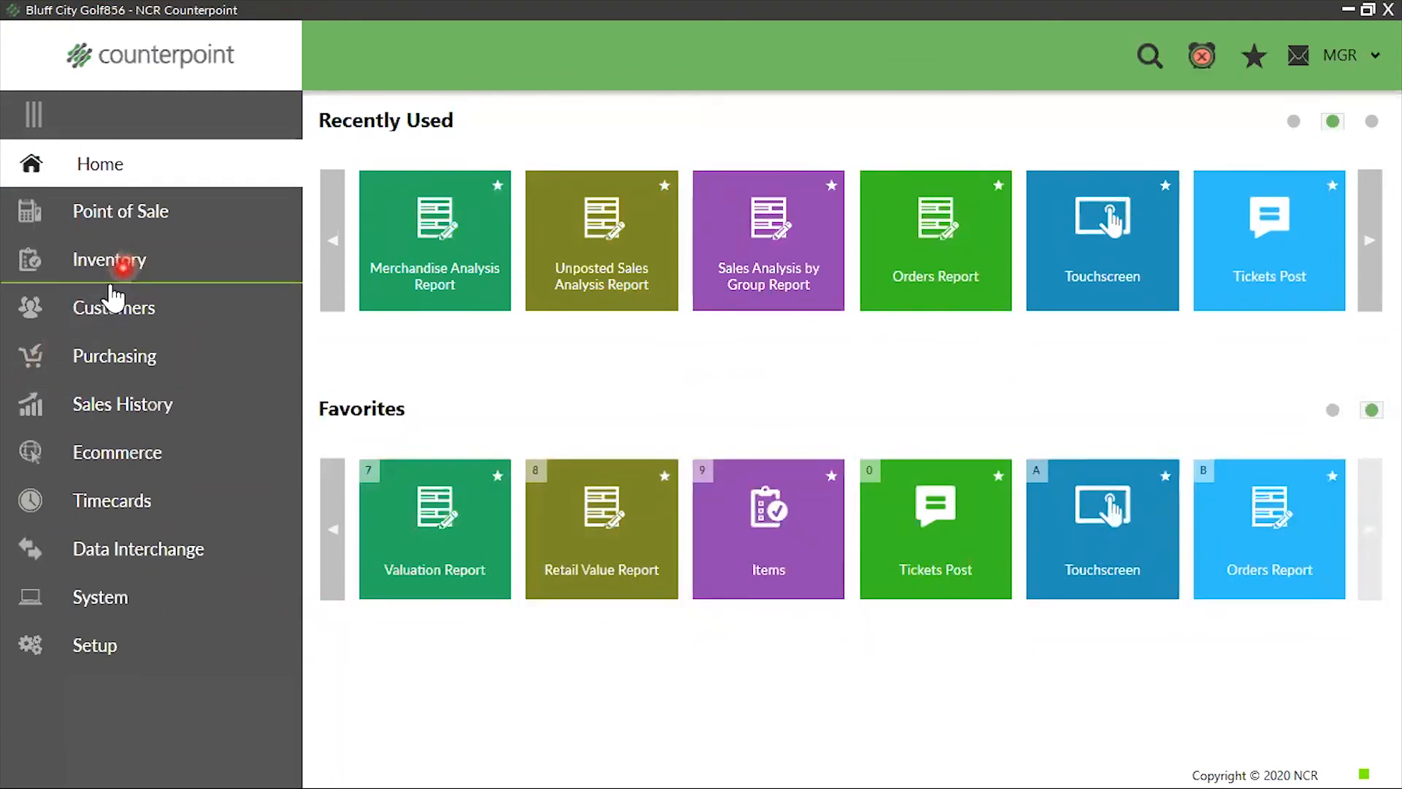
click(814, 181)
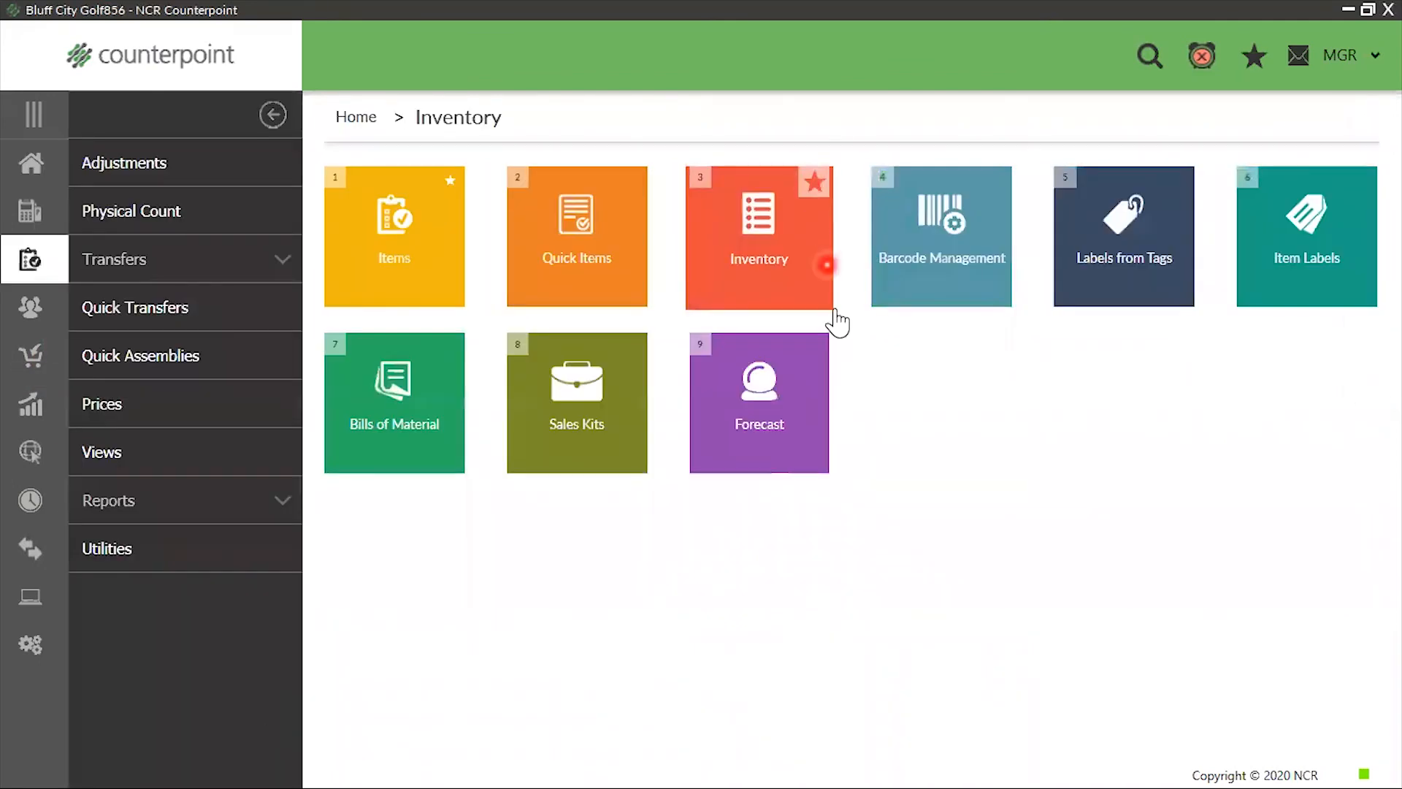
click(629, 365)
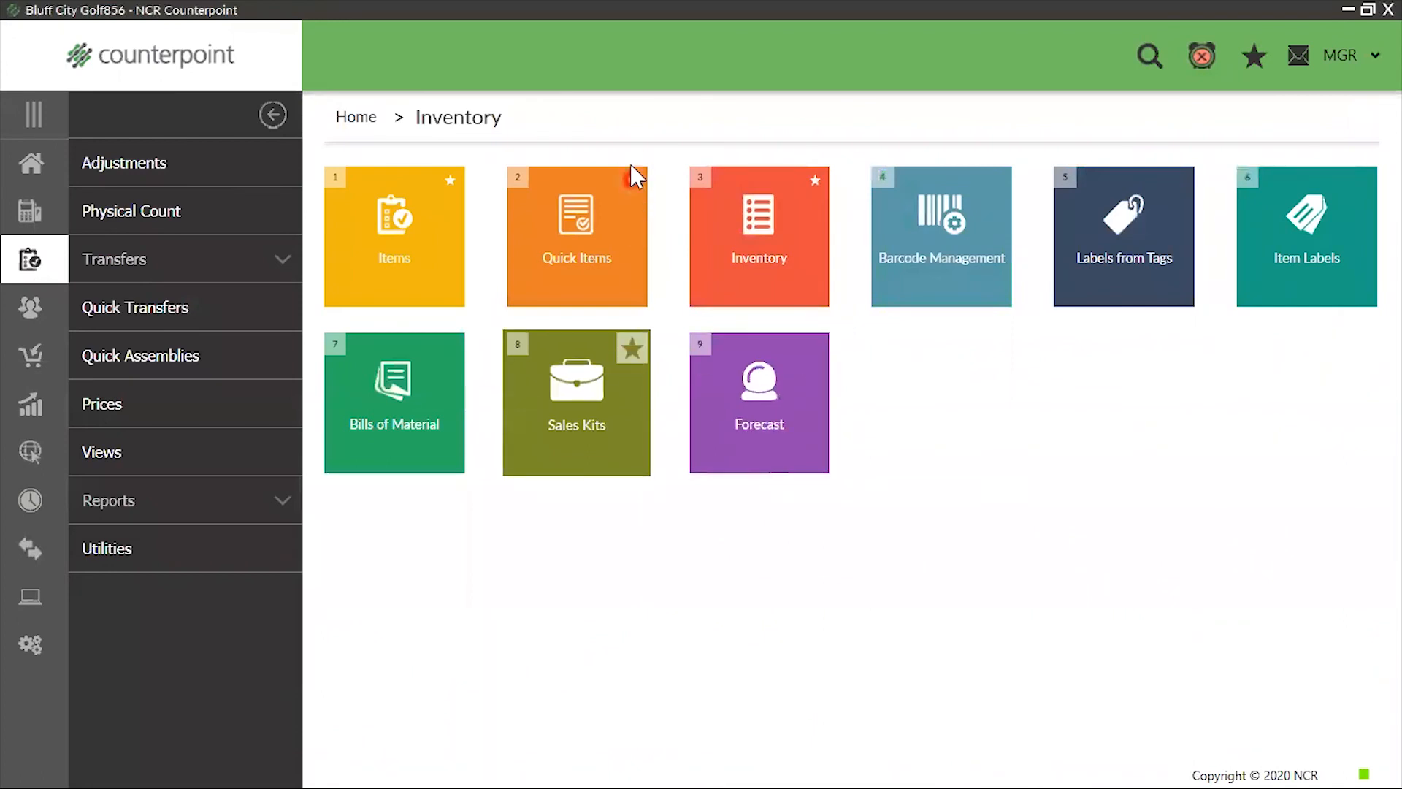
click(637, 184)
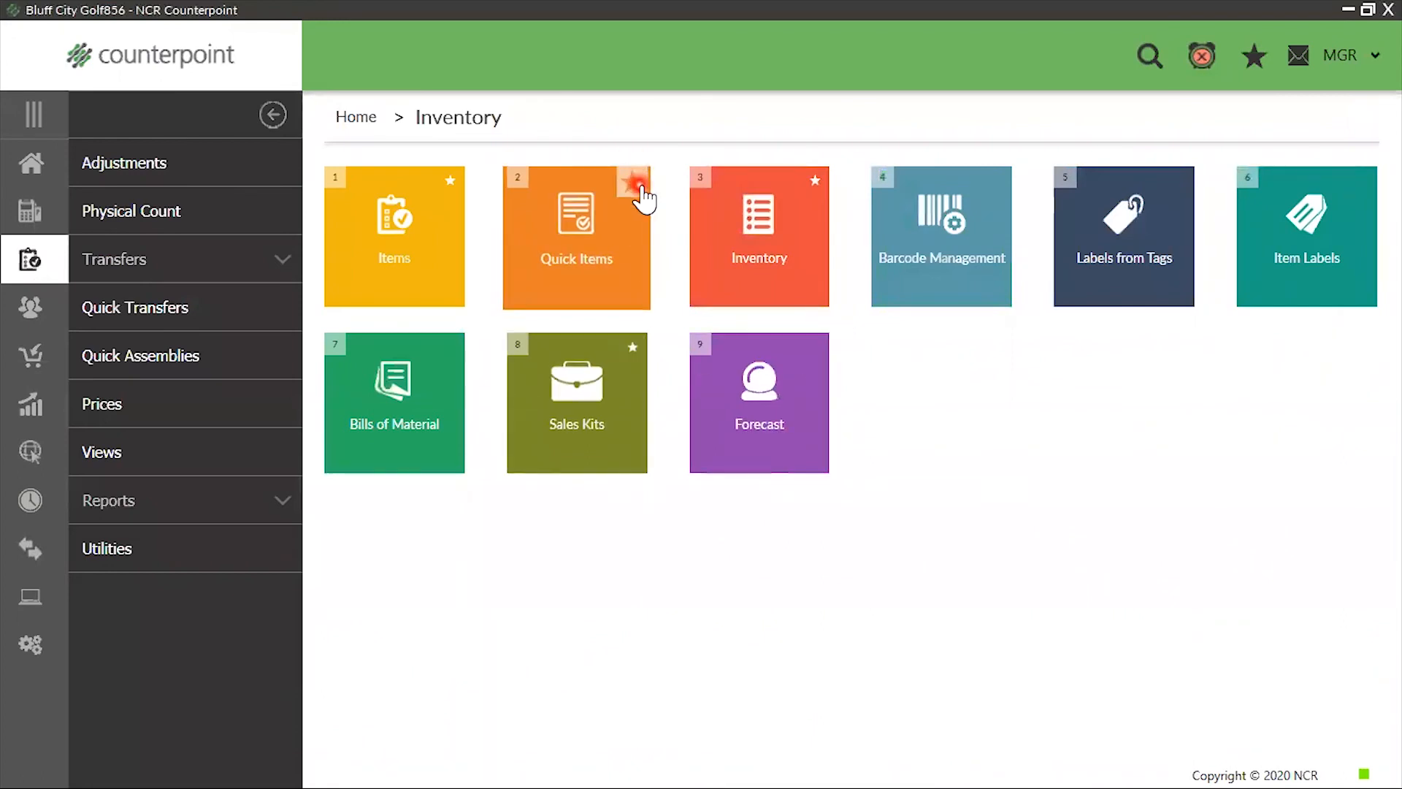
click(447, 350)
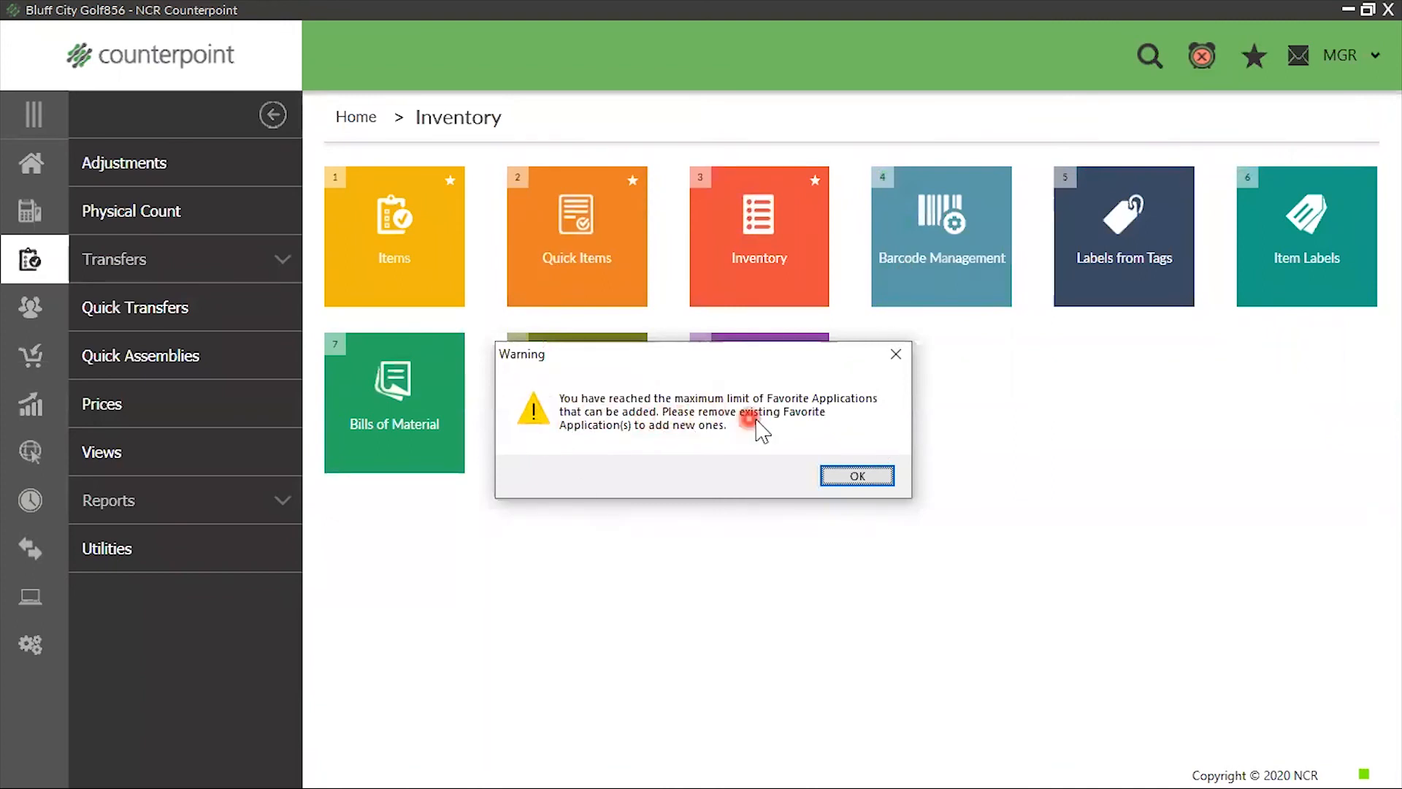
click(897, 355)
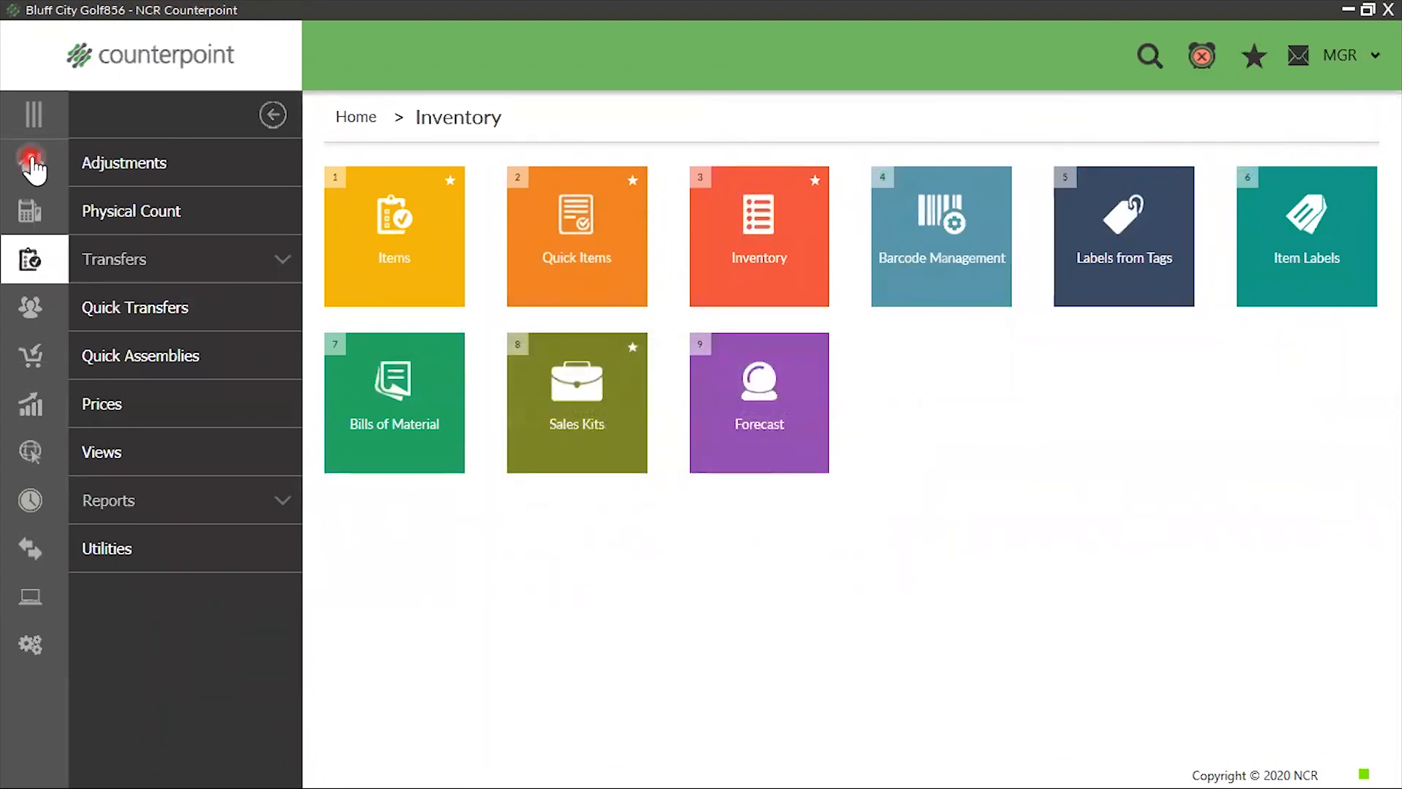
Return to Home and remove Quick Items, Sales Kits and Inventory from Favorites
click(27, 166)
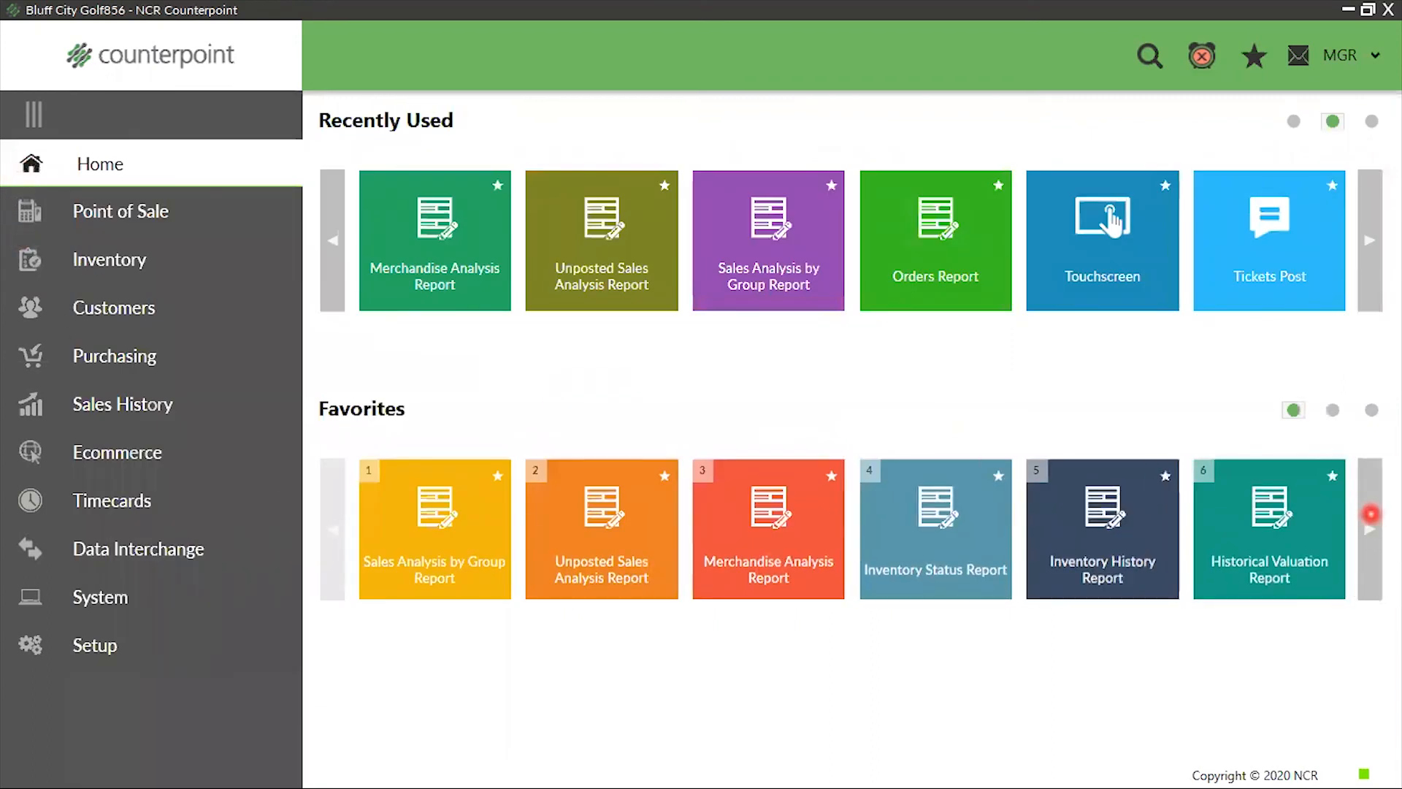
click(1371, 516)
click(1371, 516)
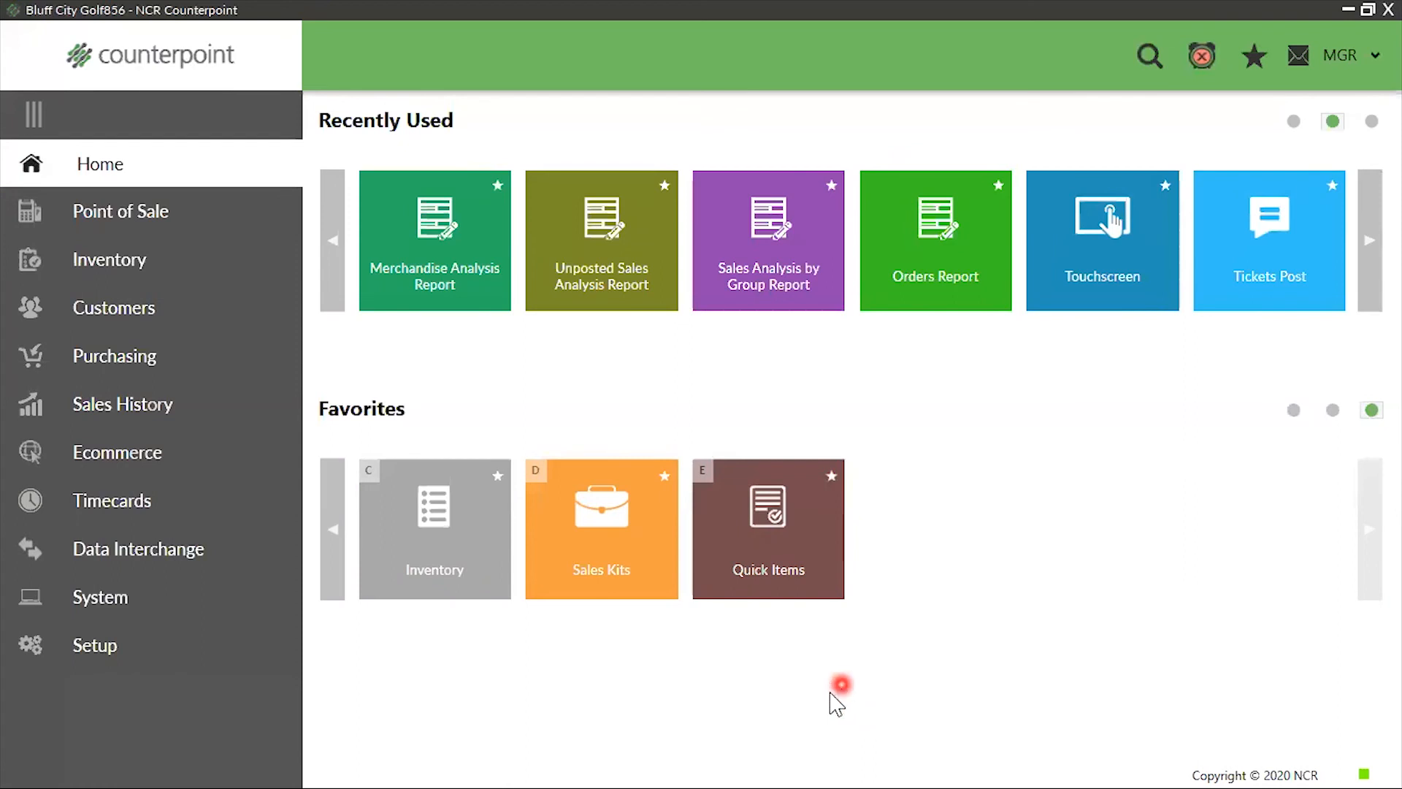
click(833, 492)
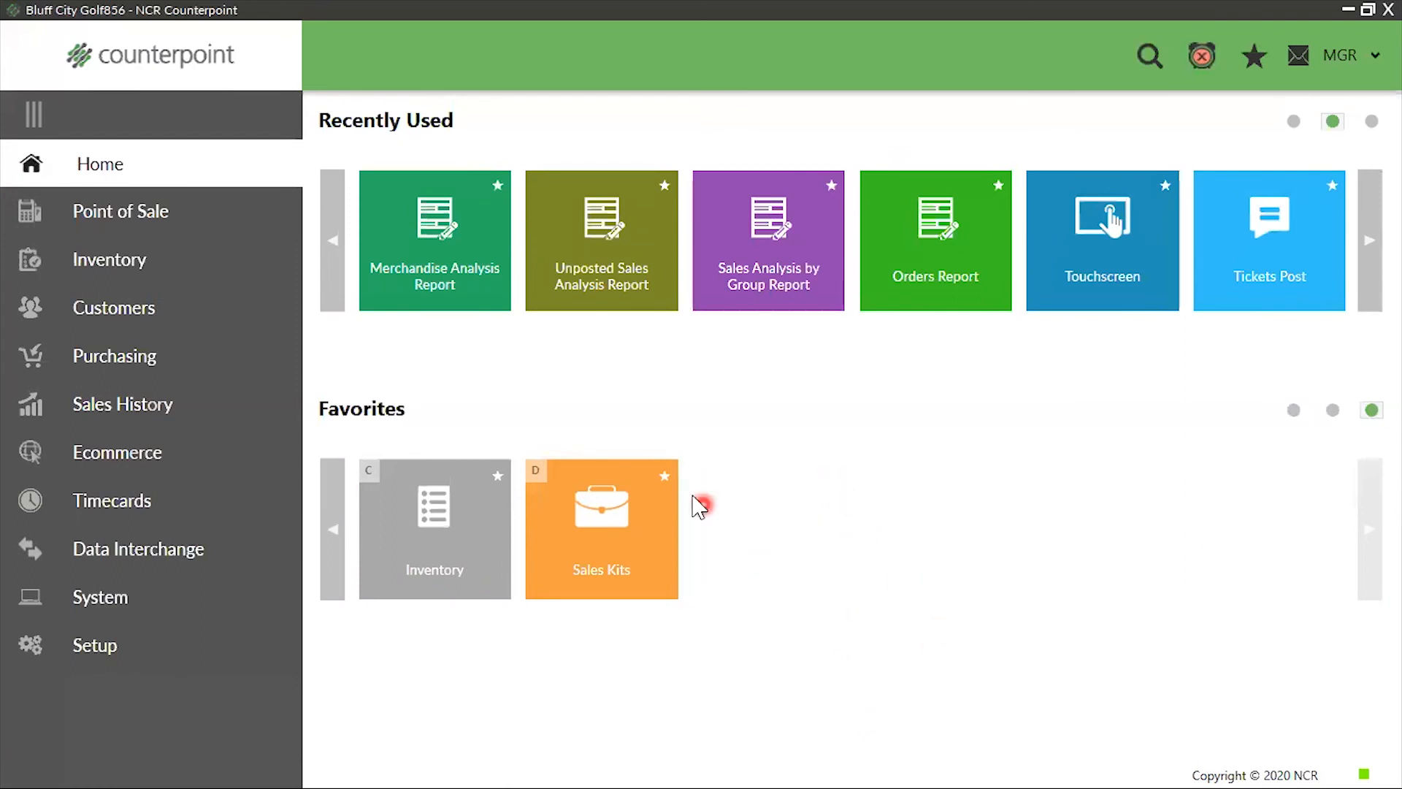
click(665, 480)
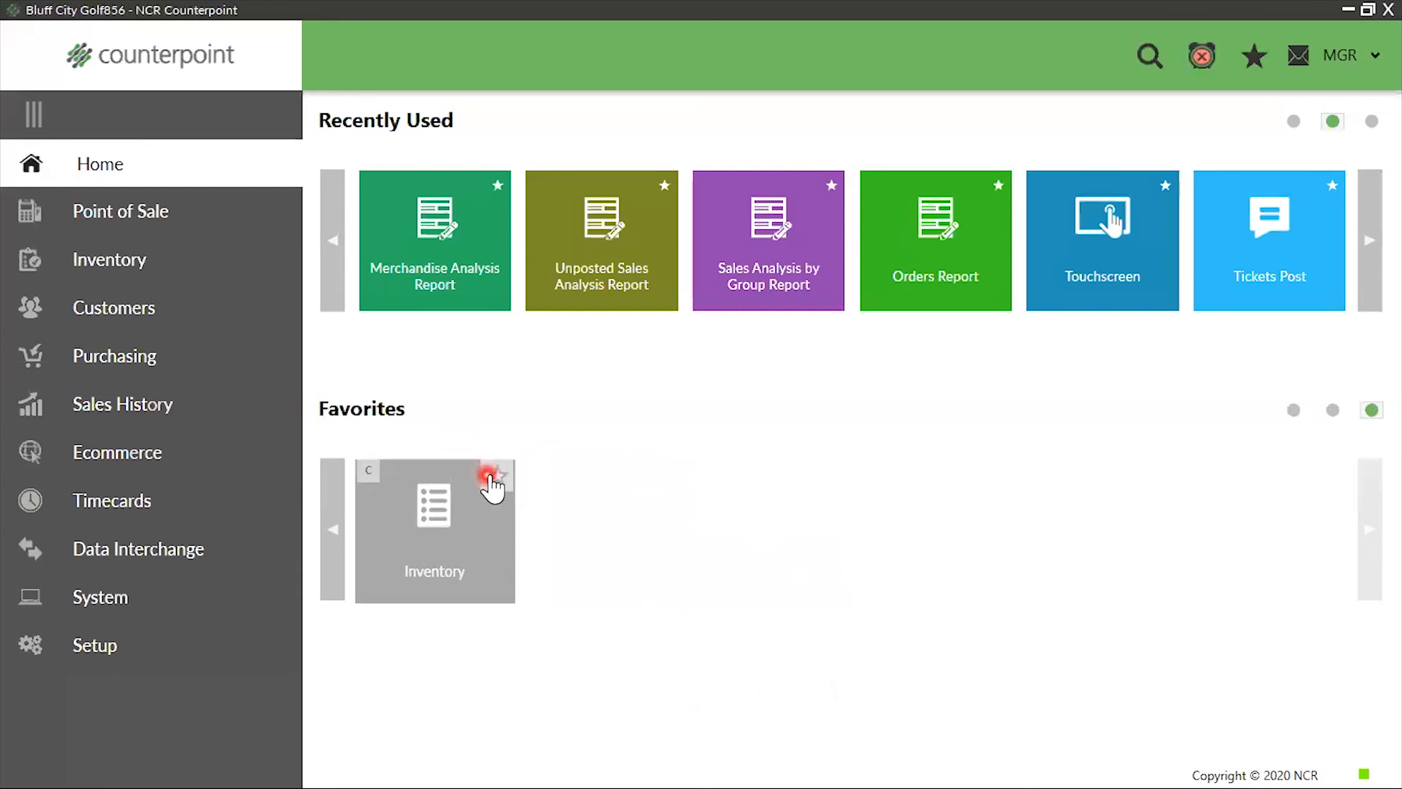
click(495, 477)
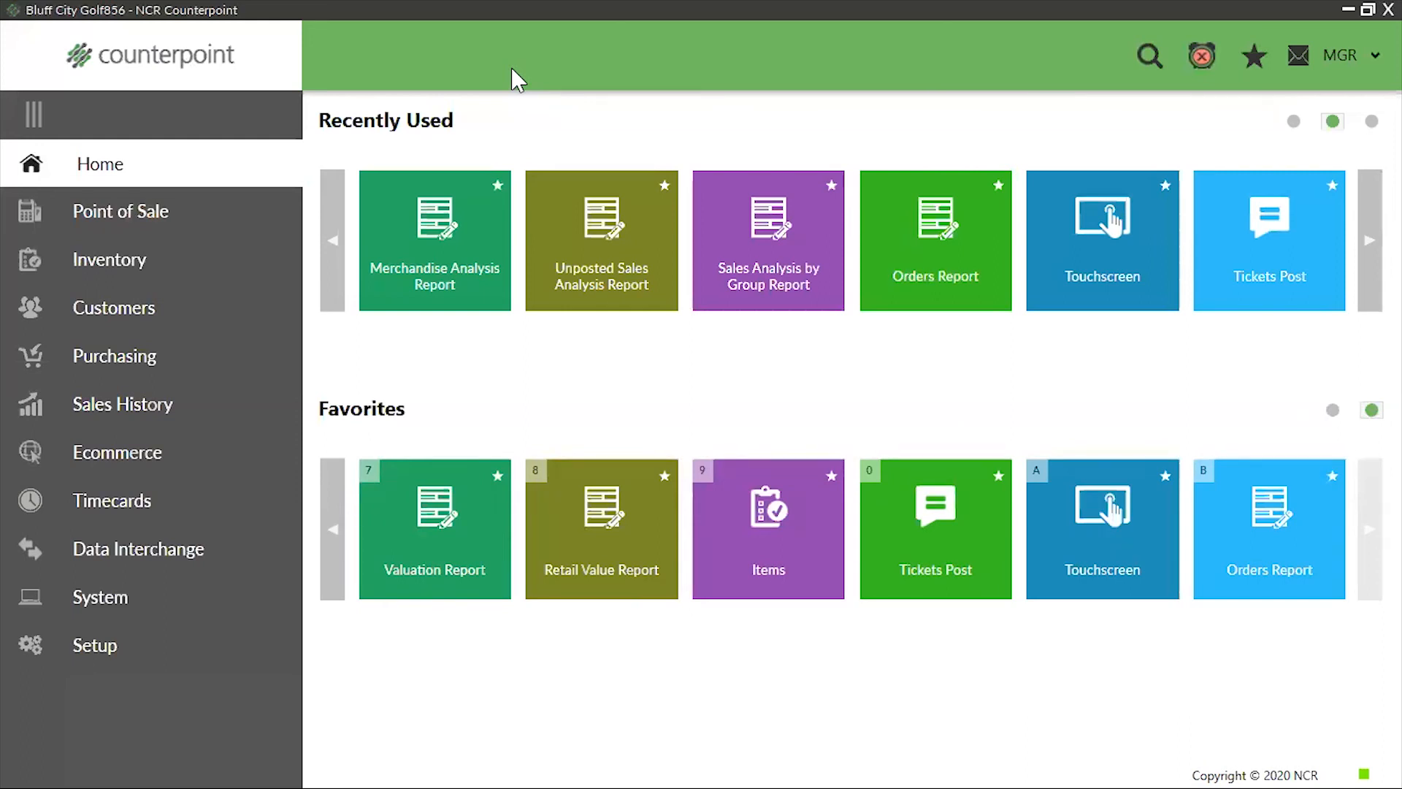
Look up item CAL-CADDY with the keyword "cal caddy", view its Items record, and close the record when done
click(115, 261)
click(378, 252)
click(689, 425)
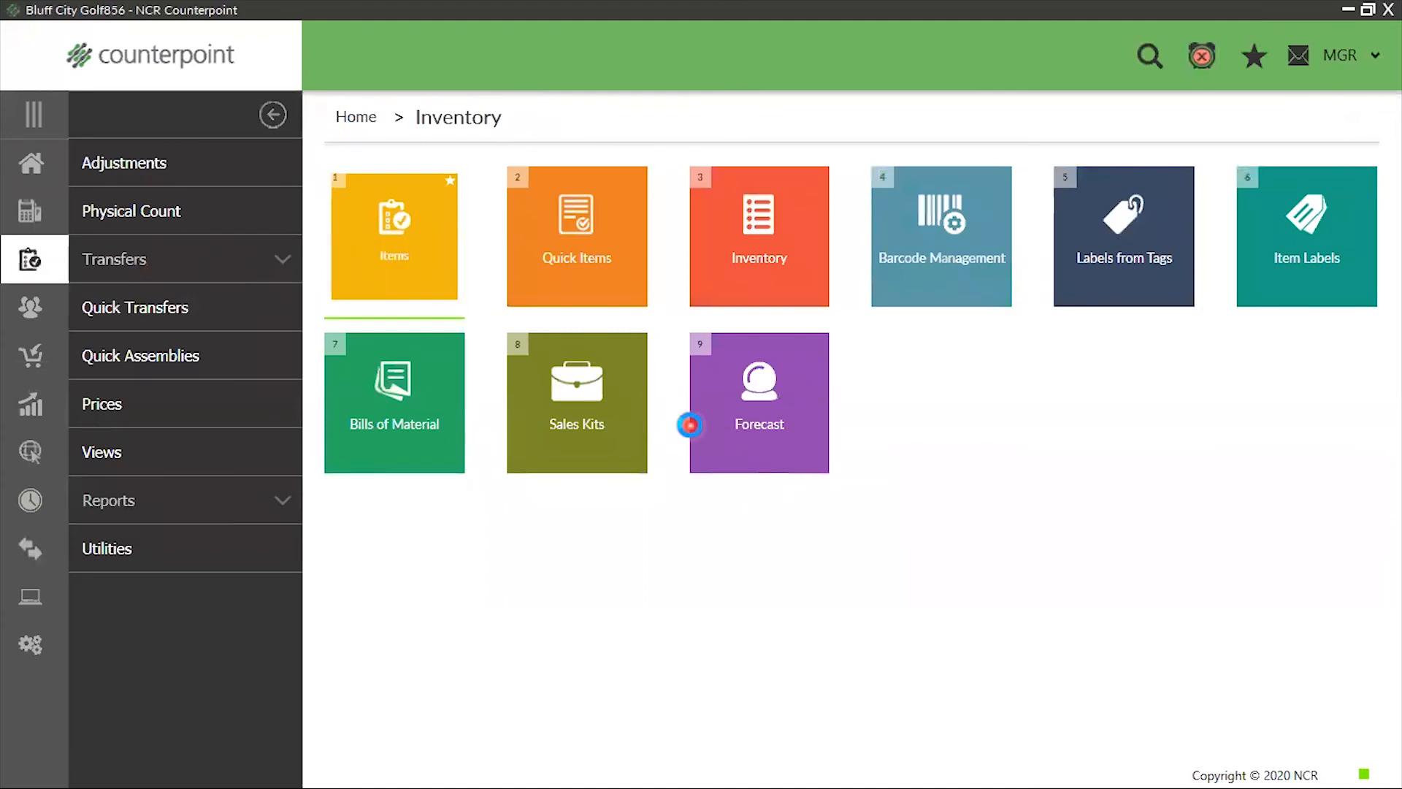
click(445, 217)
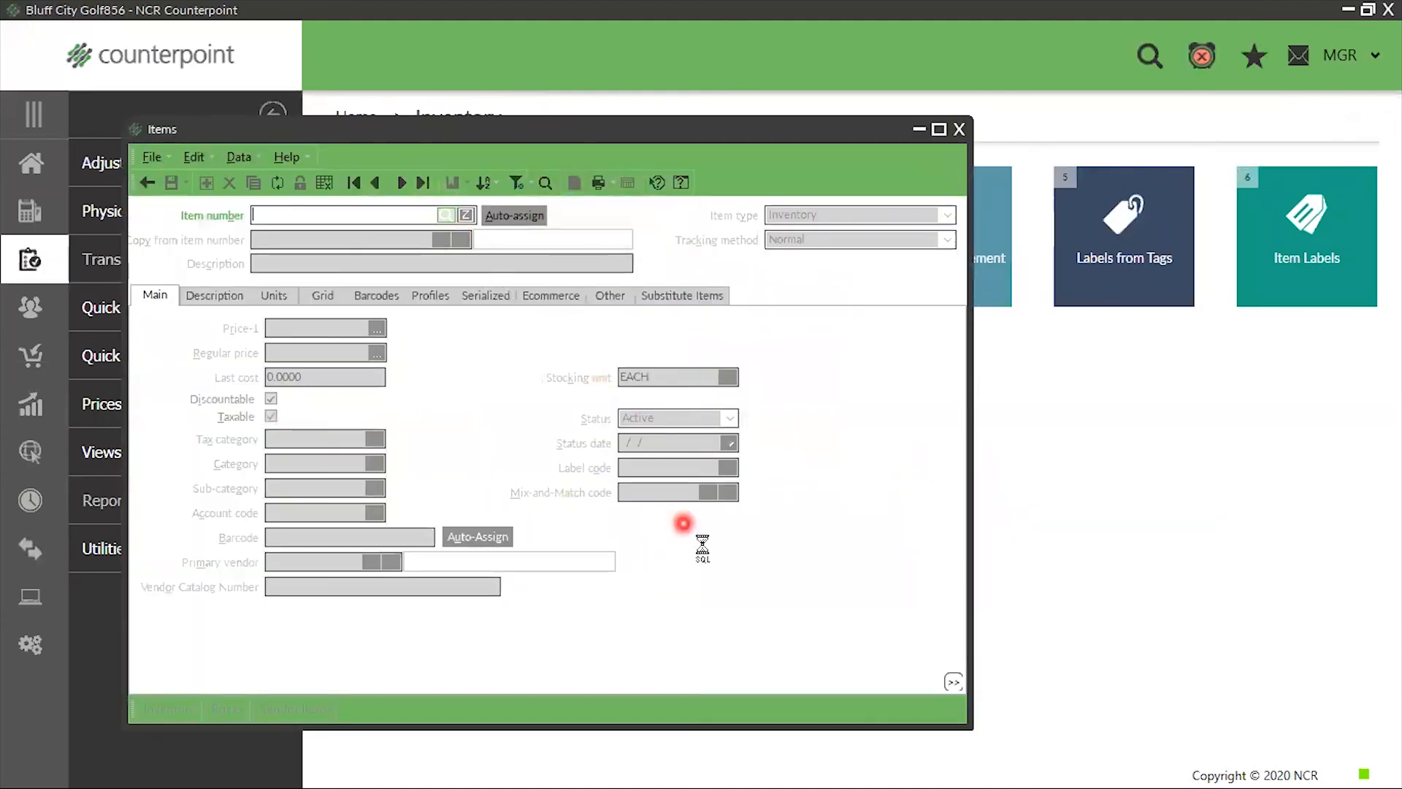
text(cal caddy)
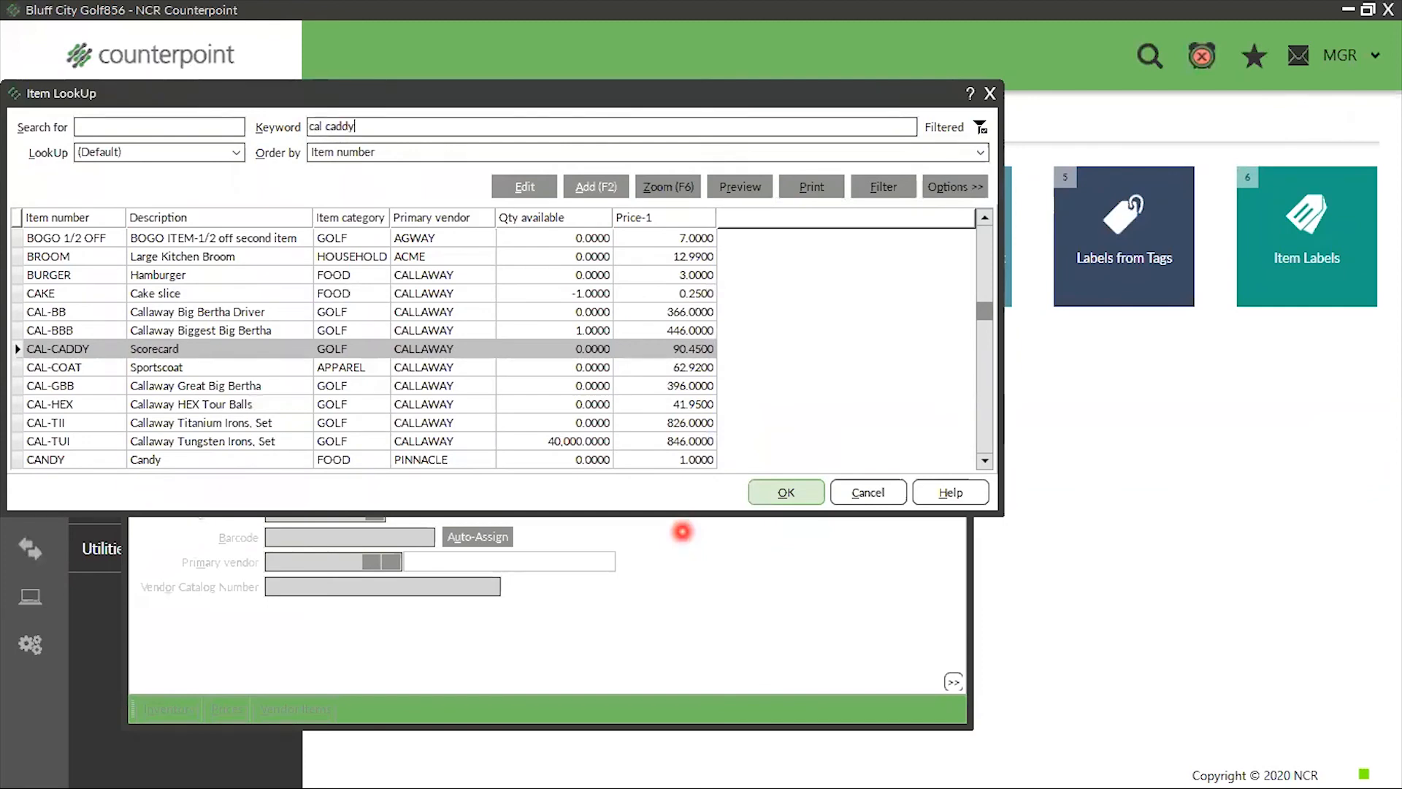
click(788, 489)
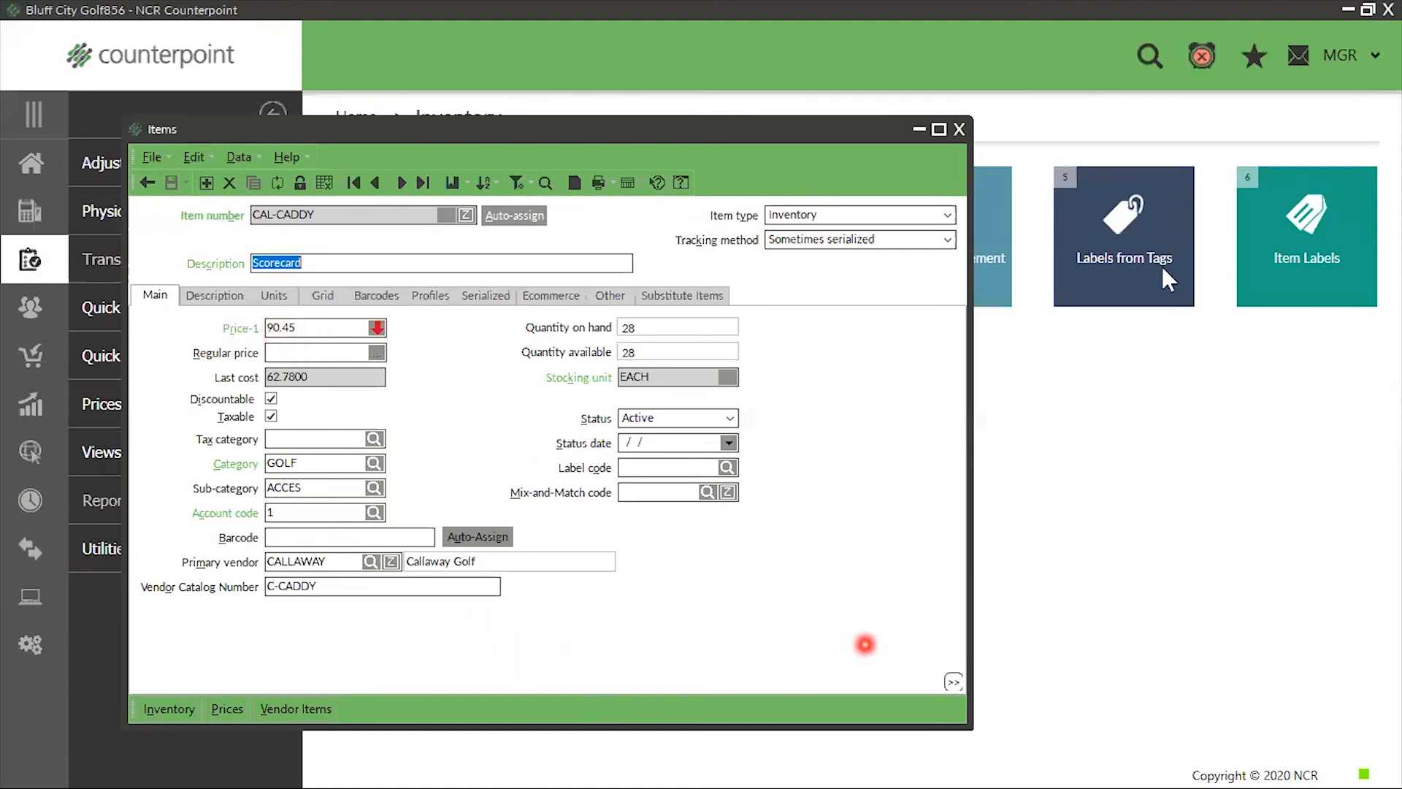
click(928, 36)
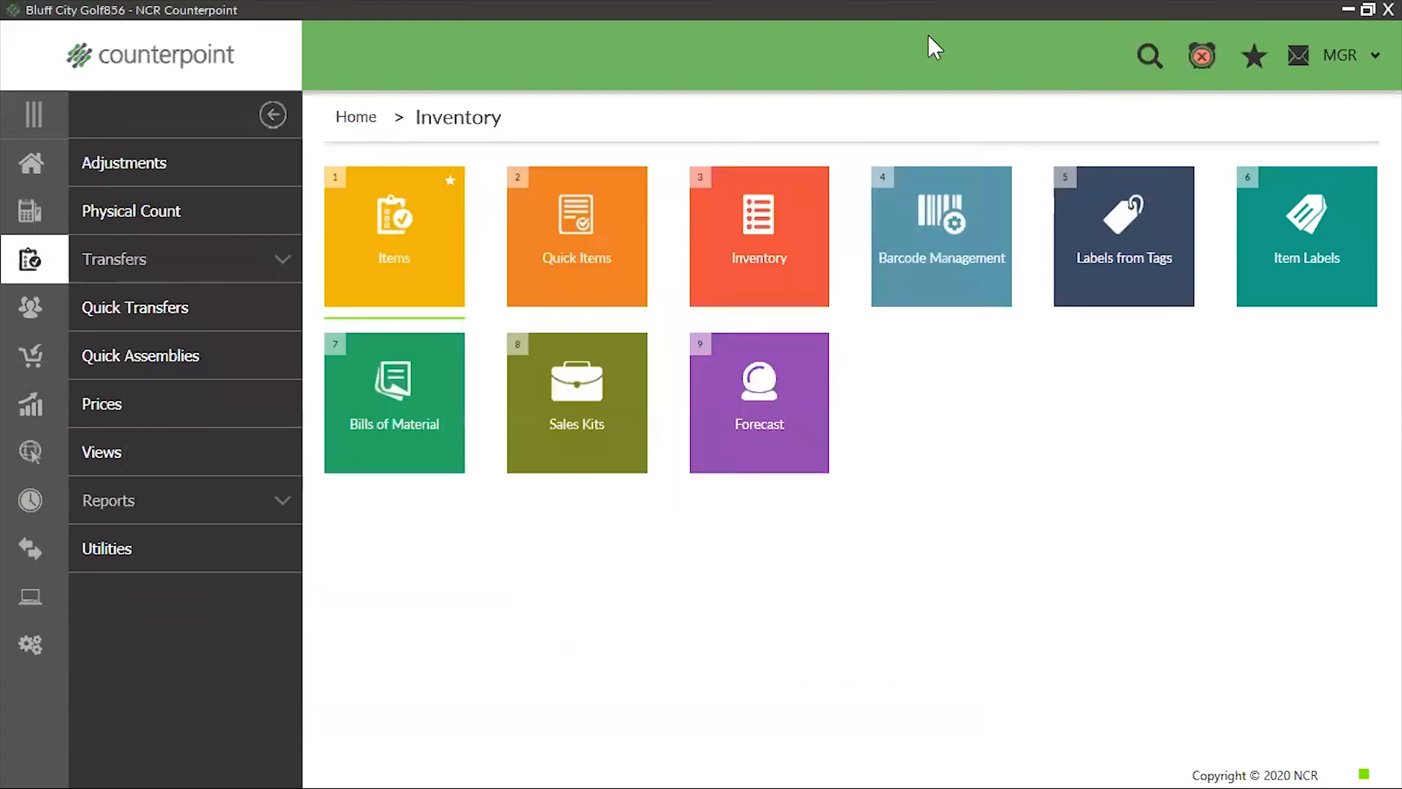
Return to Home and review both pages of Favorites
click(1008, 634)
click(31, 163)
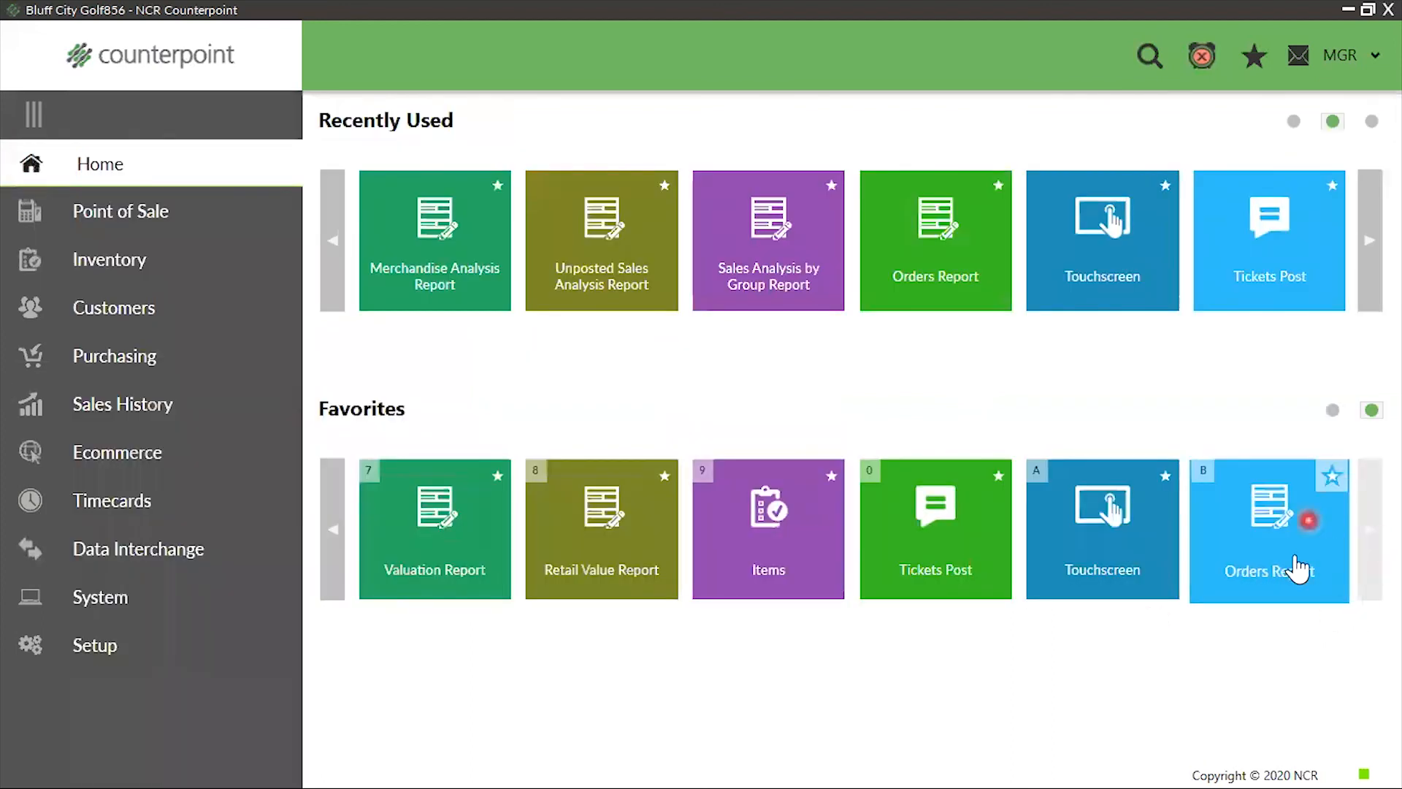
click(333, 535)
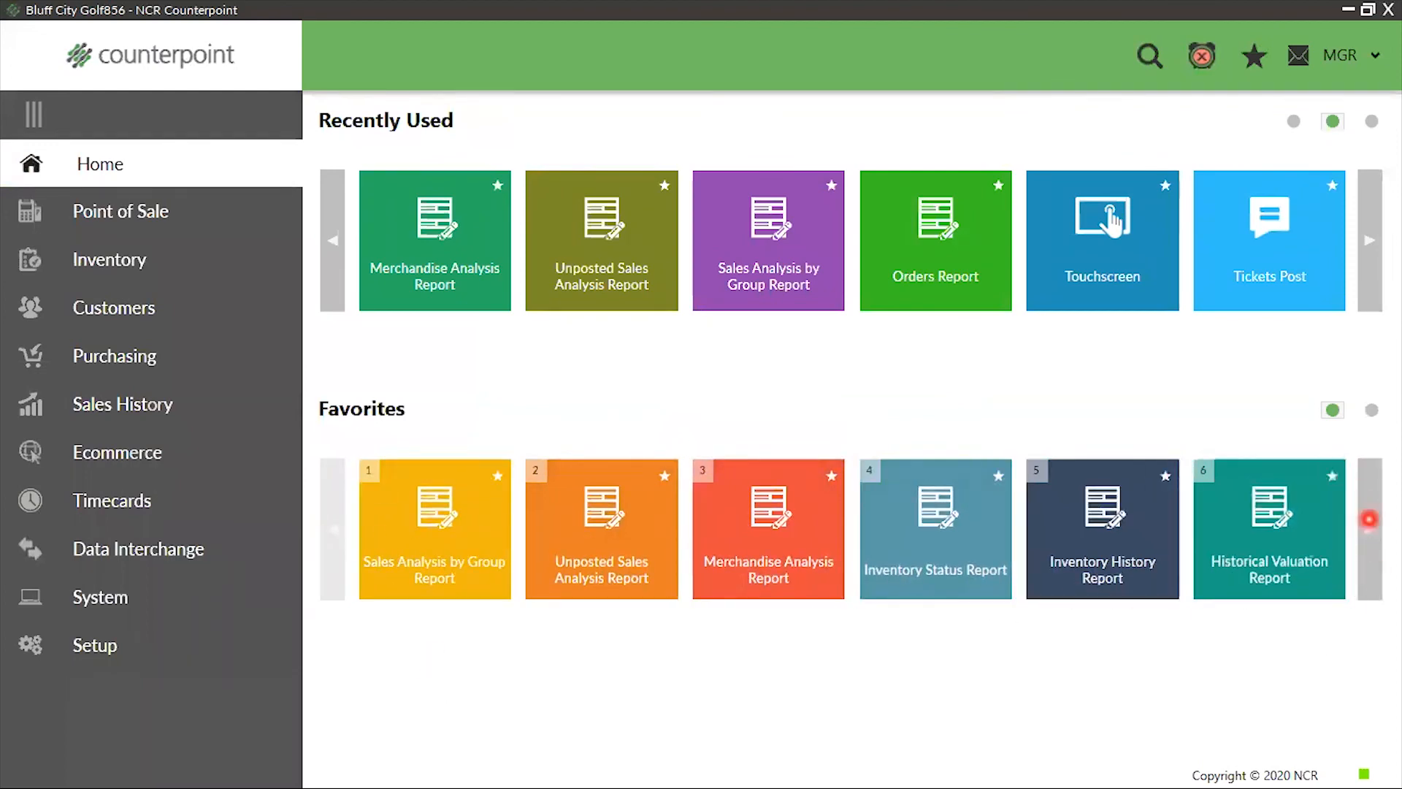
click(1363, 520)
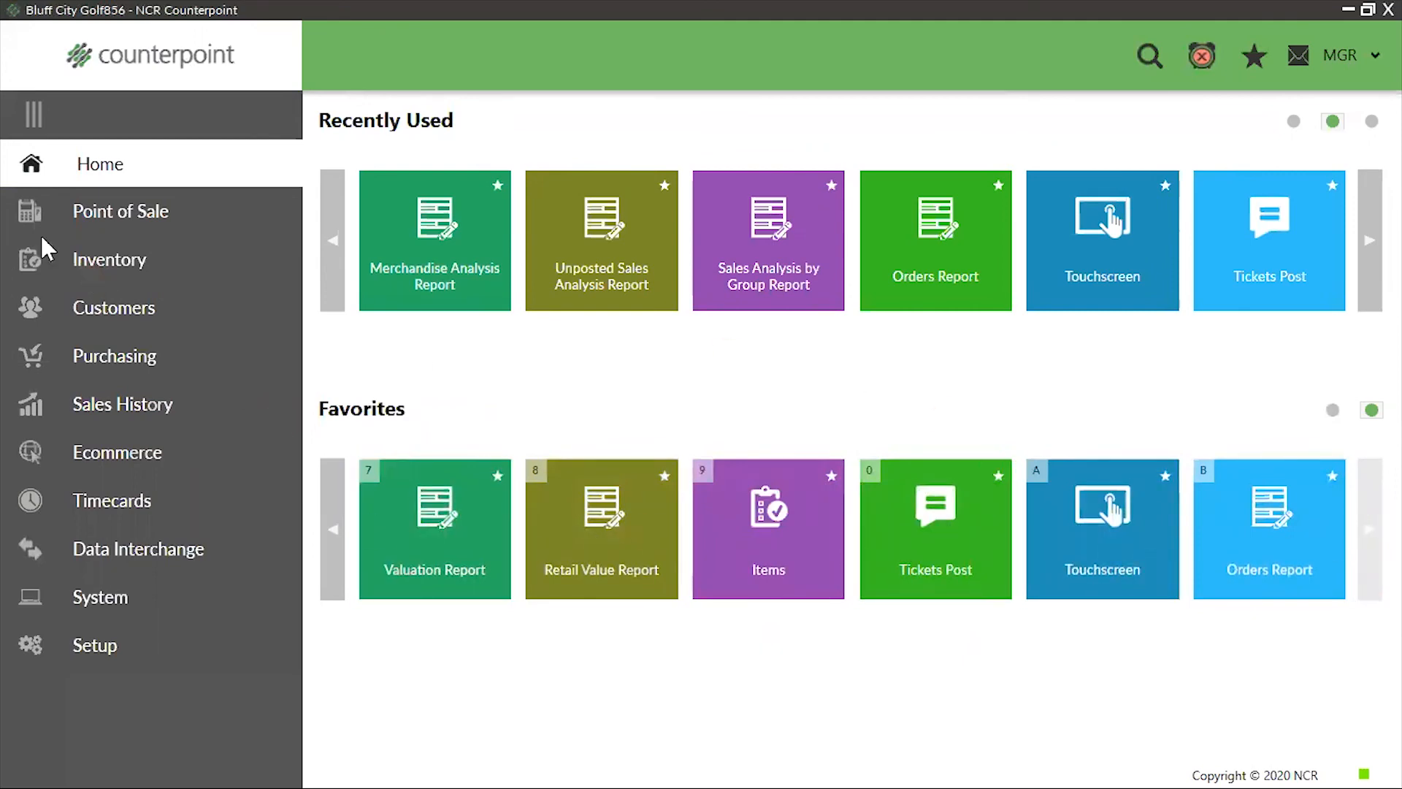
Add Inventory and Barcode Management from the Inventory area to Favorites and show them on Home
click(120, 273)
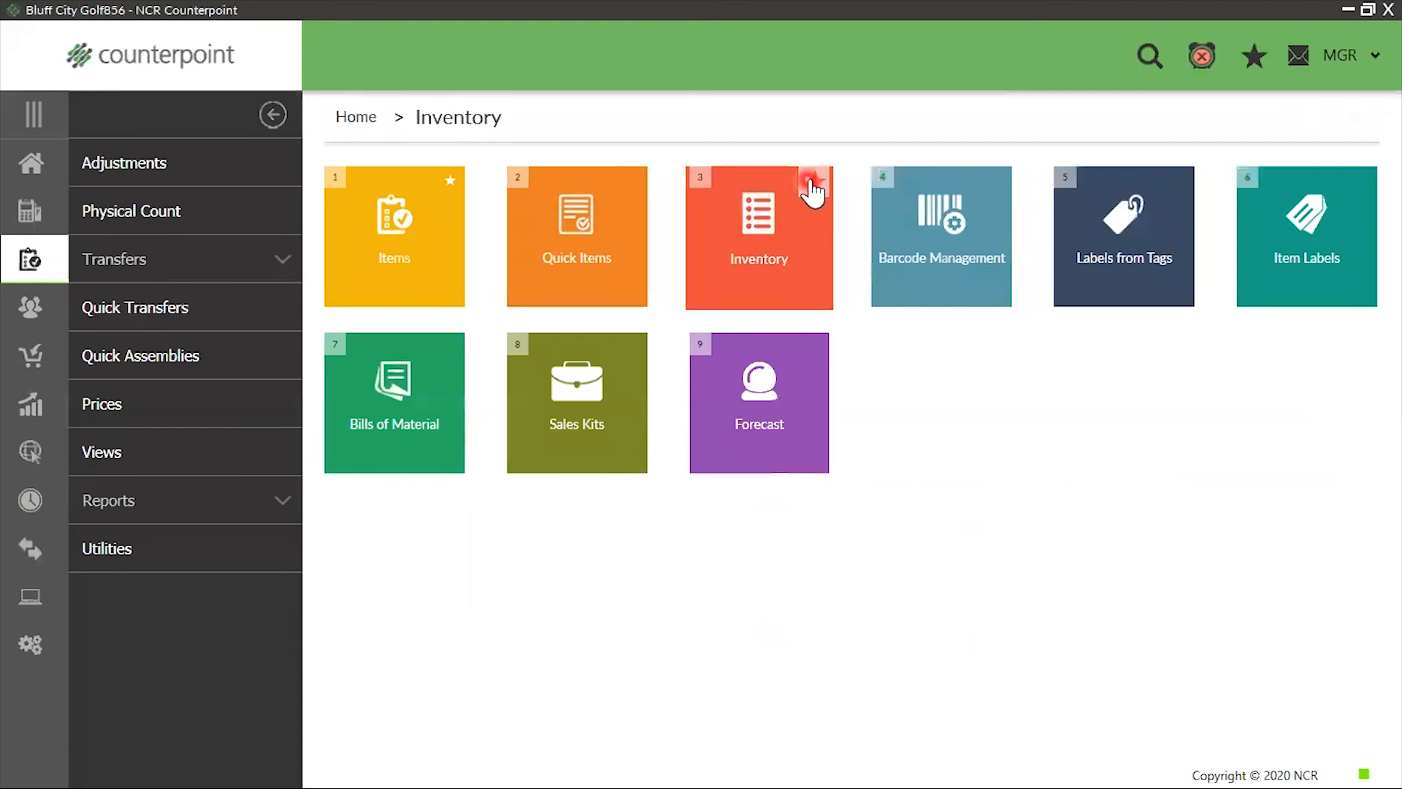
click(814, 181)
click(998, 180)
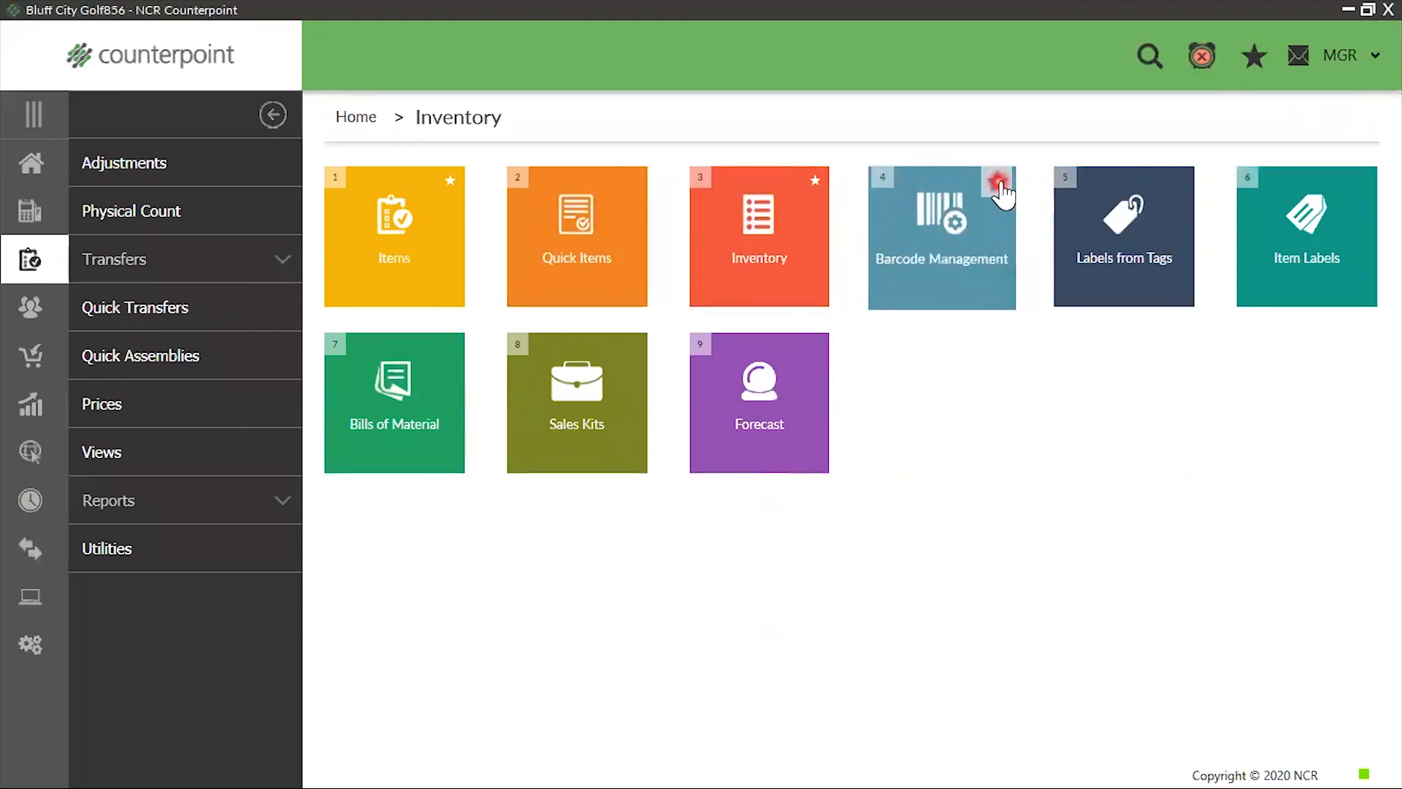
click(40, 172)
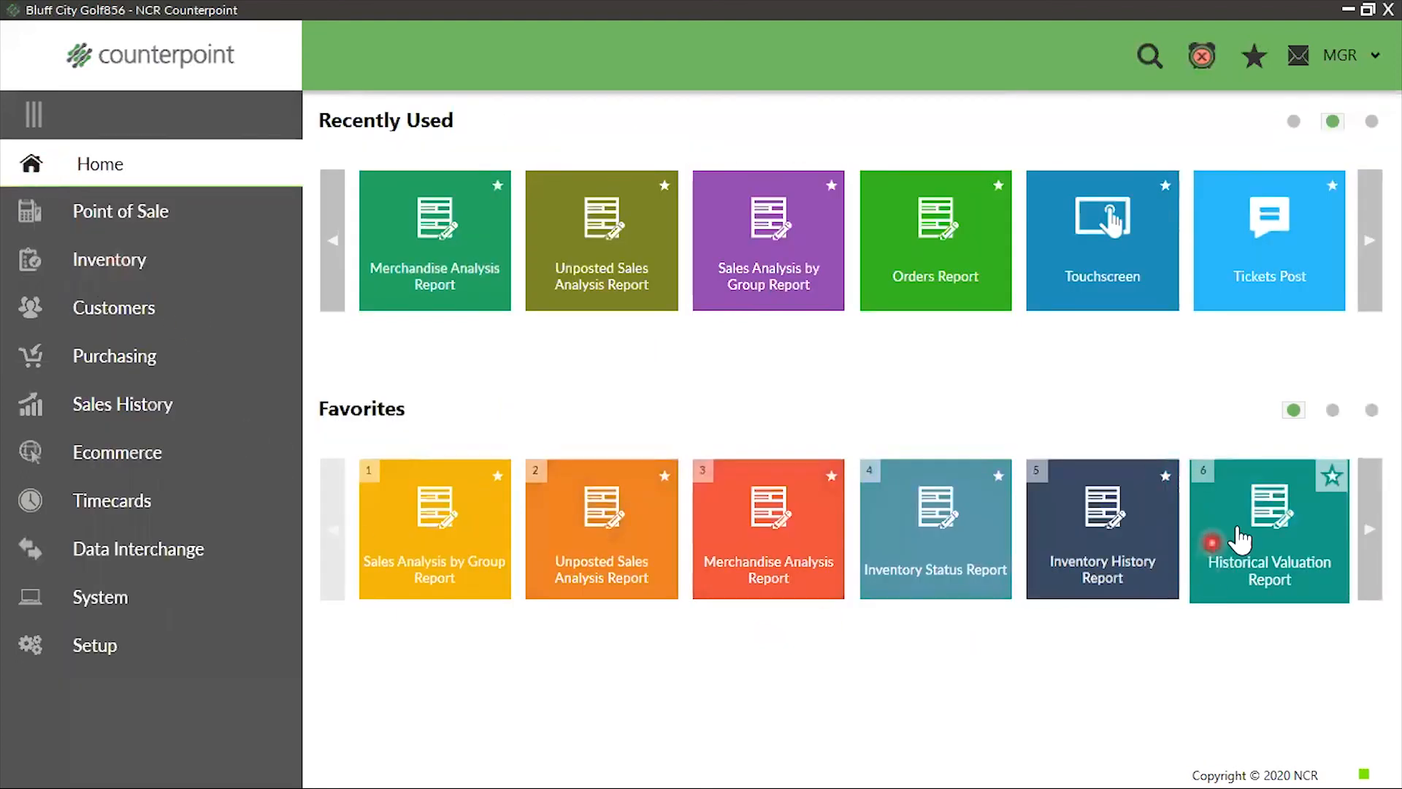
click(1371, 531)
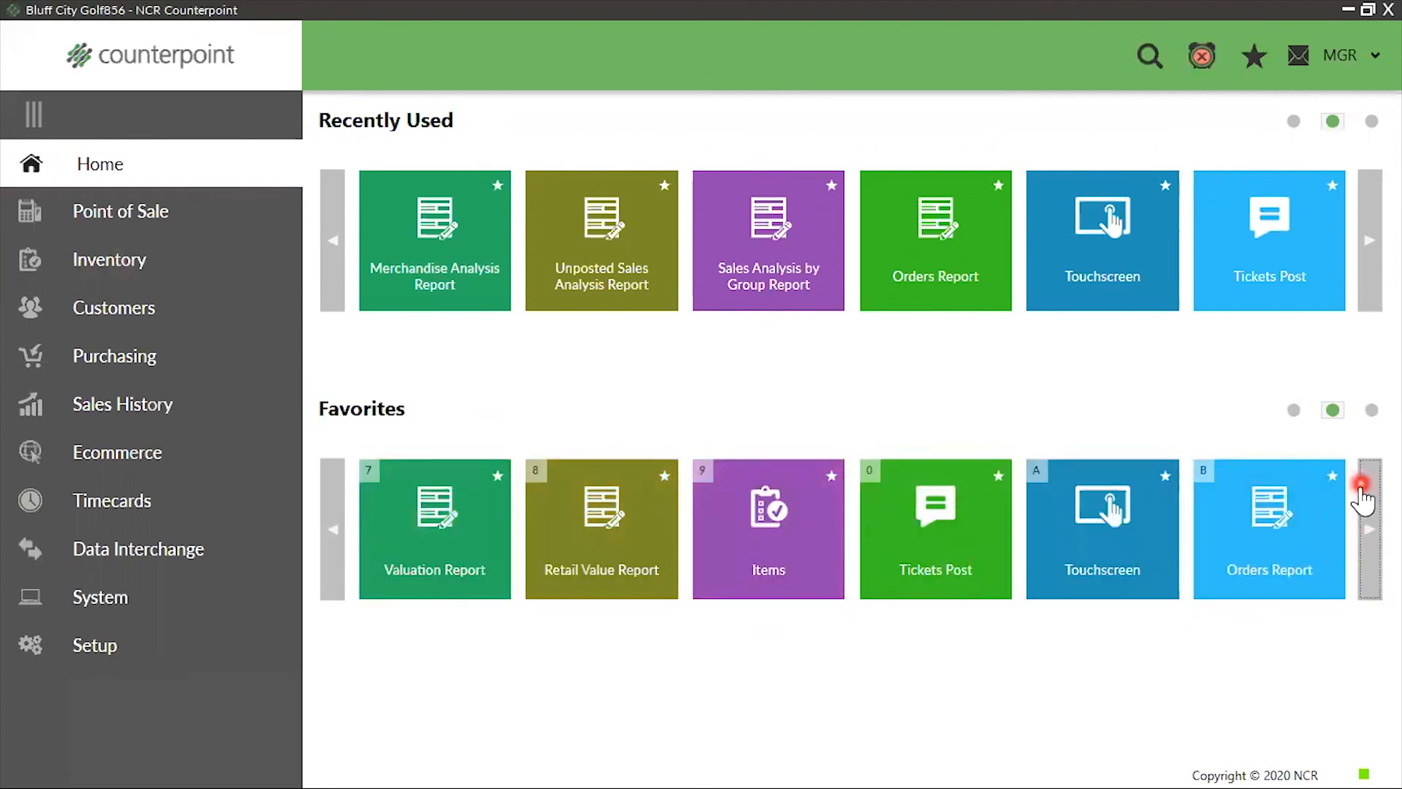
click(1368, 523)
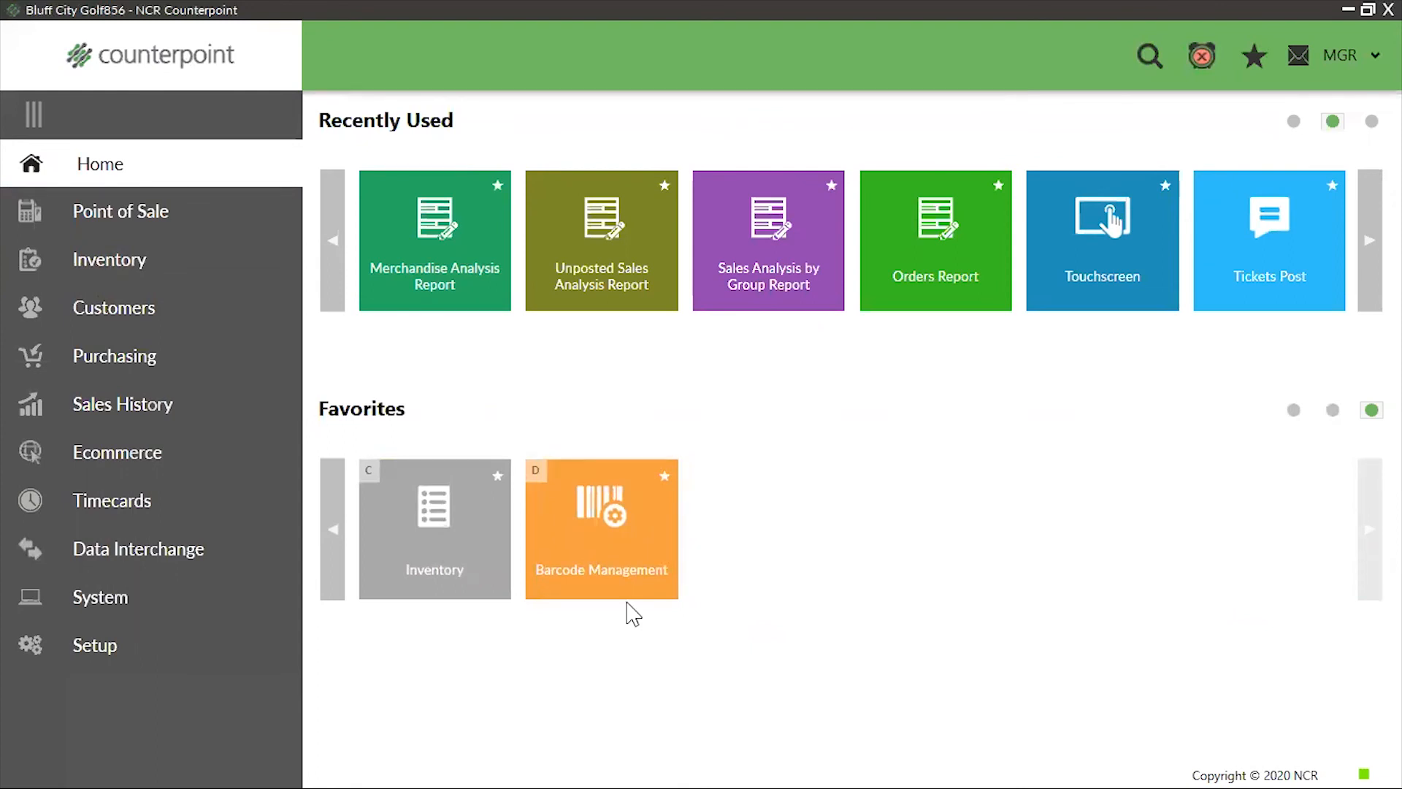
click(742, 688)
click(502, 127)
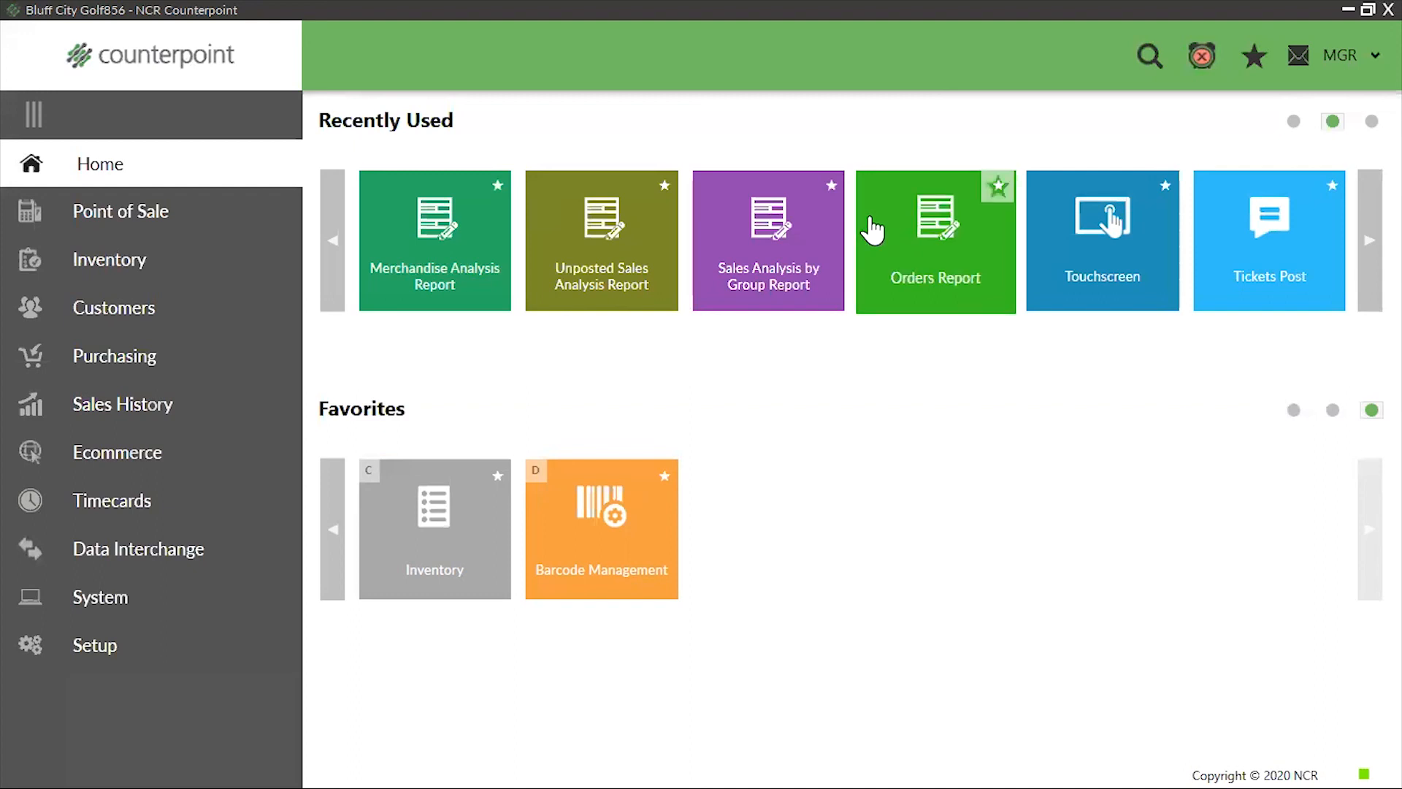
Open the Sales Analysis by Group report from Sales History and load the saved Item Sales parameters
click(113, 402)
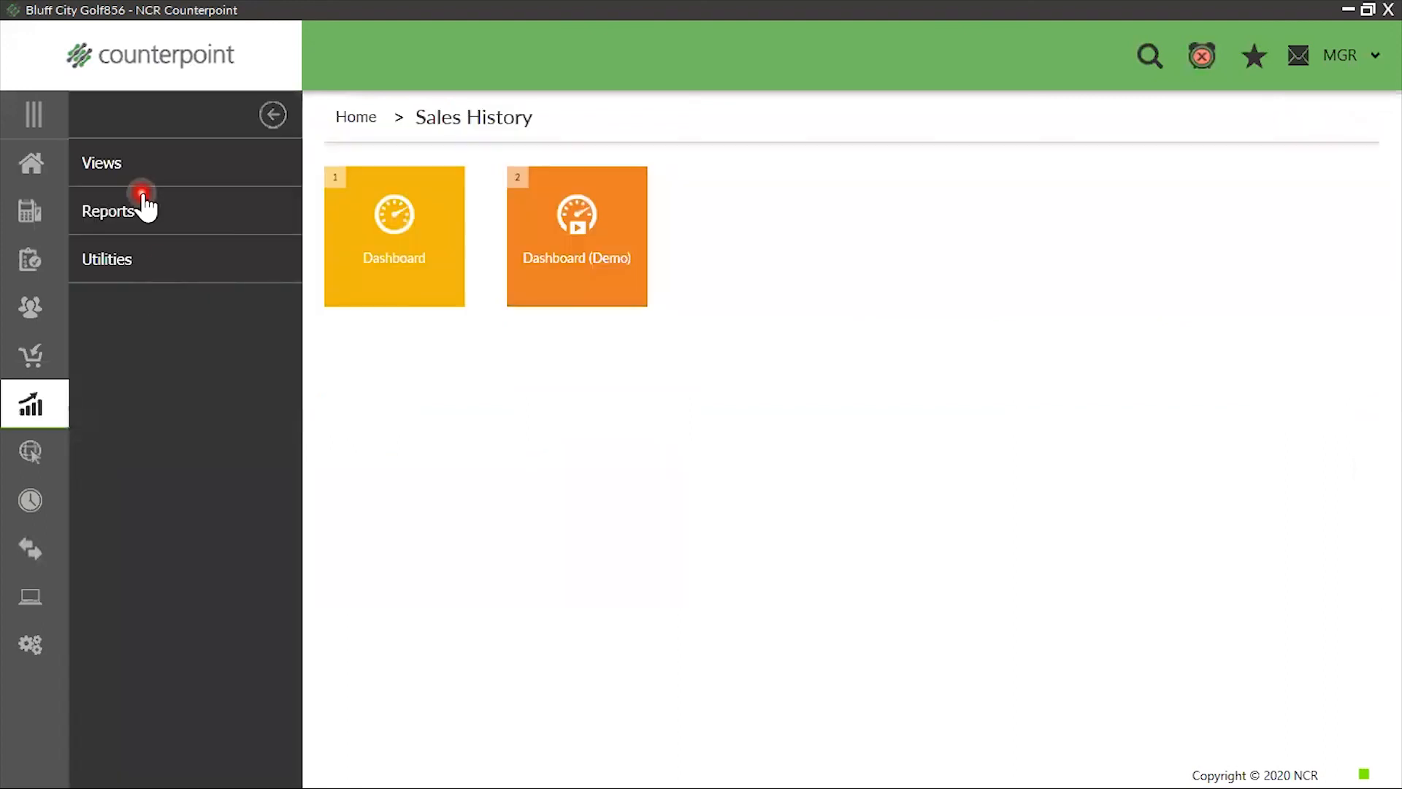
click(144, 207)
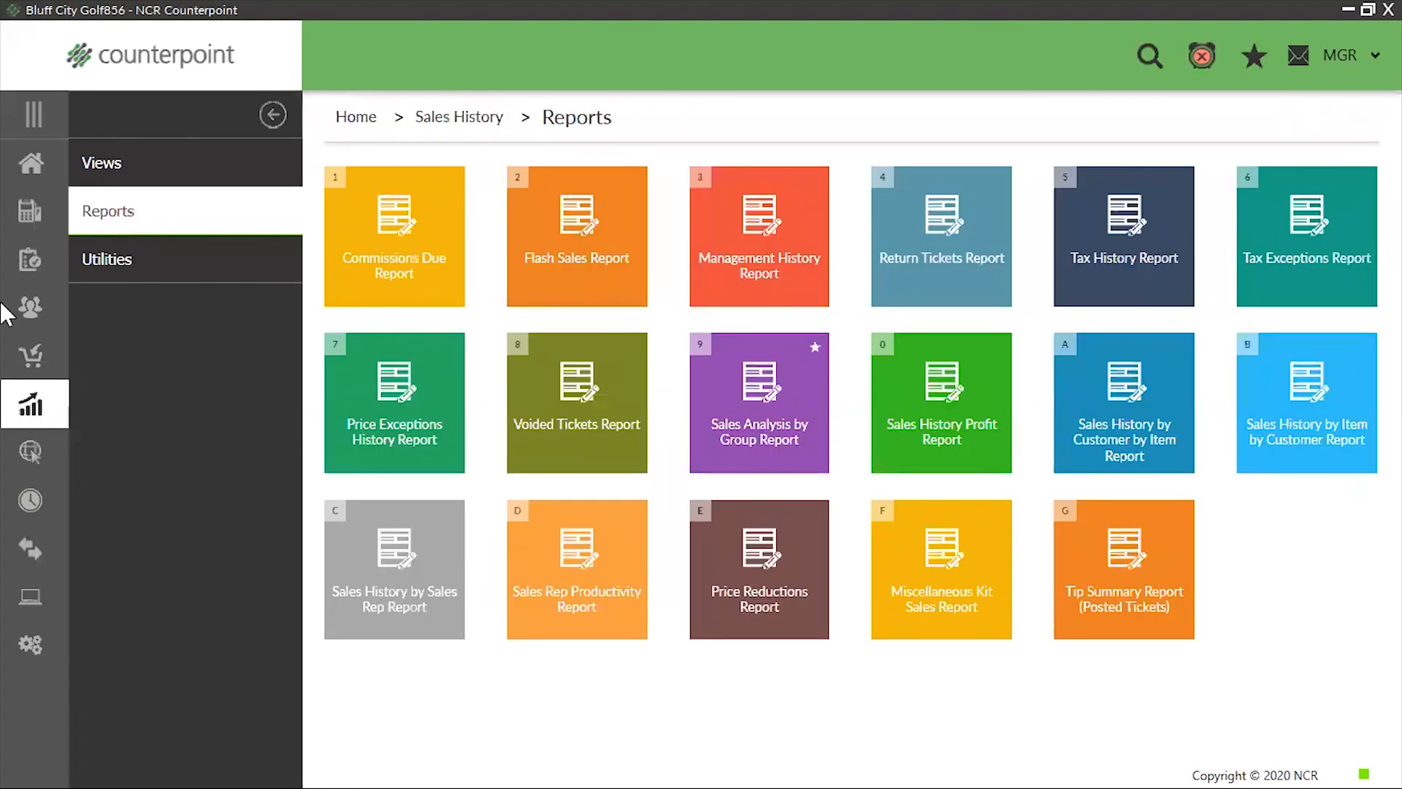
click(781, 431)
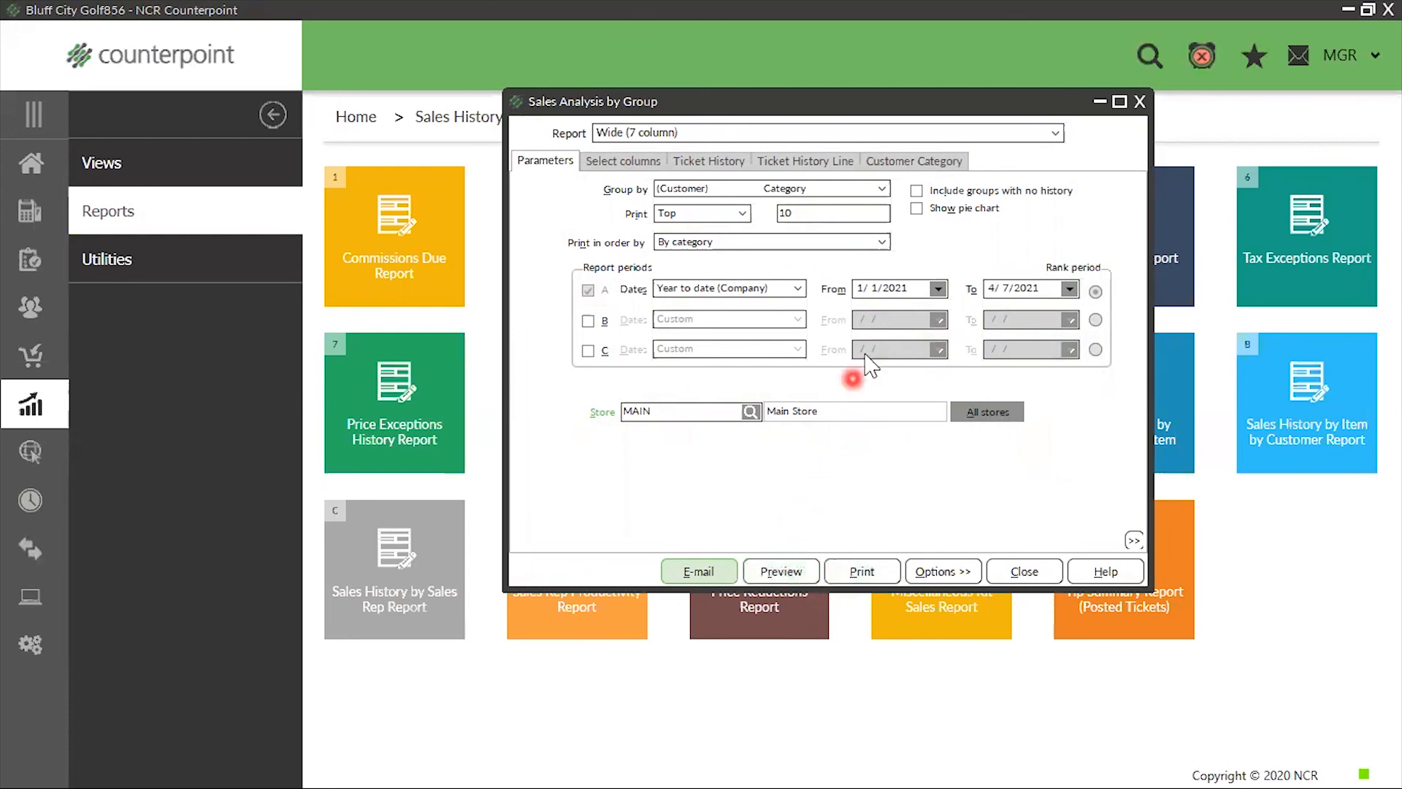
click(935, 572)
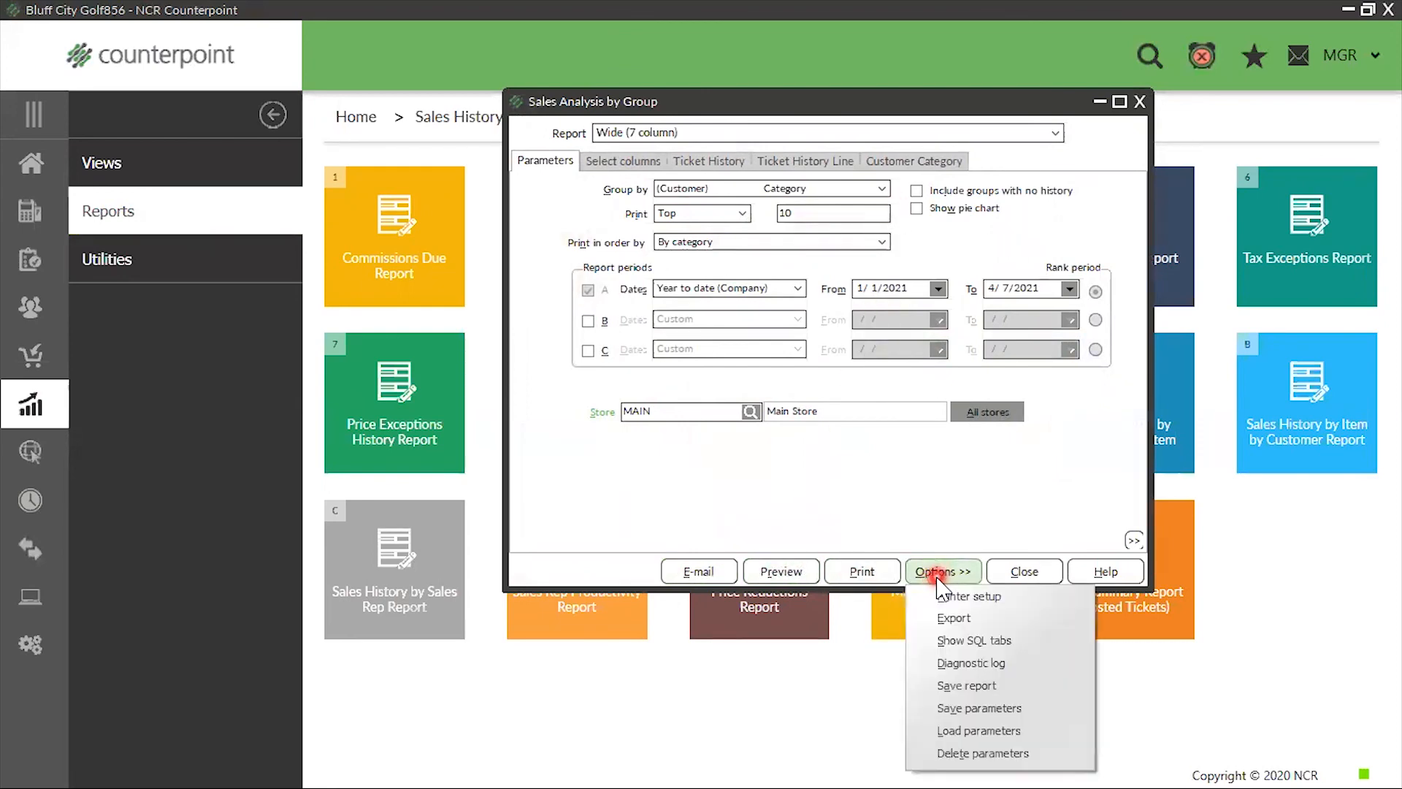
click(986, 734)
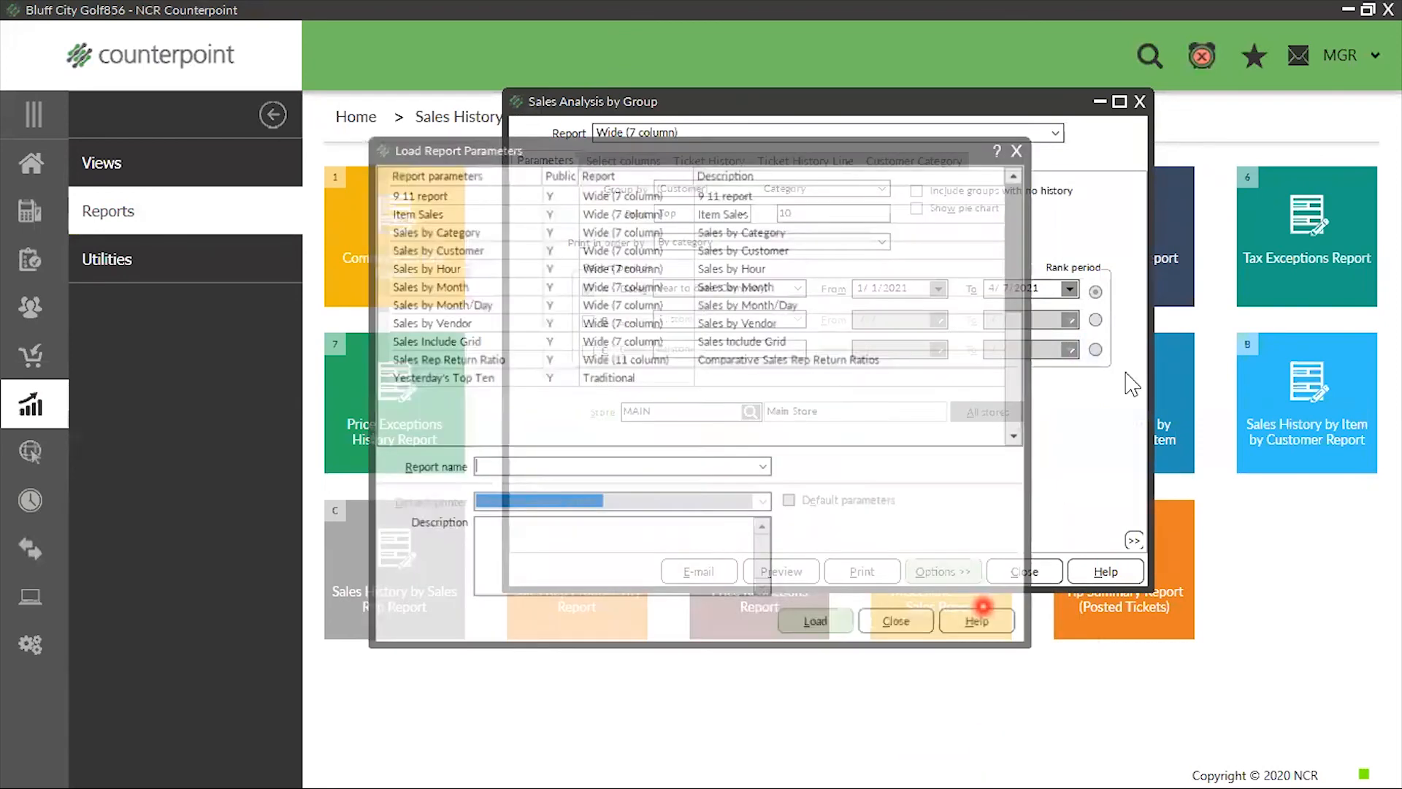
click(738, 211)
click(836, 627)
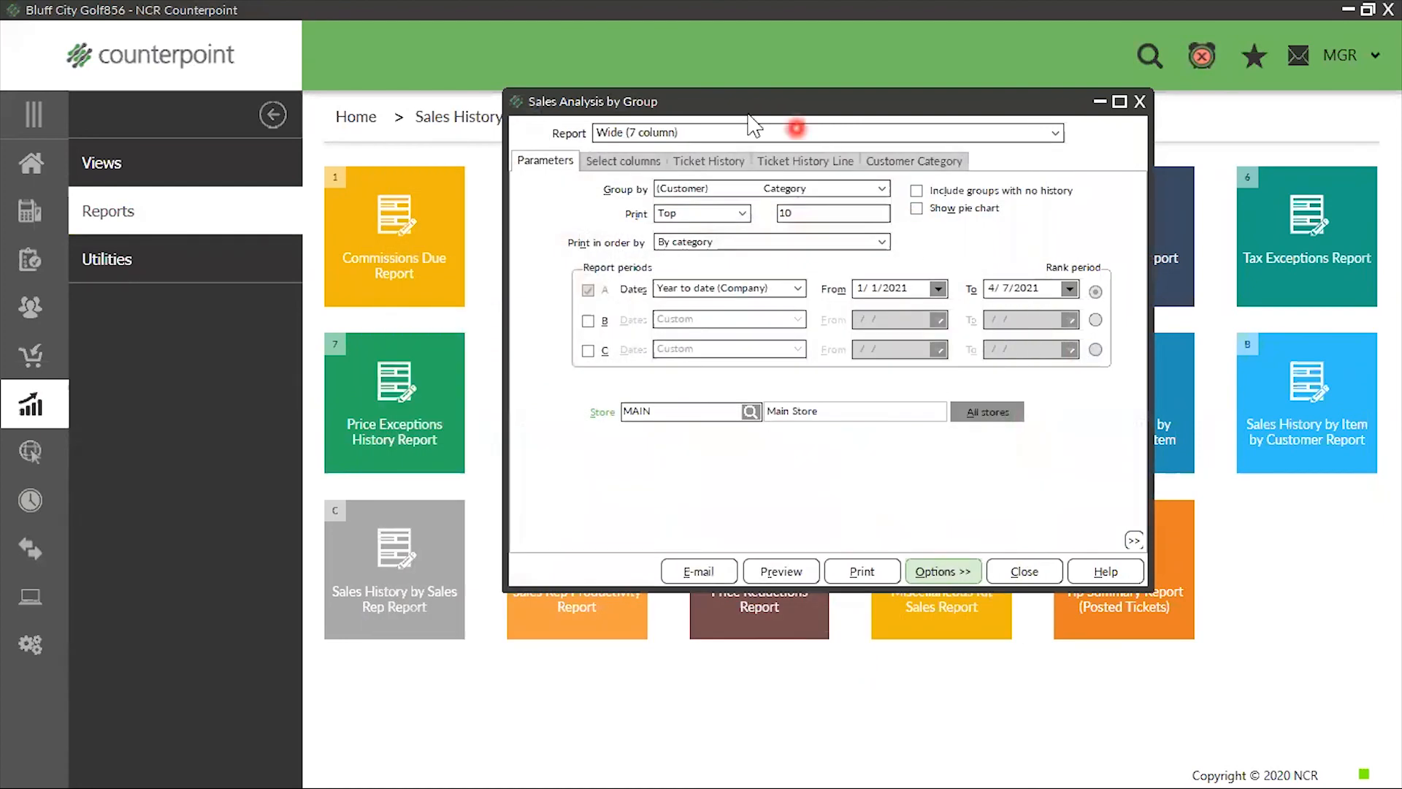
Add the Sales (Price-1) column to the report's visible columns and place it first in the order
click(627, 161)
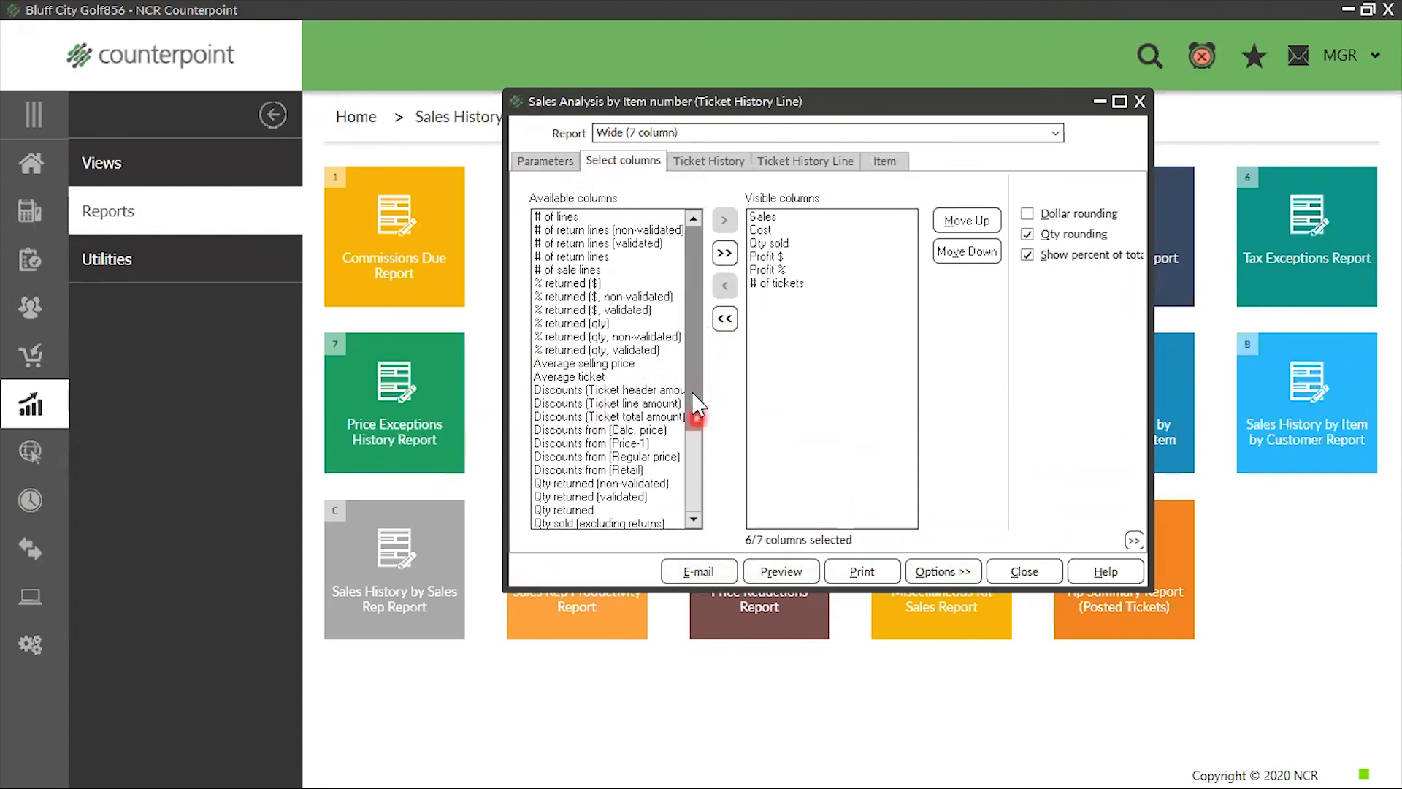
scroll(689, 380, down, 3)
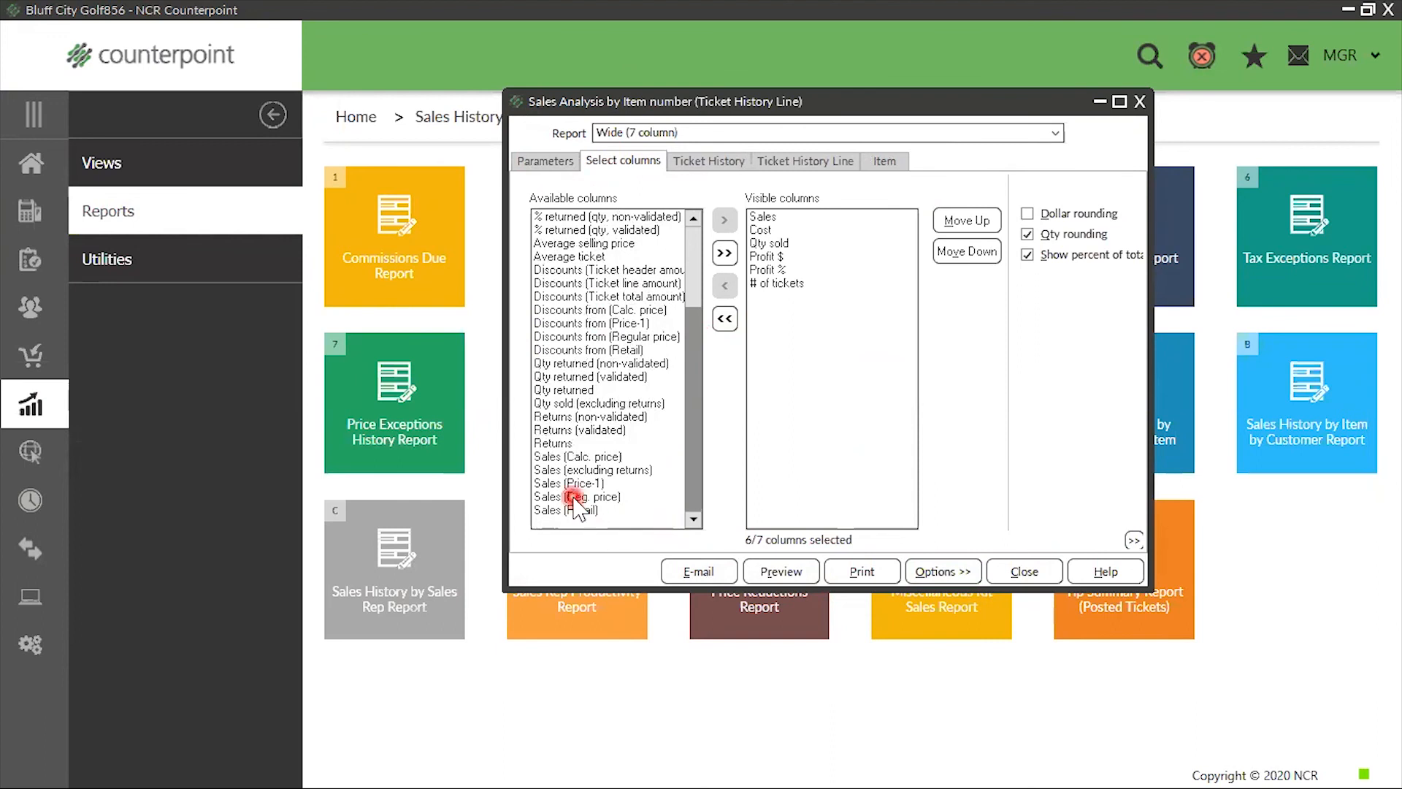
double_click(566, 484)
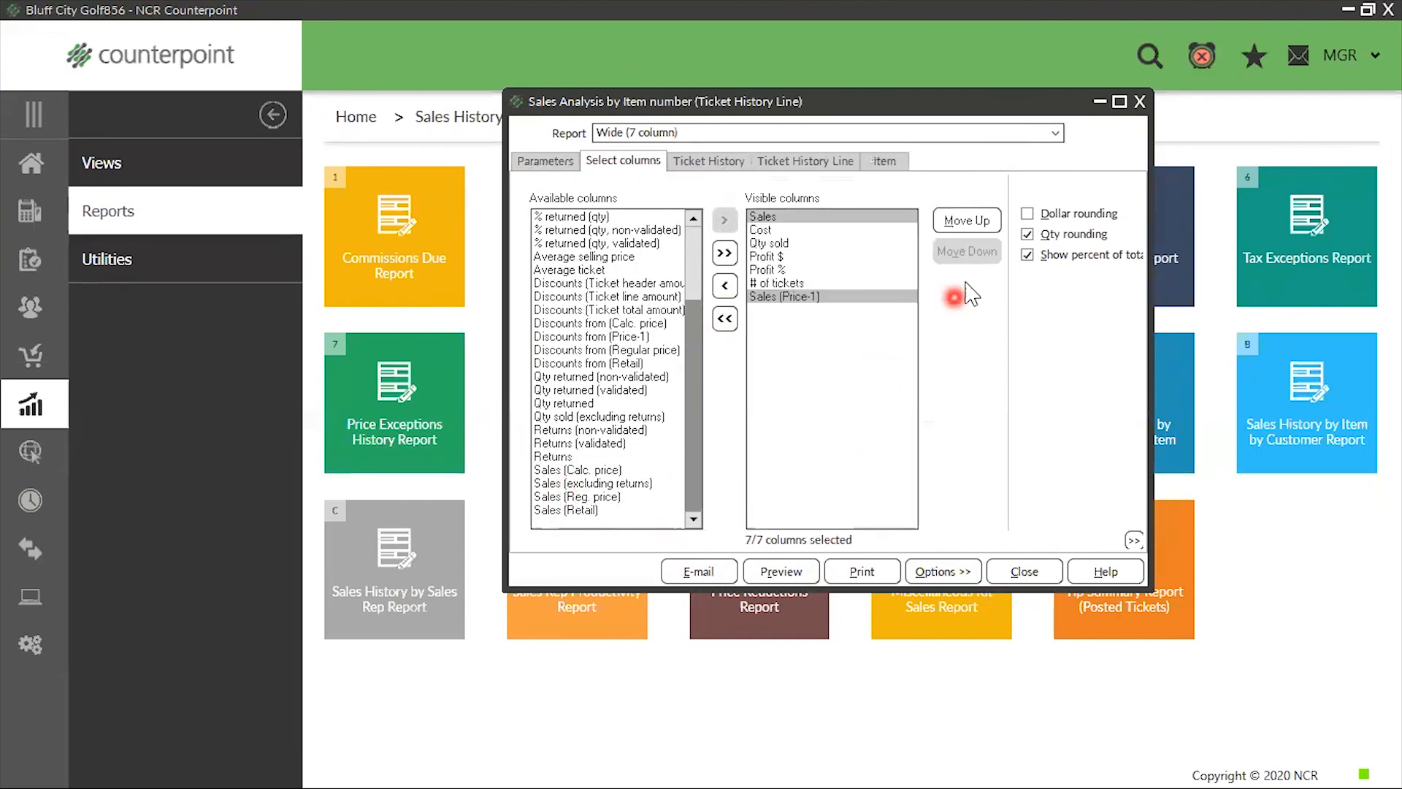
click(964, 220)
click(966, 222)
click(967, 223)
click(969, 225)
click(970, 226)
click(968, 225)
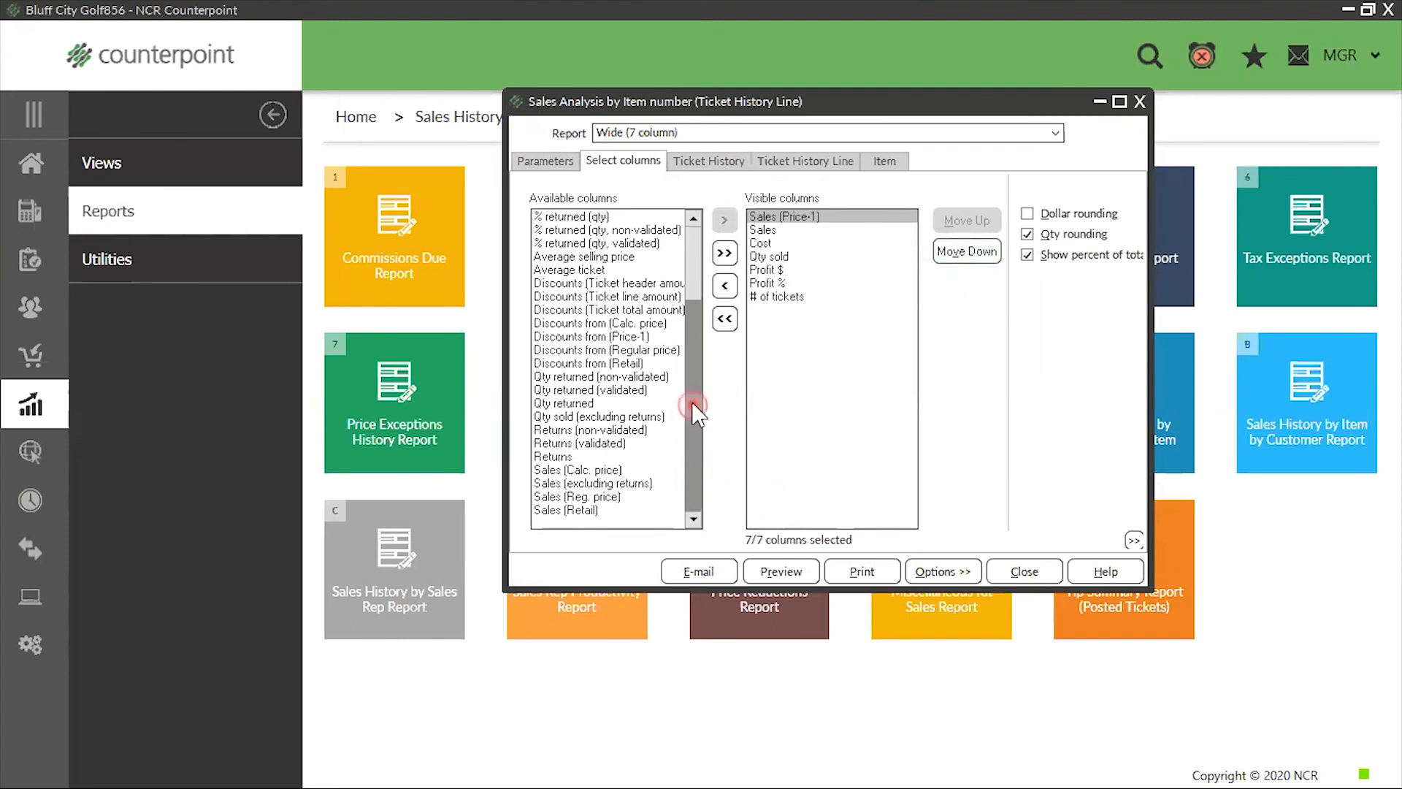
Add the Discounts from (Price-1) column to the visible columns and place it directly after Sales (Price-1)
click(621, 338)
double_click(621, 337)
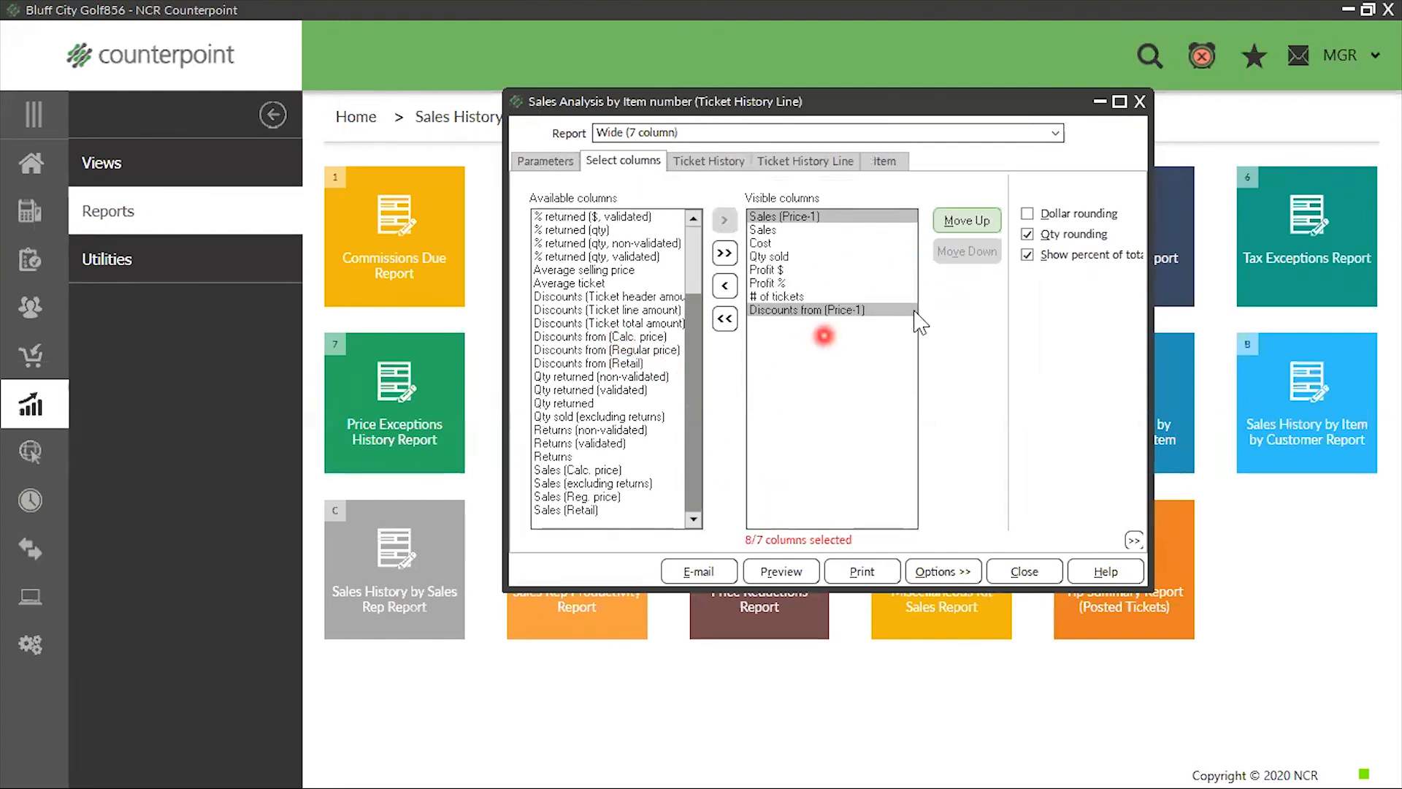
click(968, 221)
click(972, 223)
click(971, 220)
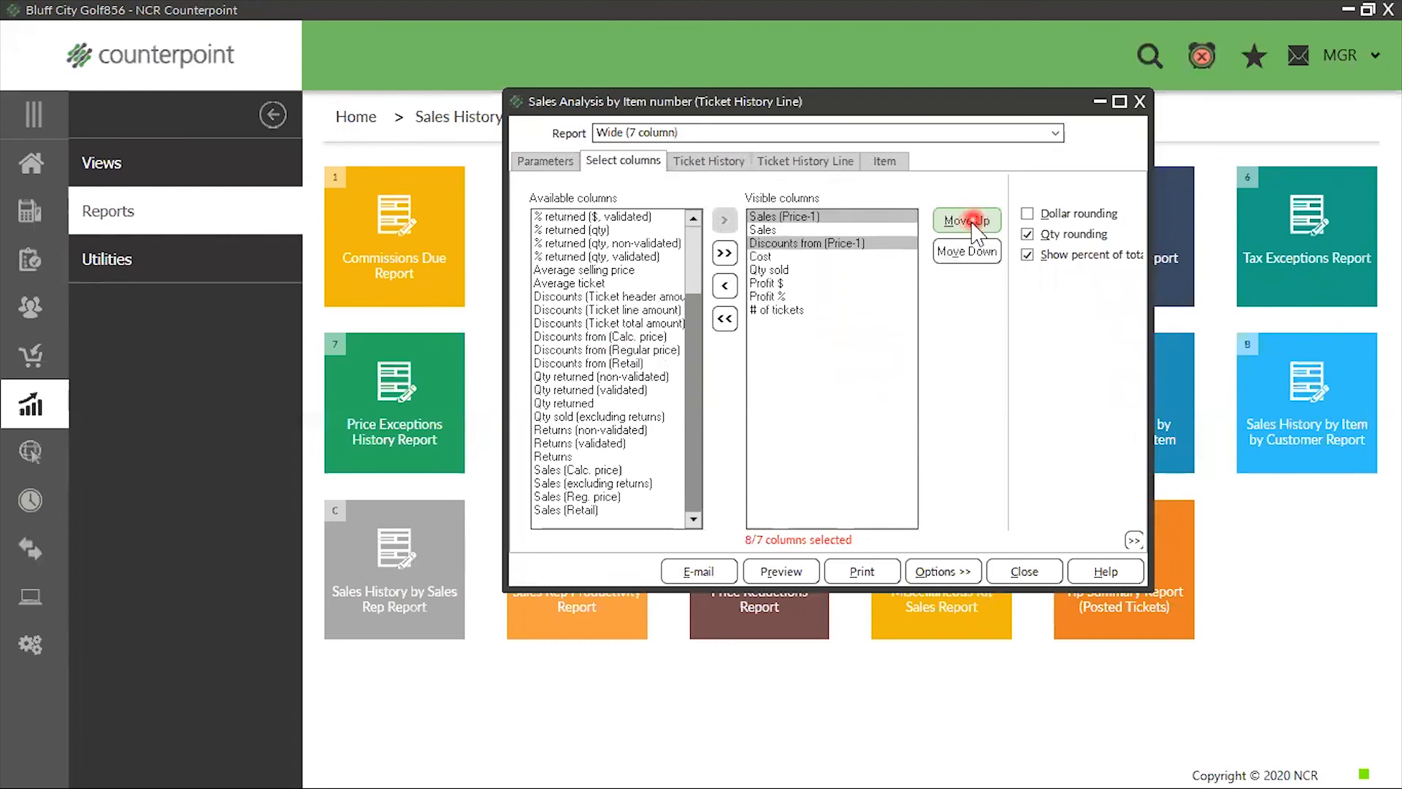
click(971, 220)
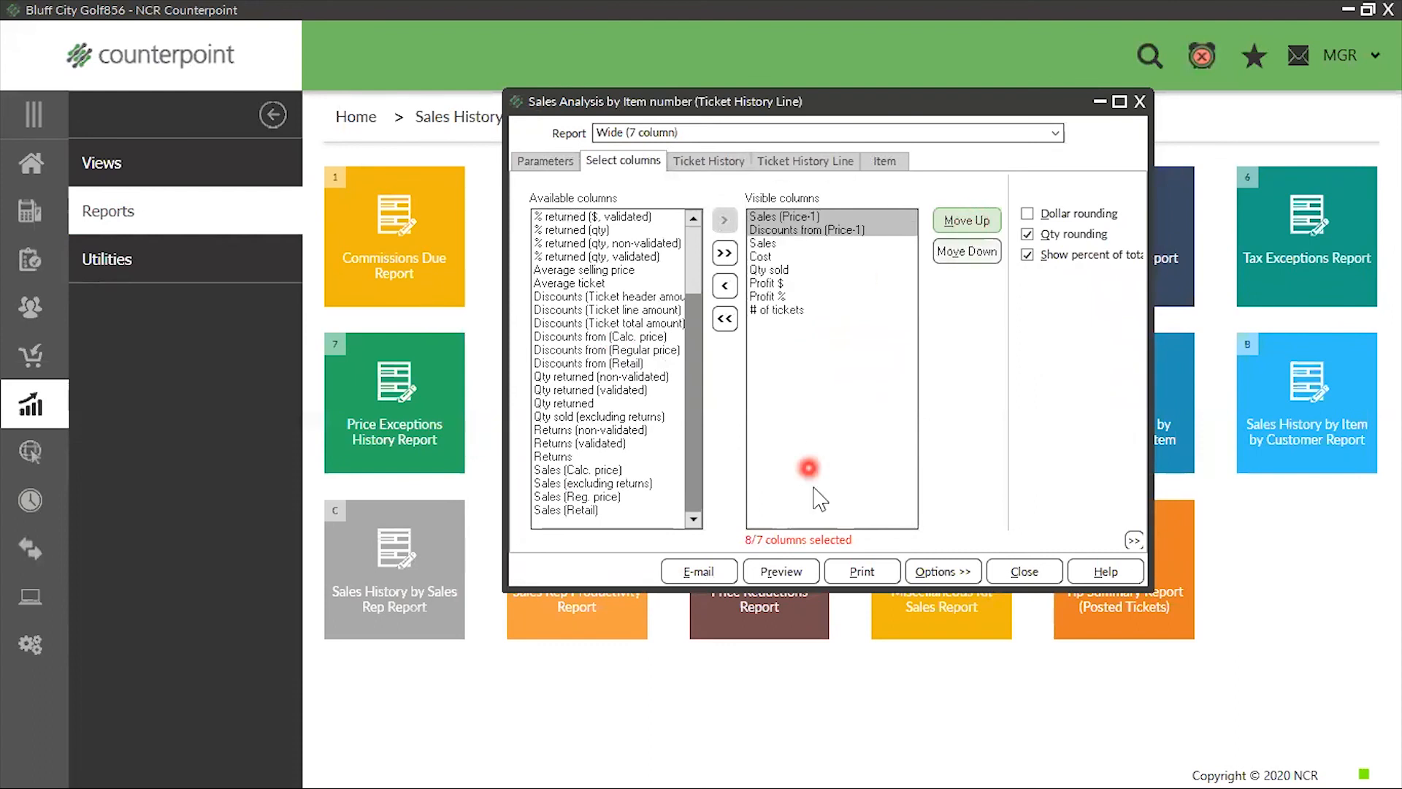
Remove the # of tickets column from the report's visible columns
click(789, 311)
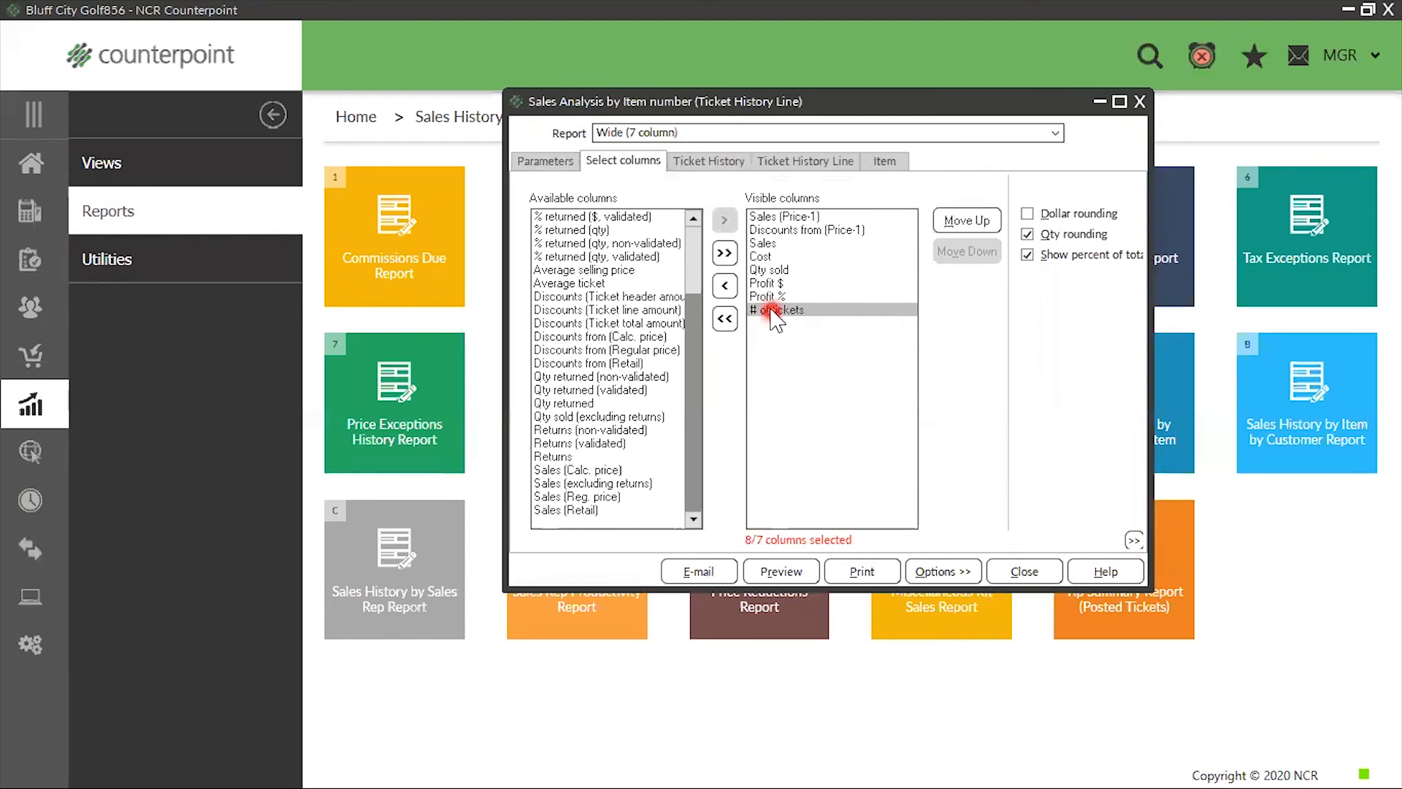
double_click(776, 313)
click(780, 231)
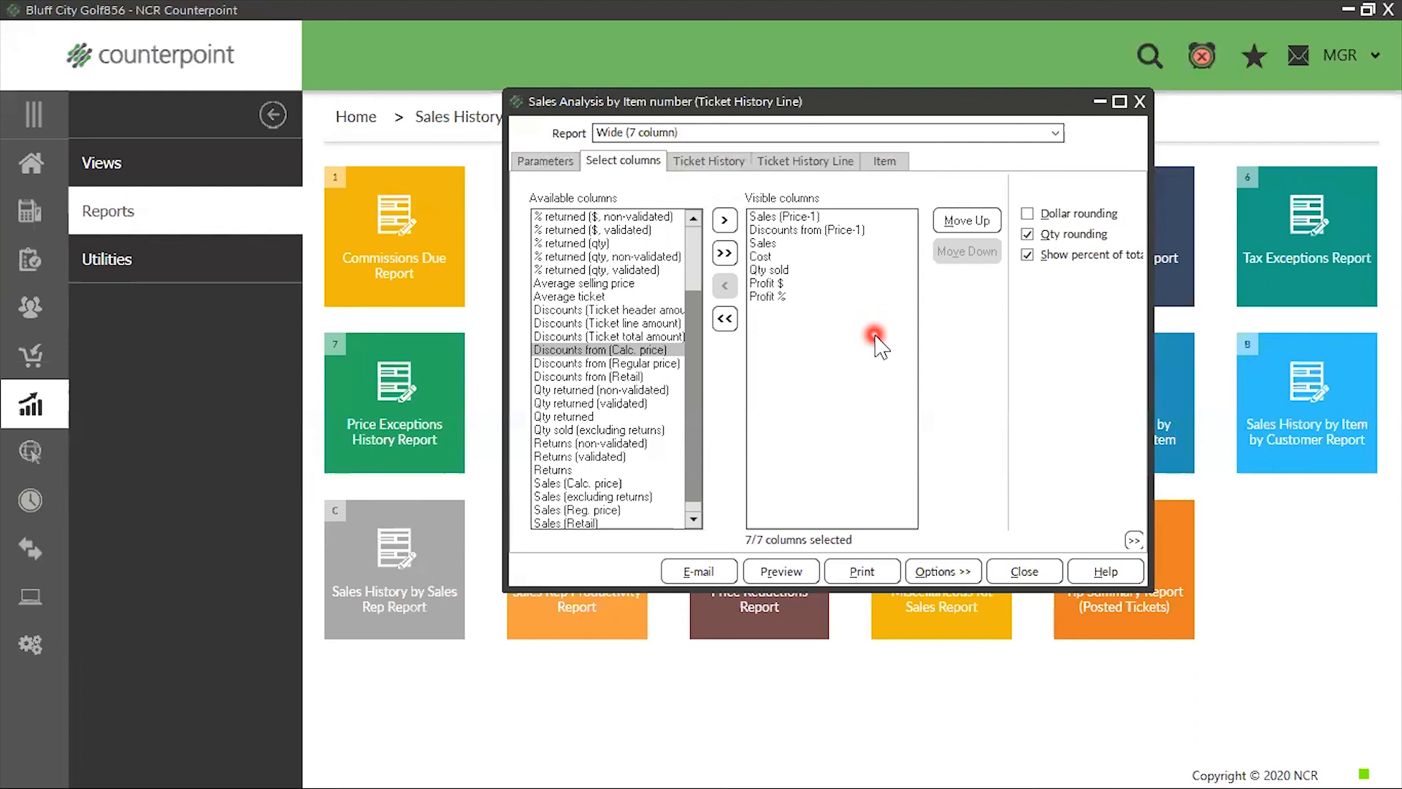
Preview the report, compare Sales (Price-1), Discounts from (Price-1) and Sales for items 100006 and 100021, and close the preview
click(778, 573)
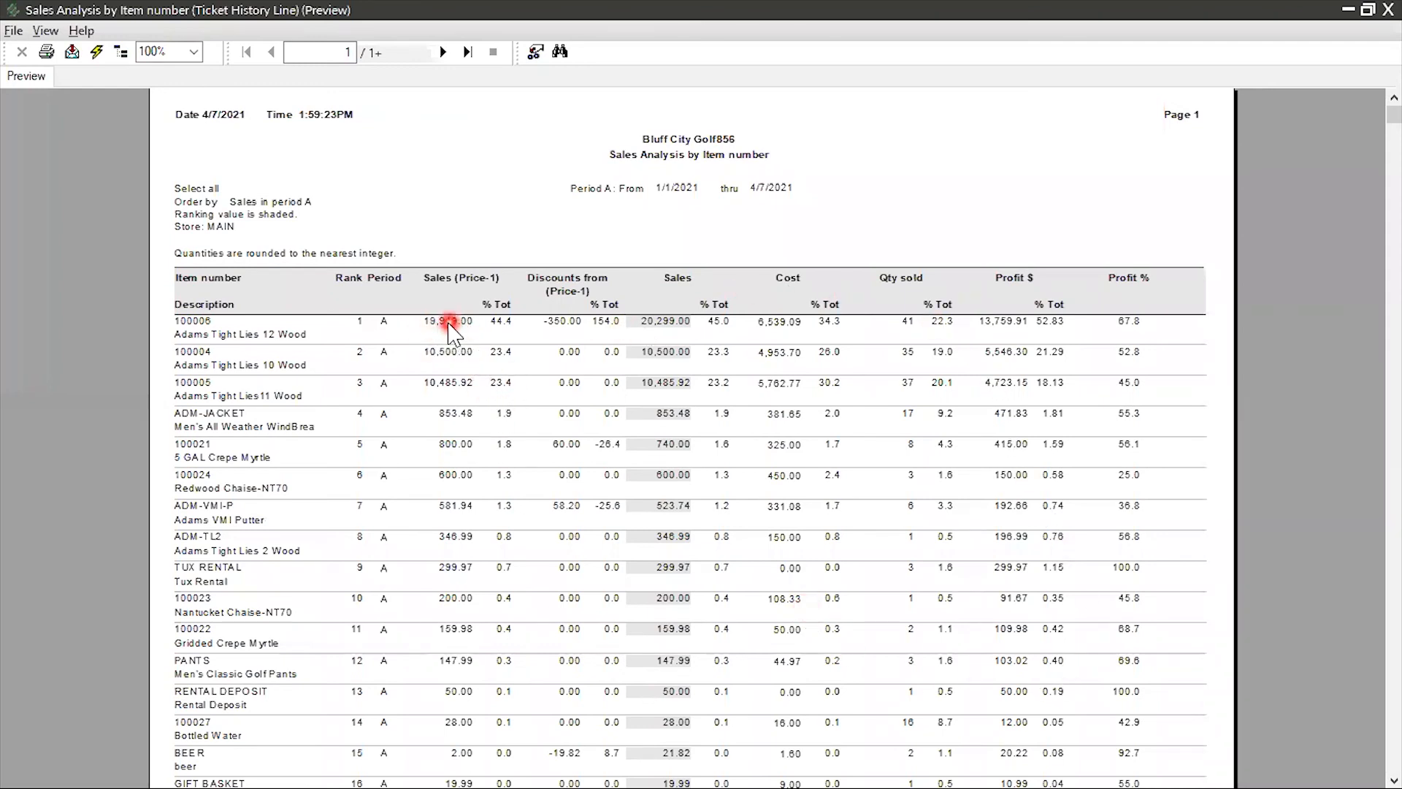
click(442, 325)
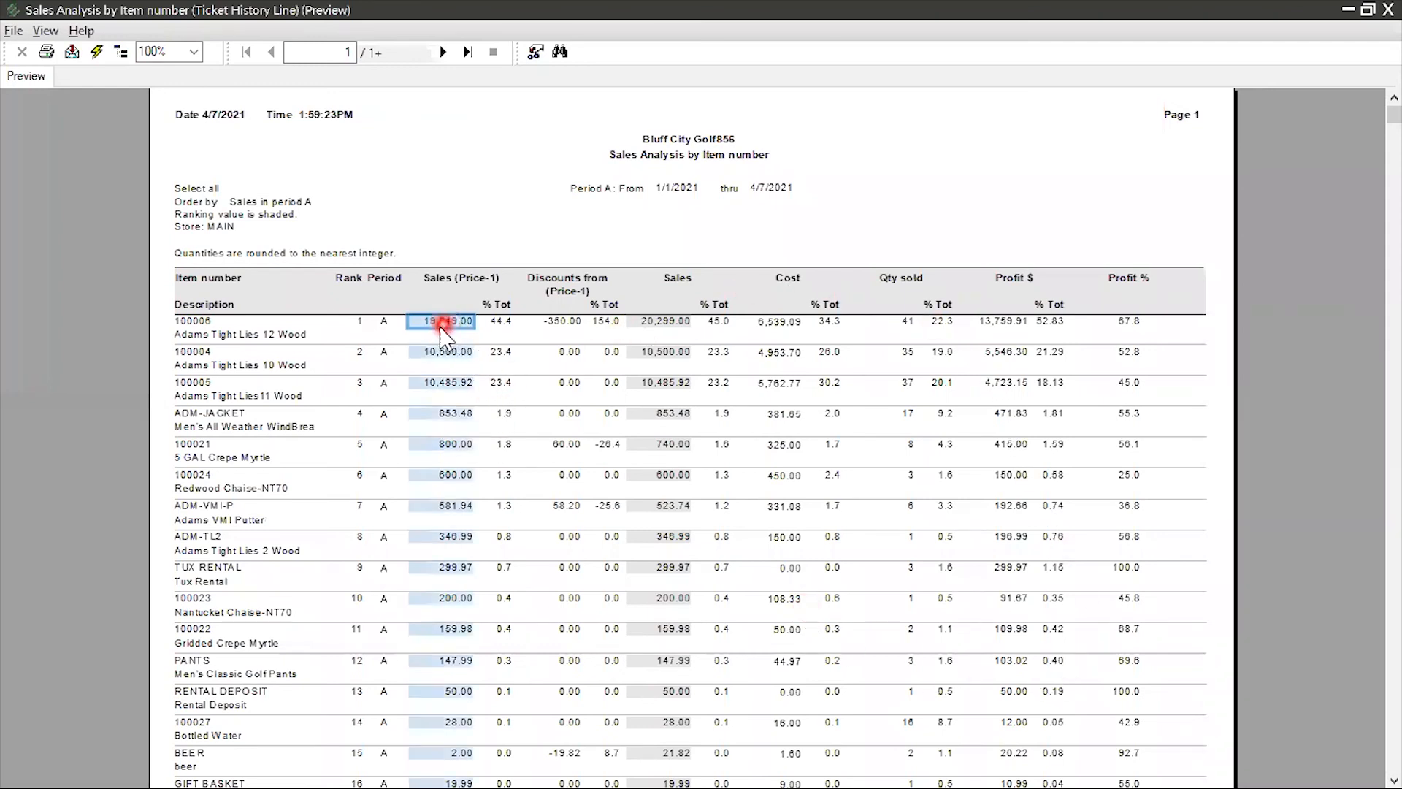
click(562, 324)
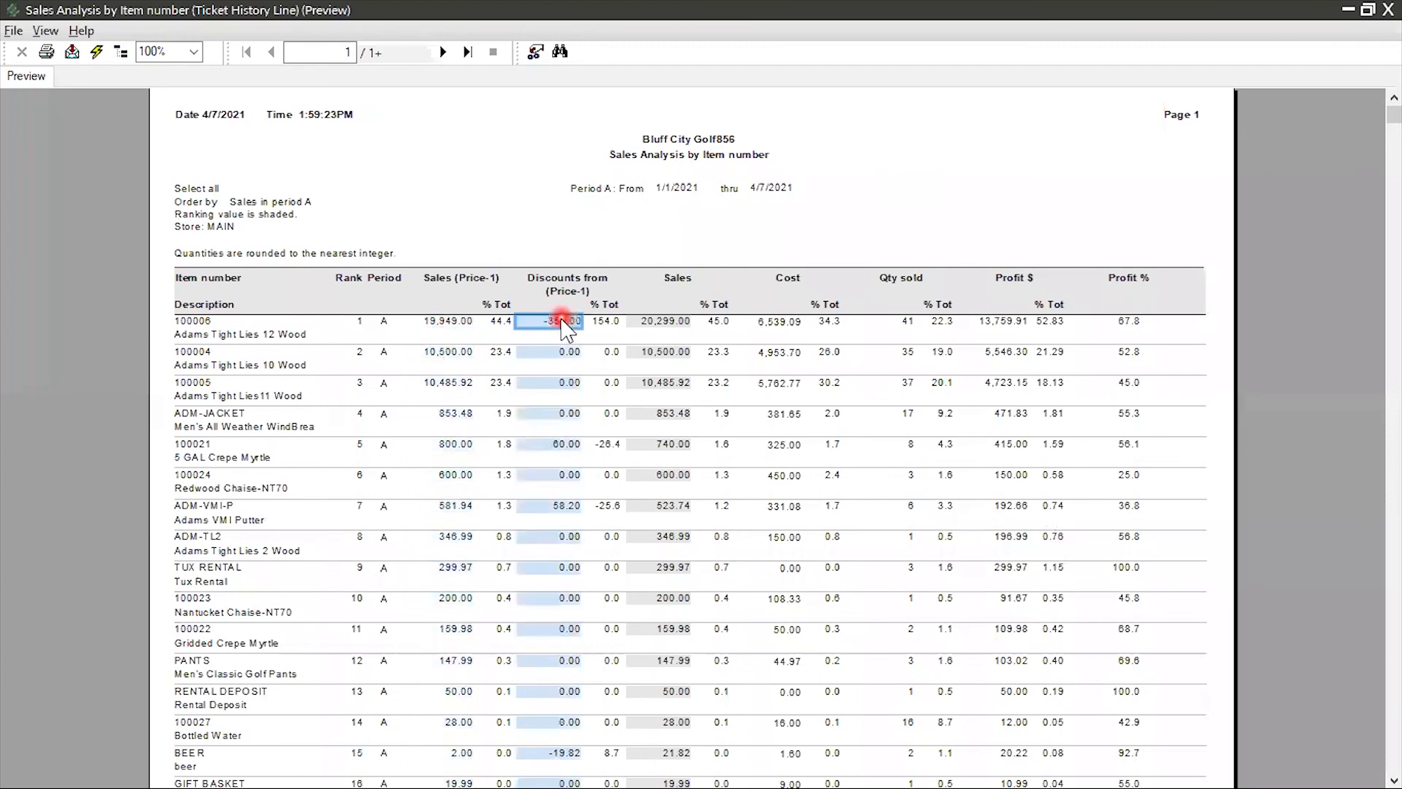
click(670, 324)
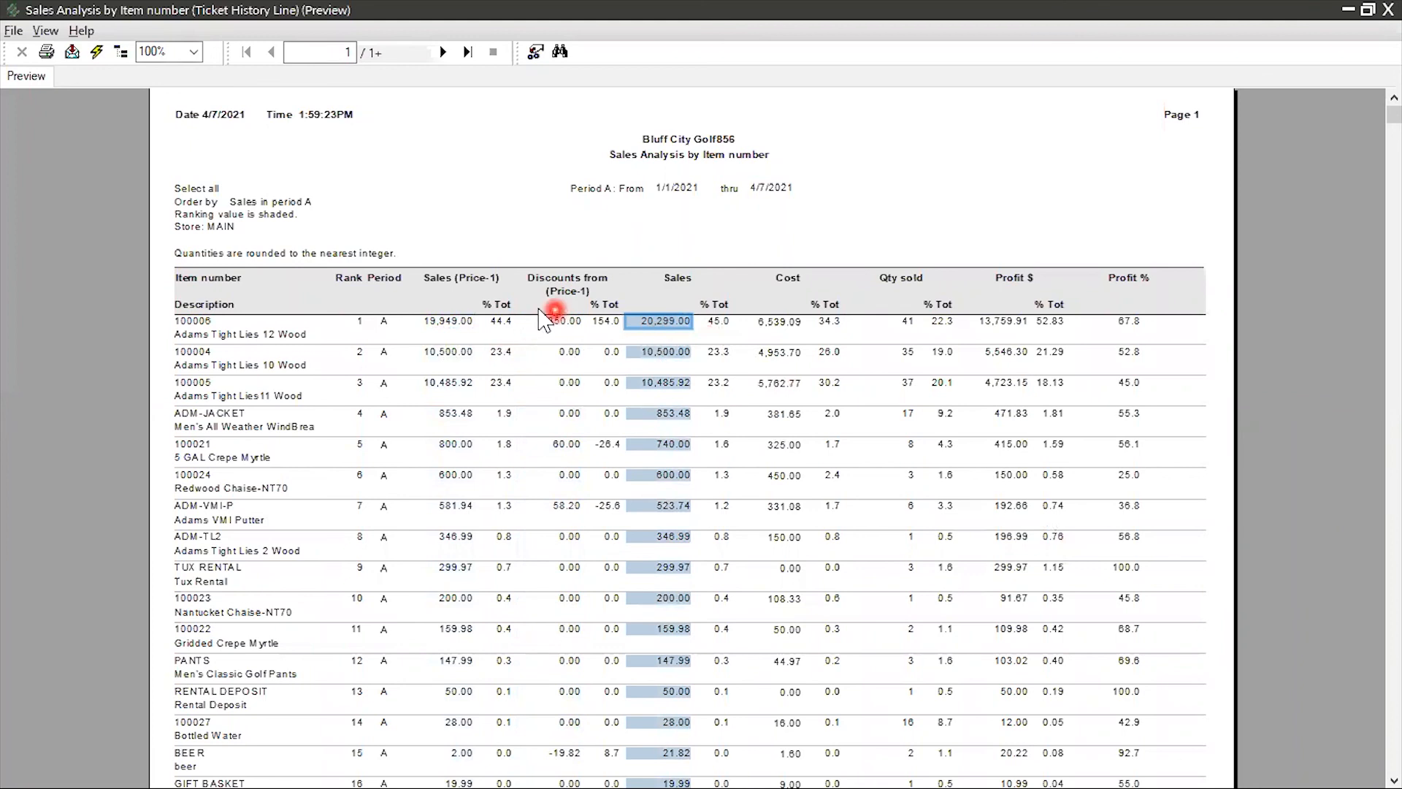
click(441, 322)
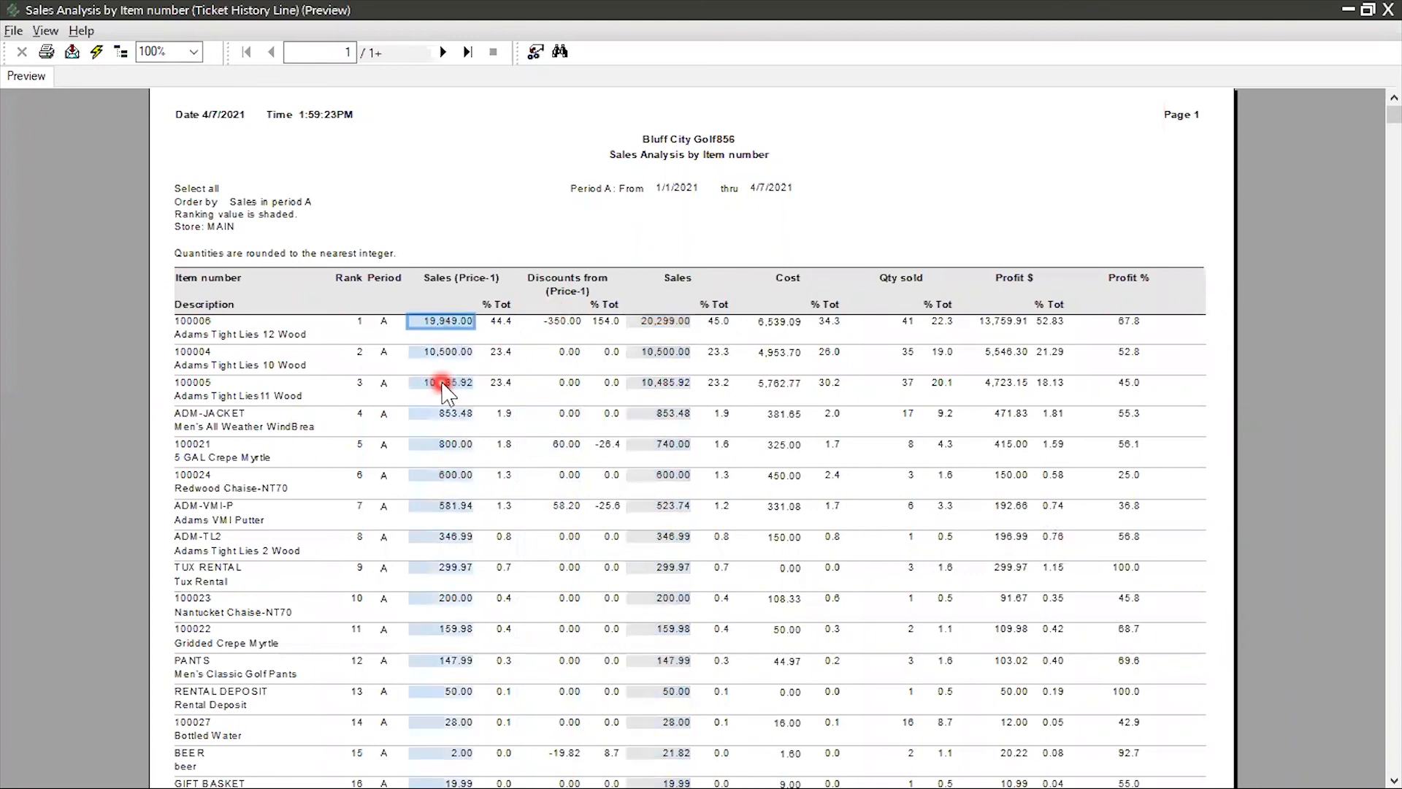
click(447, 445)
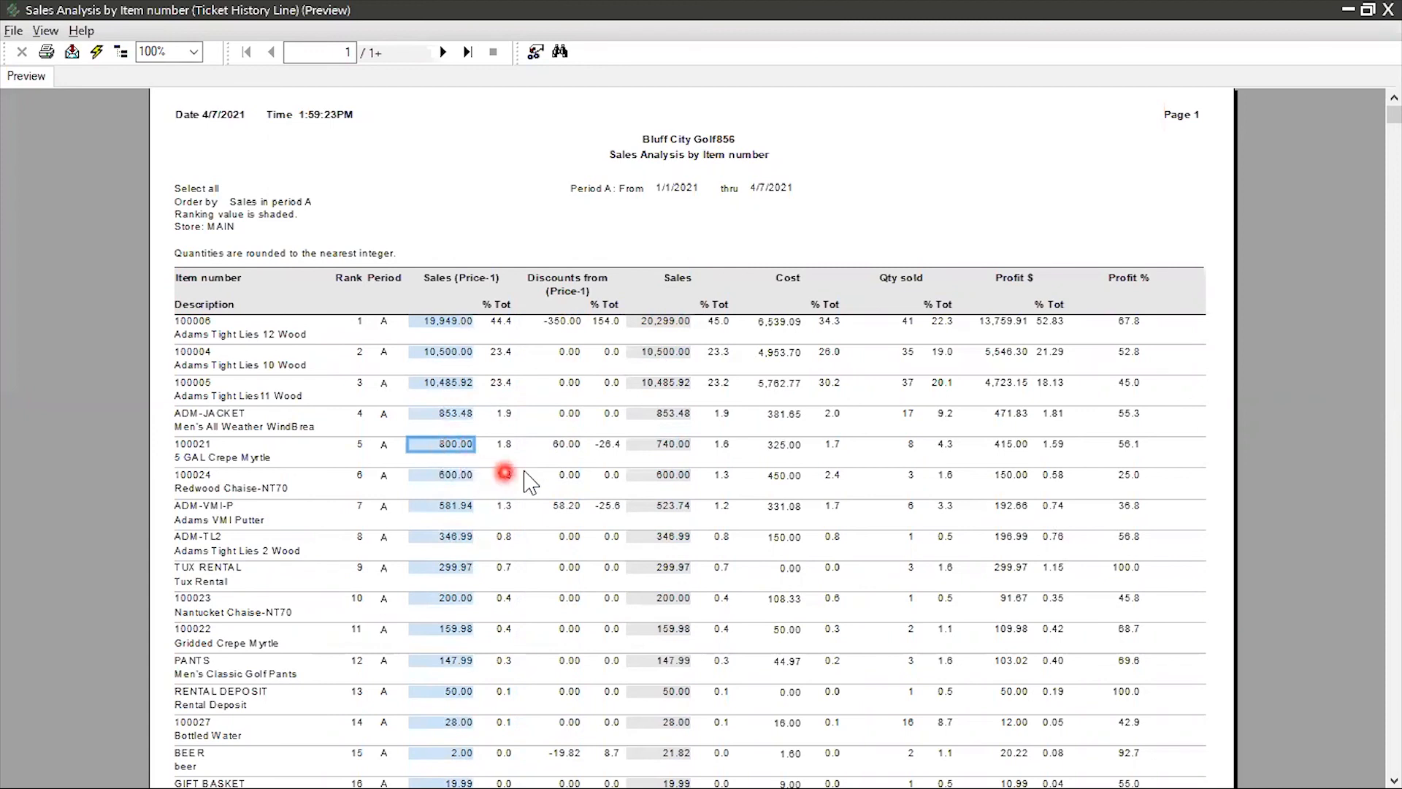
click(564, 444)
click(669, 446)
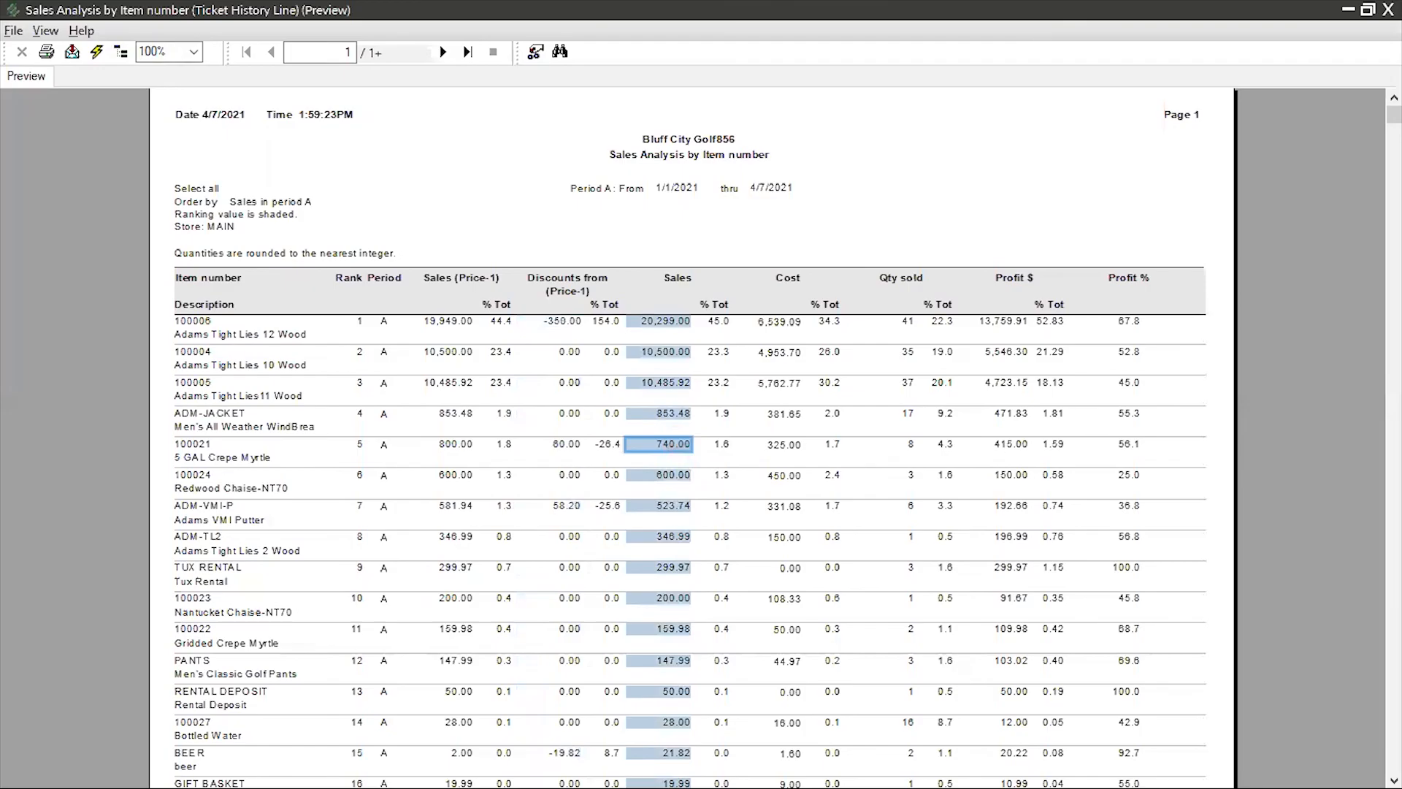
click(1388, 10)
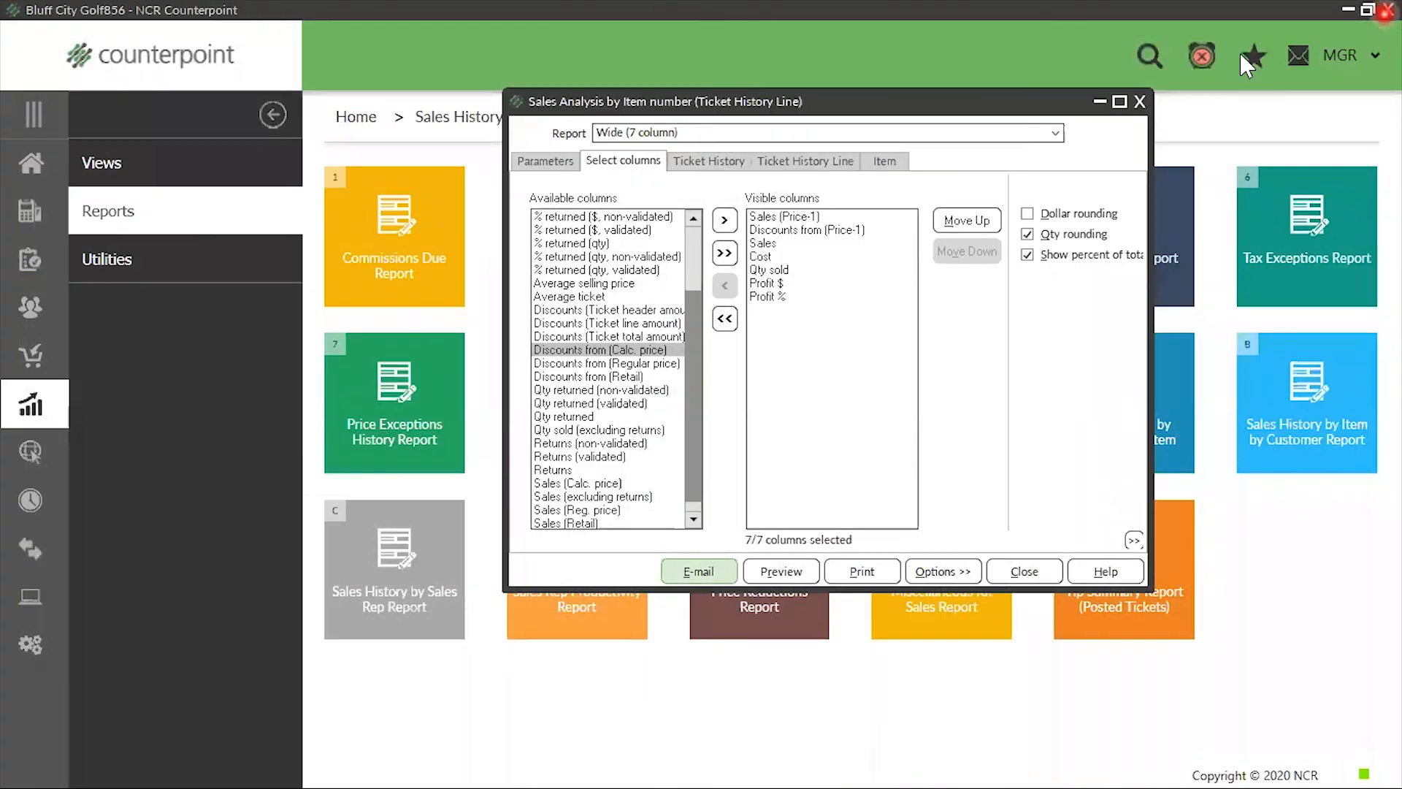
Examine the Ticket History Line grouping choices in the report parameters, keeping the grouping by item number
click(539, 165)
click(549, 595)
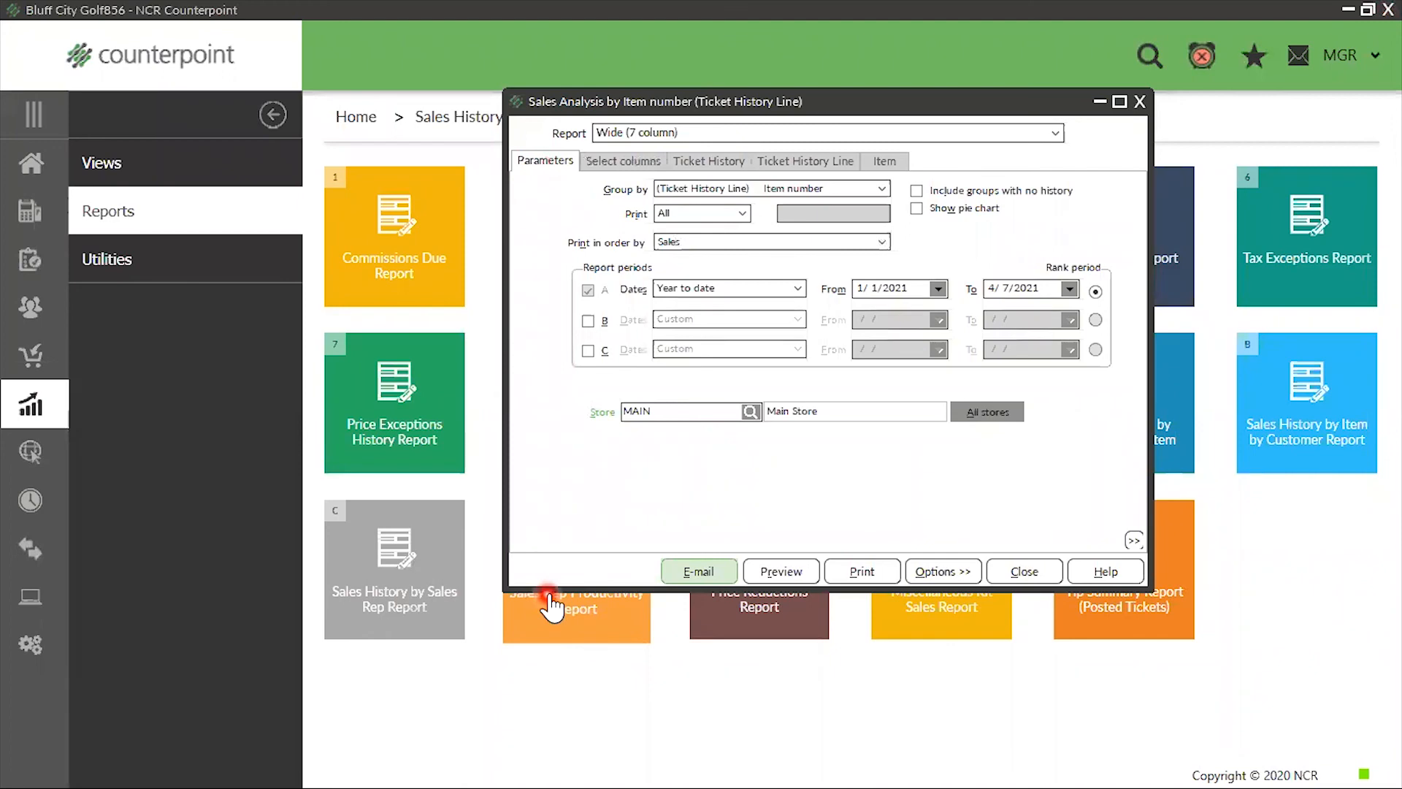
click(880, 190)
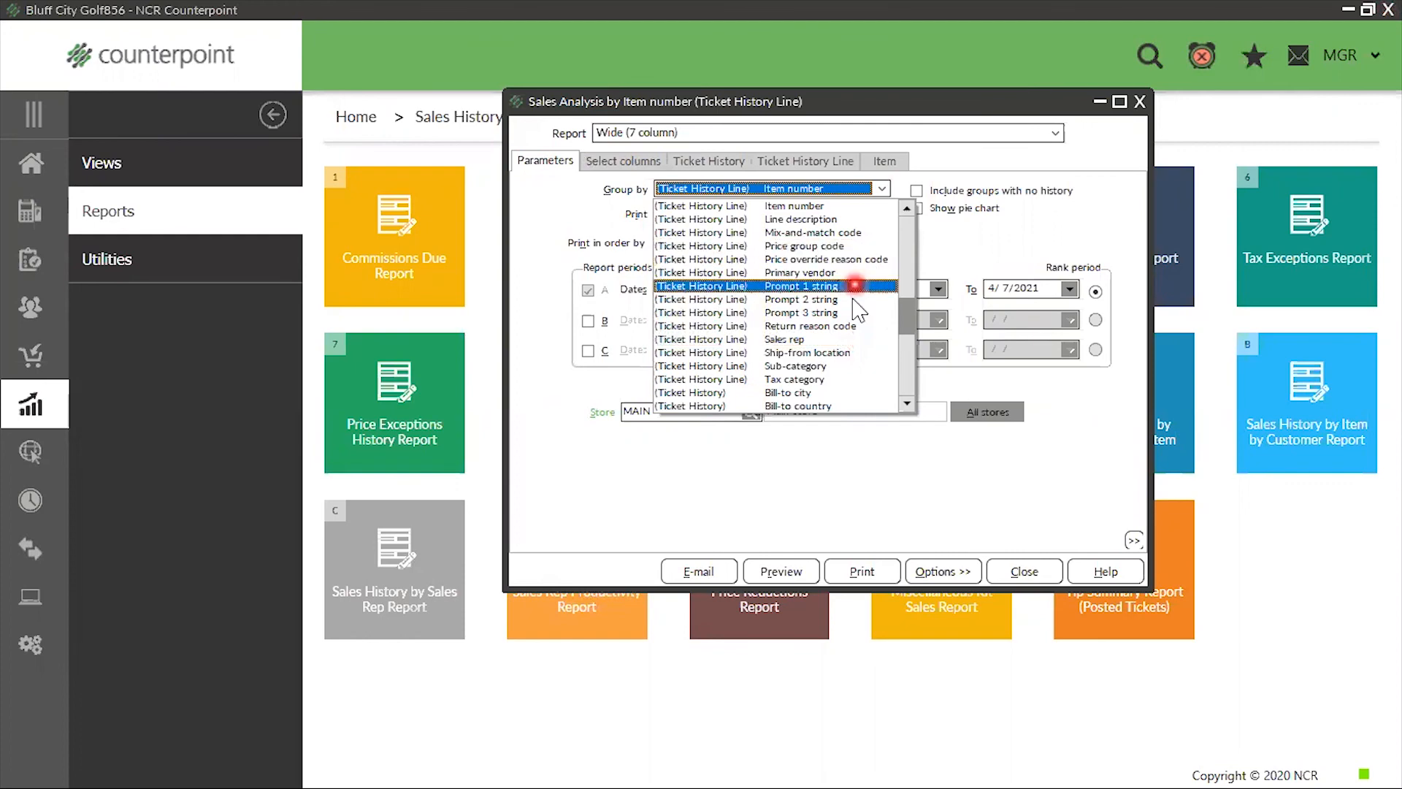
scroll(860, 313, up, 1)
scroll(860, 313, up, 3)
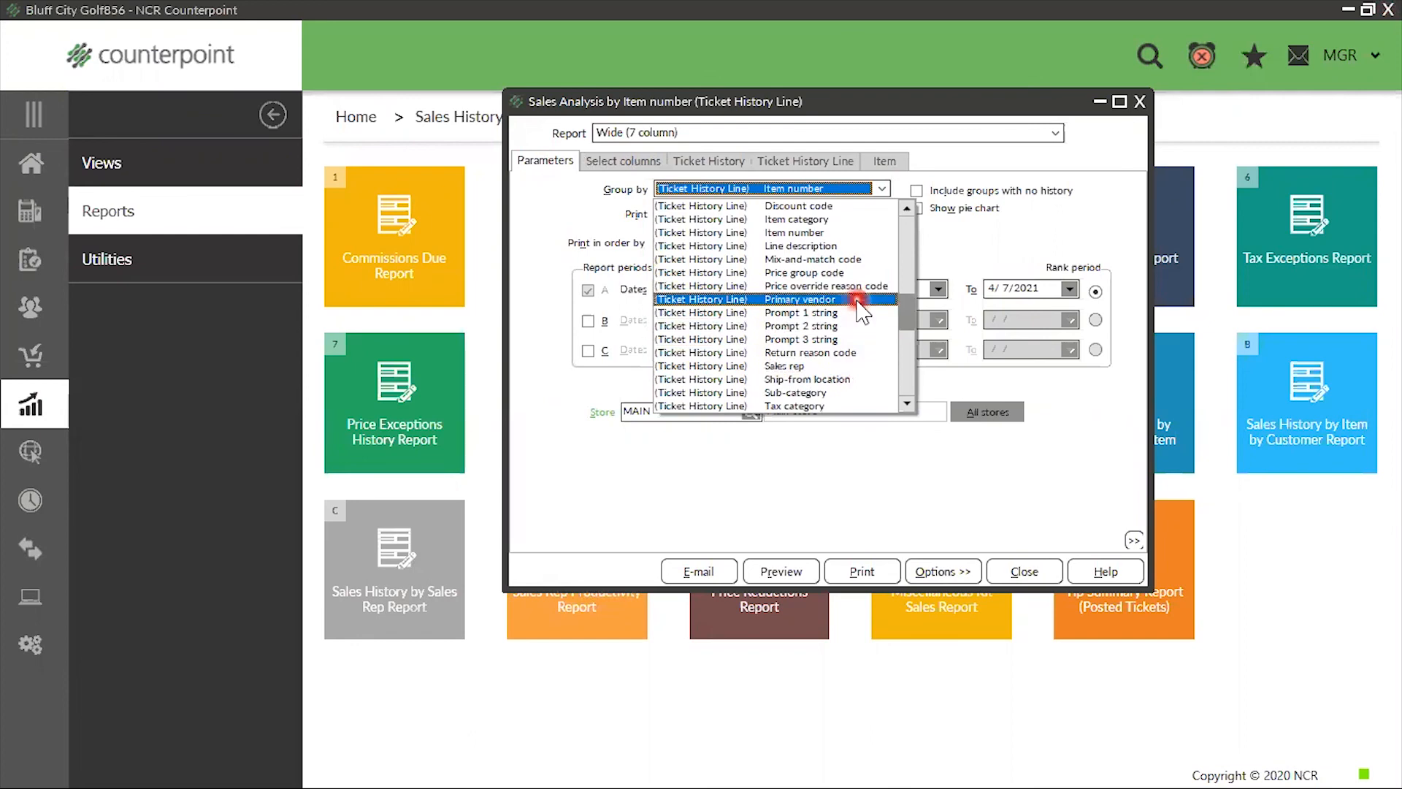
scroll(861, 313, up, 1)
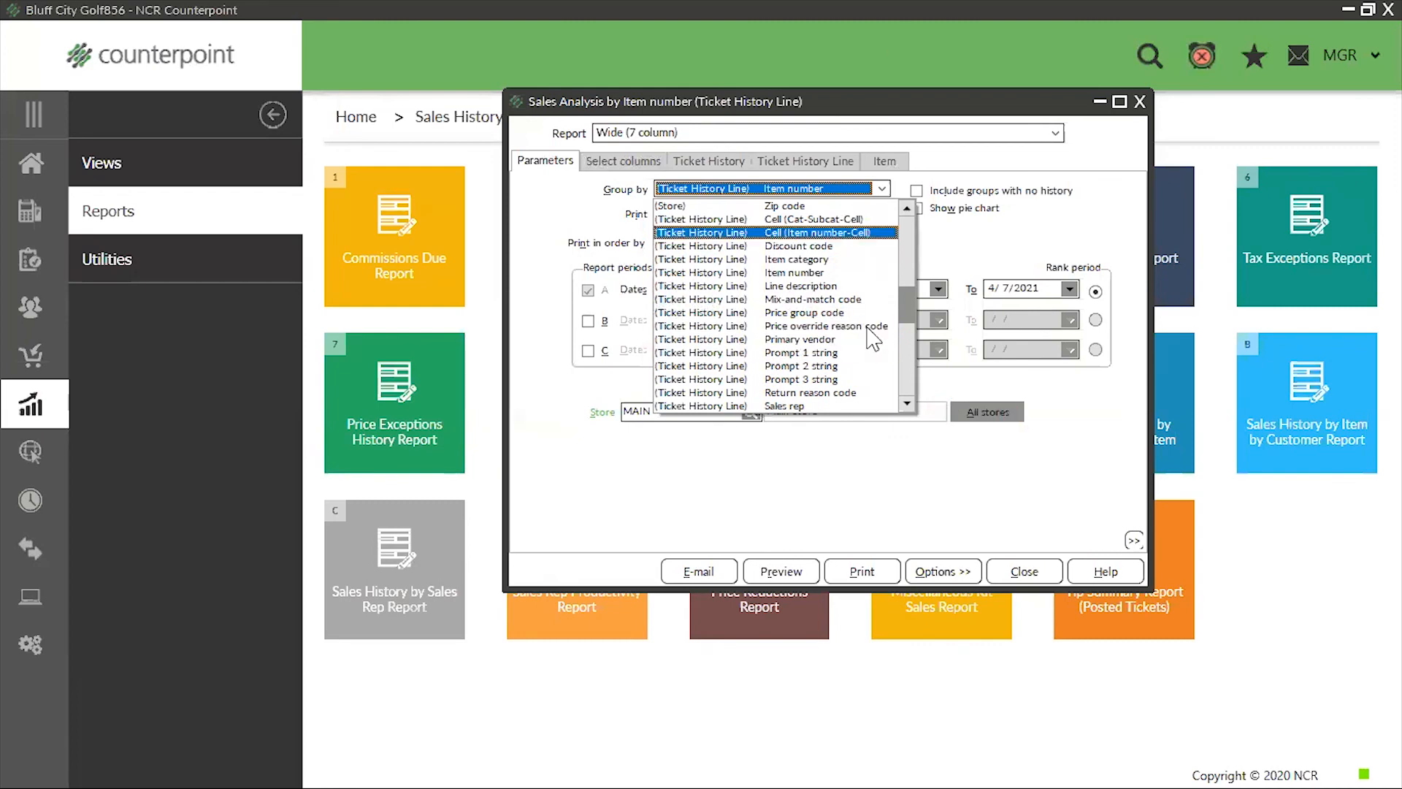
click(1143, 102)
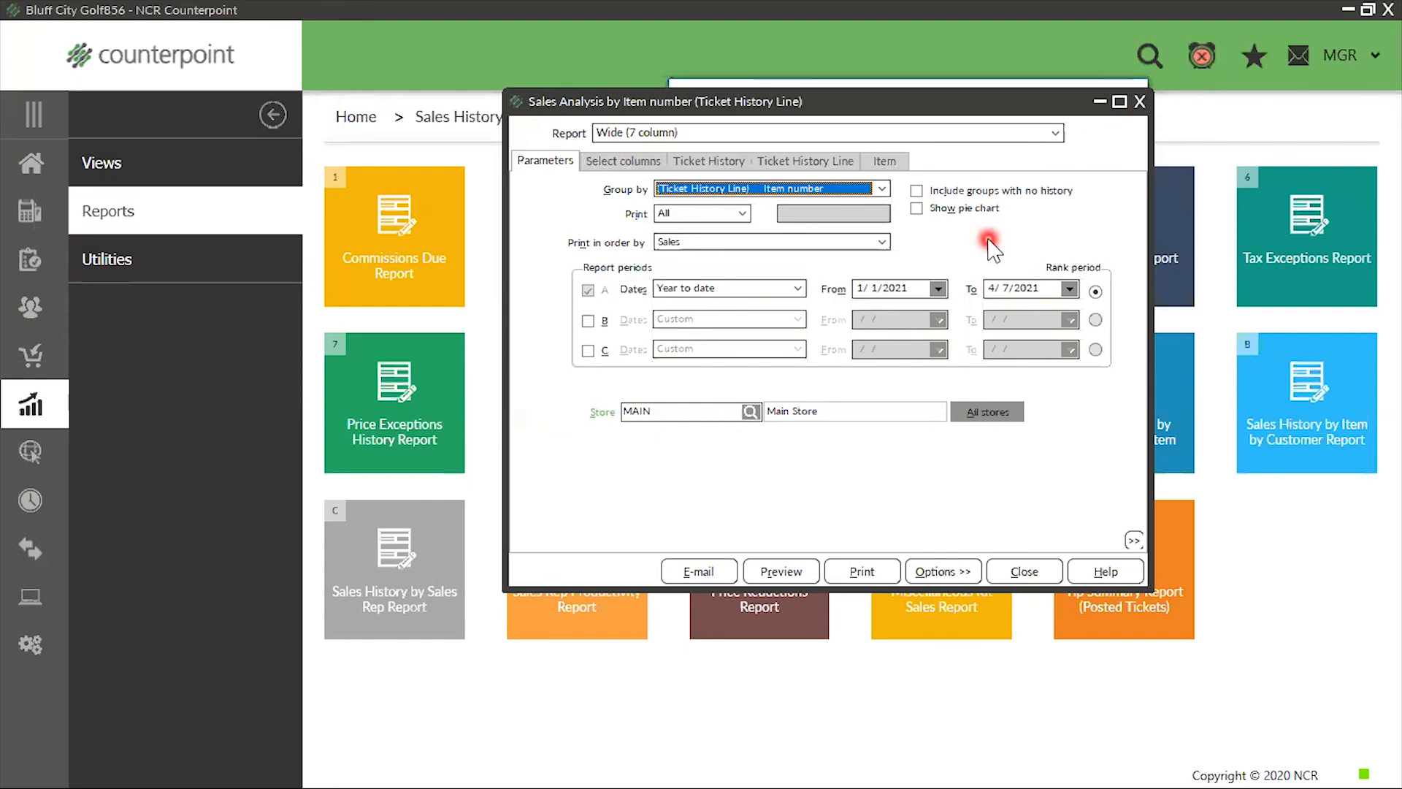
click(955, 209)
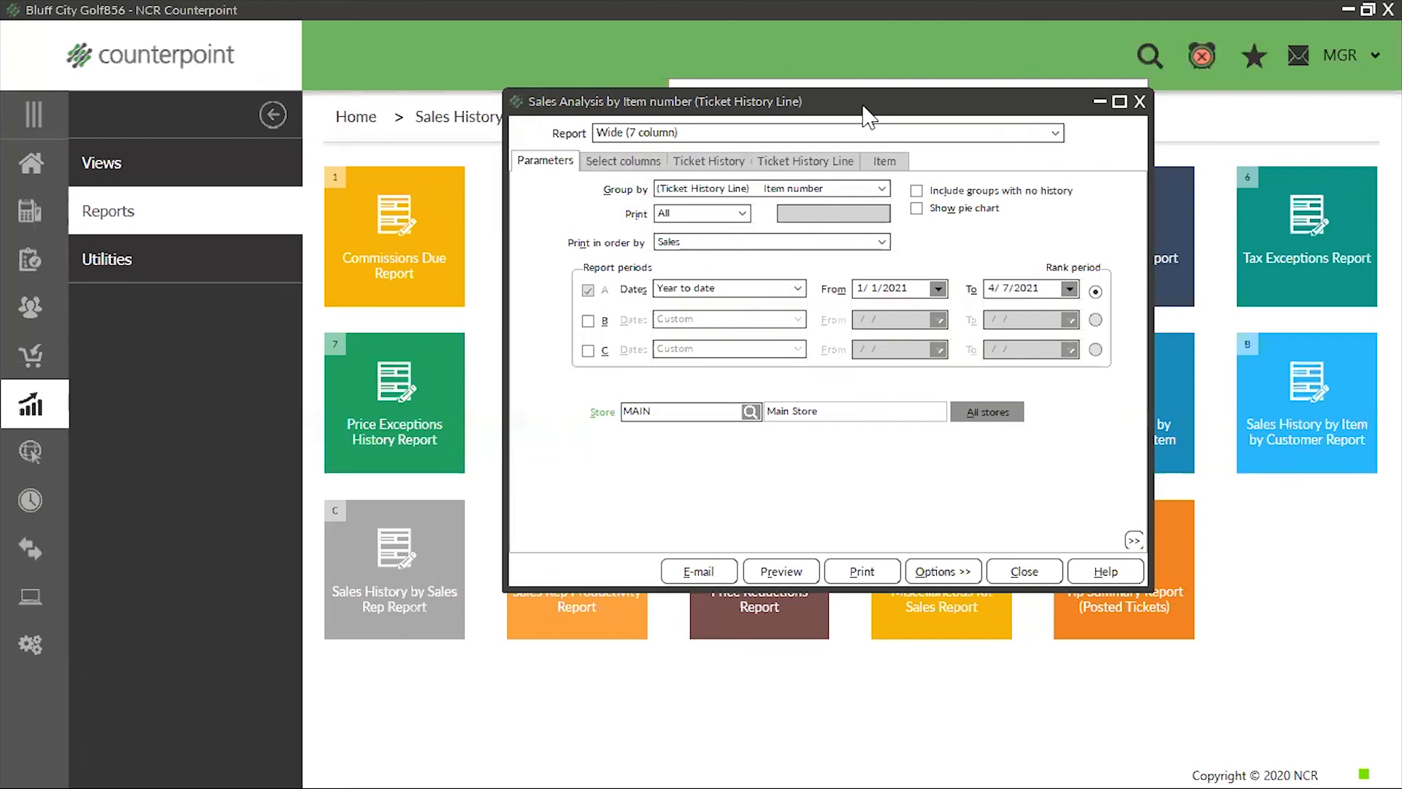
Remove the Profit % column from the report's visible columns
click(1005, 541)
click(716, 133)
click(606, 161)
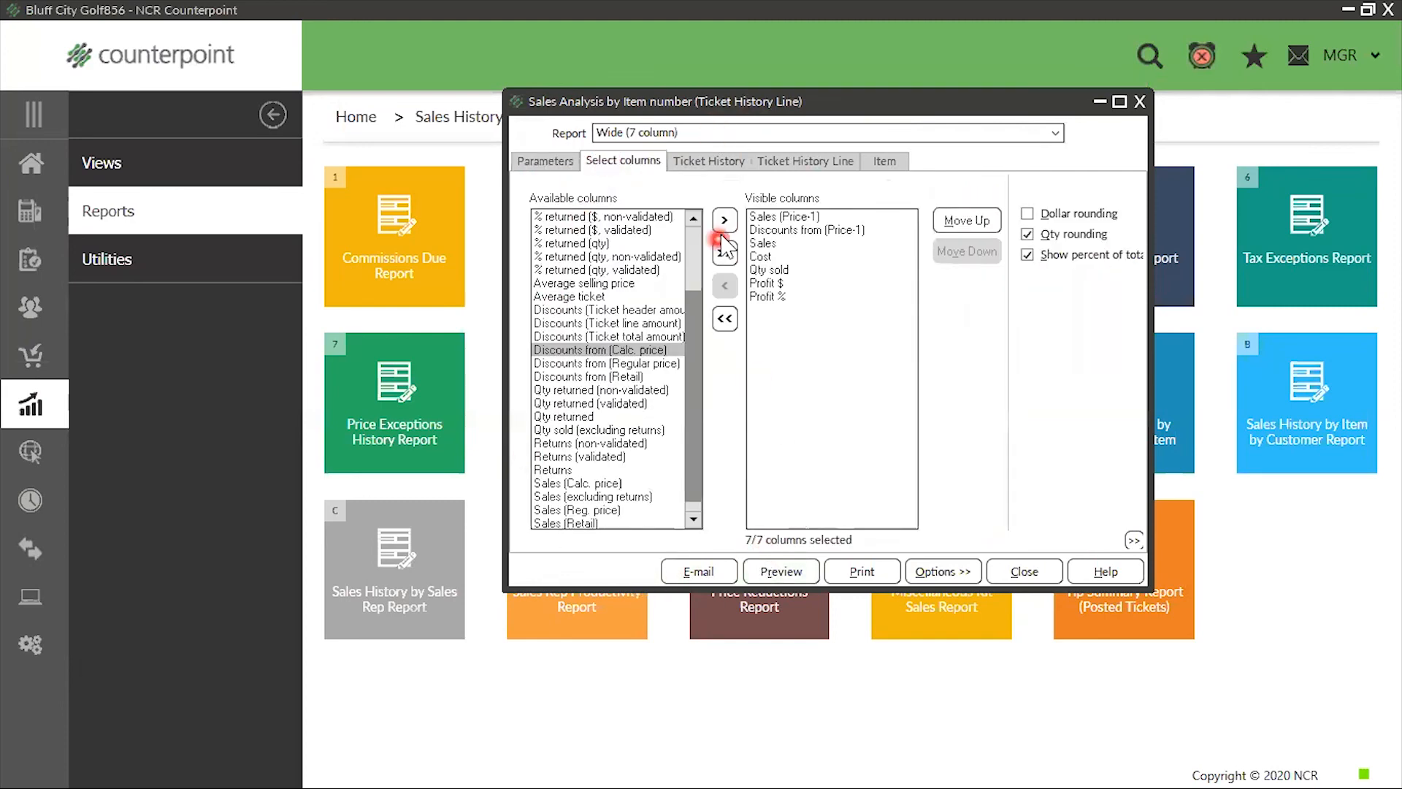
click(770, 296)
click(774, 298)
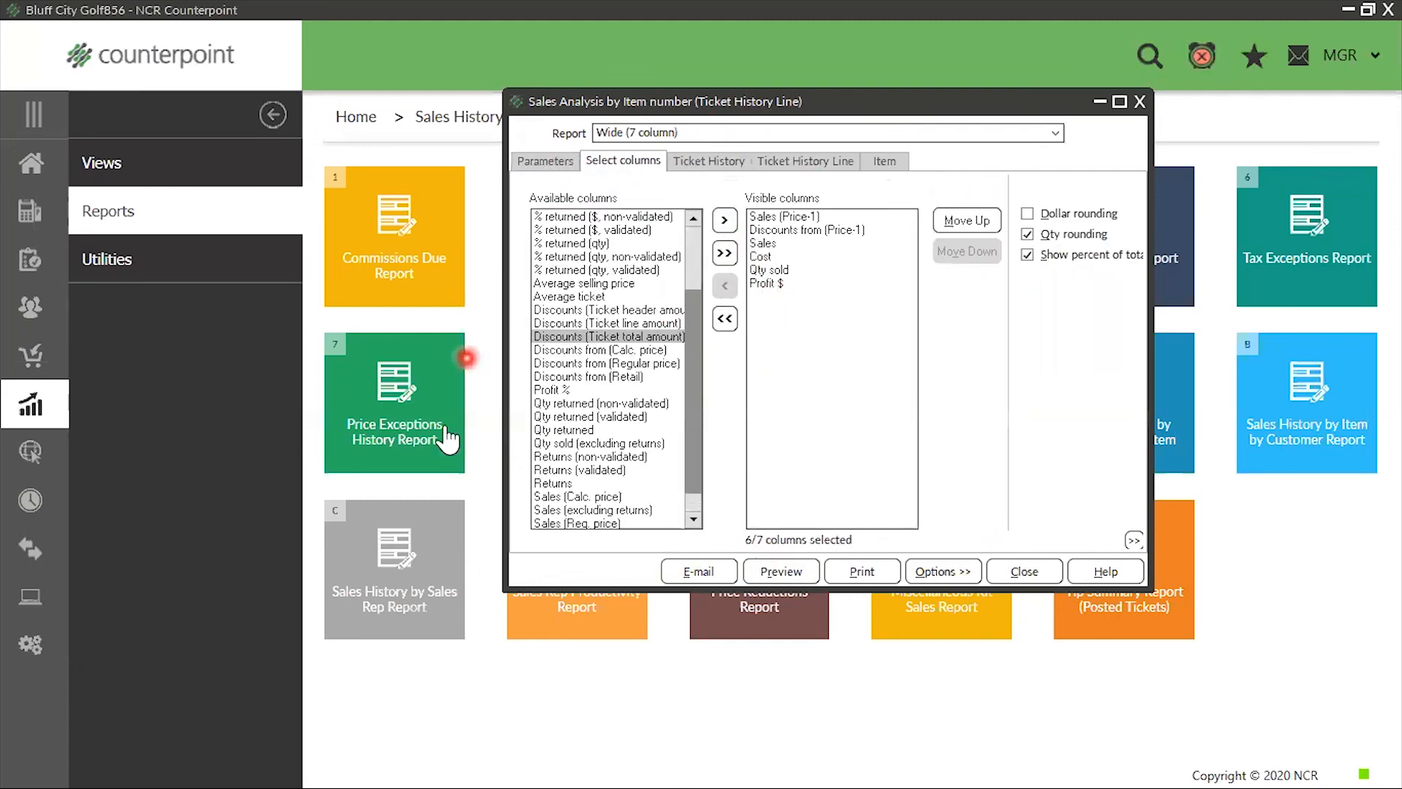
Change the report format to Wide (10 column)
click(1055, 132)
click(677, 179)
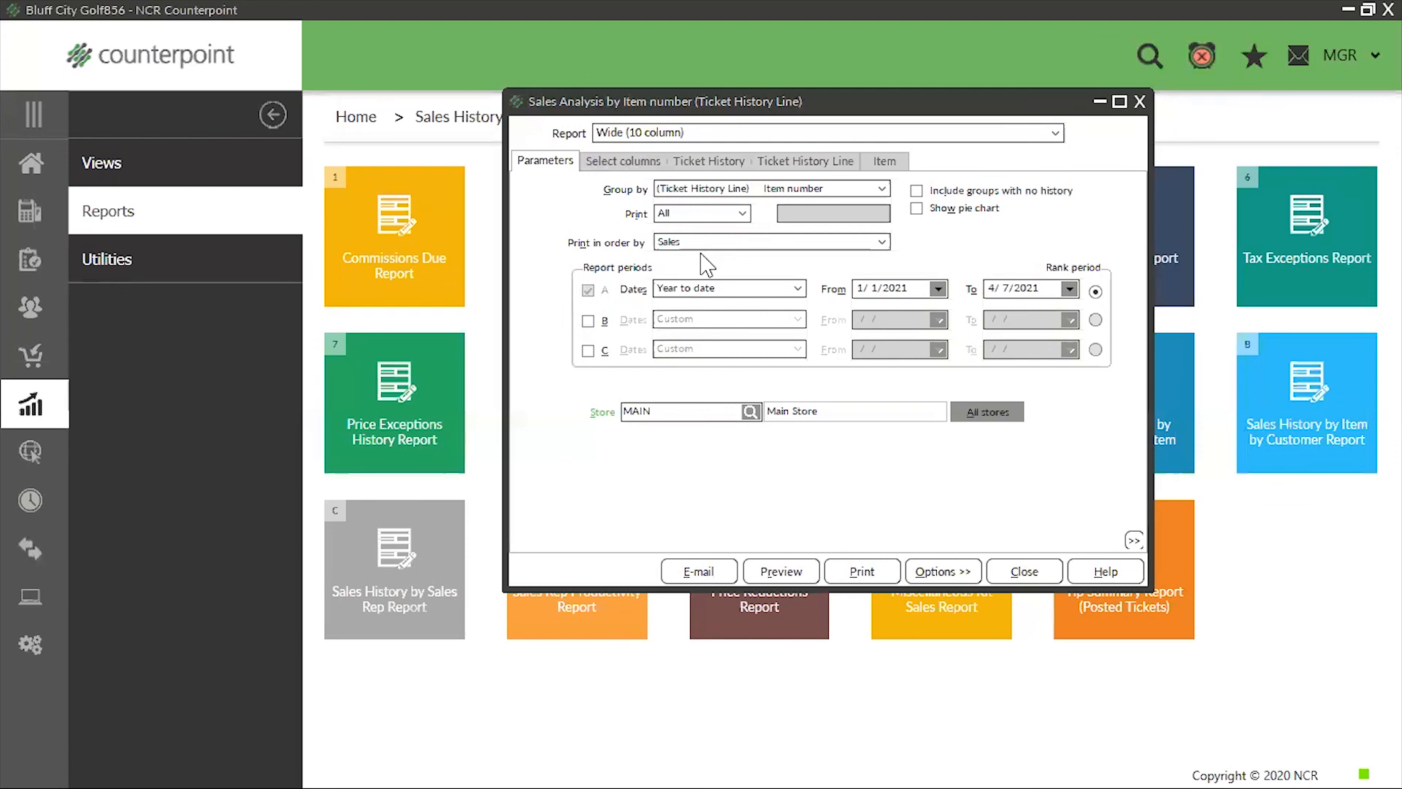
click(778, 710)
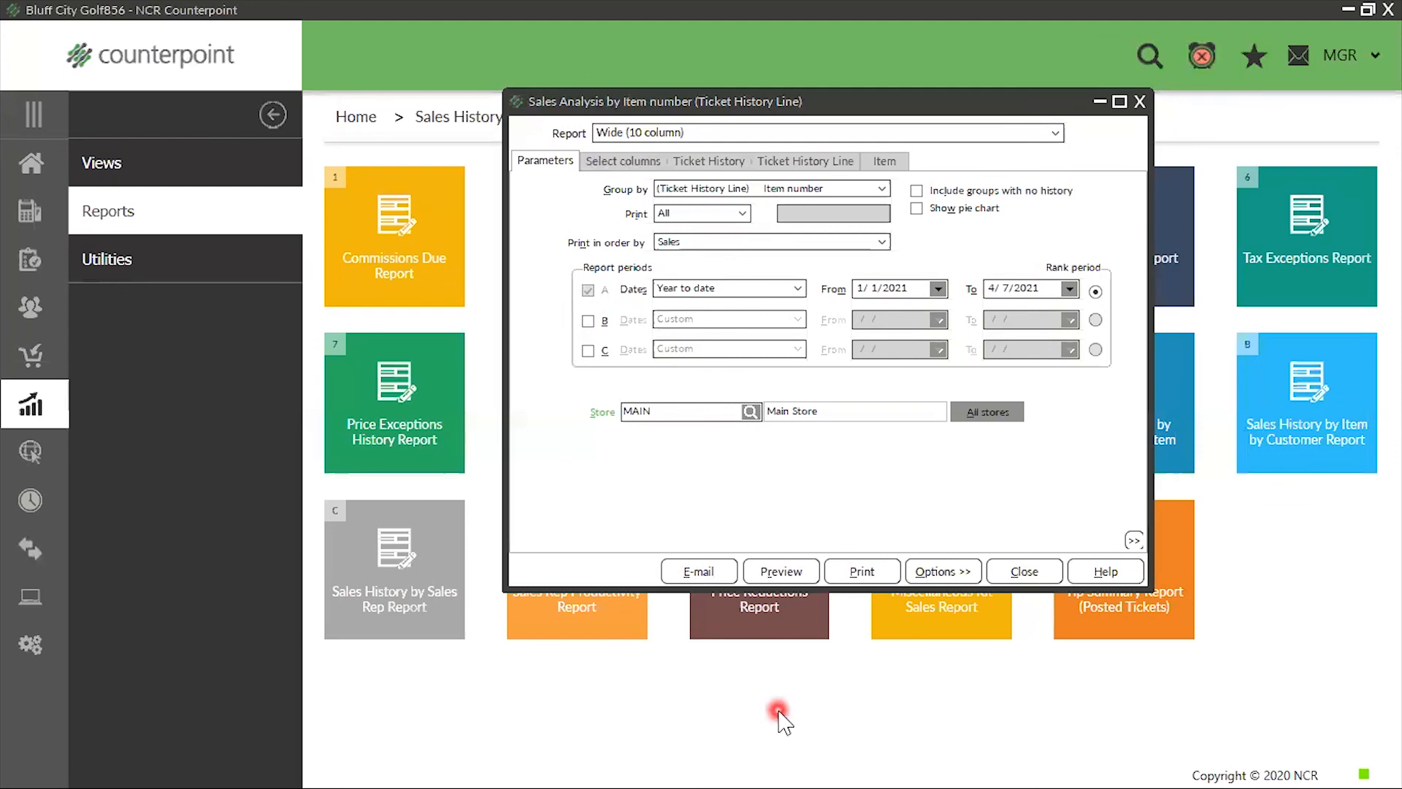